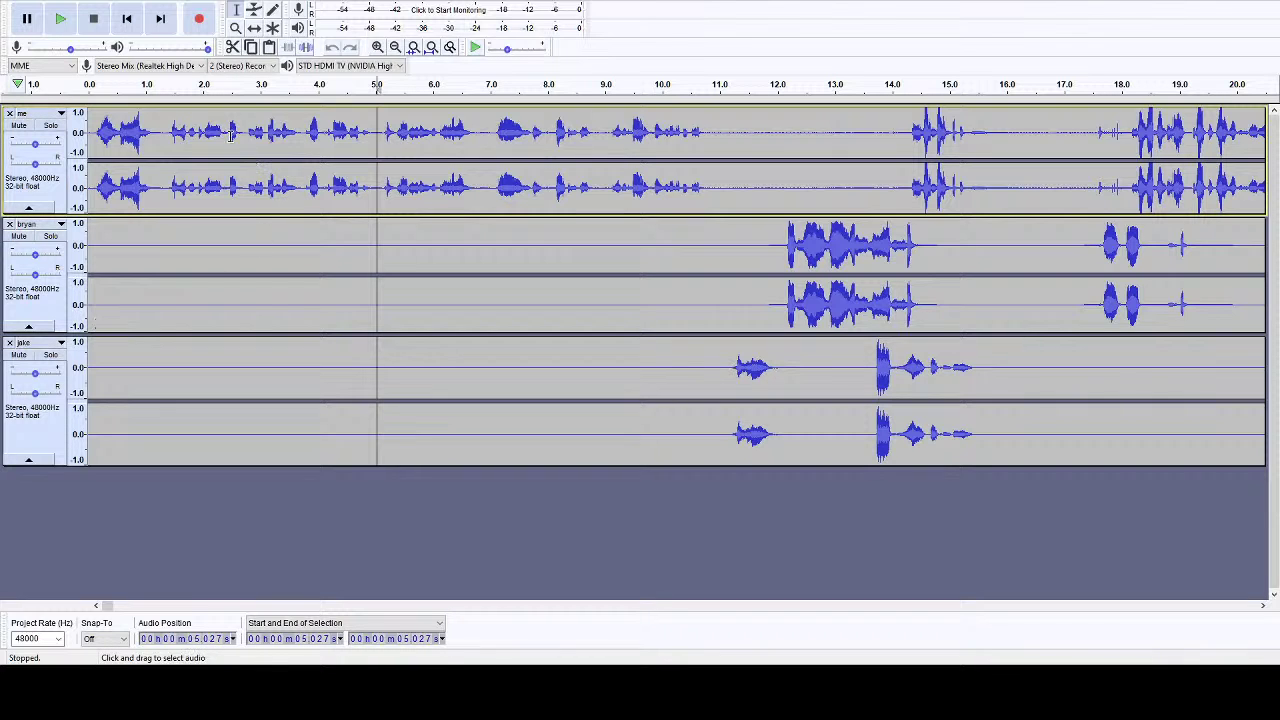
{"action": "left_click", "coordinate": [139, 130]}
{"action": "left_click", "coordinate": [90, 130]}
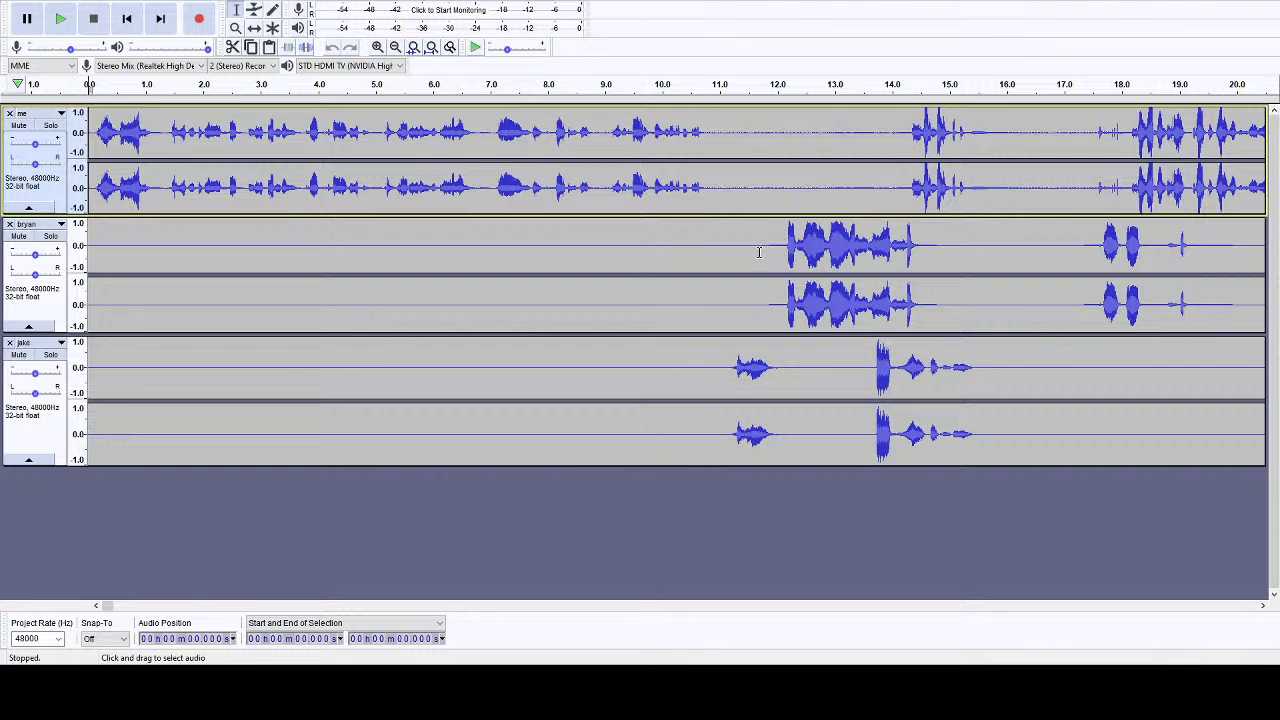
{"action": "left_click_drag", "start_coordinate": [759, 252], "coordinate": [951, 250]}
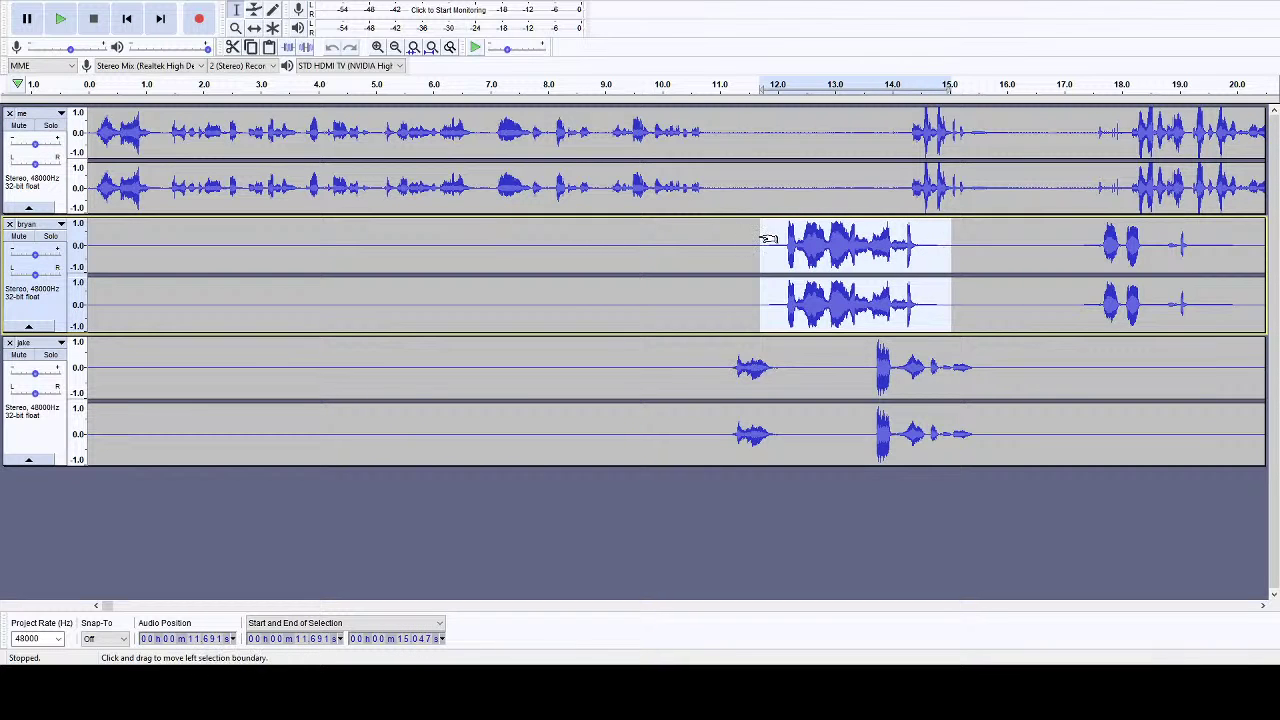
{"action": "left_click_drag", "start_coordinate": [712, 238], "coordinate": [995, 245]}
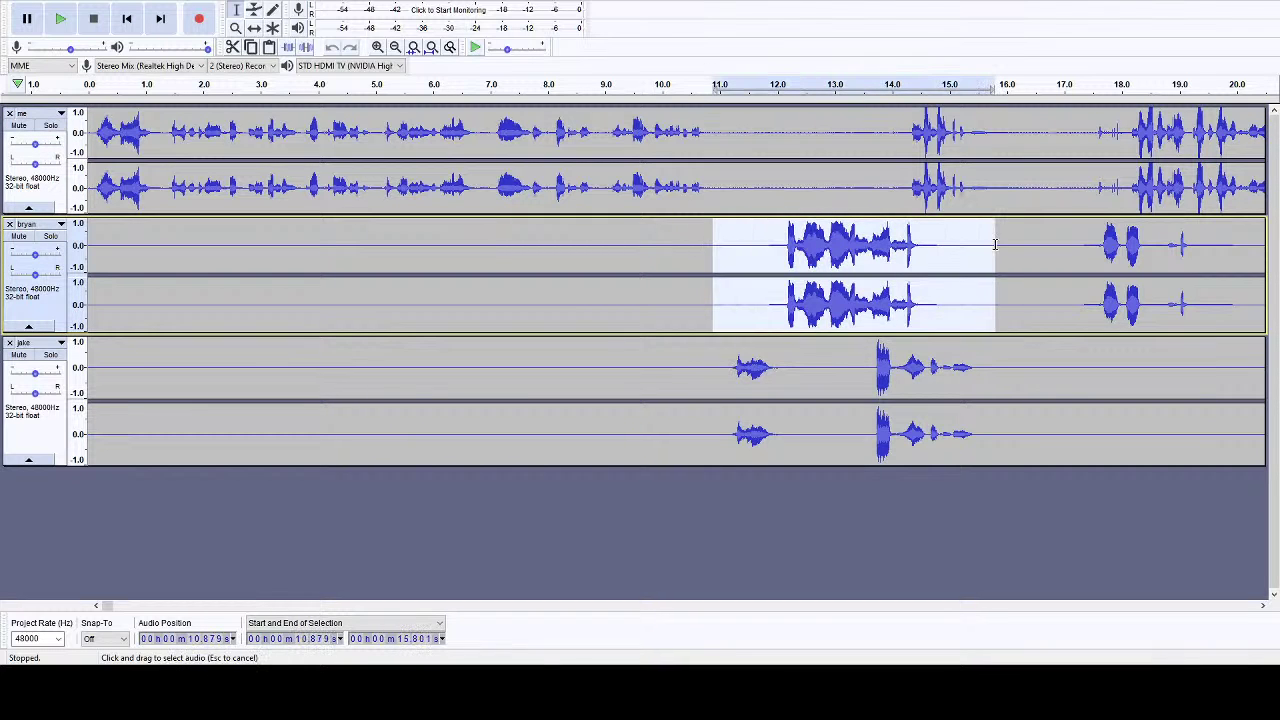
{"action": "left_click", "coordinate": [611, 245]}
{"action": "left_click", "coordinate": [173, 245]}
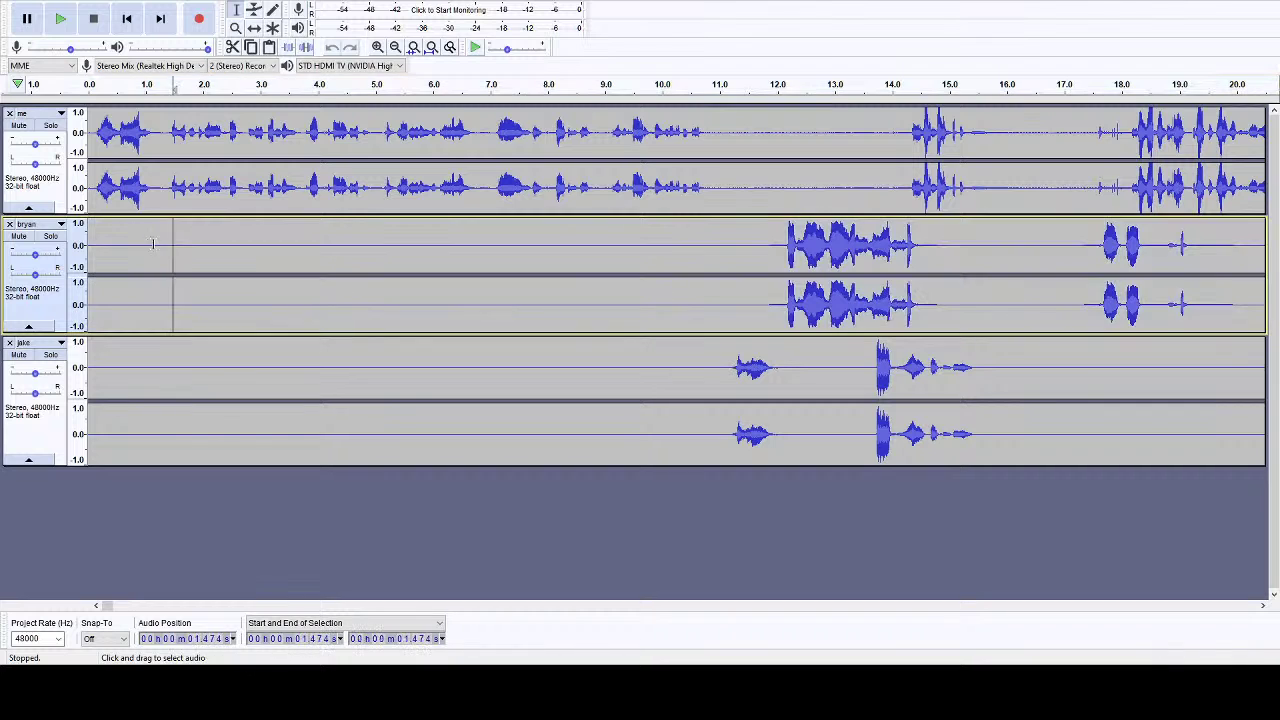
- Select the whole second track and play its first speech passage from about 12 seconds
{"action": "left_click", "coordinate": [58, 280]}
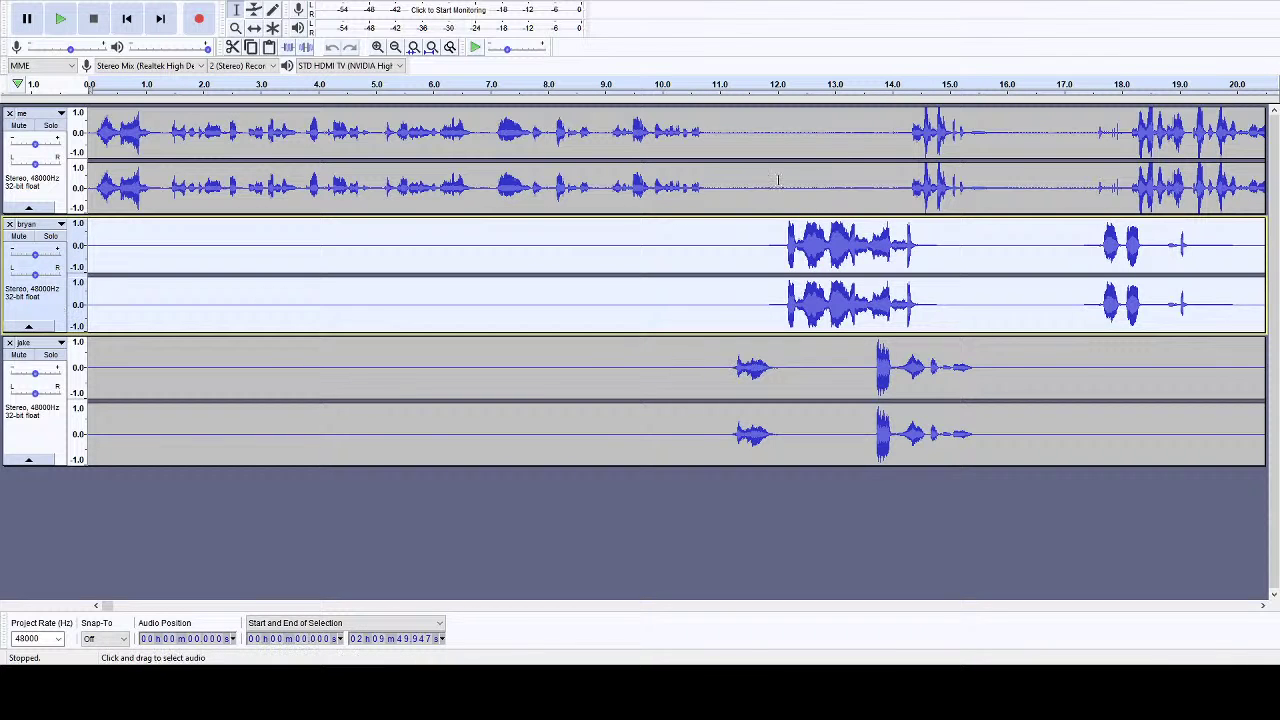
{"action": "left_click", "coordinate": [785, 88]}
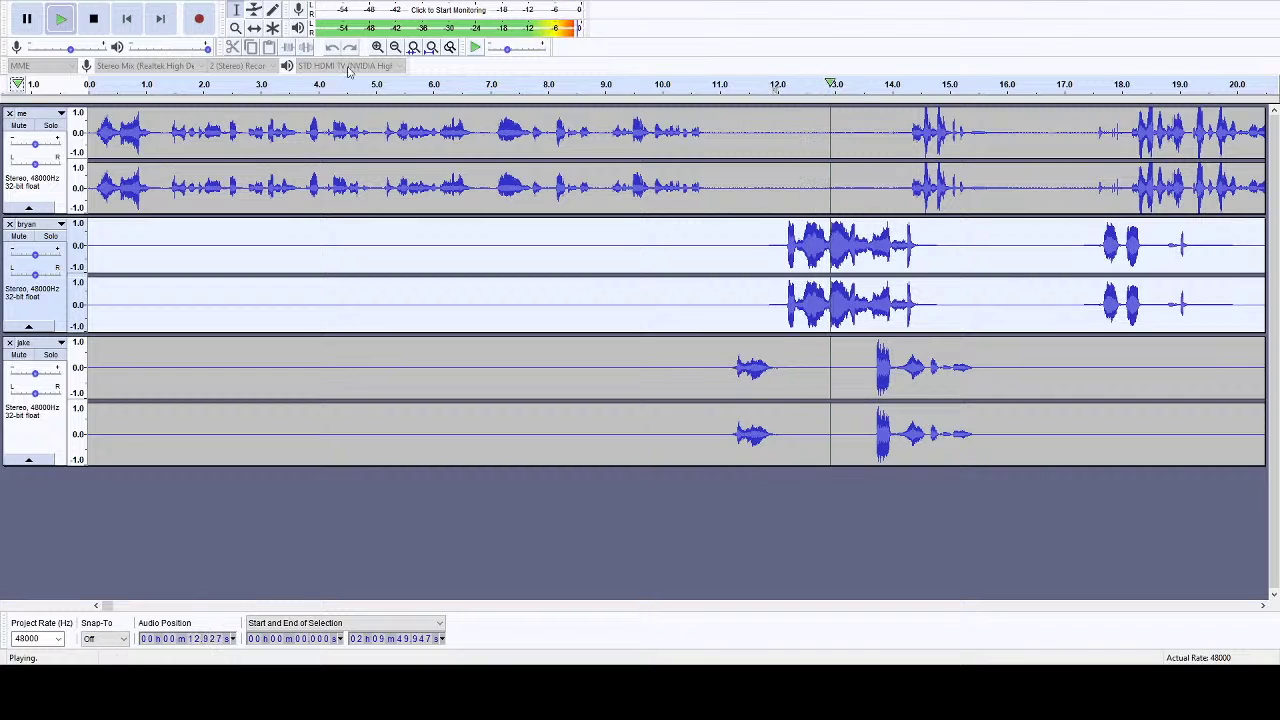
{"action": "key", "text": "space"}
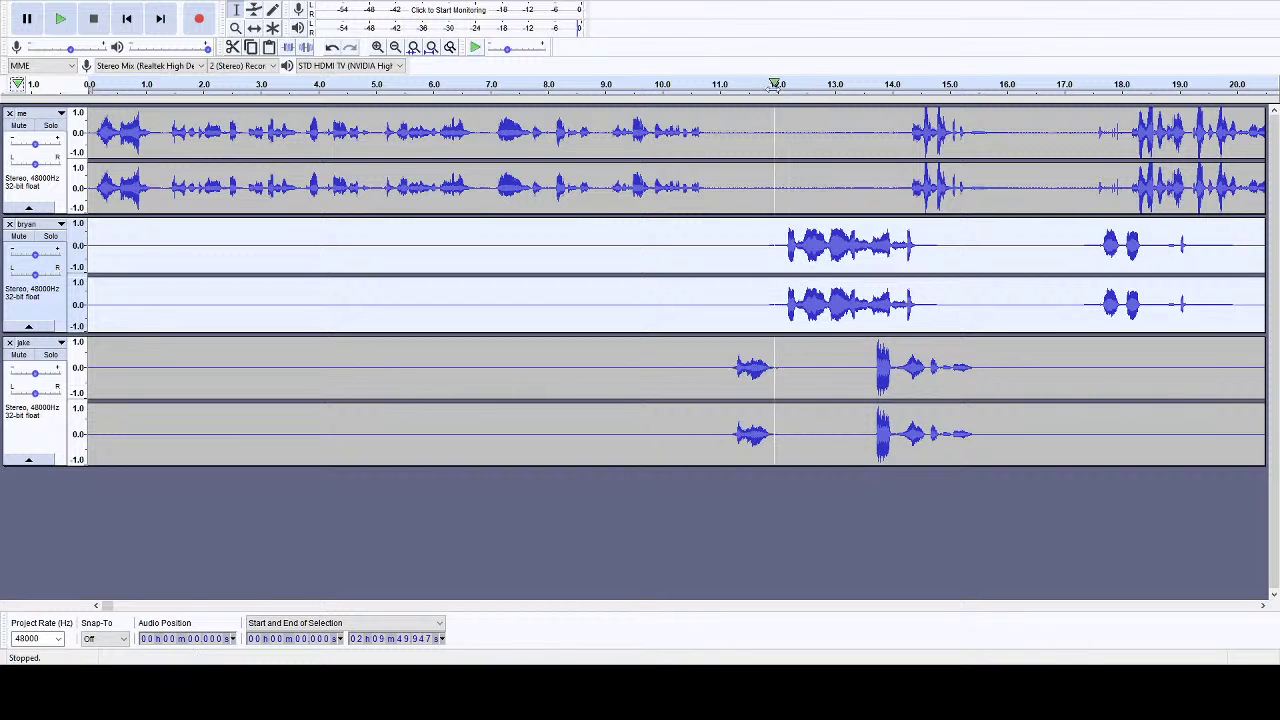
{"action": "left_click", "coordinate": [763, 84]}
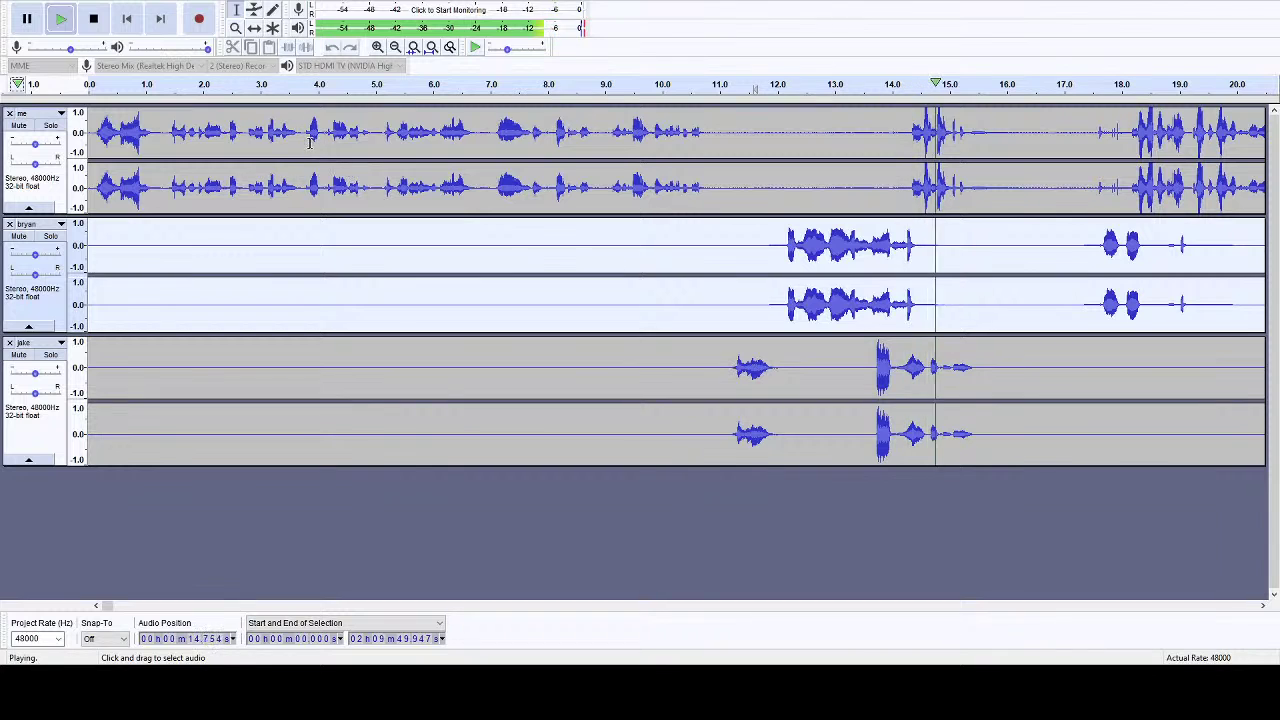
{"action": "left_click", "coordinate": [94, 19]}
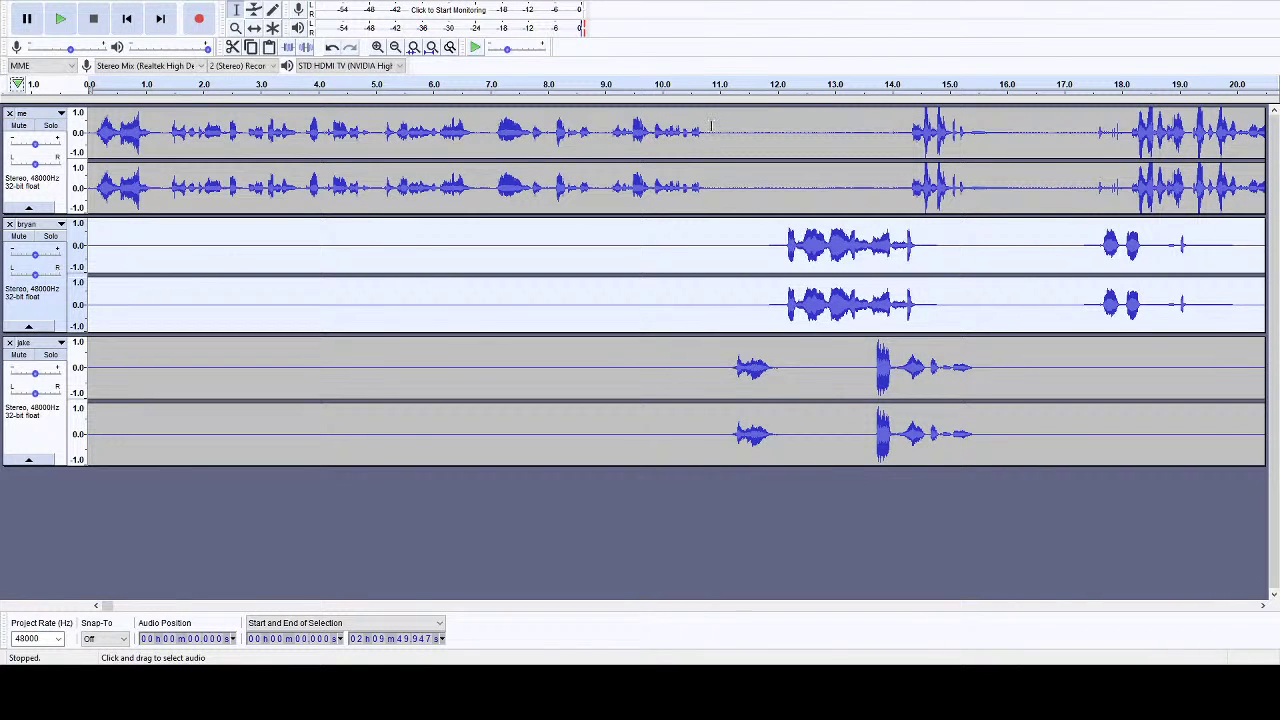
- Select the whole first track and play it from about 1.4 seconds
{"action": "left_click", "coordinate": [60, 190]}
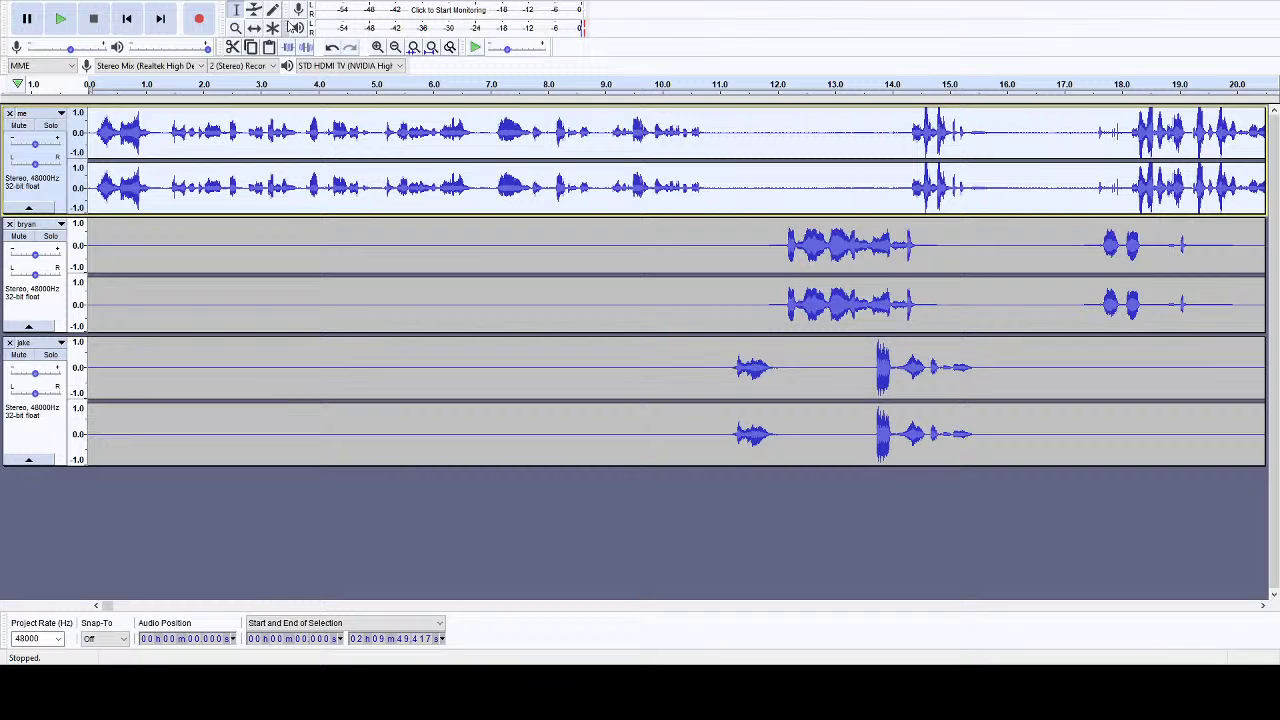
{"action": "left_click", "coordinate": [288, 47]}
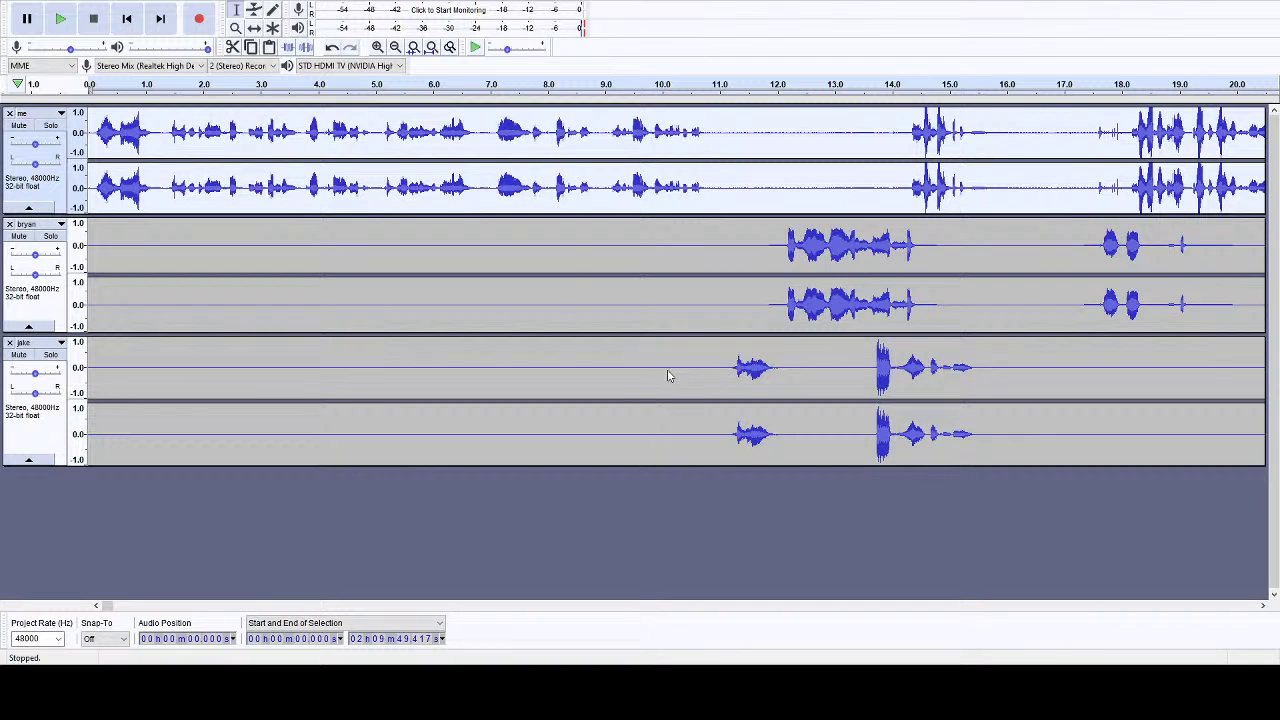
{"action": "left_click", "coordinate": [170, 84]}
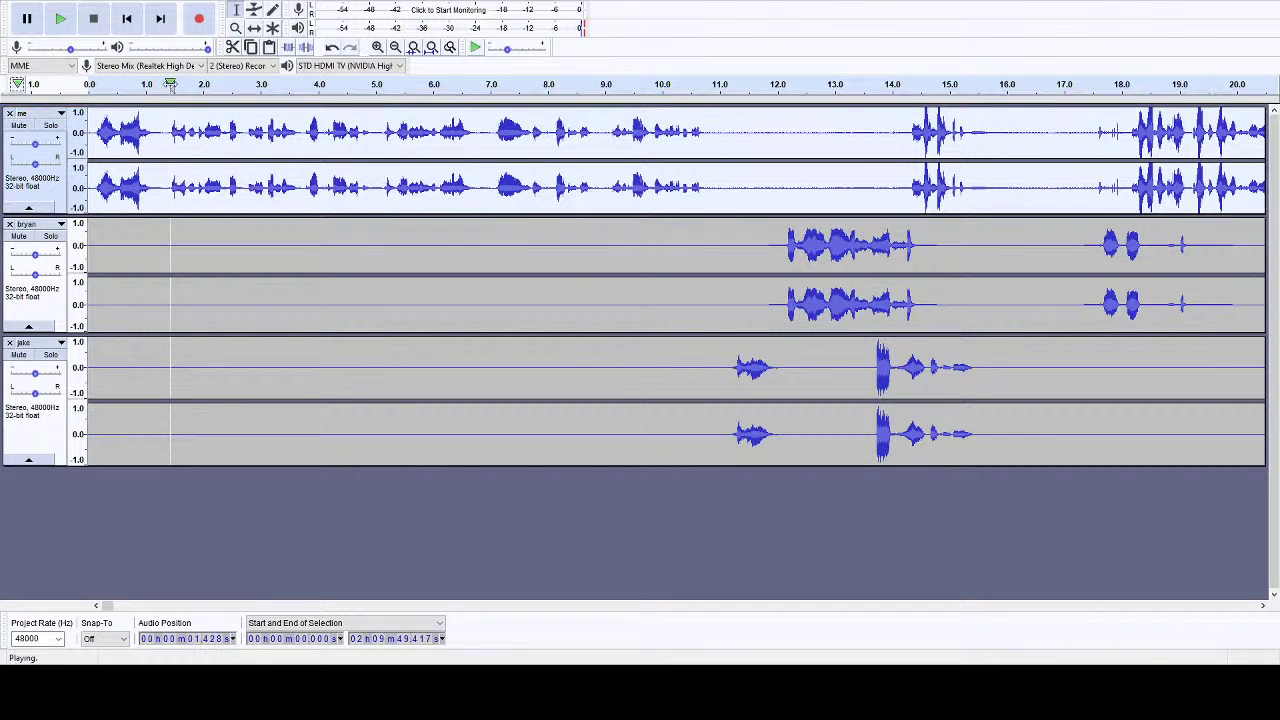
{"action": "key", "text": "space"}
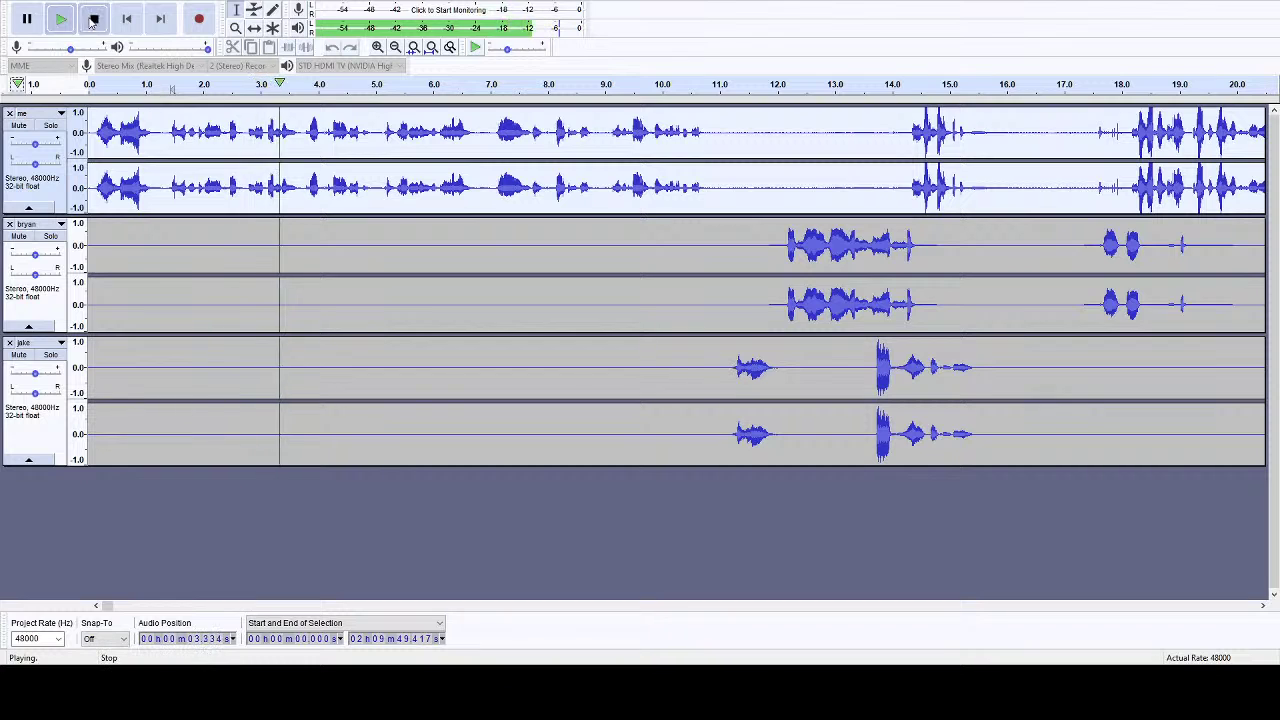
{"action": "left_click", "coordinate": [249, 138]}
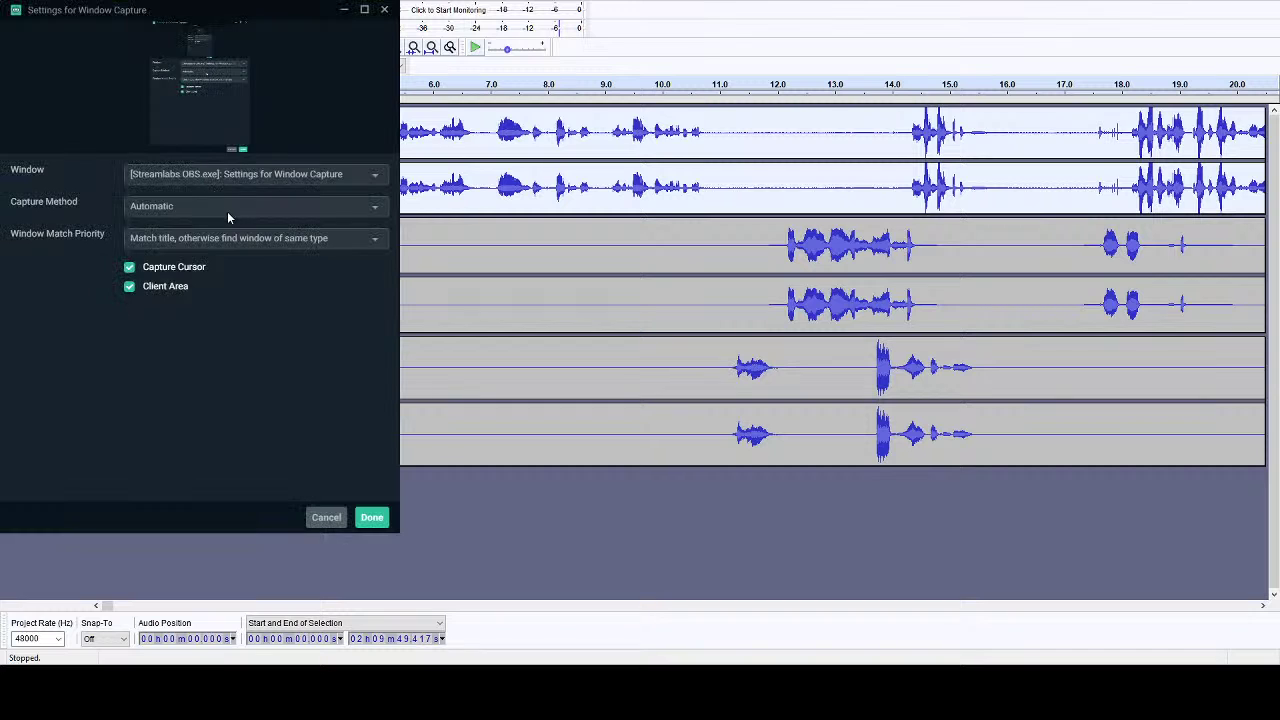
{"action": "left_click", "coordinate": [227, 208]}
{"action": "left_click", "coordinate": [234, 253]}
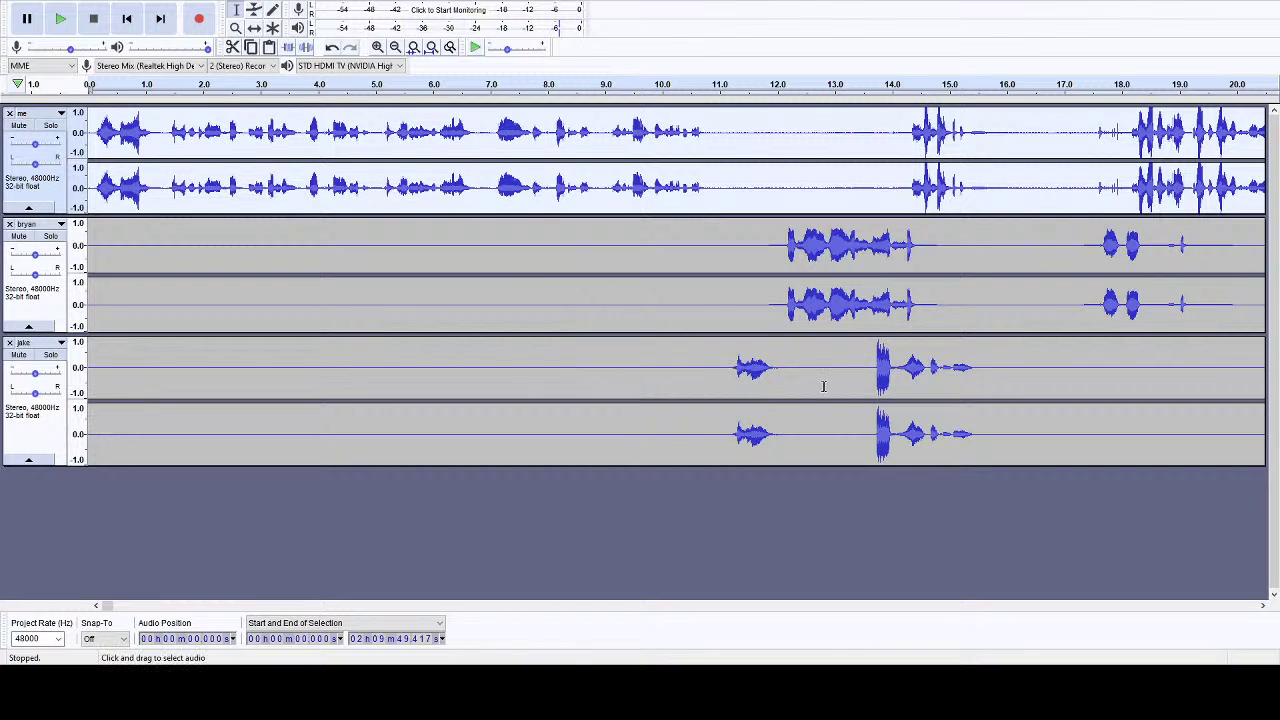
- Play the project from the beginning to check the first track's volume, and stop playback after about 11 seconds
{"action": "left_click", "coordinate": [95, 88]}
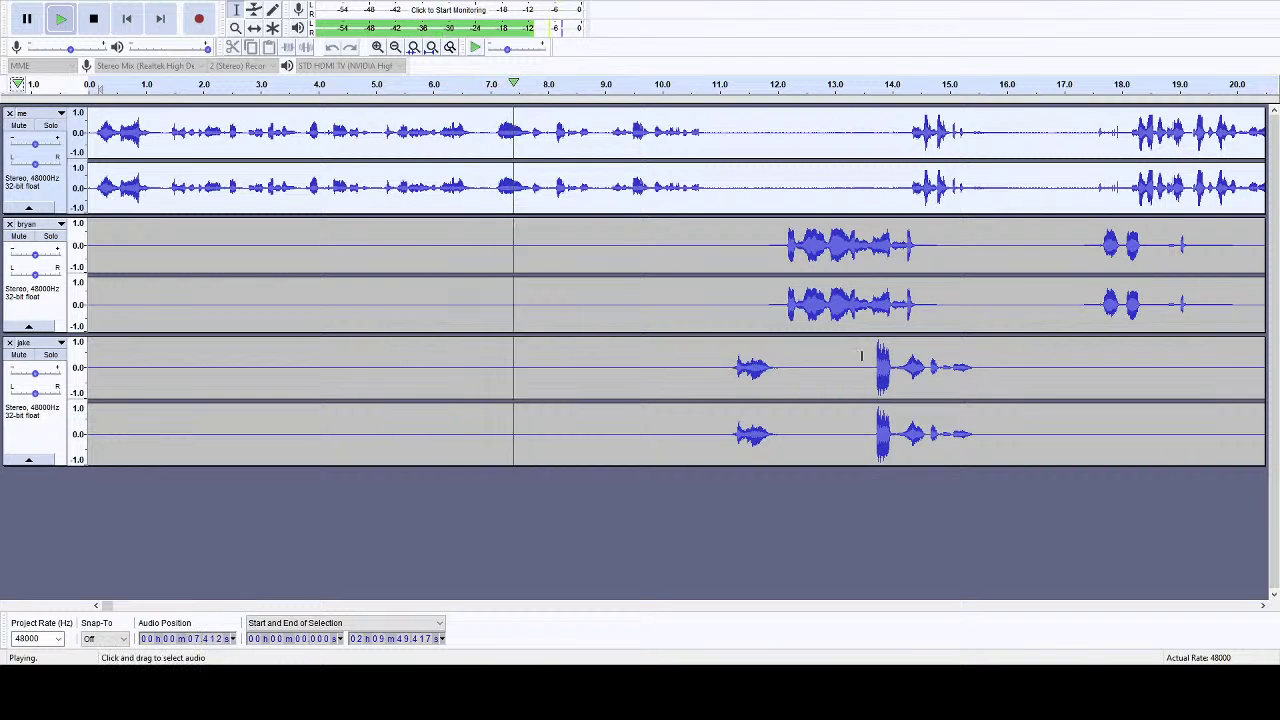
{"action": "left_click", "coordinate": [1262, 605]}
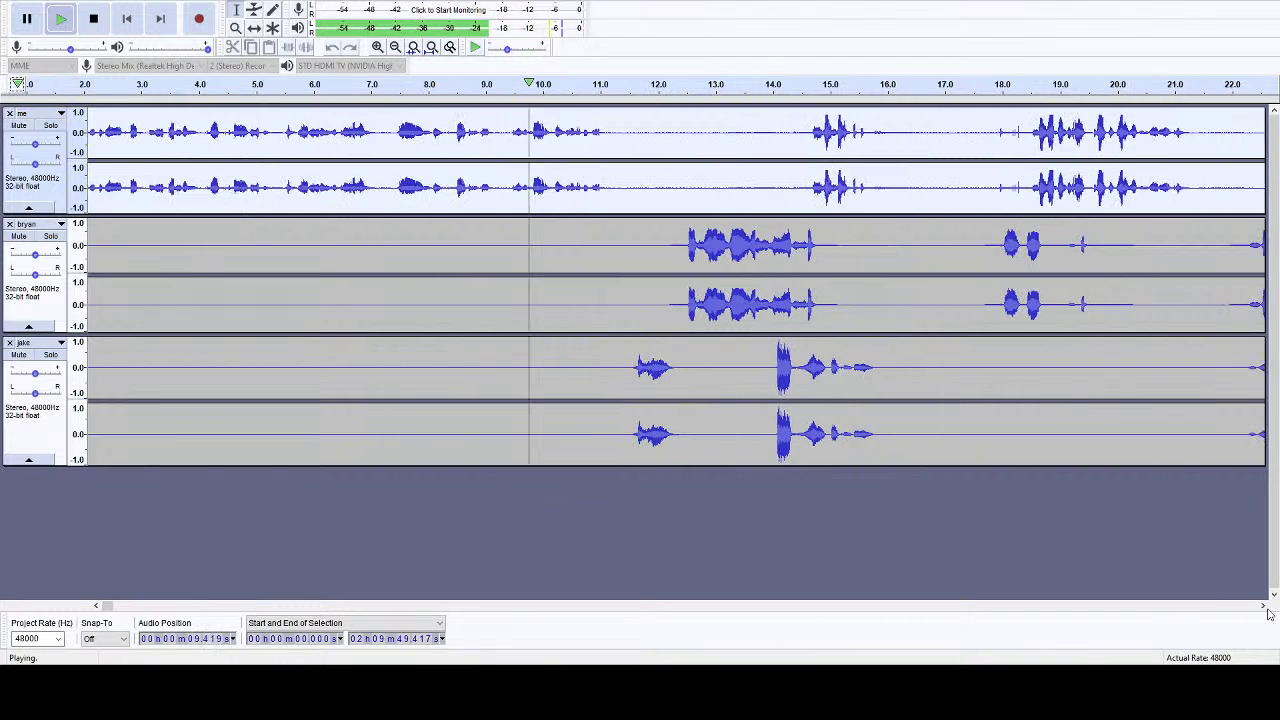
{"action": "left_click_drag", "start_coordinate": [1263, 606], "coordinate": [1263, 606]}
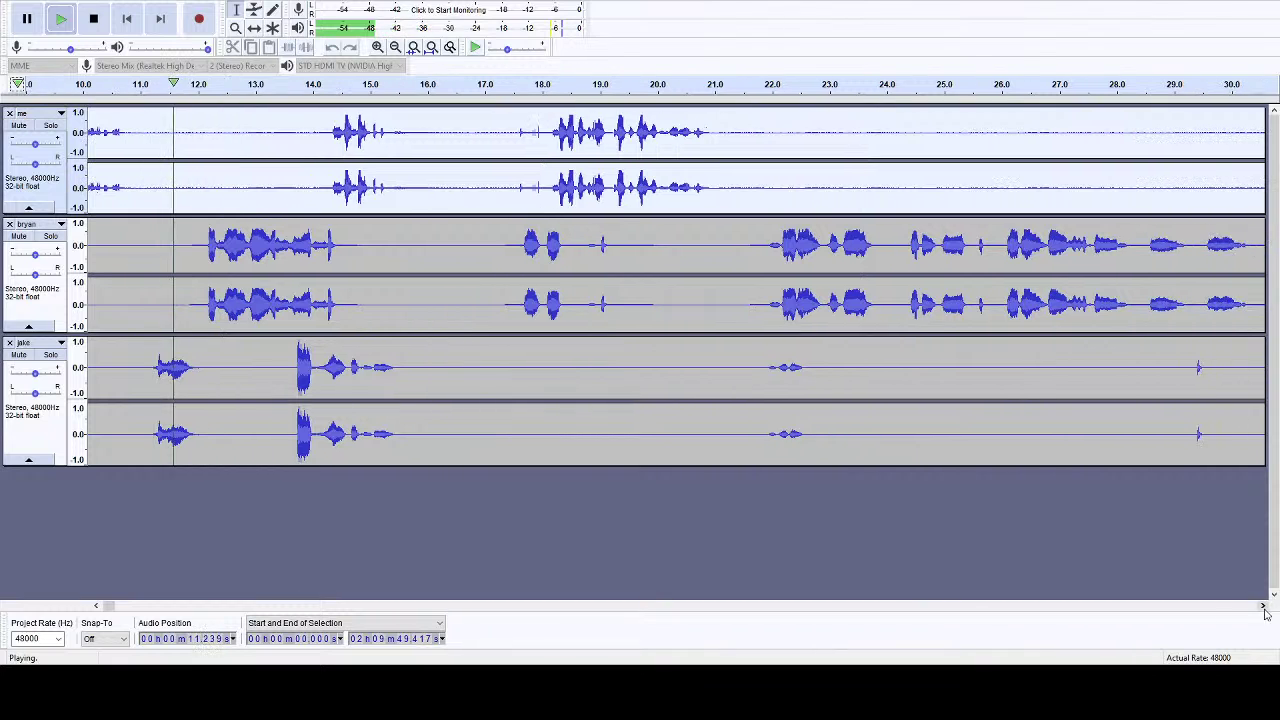
{"action": "left_click", "coordinate": [94, 18]}
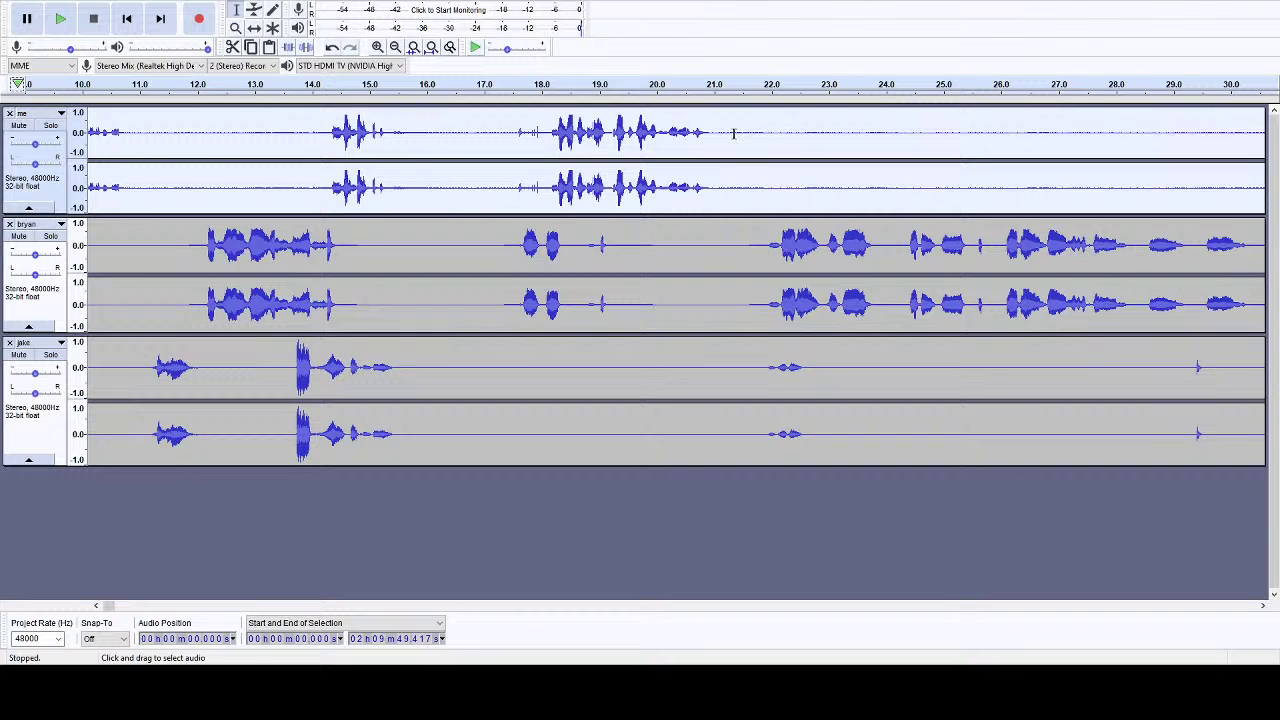
- Select the quiet stretch of the first track from about 21.3 to 34.2 seconds, solo the track and play the selection
{"action": "left_click_drag", "start_coordinate": [733, 133], "coordinate": [1164, 143]}
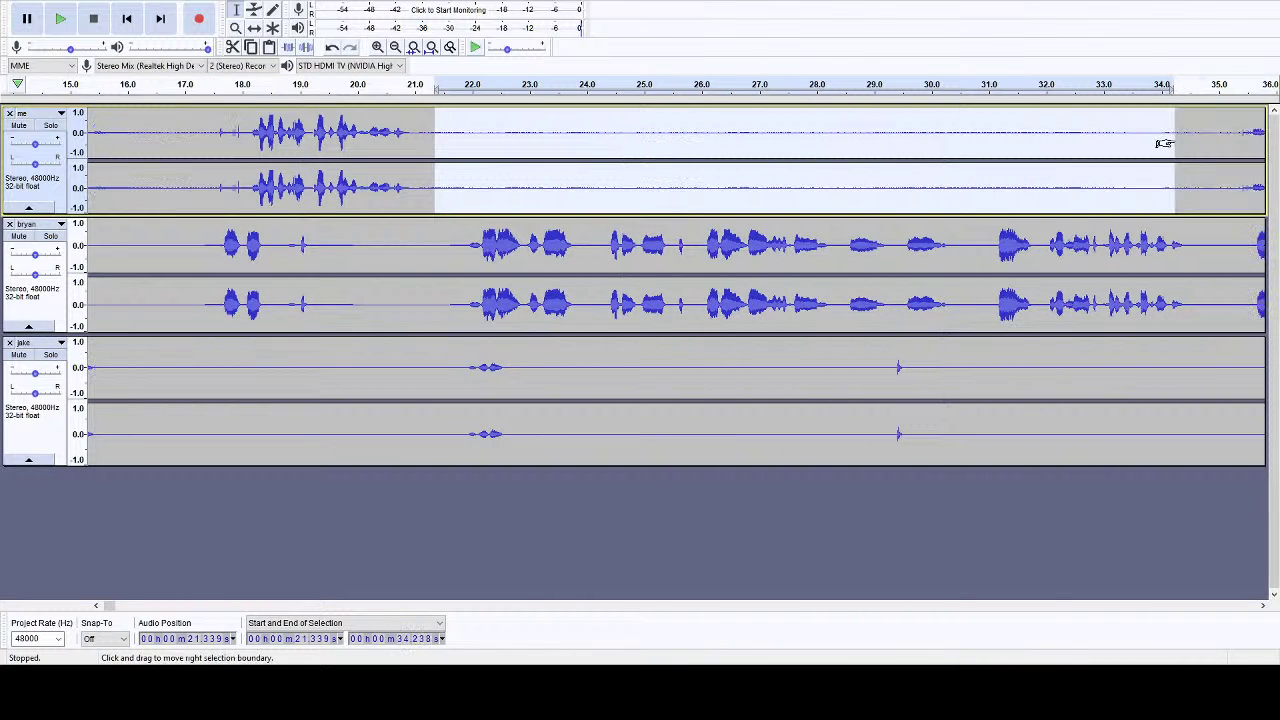
{"action": "left_click", "coordinate": [50, 125]}
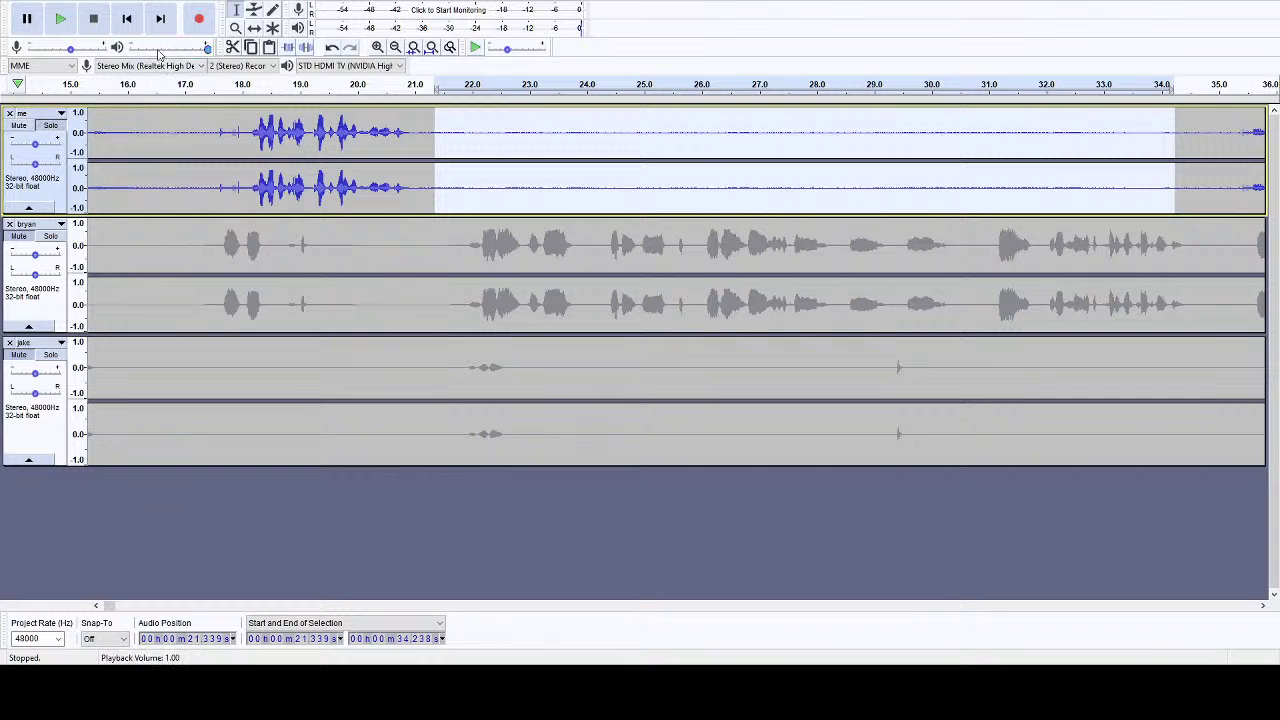
{"action": "left_click", "coordinate": [61, 18]}
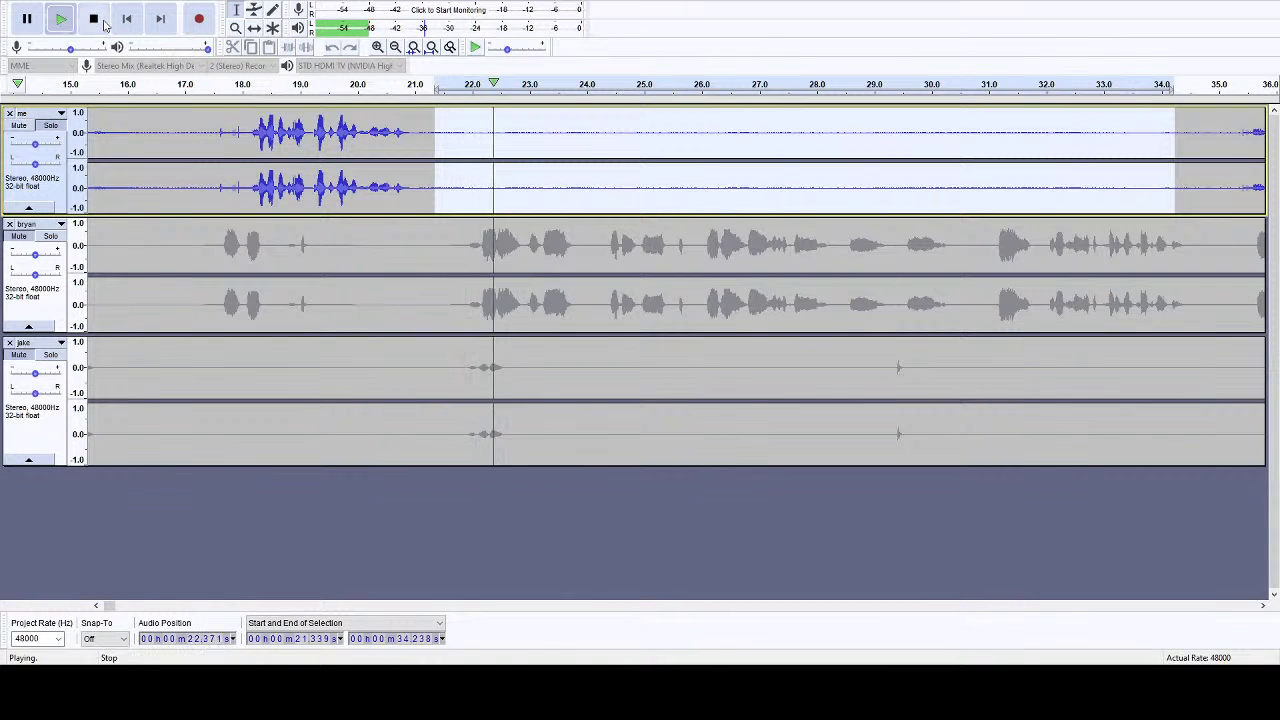
{"action": "left_click", "coordinate": [94, 19]}
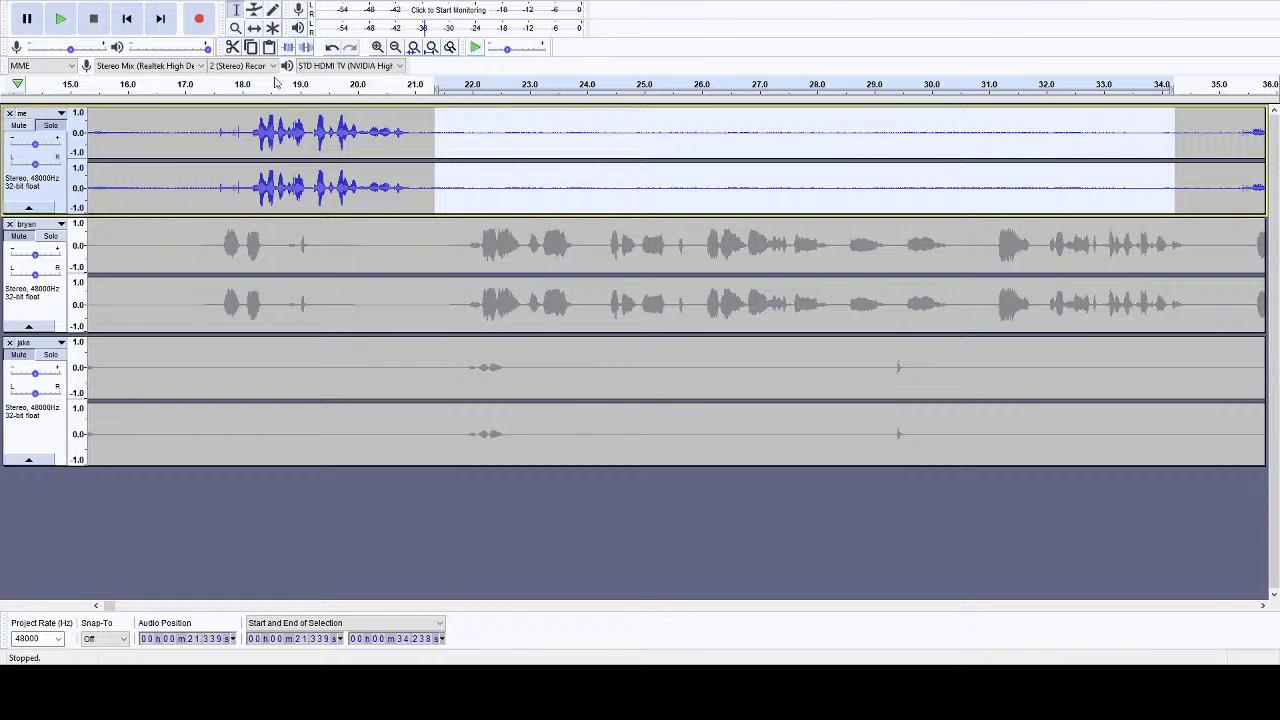
- Capture the quiet stretch's noise profile and apply Noise Reduction to the whole first track with 9 dB reduction, sensitivity 10.50 and frequency smoothing 7
{"action": "key", "text": "ctrl+r"}
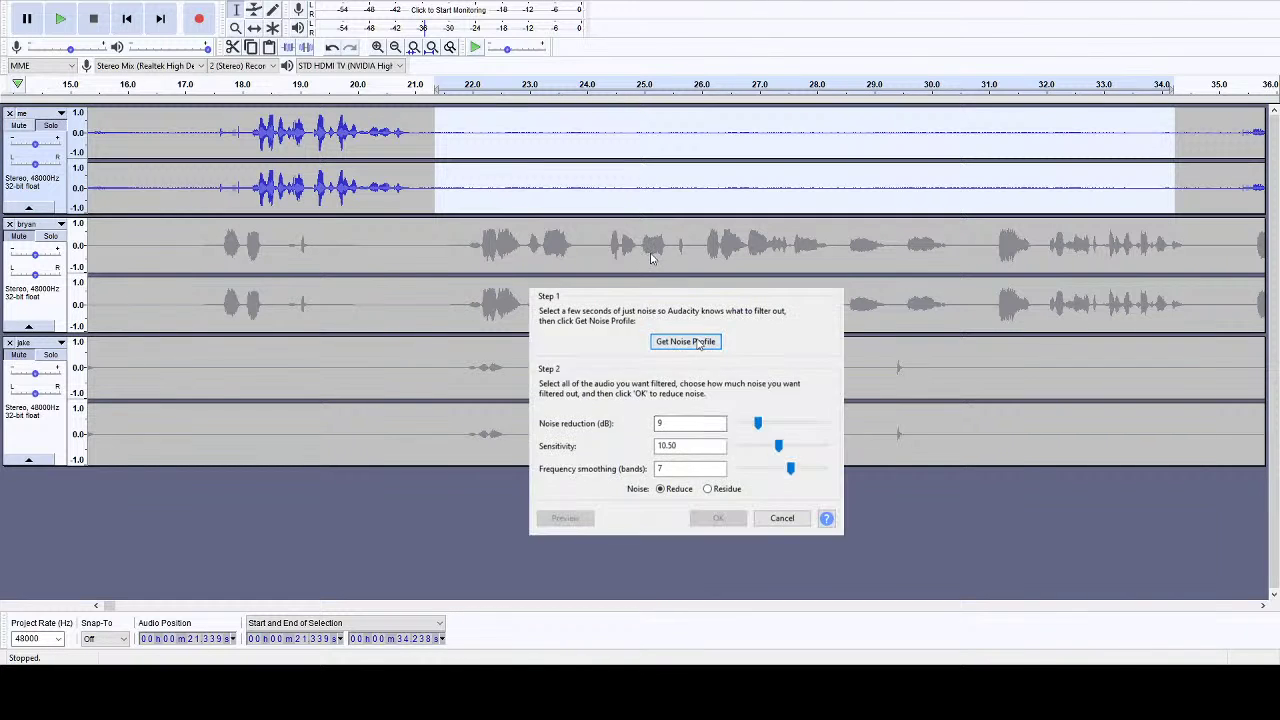
{"action": "left_click", "coordinate": [686, 338]}
{"action": "left_click", "coordinate": [55, 188]}
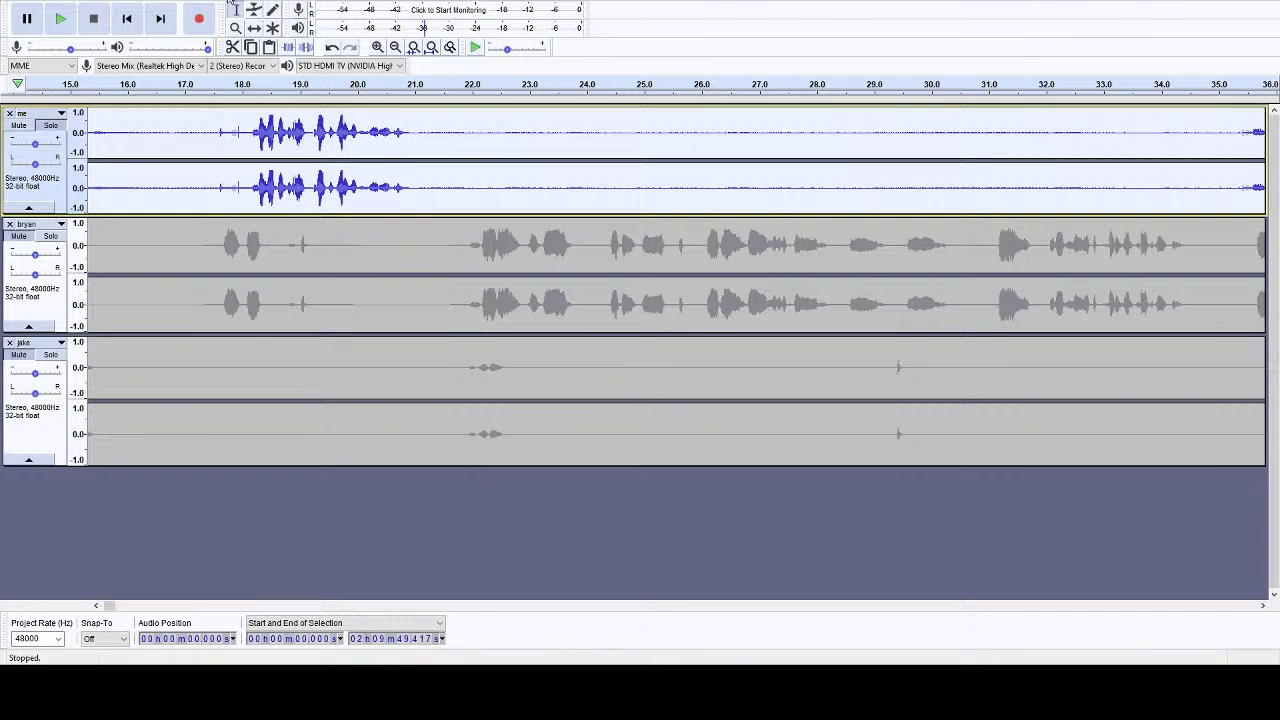
{"action": "key", "text": "ctrl+r"}
{"action": "left_click_drag", "start_coordinate": [729, 423], "coordinate": [757, 423]}
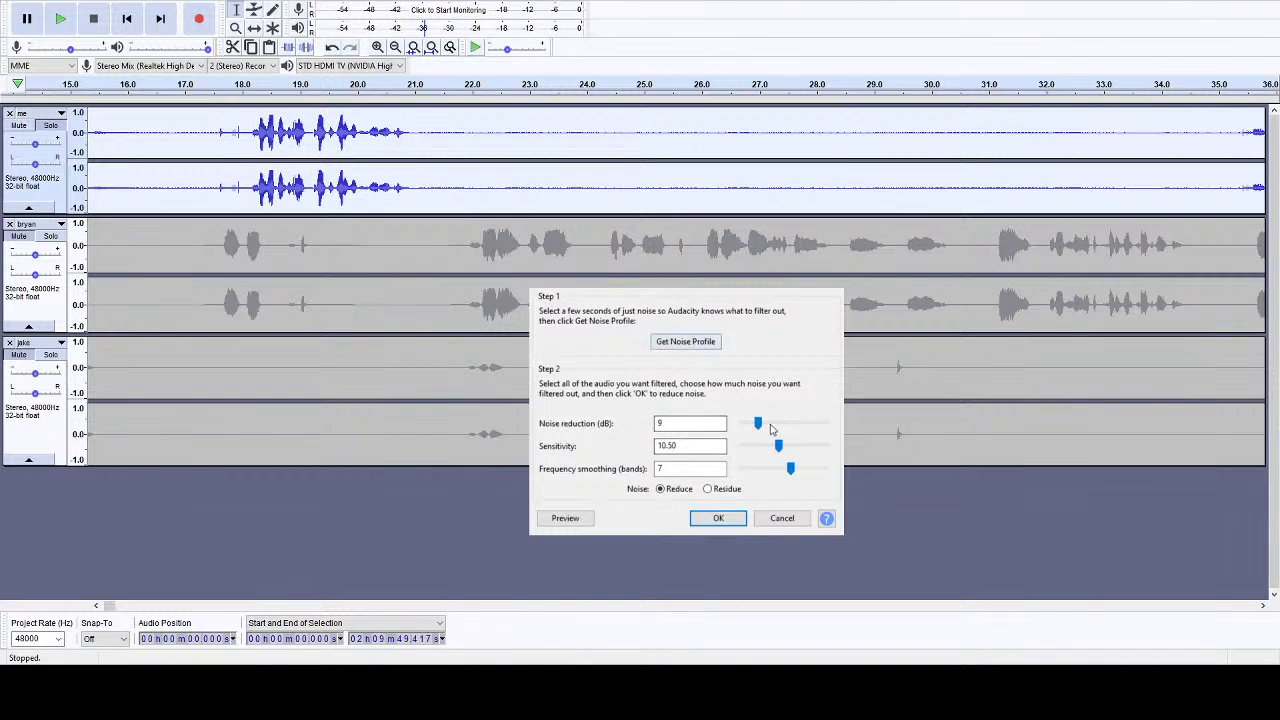
{"action": "left_click", "coordinate": [731, 517]}
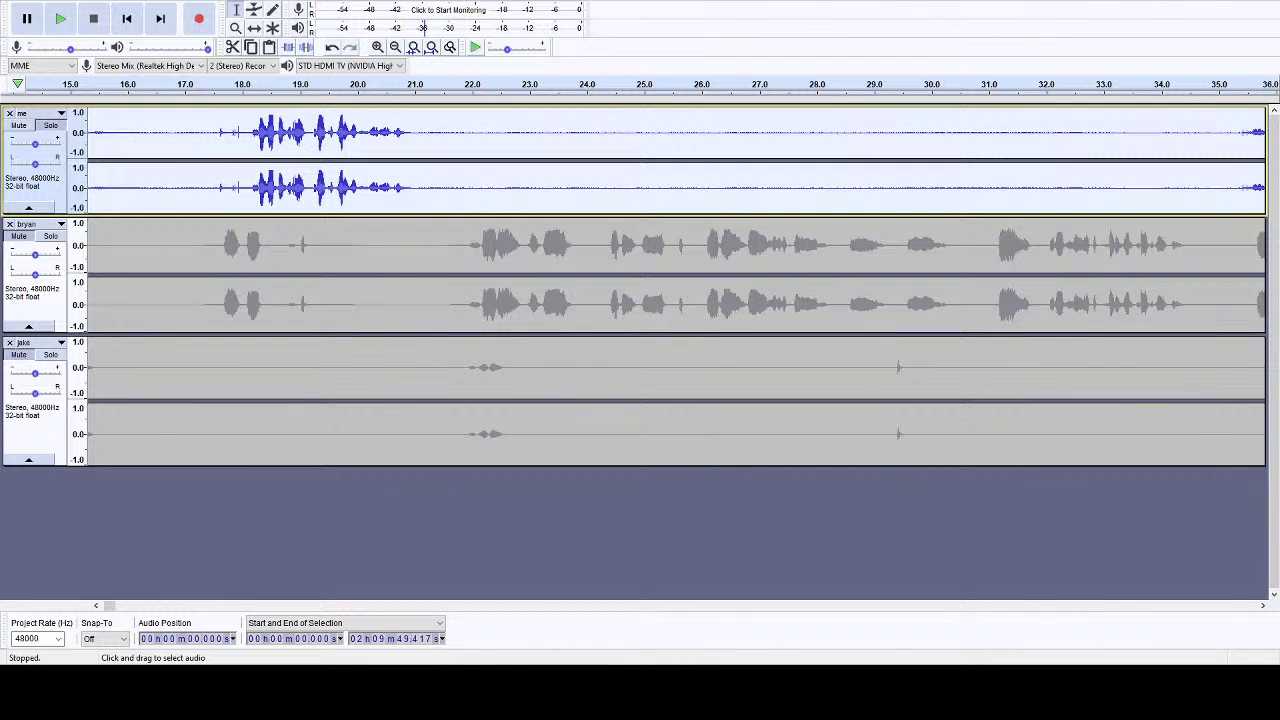
- Deselect the first track, turn off its solo and play all tracks from about 18 seconds
{"action": "left_click", "coordinate": [30, 524]}
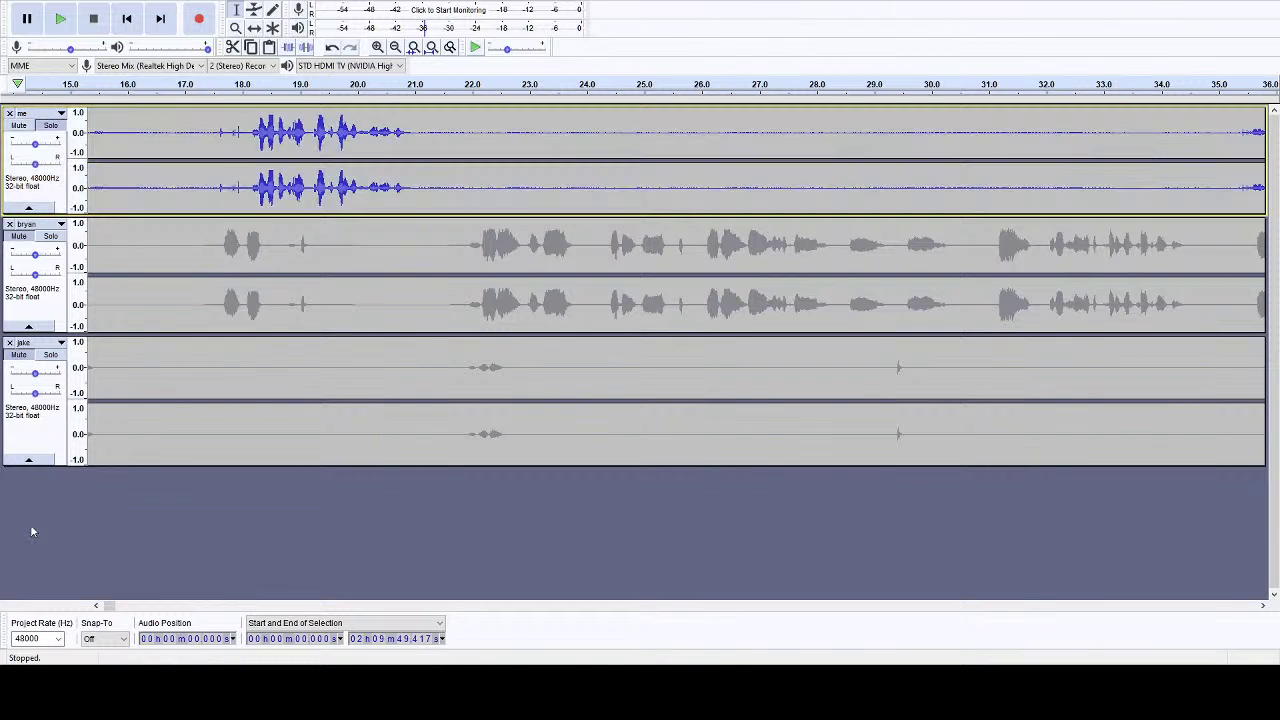
{"action": "left_click", "coordinate": [50, 126]}
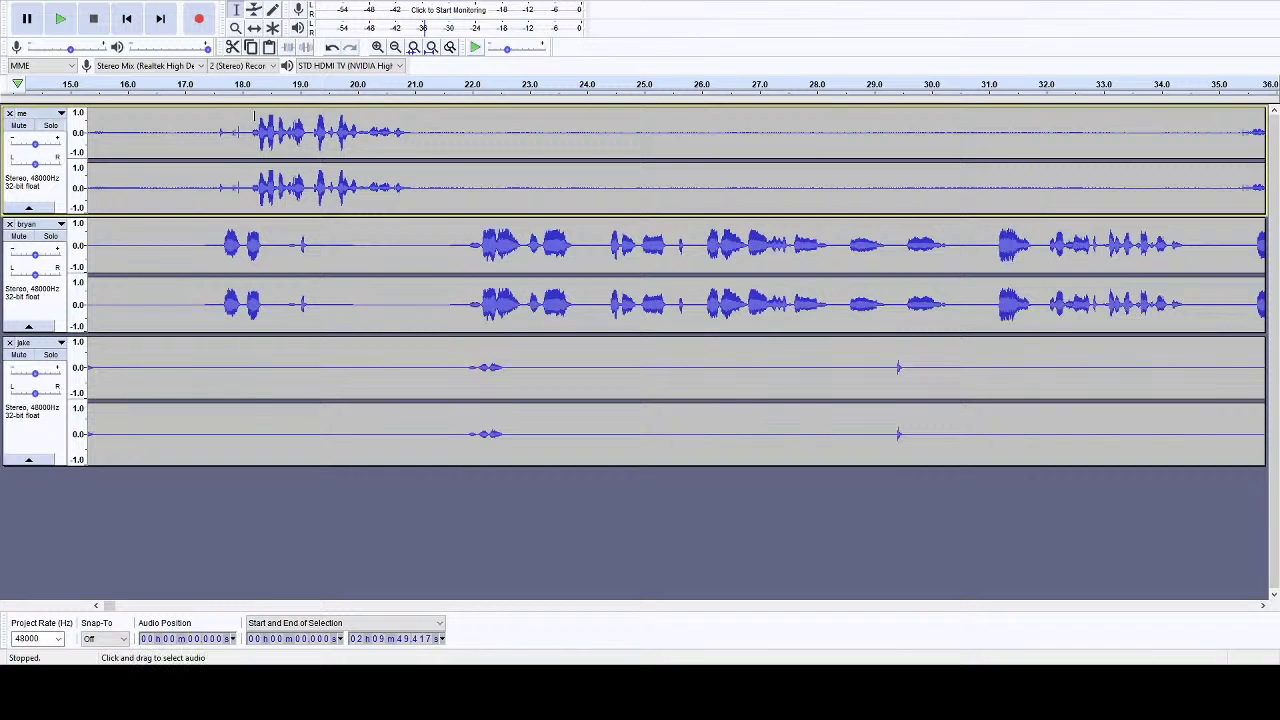
{"action": "left_click", "coordinate": [250, 84]}
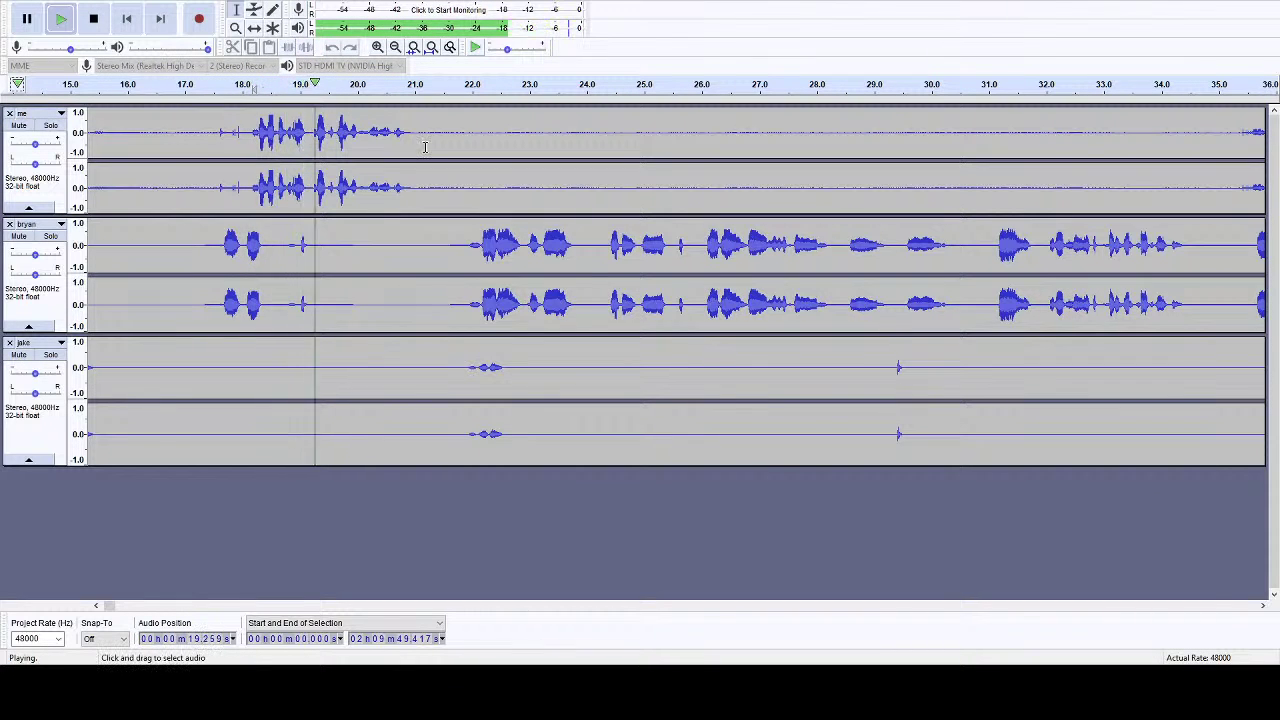
{"action": "left_click", "coordinate": [93, 22]}
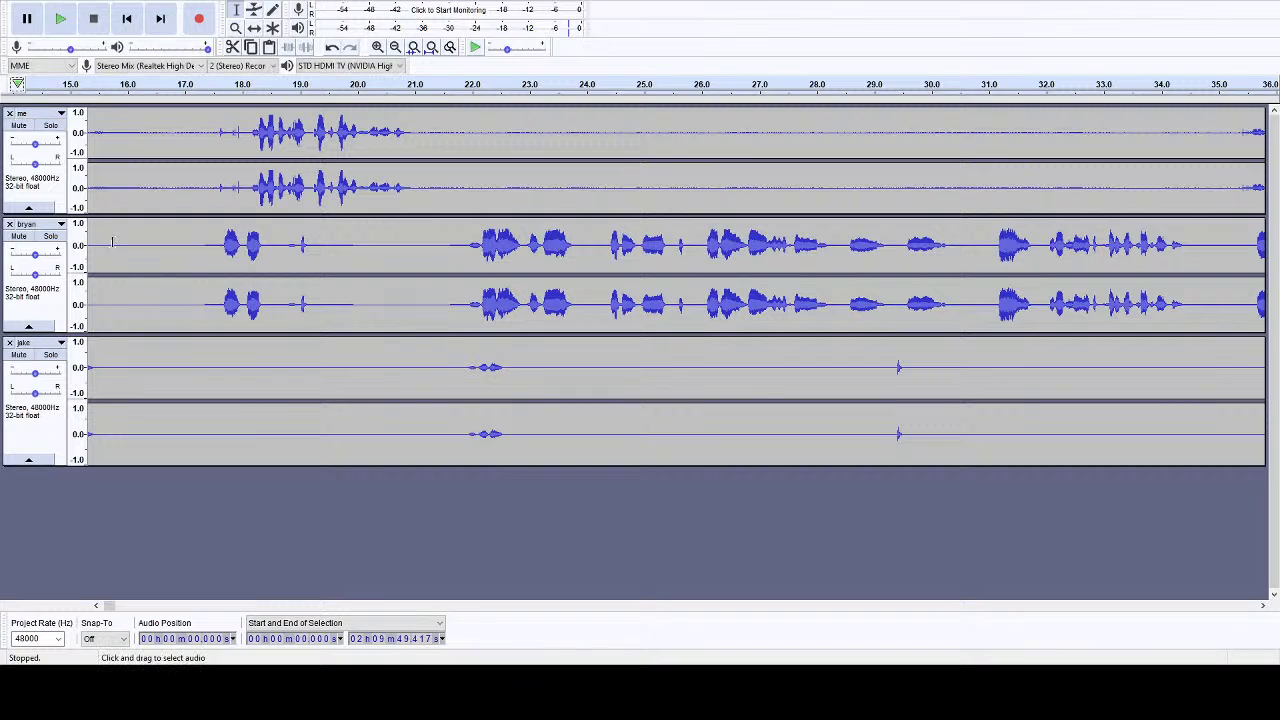
- Listen to all three tracks together from about 11 seconds to compare the voices
{"action": "left_click", "coordinate": [138, 26]}
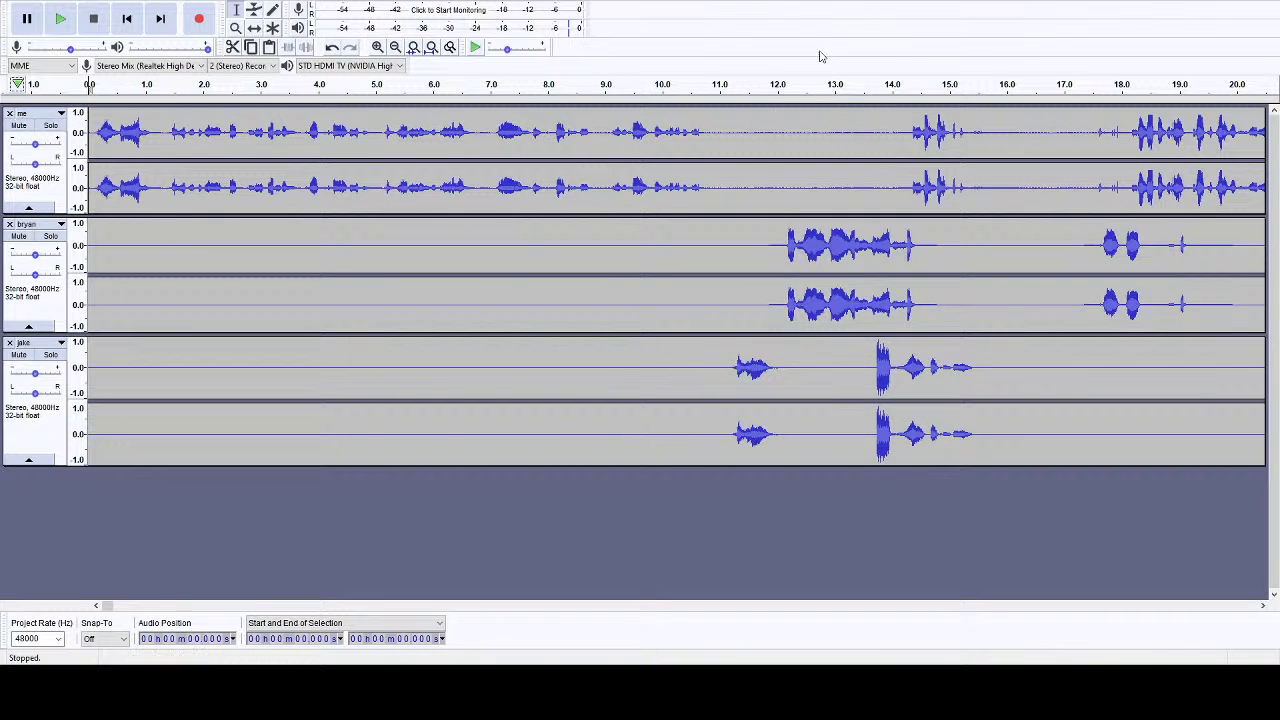
{"action": "left_click", "coordinate": [706, 84]}
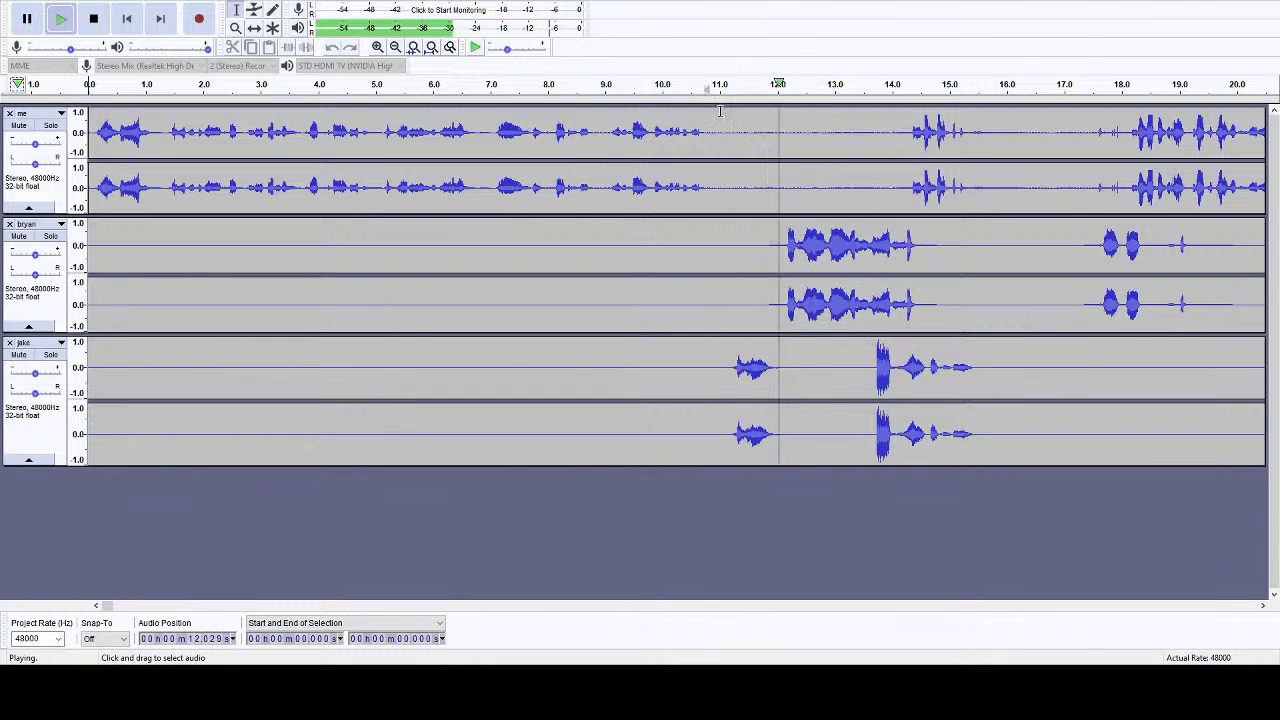
{"action": "left_click", "coordinate": [95, 20]}
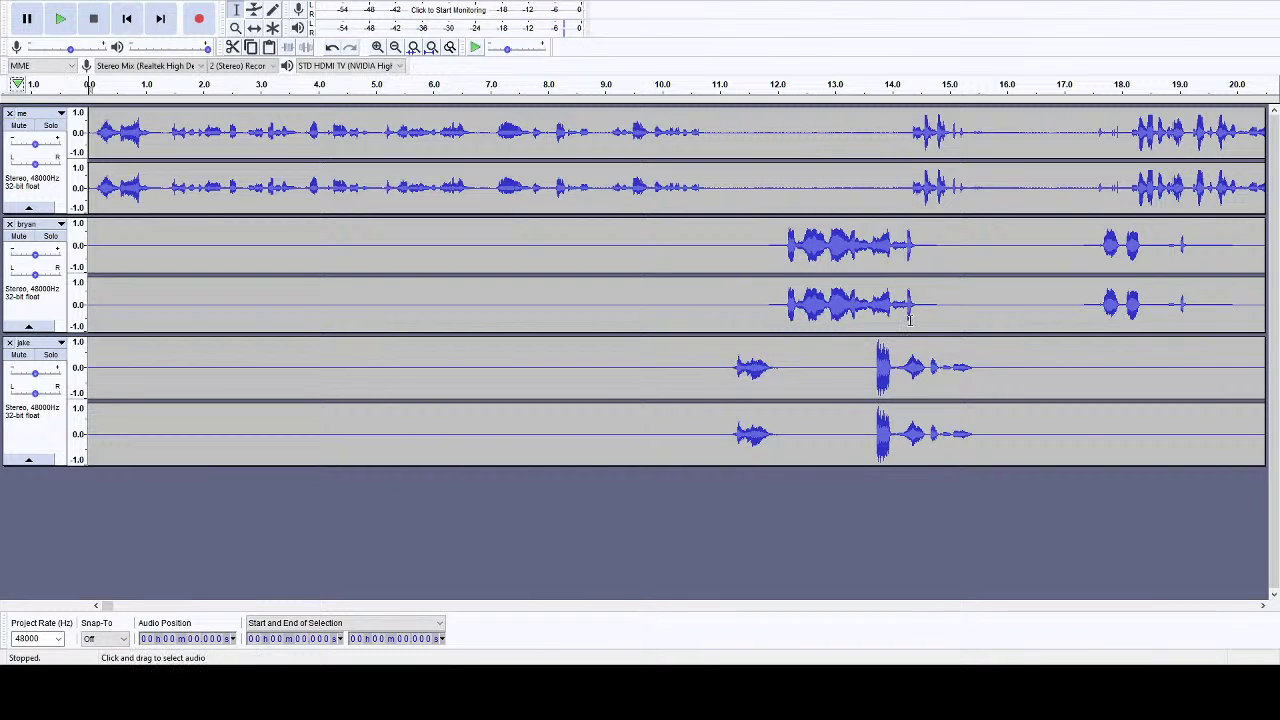
{"action": "left_click", "coordinate": [1262, 605]}
{"action": "left_click", "coordinate": [1262, 605]}
{"action": "left_click_drag", "start_coordinate": [1263, 606], "coordinate": [1263, 606]}
{"action": "left_click", "coordinate": [128, 86]}
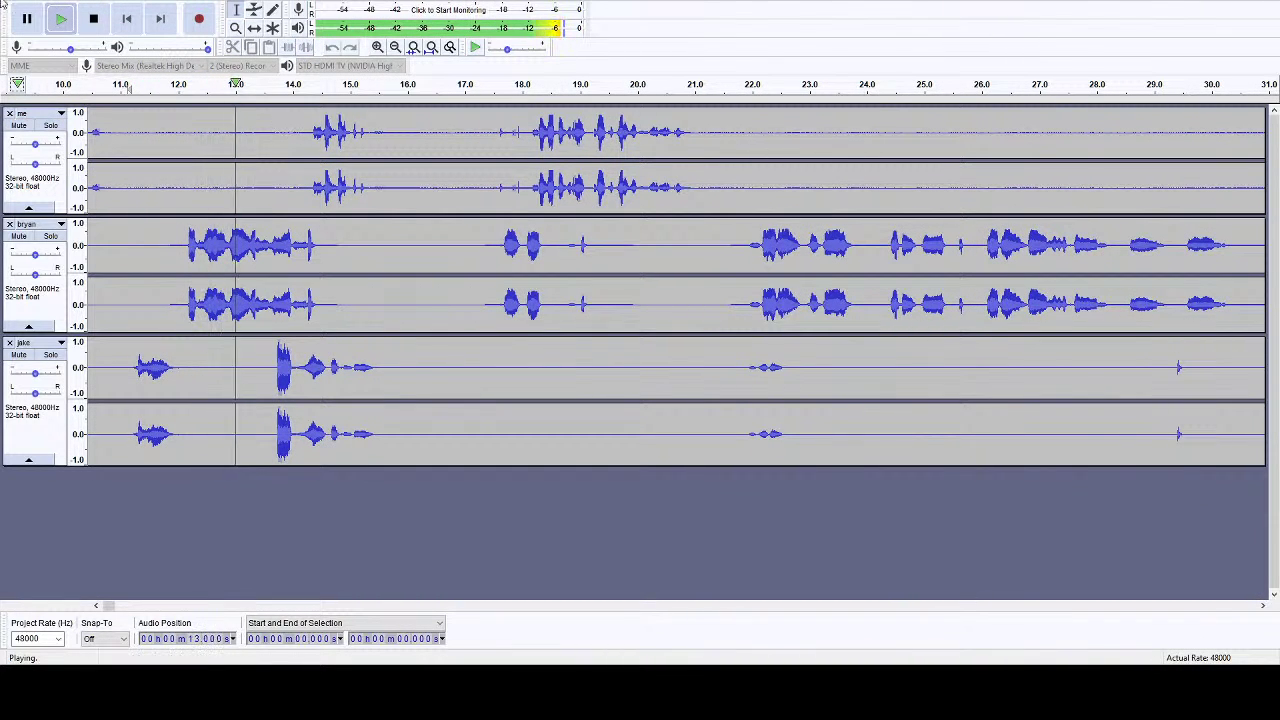
- Silence the noisy gaps in the first track at about 11.0–14.2, 15.8–18.0 and 21.1–35.5 seconds
{"action": "key", "text": "space"}
{"action": "left_click_drag", "start_coordinate": [302, 131], "coordinate": [119, 130]}
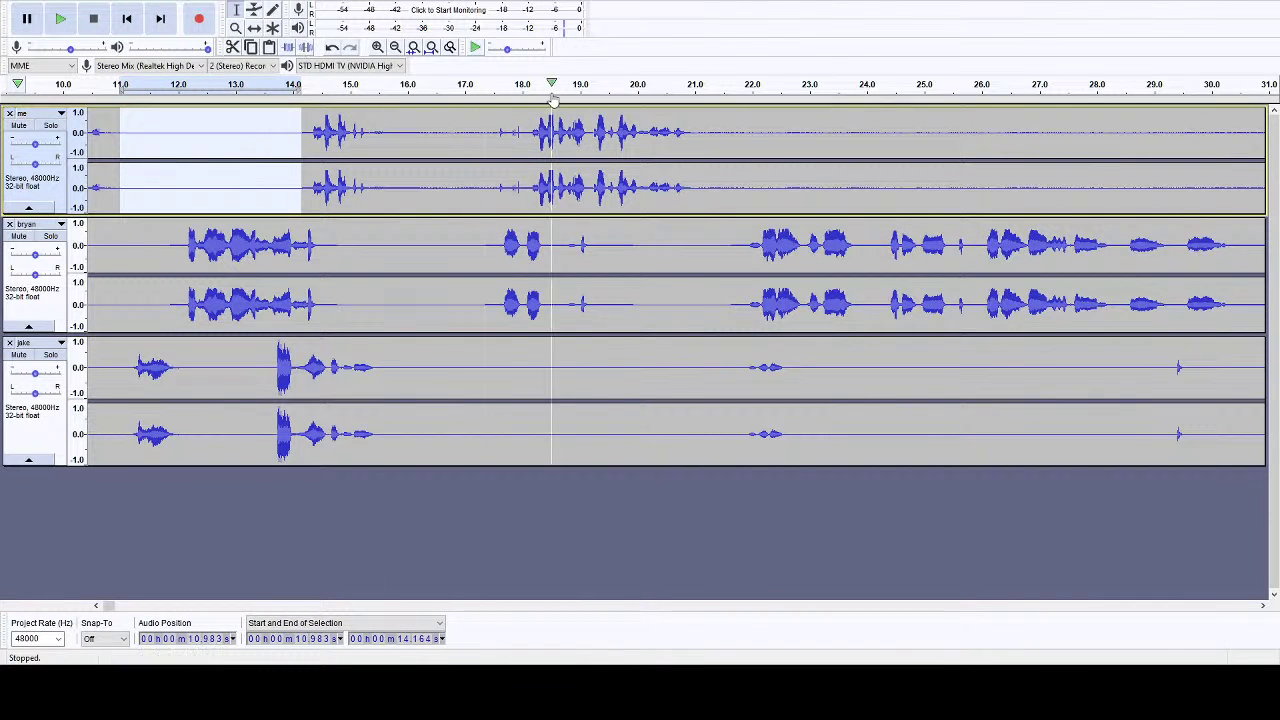
{"action": "left_click", "coordinate": [498, 86]}
{"action": "left_click", "coordinate": [93, 18]}
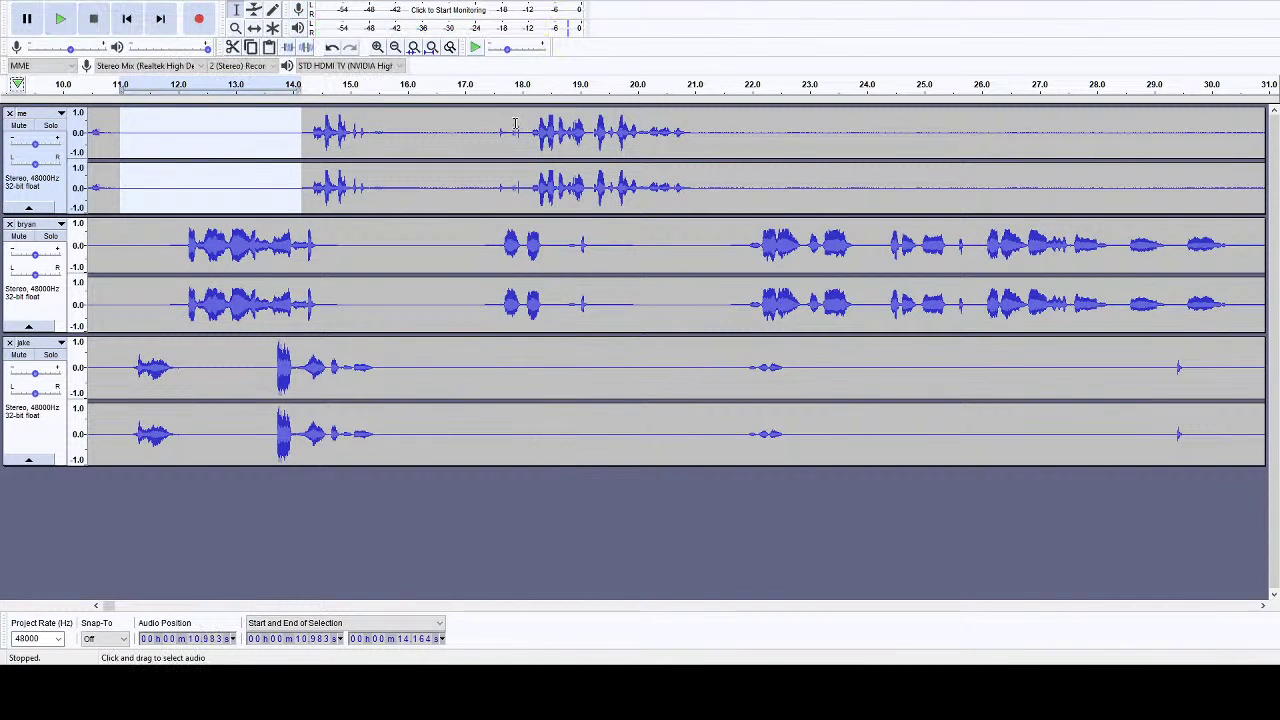
{"action": "left_click_drag", "start_coordinate": [524, 132], "coordinate": [396, 134]}
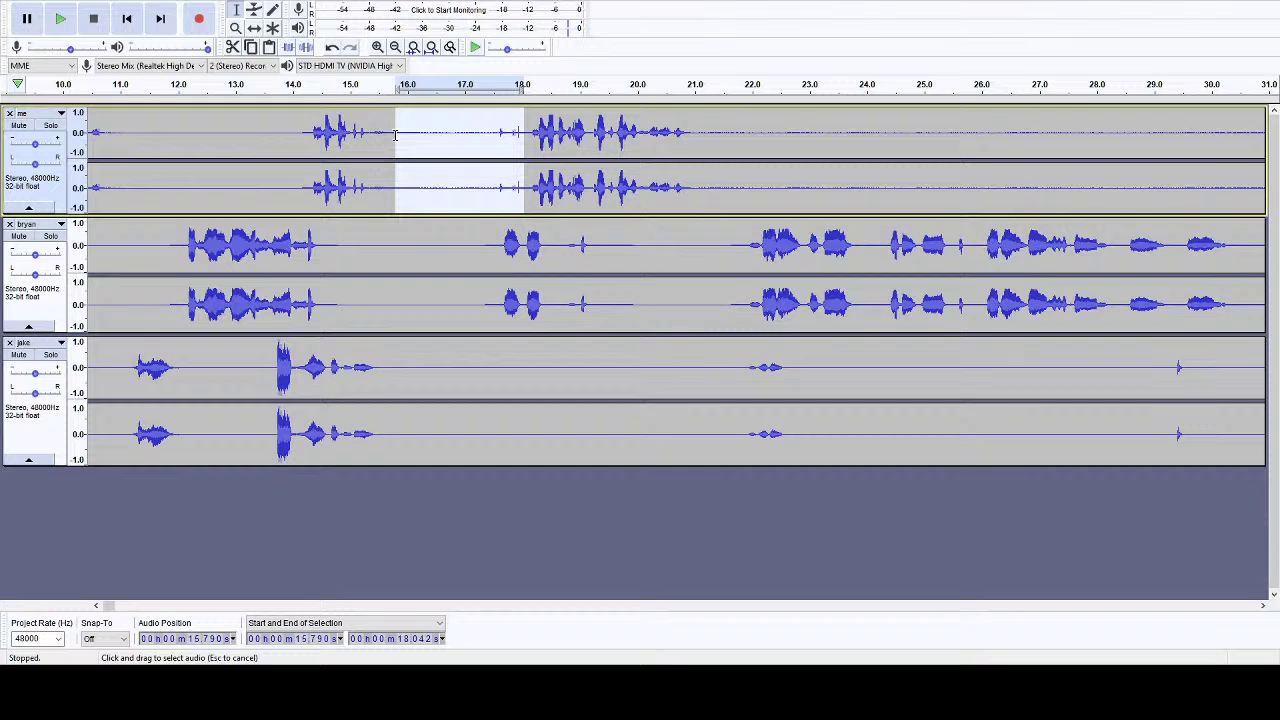
{"action": "left_click", "coordinate": [306, 47]}
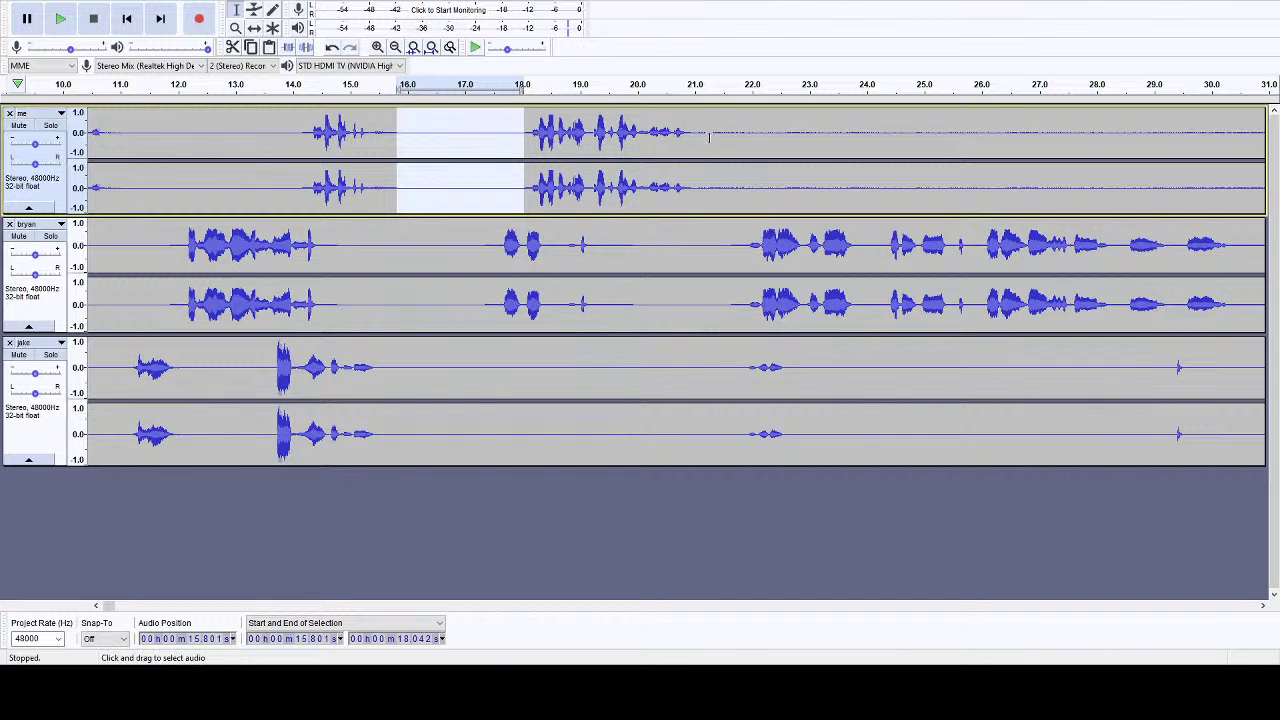
{"action": "left_click_drag", "start_coordinate": [699, 139], "coordinate": [1179, 124]}
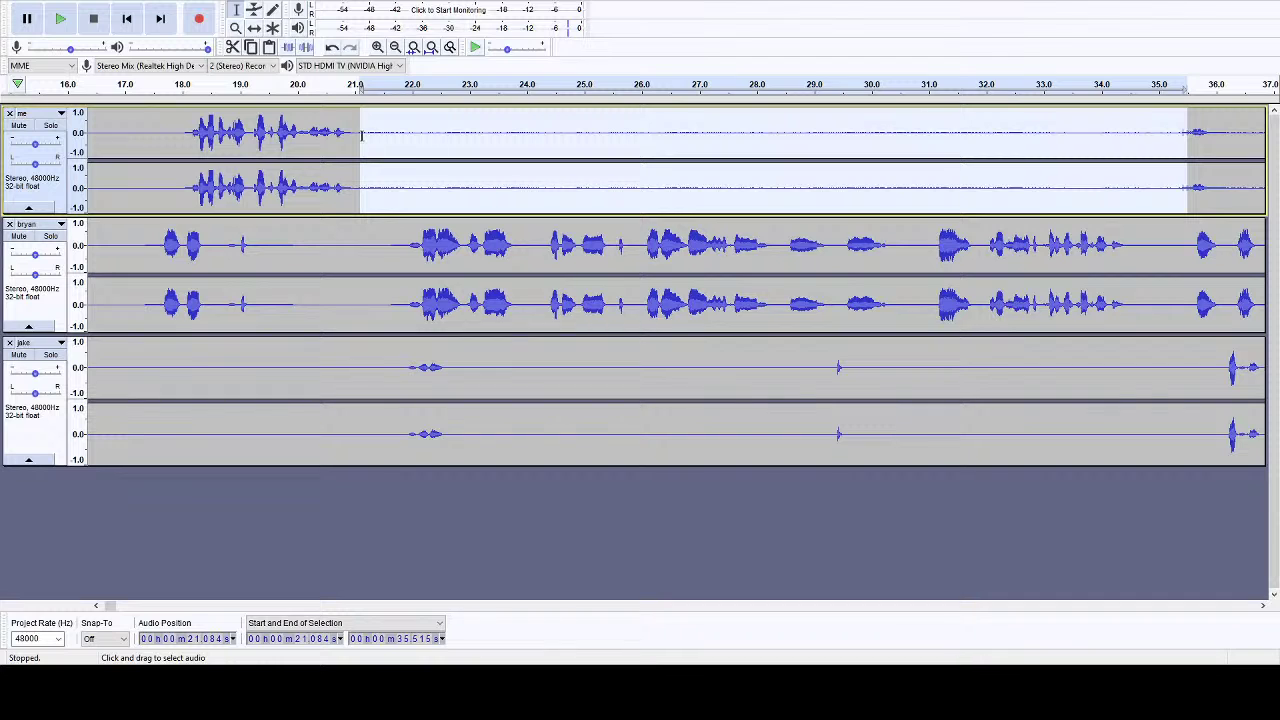
{"action": "left_click", "coordinate": [309, 48]}
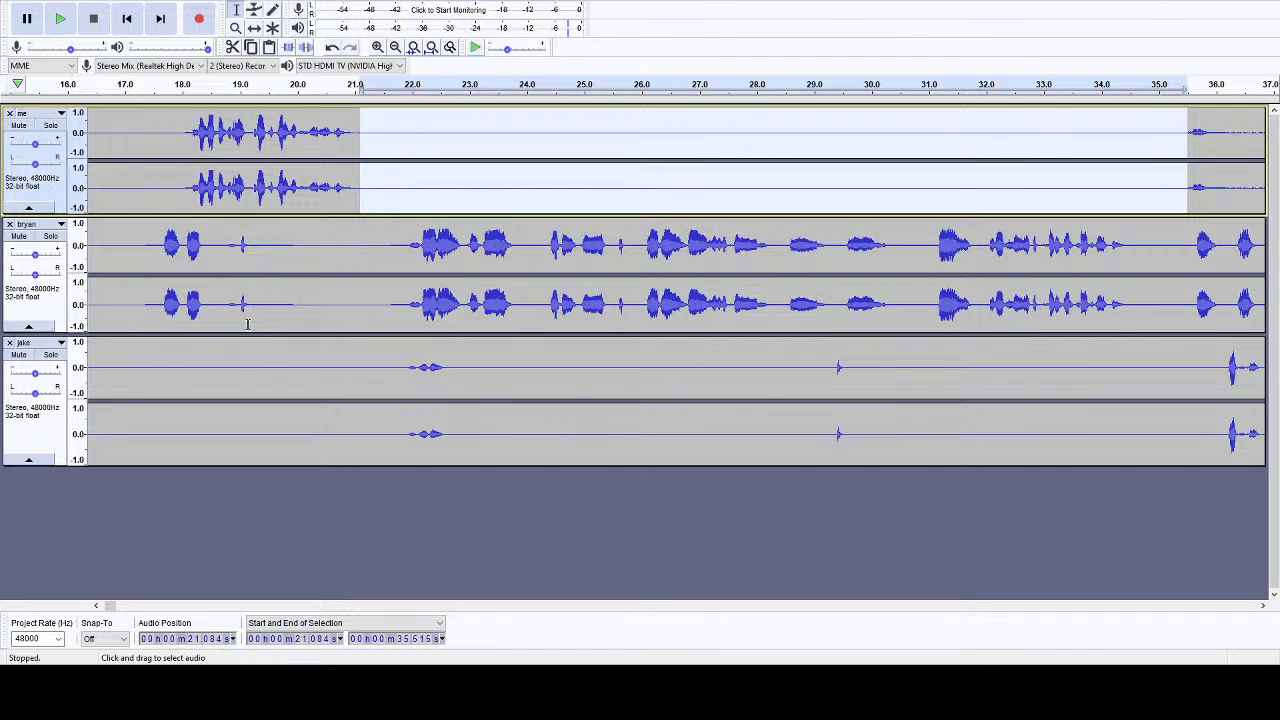
- Delete the dead air at about 15.8–17.4 and 19.6–20.1 seconds from all three tracks
{"action": "left_click", "coordinate": [96, 607]}
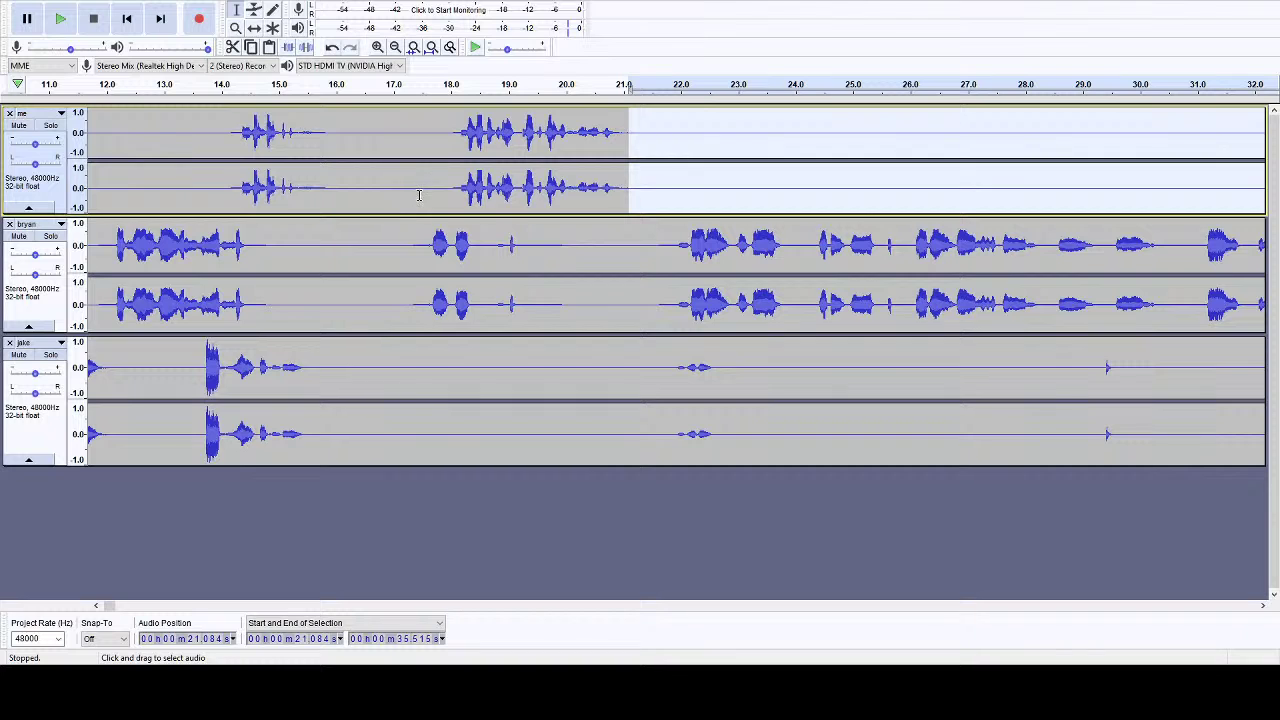
{"action": "left_click_drag", "start_coordinate": [414, 197], "coordinate": [324, 449]}
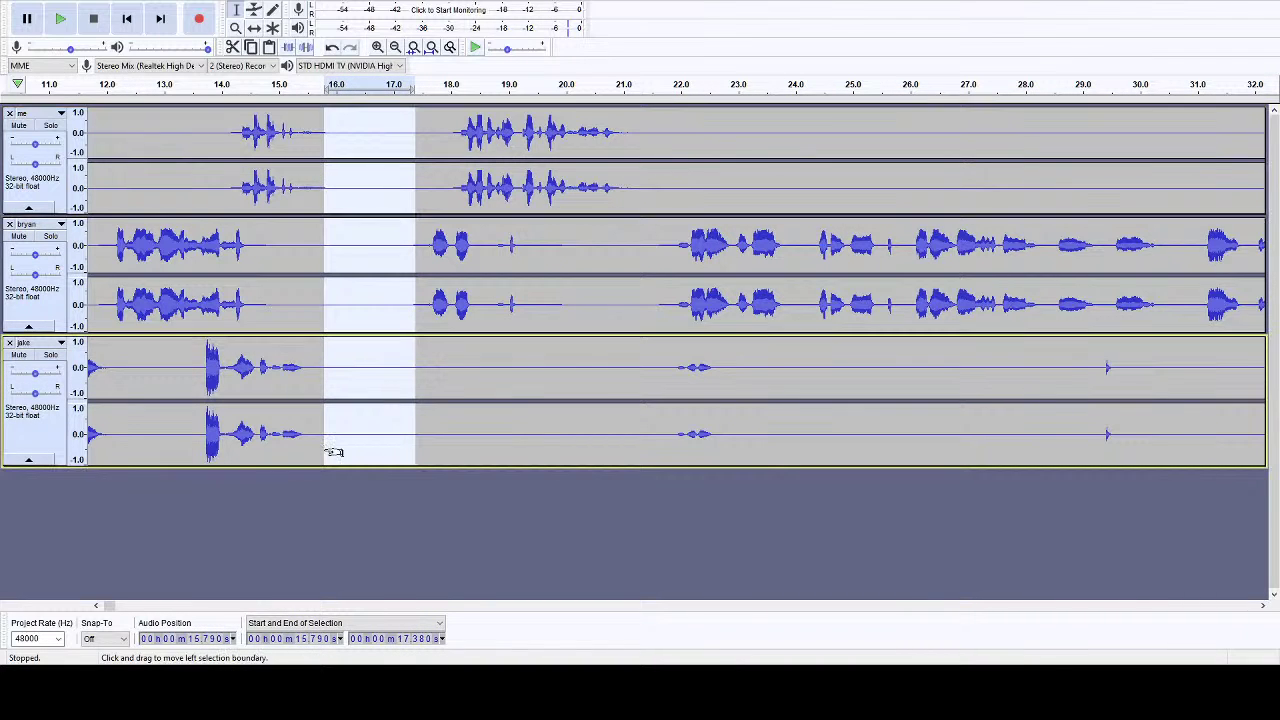
{"action": "key", "text": "Delete"}
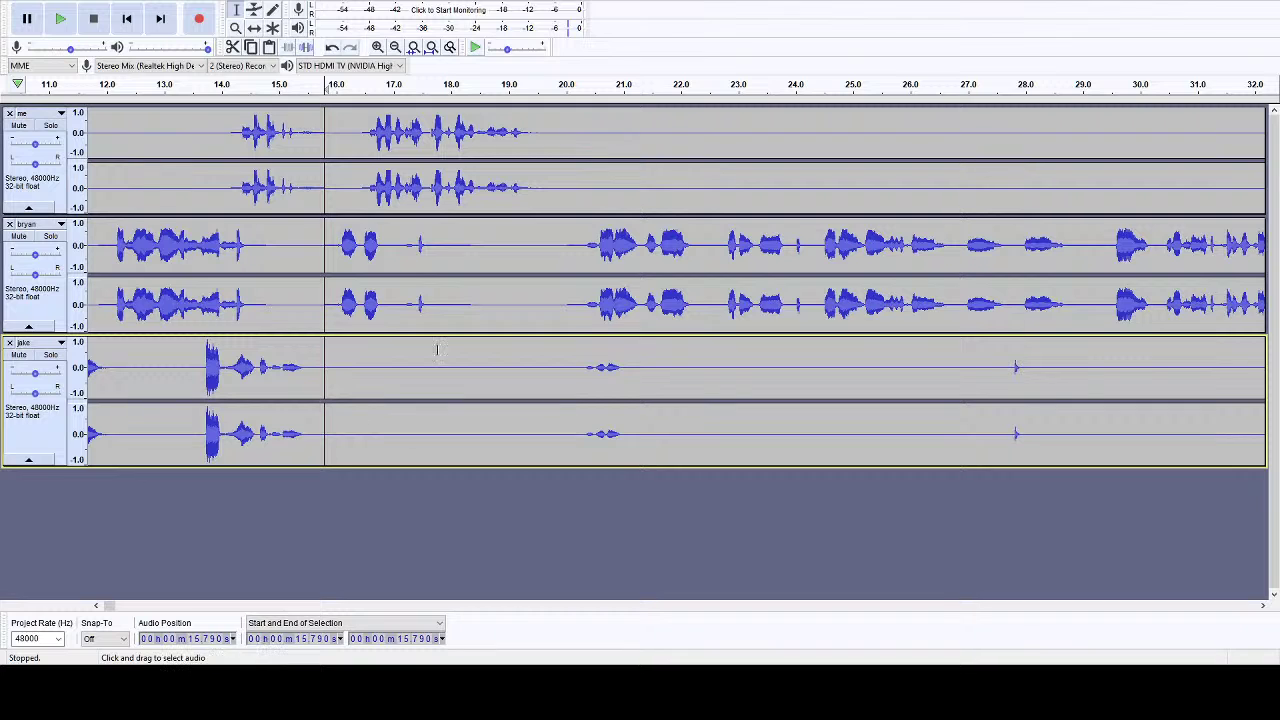
{"action": "left_click_drag", "start_coordinate": [543, 199], "coordinate": [571, 405]}
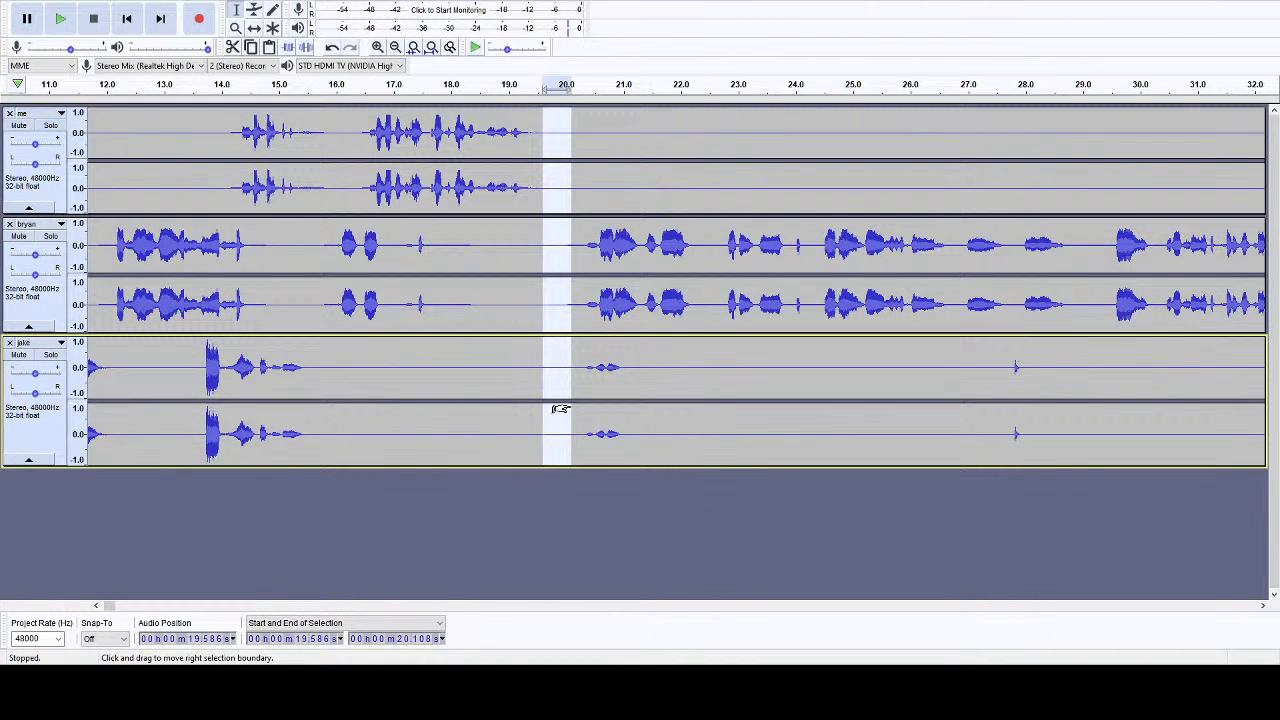
{"action": "key", "text": "Delete"}
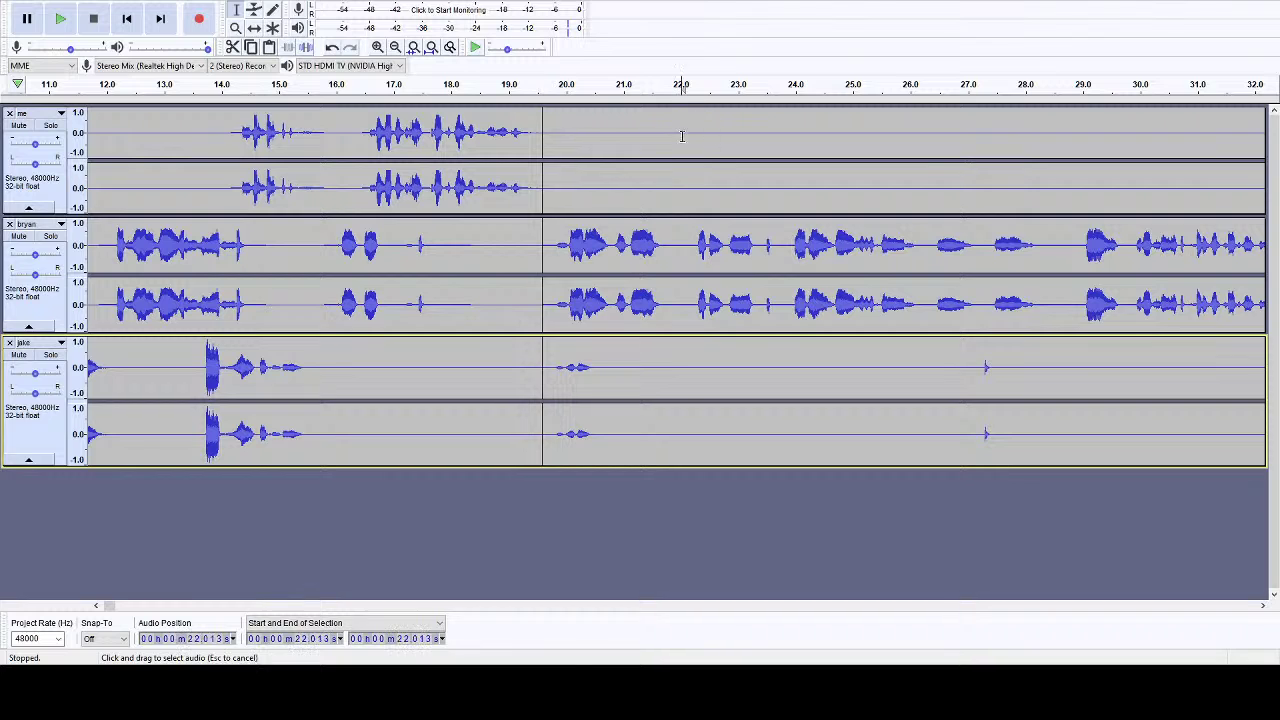
{"action": "left_click_drag", "start_coordinate": [682, 136], "coordinate": [934, 145]}
{"action": "left_click_drag", "start_coordinate": [615, 125], "coordinate": [1147, 140]}
{"action": "left_click", "coordinate": [574, 174], "text": "shift"}
{"action": "left_click", "coordinate": [151, 137]}
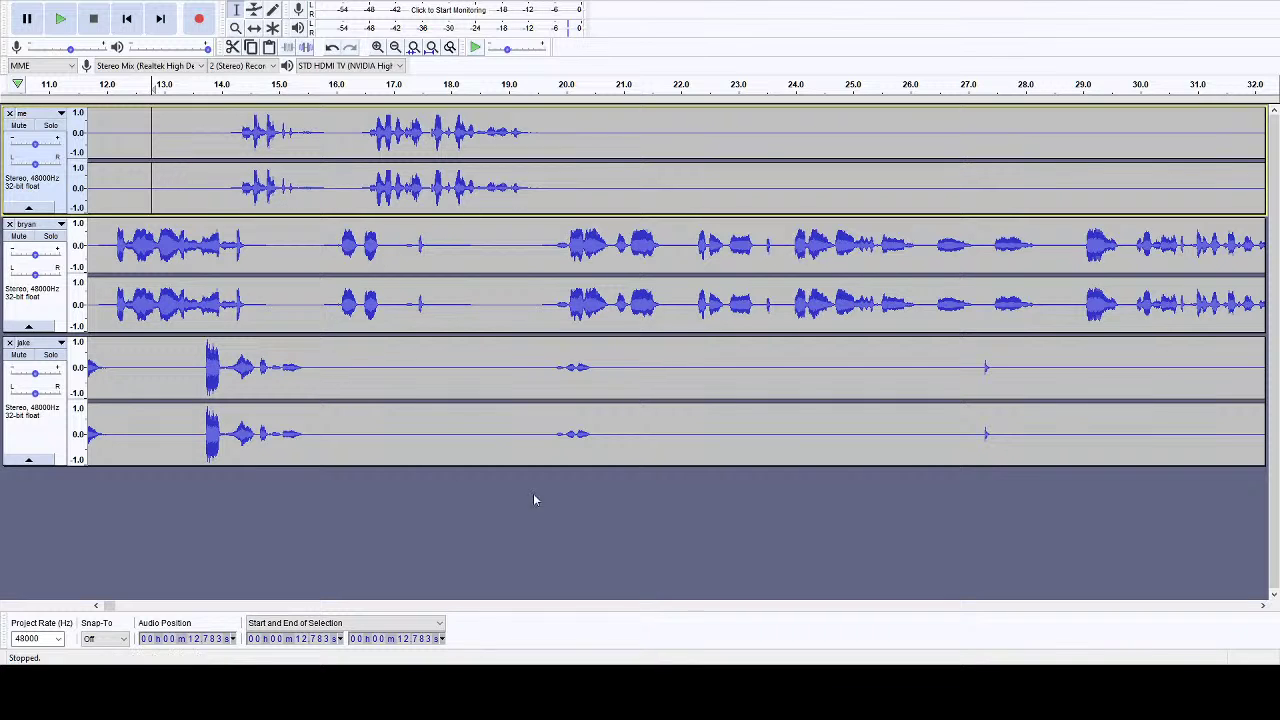
- Play all tracks from about 13.5 seconds and again from about 22 seconds to check the pauses between phrases
{"action": "left_click_drag", "start_coordinate": [544, 203], "coordinate": [557, 440]}
{"action": "left_click", "coordinate": [194, 86]}
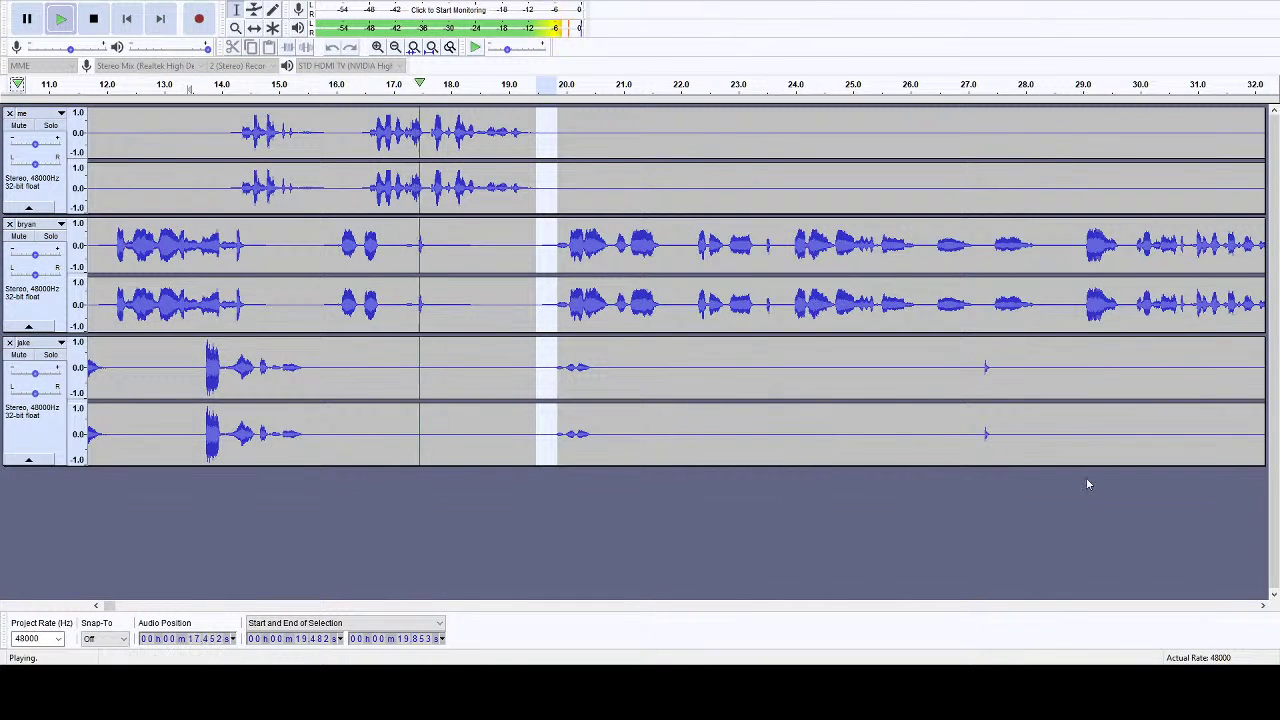
{"action": "left_click", "coordinate": [1263, 606]}
{"action": "left_click", "coordinate": [1263, 606]}
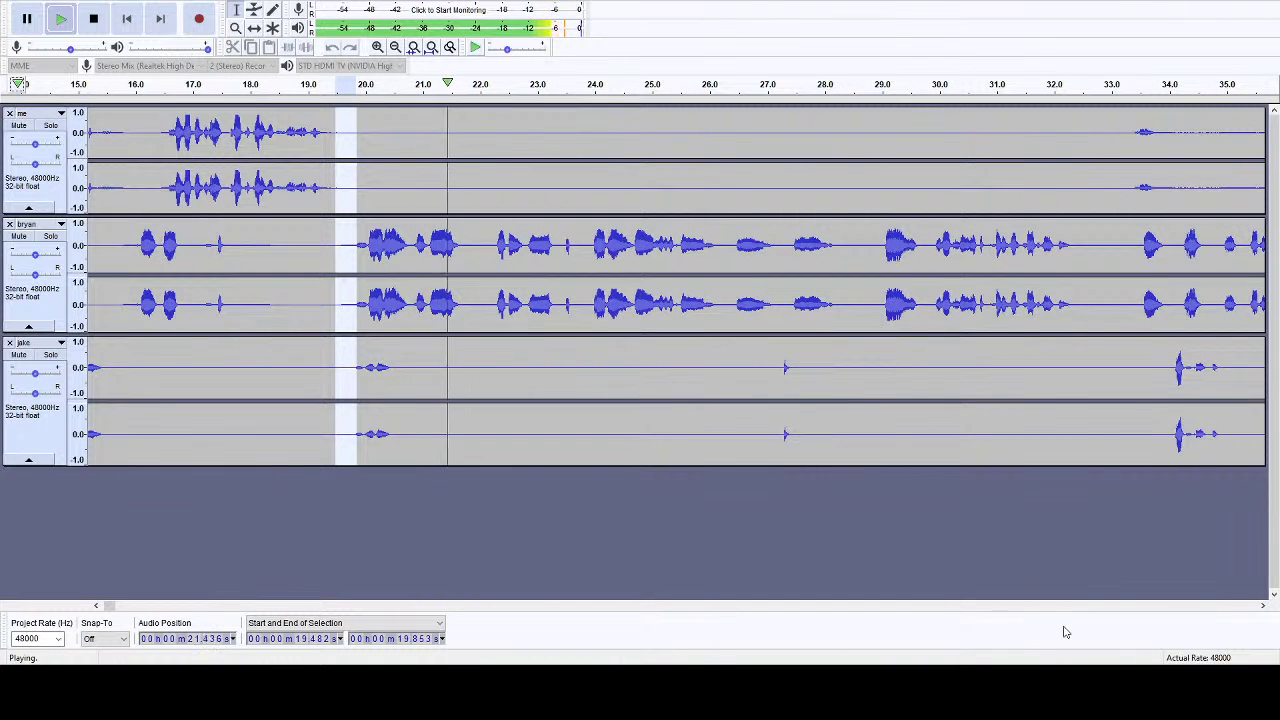
{"action": "left_click", "coordinate": [1263, 606]}
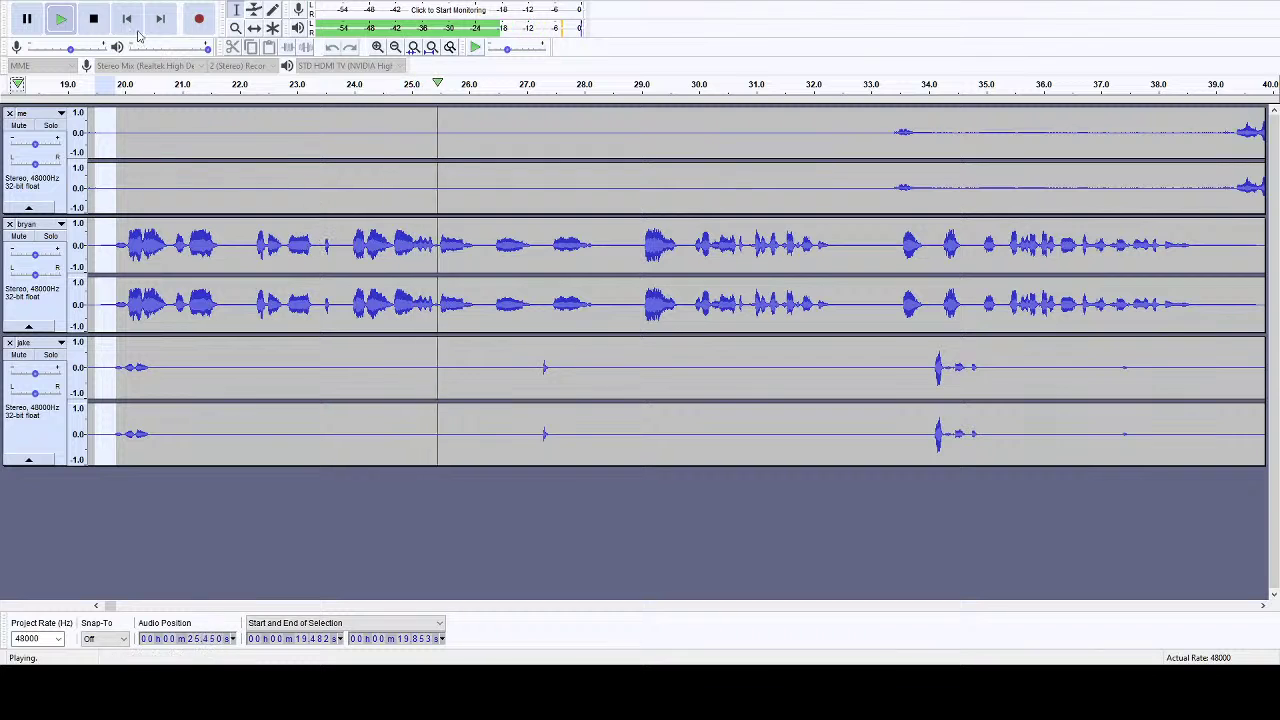
{"action": "left_click", "coordinate": [93, 18]}
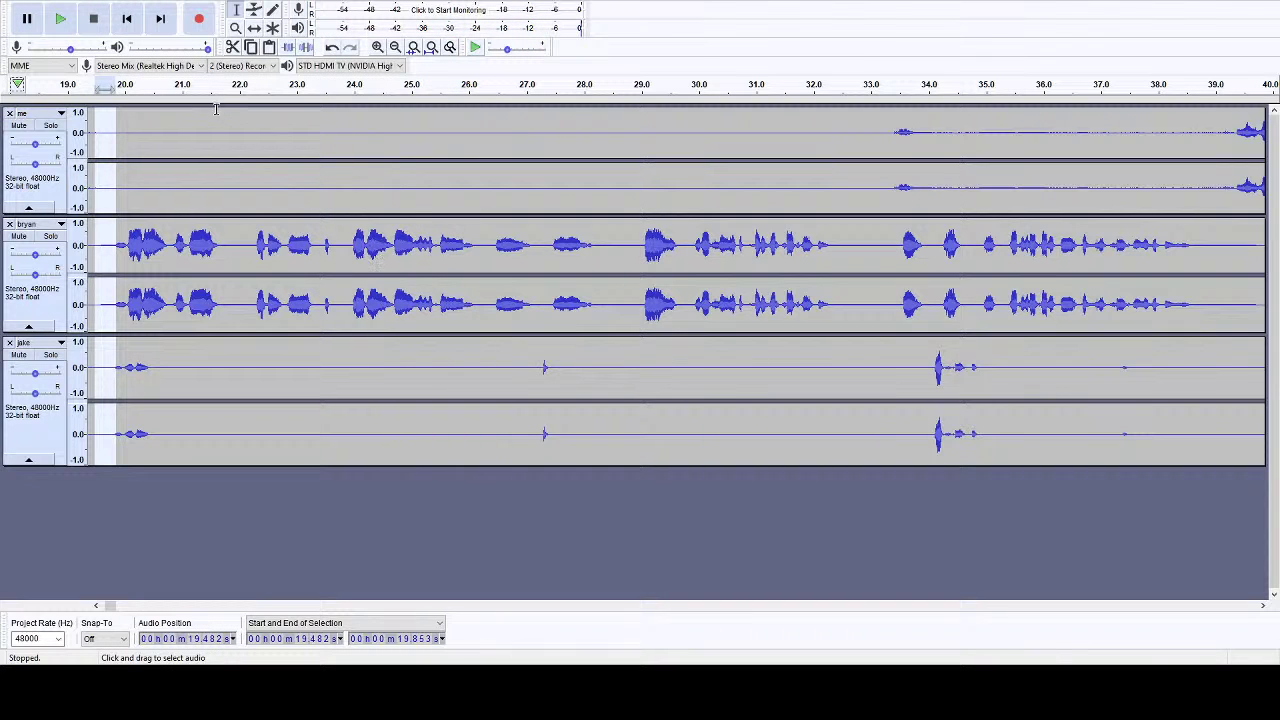
{"action": "left_click", "coordinate": [246, 102]}
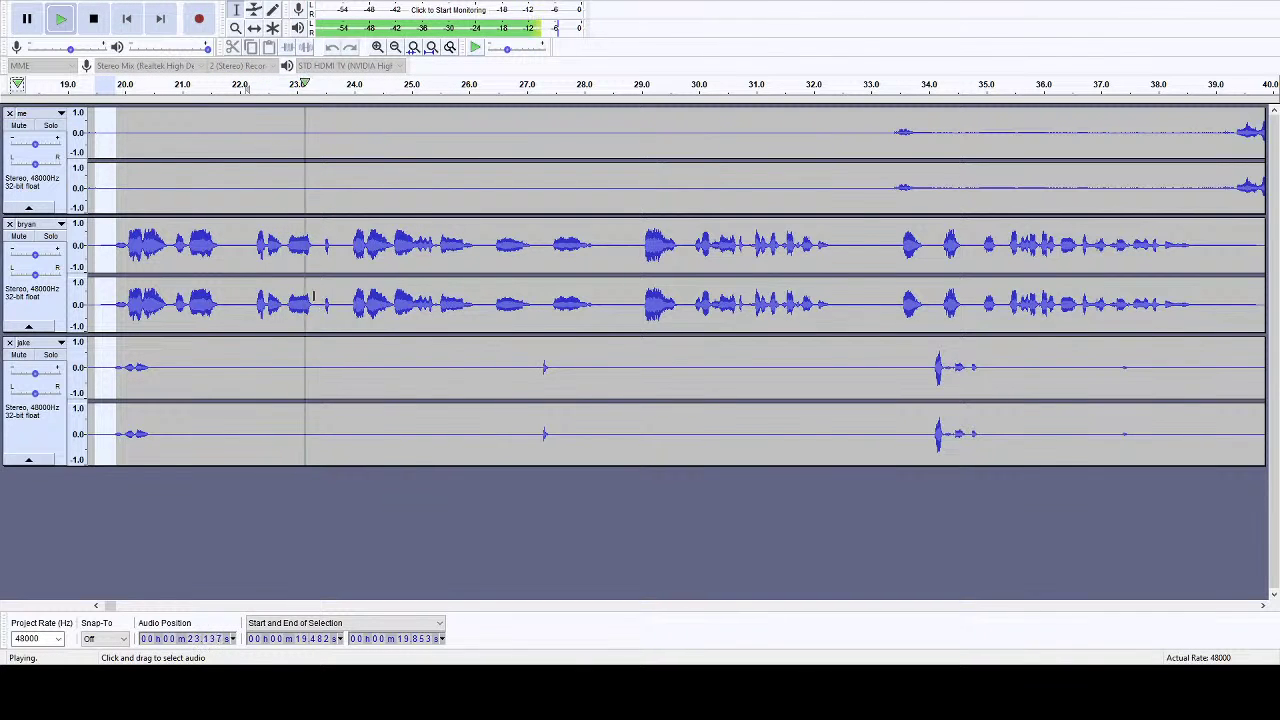
{"action": "left_click", "coordinate": [93, 18]}
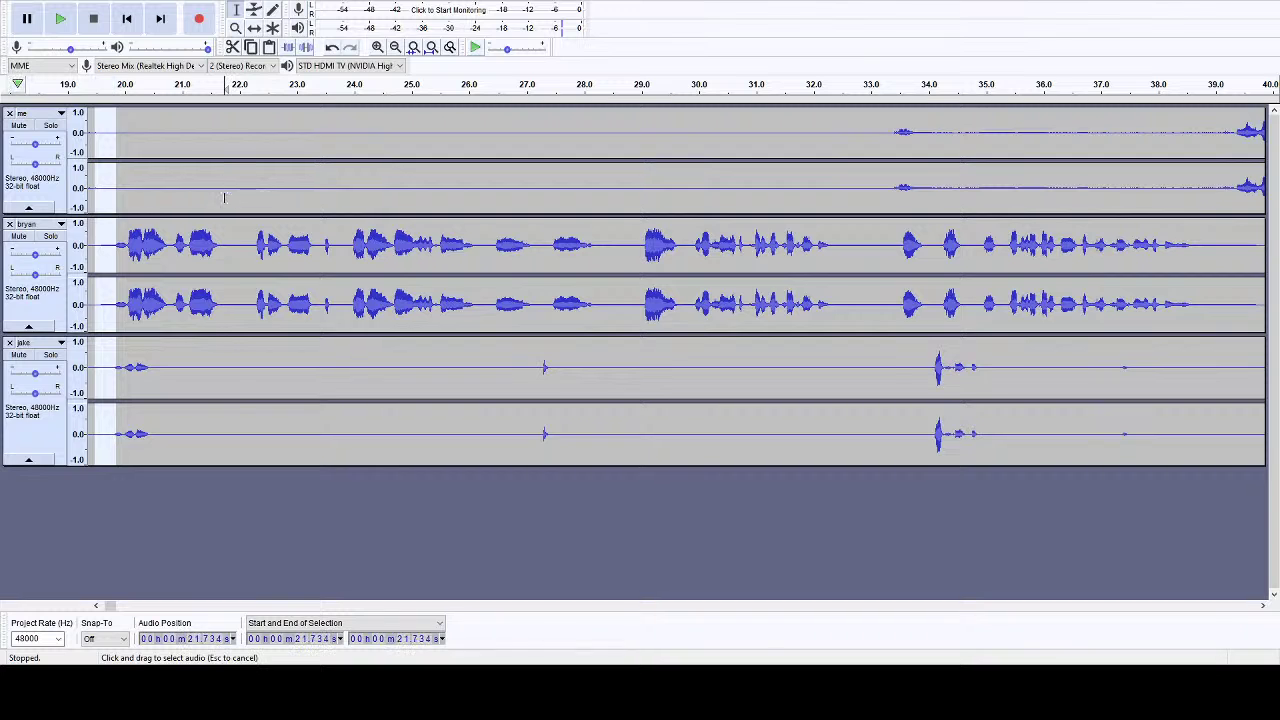
- Delete the pause at about 21.7–22.0 seconds and the drawn-out stretch just before about 28.8 seconds from all three tracks
{"action": "left_click_drag", "start_coordinate": [224, 197], "coordinate": [240, 407]}
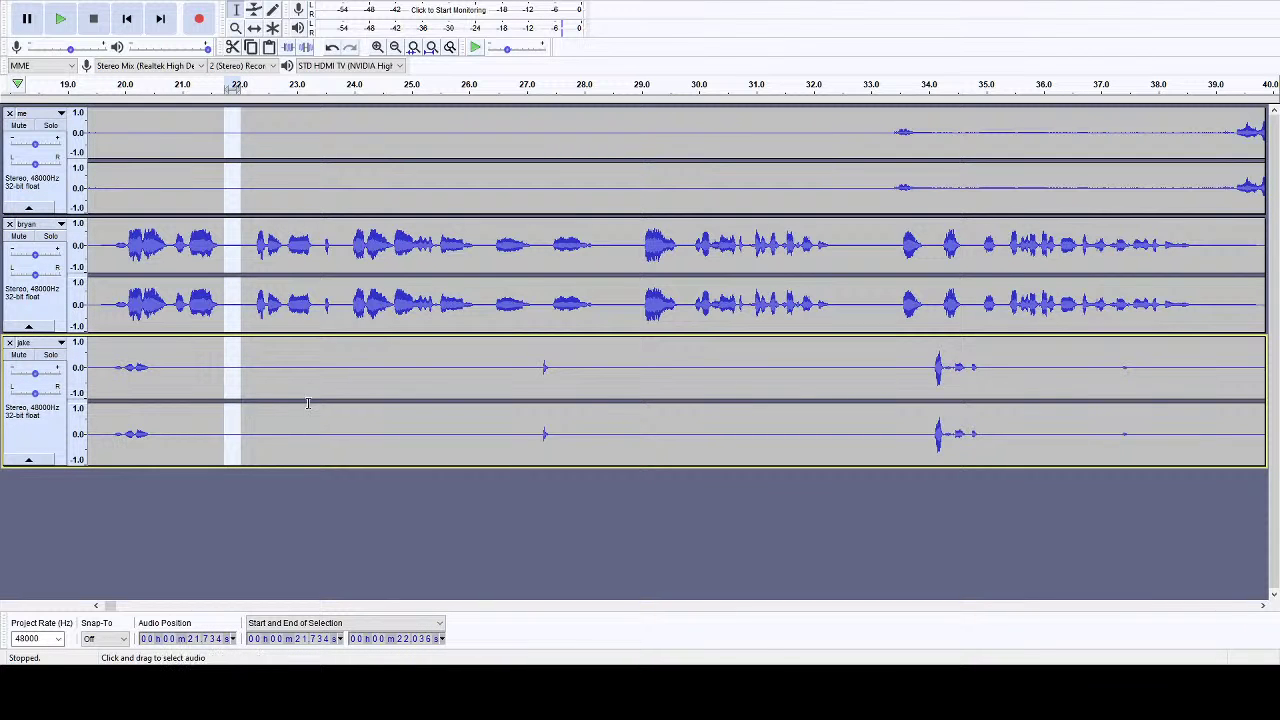
{"action": "key", "text": "Delete"}
{"action": "left_click", "coordinate": [484, 100]}
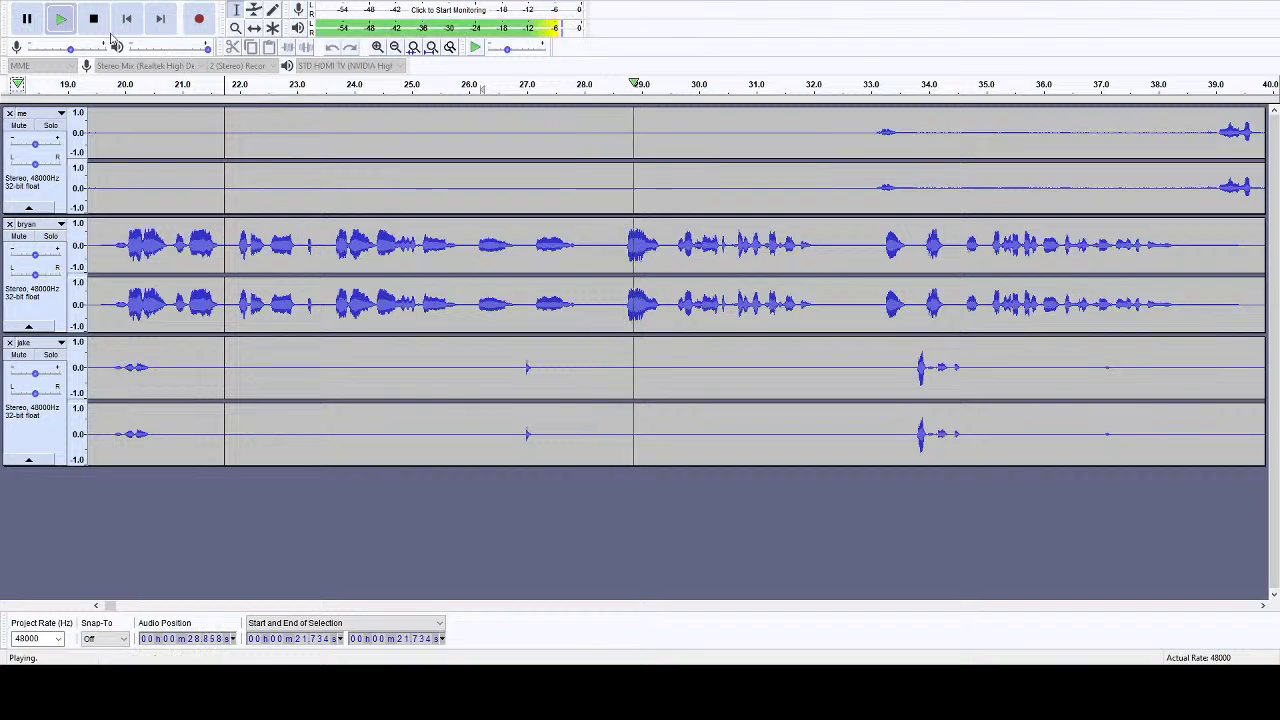
{"action": "key", "text": "space"}
{"action": "left_click_drag", "start_coordinate": [615, 380], "coordinate": [466, 421]}
{"action": "key", "text": "Delete"}
{"action": "key", "text": "Delete"}
- Silence the third track at about 23.2–28.2 seconds and the first track at about 32.1–37.2 seconds
{"action": "left_click_drag", "start_coordinate": [594, 360], "coordinate": [310, 375]}
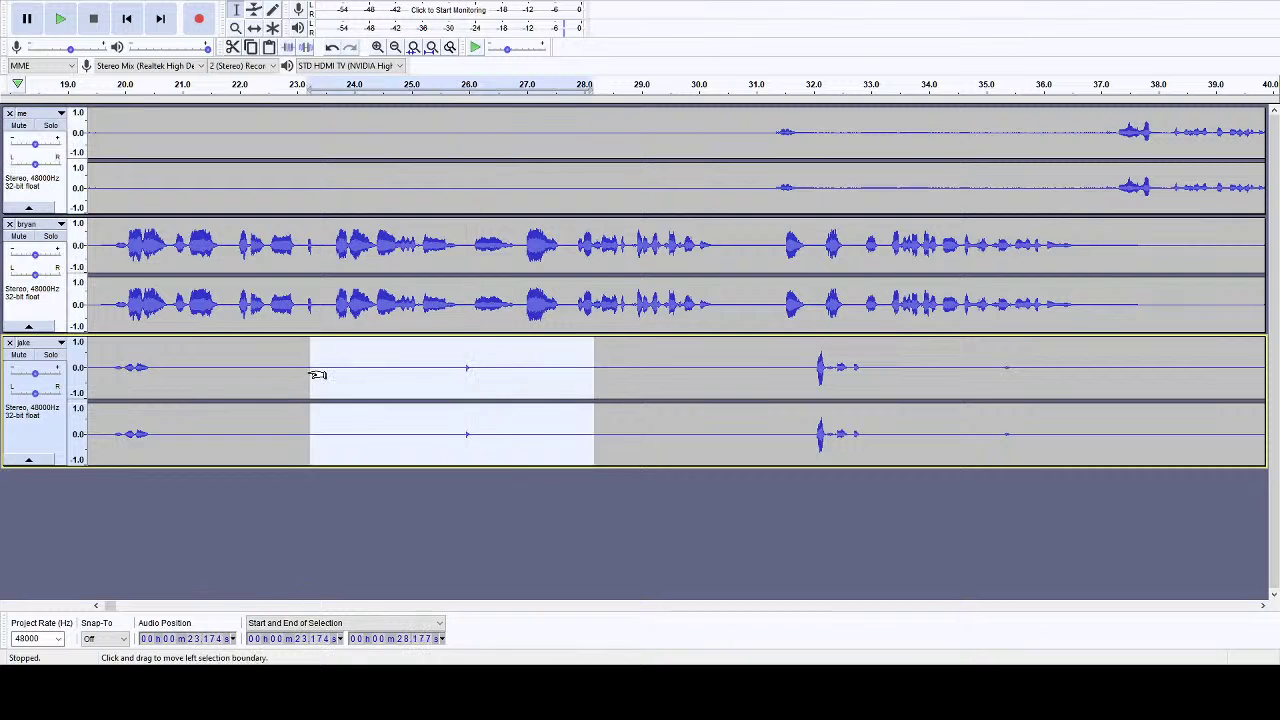
{"action": "left_click", "coordinate": [667, 84]}
{"action": "left_click", "coordinate": [594, 84]}
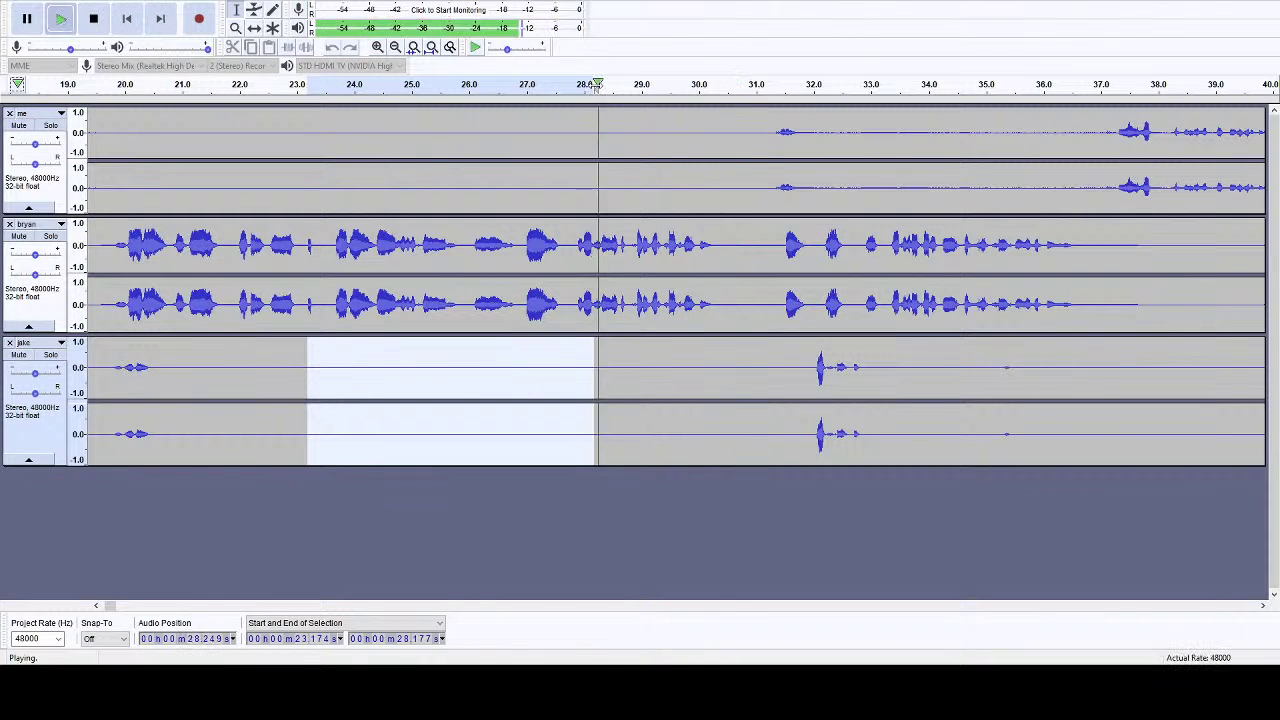
{"action": "left_click_drag", "start_coordinate": [1264, 608], "coordinate": [1264, 608]}
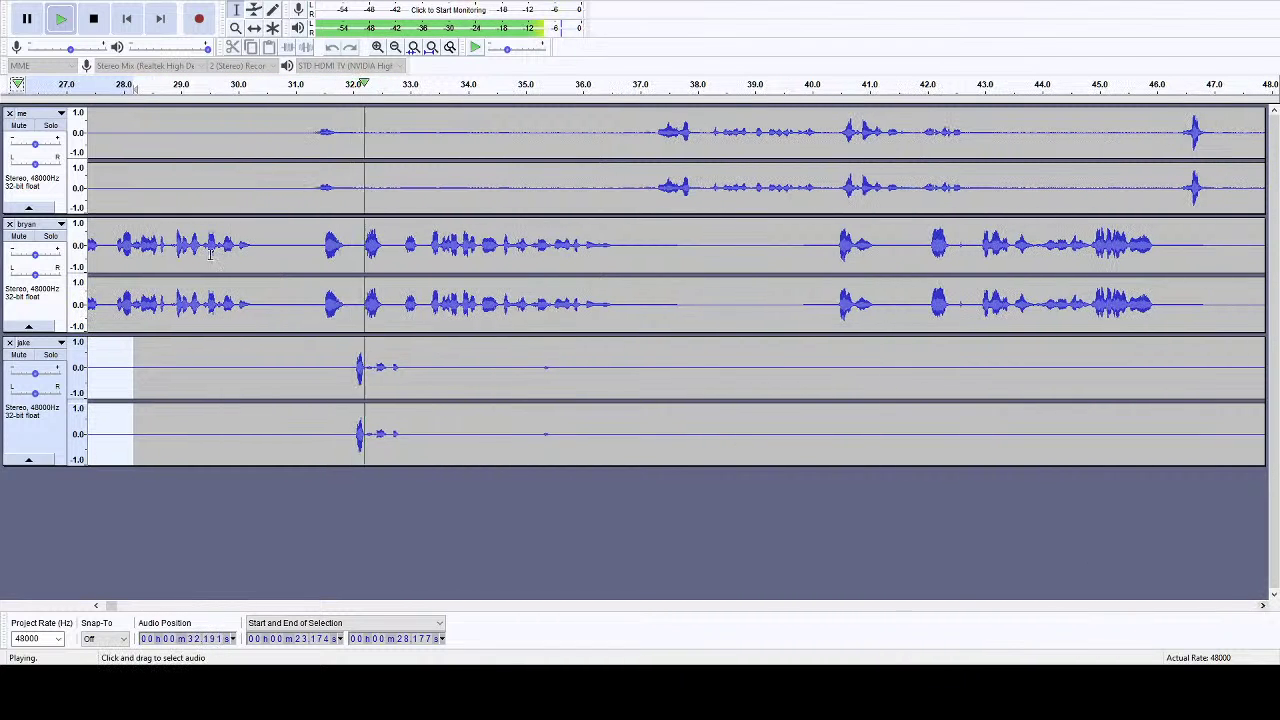
{"action": "left_click_drag", "start_coordinate": [361, 176], "coordinate": [650, 178]}
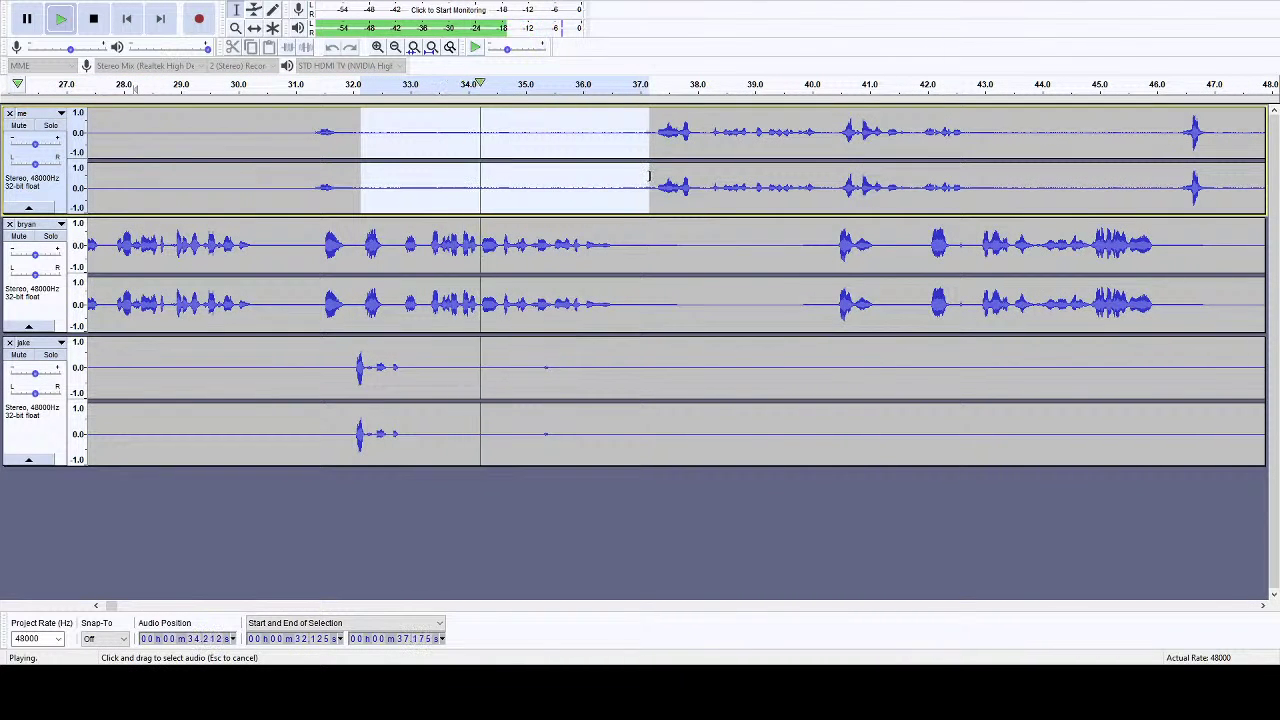
{"action": "left_click", "coordinate": [93, 18]}
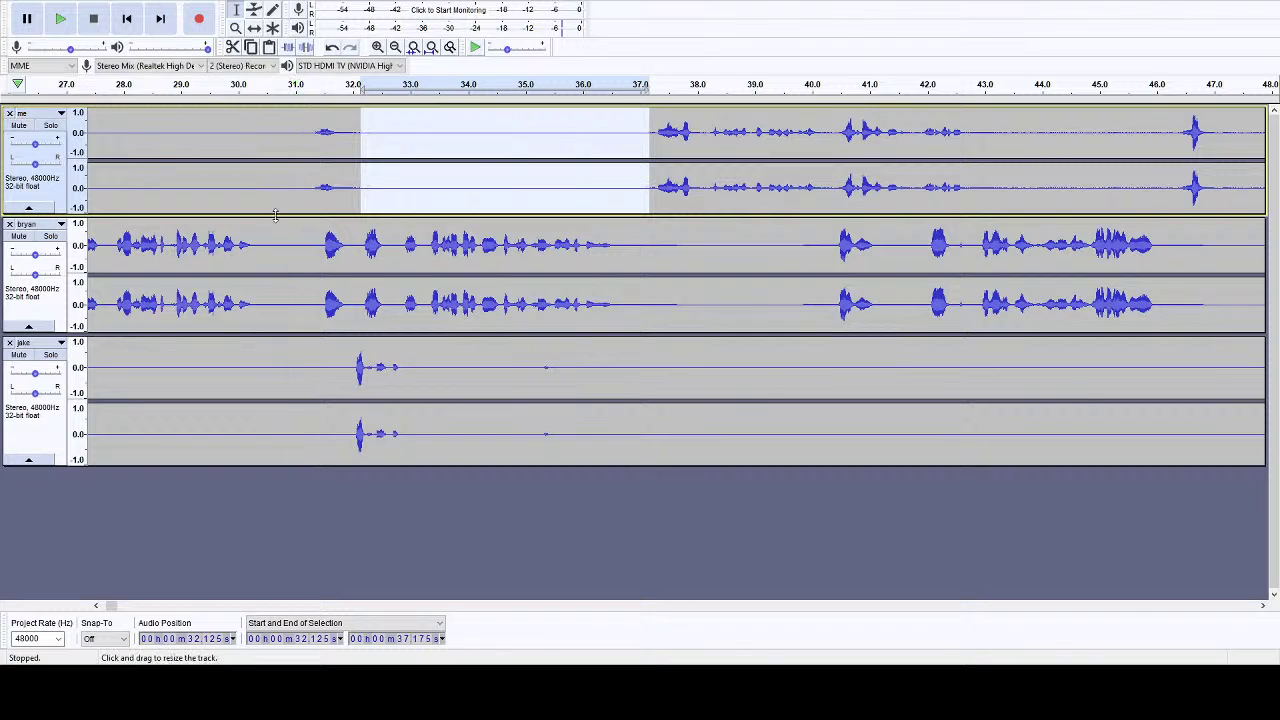
- Delete the short pauses at about 30.5–31.1 and 36.1–36.5 seconds from all three tracks
{"action": "left_click_drag", "start_coordinate": [268, 200], "coordinate": [302, 370]}
{"action": "key", "text": "Delete"}
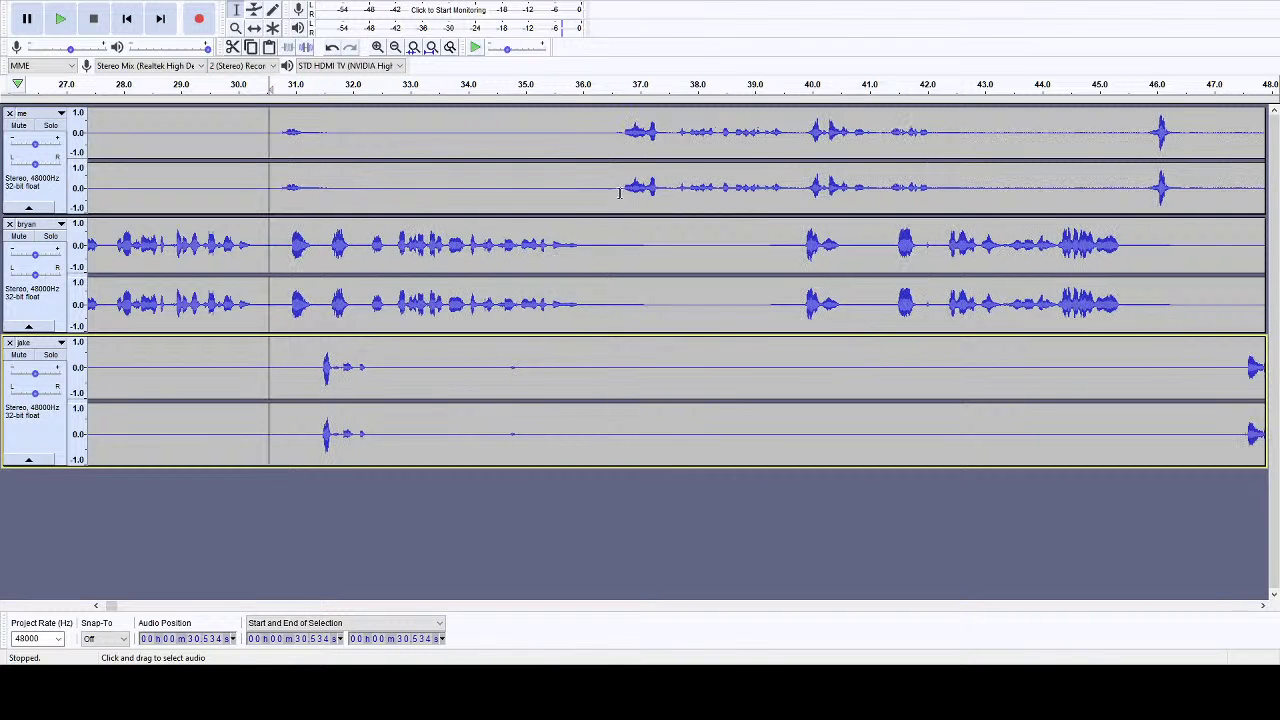
{"action": "left_click_drag", "start_coordinate": [587, 199], "coordinate": [614, 360]}
{"action": "key", "text": "Delete"}
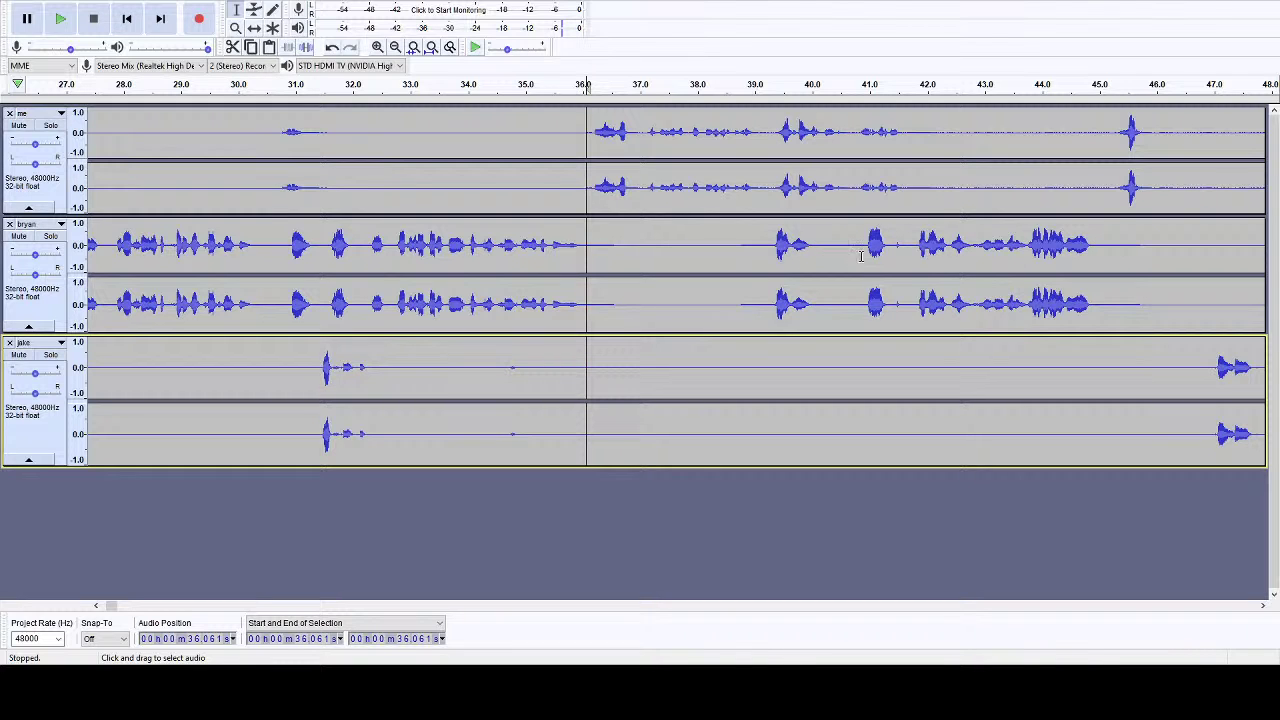
- Silence the first track at about 41.7–45.2 seconds and listen to all tracks from about 32.6 seconds
{"action": "left_click_drag", "start_coordinate": [912, 137], "coordinate": [1107, 137]}
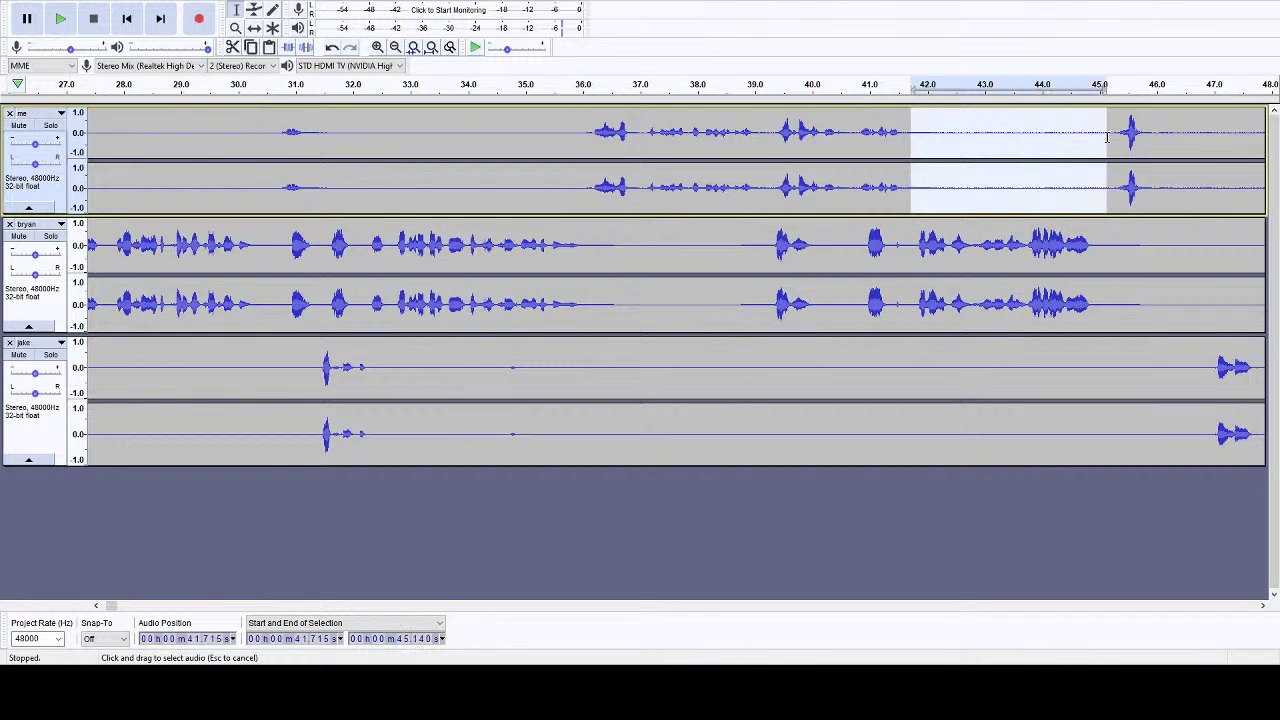
{"action": "left_click", "coordinate": [390, 84]}
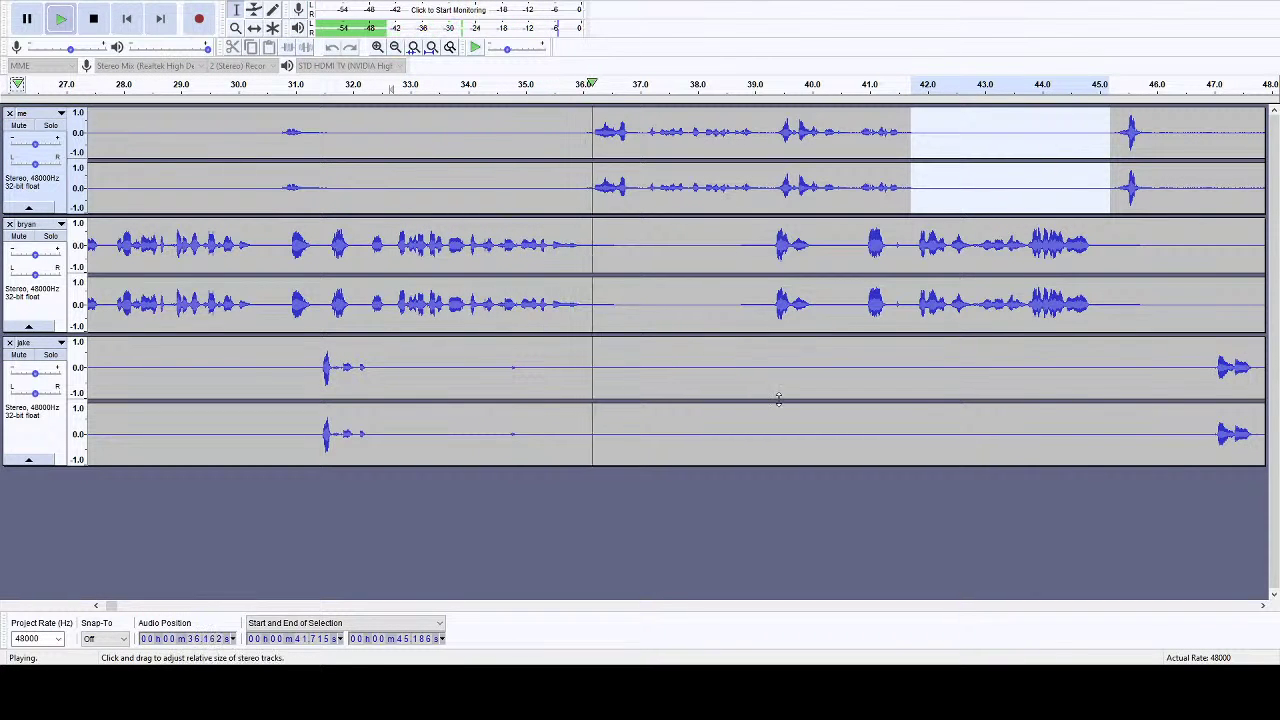
{"action": "left_click_drag", "start_coordinate": [1265, 607], "coordinate": [1265, 607]}
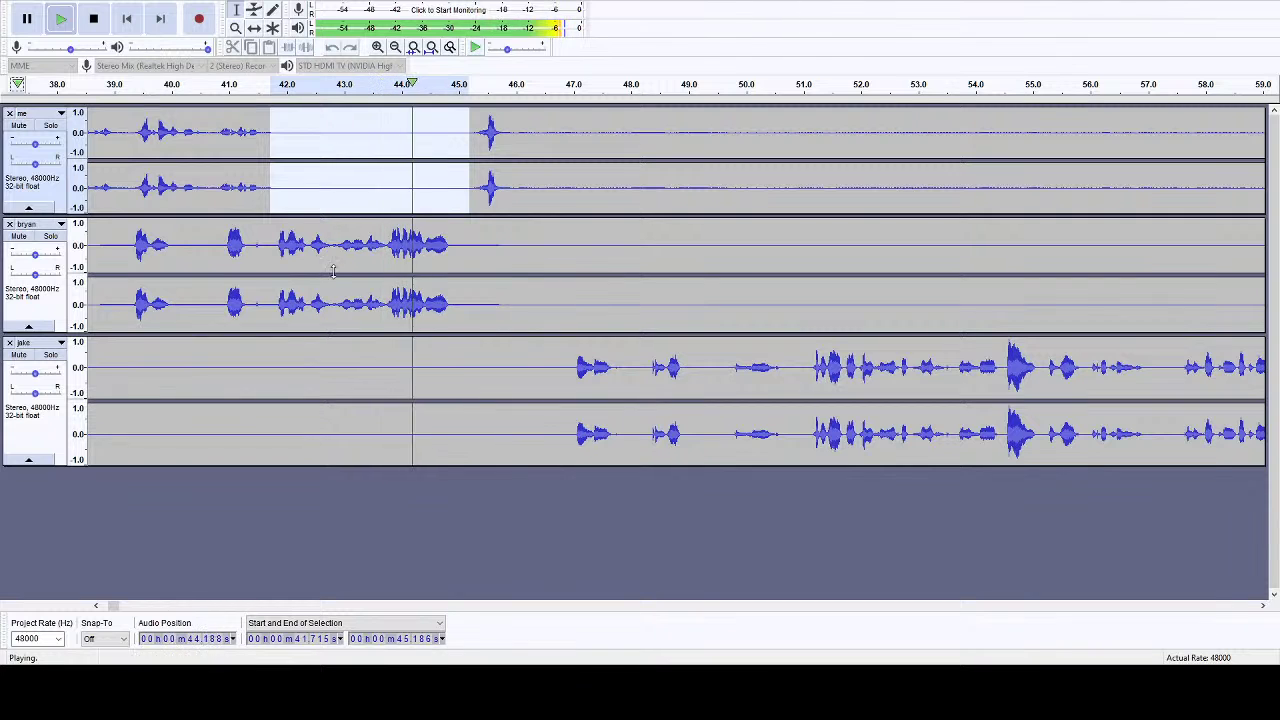
{"action": "left_click", "coordinate": [94, 20]}
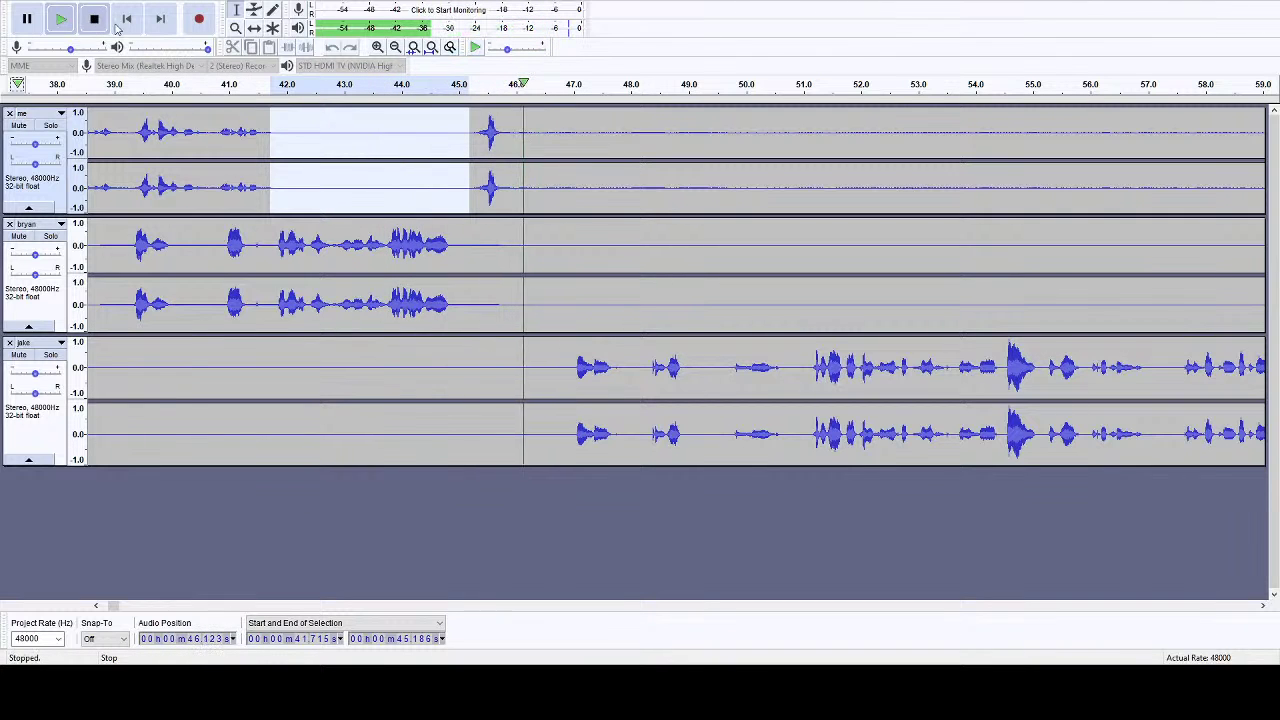
- Silence the first track at about 46.0–59.8 and 61.0–62.3 seconds, and delete the pause at about 46.1–46.9 seconds from all tracks
{"action": "left_click_drag", "start_coordinate": [513, 182], "coordinate": [1049, 157]}
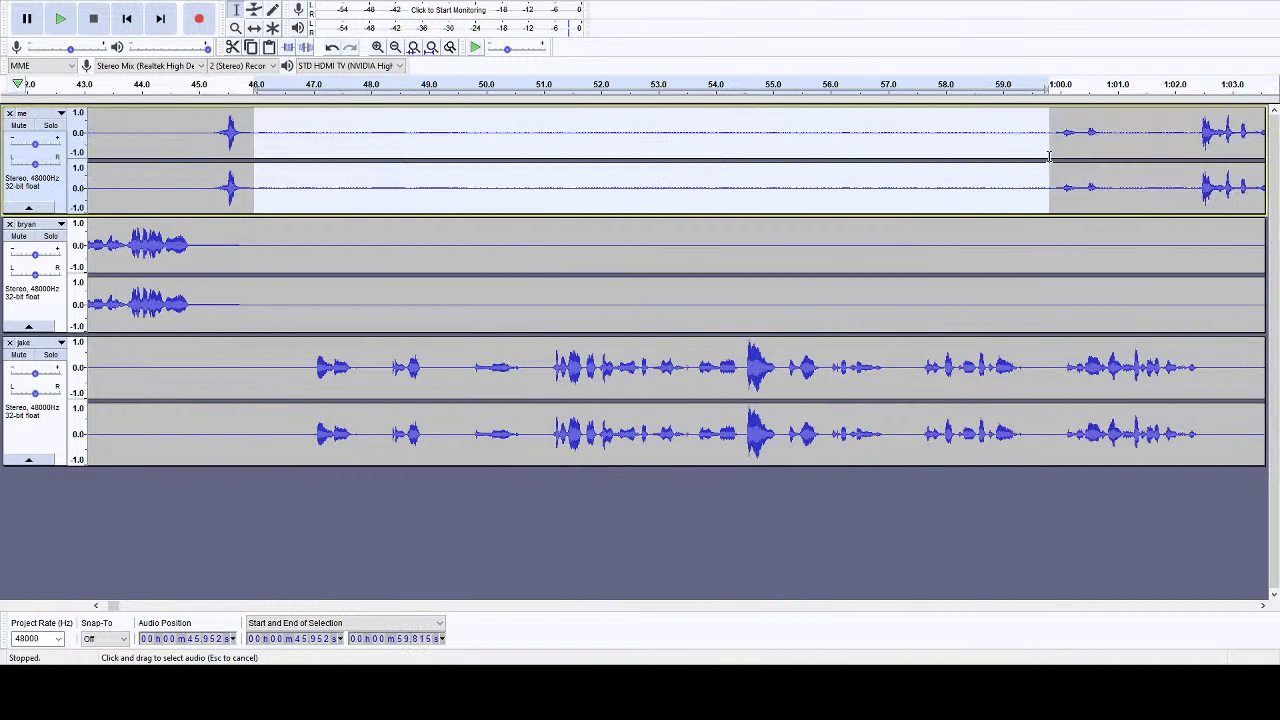
{"action": "left_click", "coordinate": [307, 48]}
{"action": "left_click_drag", "start_coordinate": [1119, 141], "coordinate": [1193, 133]}
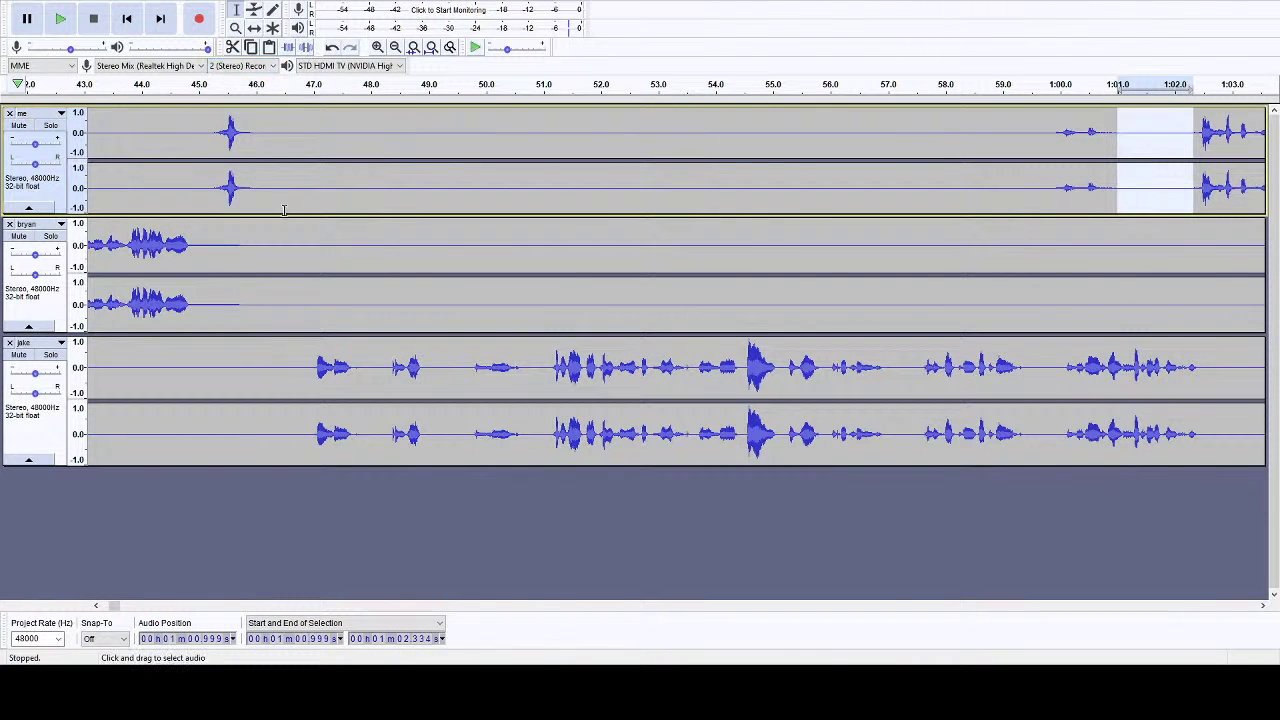
{"action": "left_click_drag", "start_coordinate": [259, 205], "coordinate": [307, 390]}
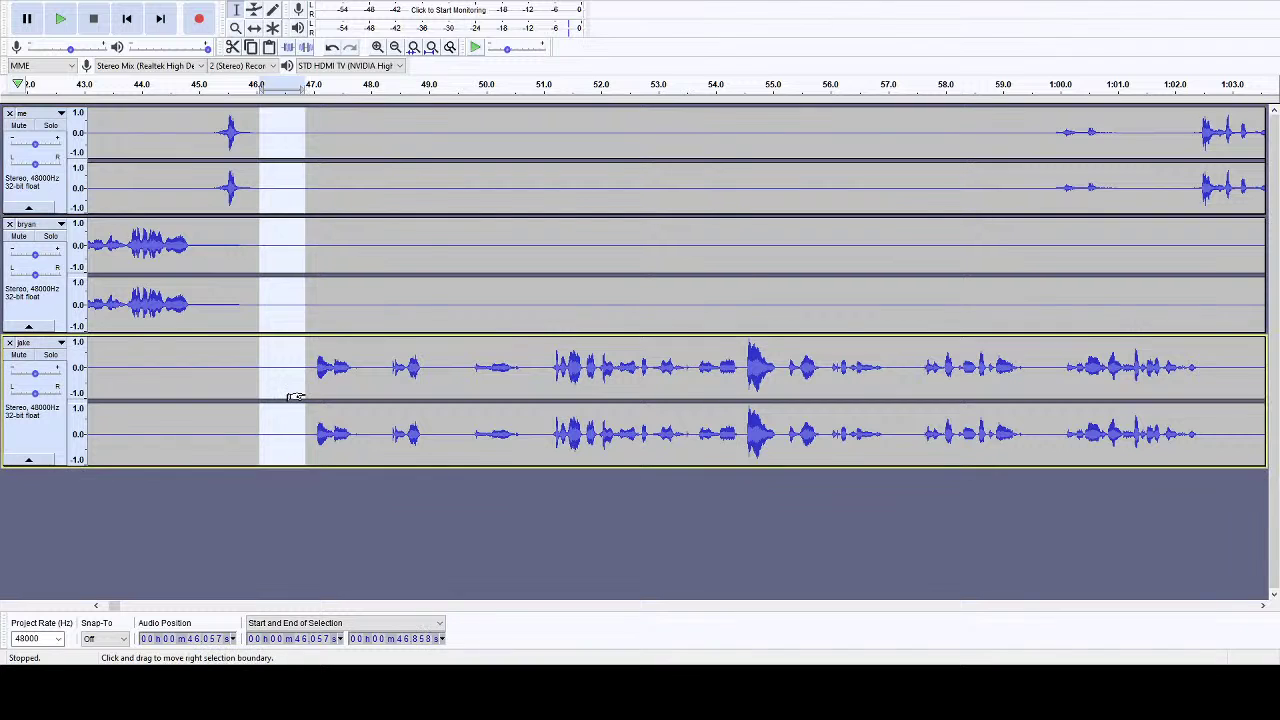
{"action": "key", "text": "Delete"}
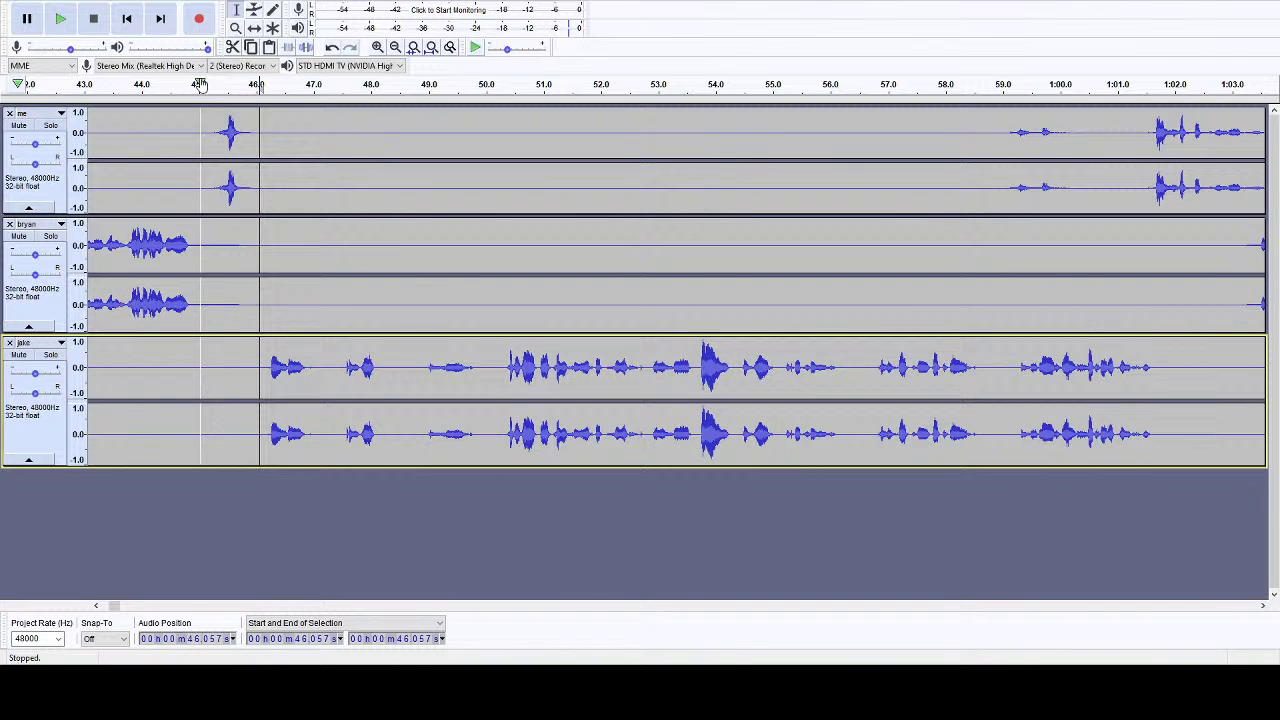
- Listen from about 44.3 and 50.1 seconds, and delete the stretch at about 48.3–50.2 seconds from all three tracks
{"action": "left_click", "coordinate": [152, 84]}
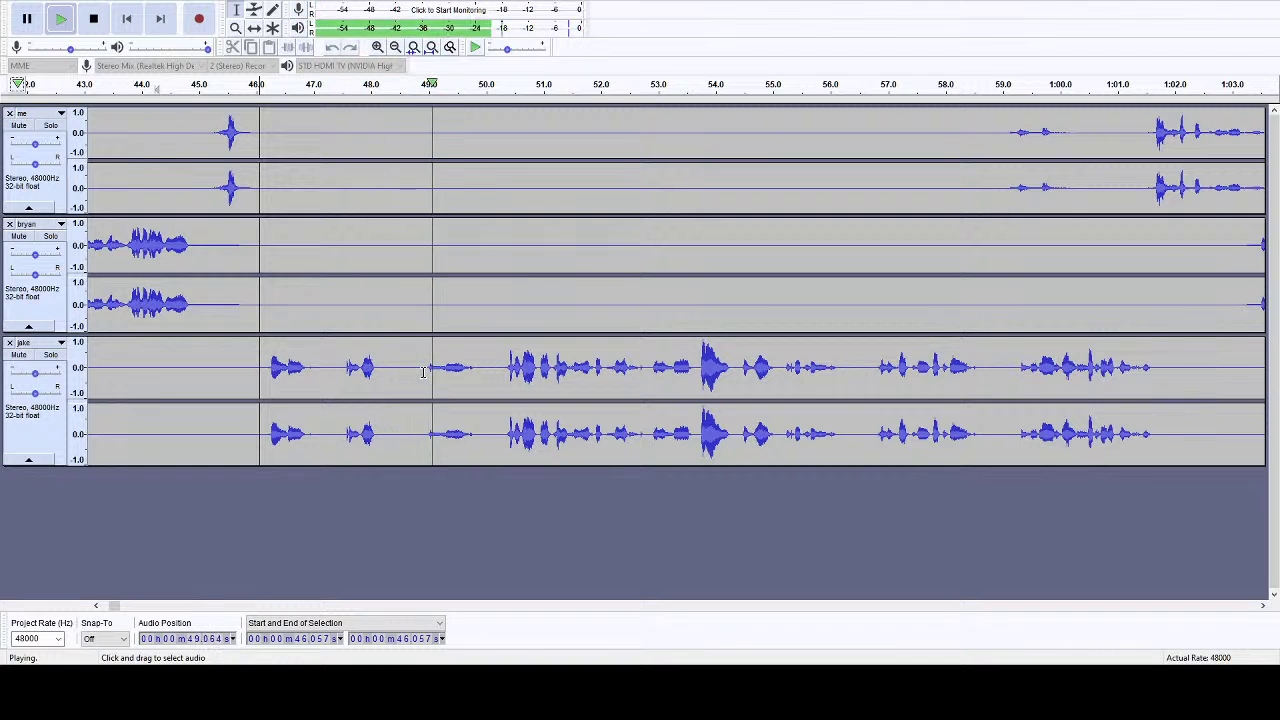
{"action": "left_click", "coordinate": [93, 19]}
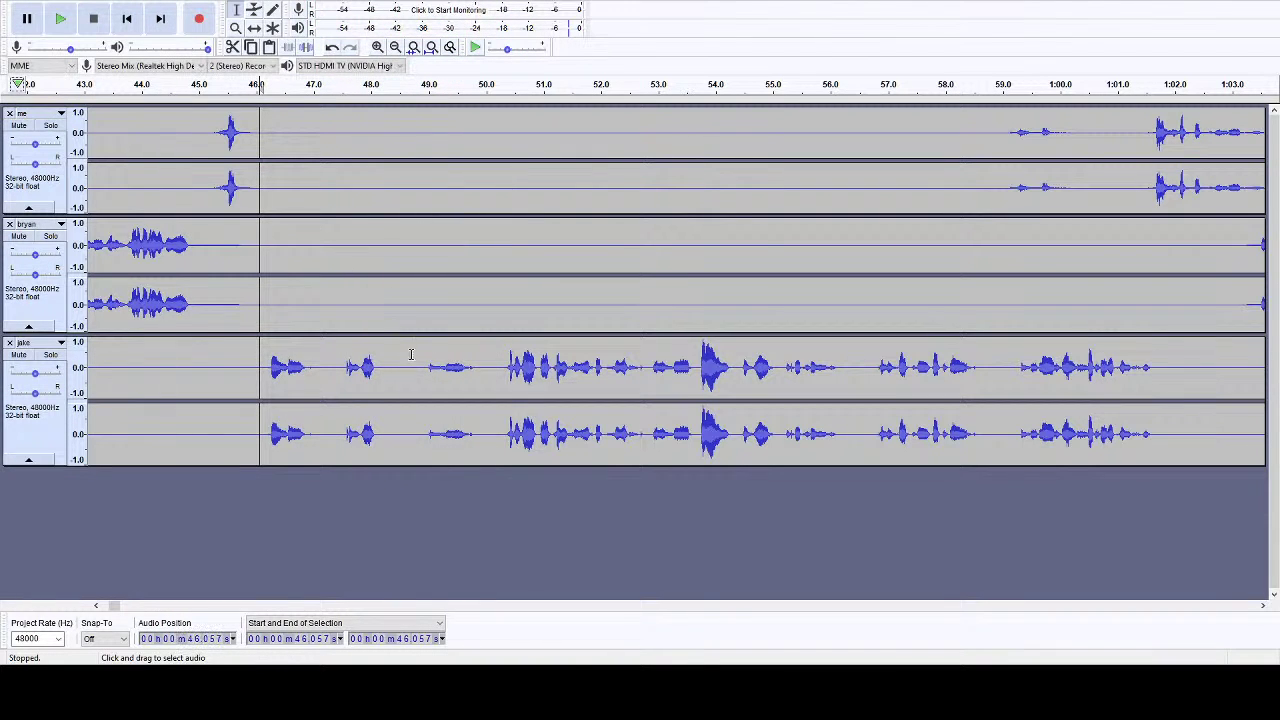
{"action": "left_click", "coordinate": [498, 101]}
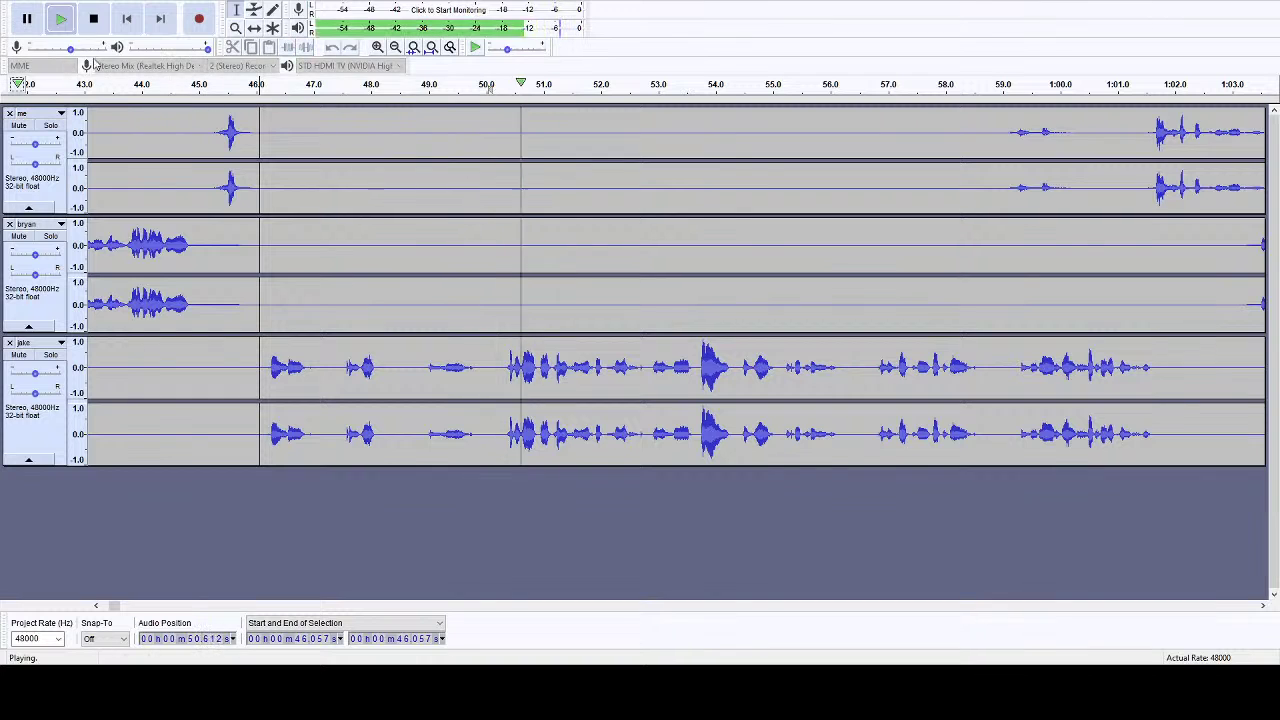
{"action": "left_click", "coordinate": [93, 19]}
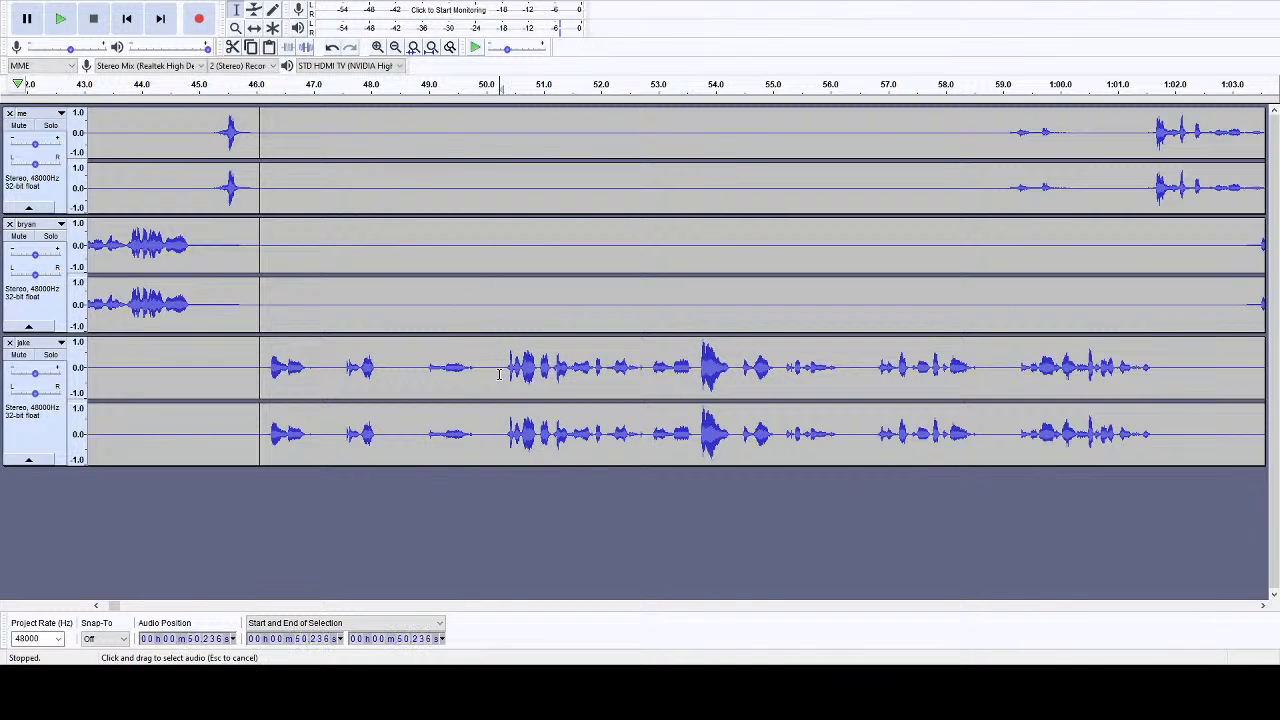
{"action": "left_click_drag", "start_coordinate": [499, 367], "coordinate": [386, 131]}
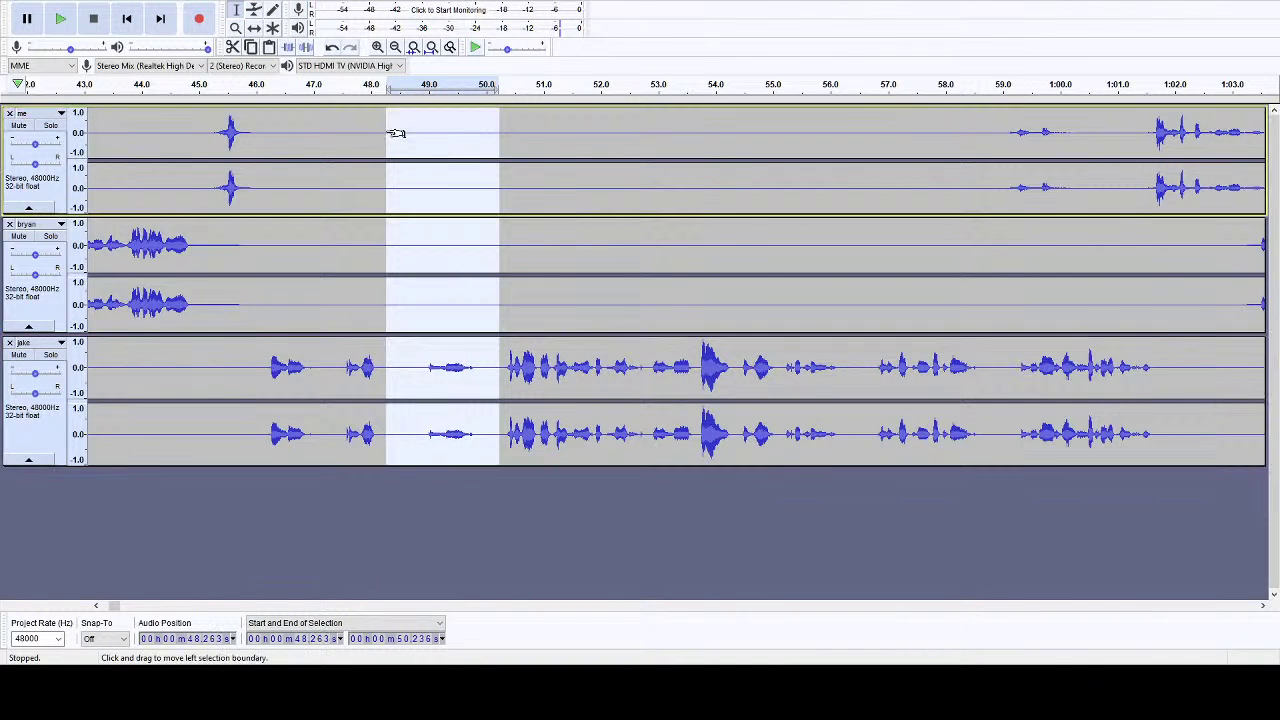
{"action": "key", "text": "Delete"}
- Delete the pause at about 47.0–47.5 seconds from all three tracks and listen from about 46 seconds
{"action": "left_click", "coordinate": [342, 343]}
{"action": "left_click_drag", "start_coordinate": [341, 343], "coordinate": [314, 160]}
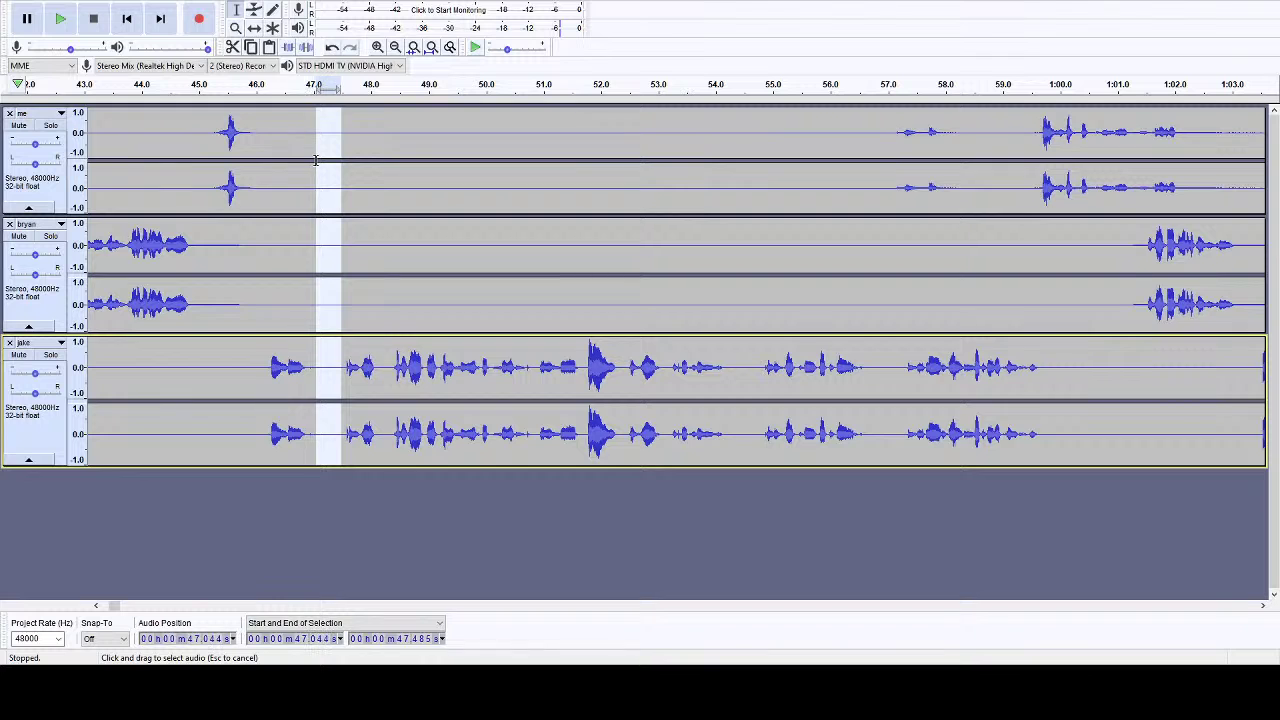
{"action": "key", "text": "Delete"}
{"action": "left_click", "coordinate": [258, 85]}
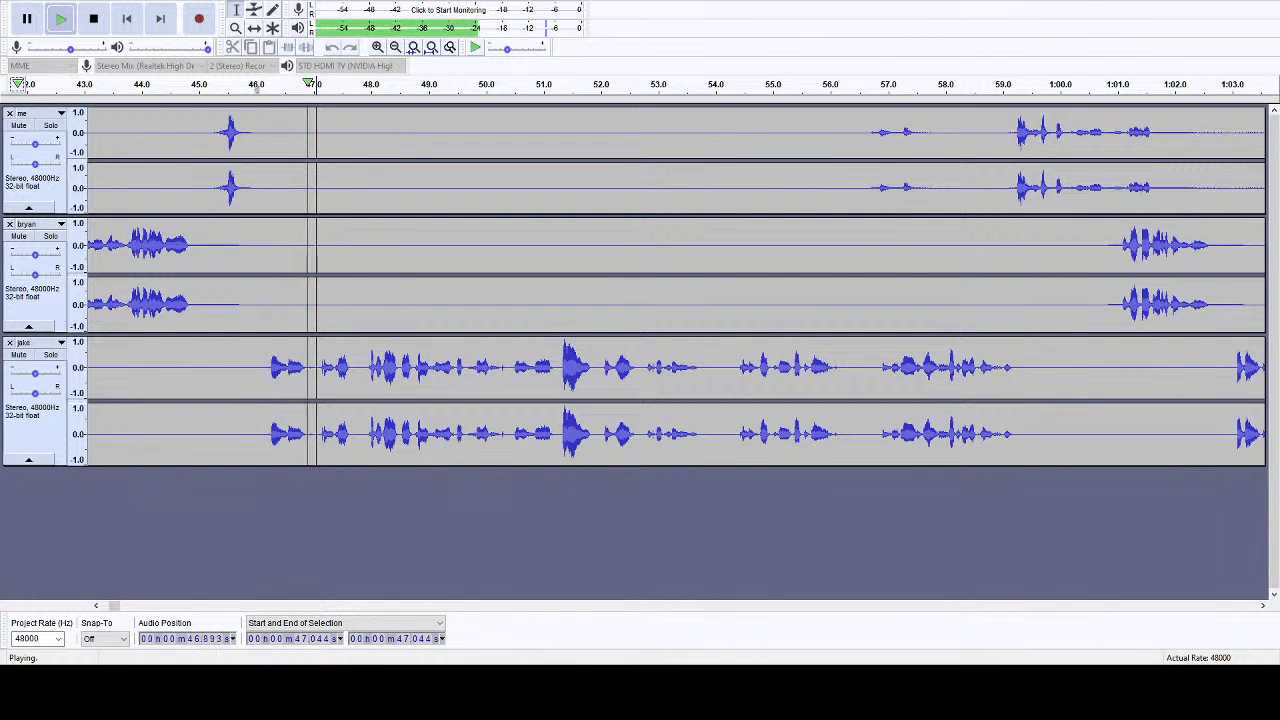
- Delete the pauses at about 53.9–54.3 and 55.7–56.1 seconds from all three tracks
{"action": "left_click_drag", "start_coordinate": [1263, 606], "coordinate": [1263, 606]}
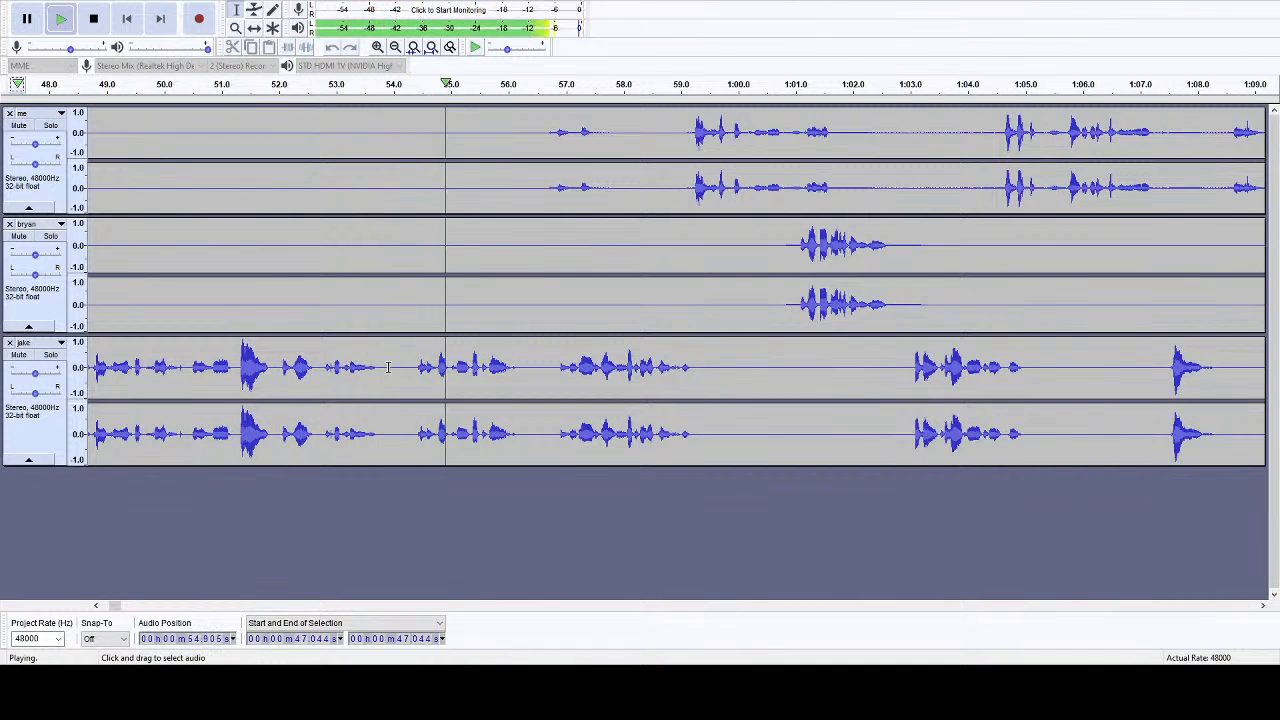
{"action": "left_click_drag", "start_coordinate": [388, 367], "coordinate": [409, 150]}
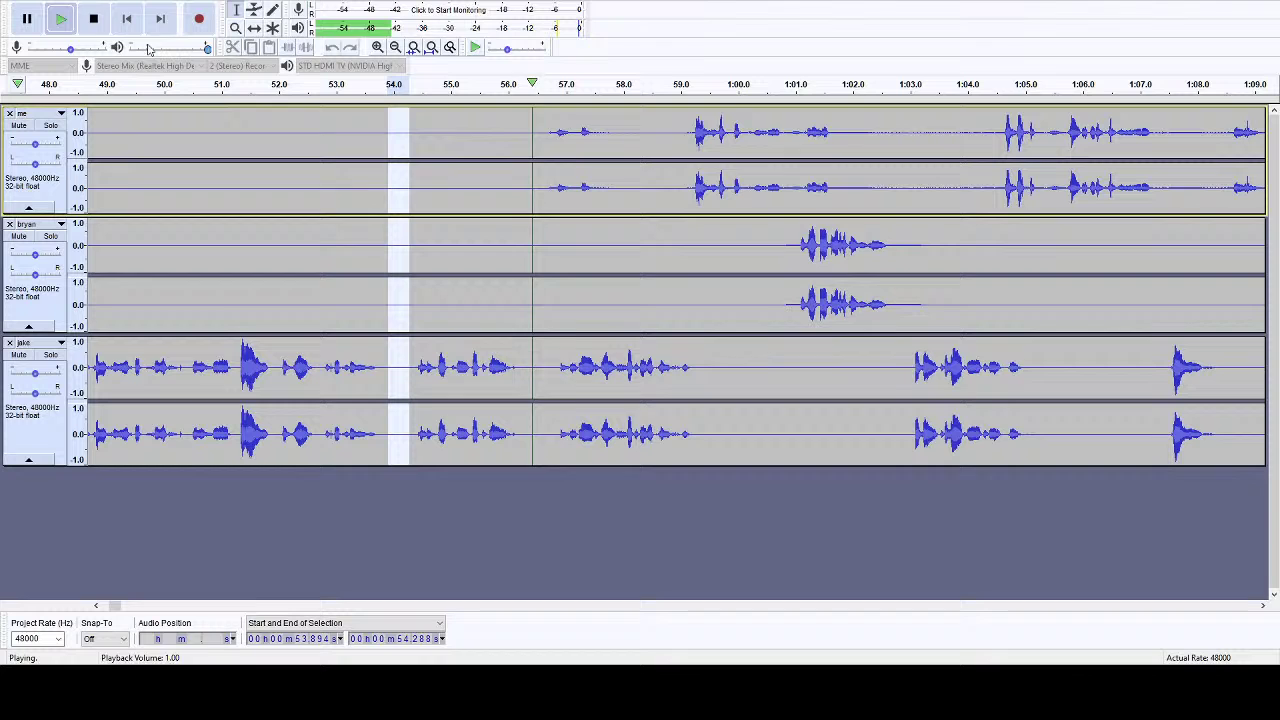
{"action": "left_click", "coordinate": [93, 18]}
{"action": "key", "text": "Delete"}
{"action": "left_click", "coordinate": [492, 195]}
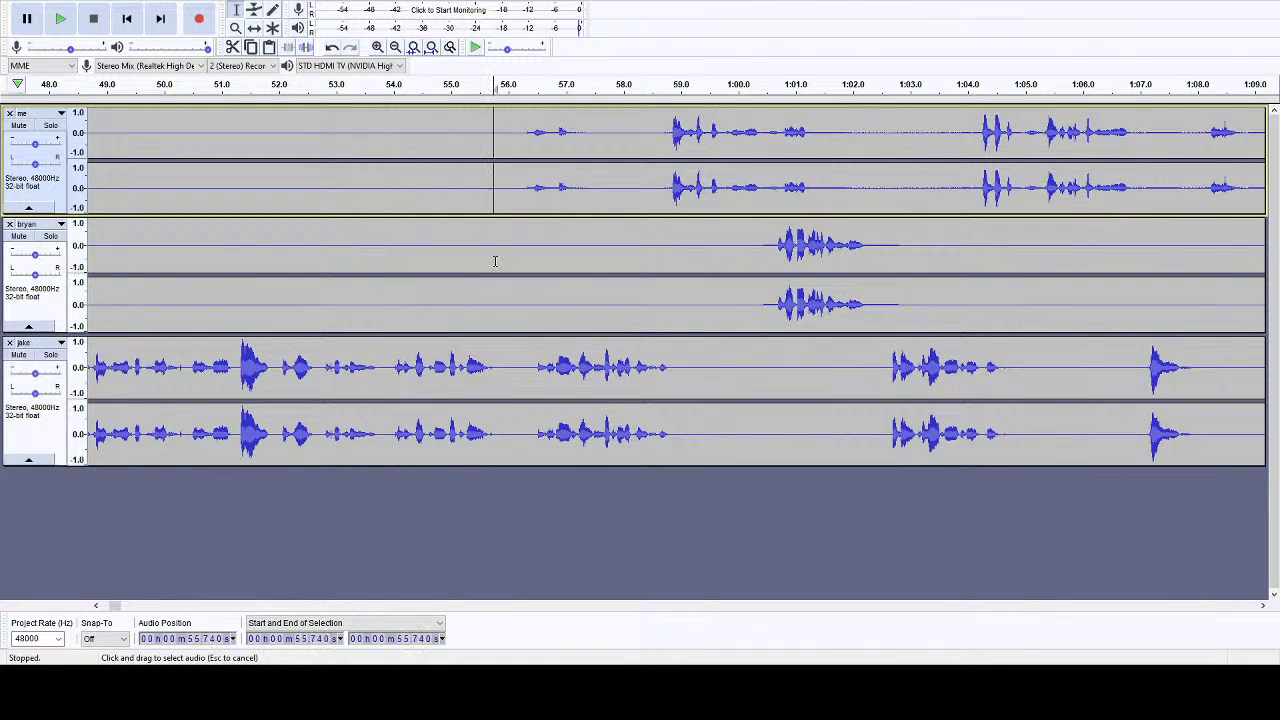
{"action": "left_click_drag", "start_coordinate": [494, 261], "coordinate": [516, 420]}
{"action": "key", "text": "Delete"}
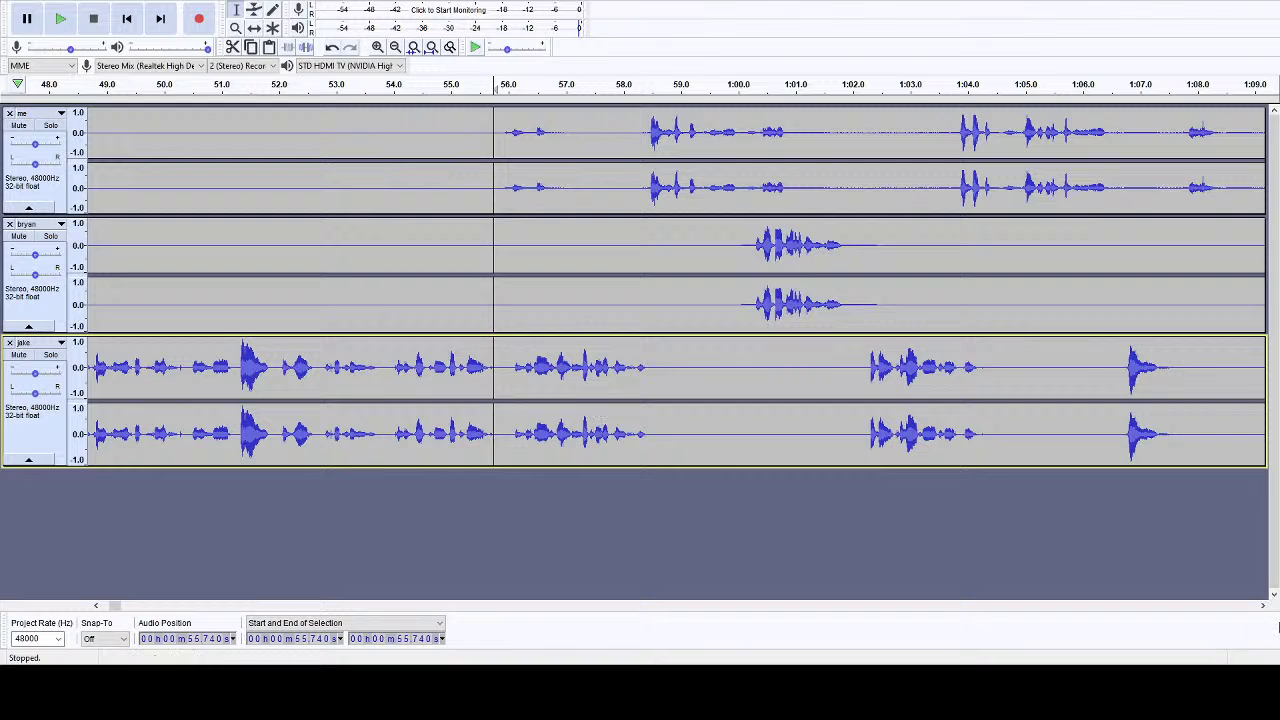
- Silence the first track at about 1:01.0–1:03.8 and listen to all tracks from about 58.6 seconds
{"action": "left_click", "coordinate": [1262, 605]}
{"action": "scroll", "coordinate": [572, 264], "scroll_direction": "right", "scroll_amount": 5}
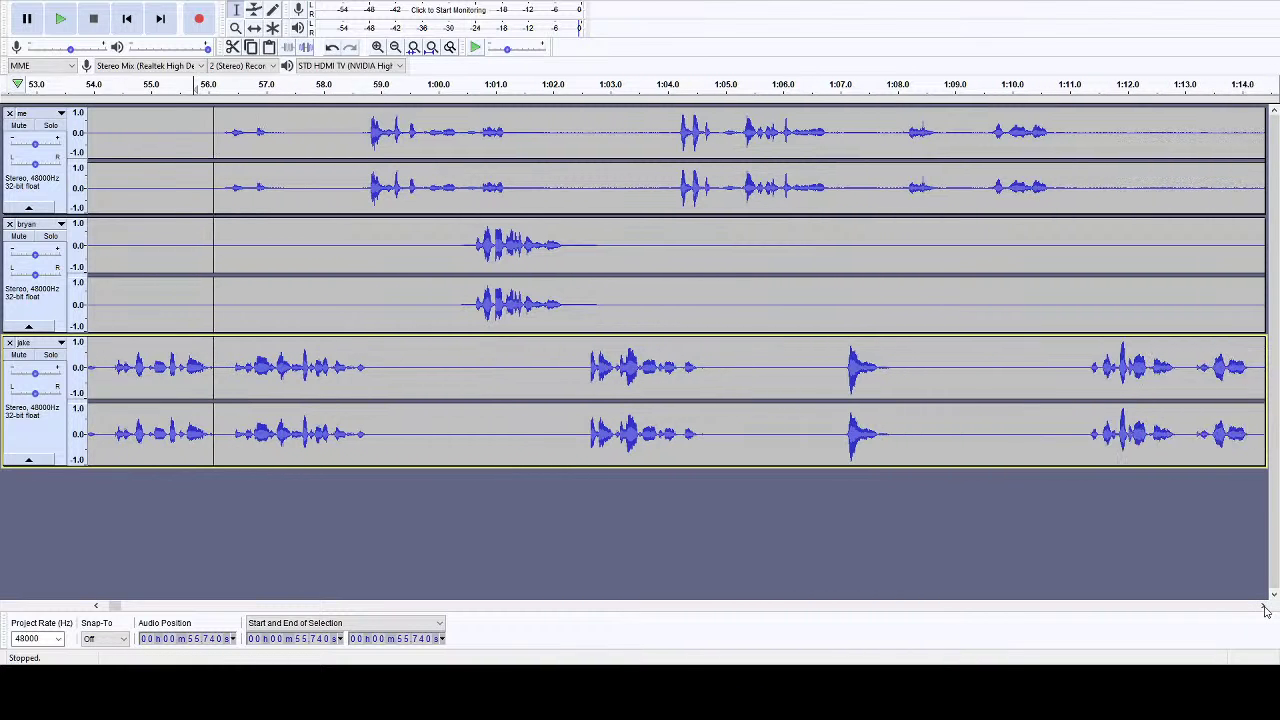
{"action": "left_click_drag", "start_coordinate": [581, 131], "coordinate": [423, 175]}
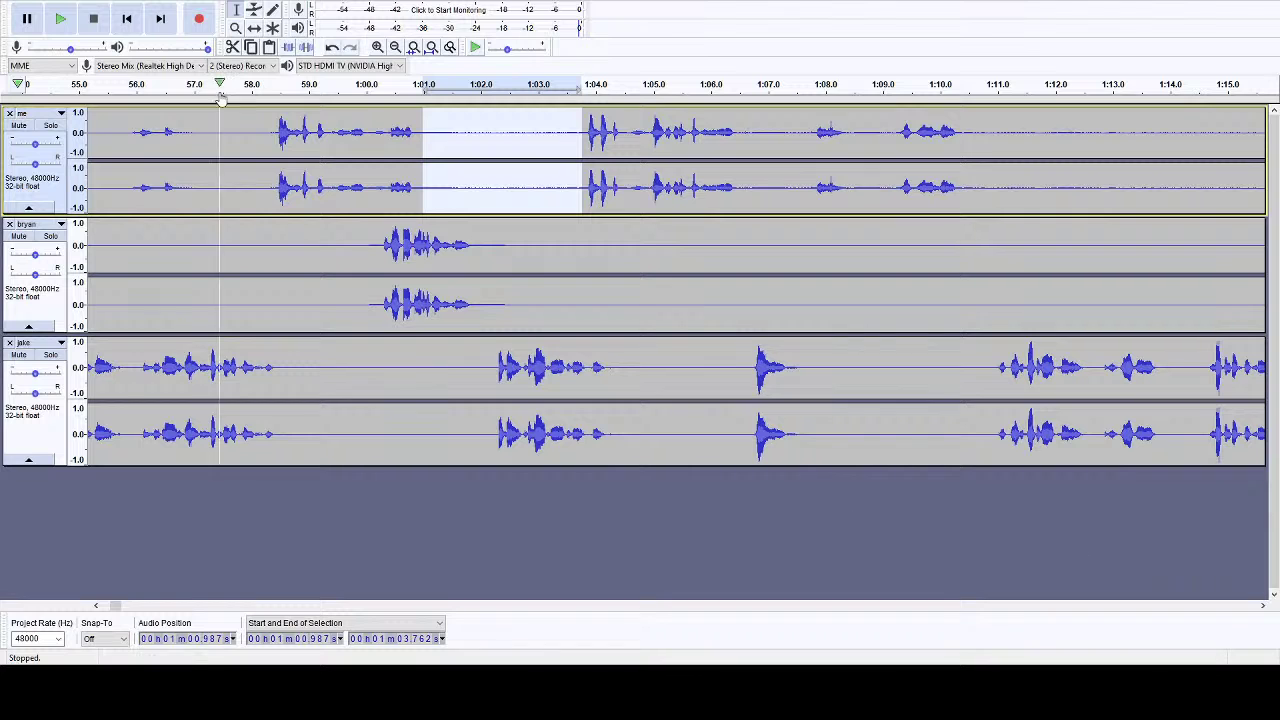
{"action": "left_click", "coordinate": [300, 84]}
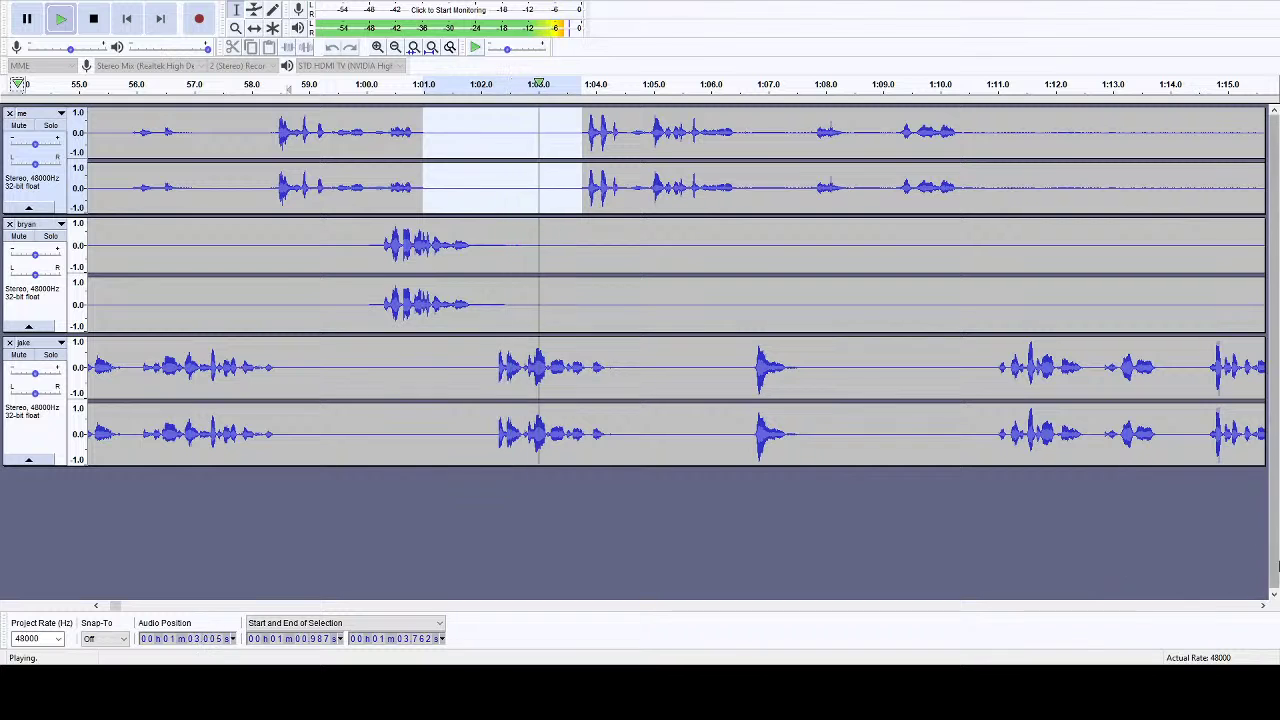
- Delete the pauses at about 1:08.5–1:09.1 and 1:09.7–1:10.1 from all three tracks
{"action": "left_click", "coordinate": [1263, 606]}
{"action": "scroll", "coordinate": [1267, 617], "scroll_direction": "right", "scroll_amount": 10}
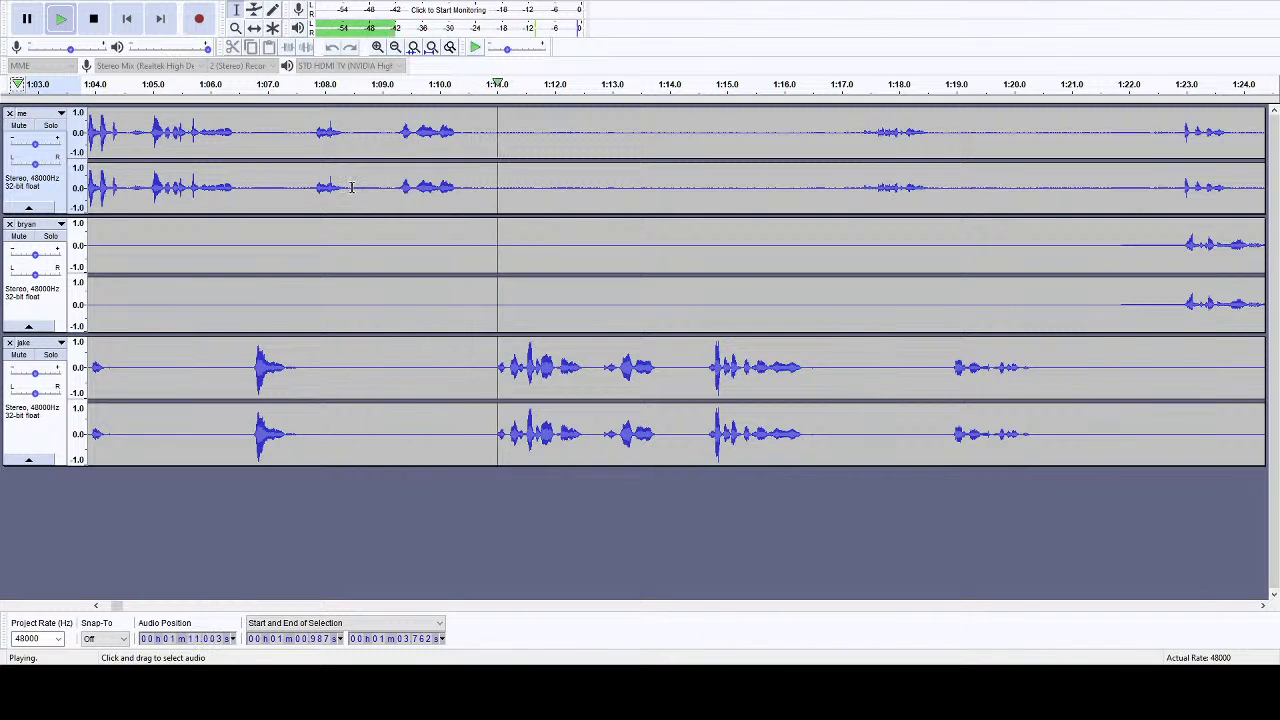
{"action": "left_click_drag", "start_coordinate": [352, 184], "coordinate": [388, 420]}
{"action": "left_click", "coordinate": [100, 19]}
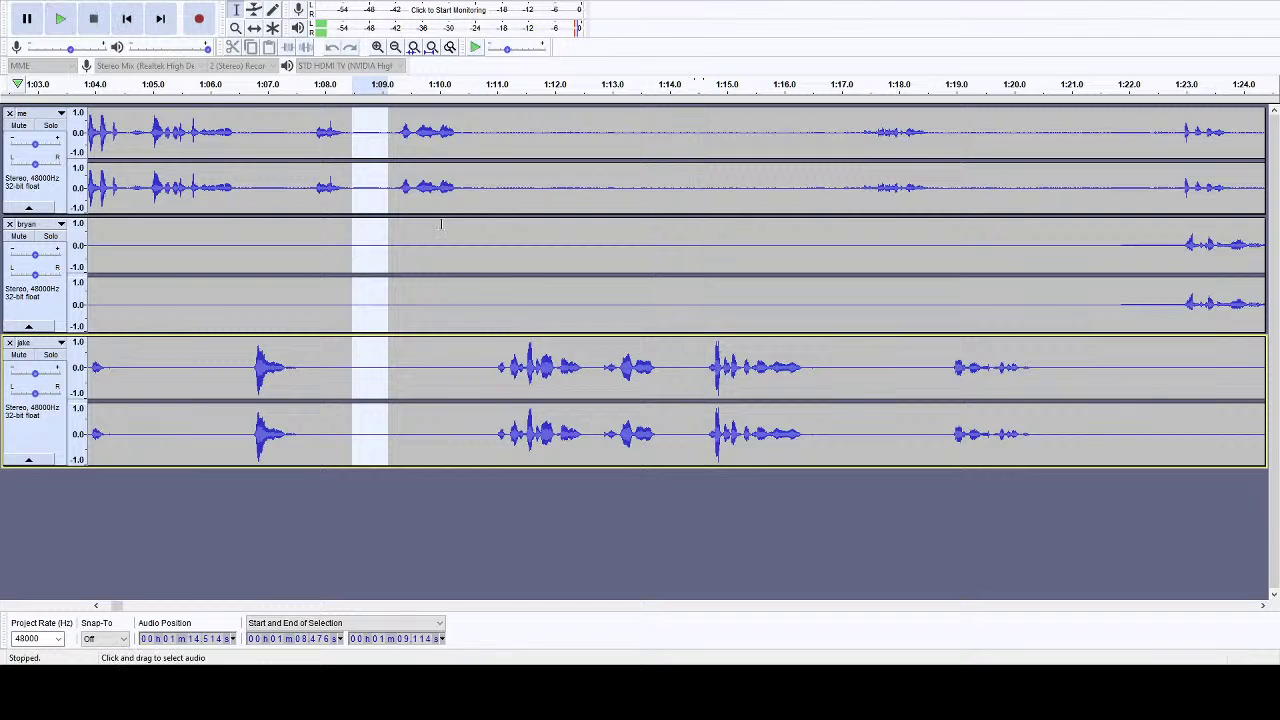
{"action": "key", "text": "Delete"}
{"action": "left_click_drag", "start_coordinate": [424, 185], "coordinate": [439, 420]}
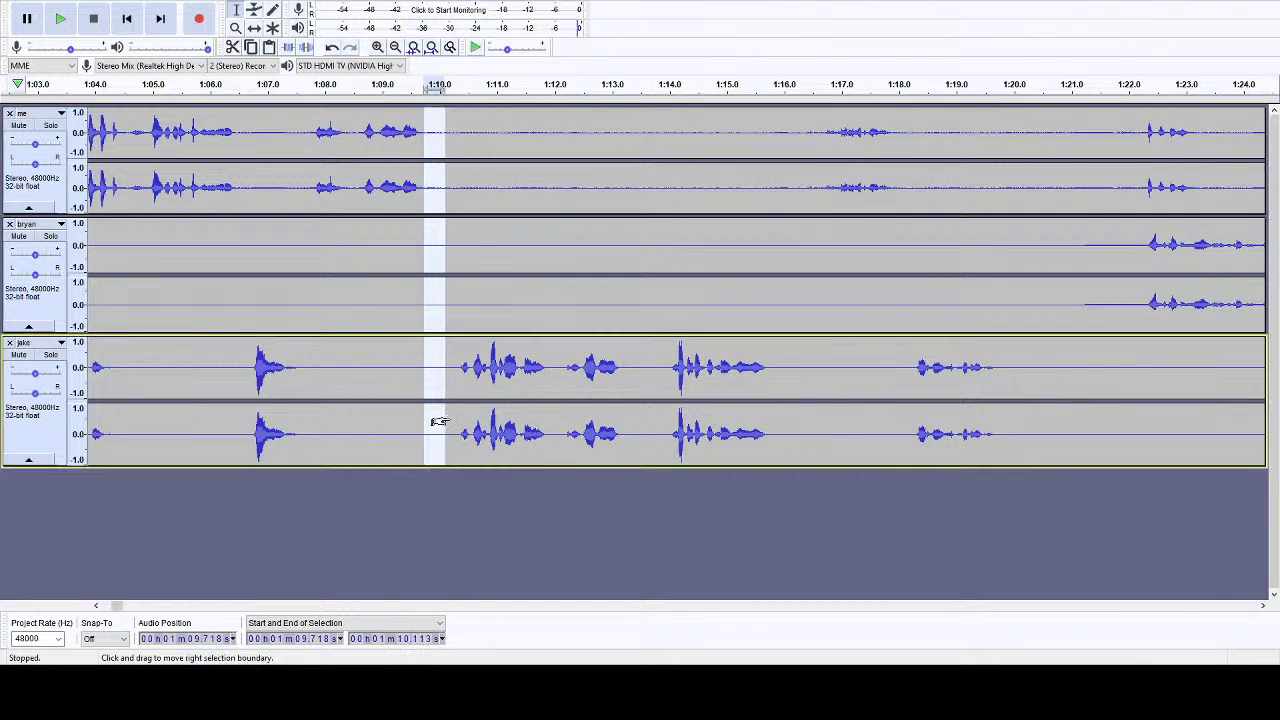
{"action": "key", "text": "Delete"}
- Silence the first track at about 1:09.9–1:16.2 and listen to all tracks from about 1:10.6
{"action": "left_click", "coordinate": [784, 182]}
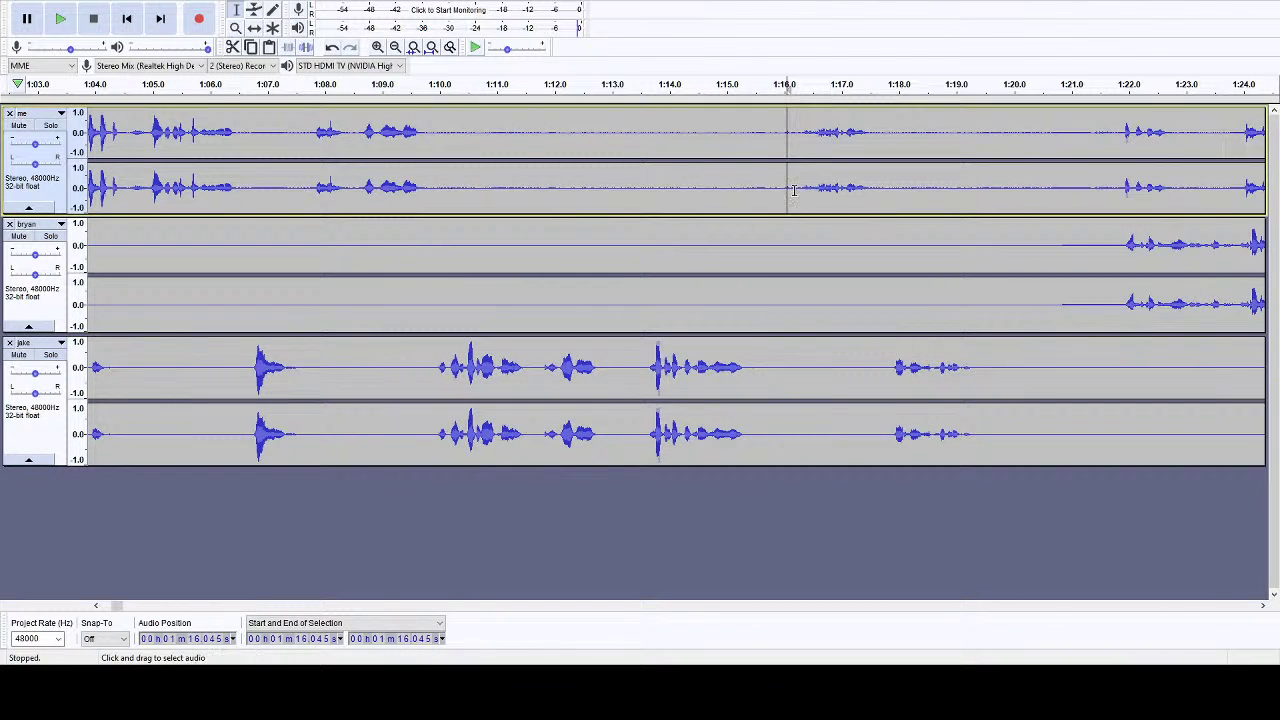
{"action": "left_click_drag", "start_coordinate": [794, 185], "coordinate": [432, 185]}
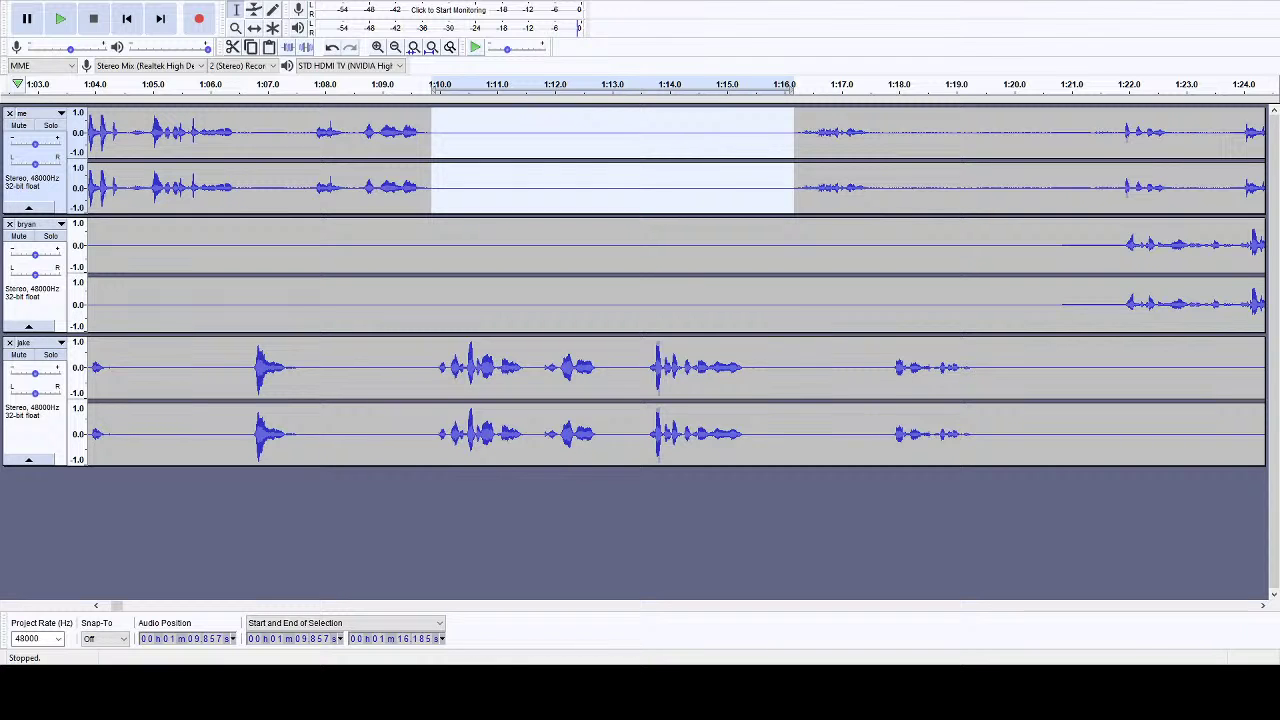
{"action": "left_click", "coordinate": [474, 85]}
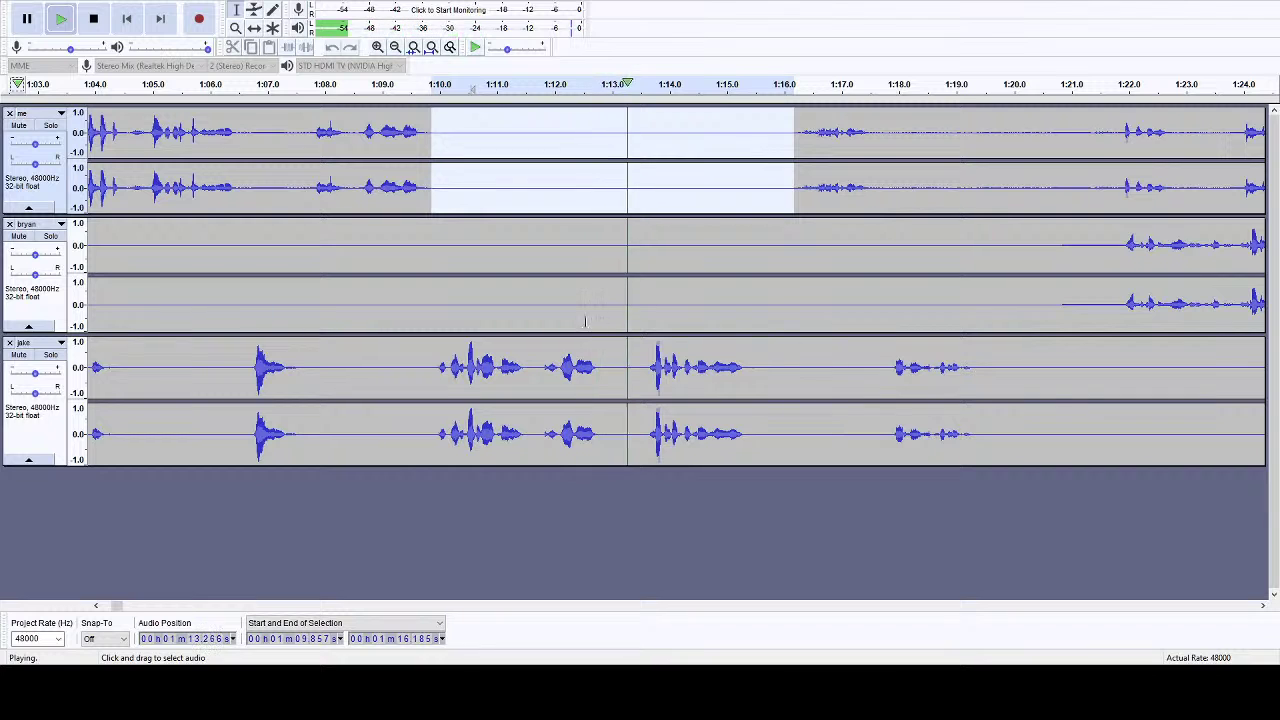
- Delete the pauses at about 1:12.9–1:13.5 and 1:14.9–1:15.5 from all three tracks
{"action": "left_click_drag", "start_coordinate": [605, 370], "coordinate": [642, 168]}
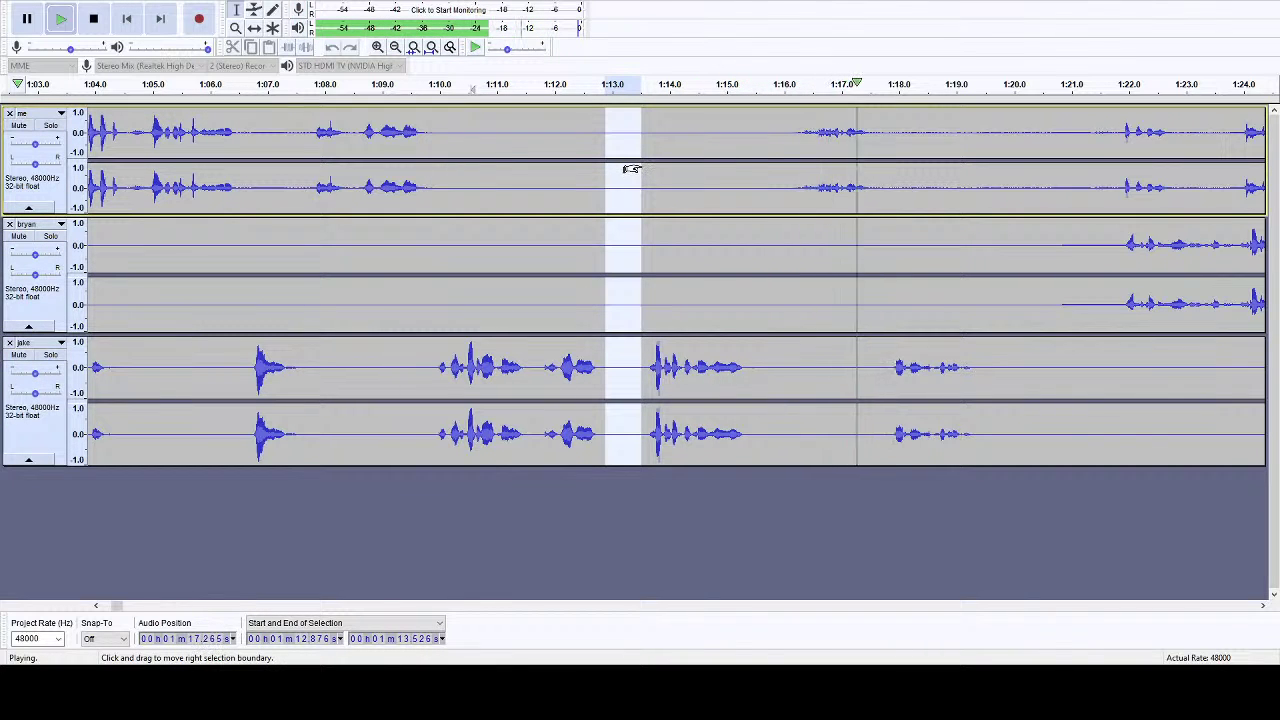
{"action": "left_click", "coordinate": [93, 18]}
{"action": "key", "text": "Delete"}
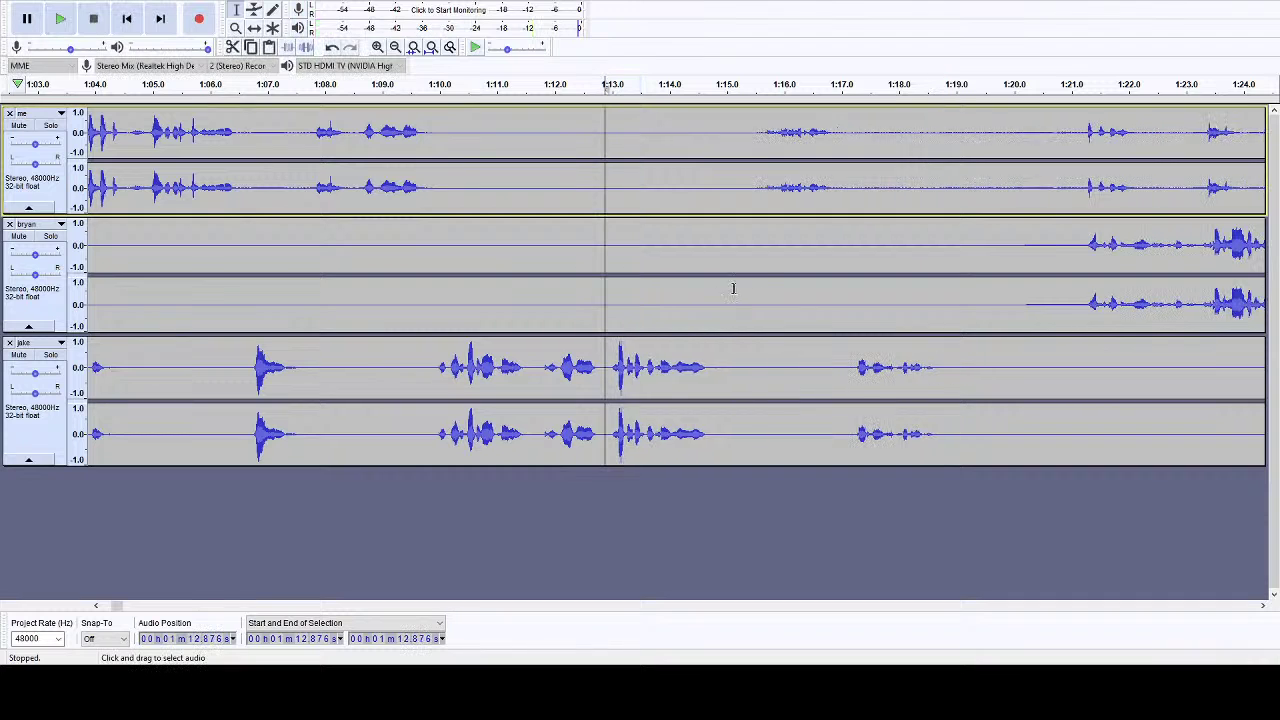
{"action": "left_click_drag", "start_coordinate": [755, 205], "coordinate": [717, 421]}
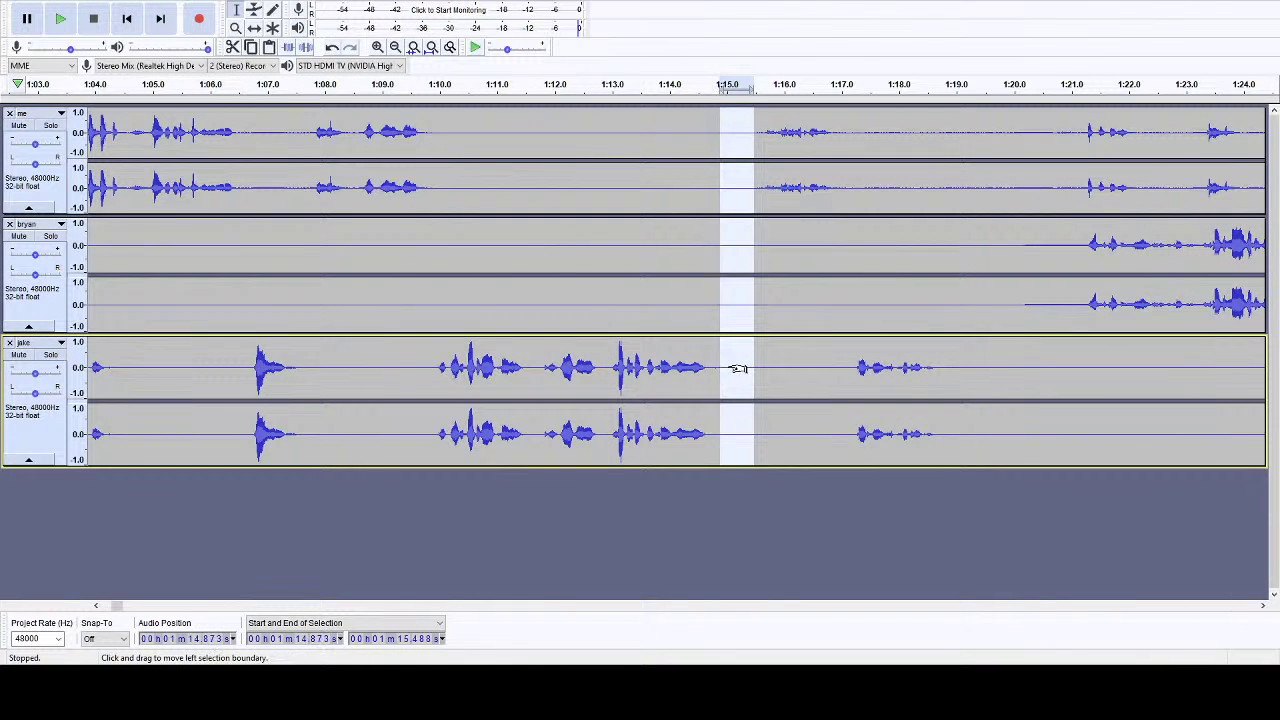
{"action": "key", "text": "Delete"}
- Silence the first track at about 1:16.5–1:20.5, delete about 1:18.3–1:20.4 from all tracks, and listen from about 1:15.3
{"action": "left_click", "coordinate": [1039, 179]}
{"action": "left_click_drag", "start_coordinate": [1039, 179], "coordinate": [812, 185]}
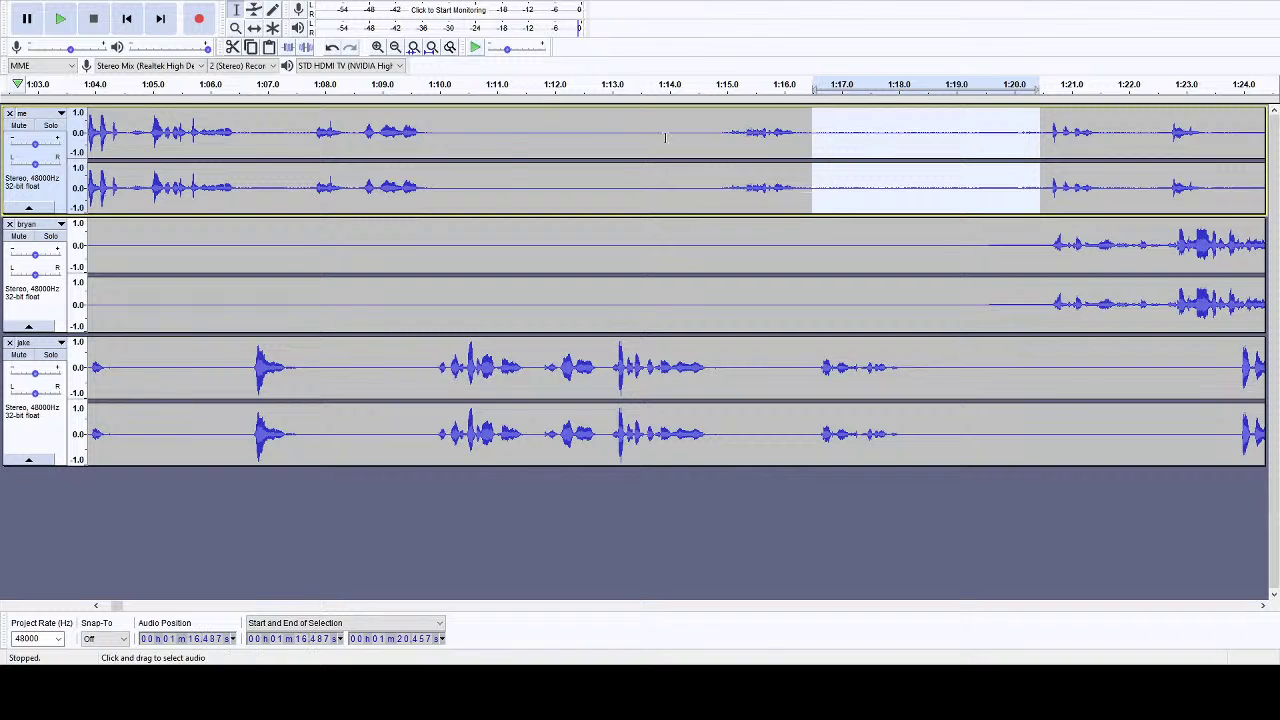
{"action": "left_click_drag", "start_coordinate": [911, 208], "coordinate": [1040, 400]}
{"action": "key", "text": "Delete"}
{"action": "left_click", "coordinate": [743, 85]}
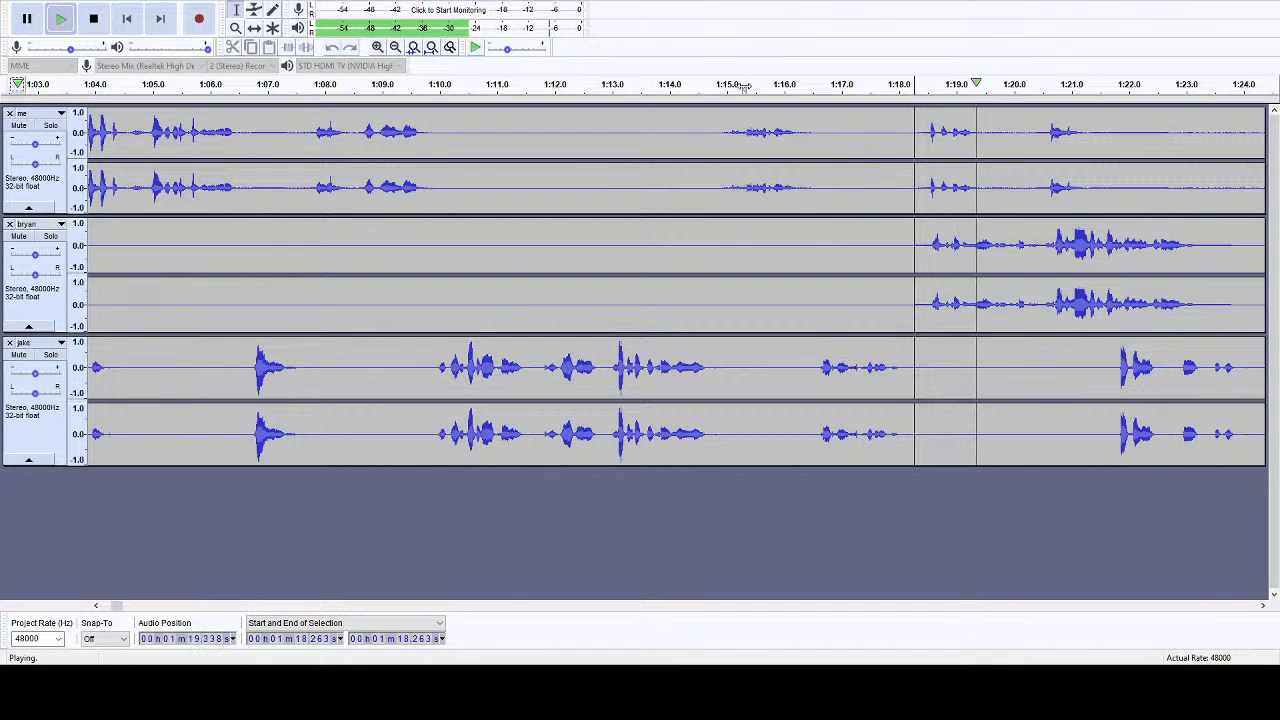
{"action": "left_click", "coordinate": [99, 21]}
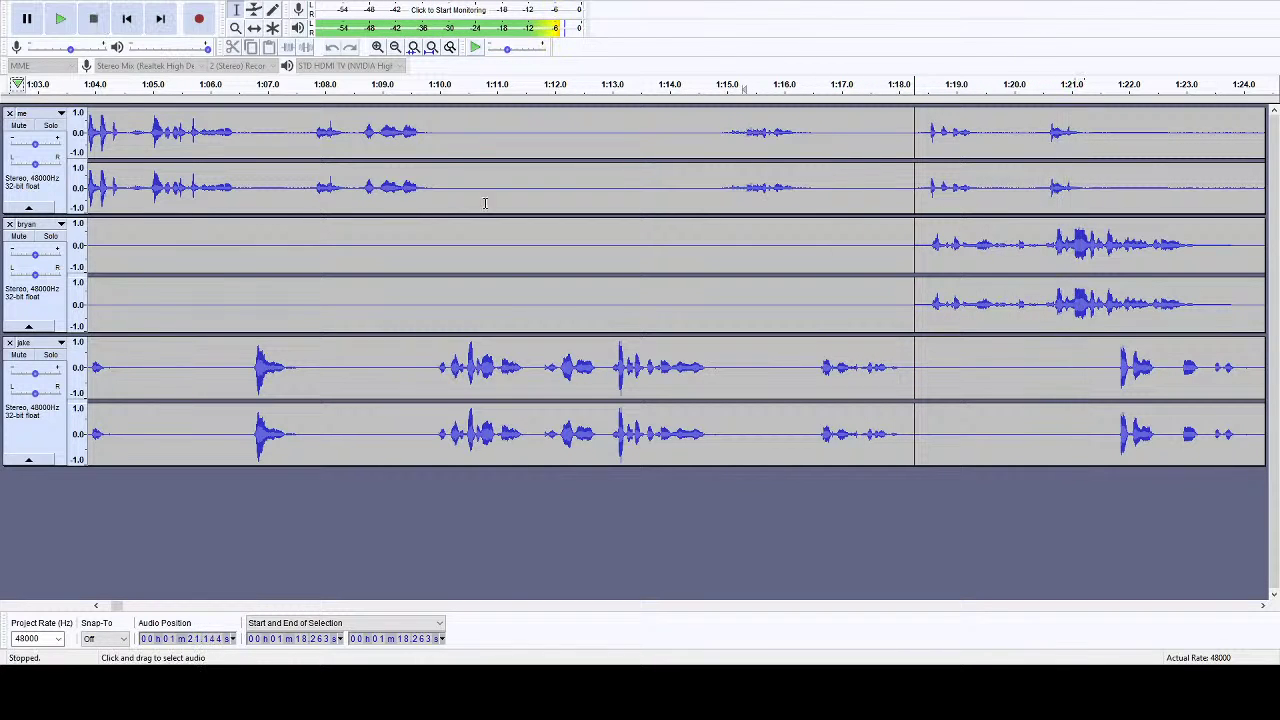
- Silence the first track at about 1:21.3–1:24.7 and 1:17.8–1:20.4, and delete the pause at about 1:24.2–1:24.6 from all tracks
{"action": "left_click", "coordinate": [1262, 606]}
{"action": "scroll", "coordinate": [1263, 606], "scroll_direction": "right", "scroll_amount": 10}
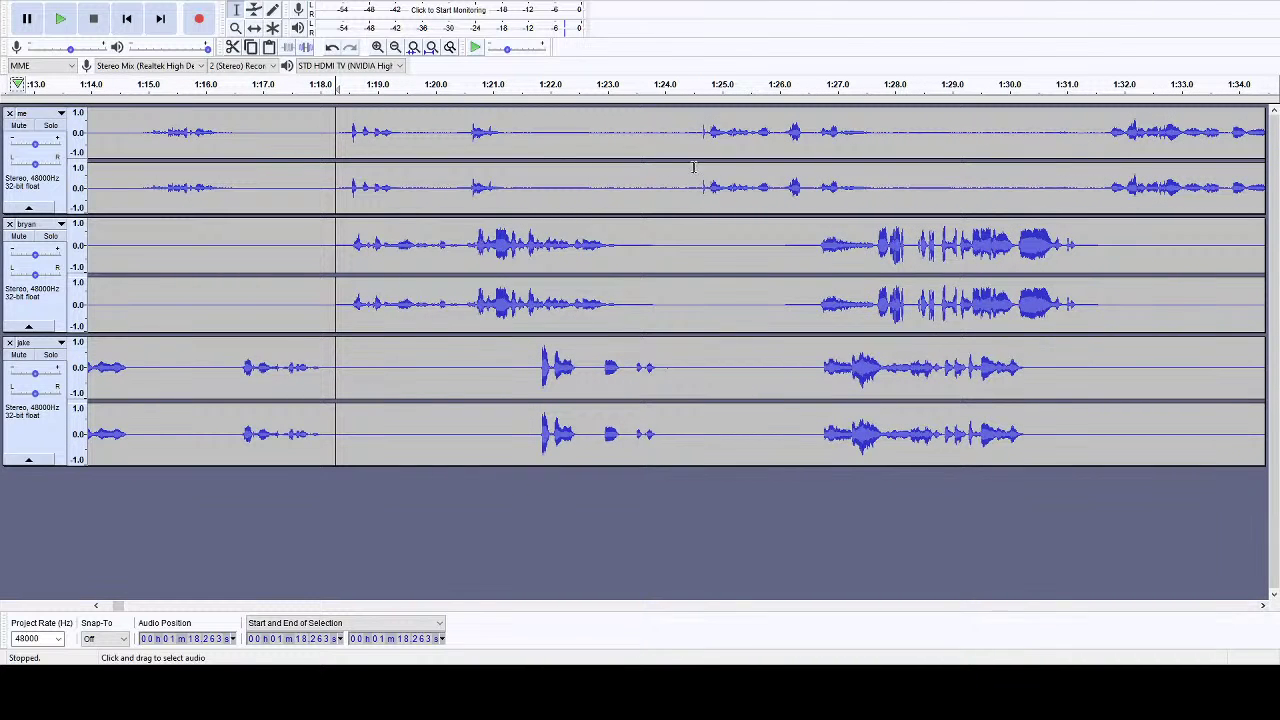
{"action": "left_click_drag", "start_coordinate": [706, 187], "coordinate": [512, 187]}
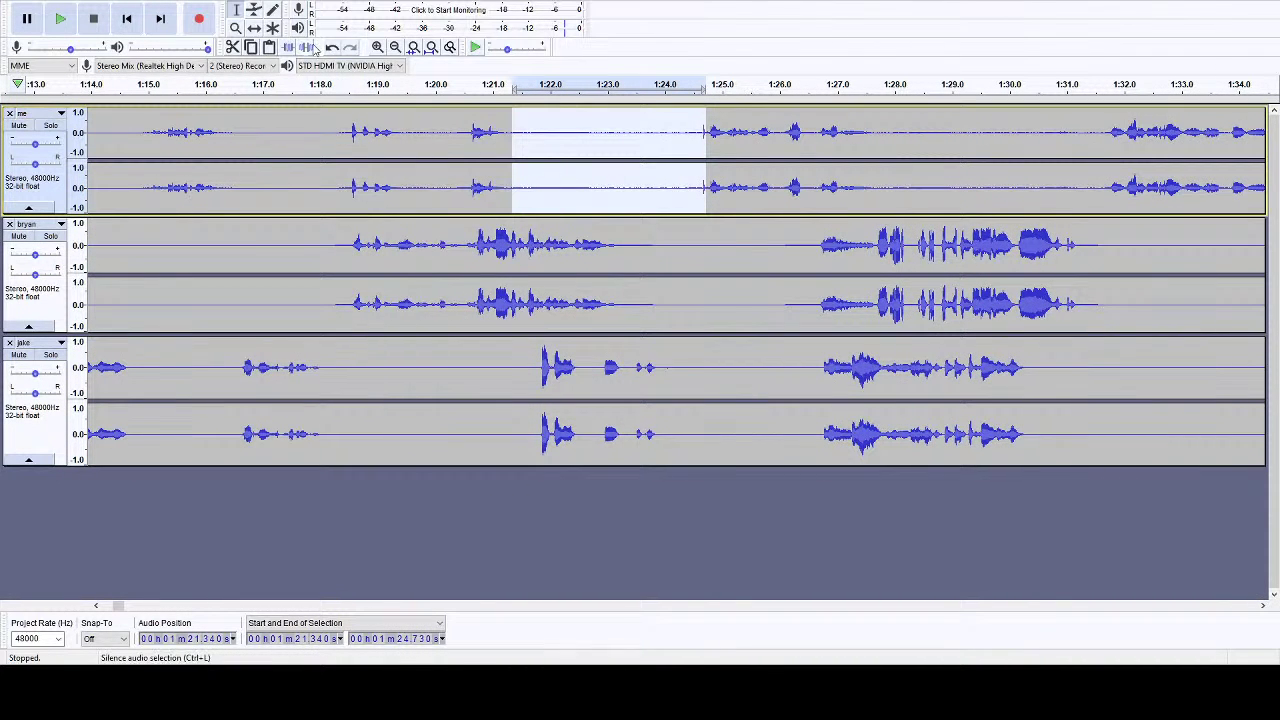
{"action": "left_click", "coordinate": [357, 86]}
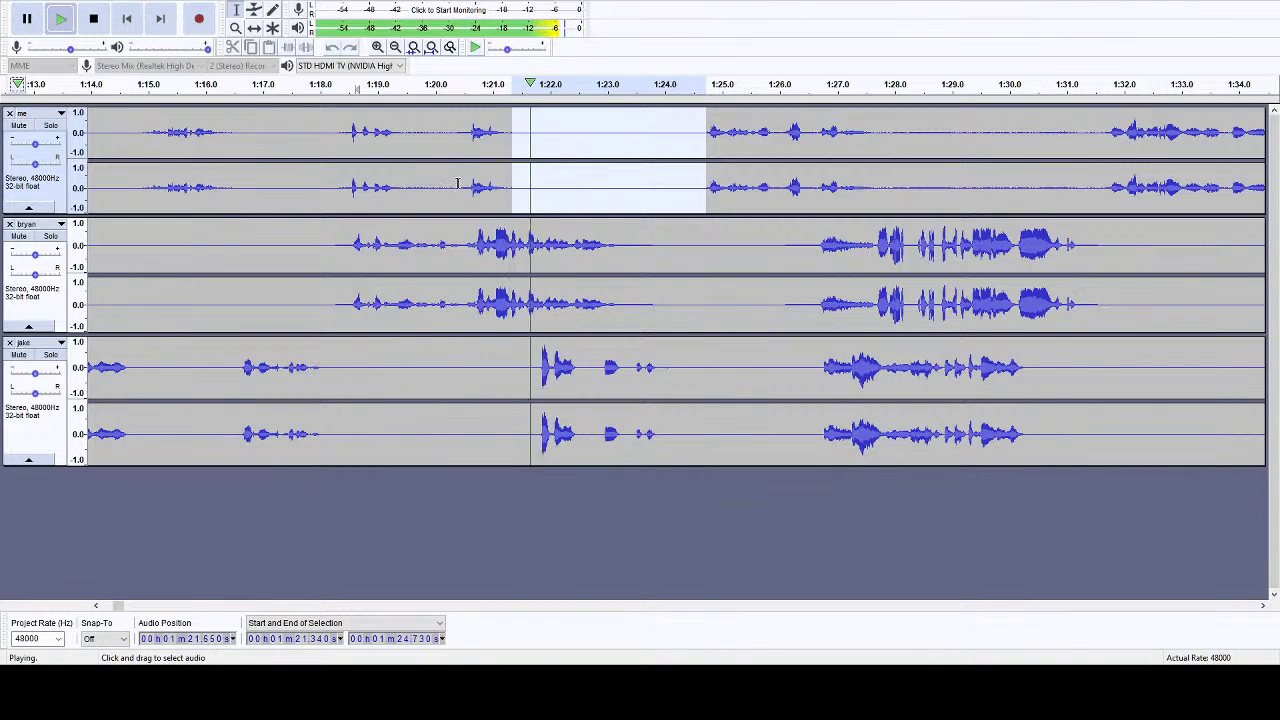
{"action": "left_click_drag", "start_coordinate": [459, 186], "coordinate": [306, 181]}
{"action": "key", "text": "space"}
{"action": "key", "text": "ctrl+l"}
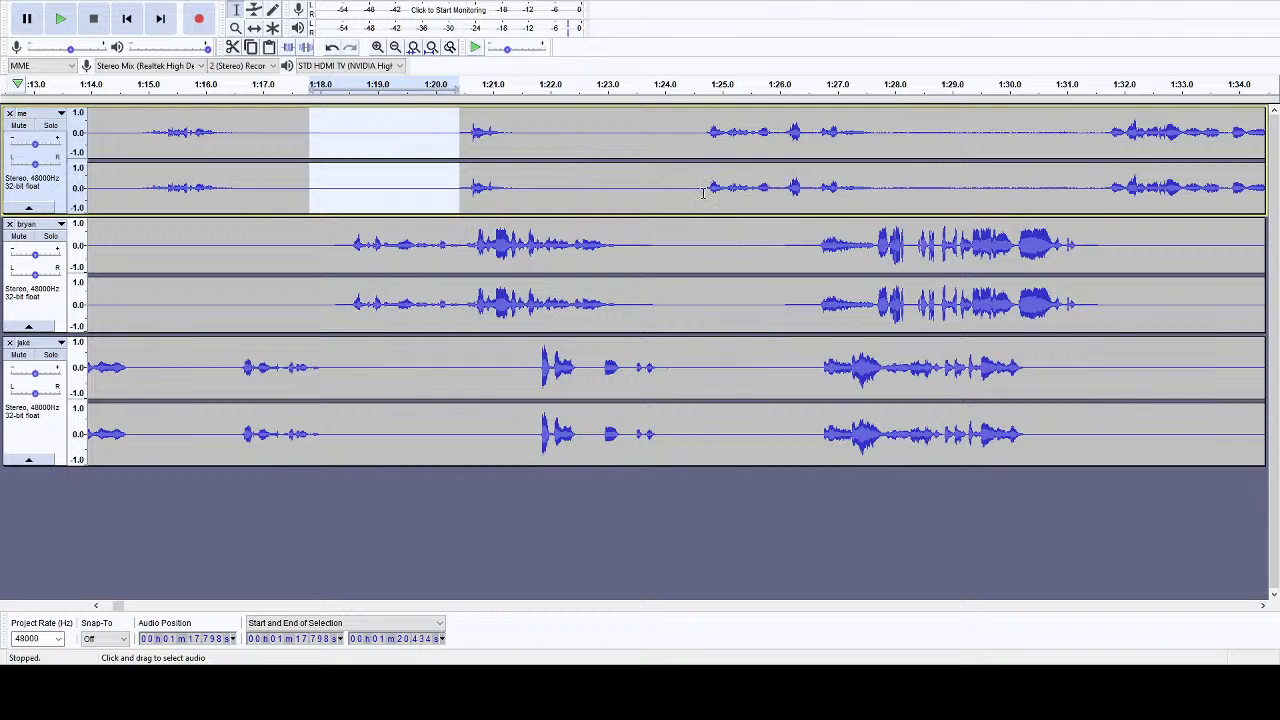
{"action": "left_click_drag", "start_coordinate": [703, 193], "coordinate": [675, 372]}
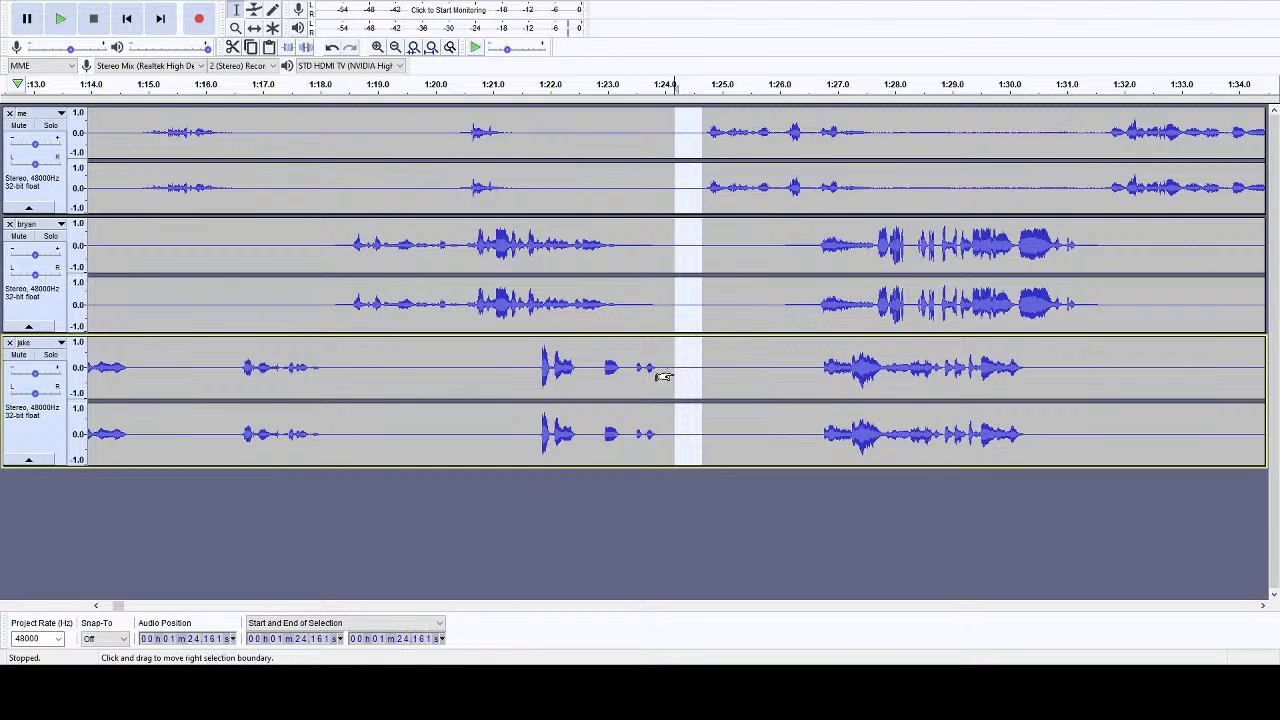
{"action": "key", "text": "Delete"}
- Listen to all tracks from about 1:22.9 to check the last cut and the passage after it
{"action": "left_click", "coordinate": [604, 84]}
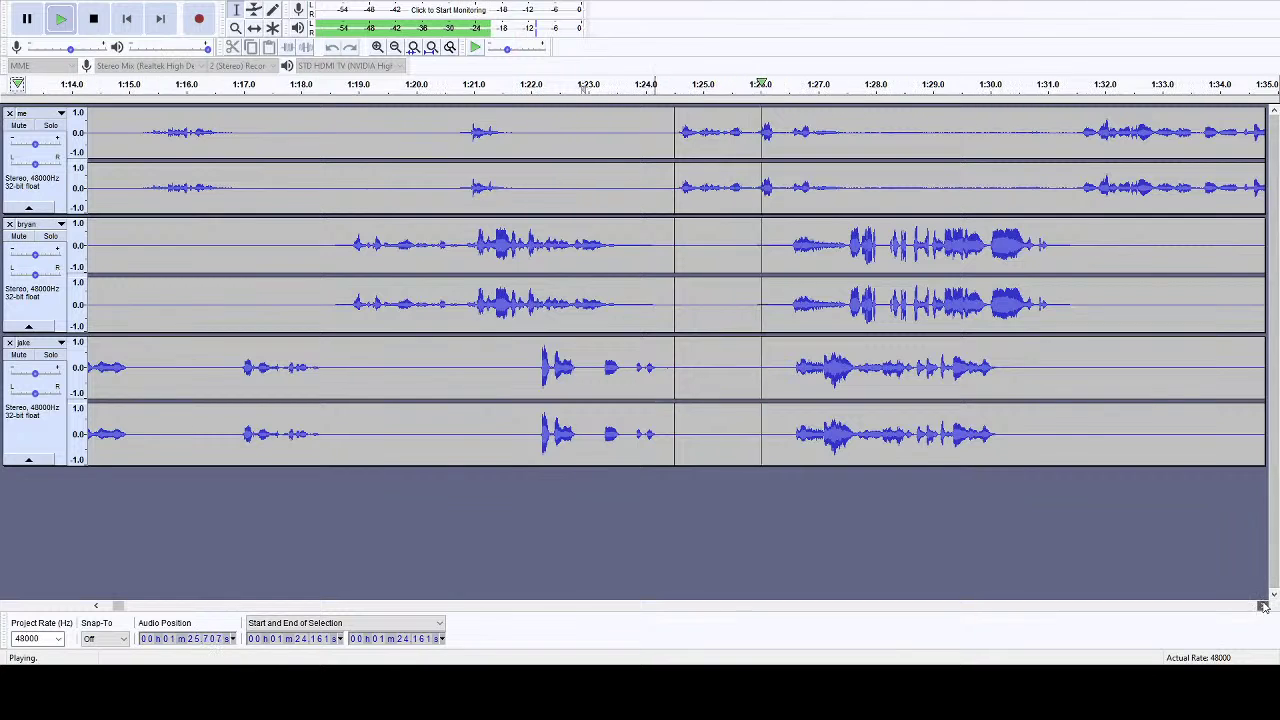
{"action": "left_click_drag", "start_coordinate": [1263, 606], "coordinate": [1268, 606]}
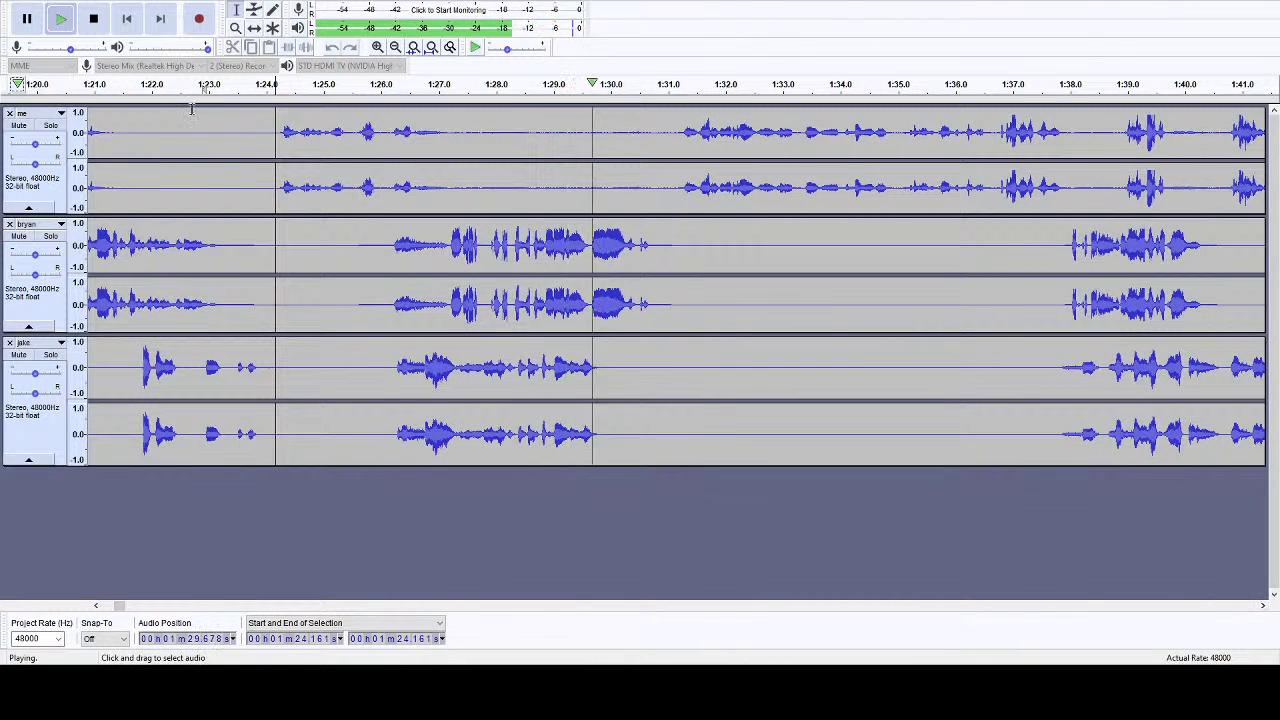
{"action": "key", "text": "space"}
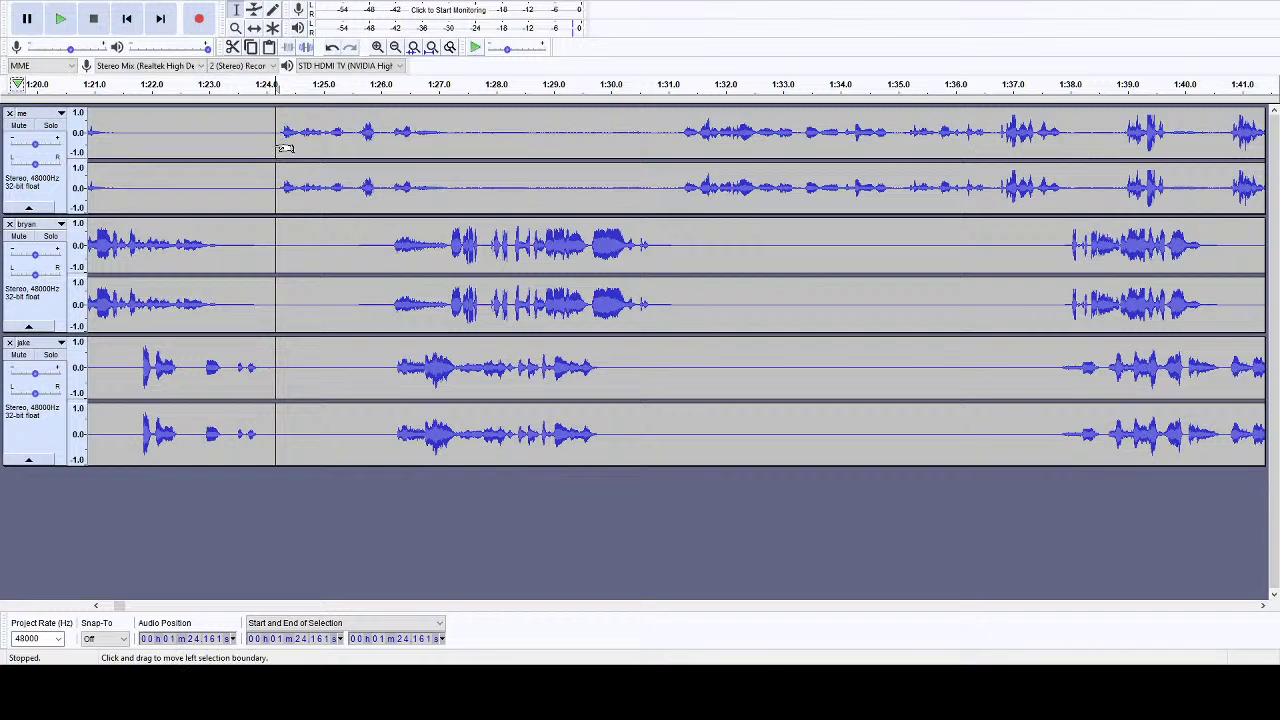
- Listen through the passage after 1:24.2 and delete about 1:24.2–1:58.9 from all three tracks
{"action": "left_click_drag", "start_coordinate": [284, 148], "coordinate": [969, 249]}
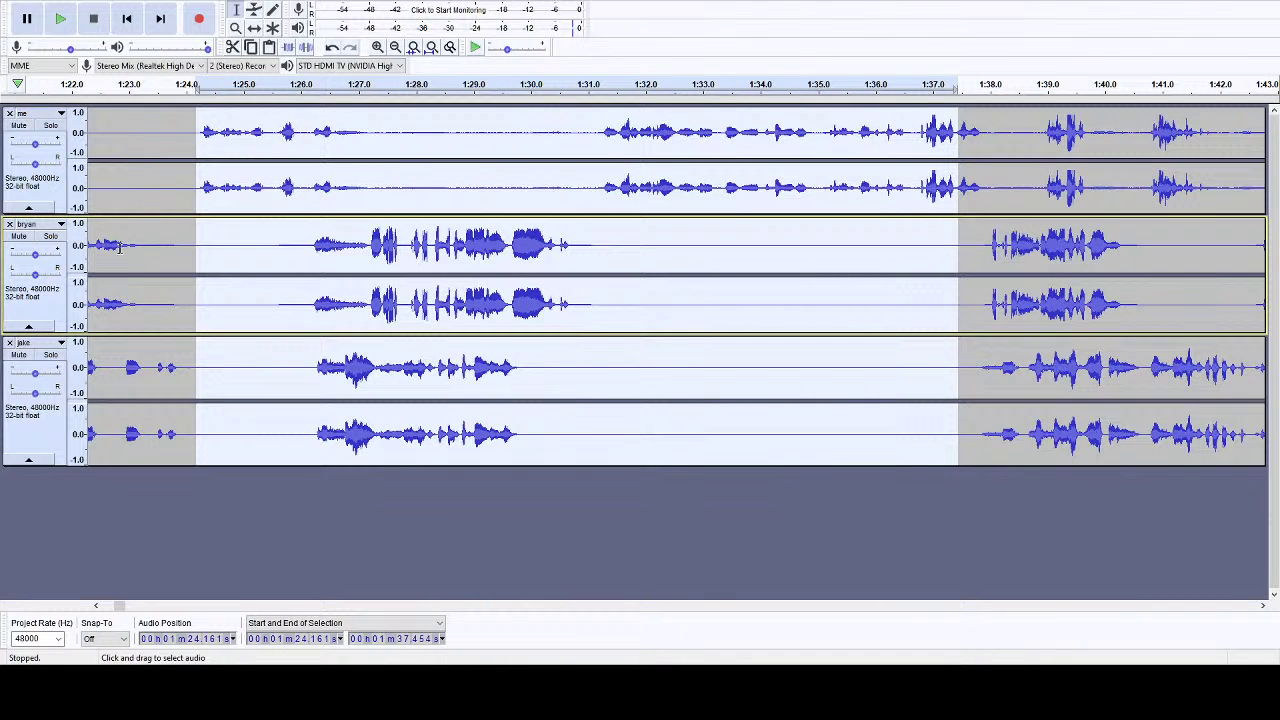
{"action": "left_click", "coordinate": [221, 88]}
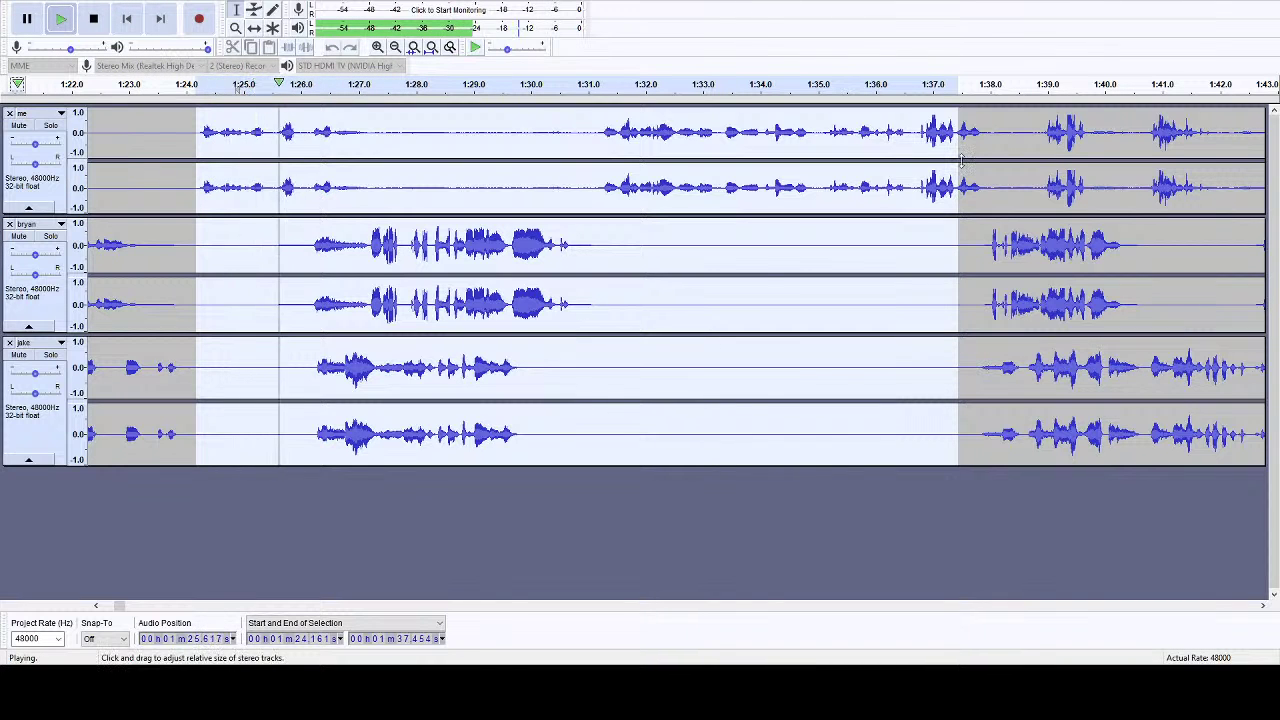
{"action": "left_click_drag", "start_coordinate": [958, 124], "coordinate": [1038, 147]}
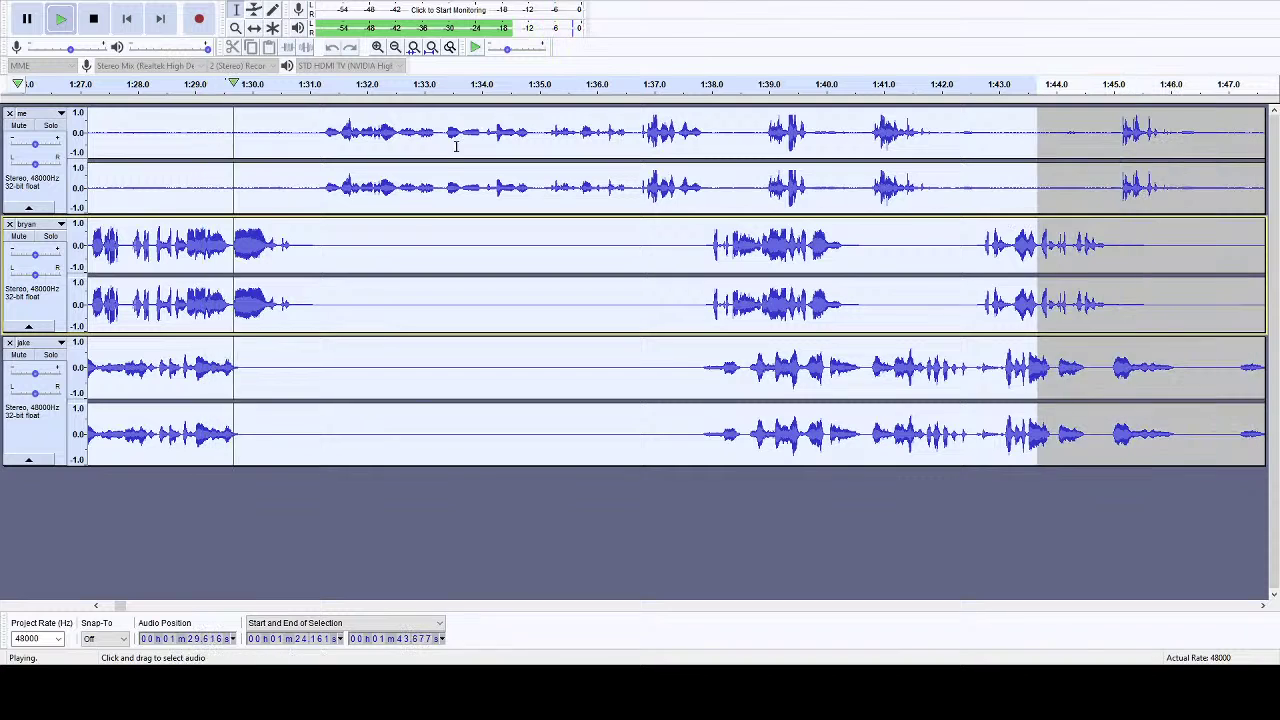
{"action": "key", "text": "space"}
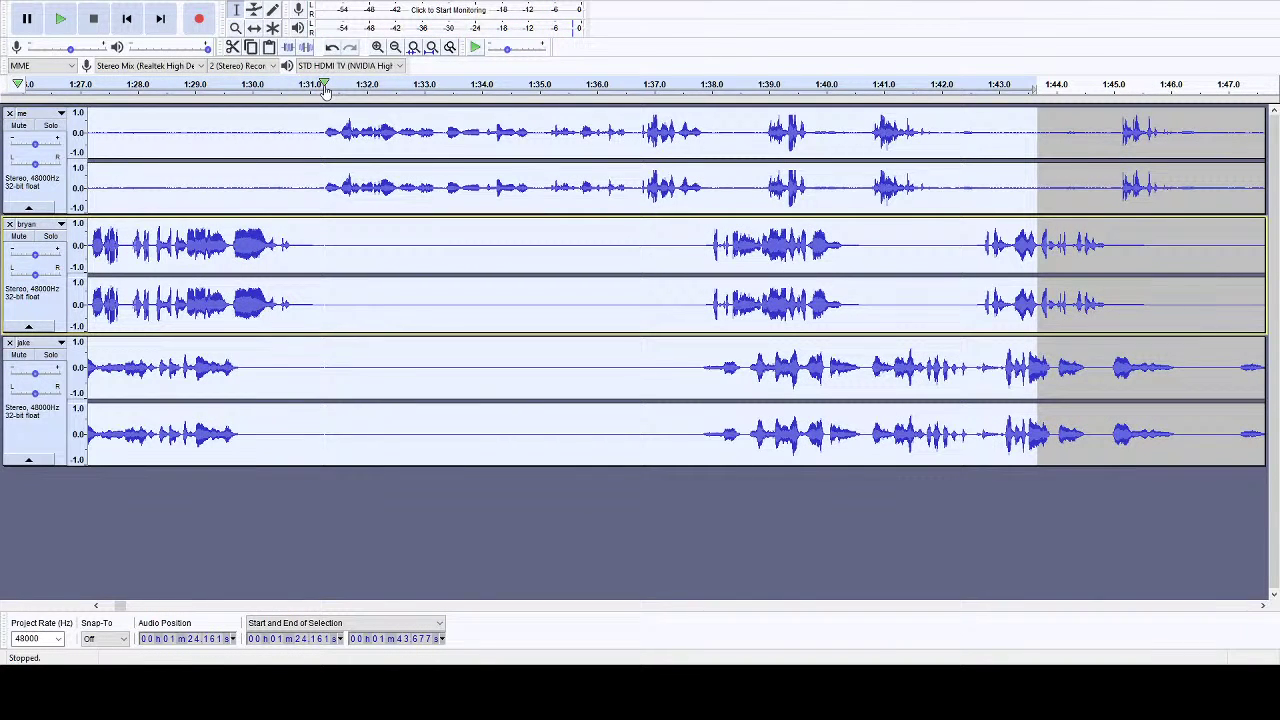
{"action": "left_click", "coordinate": [318, 88]}
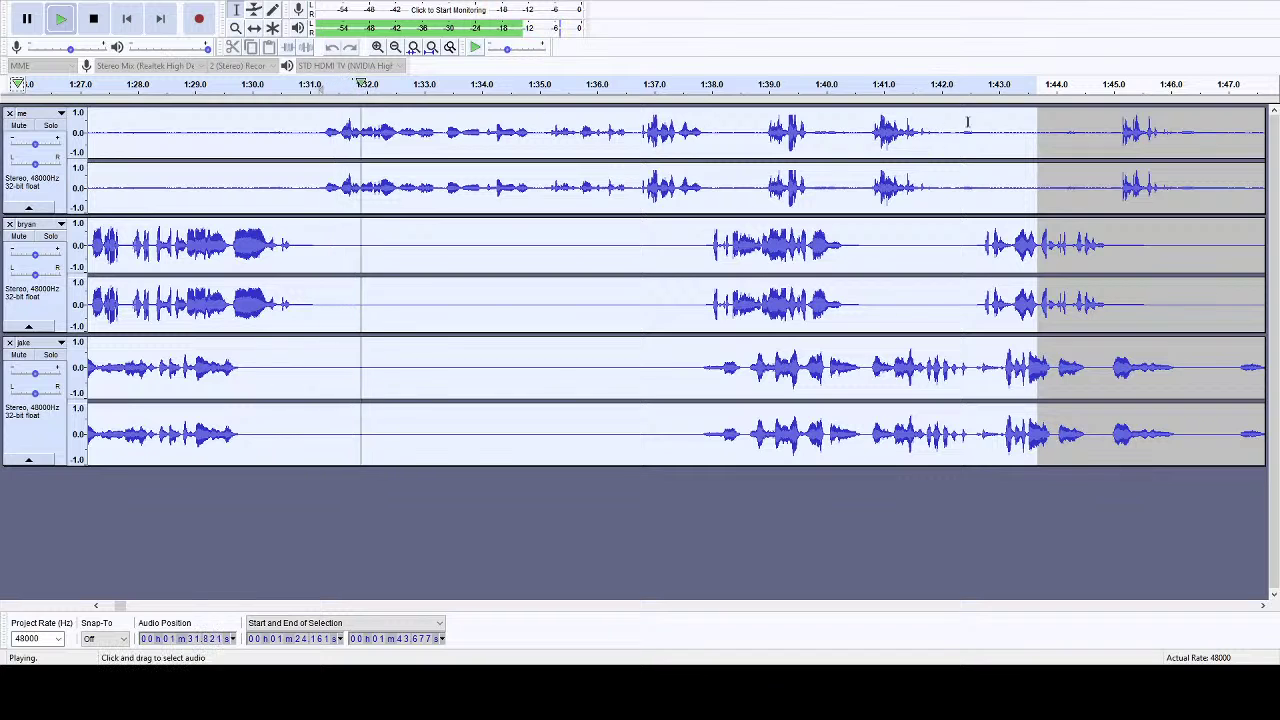
{"action": "left_click_drag", "start_coordinate": [1036, 125], "coordinate": [869, 157]}
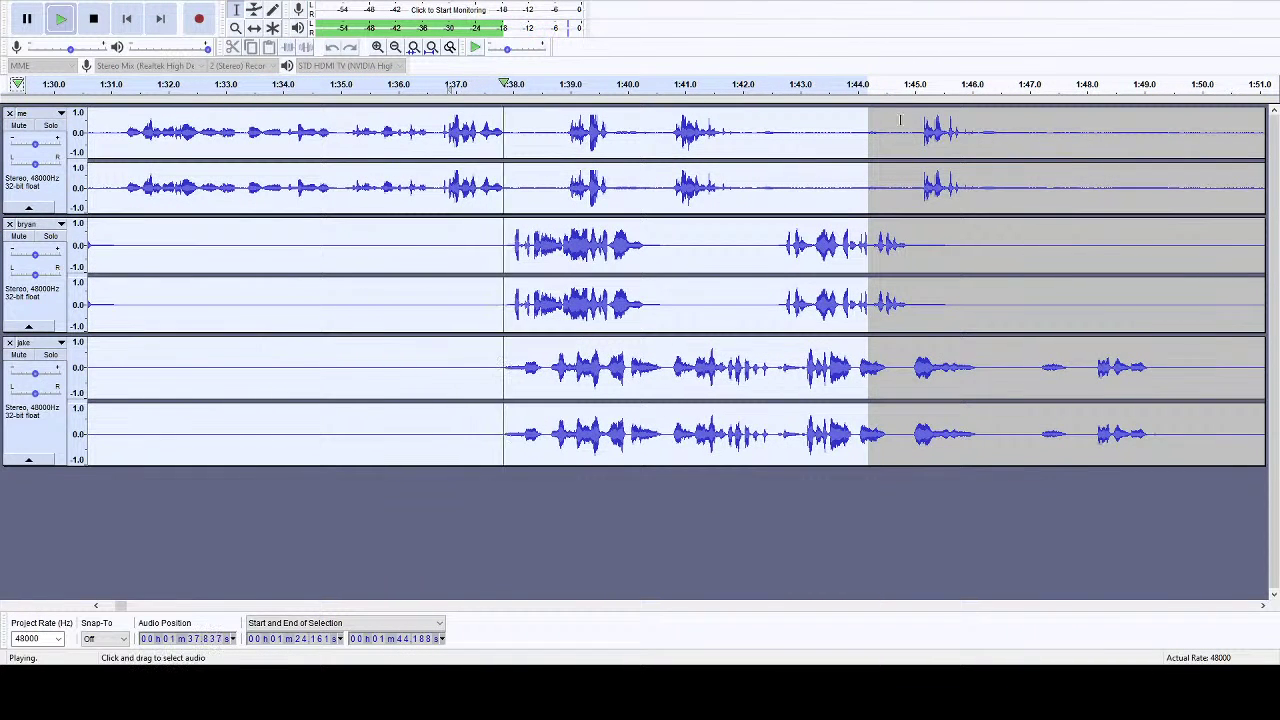
{"action": "left_click_drag", "start_coordinate": [866, 125], "coordinate": [753, 249]}
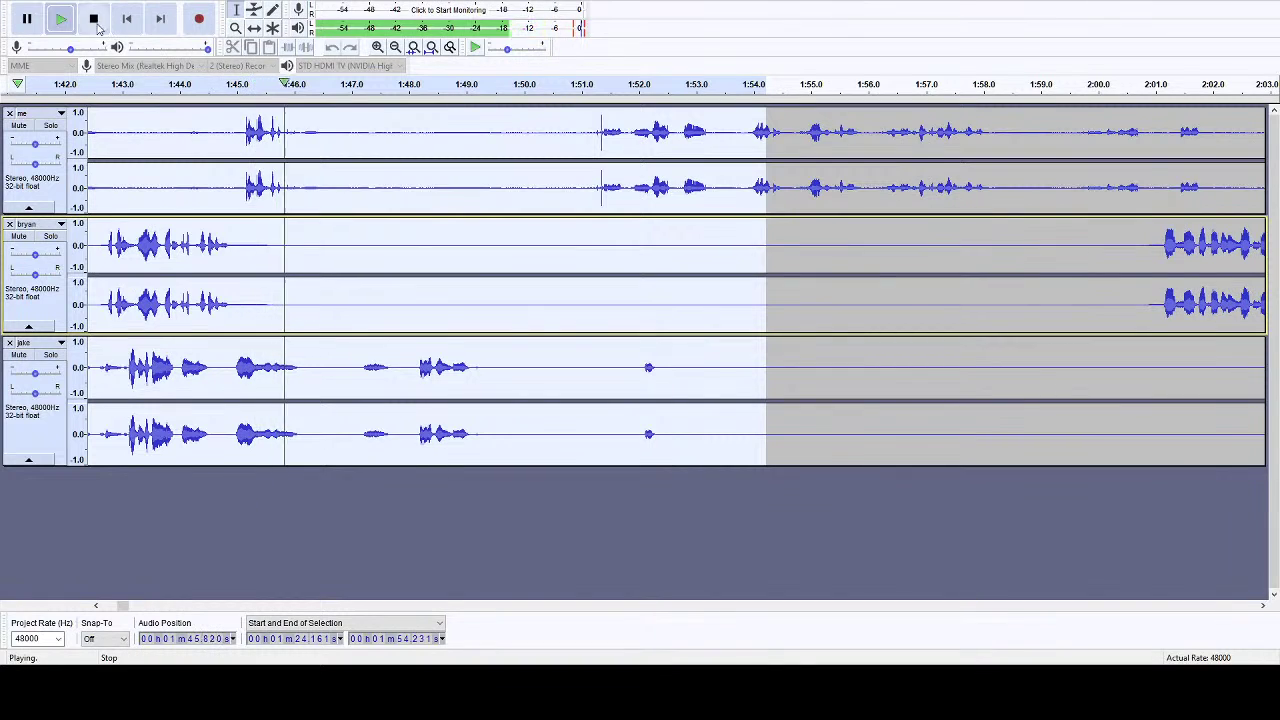
{"action": "key", "text": "space"}
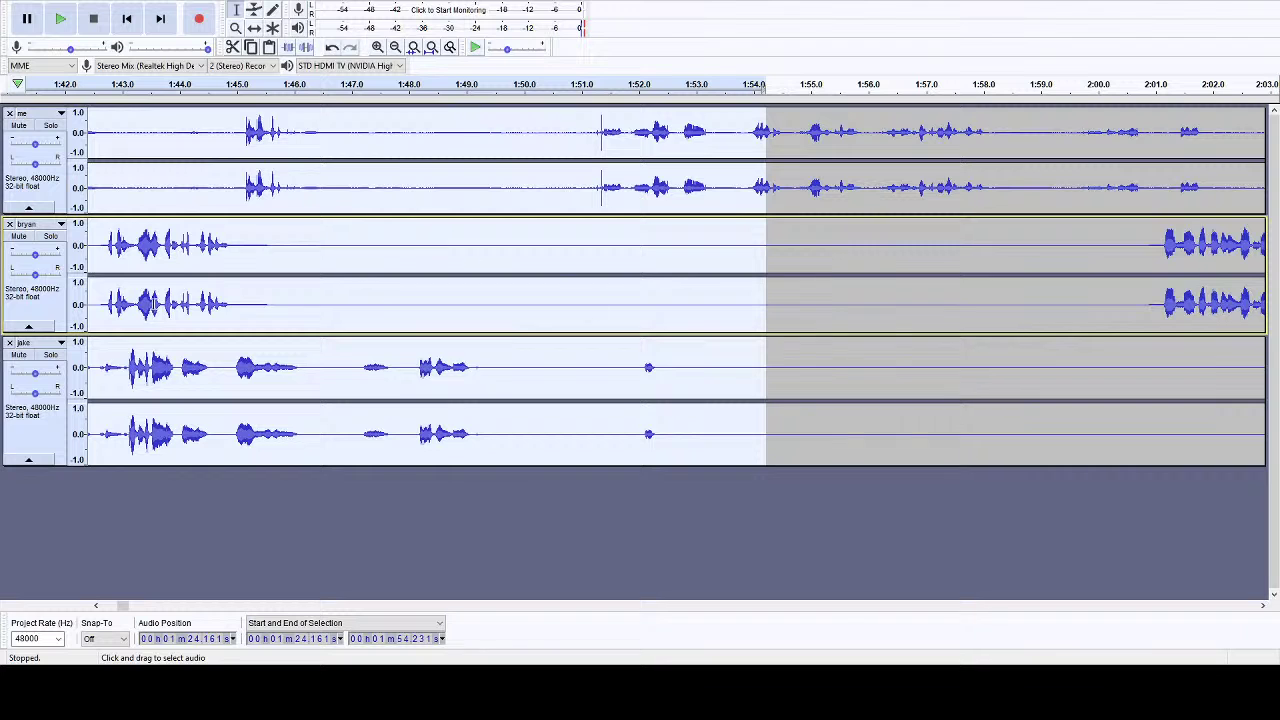
{"action": "left_click", "coordinate": [601, 84]}
{"action": "left_click_drag", "start_coordinate": [766, 185], "coordinate": [458, 345]}
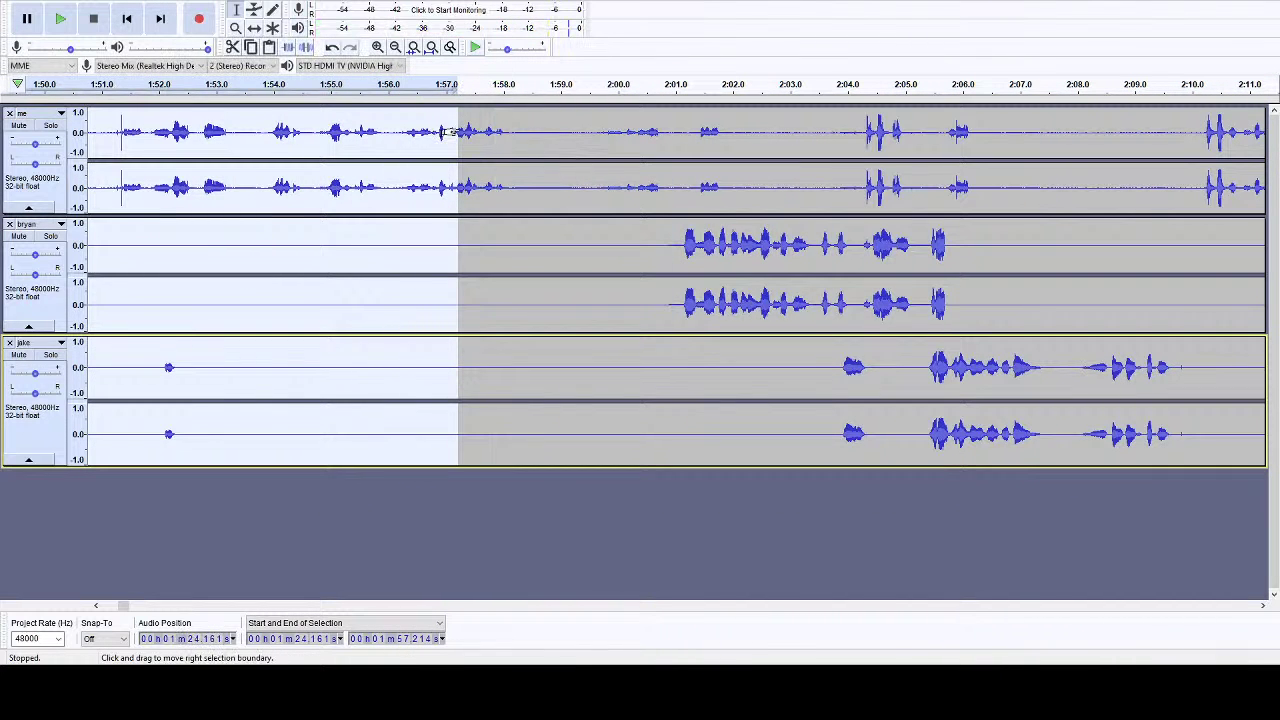
{"action": "left_click_drag", "start_coordinate": [457, 132], "coordinate": [555, 132]}
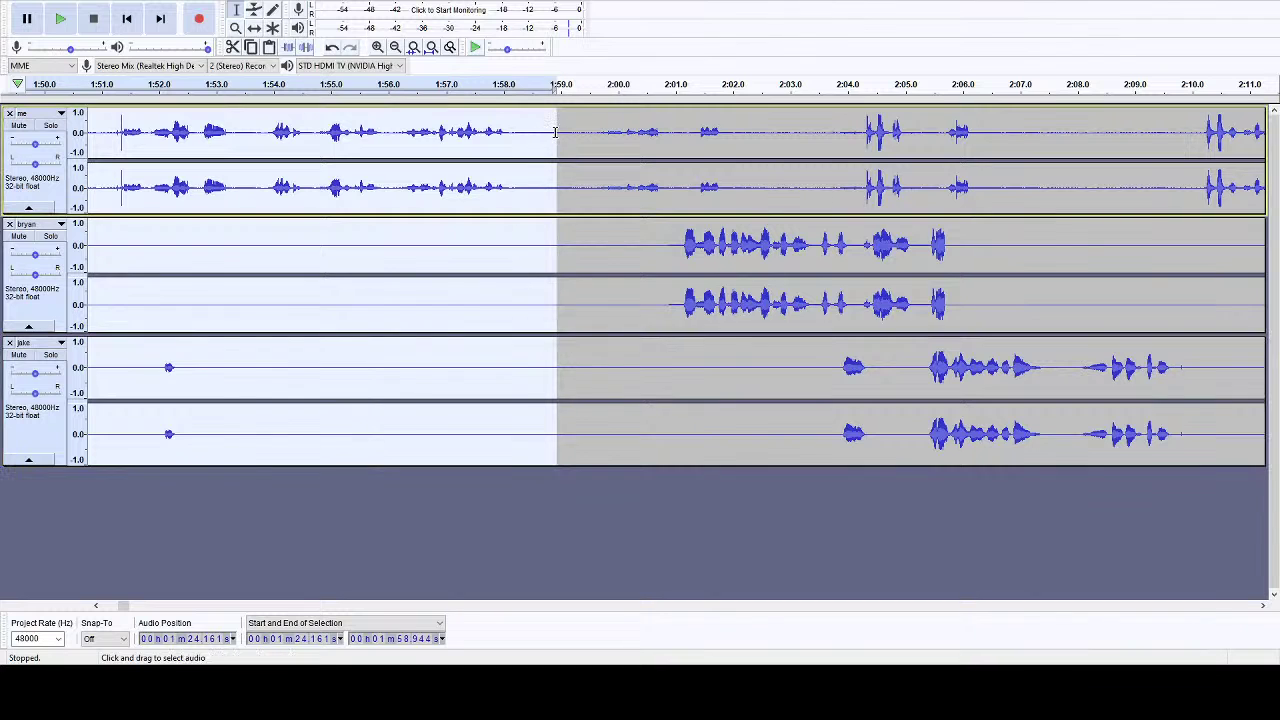
{"action": "key", "text": "Delete"}
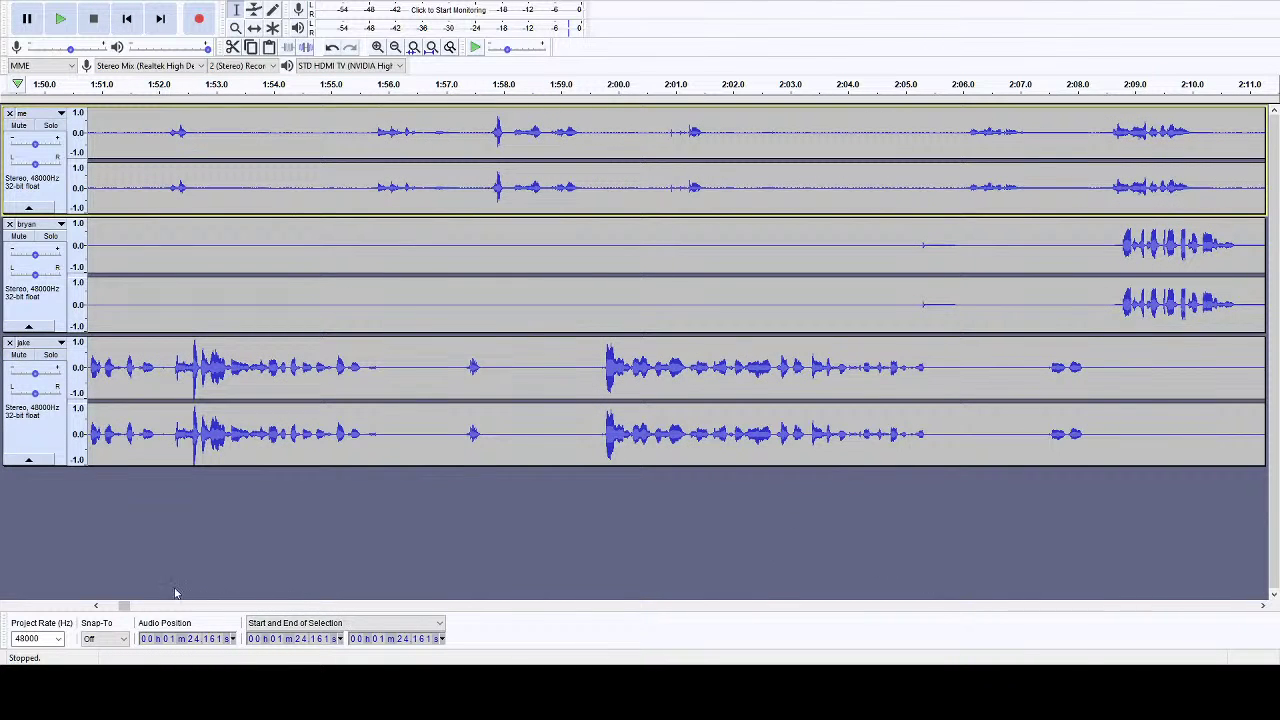
- Add a label reading "intros" at about 1:24.1 on a label track
{"action": "left_click_drag", "start_coordinate": [125, 607], "coordinate": [117, 606]}
{"action": "left_click", "coordinate": [568, 258]}
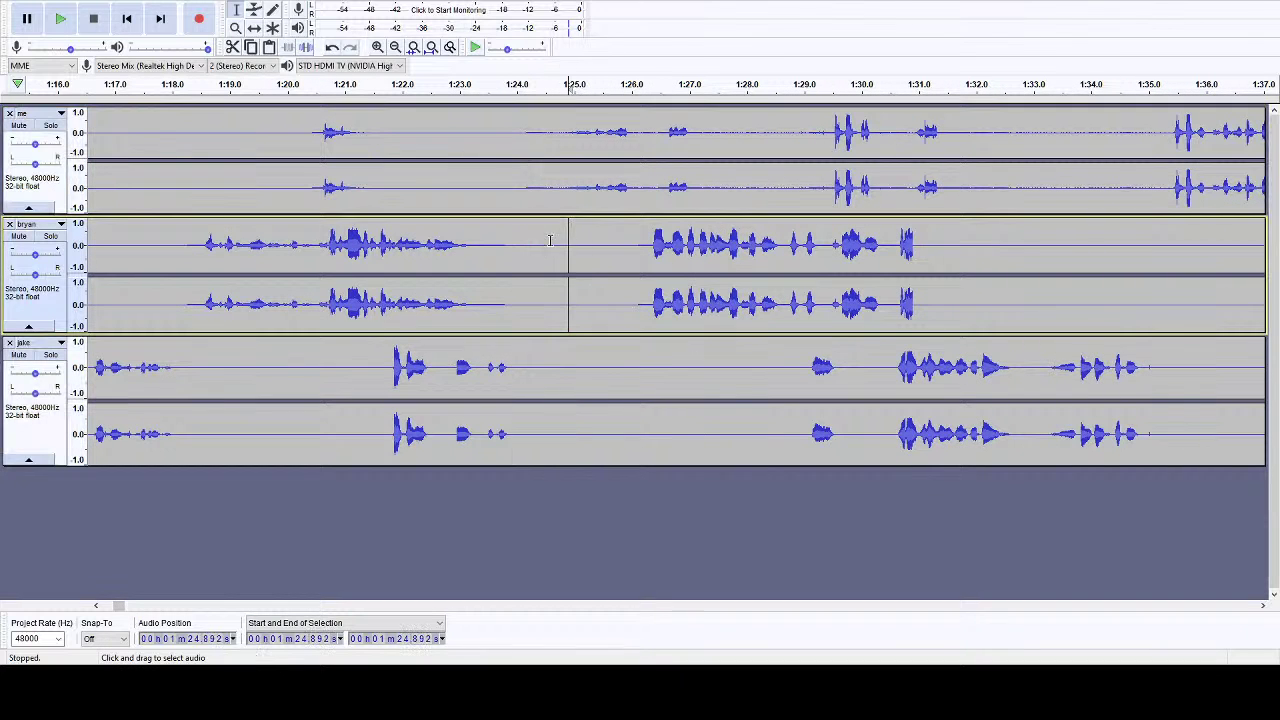
{"action": "left_click", "coordinate": [521, 192]}
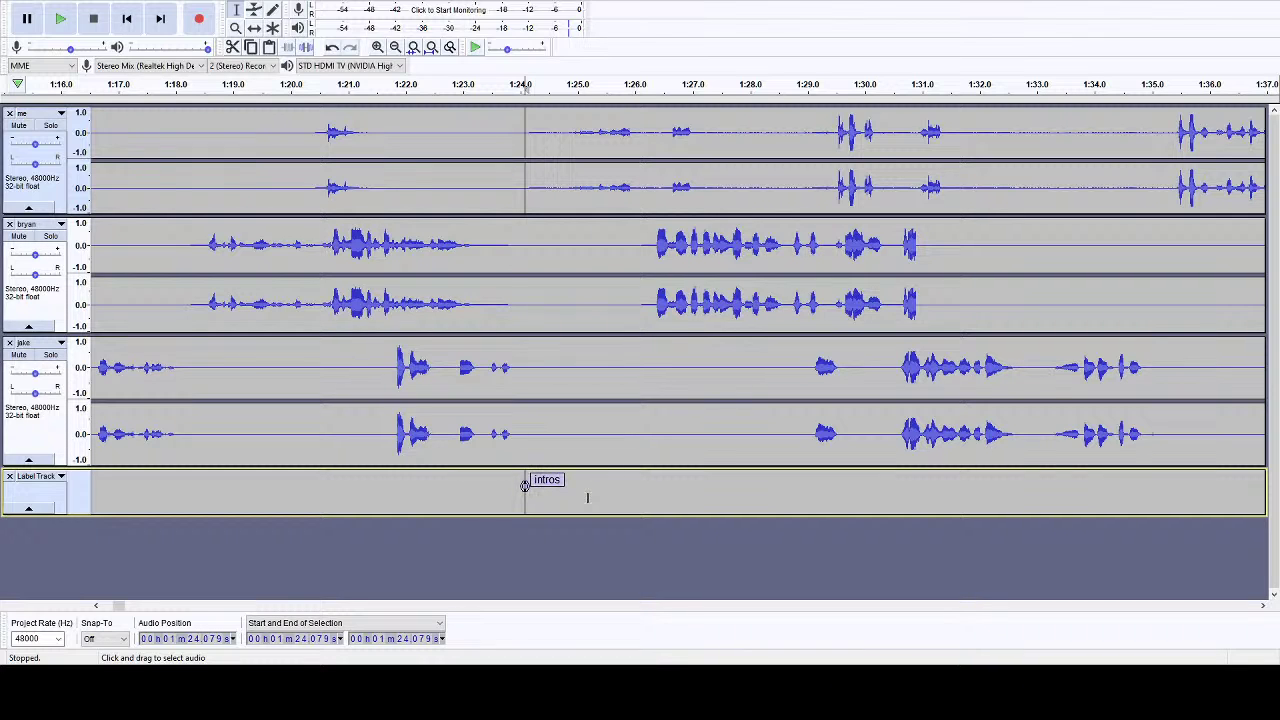
- Listen from about 1:23.0 and silence the first track at about 1:23.8–1:29.4
{"action": "left_click", "coordinate": [462, 88]}
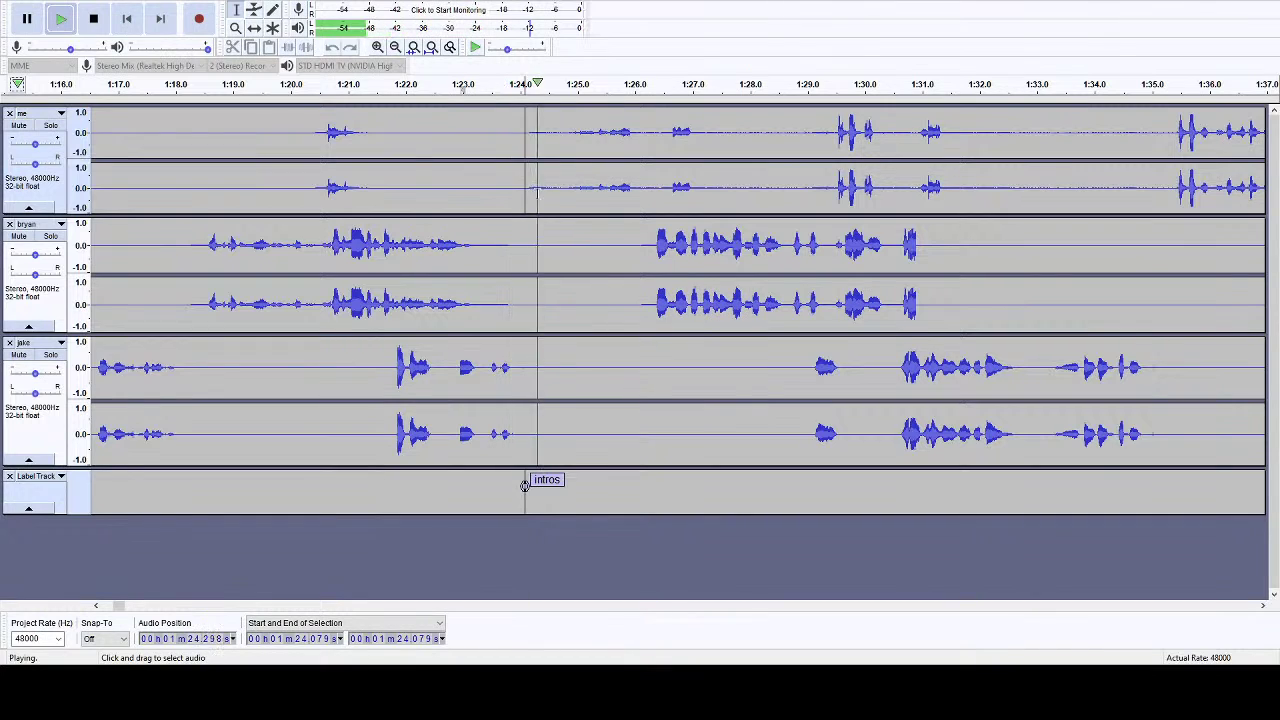
{"action": "left_click_drag", "start_coordinate": [518, 184], "coordinate": [831, 170]}
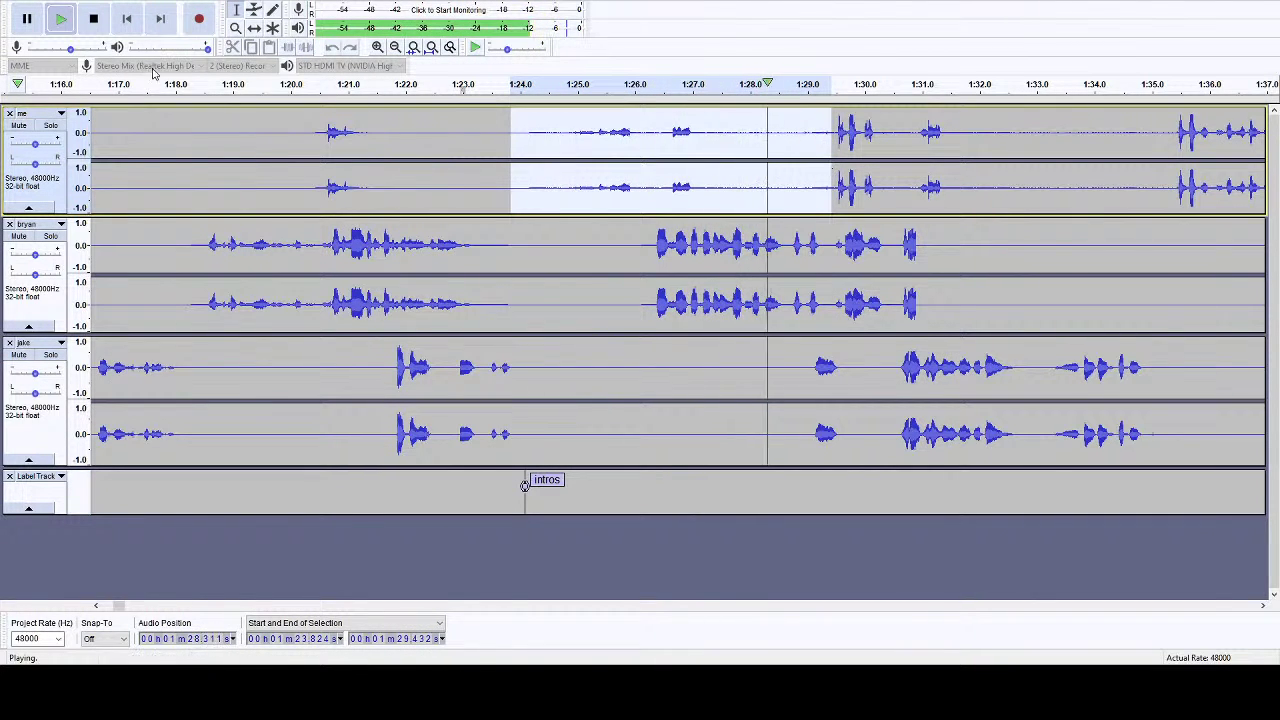
{"action": "left_click", "coordinate": [93, 18]}
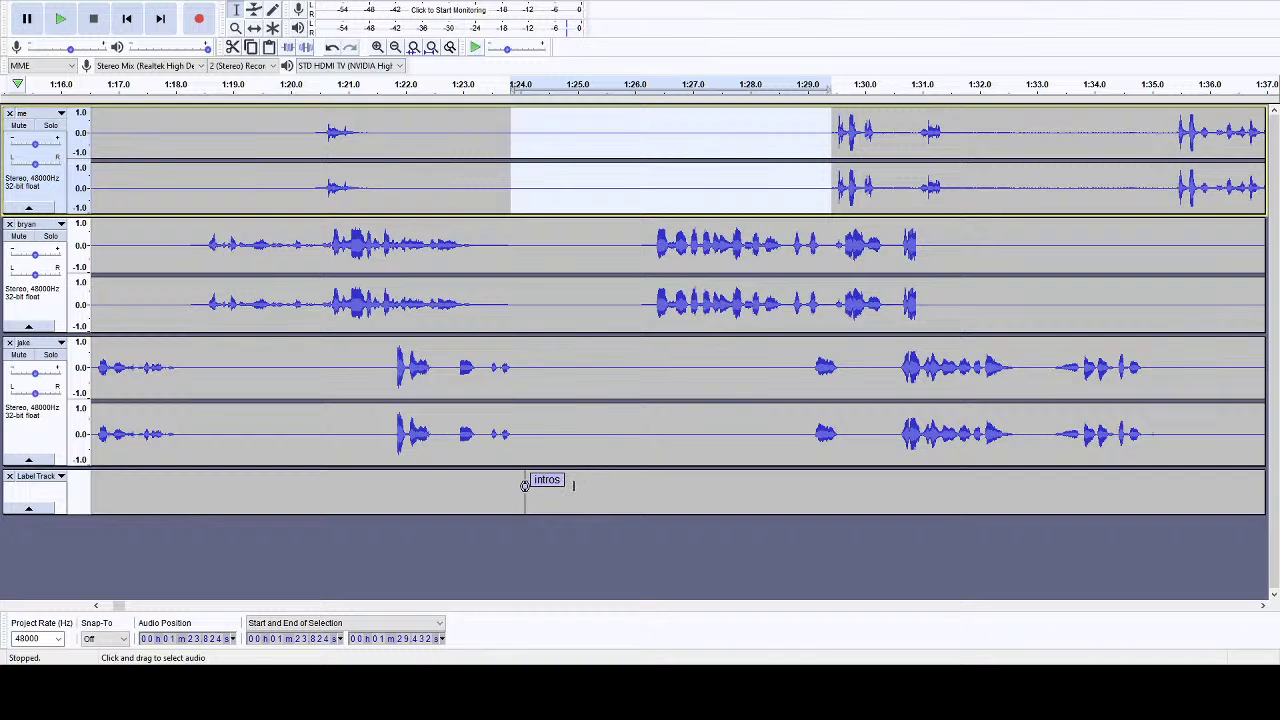
- Select about 1:24.9–2:11.5 across all tracks, including the label track, while listening from about 1:29.5
{"action": "left_click_drag", "start_coordinate": [574, 486], "coordinate": [786, 195]}
{"action": "key", "text": "space"}
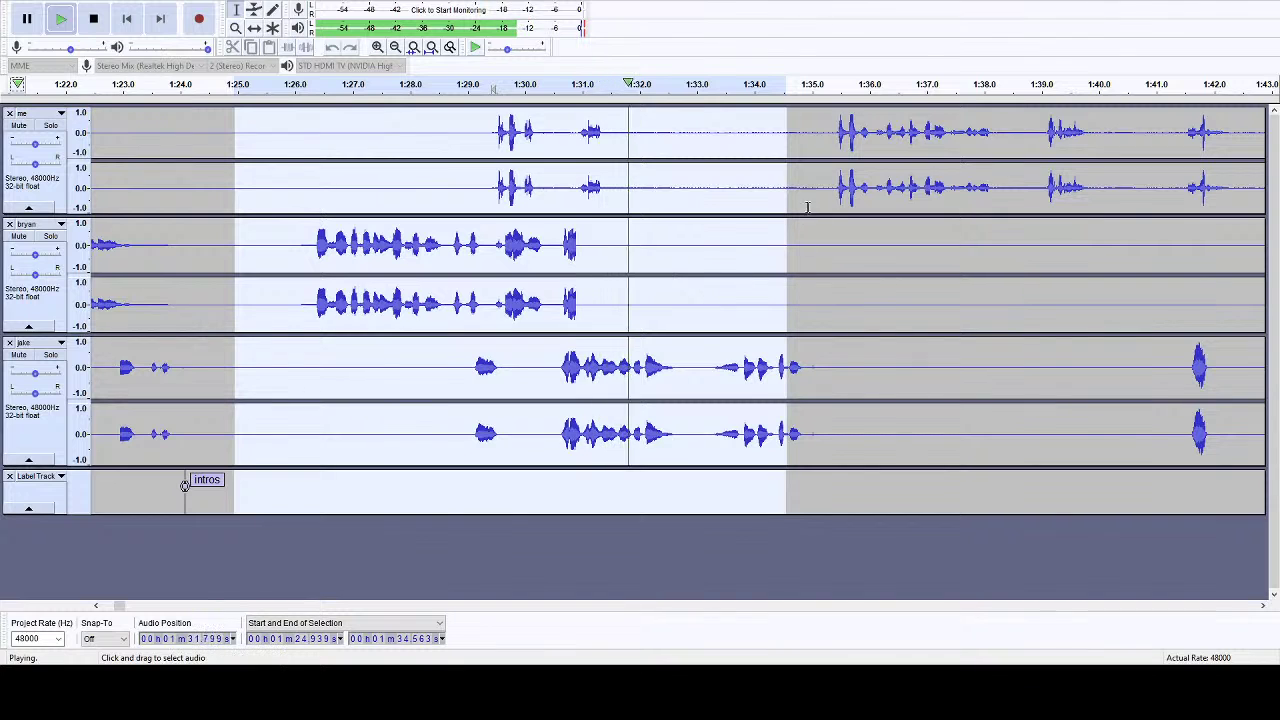
{"action": "left_click_drag", "start_coordinate": [788, 177], "coordinate": [788, 335]}
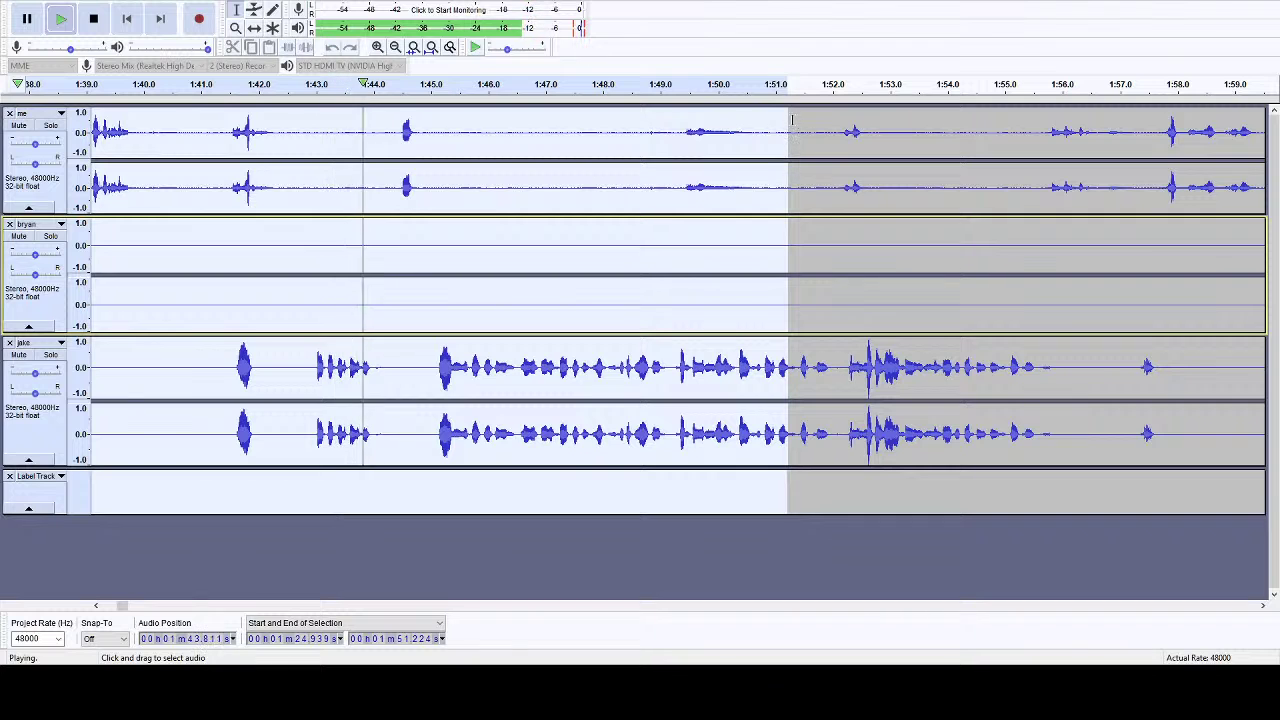
{"action": "left_click_drag", "start_coordinate": [786, 123], "coordinate": [946, 205]}
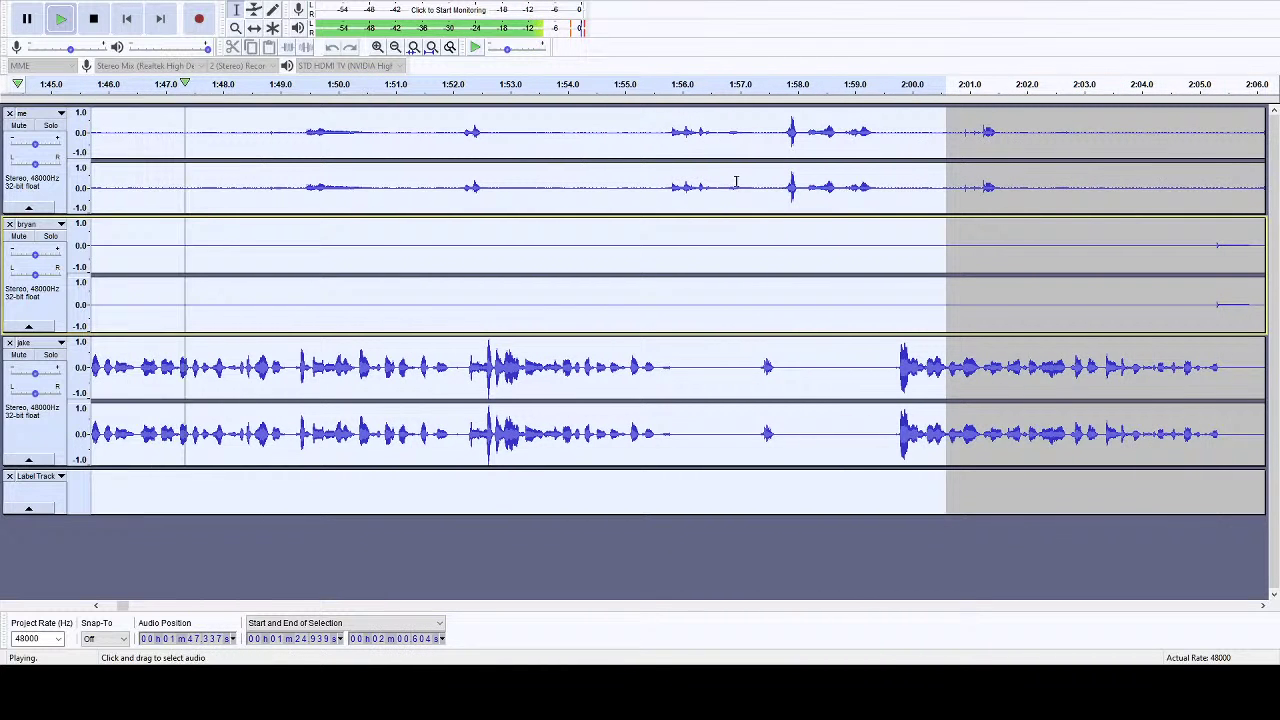
{"action": "left_click", "coordinate": [612, 95]}
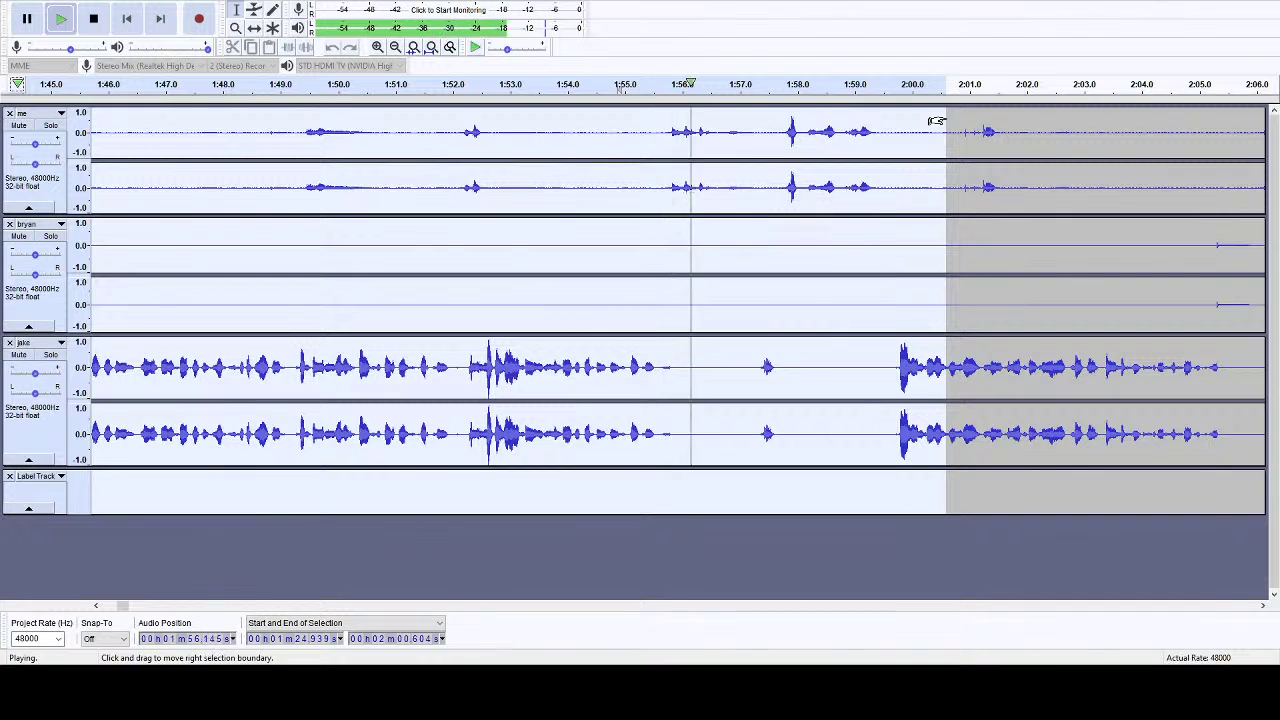
{"action": "left_click_drag", "start_coordinate": [936, 121], "coordinate": [874, 240]}
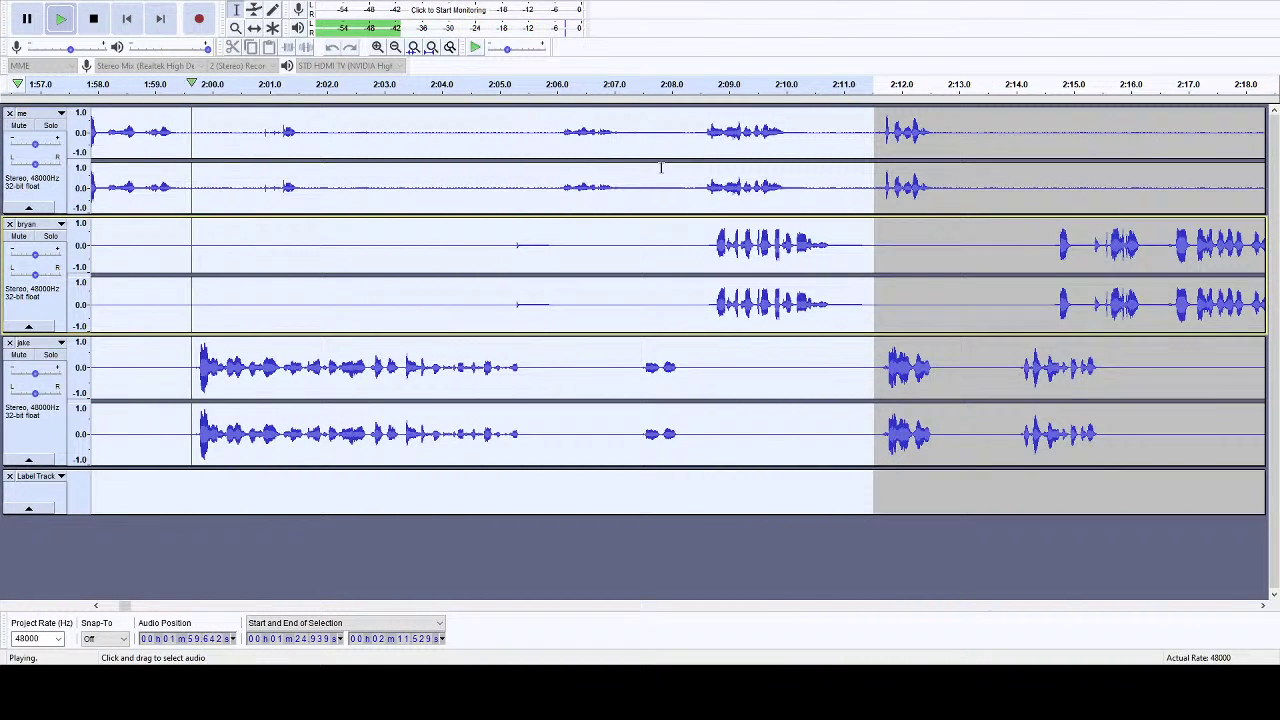
{"action": "left_click", "coordinate": [570, 95]}
{"action": "key", "text": "space"}
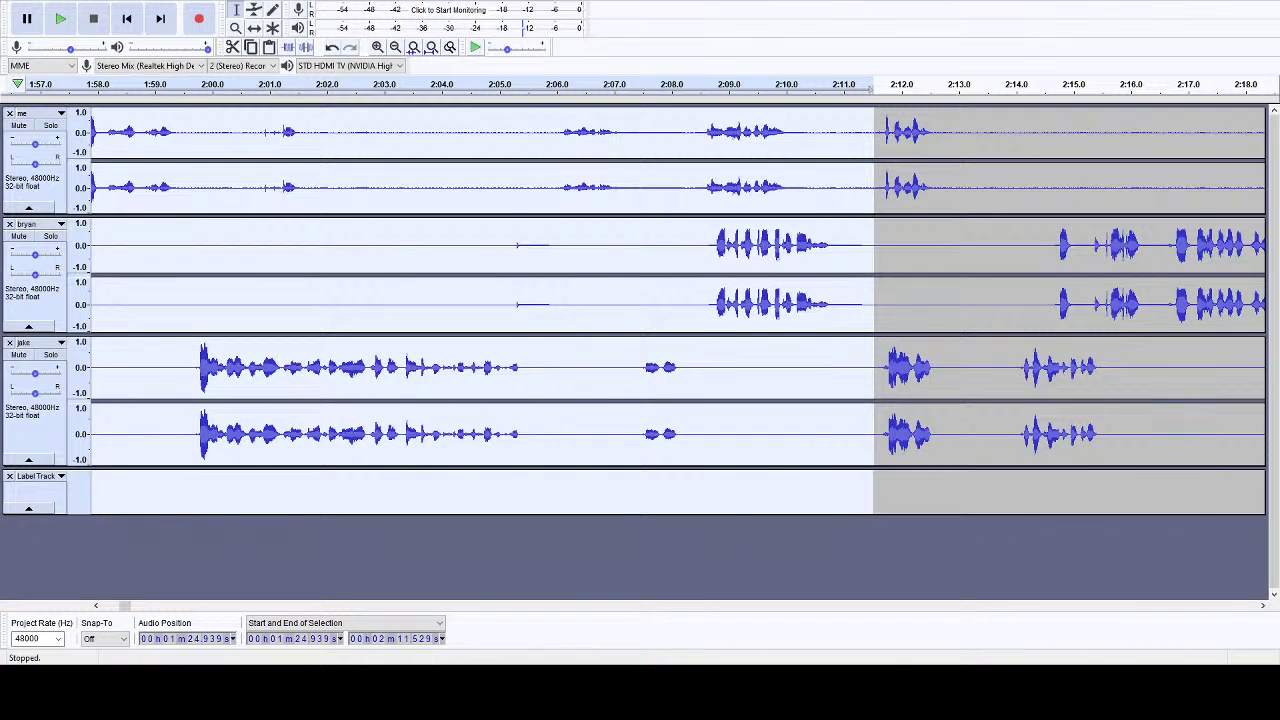
- Extend the end of the selection to about 3:05.4 across all tracks while listening to parts from about 2:06.2 onward
{"action": "left_click", "coordinate": [568, 95]}
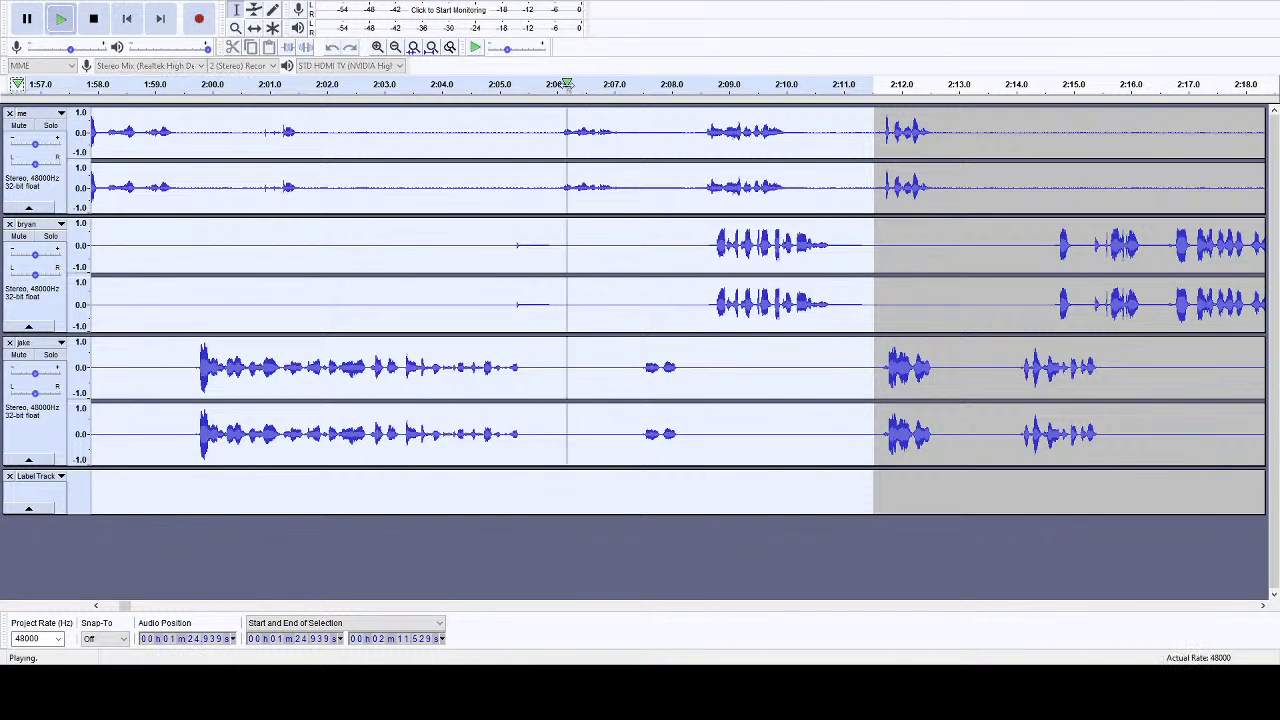
{"action": "left_click_drag", "start_coordinate": [878, 125], "coordinate": [825, 300]}
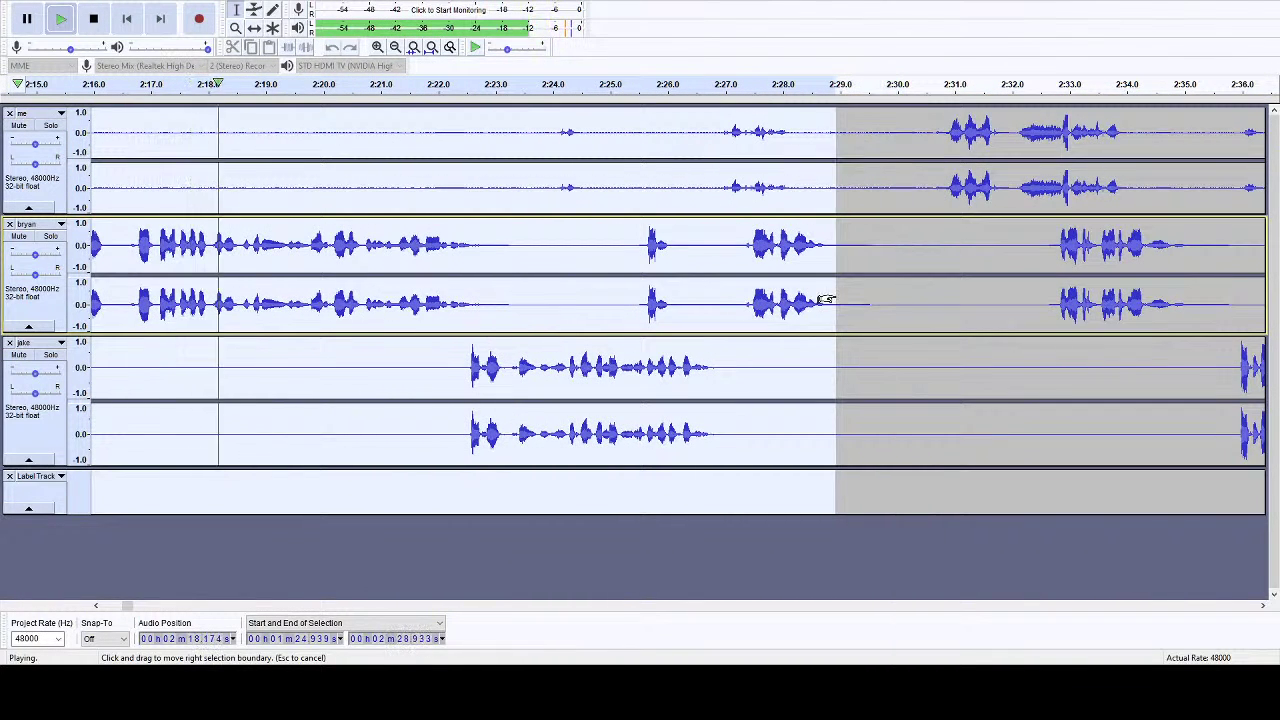
{"action": "left_click", "coordinate": [515, 88]}
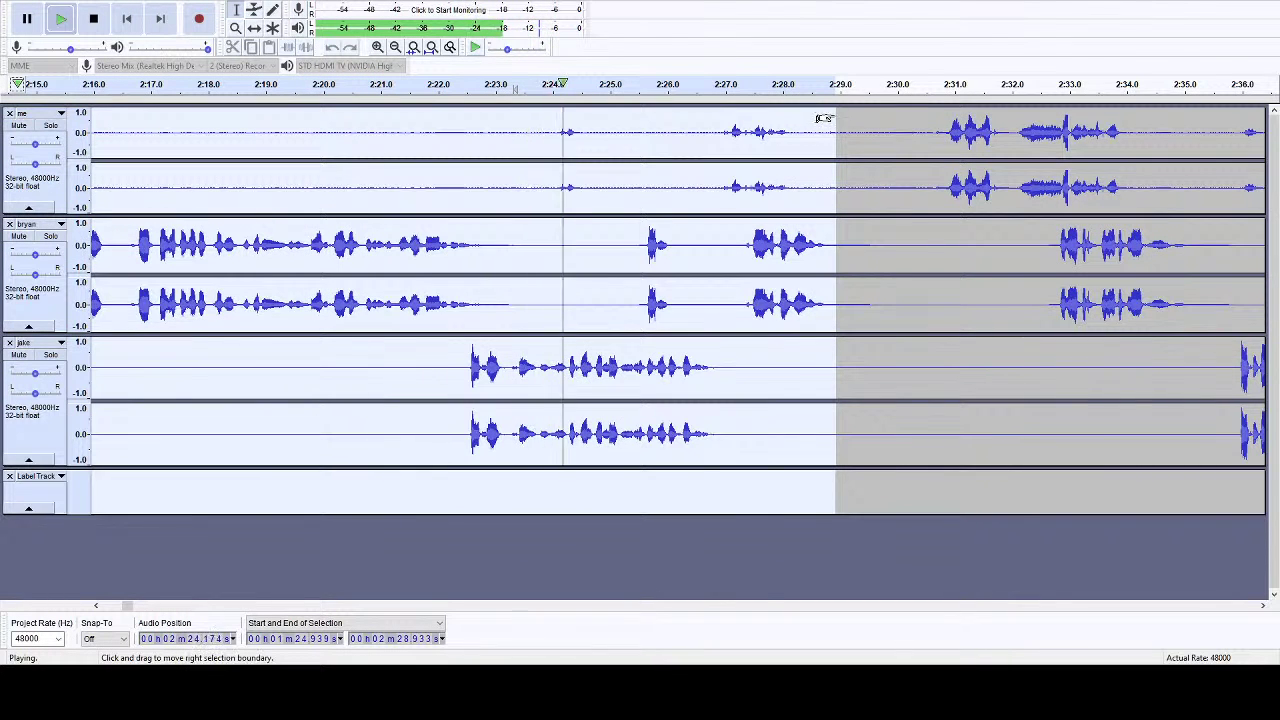
{"action": "left_click_drag", "start_coordinate": [823, 118], "coordinate": [806, 277]}
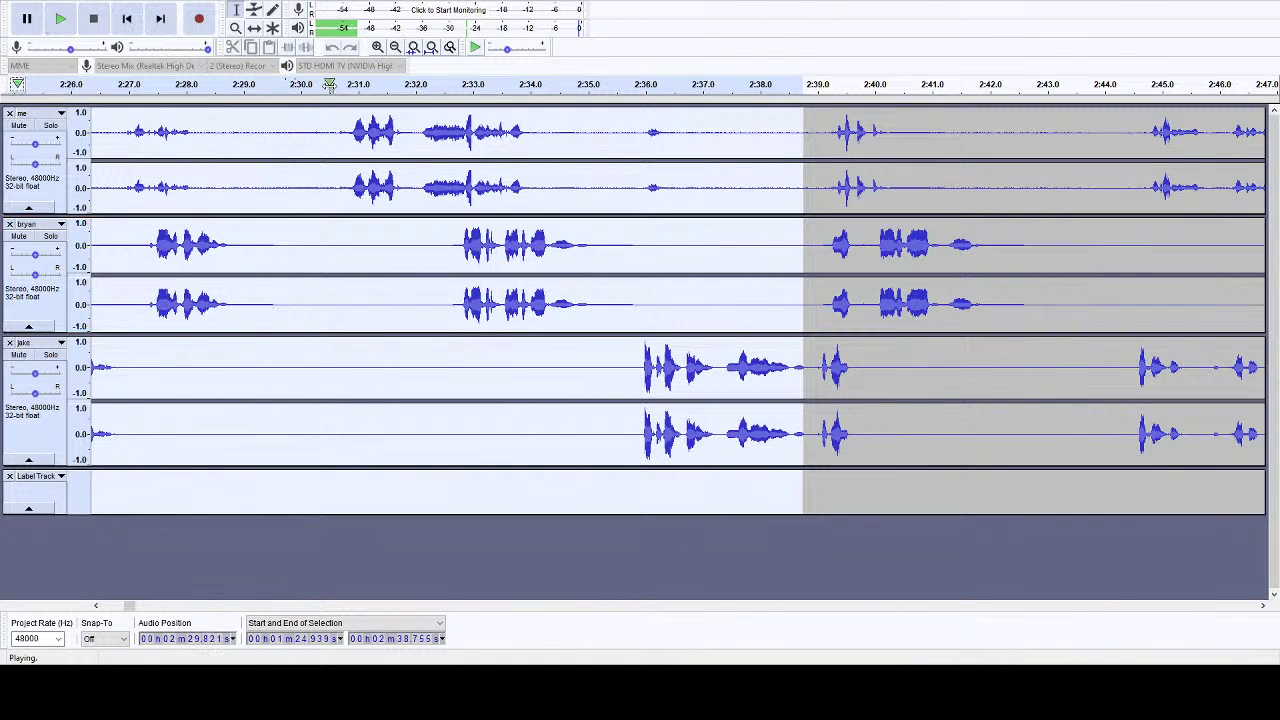
{"action": "left_click_drag", "start_coordinate": [802, 121], "coordinate": [870, 395]}
{"action": "left_click", "coordinate": [553, 85]}
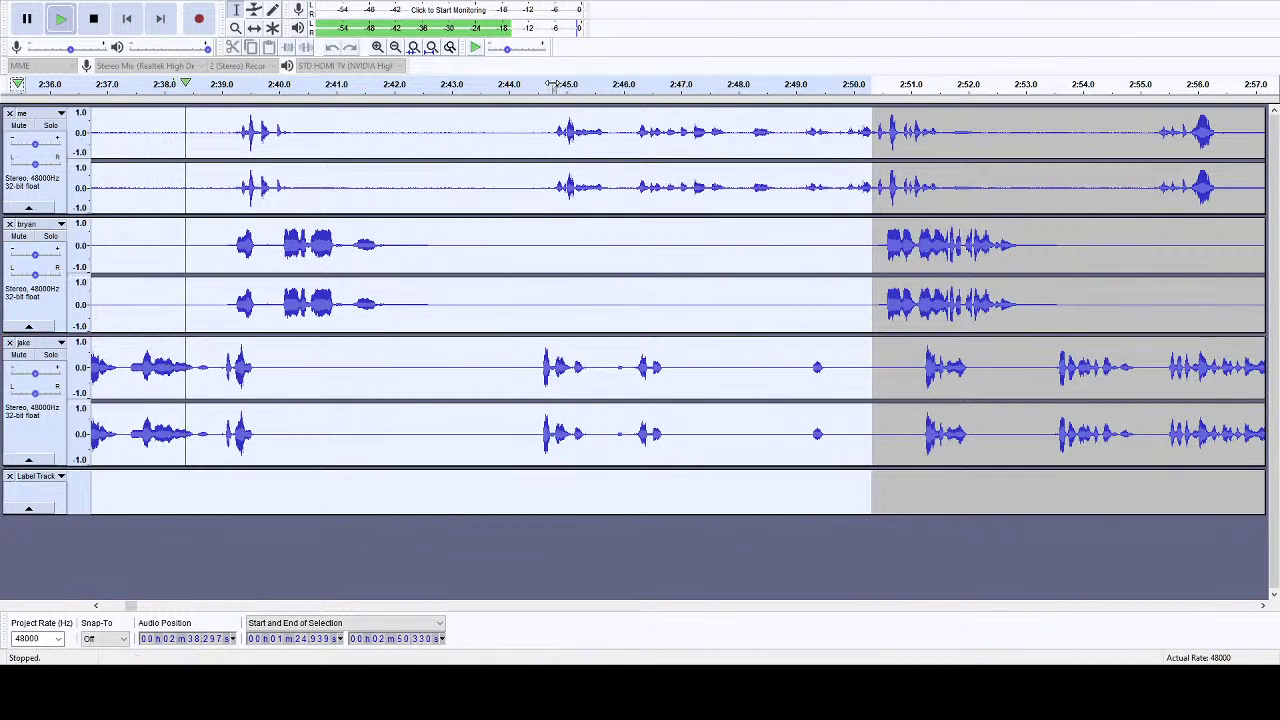
{"action": "left_click_drag", "start_coordinate": [860, 131], "coordinate": [518, 332]}
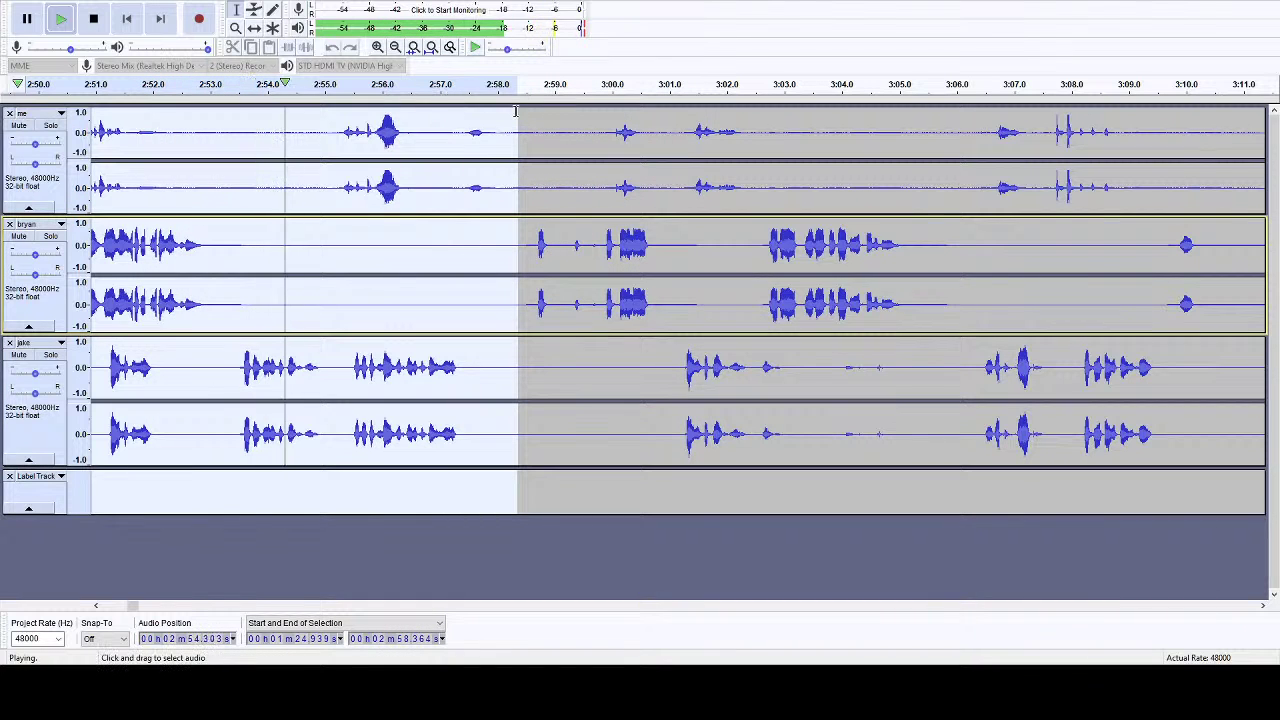
{"action": "left_click_drag", "start_coordinate": [515, 115], "coordinate": [745, 260]}
{"action": "left_click", "coordinate": [93, 18]}
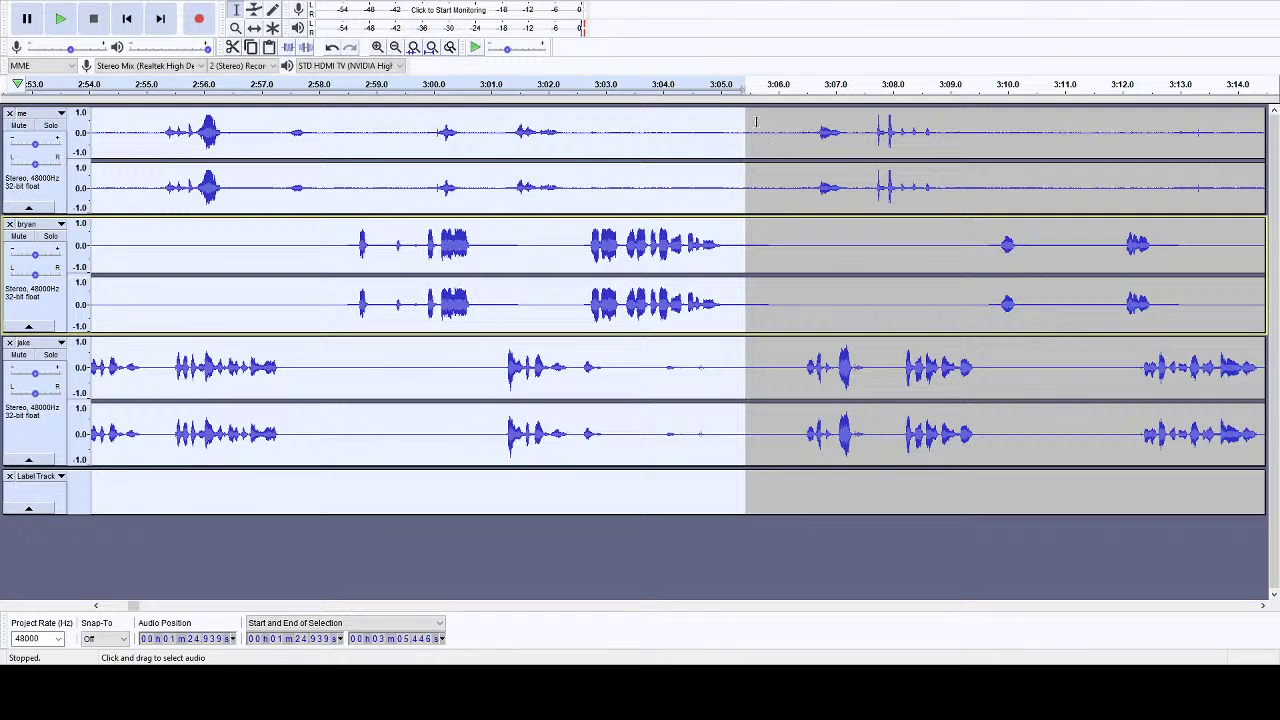
- Extend the end of the selection to about 3:34.5 across all tracks while listening to parts from about 3:02.8 onward
{"action": "left_click_drag", "start_coordinate": [735, 125], "coordinate": [720, 280]}
{"action": "left_click", "coordinate": [335, 100]}
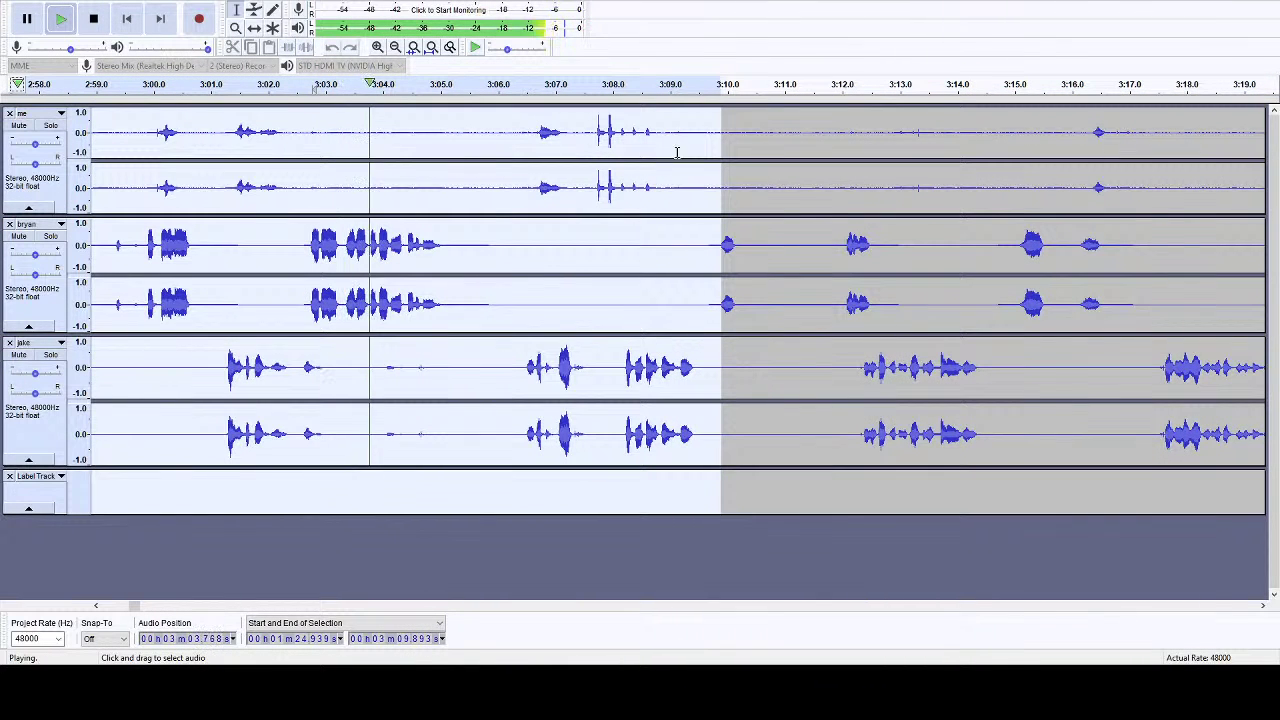
{"action": "left_click_drag", "start_coordinate": [709, 117], "coordinate": [951, 385]}
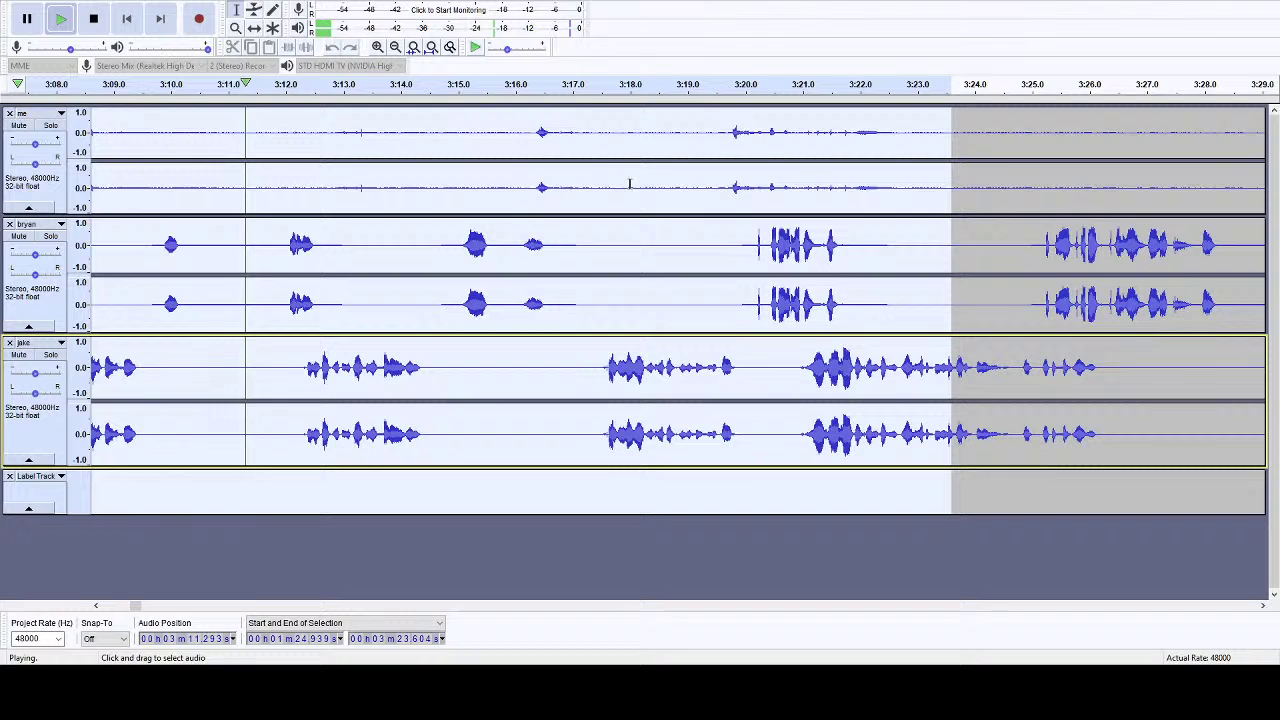
{"action": "left_click", "coordinate": [591, 88]}
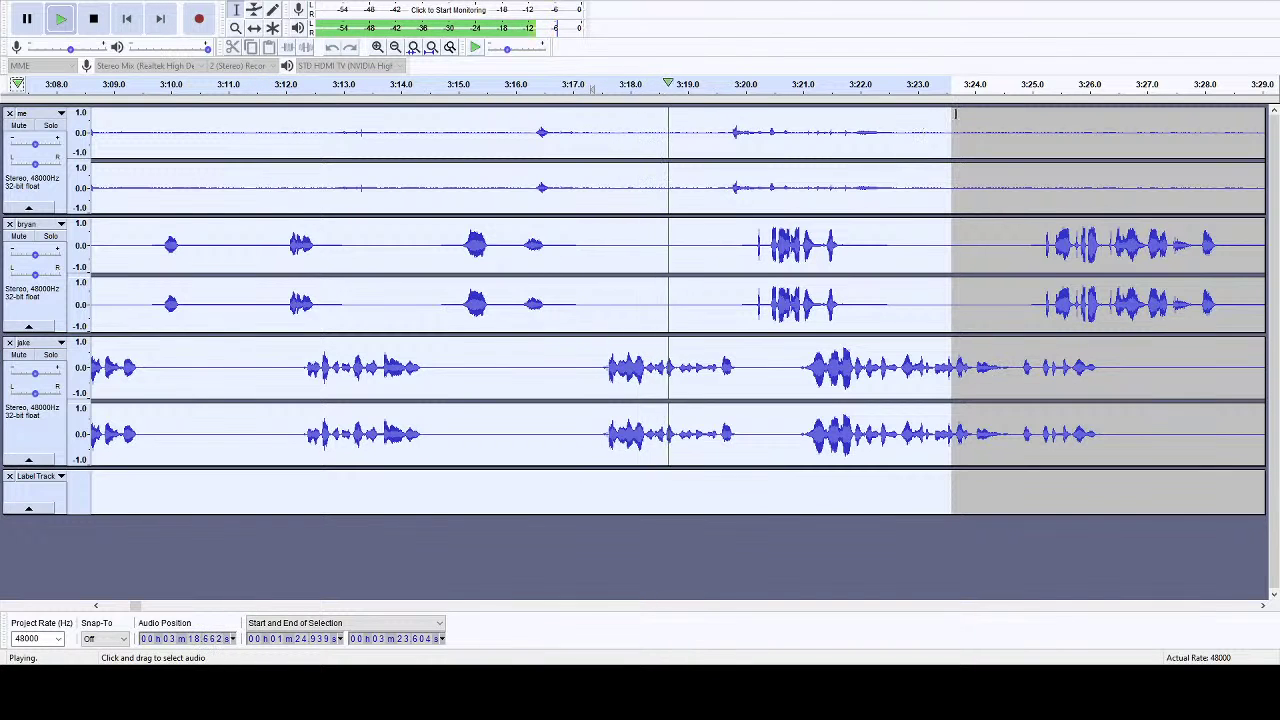
{"action": "left_click_drag", "start_coordinate": [952, 118], "coordinate": [958, 195]}
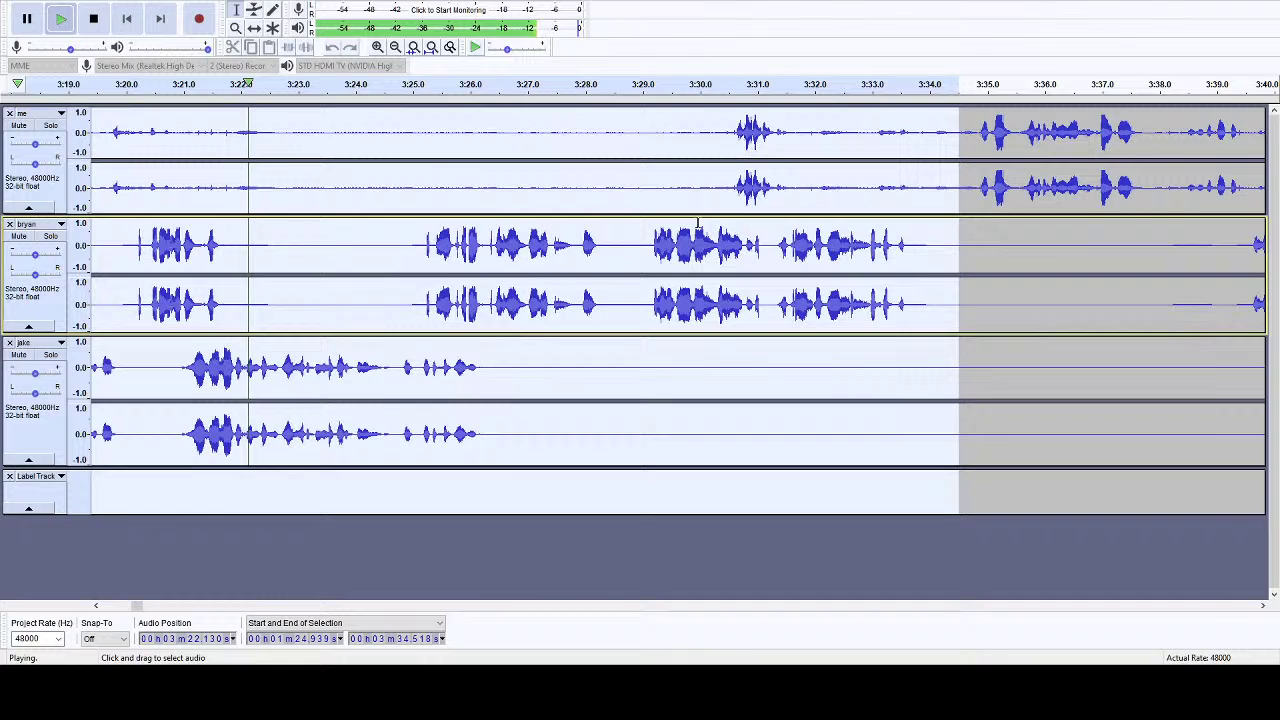
{"action": "left_click", "coordinate": [422, 85]}
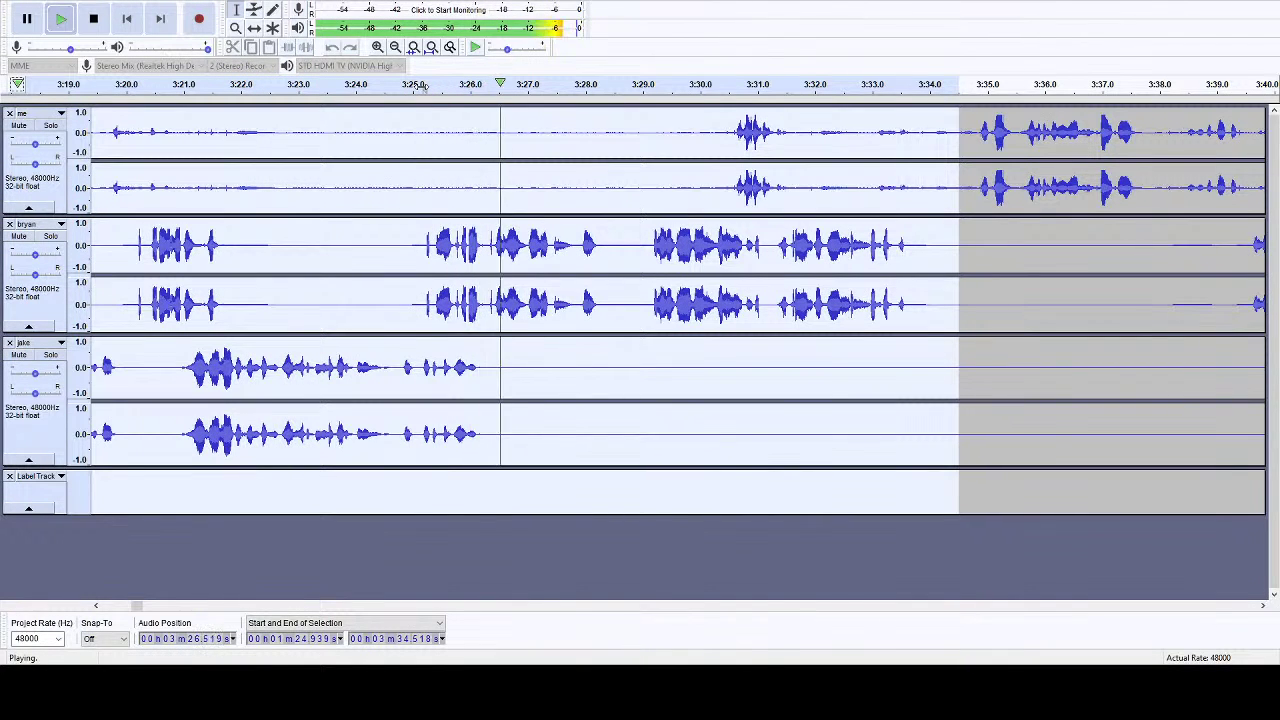
{"action": "left_click", "coordinate": [93, 18]}
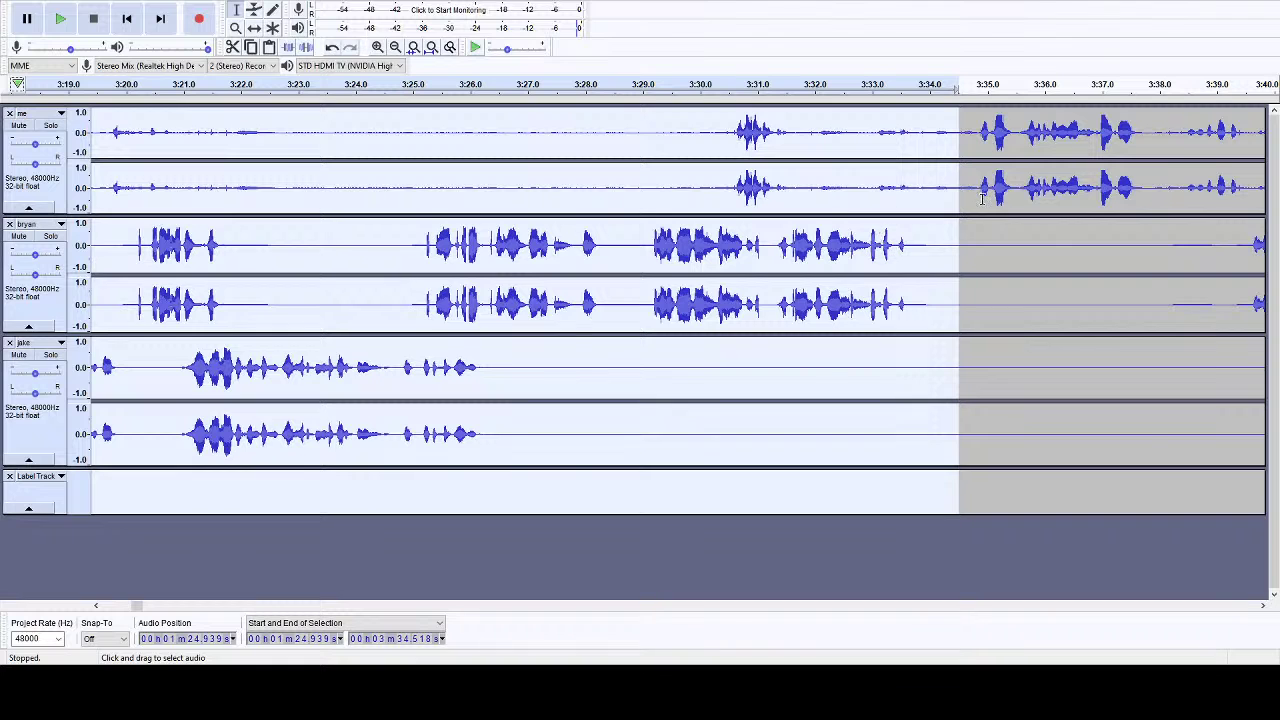
- Extend the end of the selection to about 4:27.5 across all tracks while listening to parts from about 3:29.0 onward
{"action": "left_click_drag", "start_coordinate": [948, 239], "coordinate": [656, 258]}
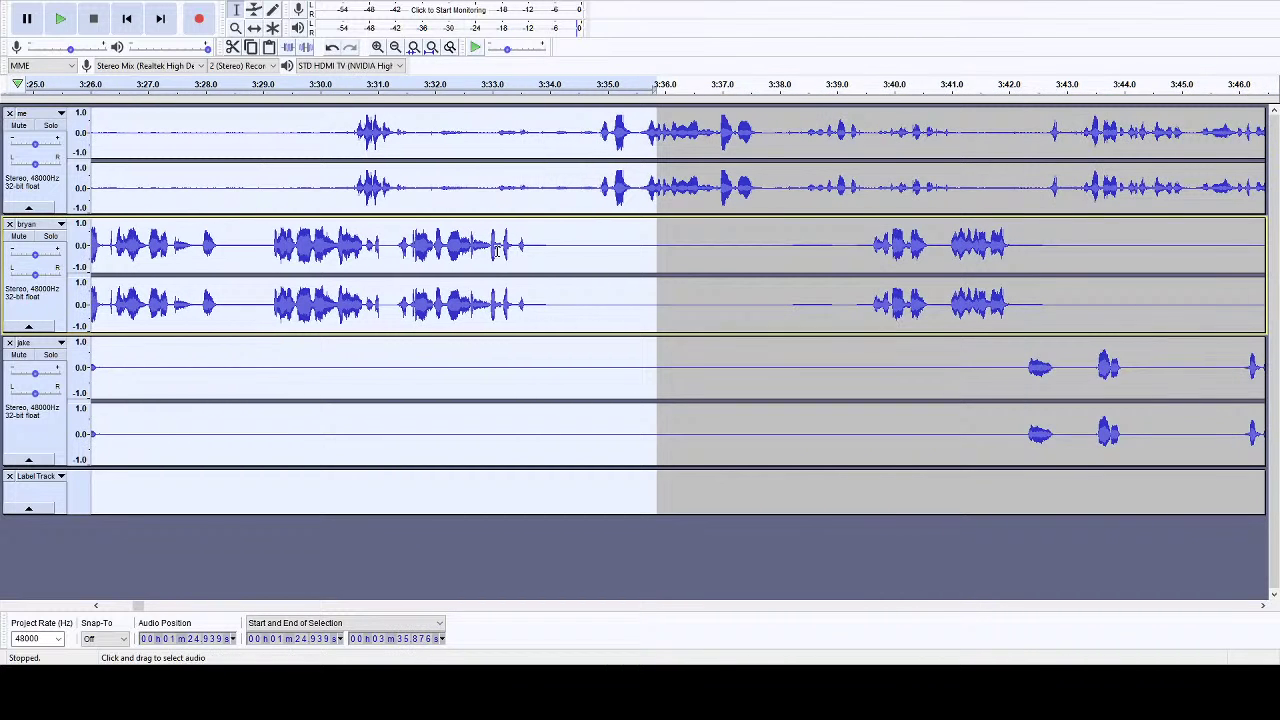
{"action": "left_click", "coordinate": [357, 84]}
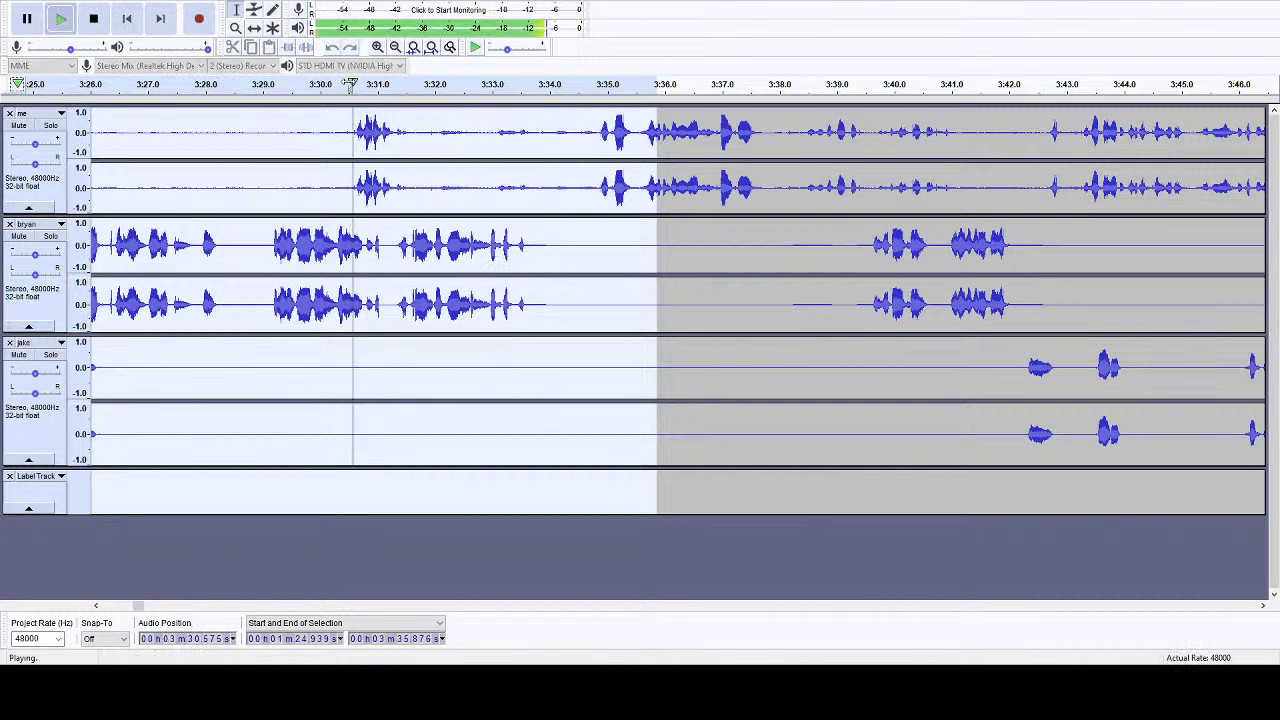
{"action": "left_click", "coordinate": [263, 84]}
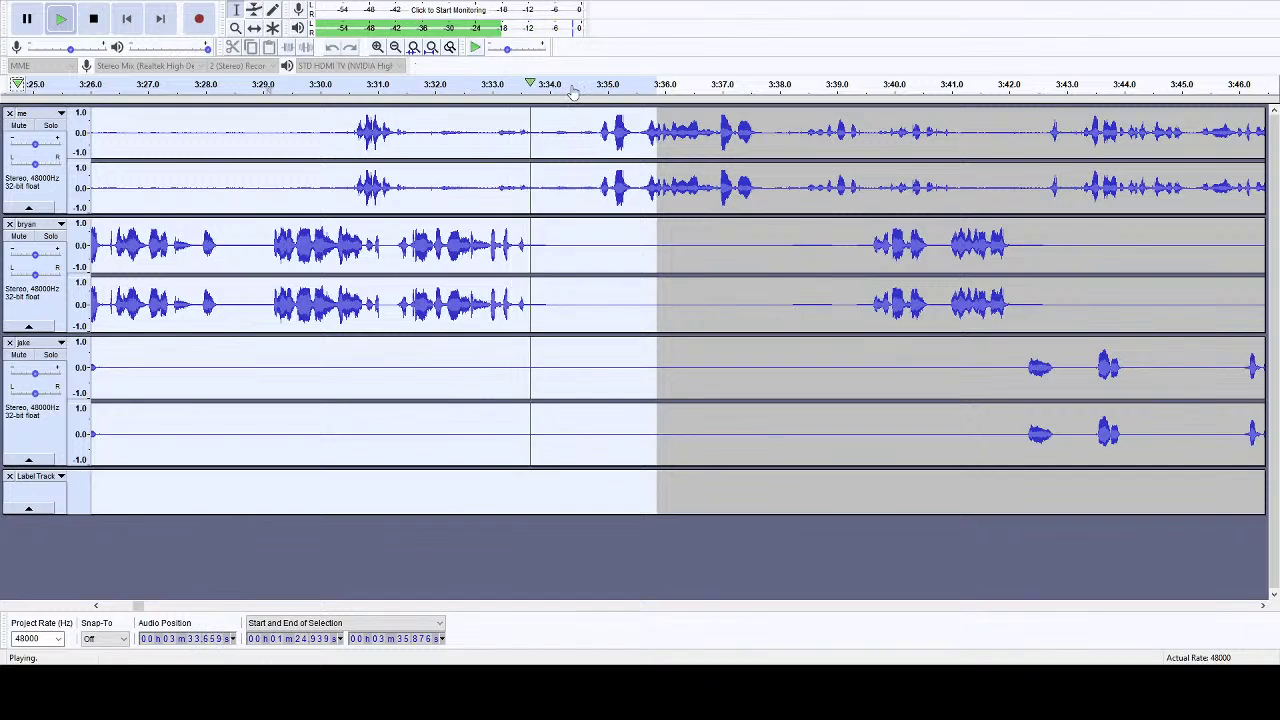
{"action": "left_click", "coordinate": [1262, 606]}
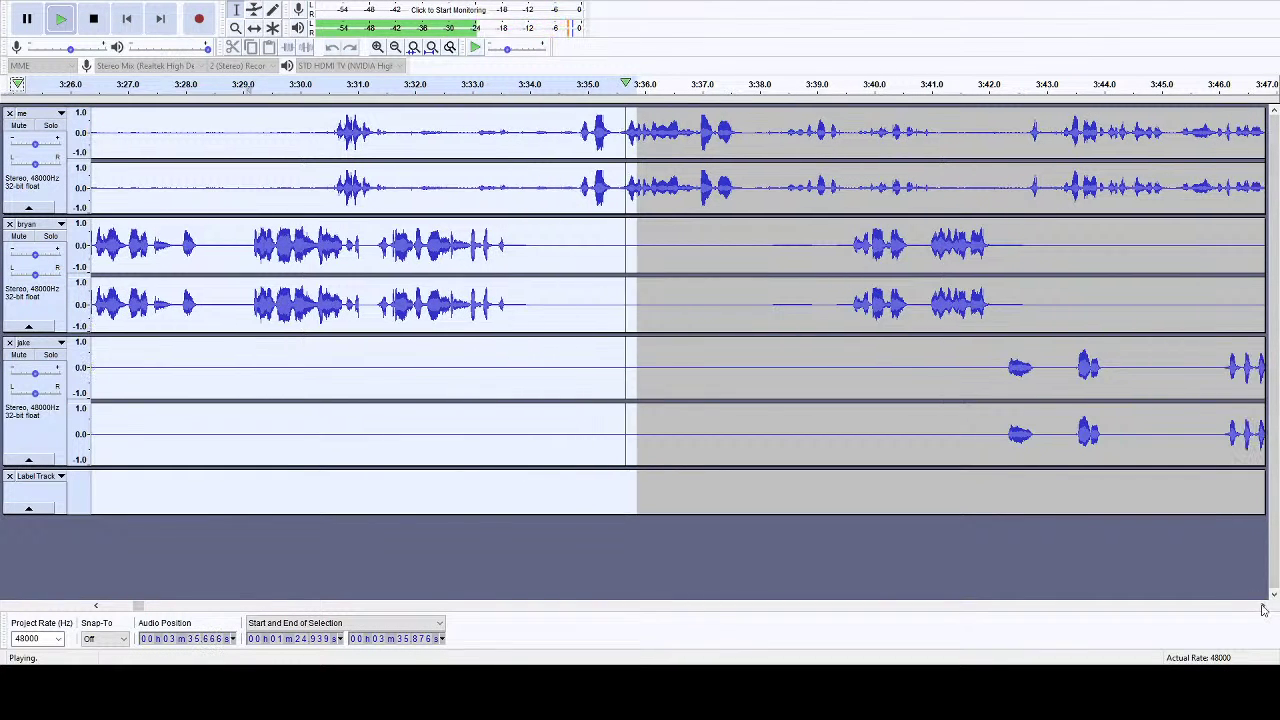
{"action": "left_click", "coordinate": [1263, 607]}
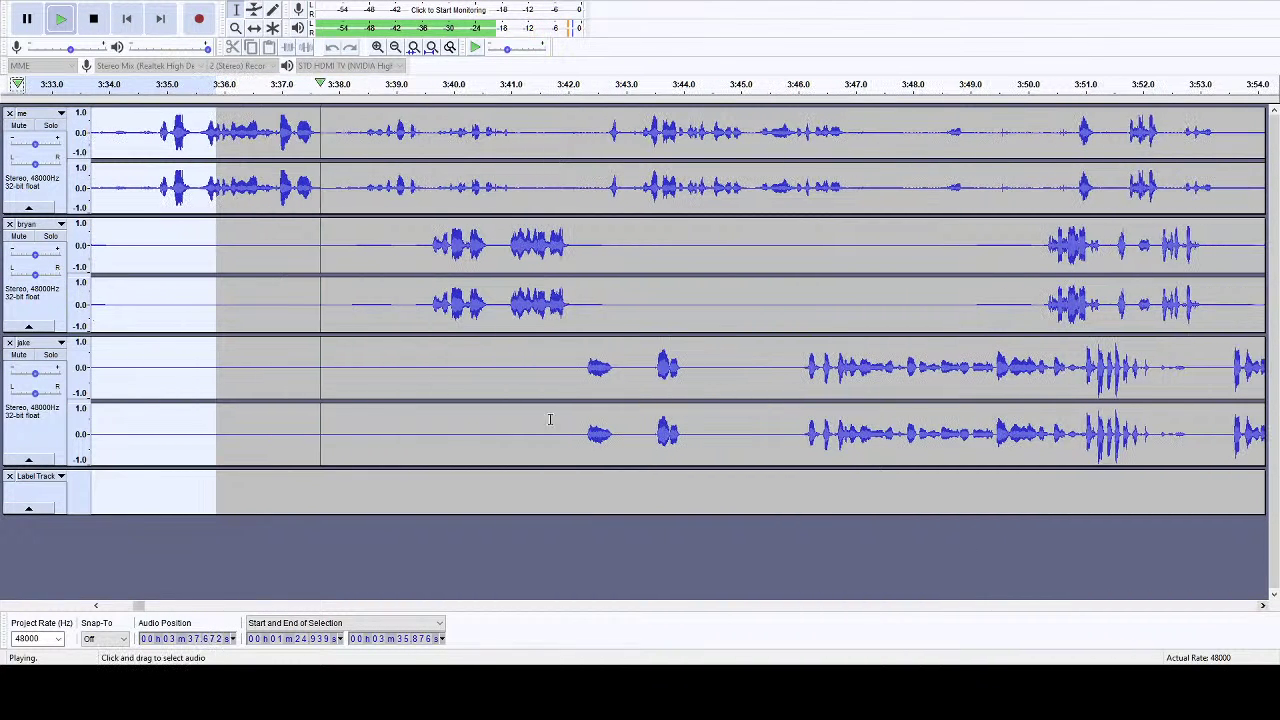
{"action": "left_click_drag", "start_coordinate": [218, 130], "coordinate": [1270, 480]}
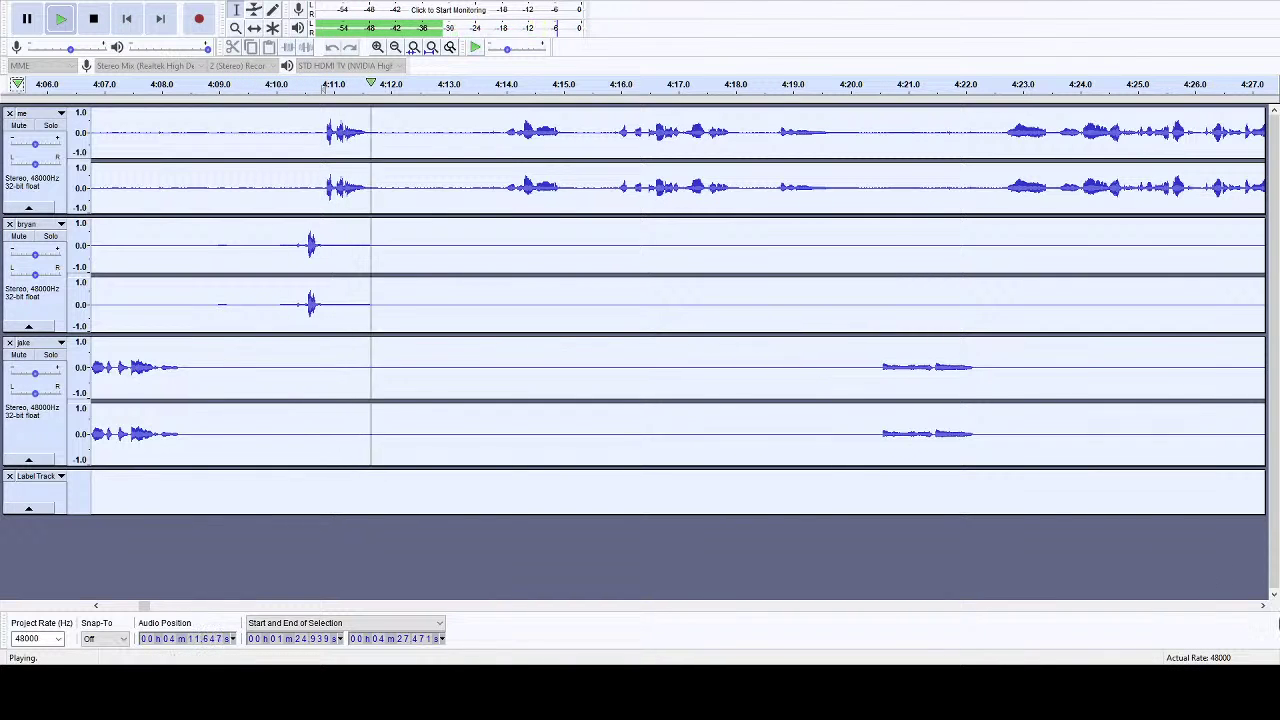
{"action": "left_click", "coordinate": [1262, 605]}
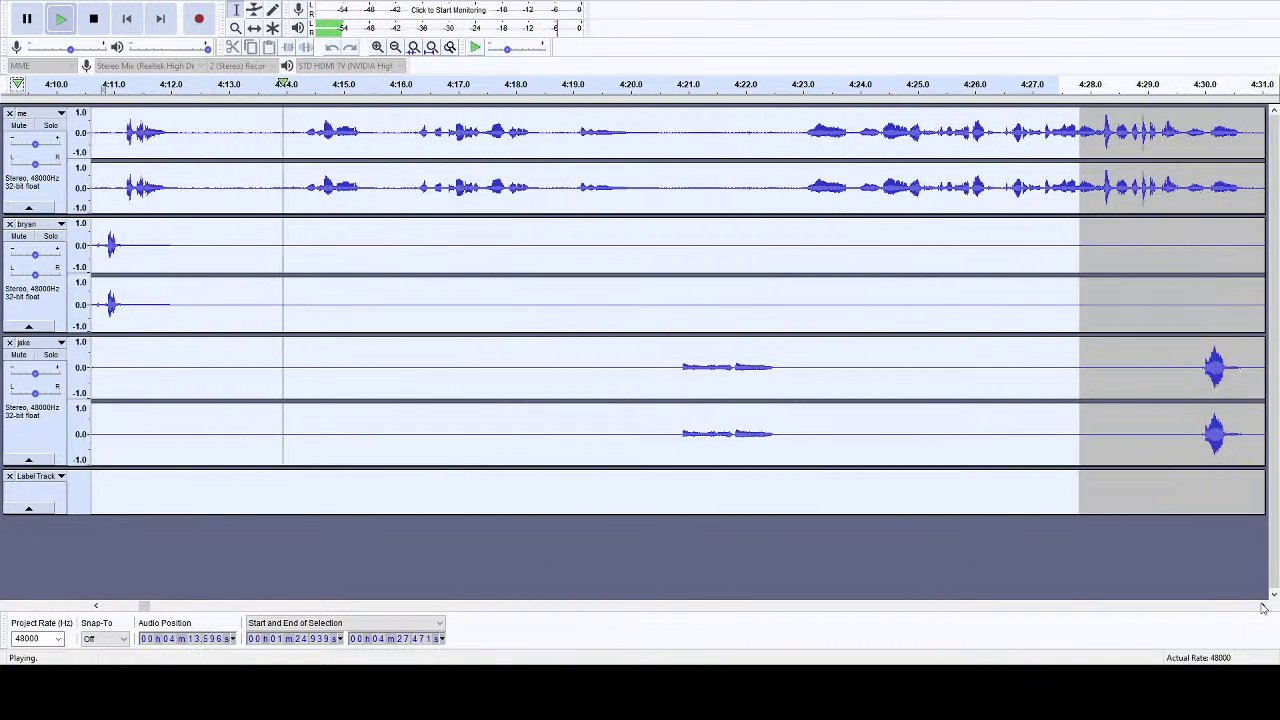
{"action": "left_click", "coordinate": [1262, 605]}
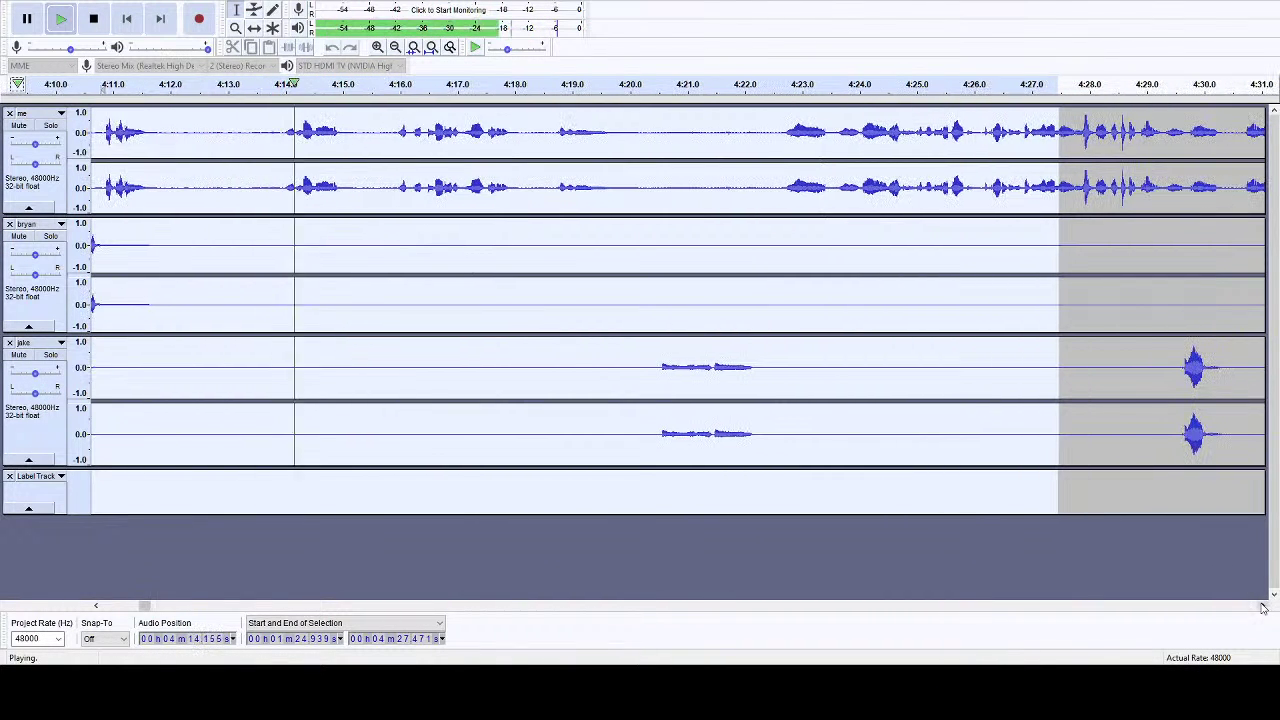
{"action": "left_click", "coordinate": [100, 22]}
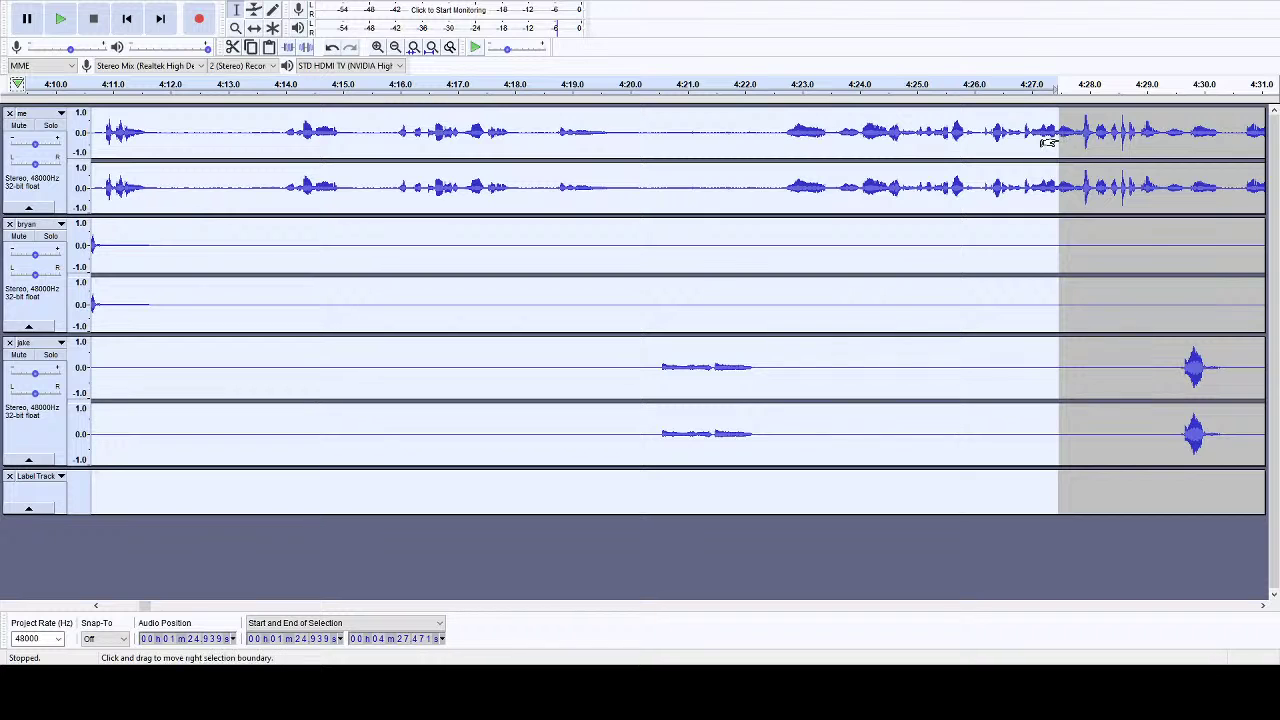
- Pull the selection's end back to about 4:13.6 by ear and delete the passage from about 1:24.9 across all tracks
{"action": "left_click_drag", "start_coordinate": [1057, 141], "coordinate": [262, 178]}
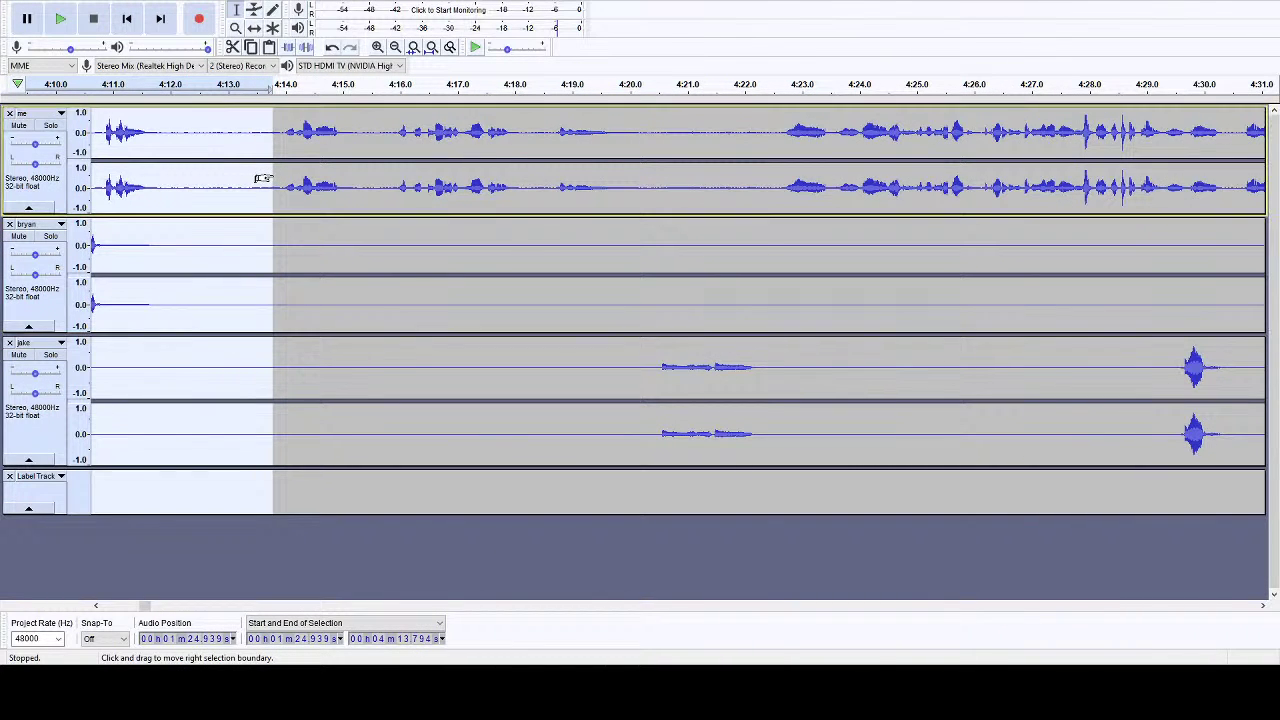
{"action": "left_click", "coordinate": [304, 84]}
{"action": "left_click", "coordinate": [405, 84]}
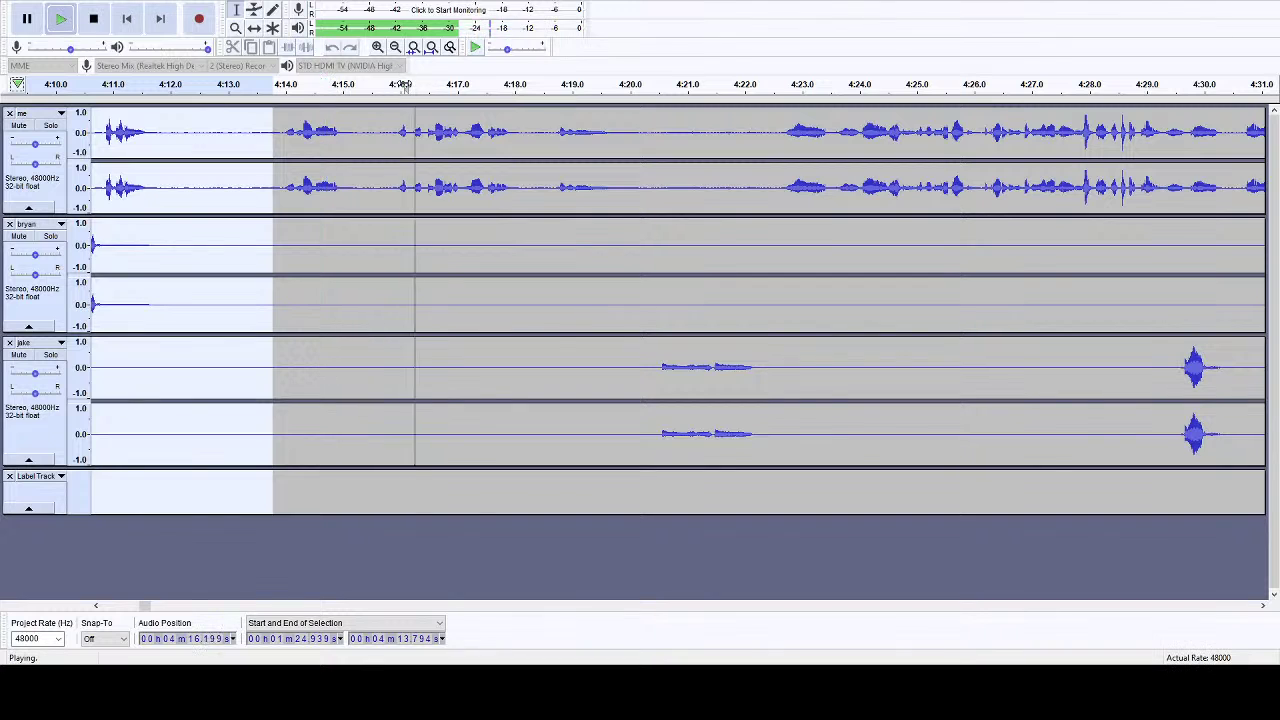
{"action": "left_click", "coordinate": [93, 18]}
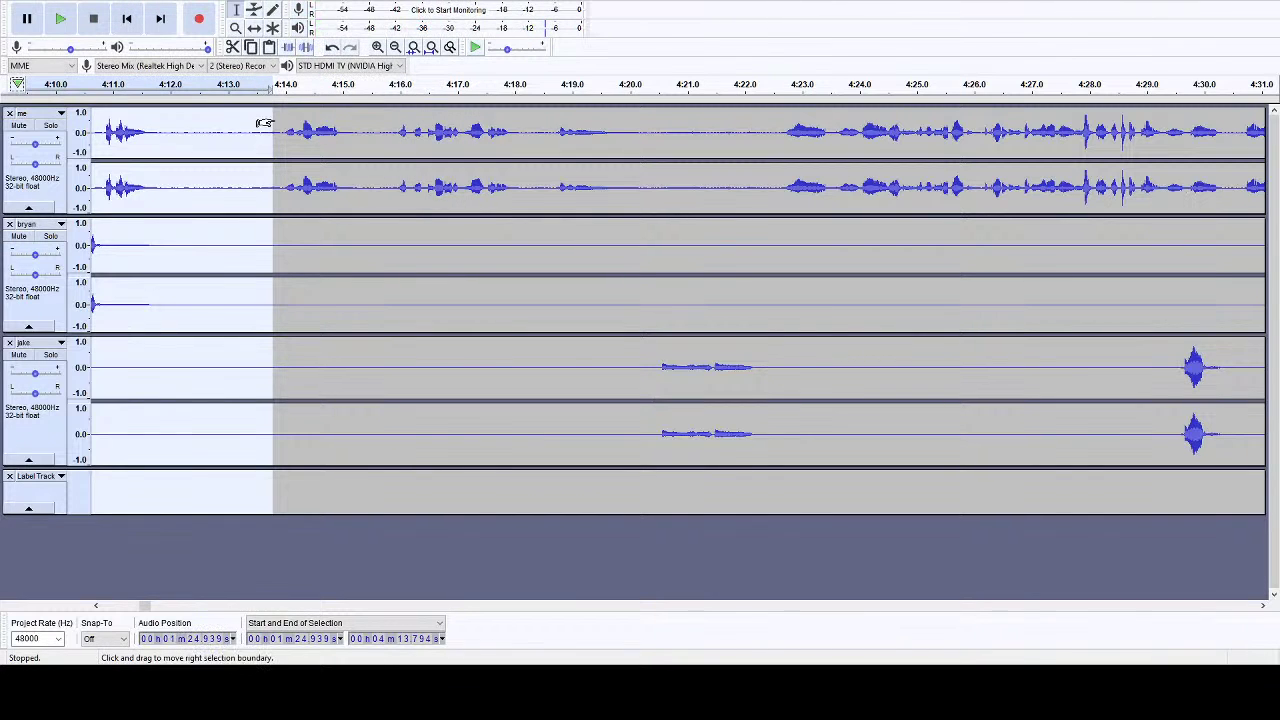
{"action": "left_click_drag", "start_coordinate": [271, 121], "coordinate": [256, 122]}
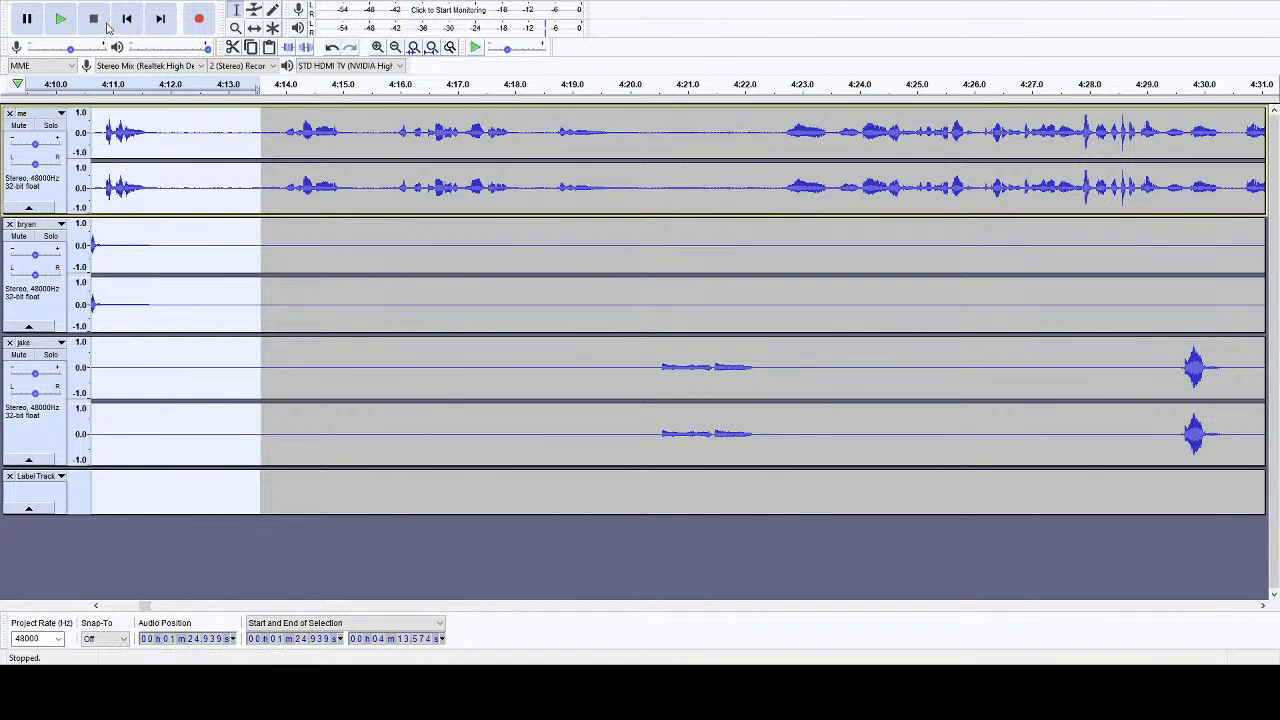
{"action": "key", "text": "Delete"}
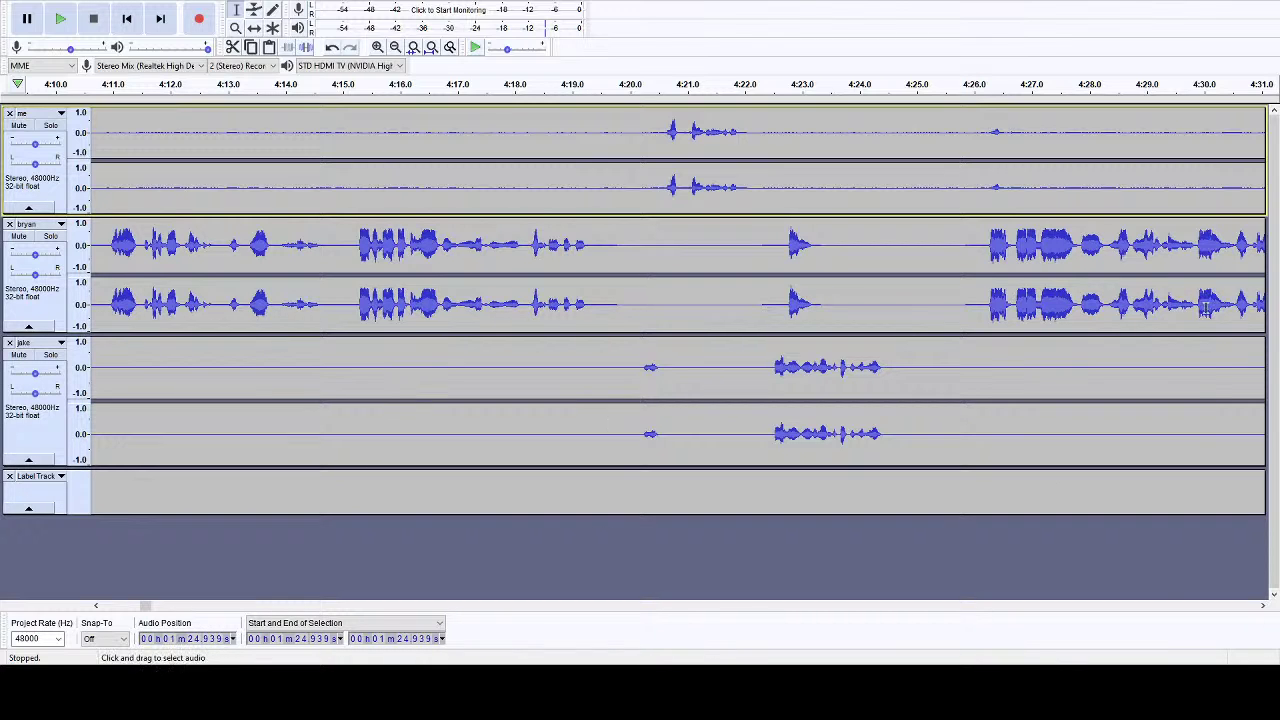
- Select about 3:59.7–4:20.3 on the first track and return to the cut point near the "intros" label
{"action": "left_click_drag", "start_coordinate": [646, 140], "coordinate": [384, 127]}
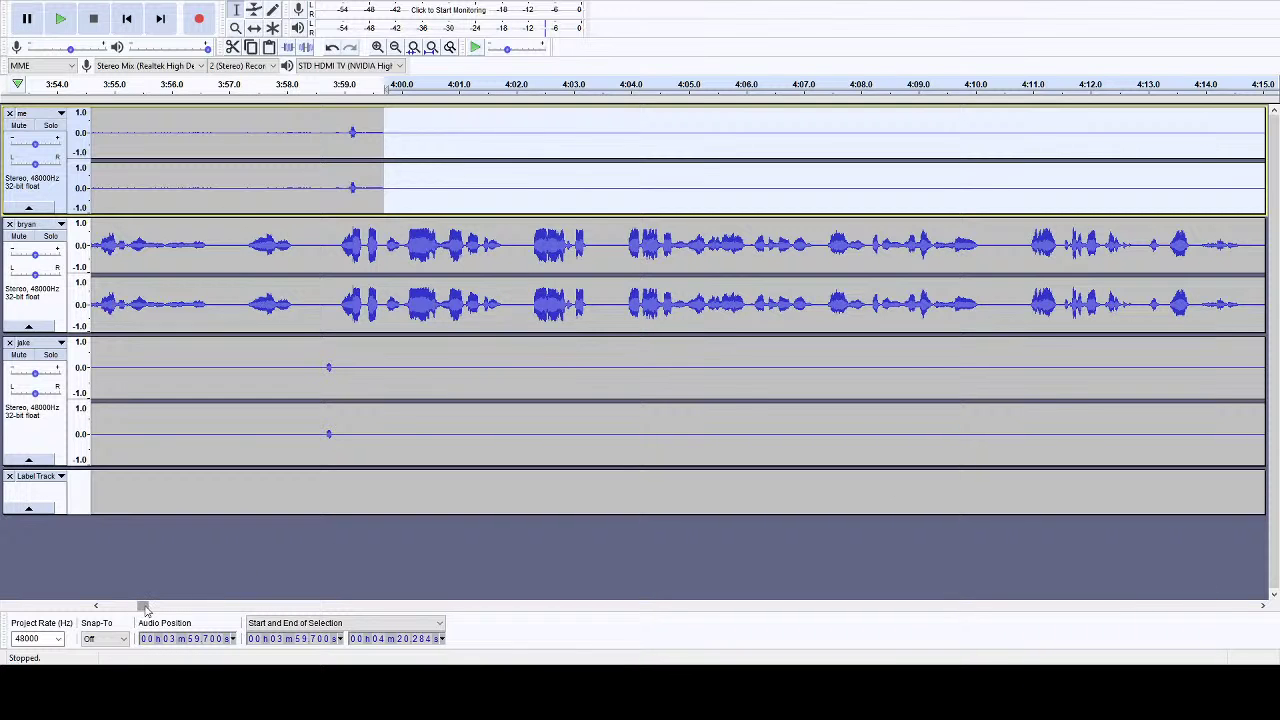
{"action": "left_click_drag", "start_coordinate": [145, 607], "coordinate": [128, 607]}
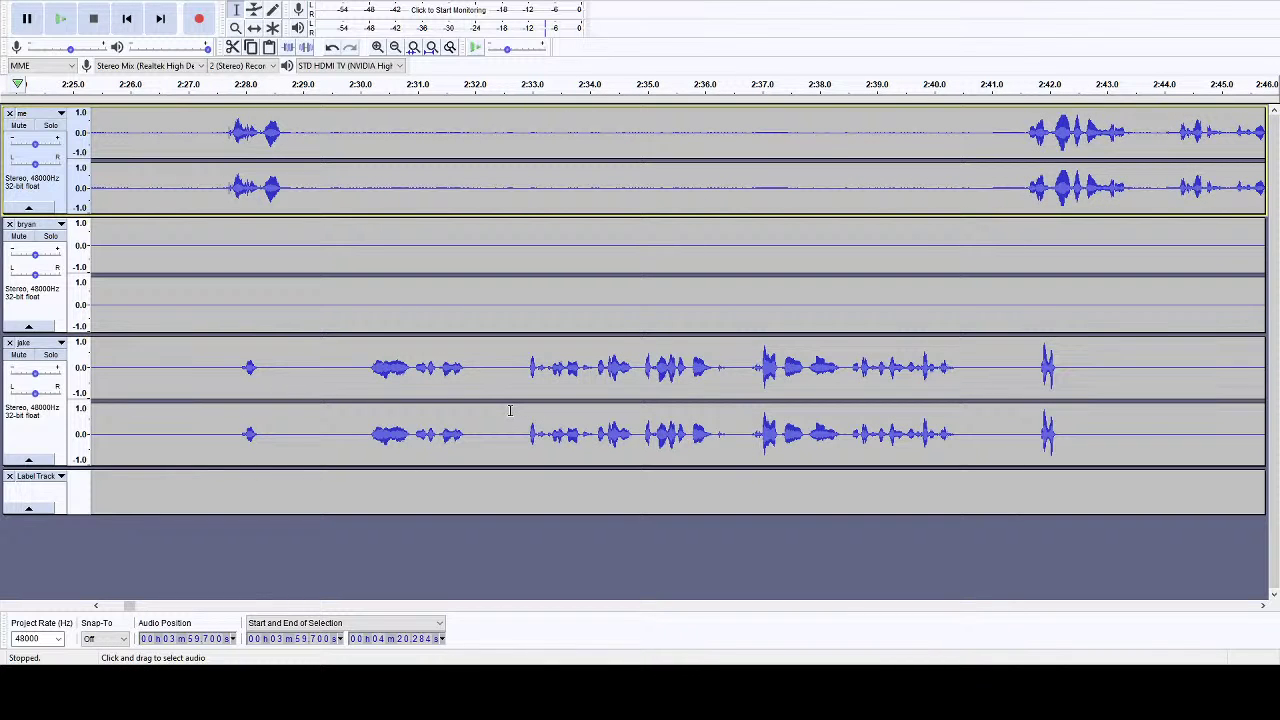
{"action": "left_click_drag", "start_coordinate": [128, 607], "coordinate": [121, 606]}
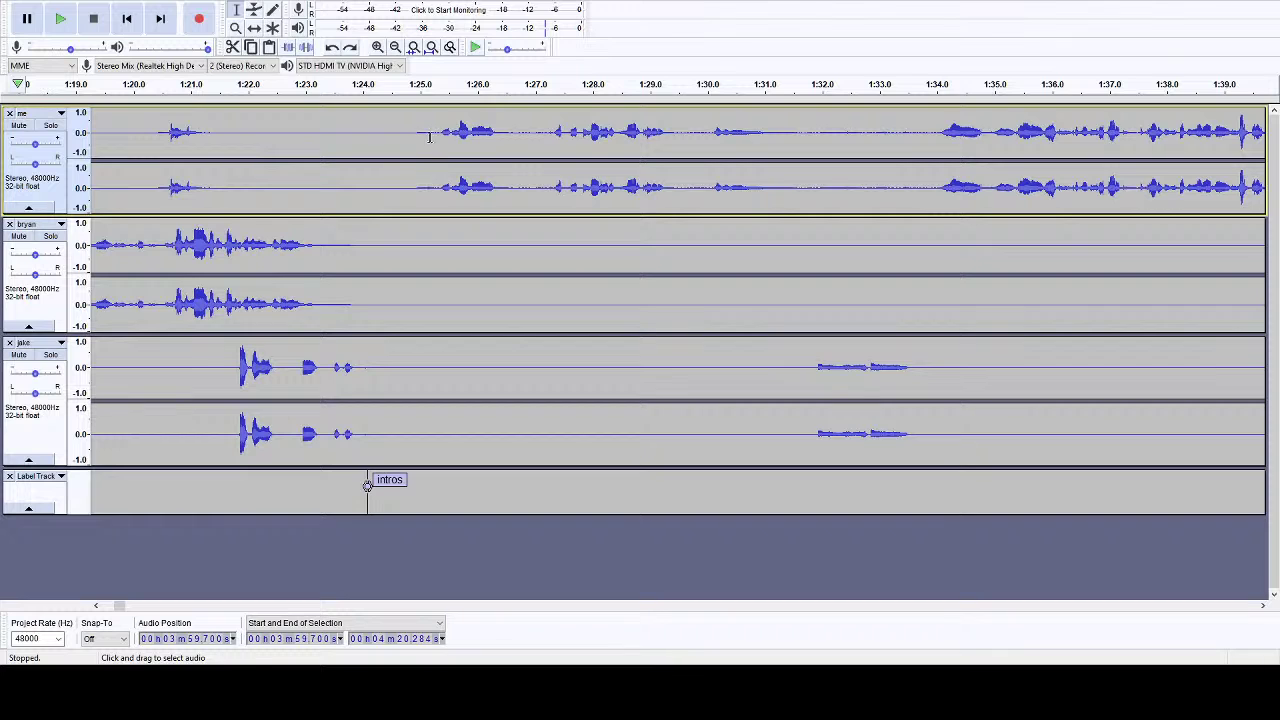
- Add a region label over about 1:24.9–1:29.2 reading "this is the part where th" on the label track
{"action": "left_click_drag", "start_coordinate": [414, 135], "coordinate": [648, 516]}
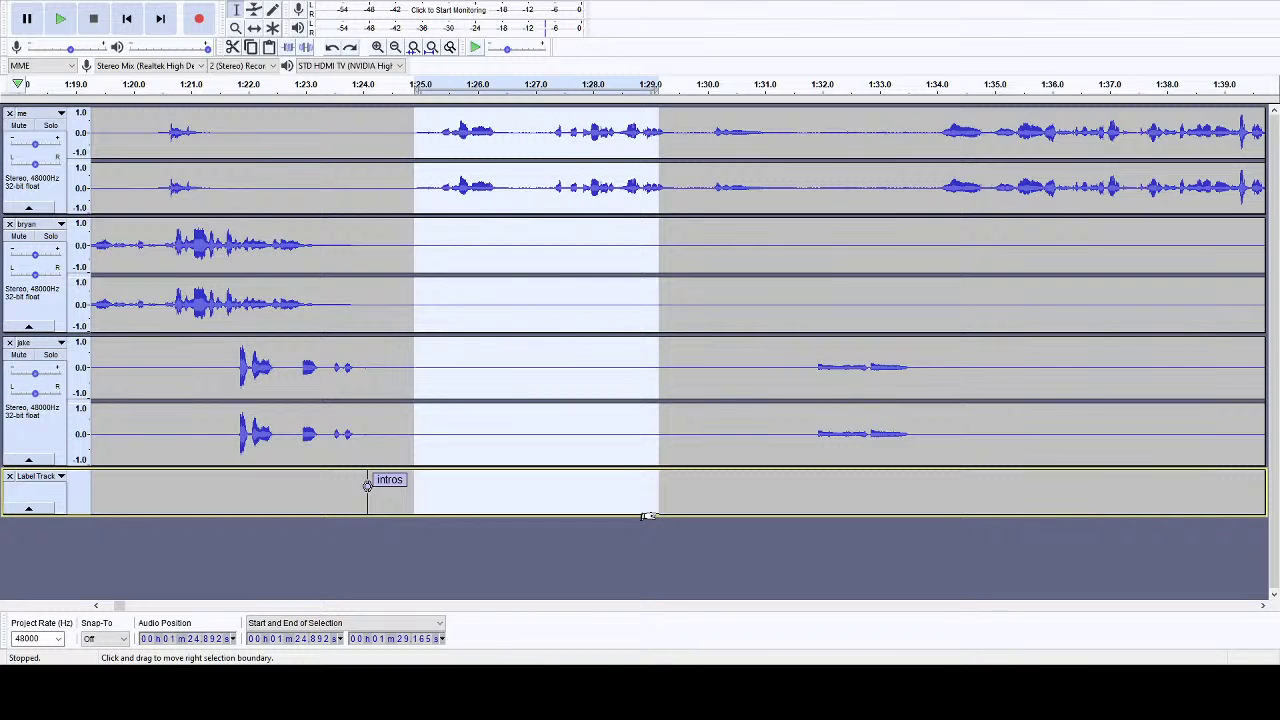
{"action": "key", "text": "ctrl+b"}
{"action": "type", "text": "t"}
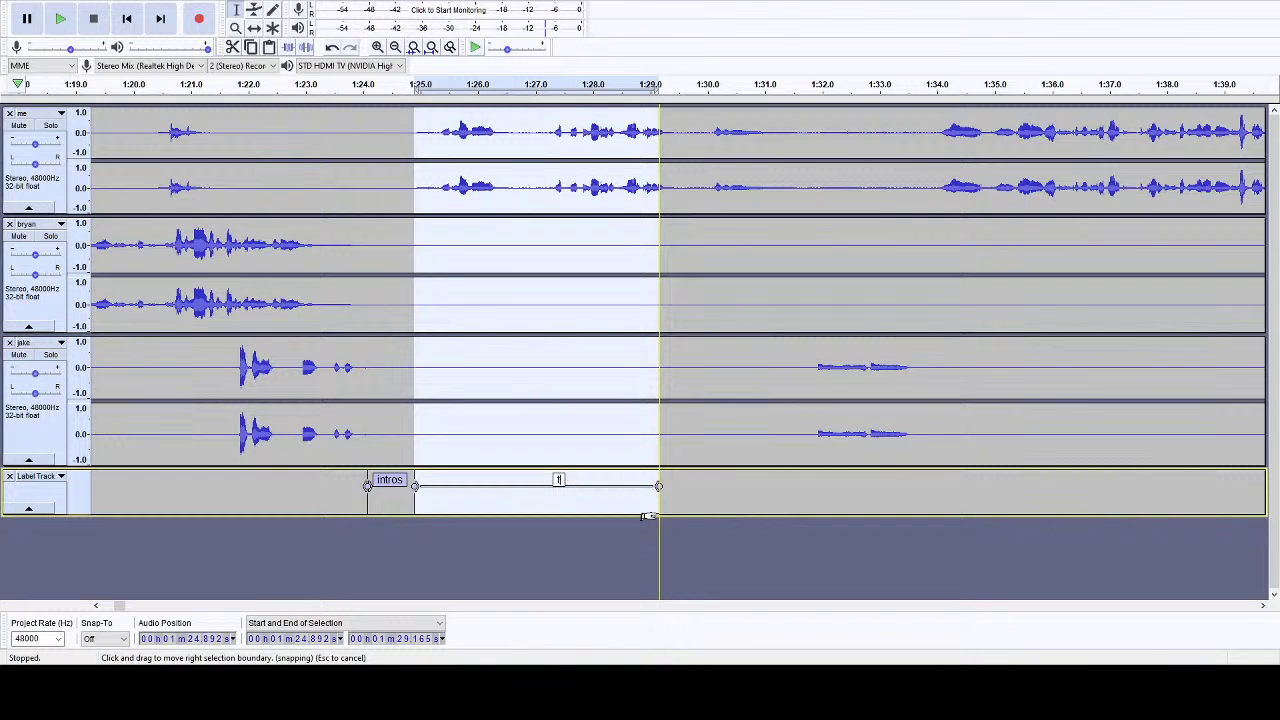
{"action": "type", "text": "his is the part where theya"}
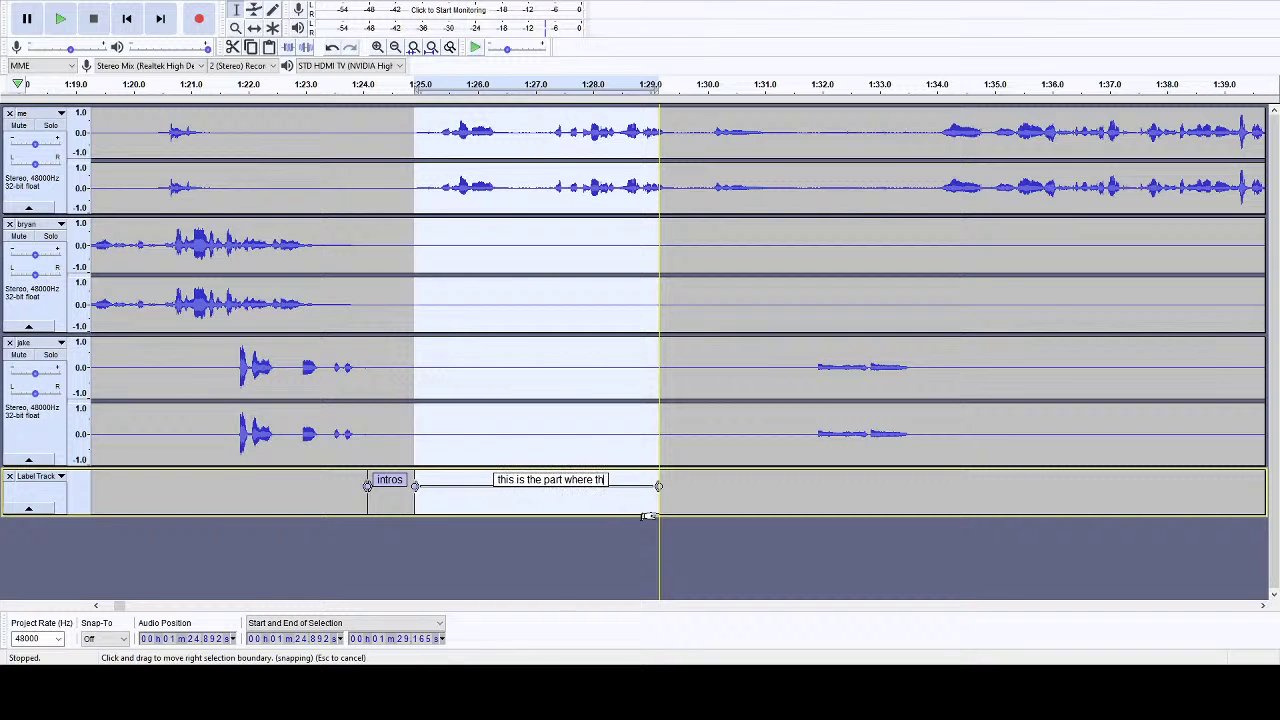
- Shorten the new region label's text to "thi" and undo the label completely
{"action": "key", "text": "BackSpace"}
{"action": "key", "text": "BackSpace"}
{"action": "key", "text": "BackSpace"}
{"action": "key", "text": "BackSpace"}
{"action": "key", "text": "BackSpace"}
{"action": "key", "text": "BackSpace"}
{"action": "key", "text": "BackSpace"}
{"action": "key", "text": "BackSpace"}
{"action": "key", "text": "BackSpace"}
{"action": "key", "text": "BackSpace"}
{"action": "key", "text": "BackSpace"}
{"action": "key", "text": "BackSpace"}
{"action": "key", "text": "BackSpace"}
{"action": "key", "text": "BackSpace"}
{"action": "key", "text": "BackSpace"}
{"action": "key", "text": "BackSpace"}
{"action": "key", "text": "BackSpace"}
{"action": "key", "text": "BackSpace"}
{"action": "key", "text": "BackSpace"}
{"action": "key", "text": "BackSpace"}
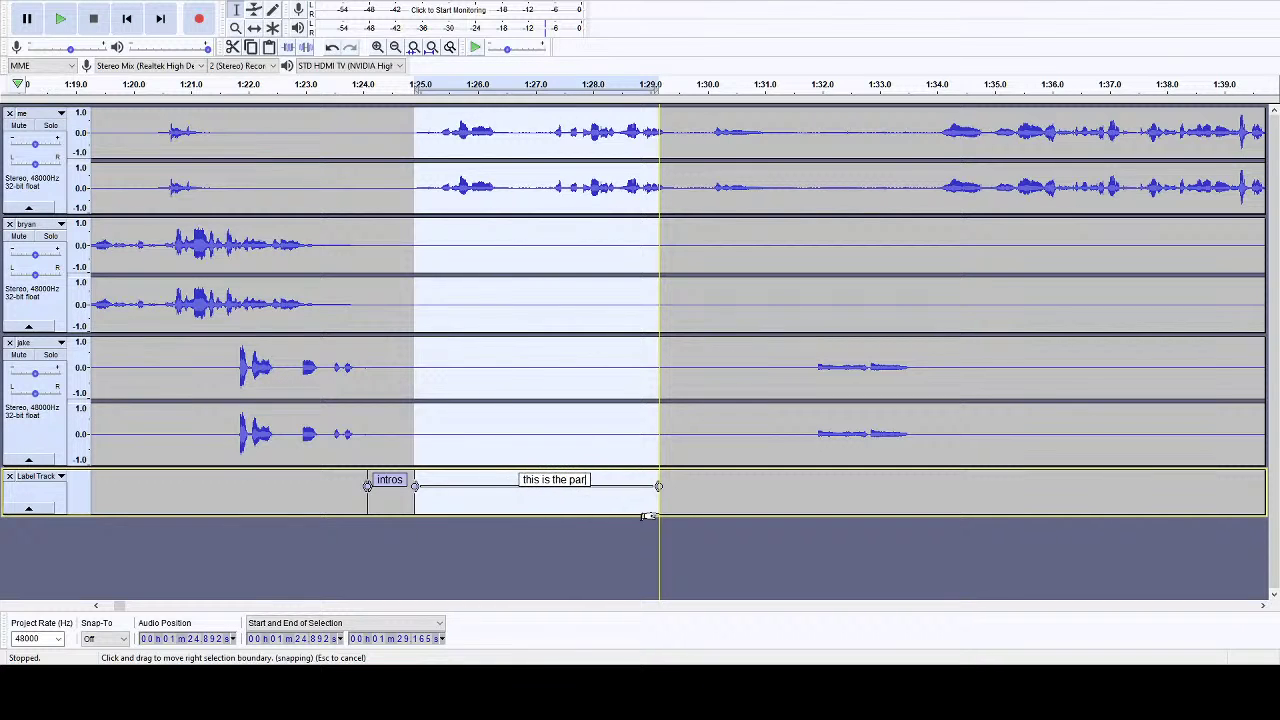
{"action": "left_click", "coordinate": [724, 504]}
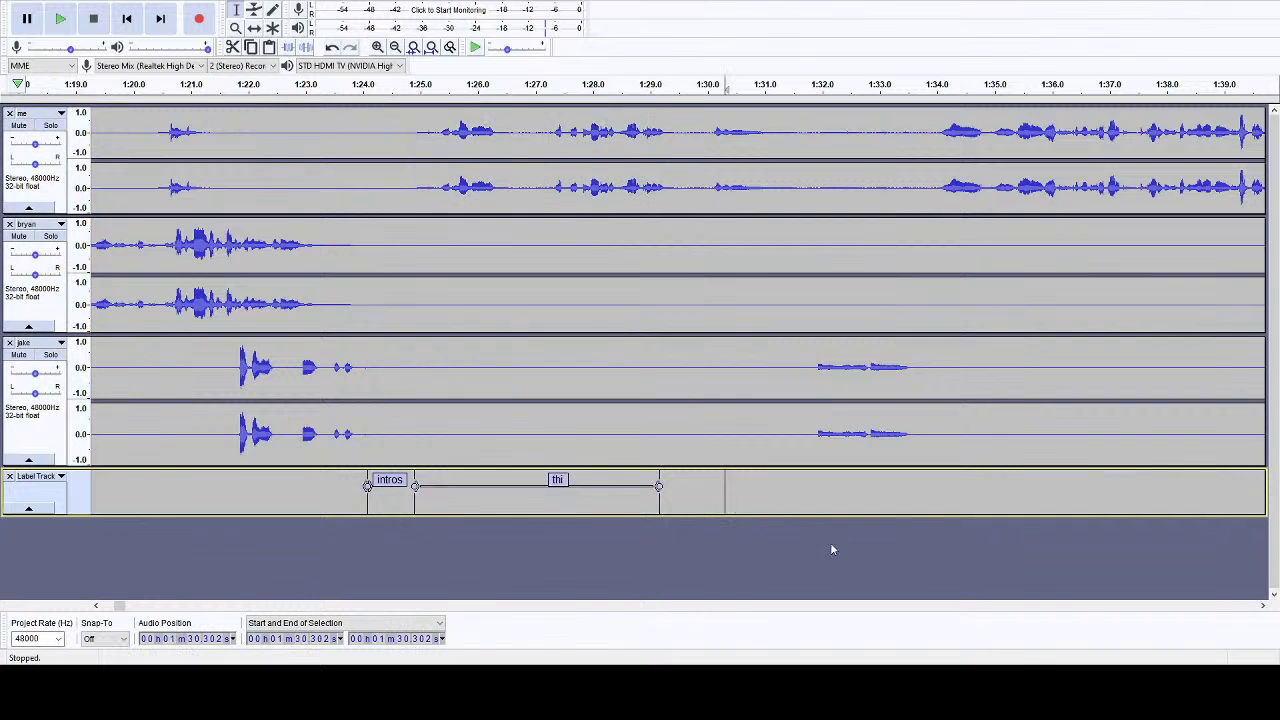
{"action": "key", "text": "ctrl+z"}
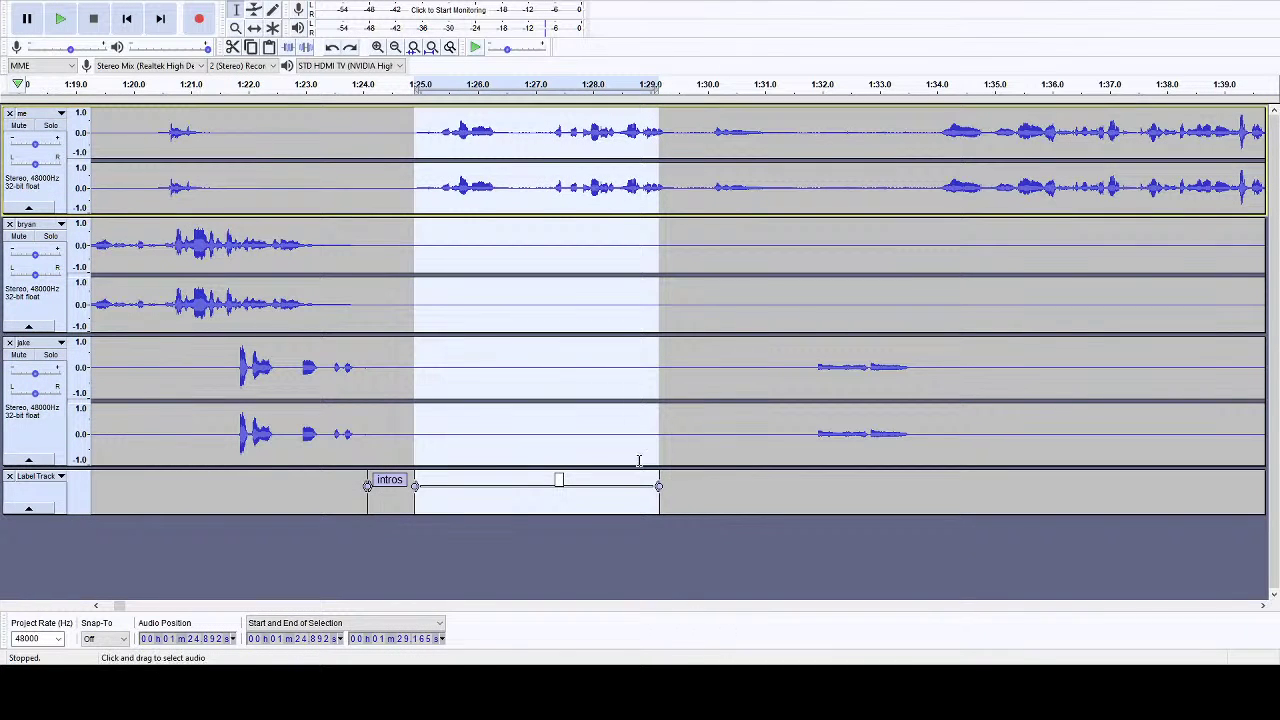
{"action": "key", "text": "ctrl+z"}
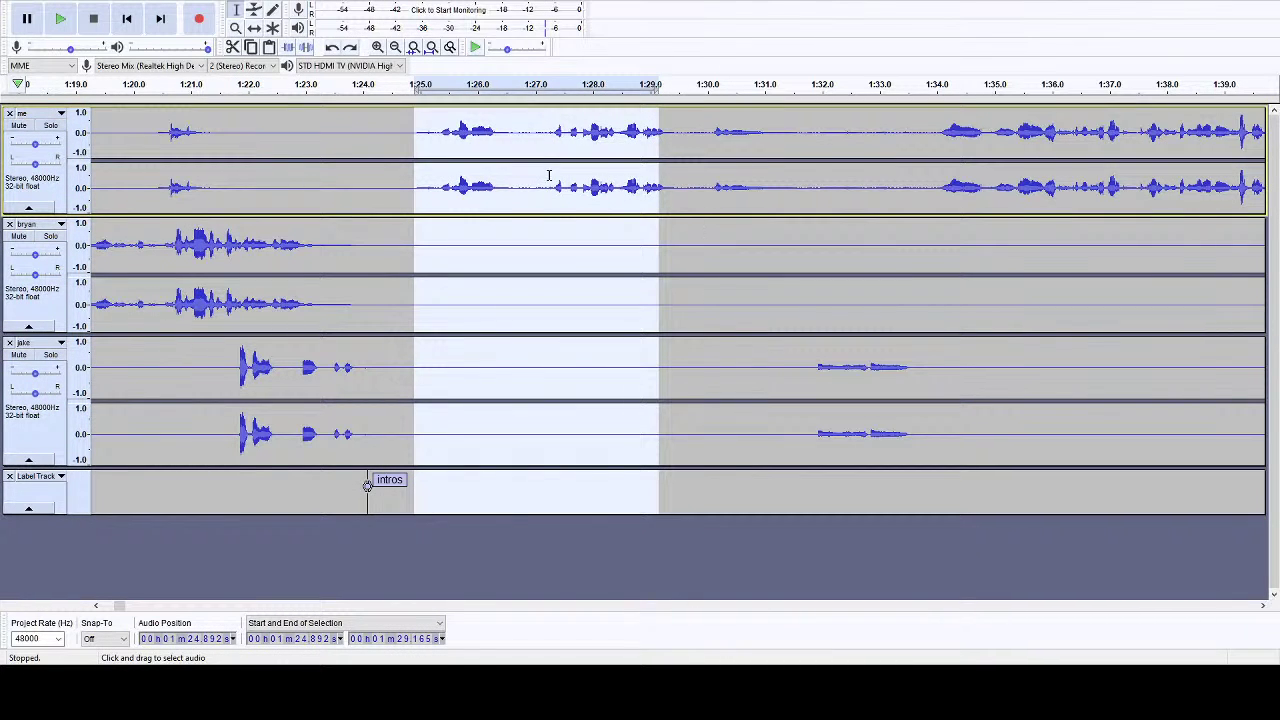
- Delete the pause at about 1:26.7–1:27.3 across all tracks, including the label track
{"action": "left_click", "coordinate": [549, 180]}
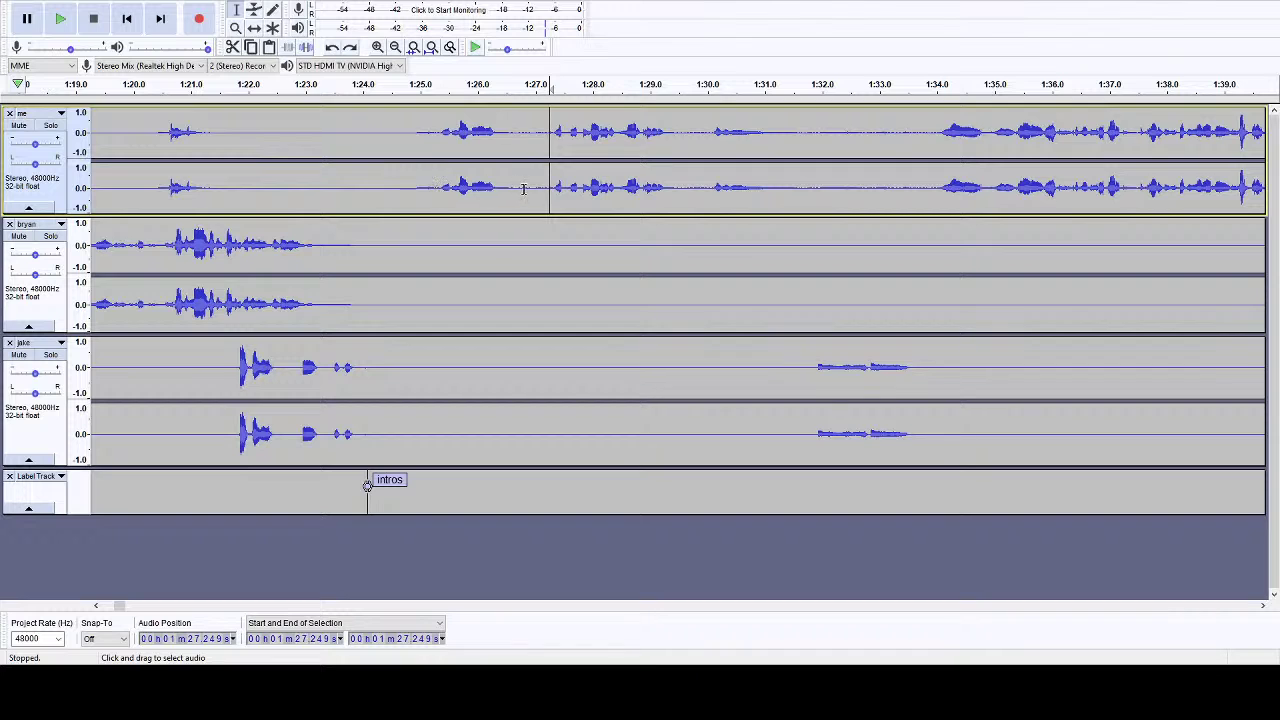
{"action": "left_click", "coordinate": [539, 194]}
{"action": "left_click_drag", "start_coordinate": [551, 190], "coordinate": [517, 484]}
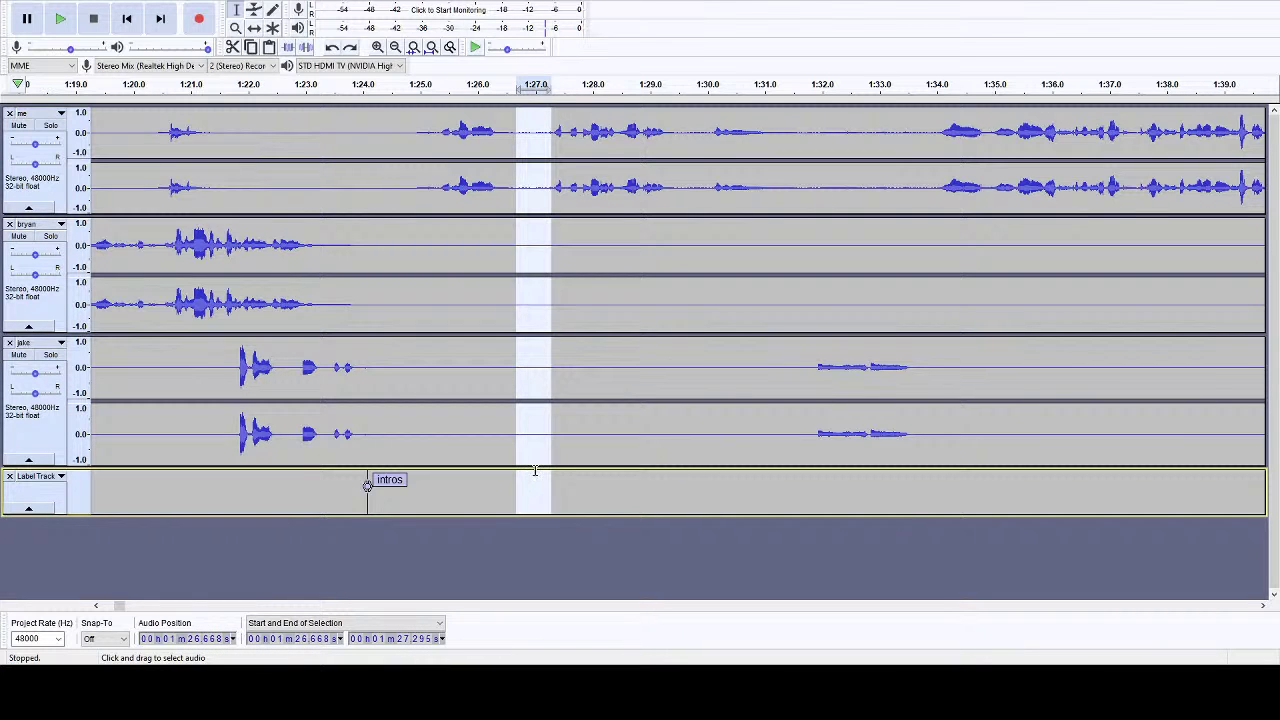
{"action": "key", "text": "Delete"}
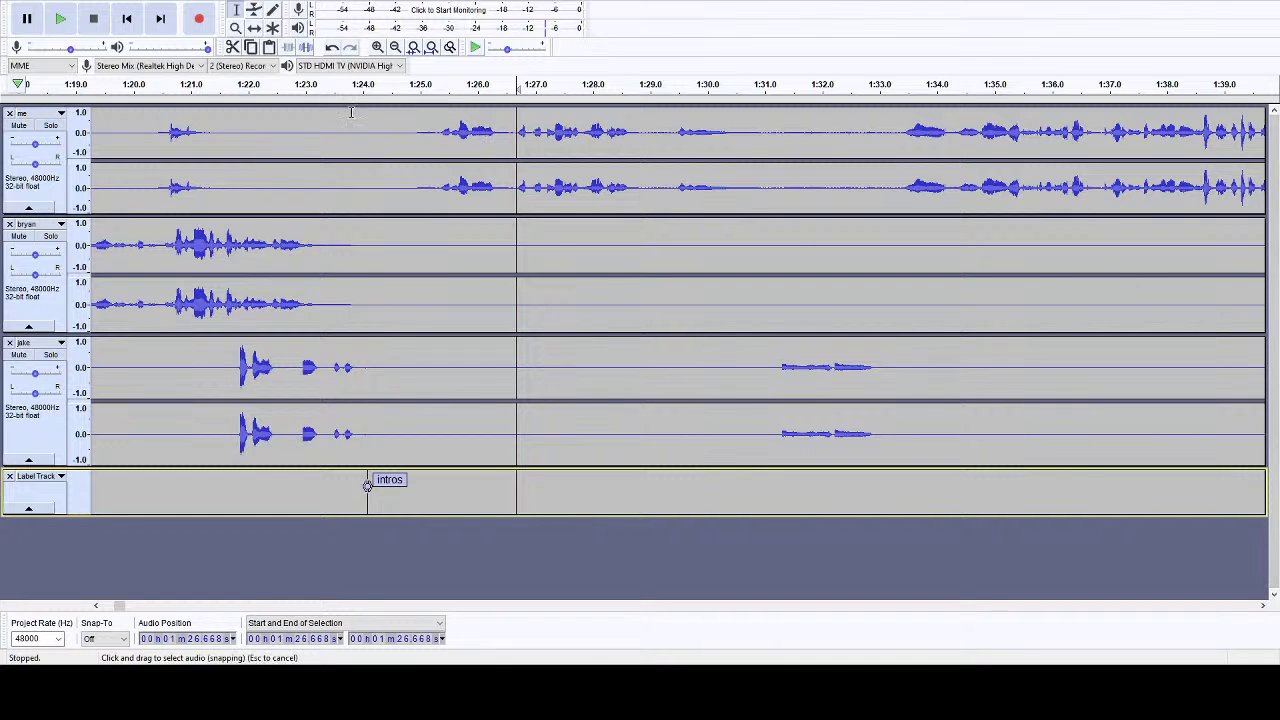
- Select about 1:25.0–1:32.7 across all tracks and clear the selection by placing the cursor at about 1:26.8 on the first track
{"action": "left_click_drag", "start_coordinate": [418, 135], "coordinate": [865, 458]}
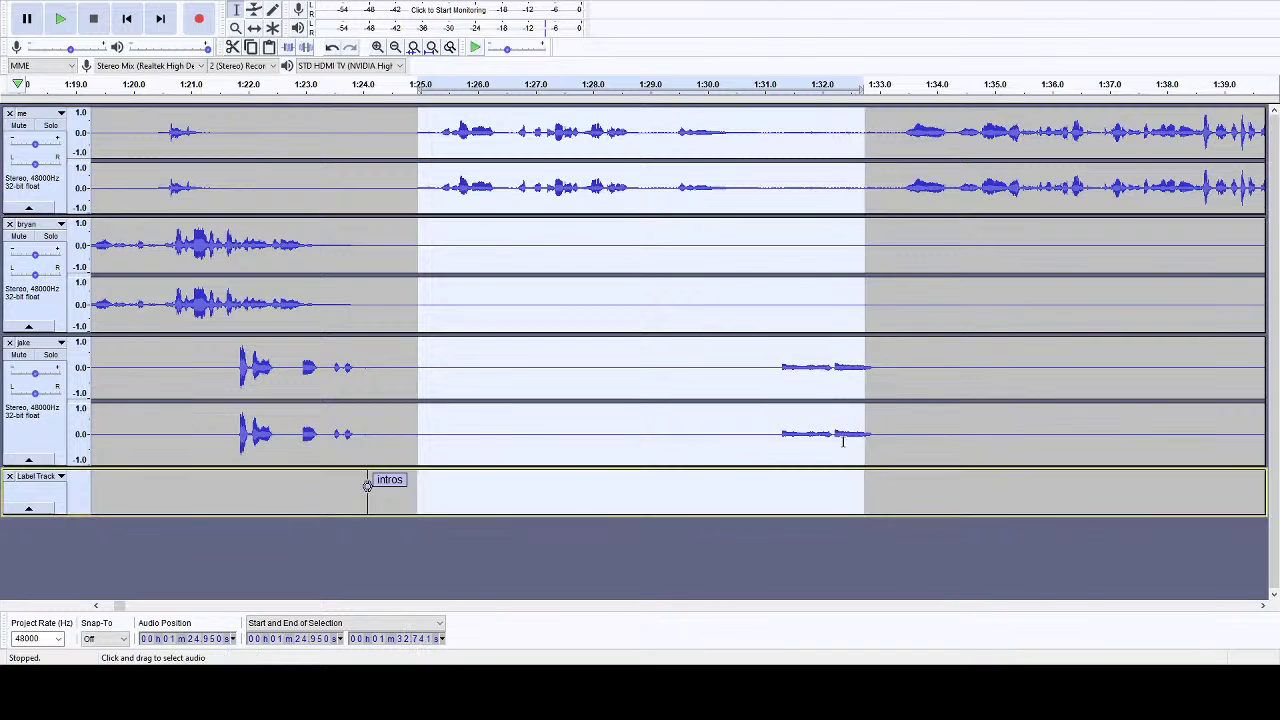
{"action": "left_click", "coordinate": [525, 129]}
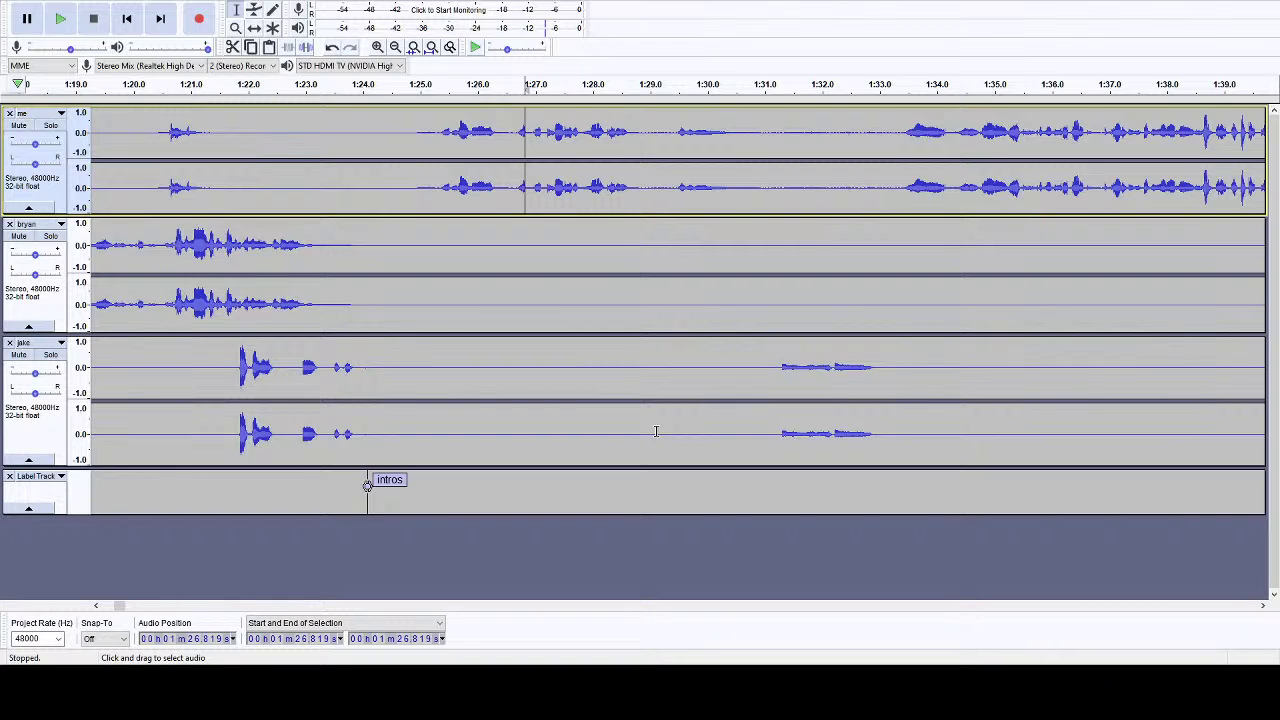
- Select about 1:24.9–1:39.3 across all tracks, including the label track, and play the passage from about 1:25.4
{"action": "left_click", "coordinate": [506, 192]}
{"action": "left_click_drag", "start_coordinate": [420, 177], "coordinate": [782, 260]}
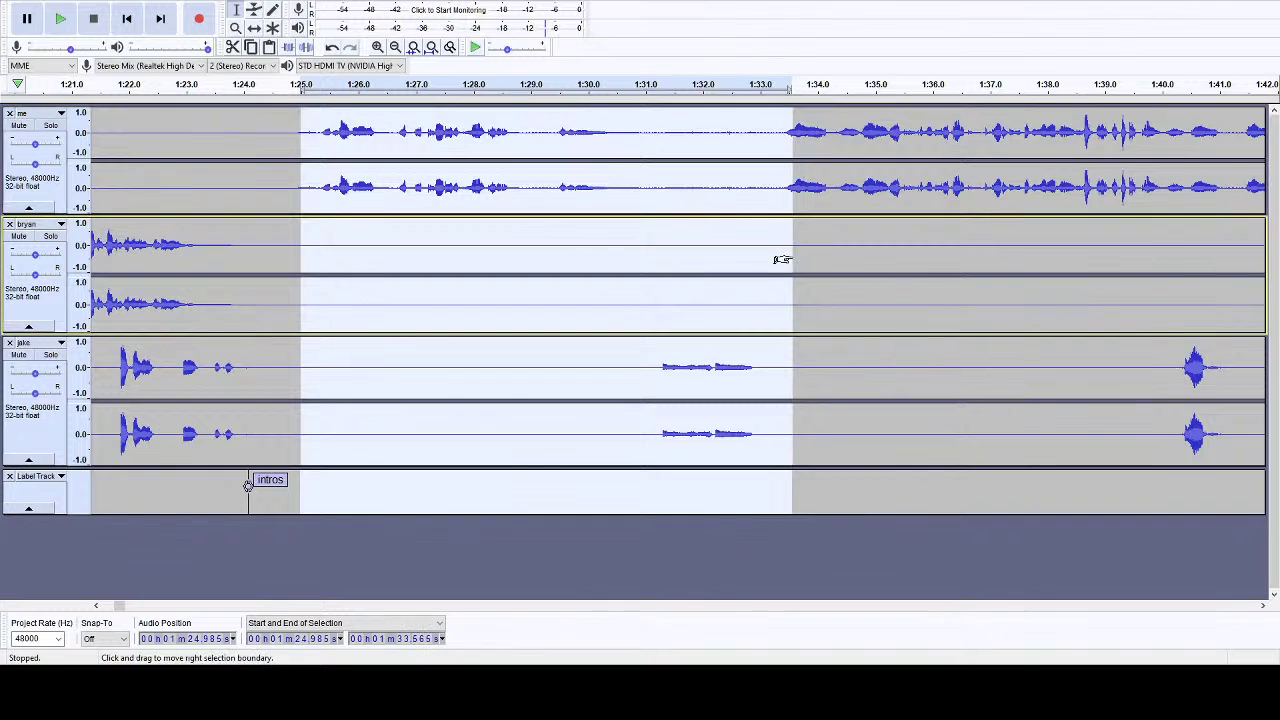
{"action": "left_click", "coordinate": [404, 141]}
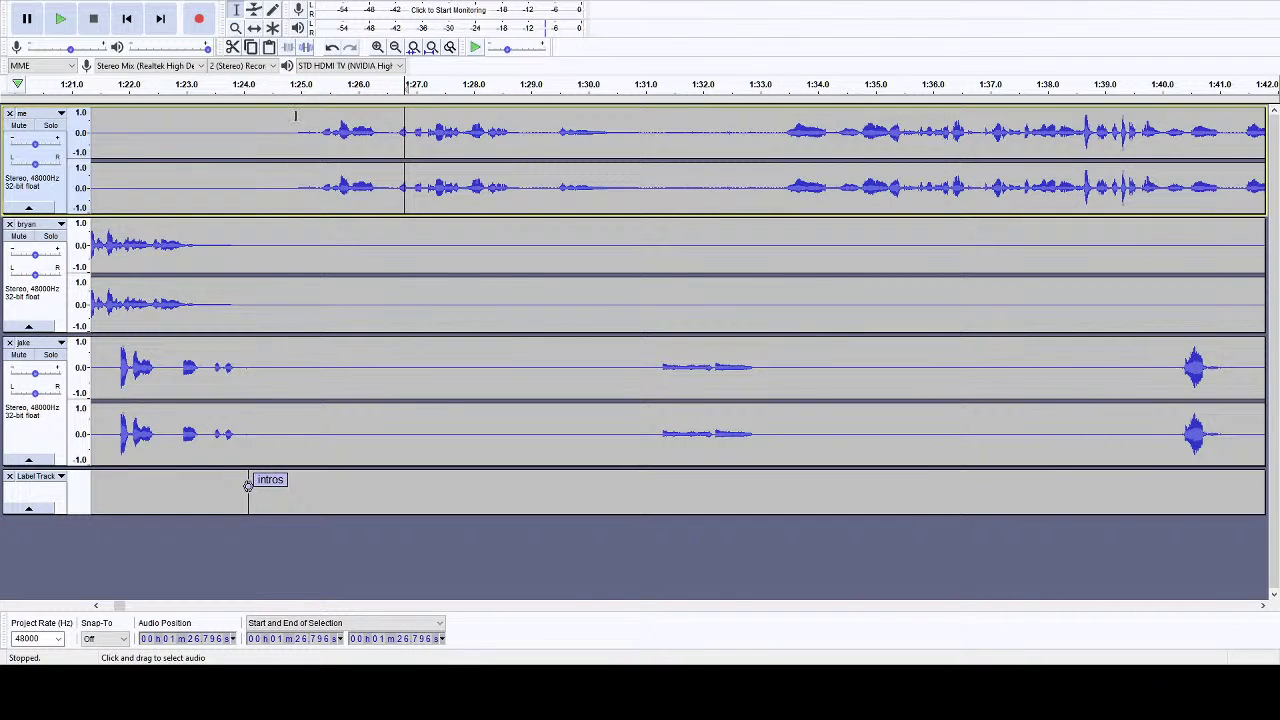
{"action": "left_click_drag", "start_coordinate": [295, 116], "coordinate": [1000, 450]}
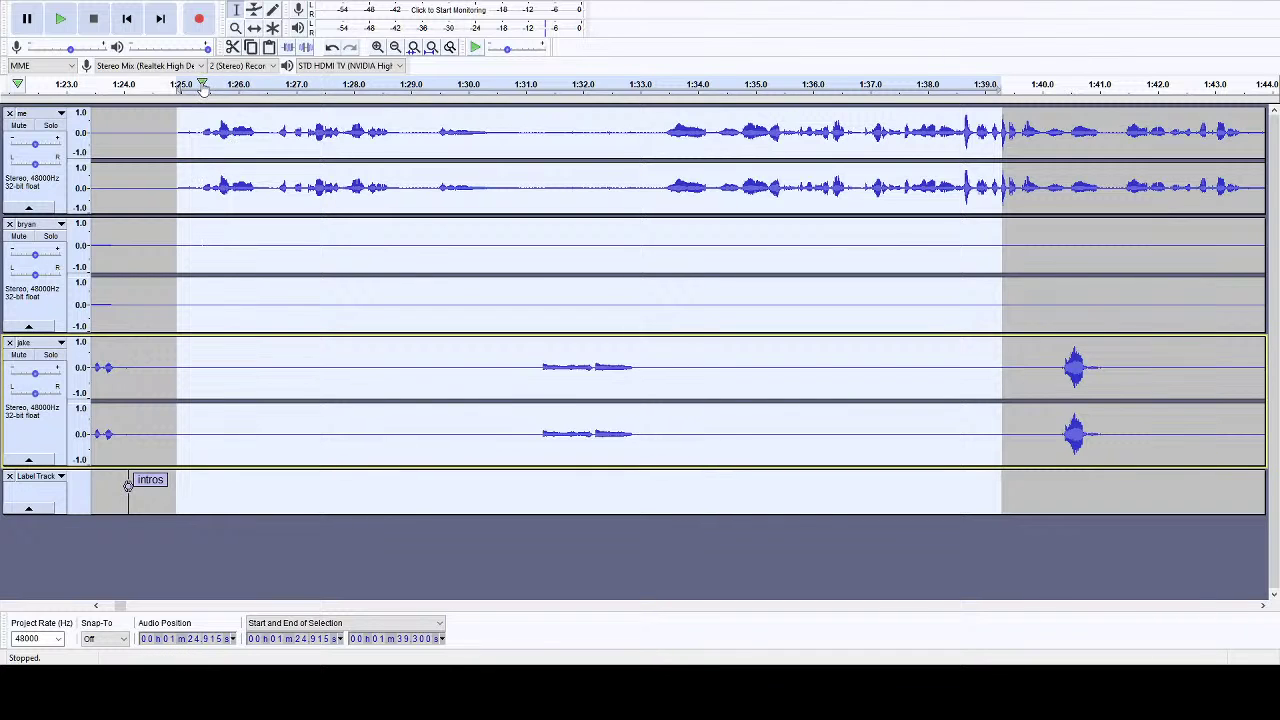
{"action": "key", "text": "space"}
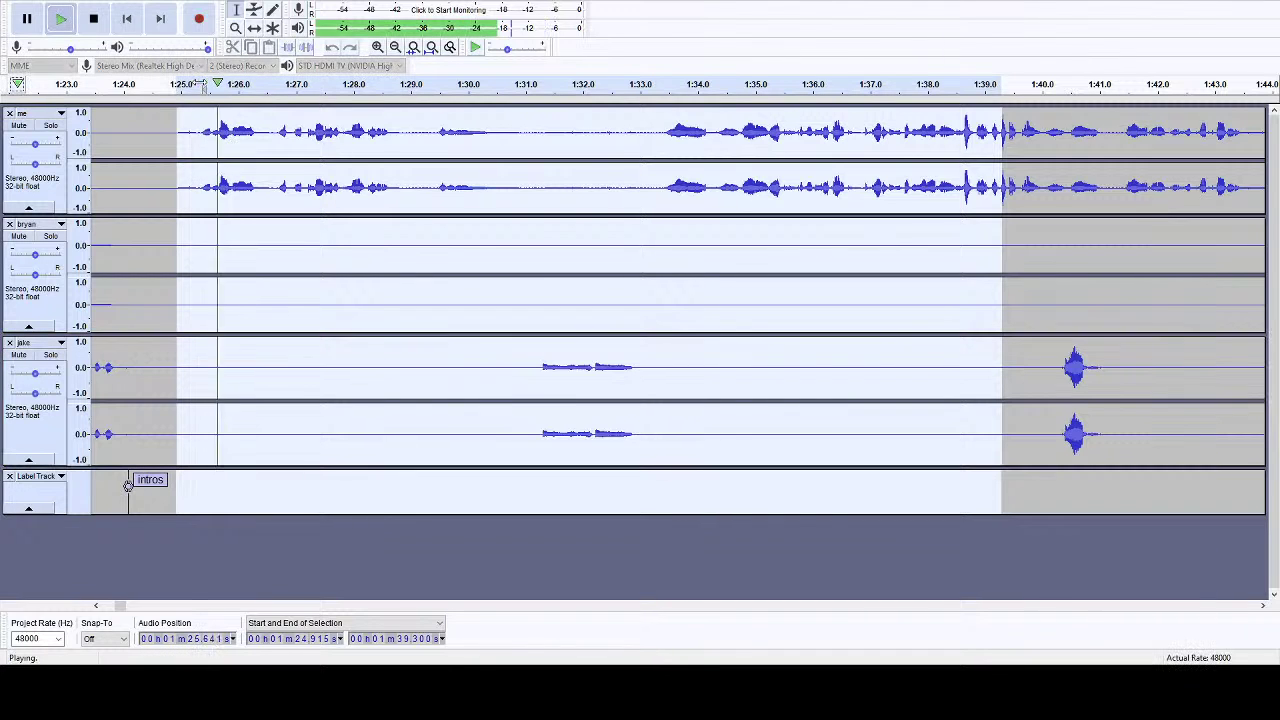
- Delete the pause at about 1:28.9–1:29.4 across all tracks, including the label track
{"action": "left_click", "coordinate": [387, 128]}
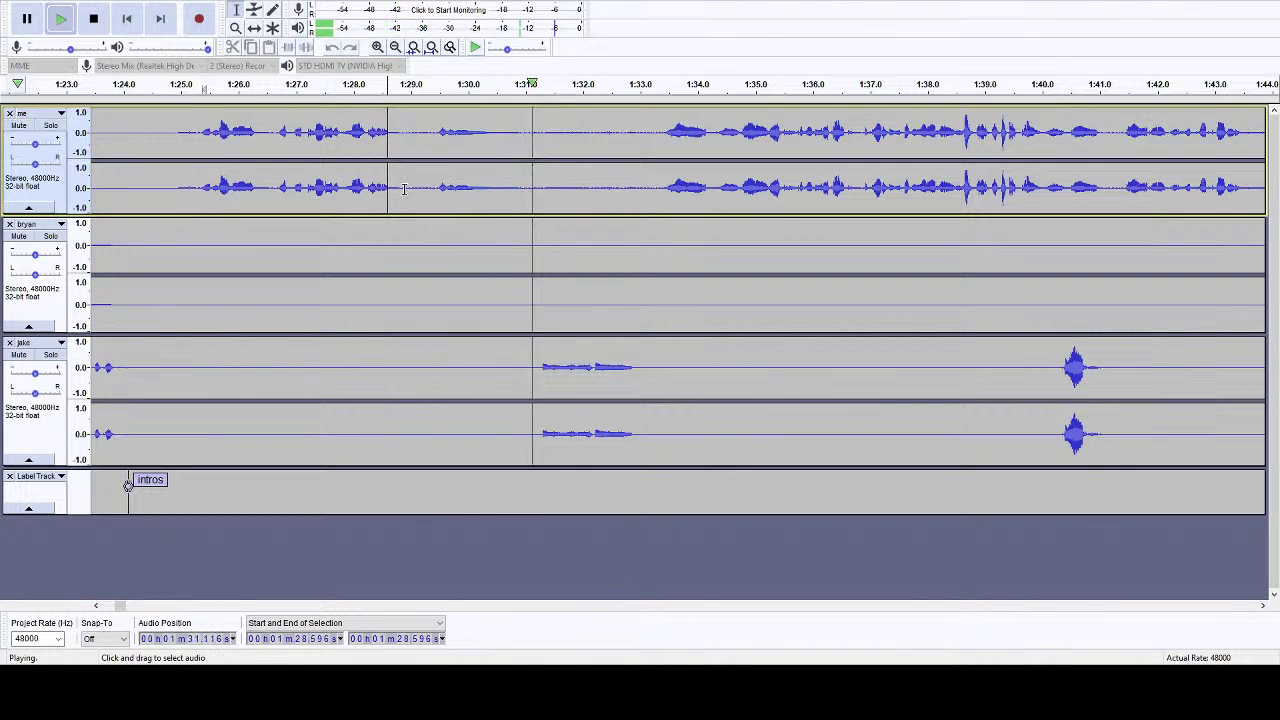
{"action": "left_click_drag", "start_coordinate": [404, 189], "coordinate": [434, 505]}
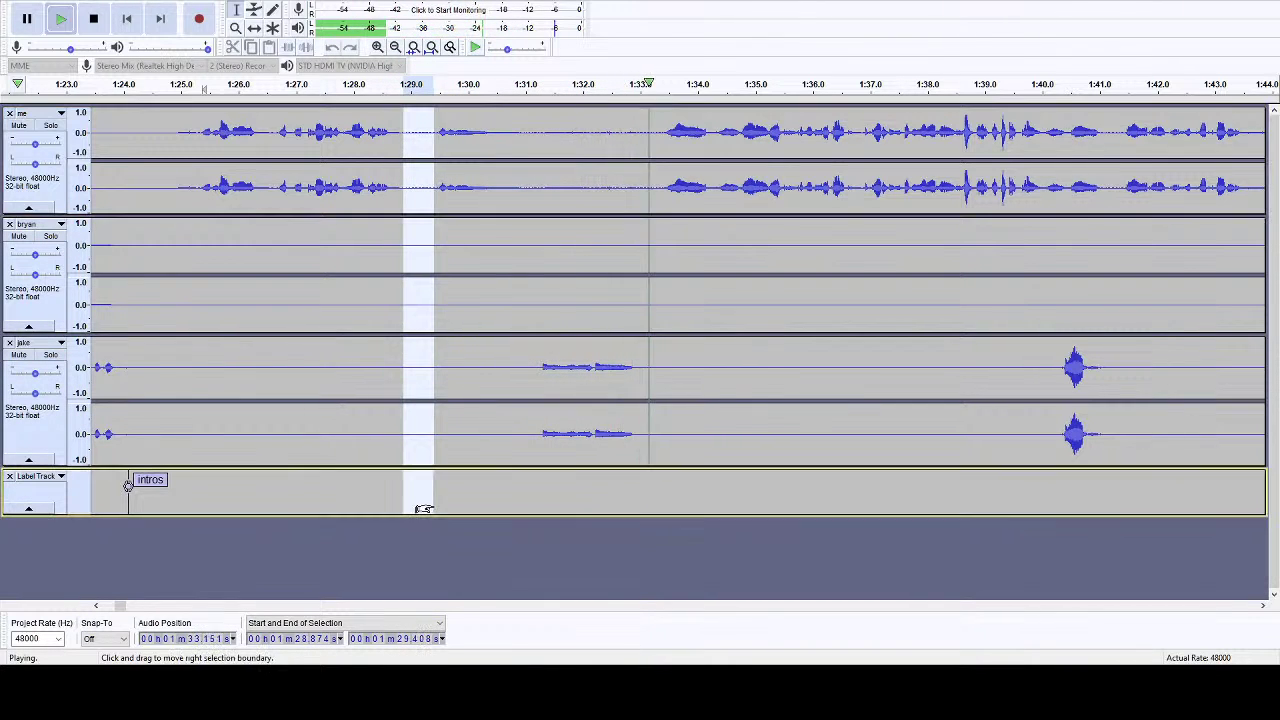
{"action": "left_click", "coordinate": [95, 19]}
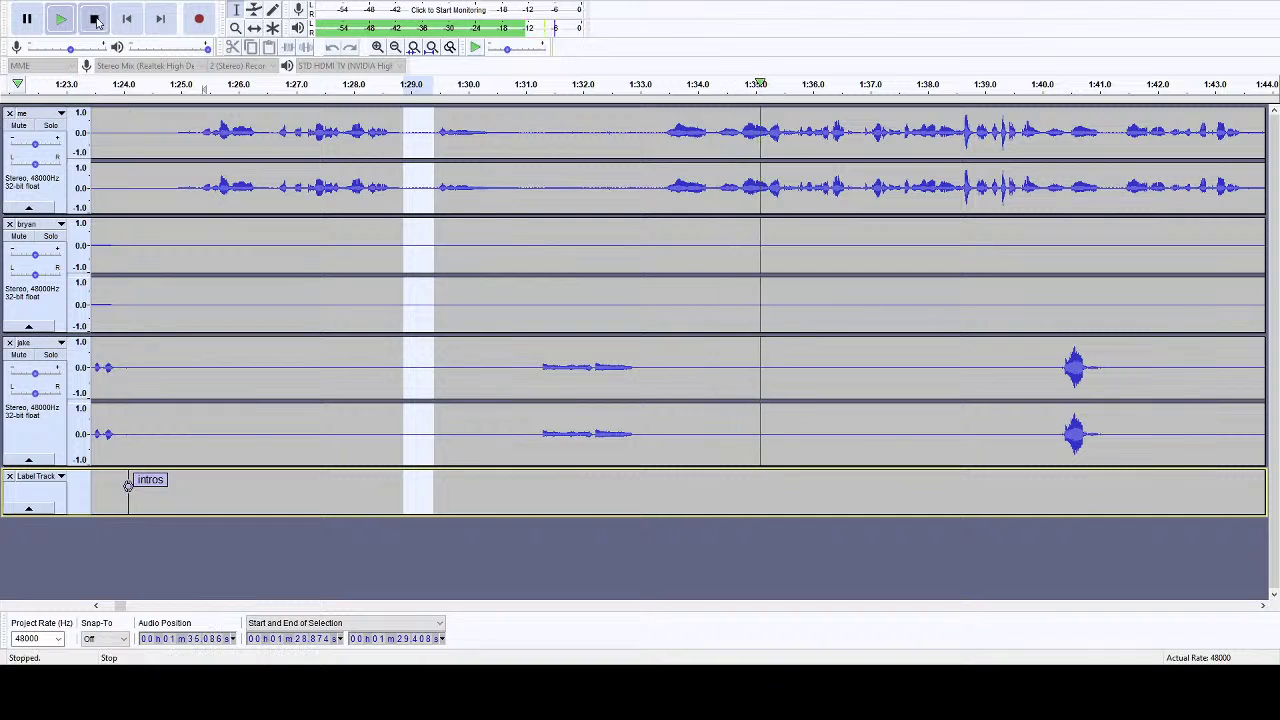
{"action": "key", "text": "Delete"}
- Delete the short gaps at about 1:32.5–1:32.8 and around 1:30.4 across all tracks, including the label track
{"action": "left_click_drag", "start_coordinate": [630, 189], "coordinate": [612, 515]}
{"action": "key", "text": "Delete"}
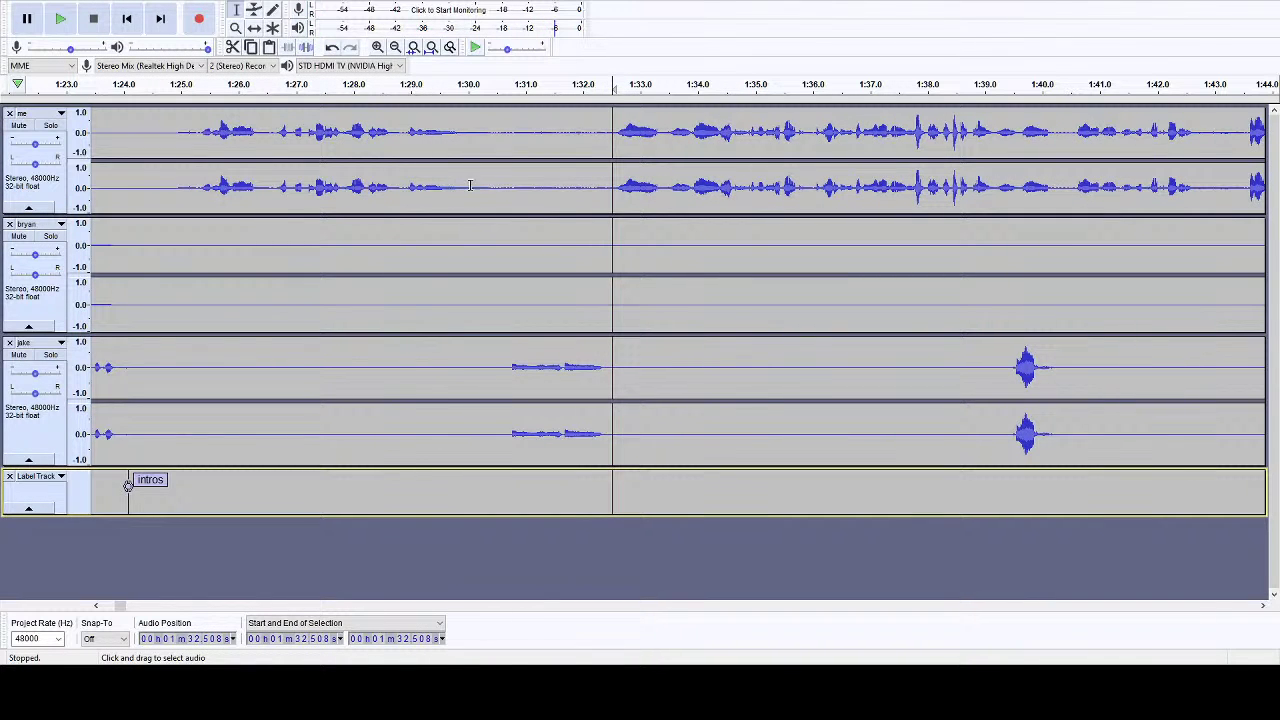
{"action": "key", "text": "1"}
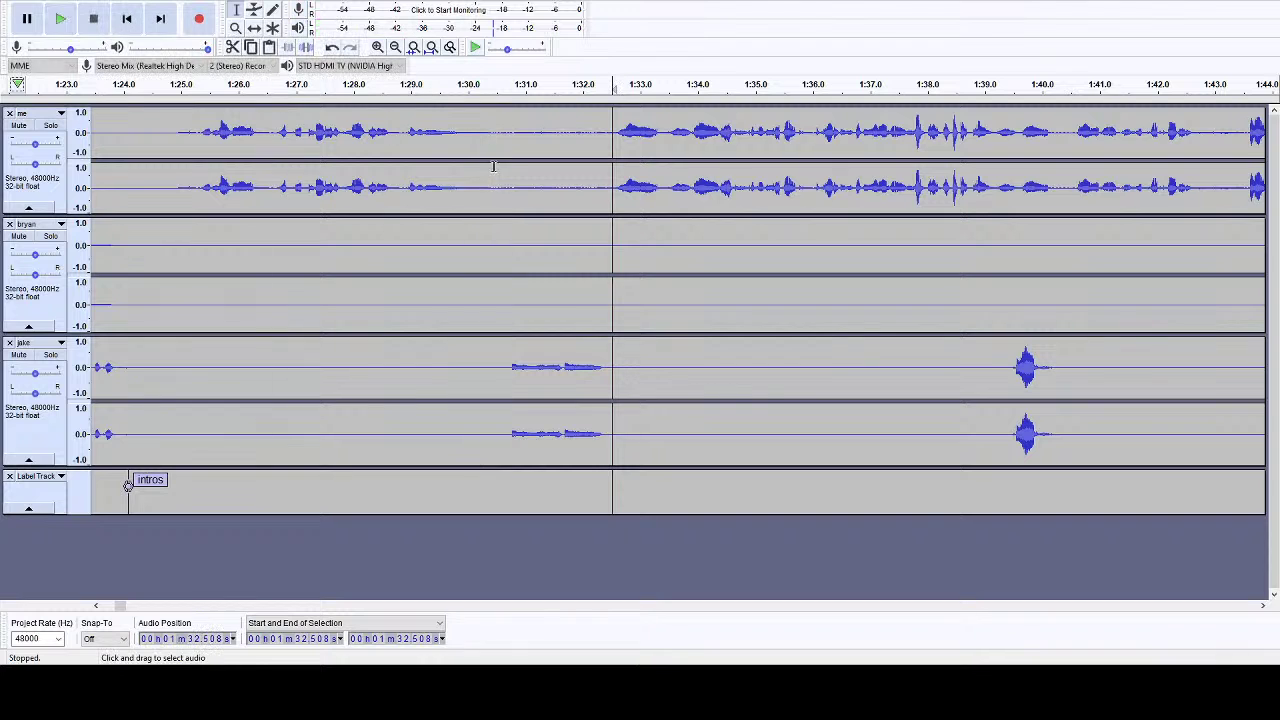
{"action": "left_click_drag", "start_coordinate": [492, 195], "coordinate": [500, 486]}
{"action": "key", "text": "Delete"}
- Select about 1:30.5–1:32.3 on the first track and play the edited recording from about 1:25.5
{"action": "left_click_drag", "start_coordinate": [597, 130], "coordinate": [495, 150]}
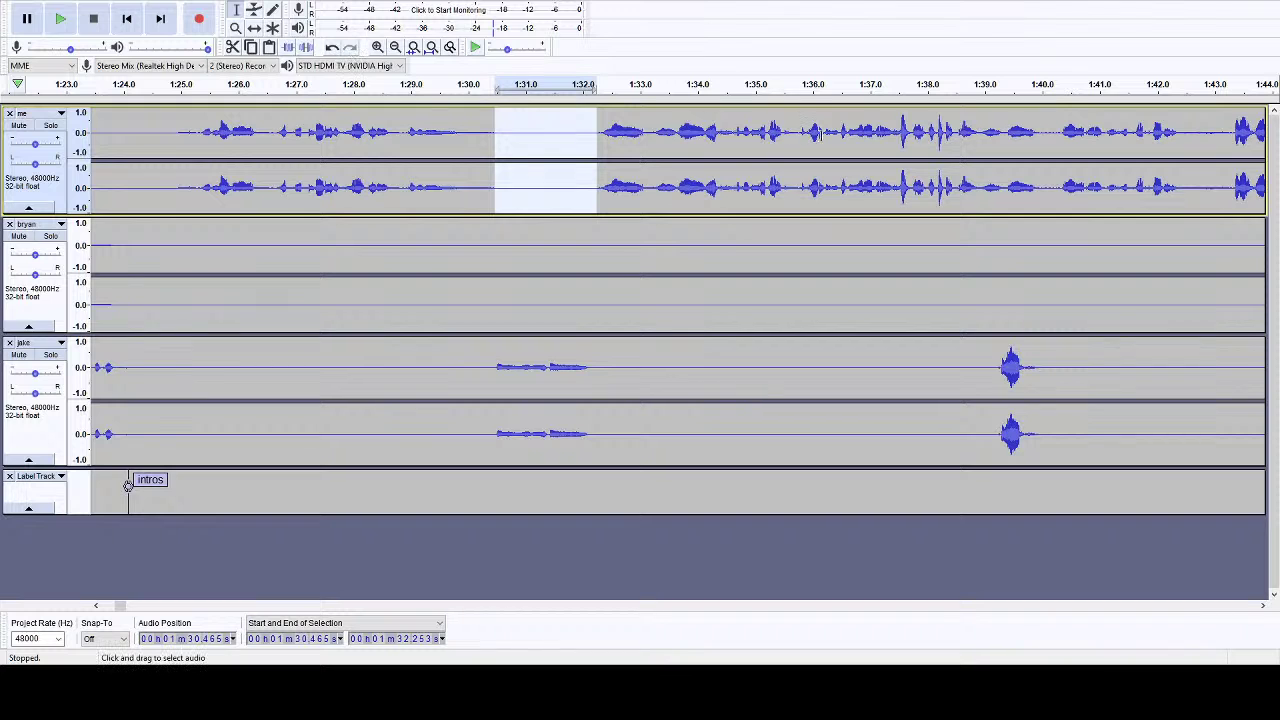
{"action": "left_click", "coordinate": [210, 84]}
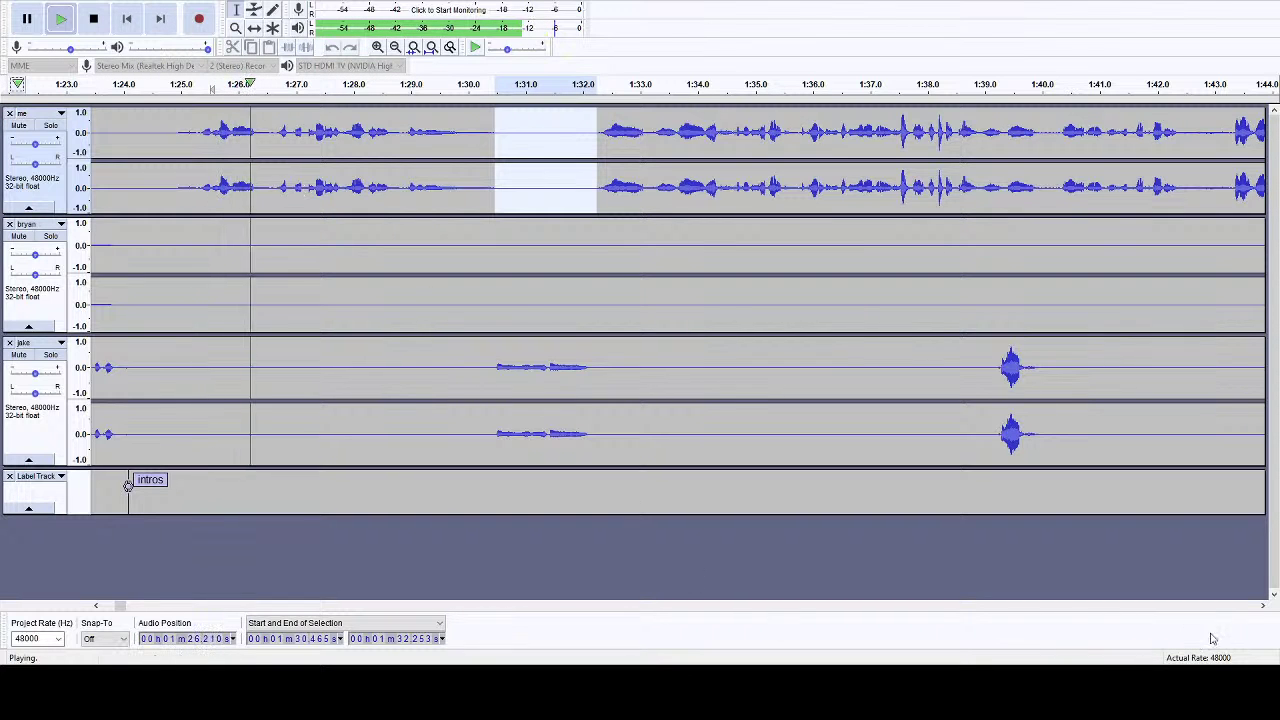
{"action": "left_click", "coordinate": [1262, 606]}
{"action": "left_click_drag", "start_coordinate": [1262, 608], "coordinate": [1262, 608]}
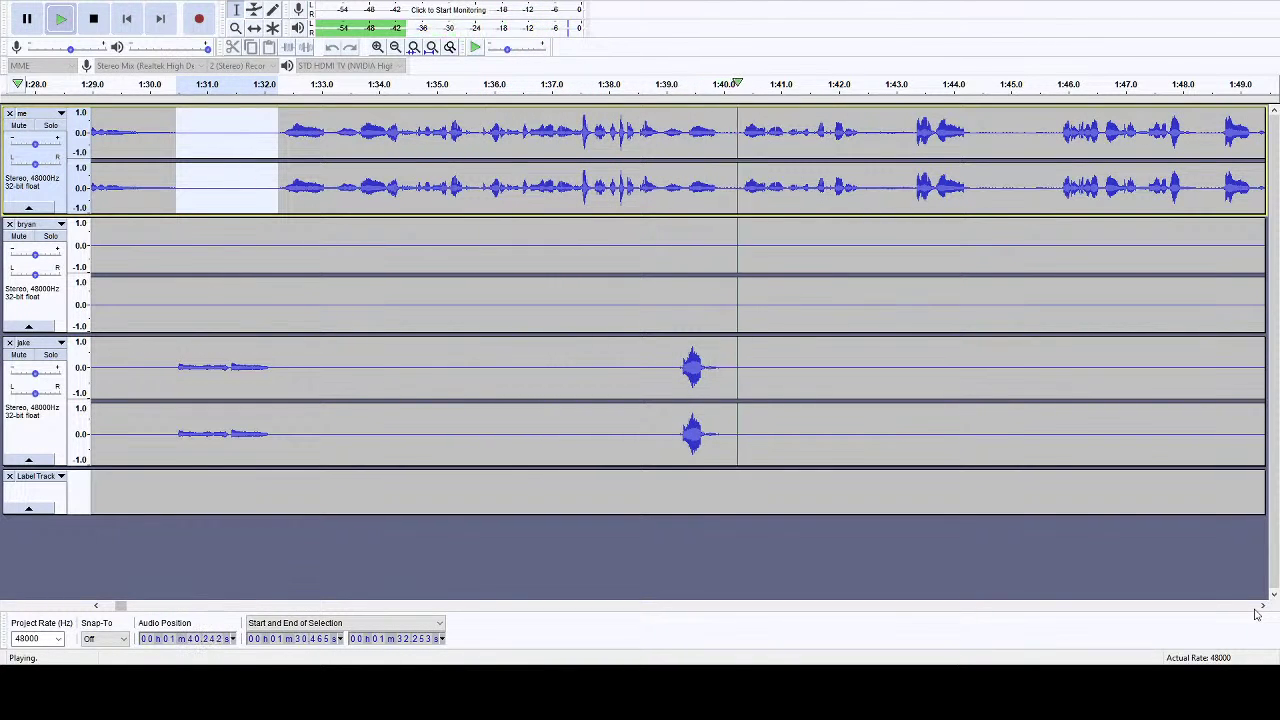
{"action": "left_click", "coordinate": [1262, 605]}
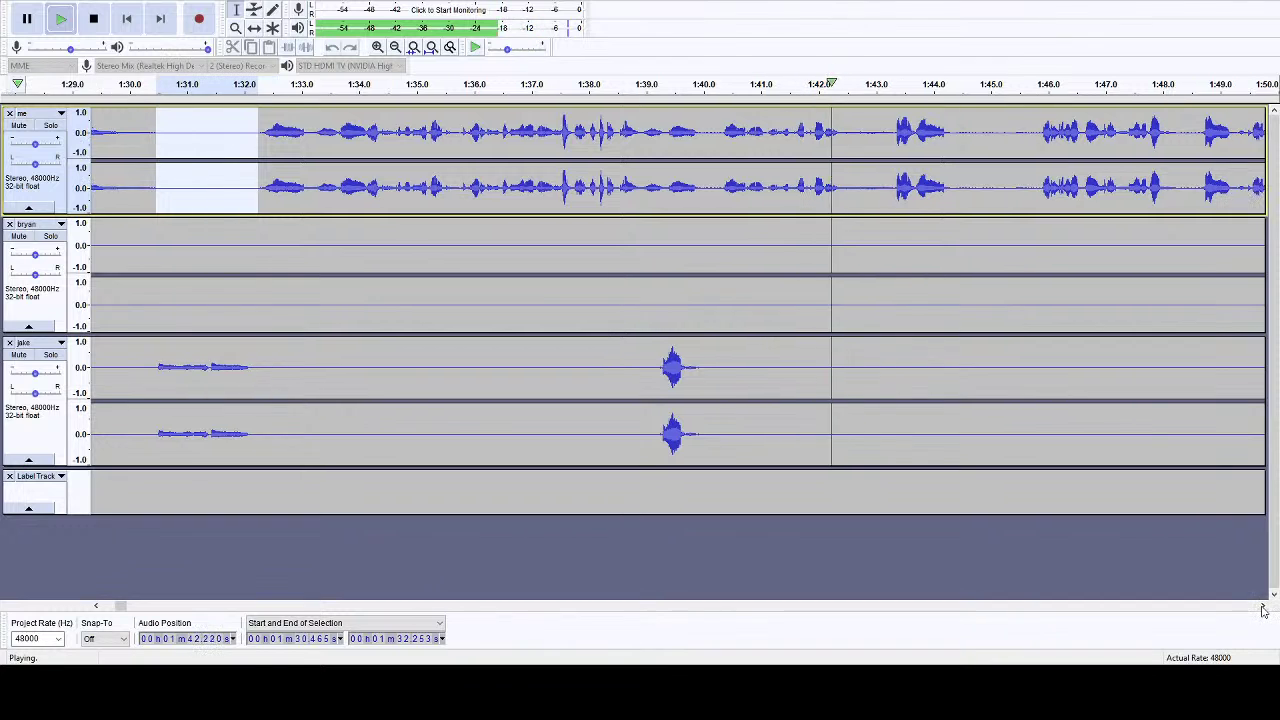
{"action": "left_click", "coordinate": [1262, 606]}
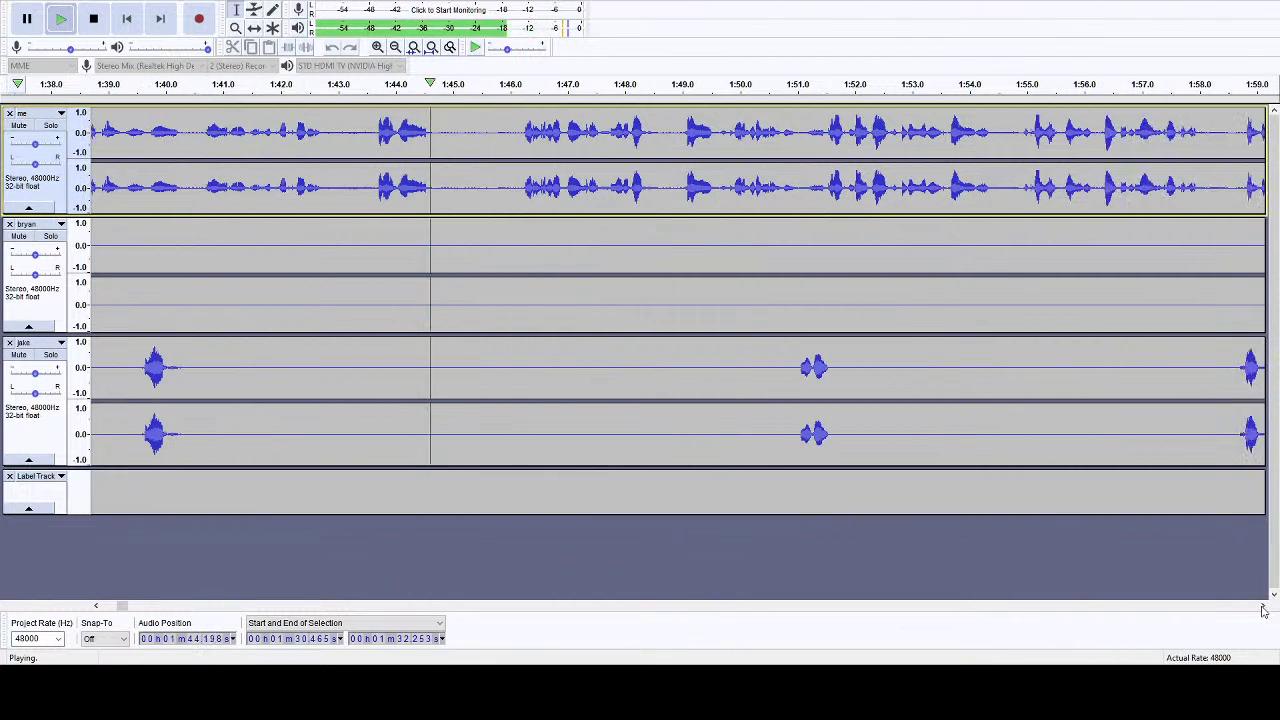
- Stop playback and delete the passage at about 1:42.6–1:45.7 across all tracks, including the label track
{"action": "left_click_drag", "start_coordinate": [233, 195], "coordinate": [410, 507]}
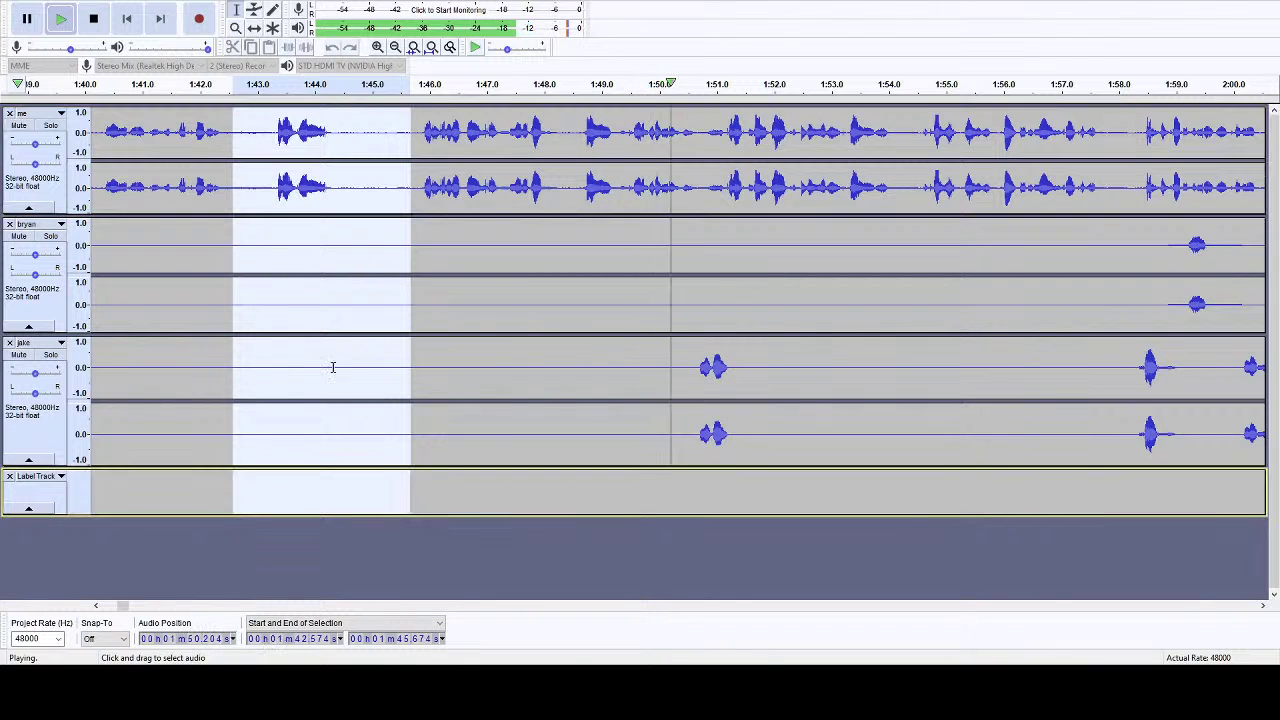
{"action": "left_click", "coordinate": [95, 20]}
{"action": "key", "text": "Delete"}
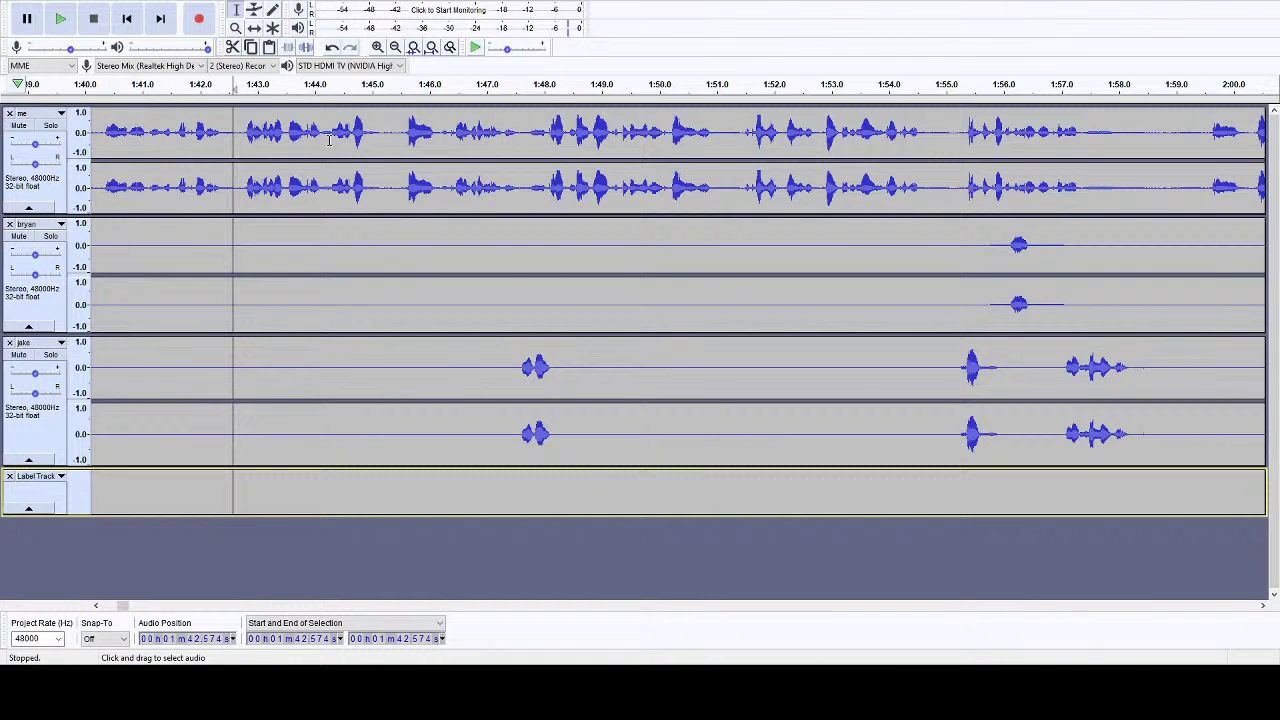
- Play the cut from about 1:43.0 and delete the pause at about 1:45.1–1:45.4 across all tracks
{"action": "left_click", "coordinate": [256, 96]}
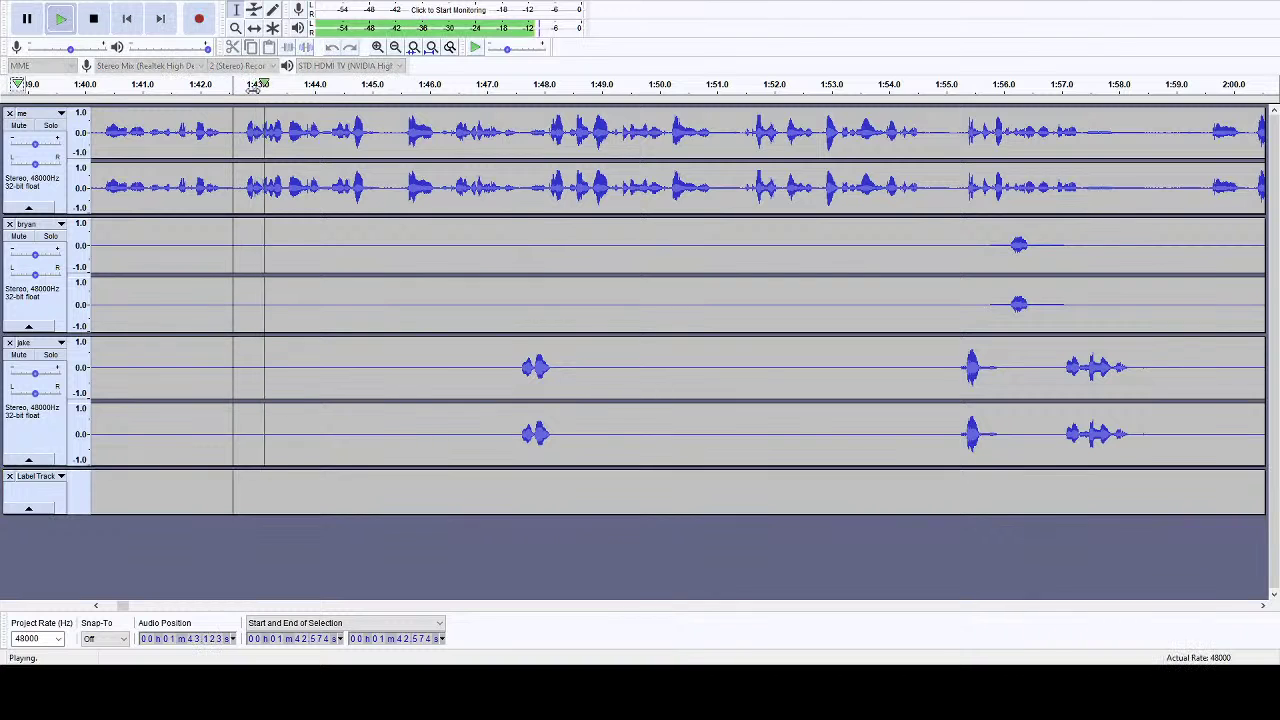
{"action": "left_click", "coordinate": [97, 22]}
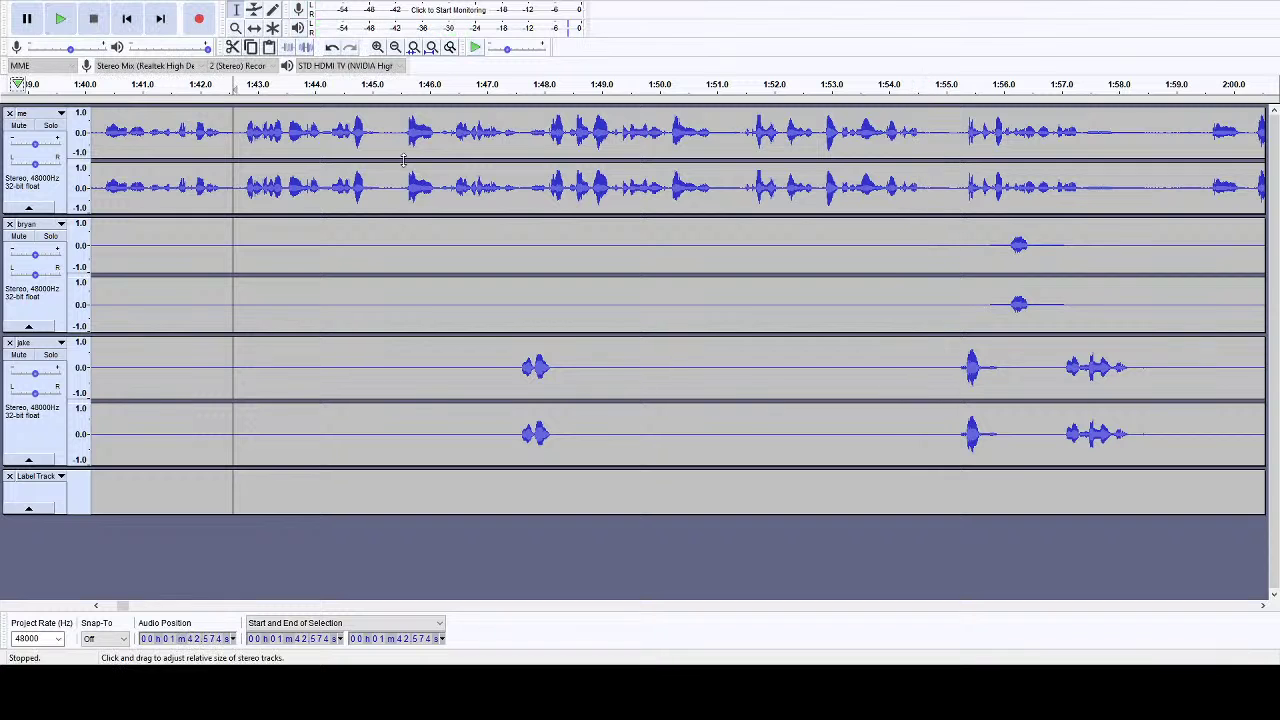
{"action": "left_click_drag", "start_coordinate": [378, 140], "coordinate": [397, 488]}
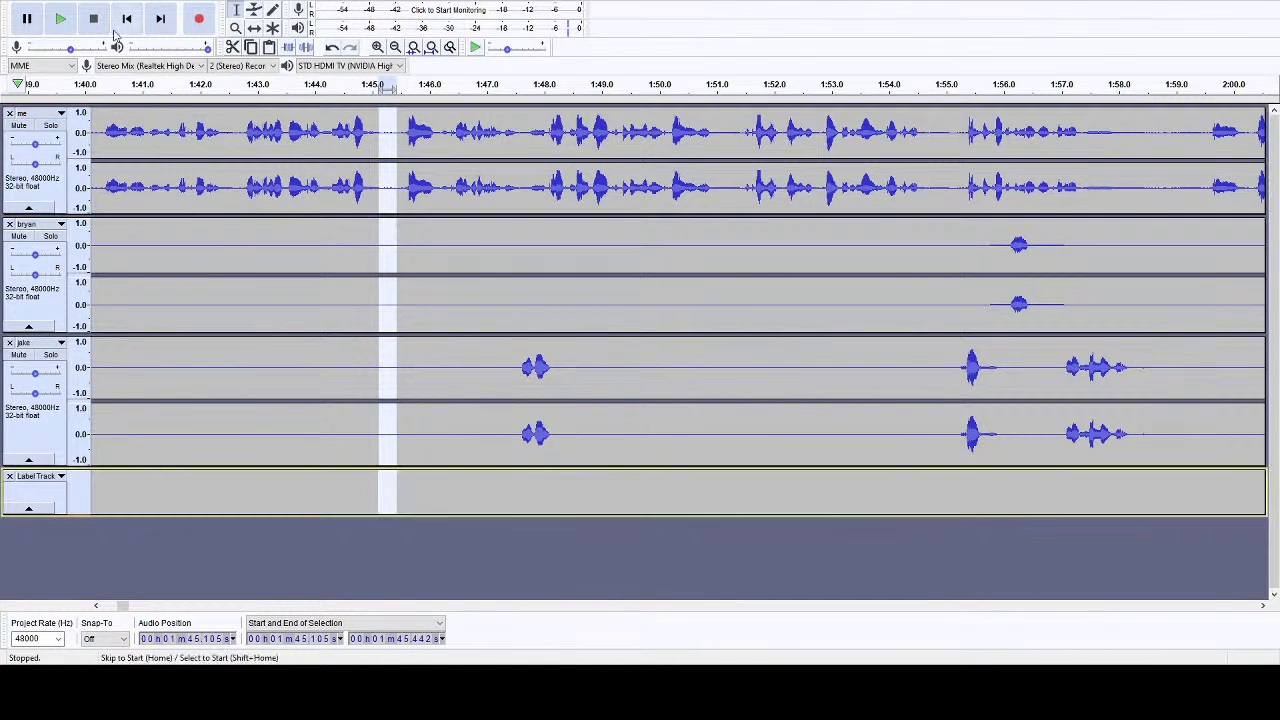
{"action": "key", "text": "Delete"}
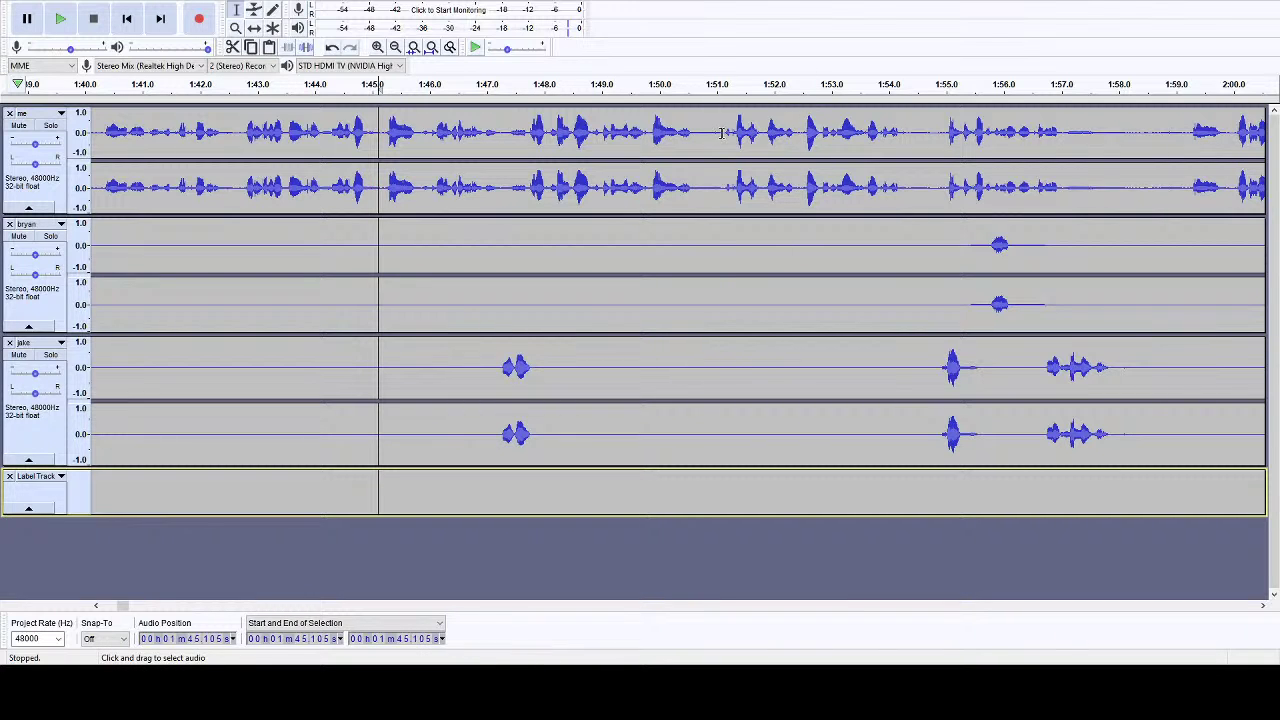
- Delete the pauses at about 1:50.7–1:51.1 and 1:54.0–1:54.5 across all tracks, including the label track
{"action": "left_click_drag", "start_coordinate": [721, 133], "coordinate": [703, 506]}
{"action": "key", "text": "Delete"}
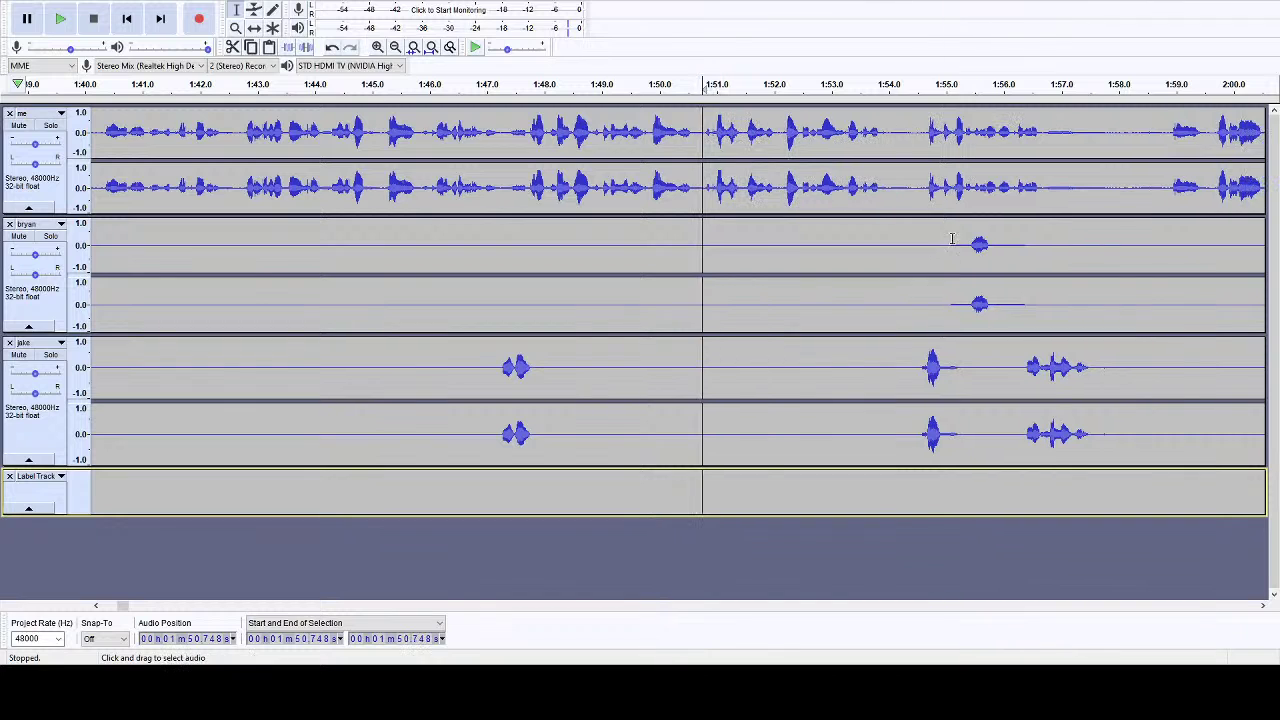
{"action": "left_click_drag", "start_coordinate": [915, 181], "coordinate": [888, 500]}
{"action": "key", "text": "Delete"}
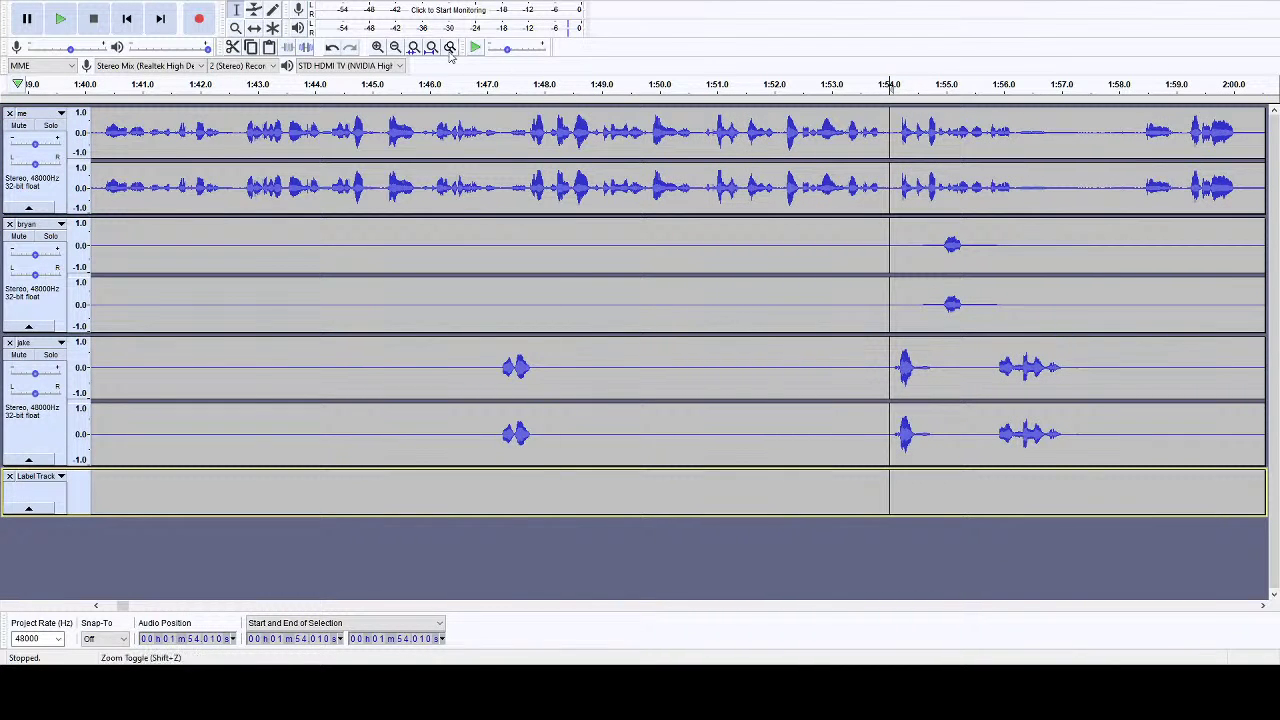
- Play the edited recording from about 1:42.8 to check the cuts and find the next unwanted passage
{"action": "left_click", "coordinate": [244, 88]}
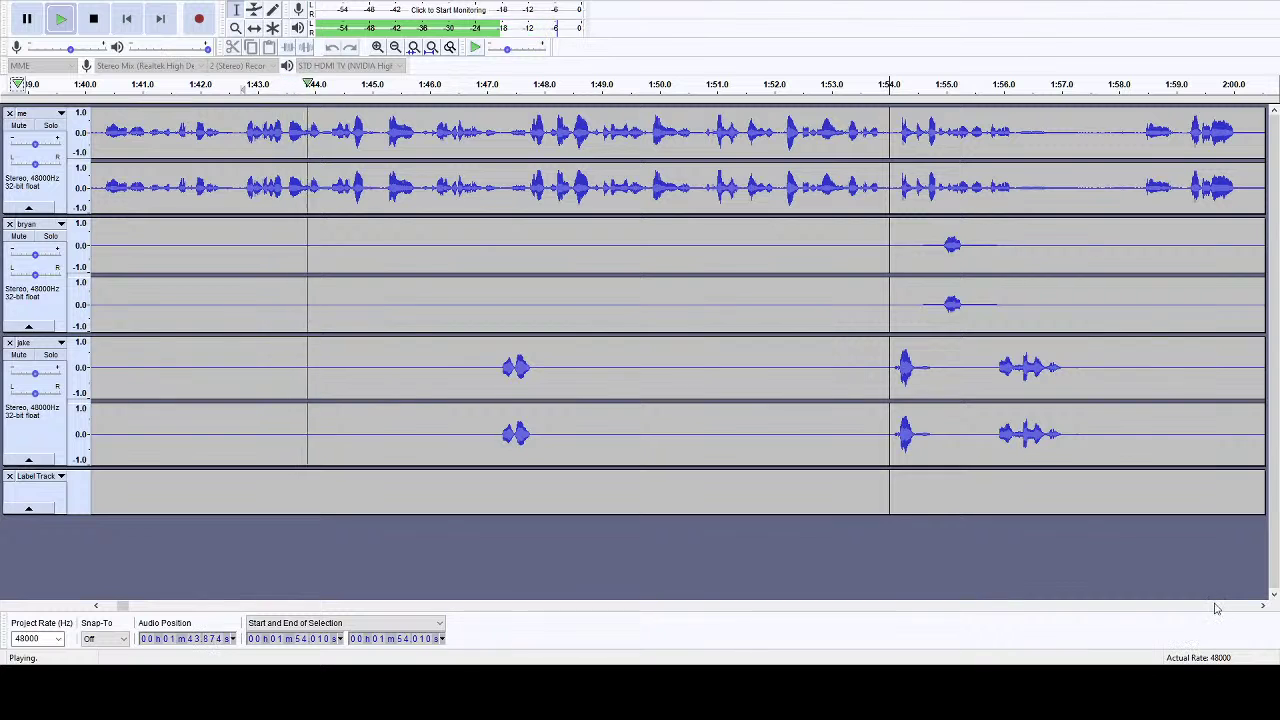
{"action": "left_click", "coordinate": [1263, 605]}
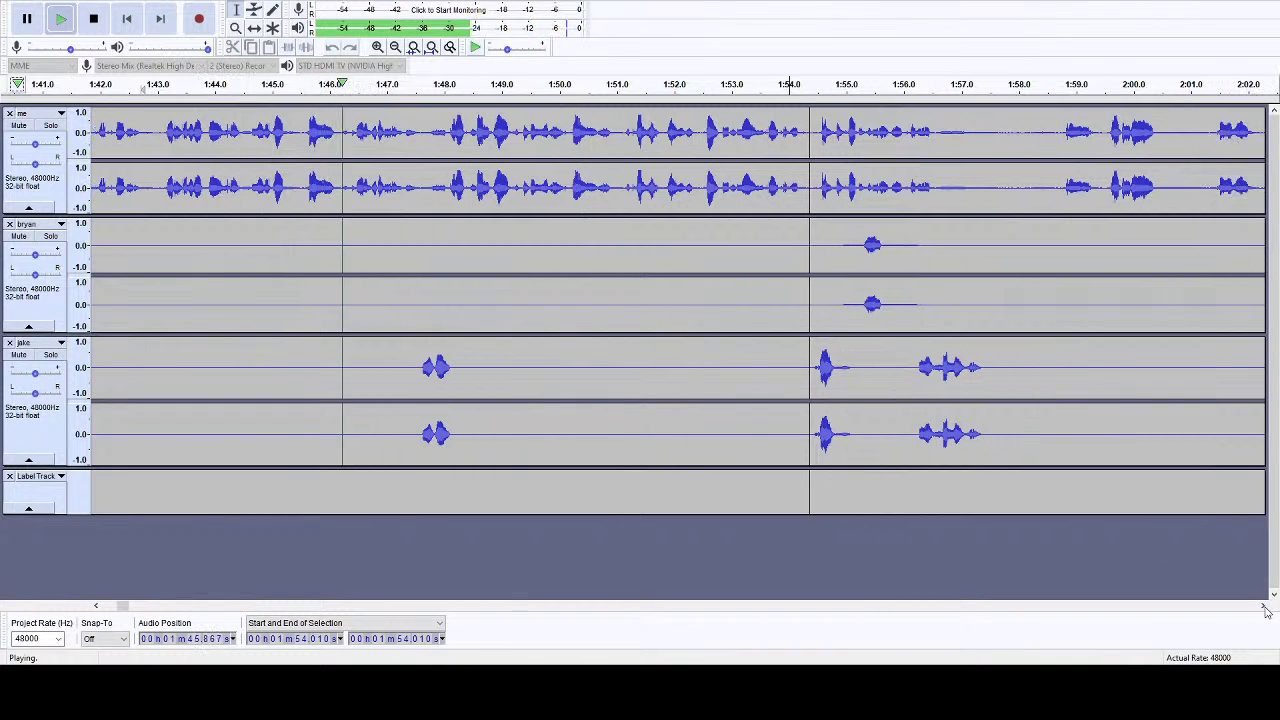
{"action": "left_click_drag", "start_coordinate": [1263, 606], "coordinate": [1263, 606]}
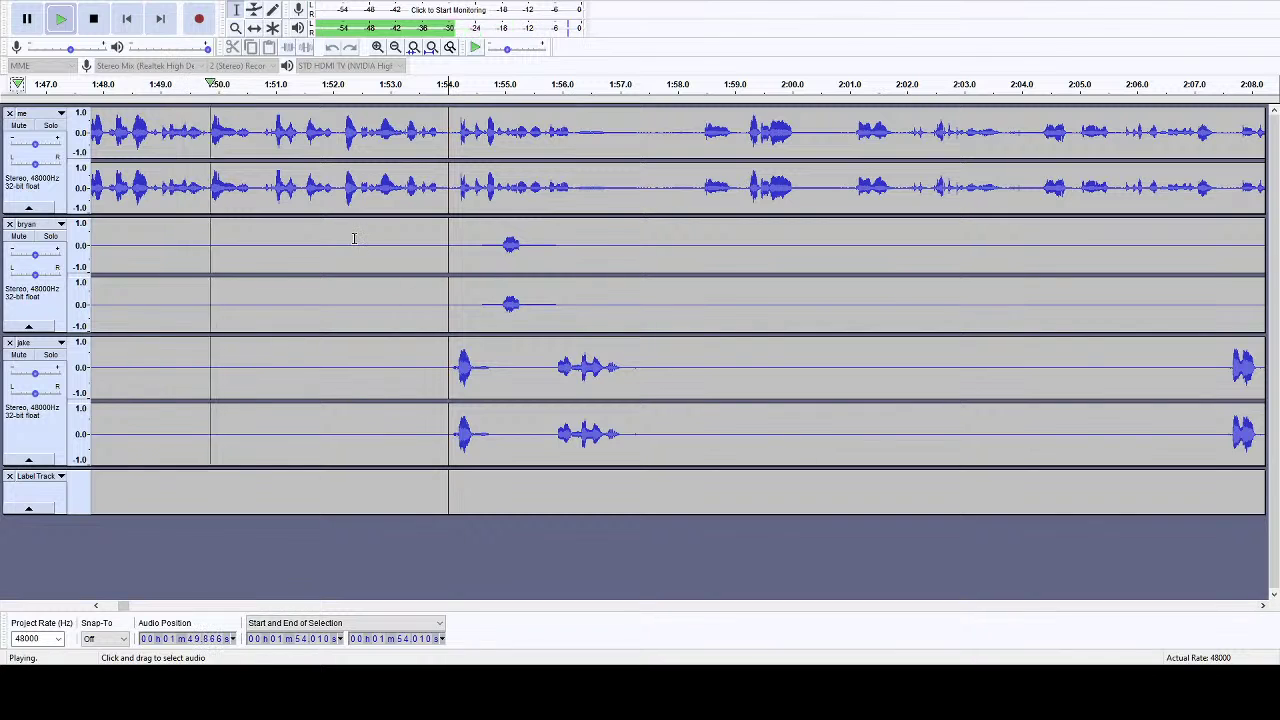
{"action": "left_click", "coordinate": [1263, 606]}
{"action": "left_click_drag", "start_coordinate": [1263, 606], "coordinate": [1263, 606]}
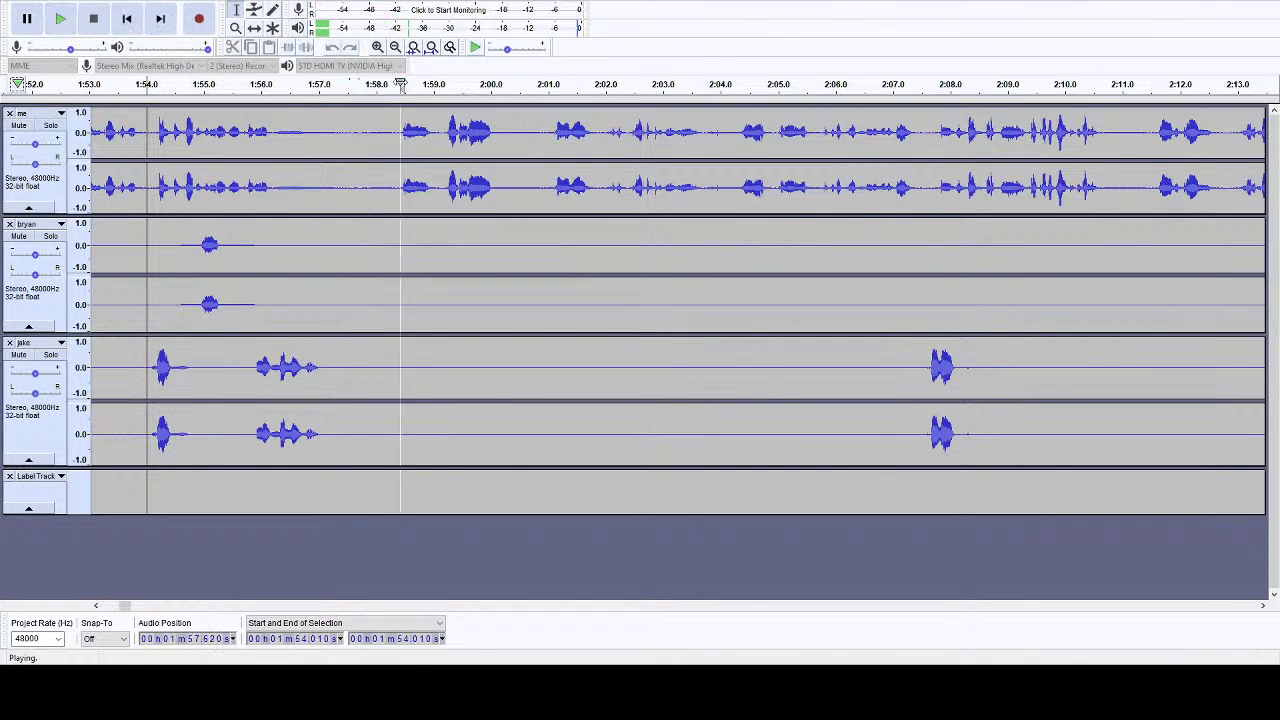
- Play from about 1:58.4 and delete the passage at about 1:57.1–1:59.1 across all tracks, including the label track
{"action": "key", "text": "space"}
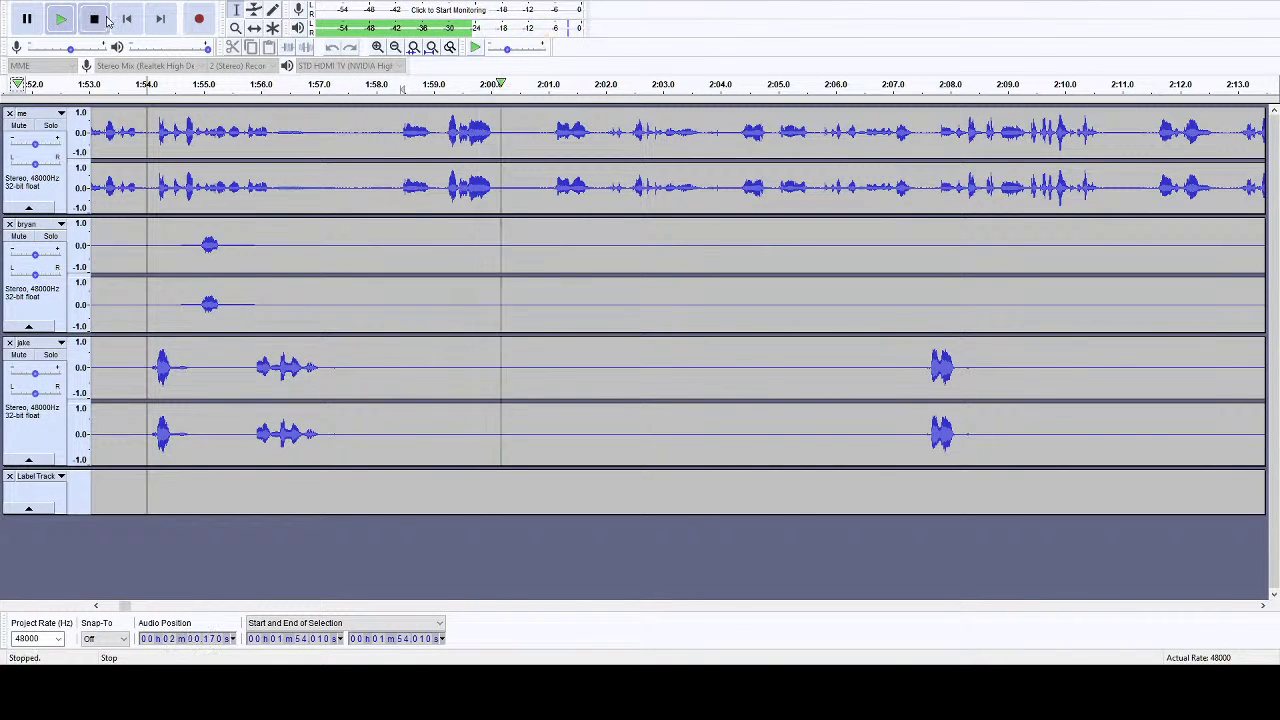
{"action": "left_click_drag", "start_coordinate": [440, 139], "coordinate": [324, 486]}
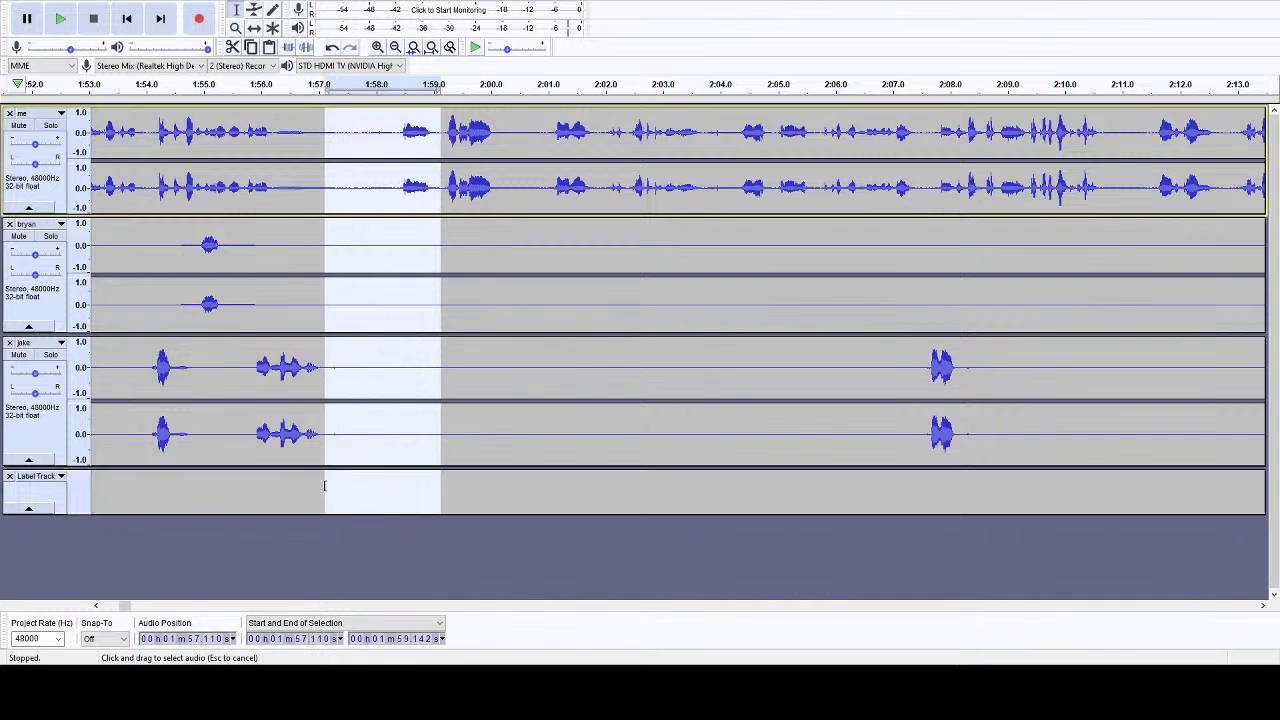
{"action": "key", "text": "Delete"}
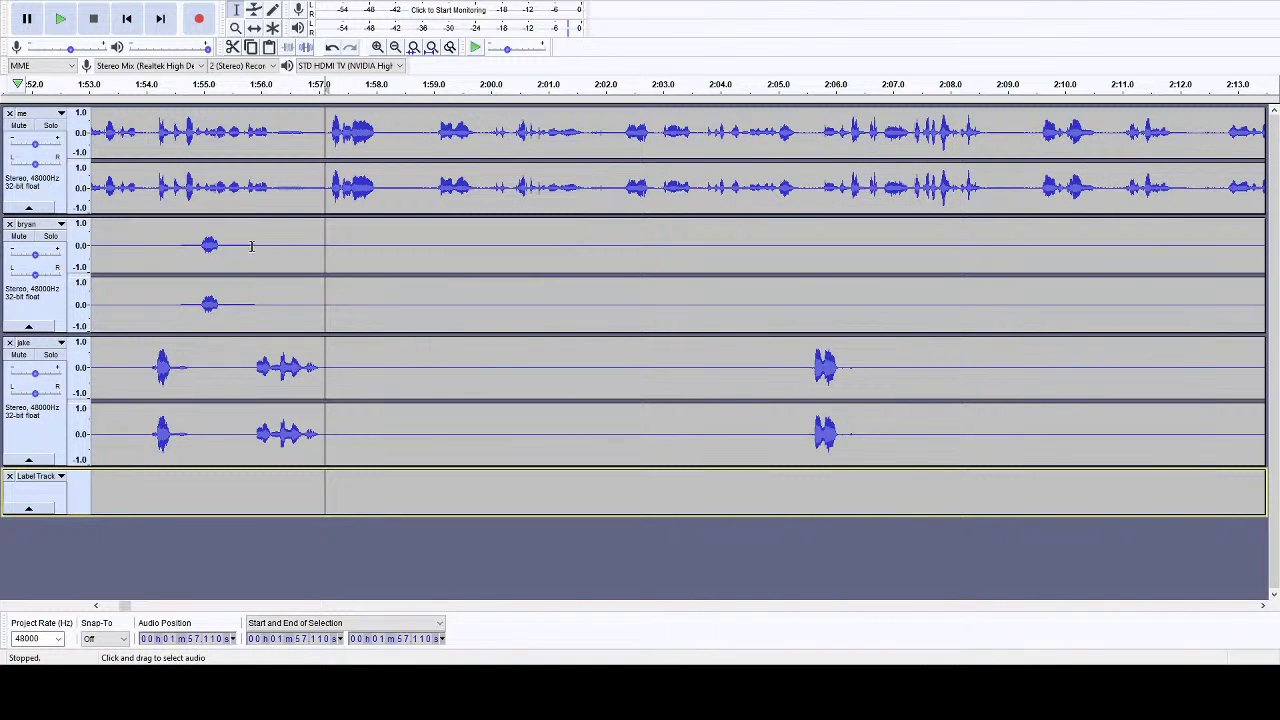
- Delete the pauses at about 1:58.2–1:59.0 and 2:00.9–2:01.4 across all tracks, including the label track
{"action": "left_click_drag", "start_coordinate": [252, 247], "coordinate": [1083, 234]}
{"action": "left_click", "coordinate": [1100, 248]}
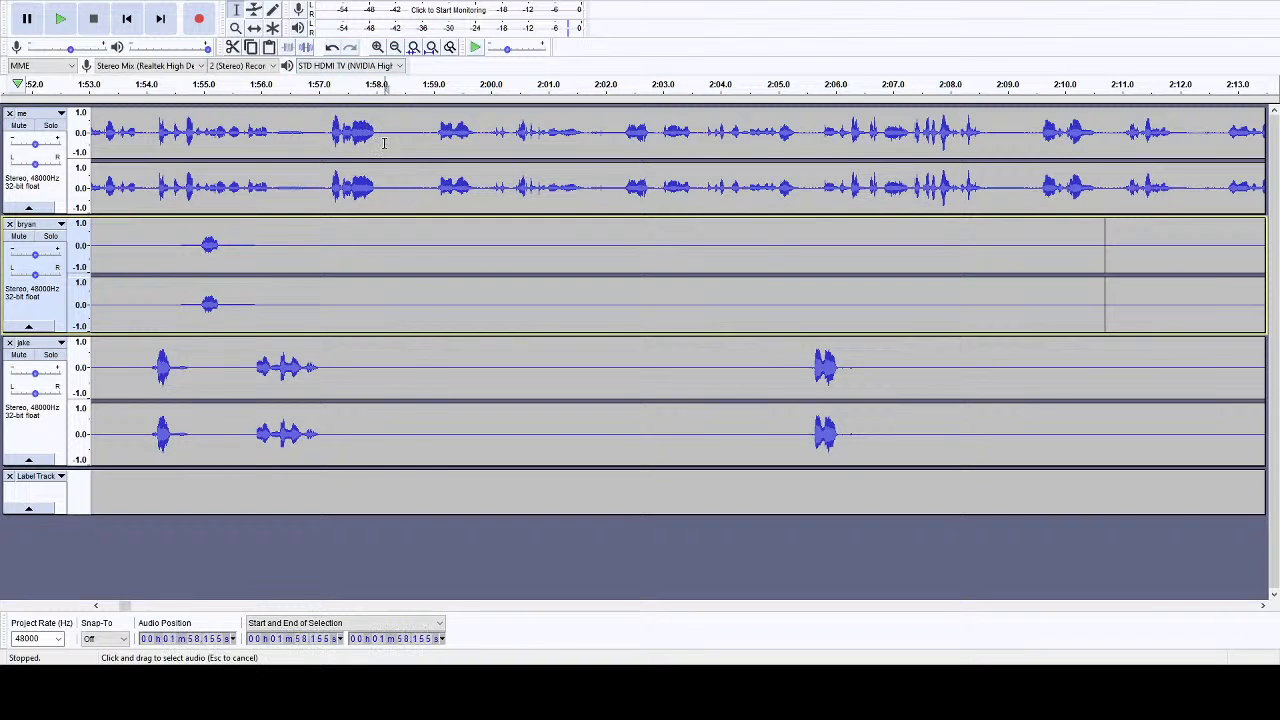
{"action": "left_click_drag", "start_coordinate": [383, 143], "coordinate": [431, 490]}
{"action": "key", "text": "Delete"}
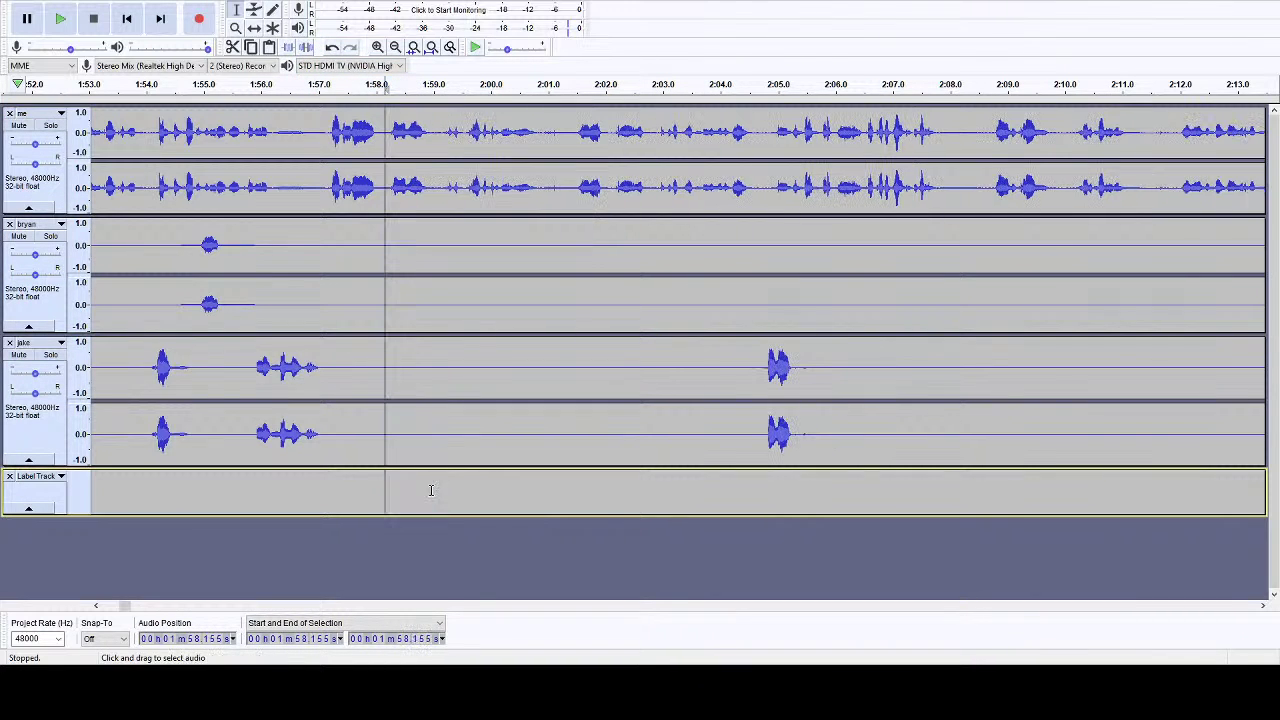
{"action": "left_click_drag", "start_coordinate": [572, 128], "coordinate": [543, 486]}
{"action": "key", "text": "Delete"}
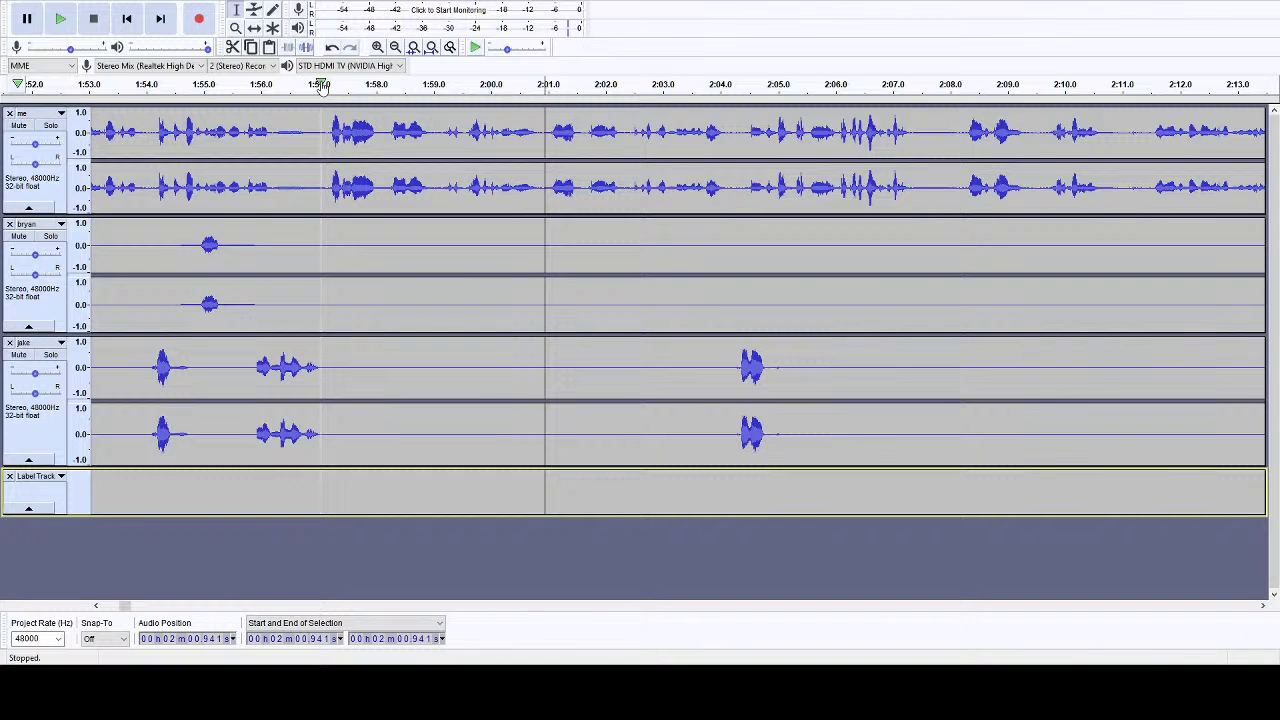
- Play the edited recording from about 1:57.0 and again from about 1:58.1 to check the latest cuts
{"action": "left_click", "coordinate": [320, 85]}
{"action": "key", "text": "space"}
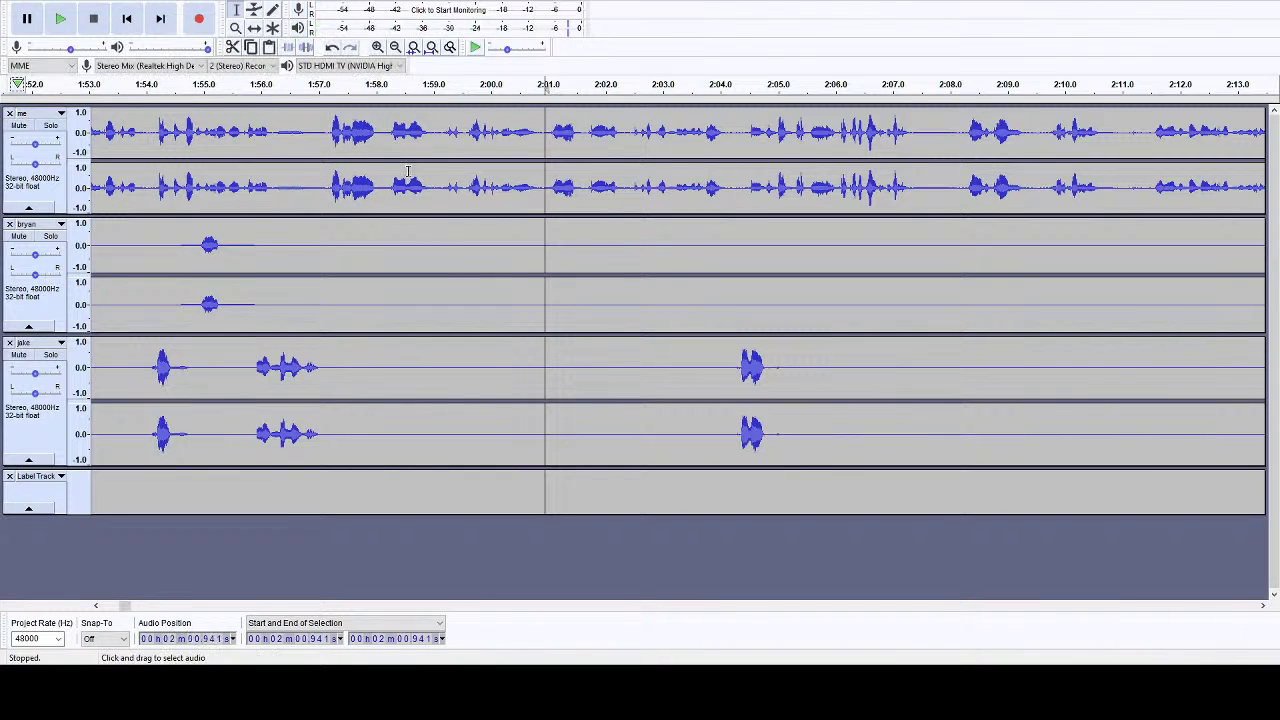
{"action": "left_click", "coordinate": [323, 85]}
{"action": "left_click", "coordinate": [92, 16]}
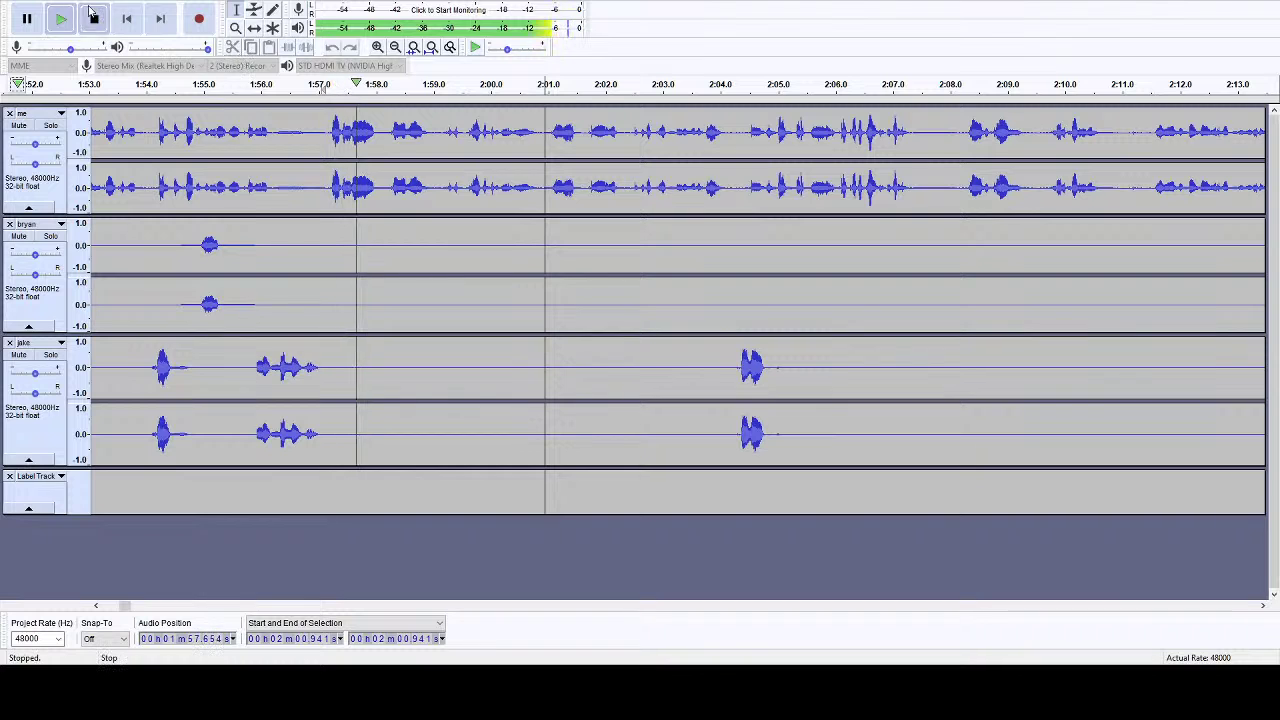
{"action": "left_click", "coordinate": [384, 88]}
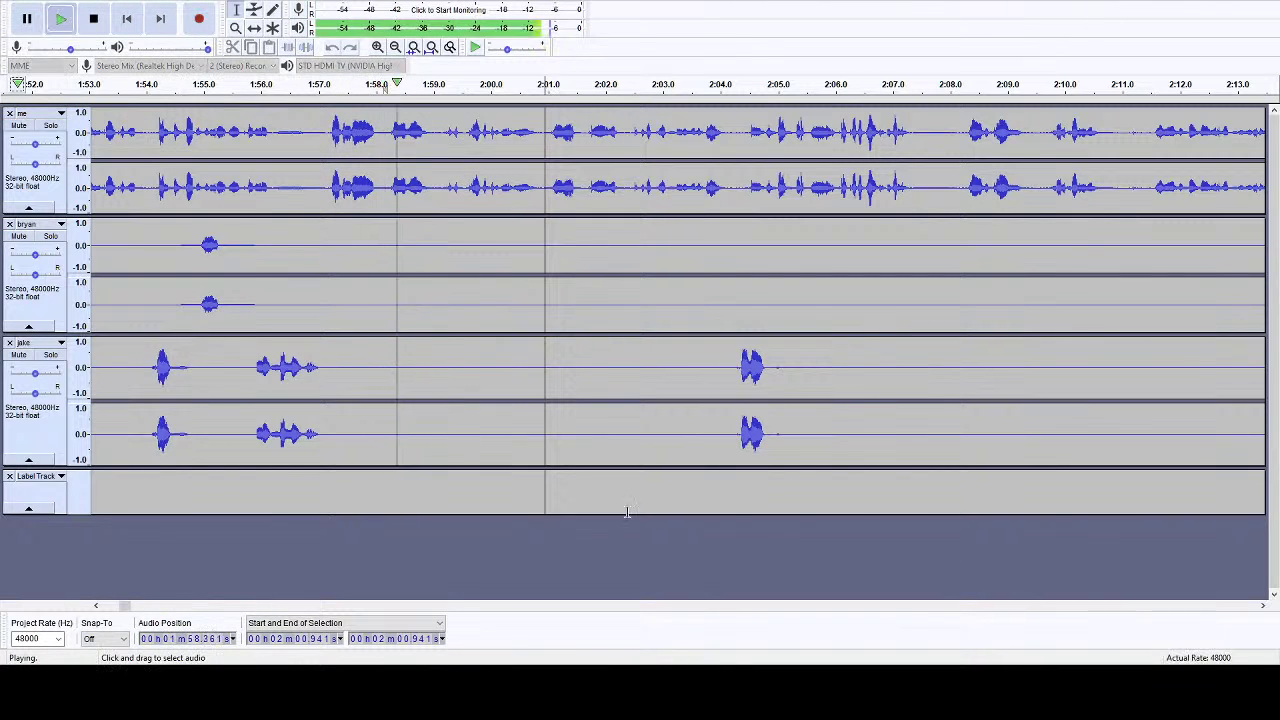
- Delete the passage at about 2:01.6–2:02.4 across the three audio tracks
{"action": "left_click", "coordinate": [1262, 606]}
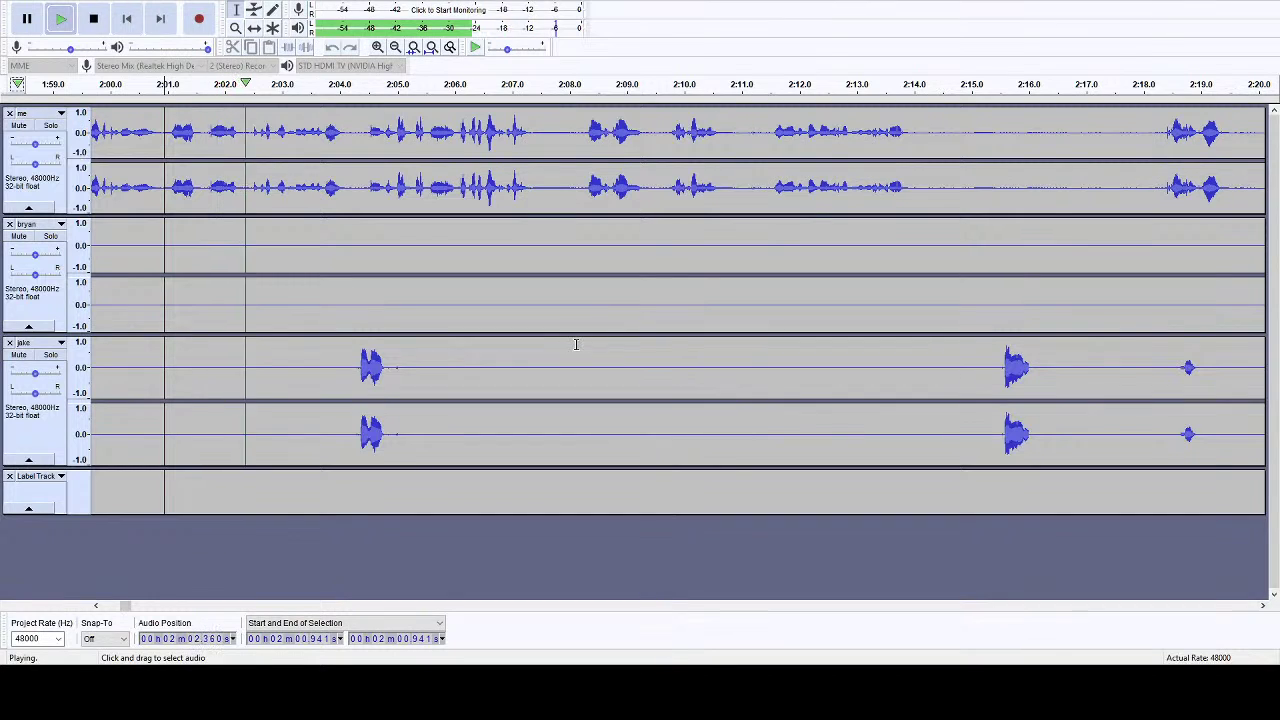
{"action": "left_click_drag", "start_coordinate": [248, 150], "coordinate": [202, 463]}
{"action": "left_click", "coordinate": [94, 19]}
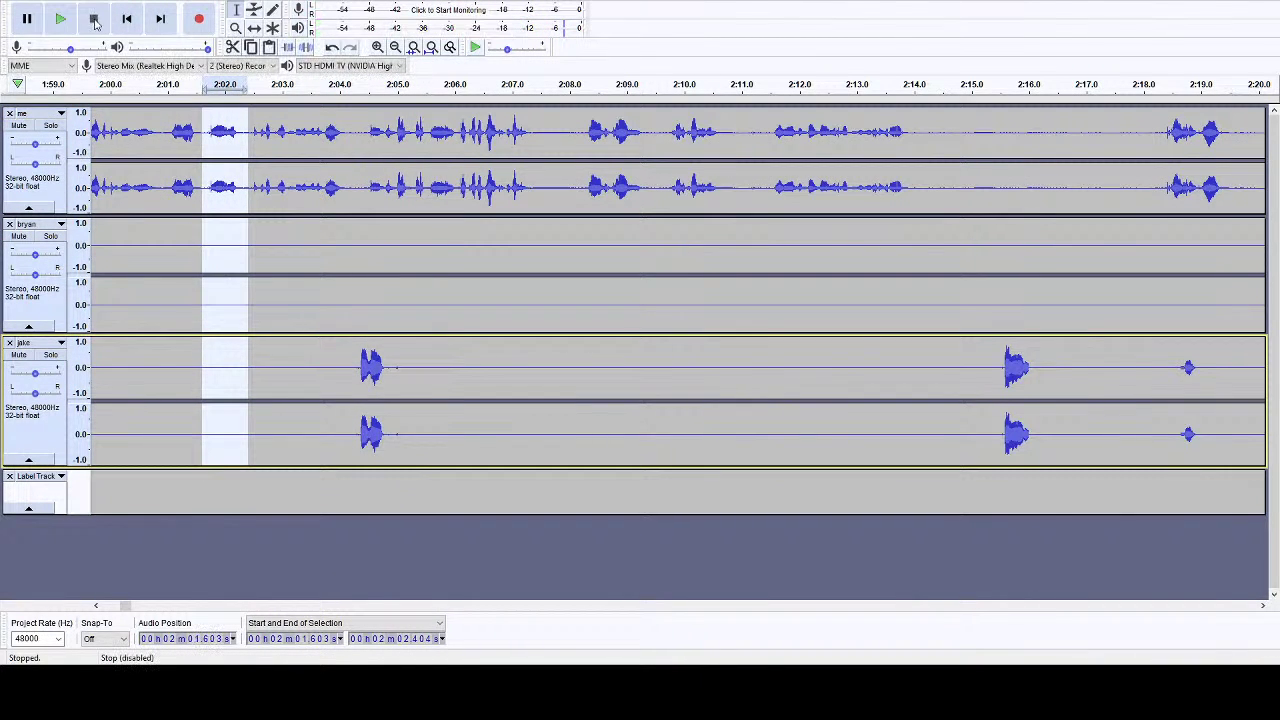
{"action": "key", "text": "Delete"}
- Play from about 2:01.6 and delete the passage at about 2:06.8–2:08.8 and the pause at about 2:08.0–2:08.7 across all tracks, including the label track
{"action": "key", "text": "space"}
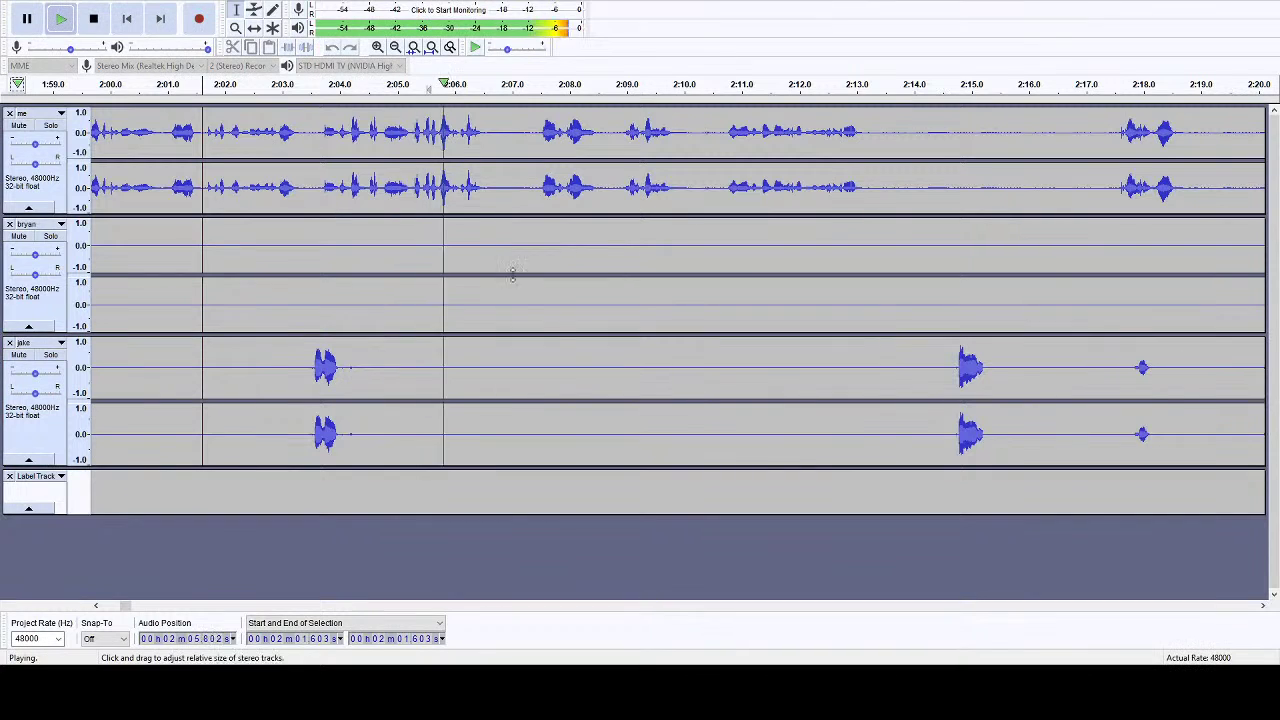
{"action": "left_click", "coordinate": [1264, 606]}
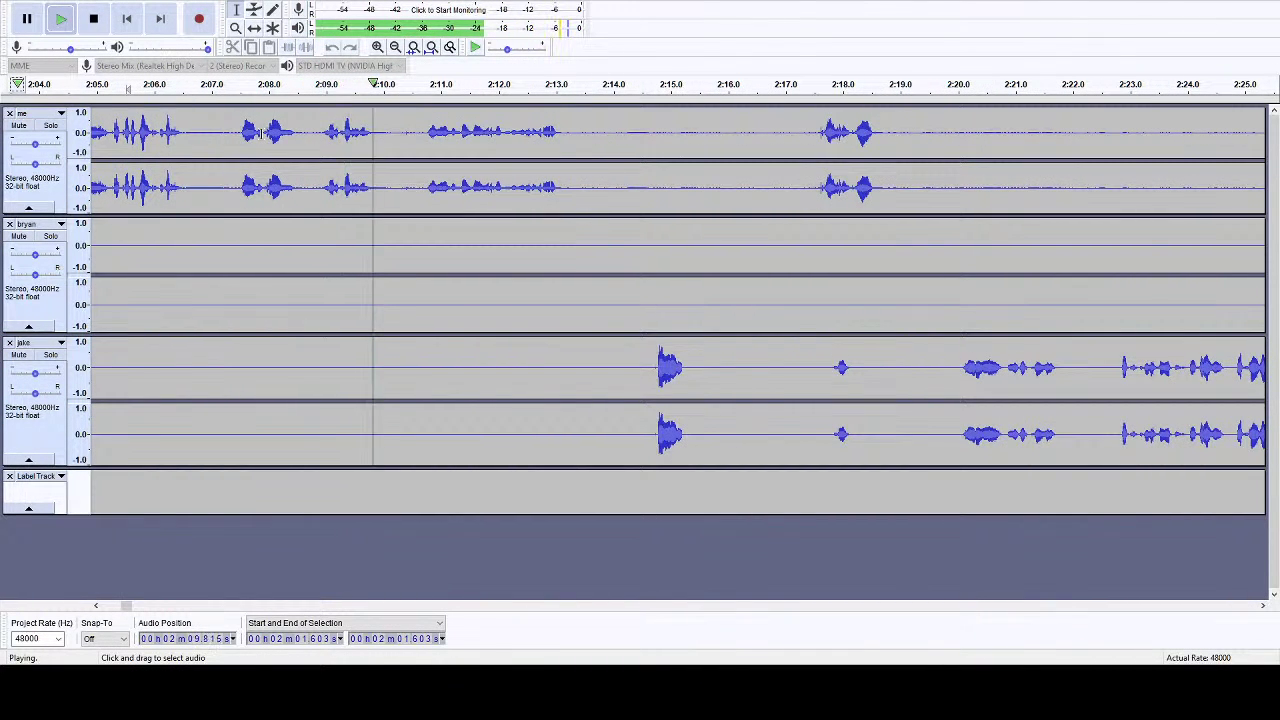
{"action": "left_click_drag", "start_coordinate": [314, 132], "coordinate": [201, 470]}
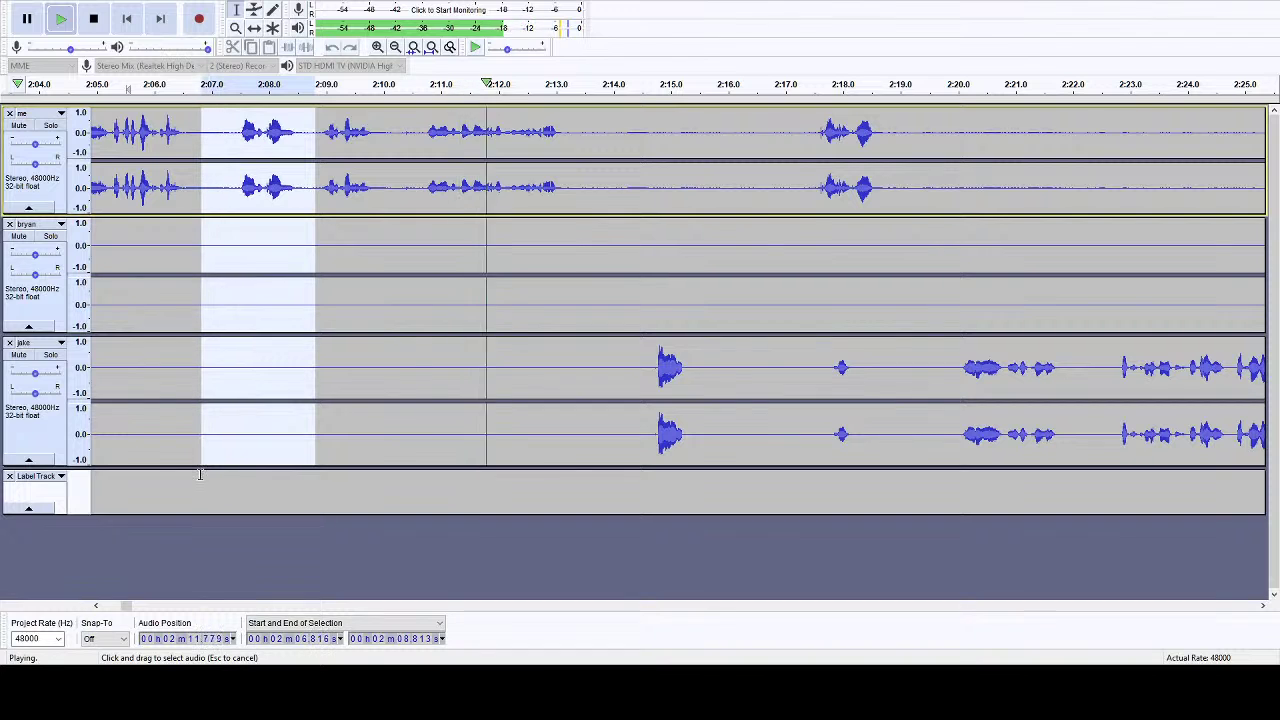
{"action": "key", "text": "space"}
{"action": "key", "text": "Delete"}
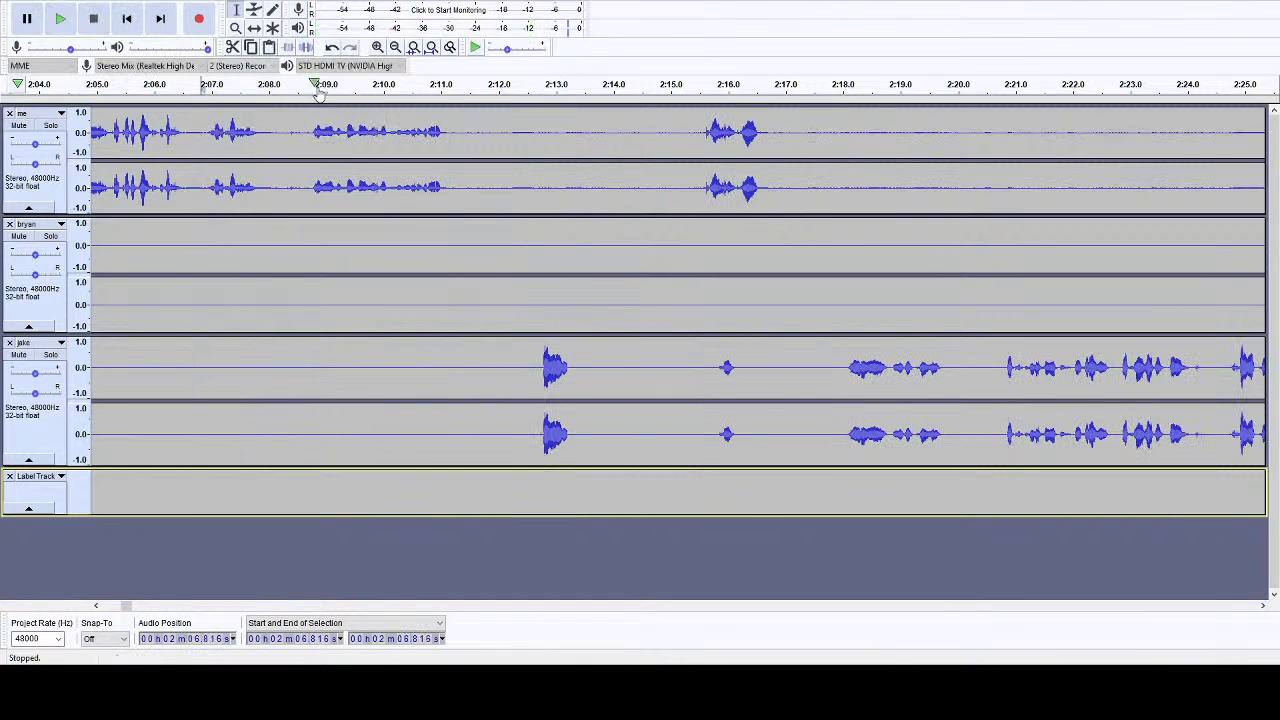
{"action": "left_click_drag", "start_coordinate": [308, 122], "coordinate": [269, 490]}
{"action": "key", "text": "Delete"}
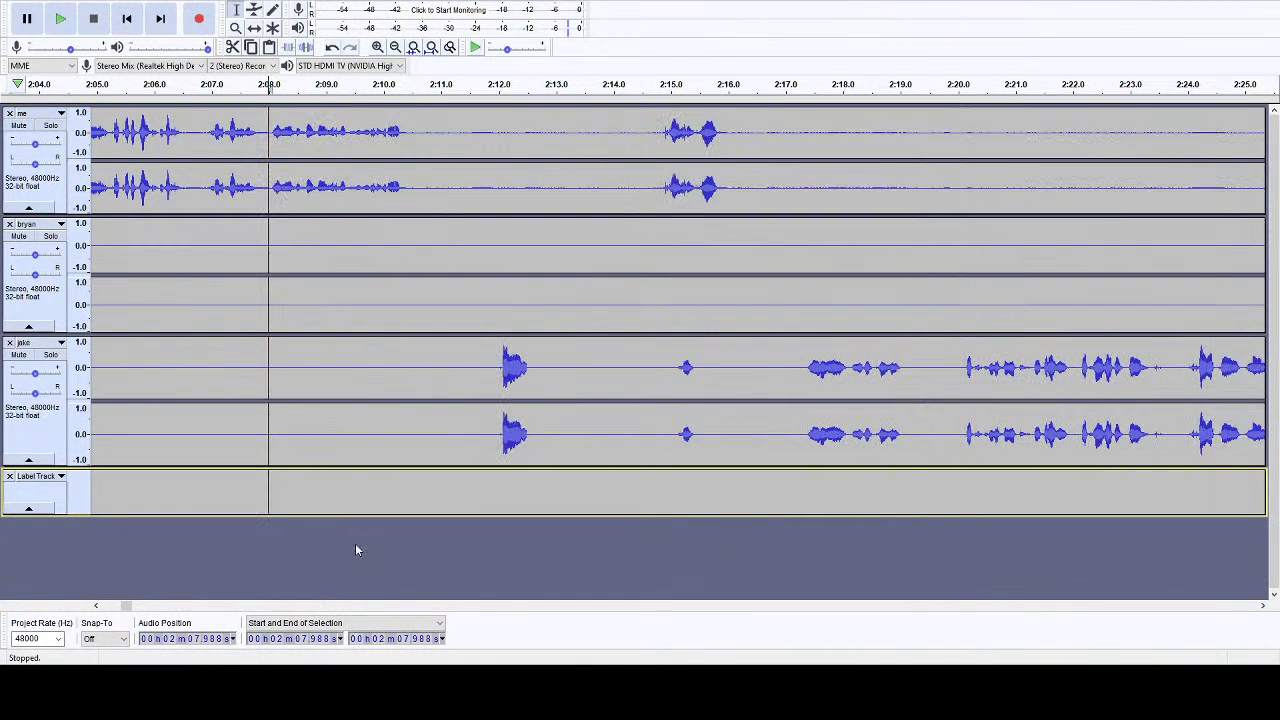
- Play the edited recording from about 1:46 and again from about 1:55 to find where the next section starts
{"action": "left_click", "coordinate": [100, 607]}
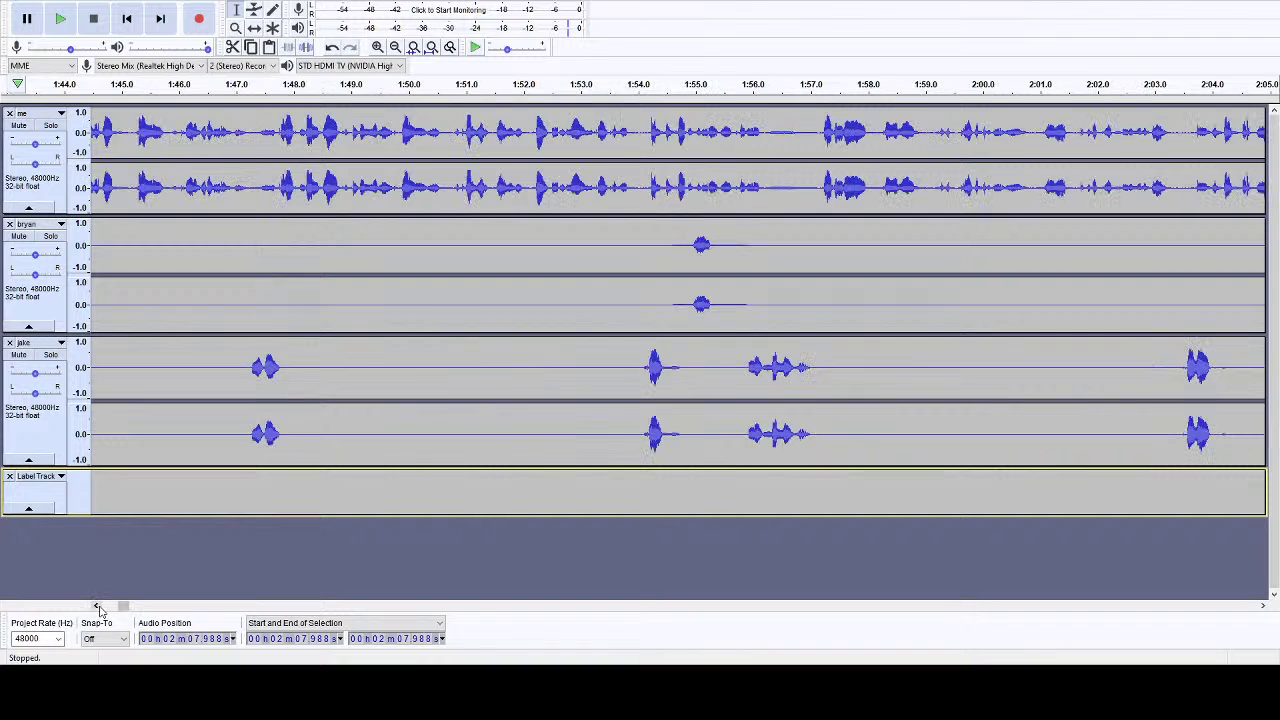
{"action": "left_click", "coordinate": [174, 88]}
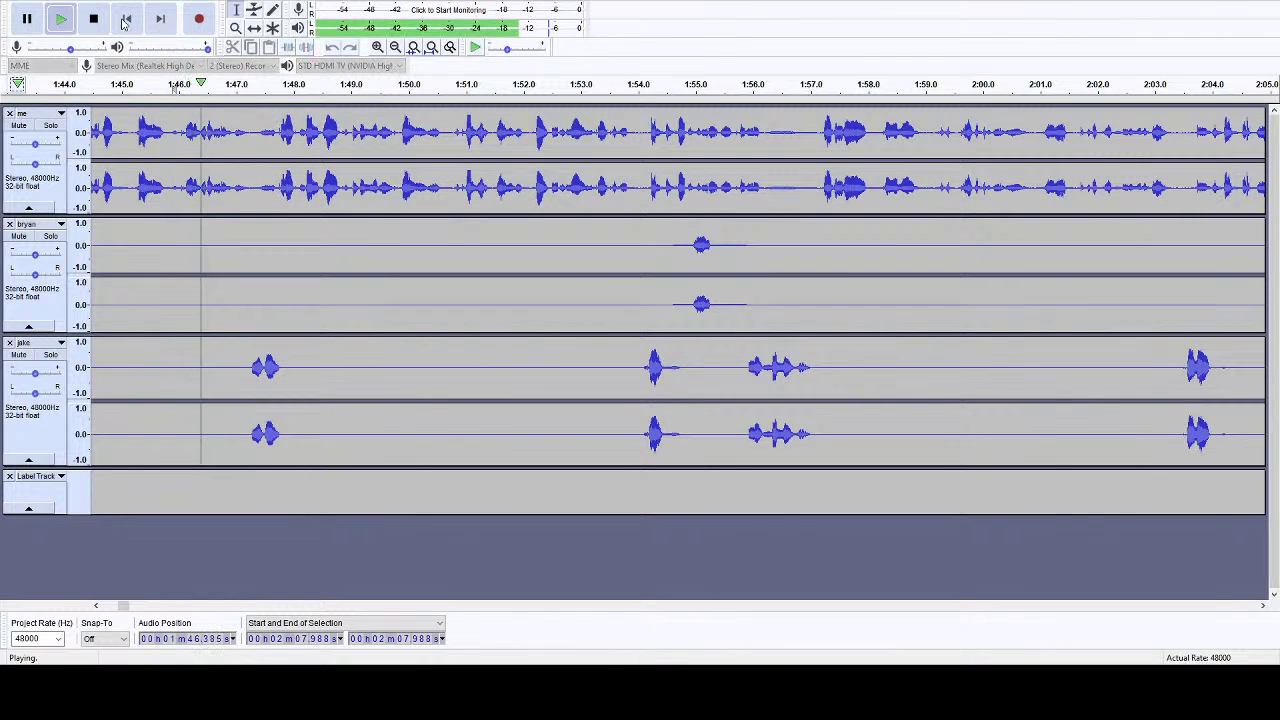
{"action": "left_click", "coordinate": [693, 90]}
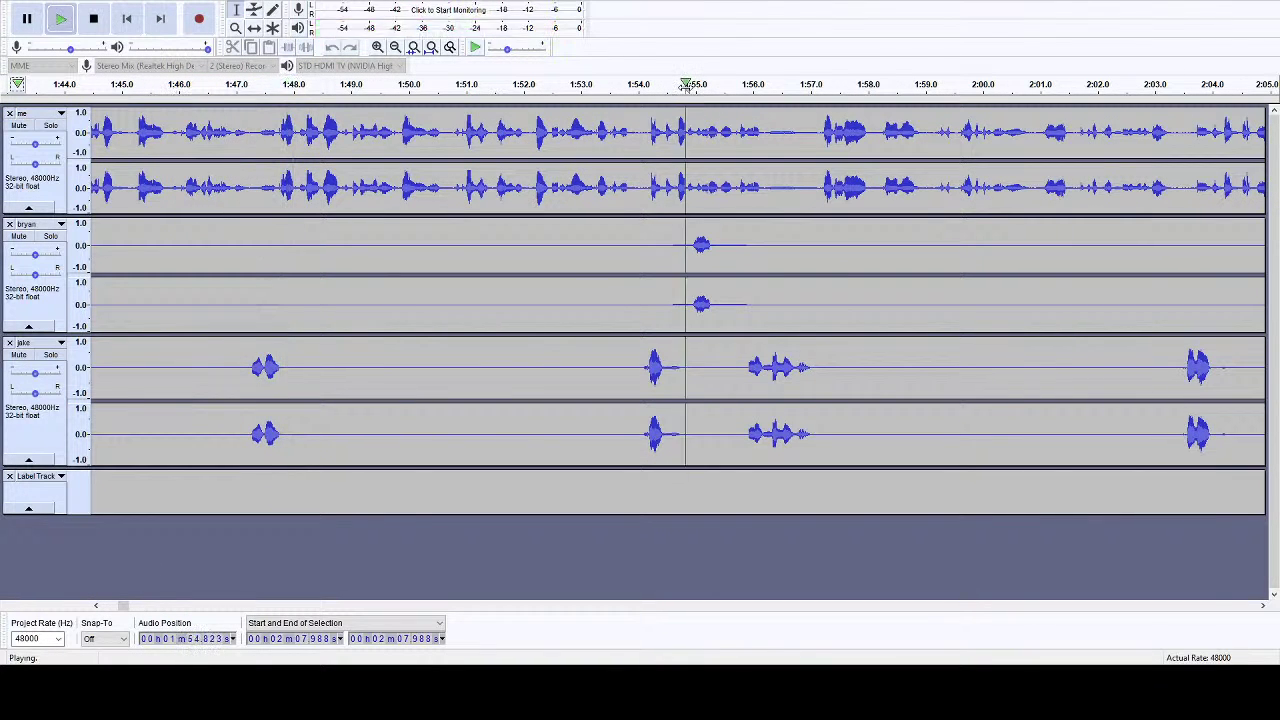
{"action": "left_click", "coordinate": [94, 20]}
- Add a label reading "long recording" at about 1:57.1
{"action": "left_click_drag", "start_coordinate": [818, 186], "coordinate": [277, 335]}
{"action": "left_click_drag", "start_coordinate": [410, 335], "coordinate": [1277, 313]}
{"action": "left_click", "coordinate": [855, 316]}
{"action": "left_click", "coordinate": [857, 203]}
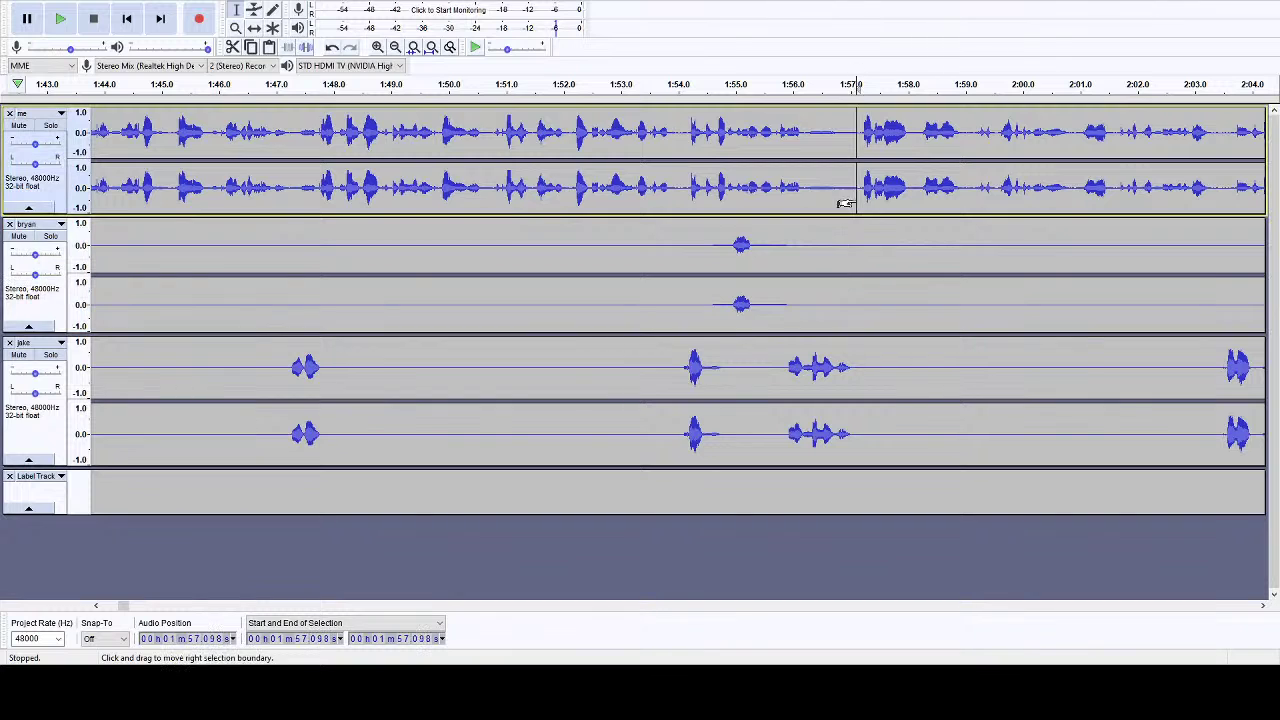
{"action": "key", "text": "ctrl+b"}
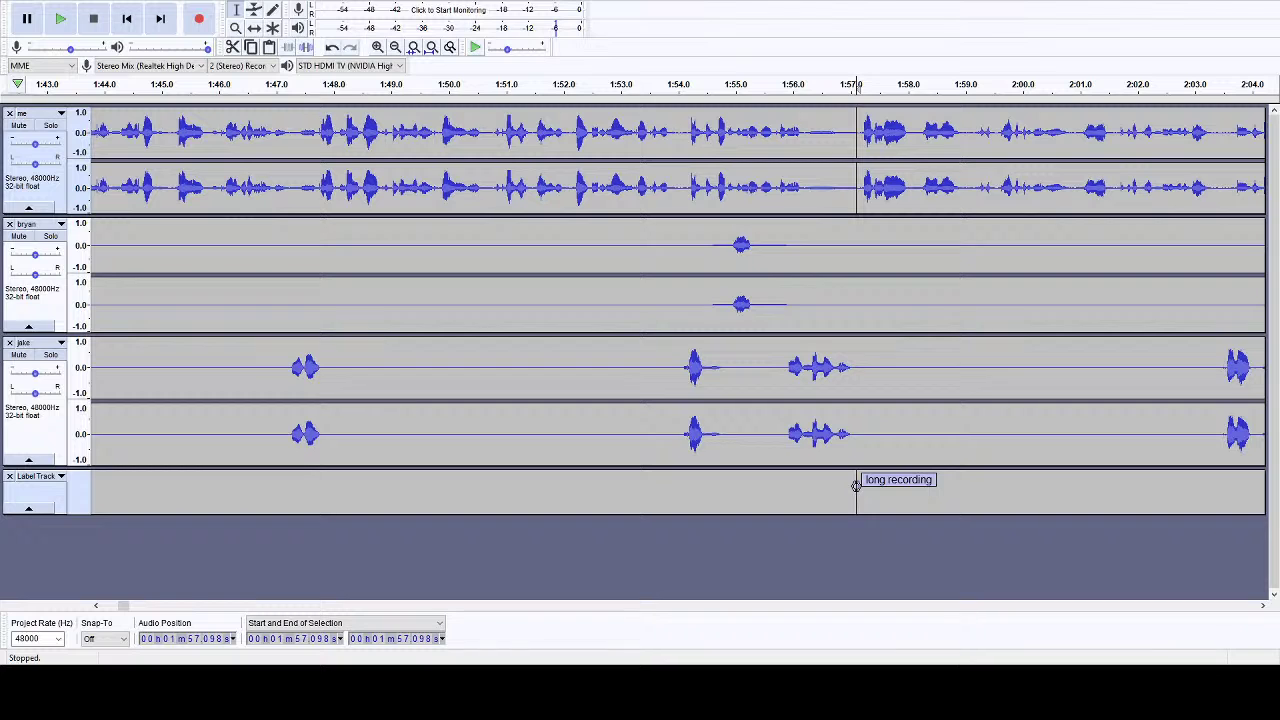
{"action": "left_click", "coordinate": [638, 48]}
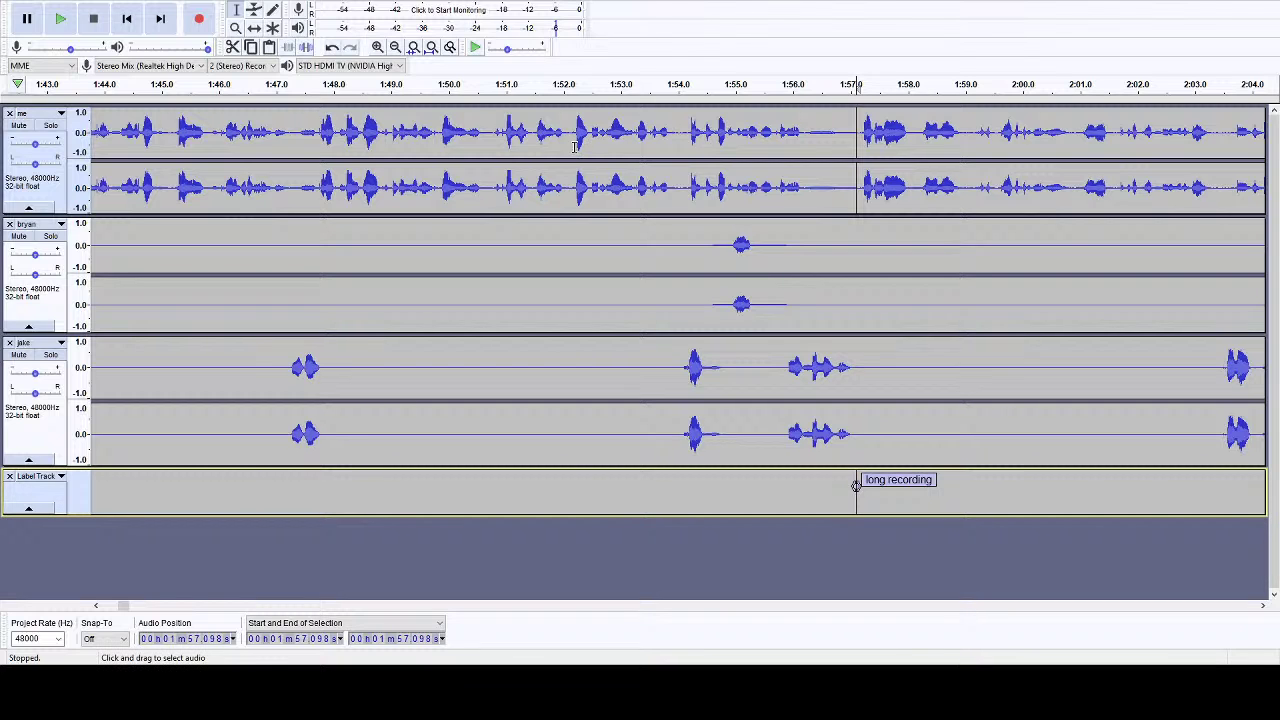
- Play the recording from about 1:47.2, 2:03.6 and 2:11.6, and silence the "me" track at about 2:10.5–2:14.8
{"action": "left_click", "coordinate": [285, 92]}
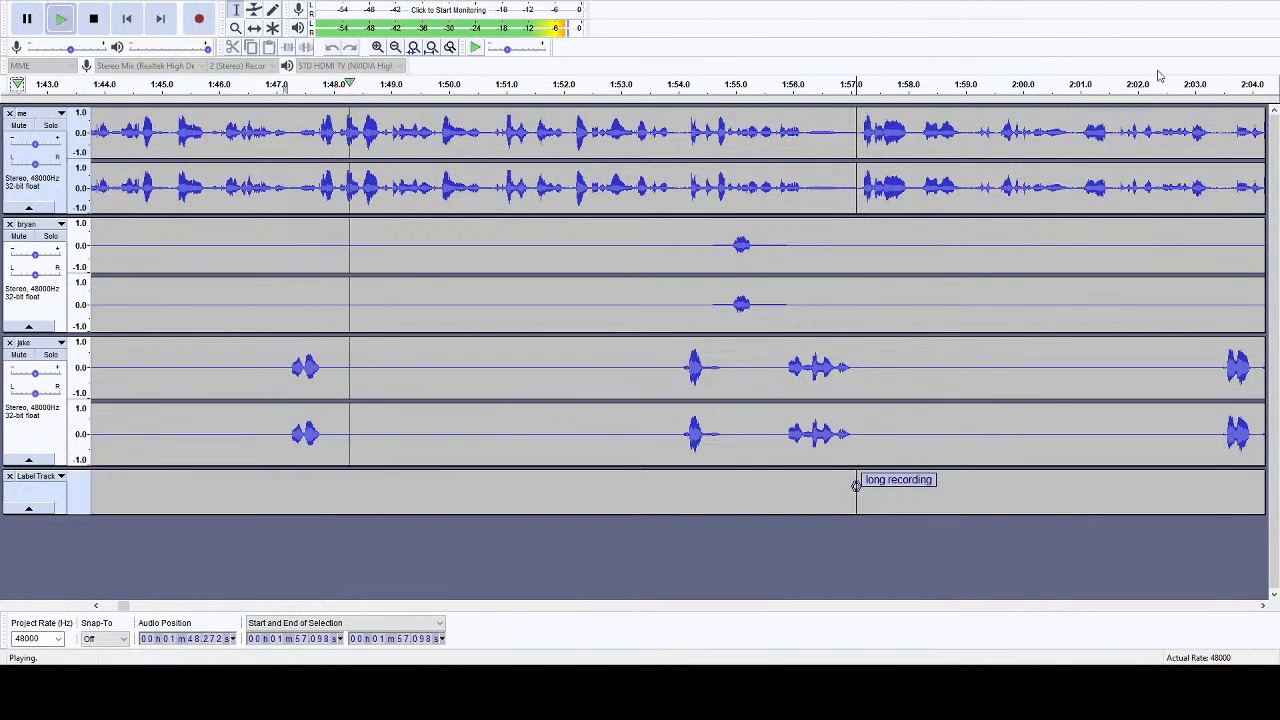
{"action": "left_click", "coordinate": [1228, 86]}
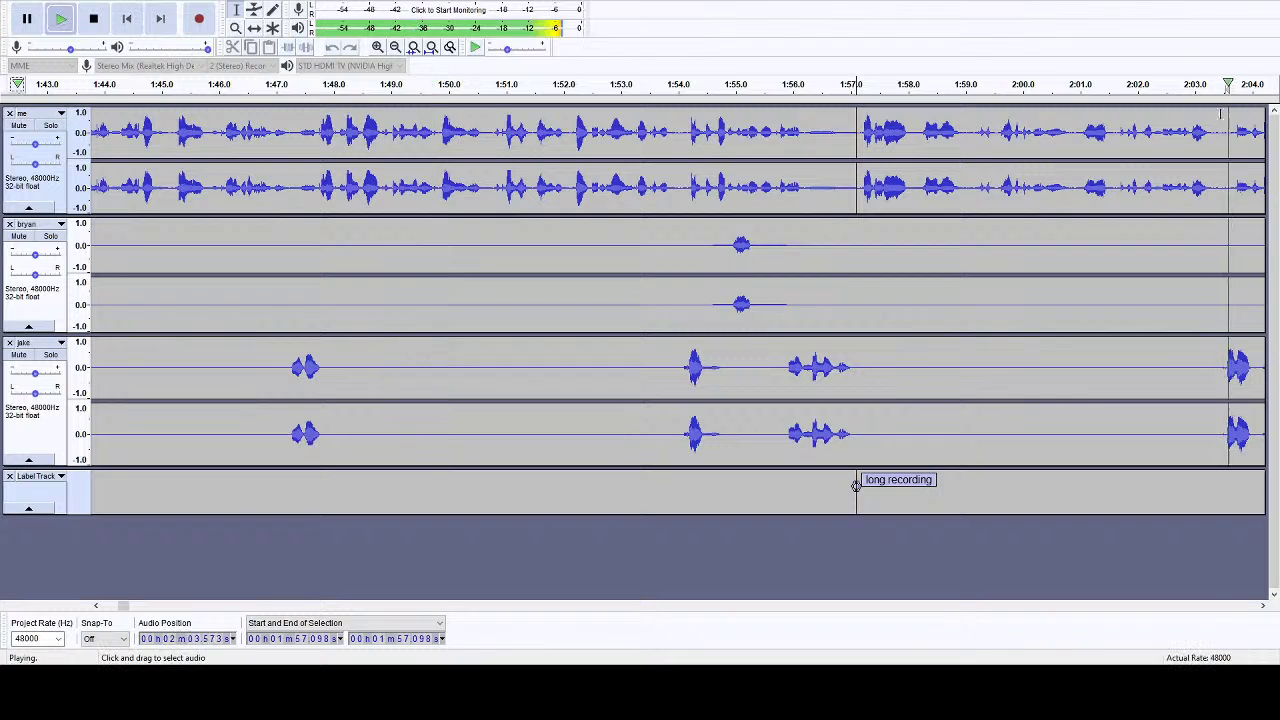
{"action": "left_click", "coordinate": [510, 86]}
{"action": "left_click_drag", "start_coordinate": [447, 190], "coordinate": [699, 165]}
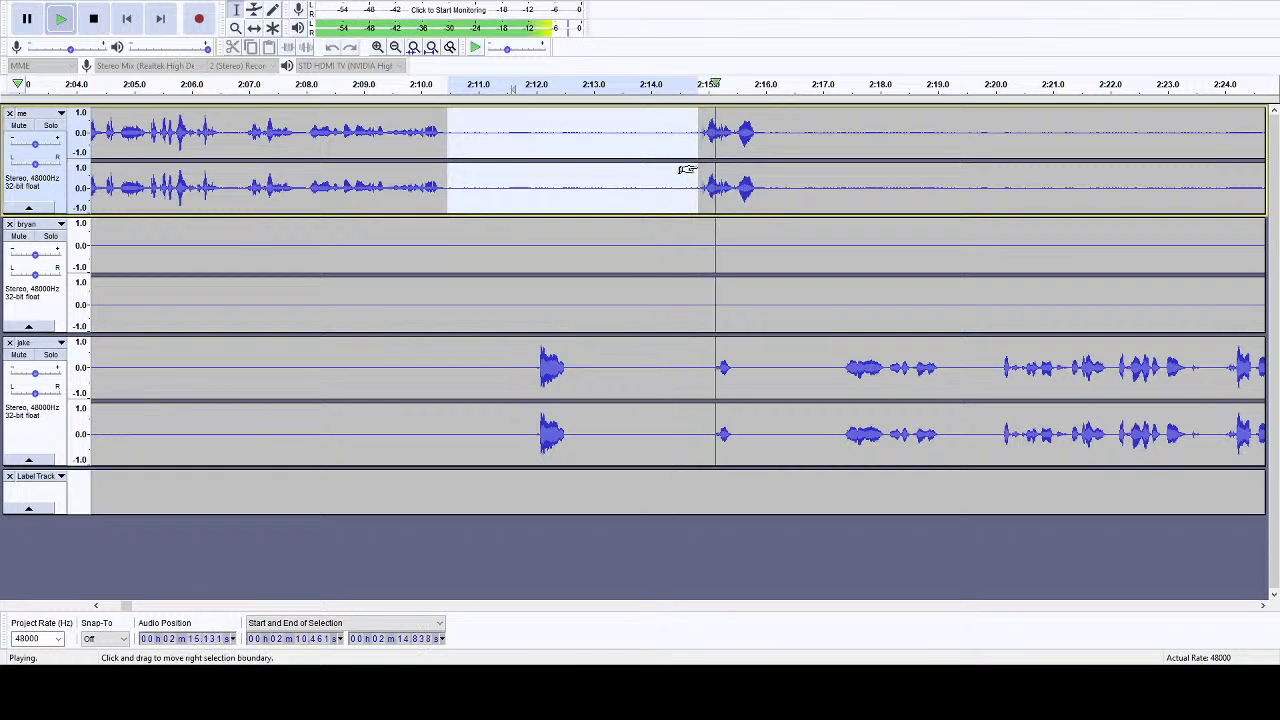
{"action": "left_click", "coordinate": [93, 18]}
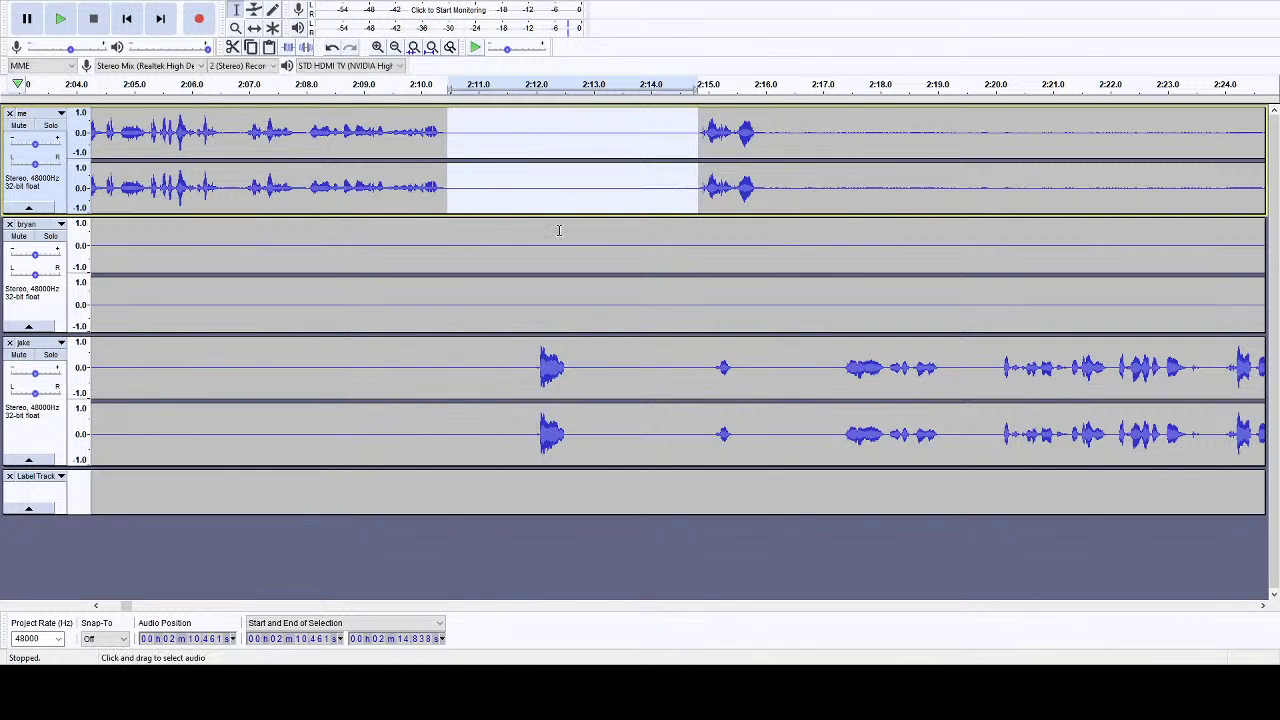
- Delete the pauses at about 2:12.8–2:14.6 and 2:10.6–2:11.8 across all tracks, including the label track
{"action": "left_click_drag", "start_coordinate": [686, 193], "coordinate": [582, 478]}
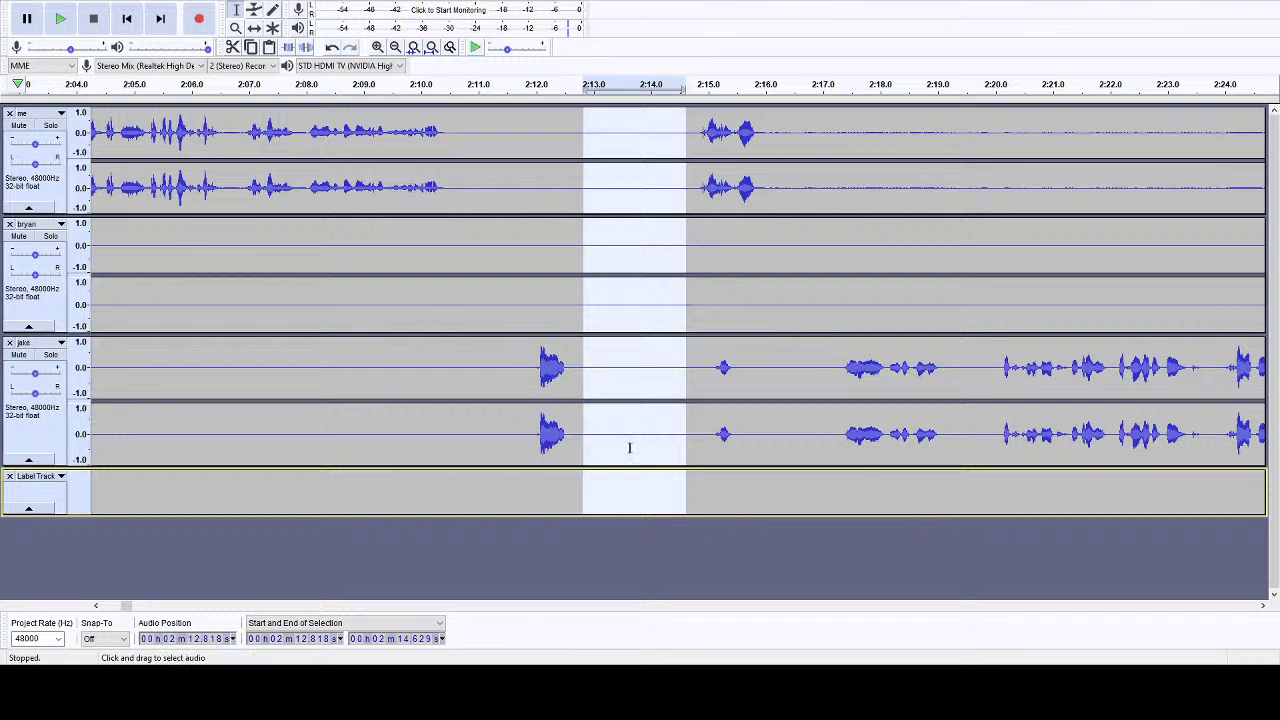
{"action": "key", "text": "Delete"}
{"action": "left_click_drag", "start_coordinate": [455, 182], "coordinate": [527, 500]}
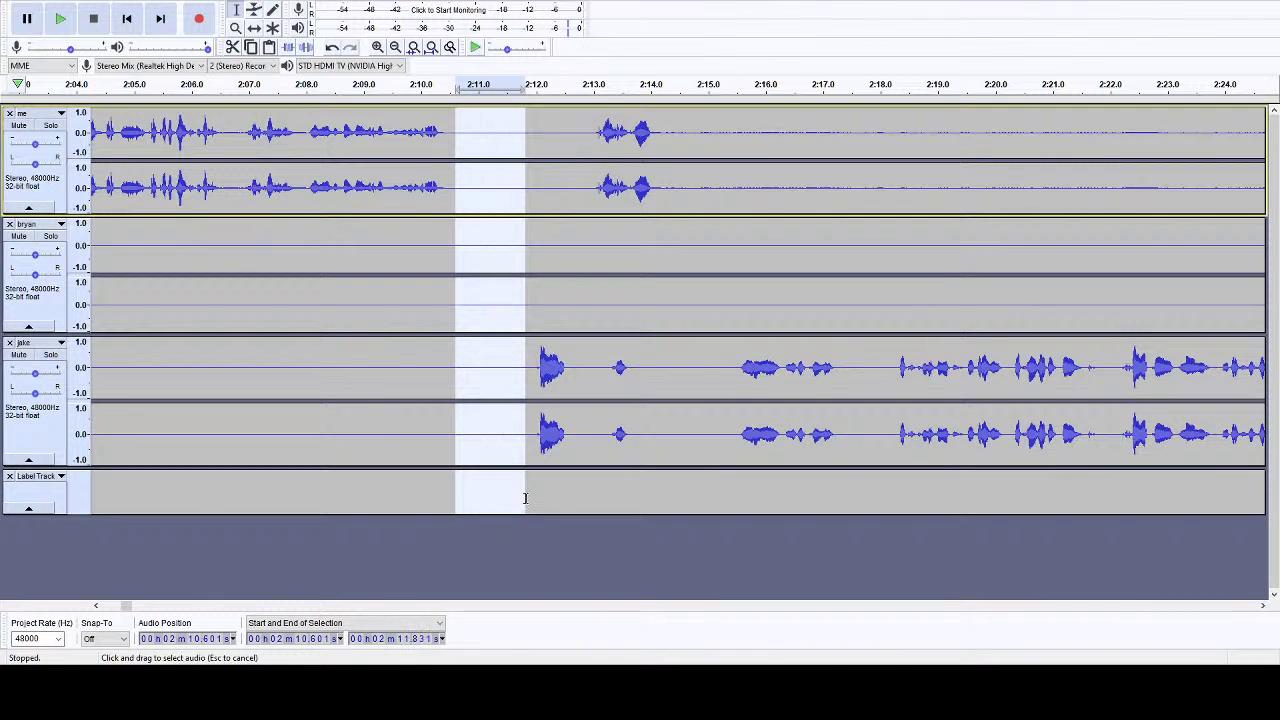
{"action": "key", "text": "Delete"}
- Silence the "me" track at about 2:13.2–2:25.5 and delete the stretches at about 2:13.1–2:14.0 and 2:15.1–2:15.9 across all tracks
{"action": "left_click_drag", "start_coordinate": [607, 190], "coordinate": [1093, 172]}
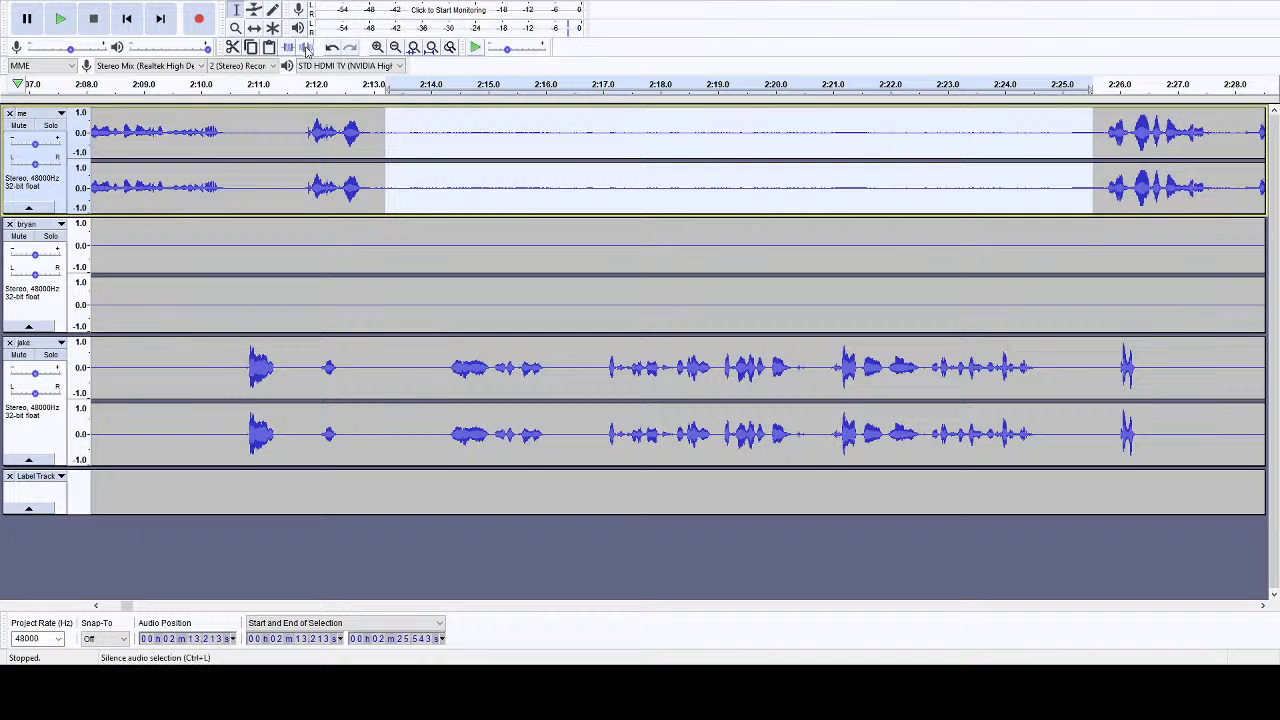
{"action": "left_click_drag", "start_coordinate": [378, 195], "coordinate": [434, 492]}
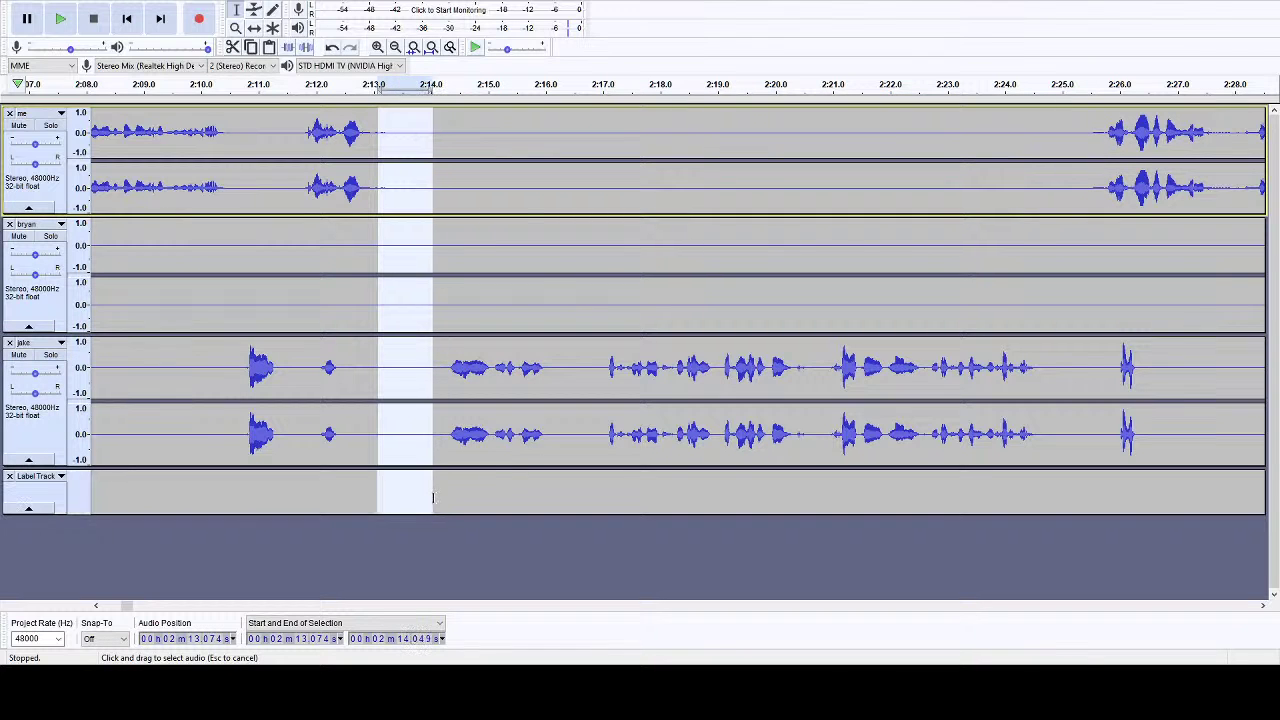
{"action": "key", "text": "Delete"}
{"action": "left_click_drag", "start_coordinate": [496, 213], "coordinate": [542, 488]}
{"action": "key", "text": "Delete"}
- Play the recording from about 2:10 and delete the pause at about 2:18.6–2:19.0 across the three audio tracks
{"action": "left_click", "coordinate": [199, 84]}
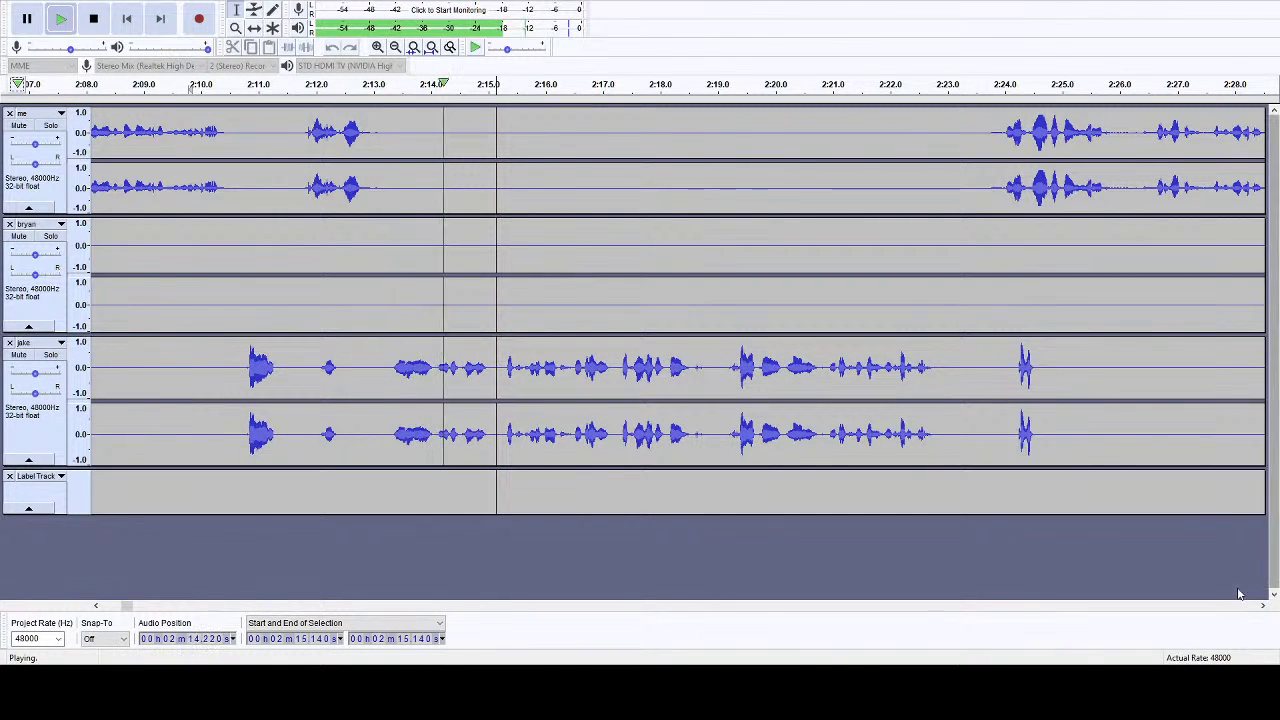
{"action": "left_click", "coordinate": [1262, 606]}
{"action": "left_click", "coordinate": [1263, 606]}
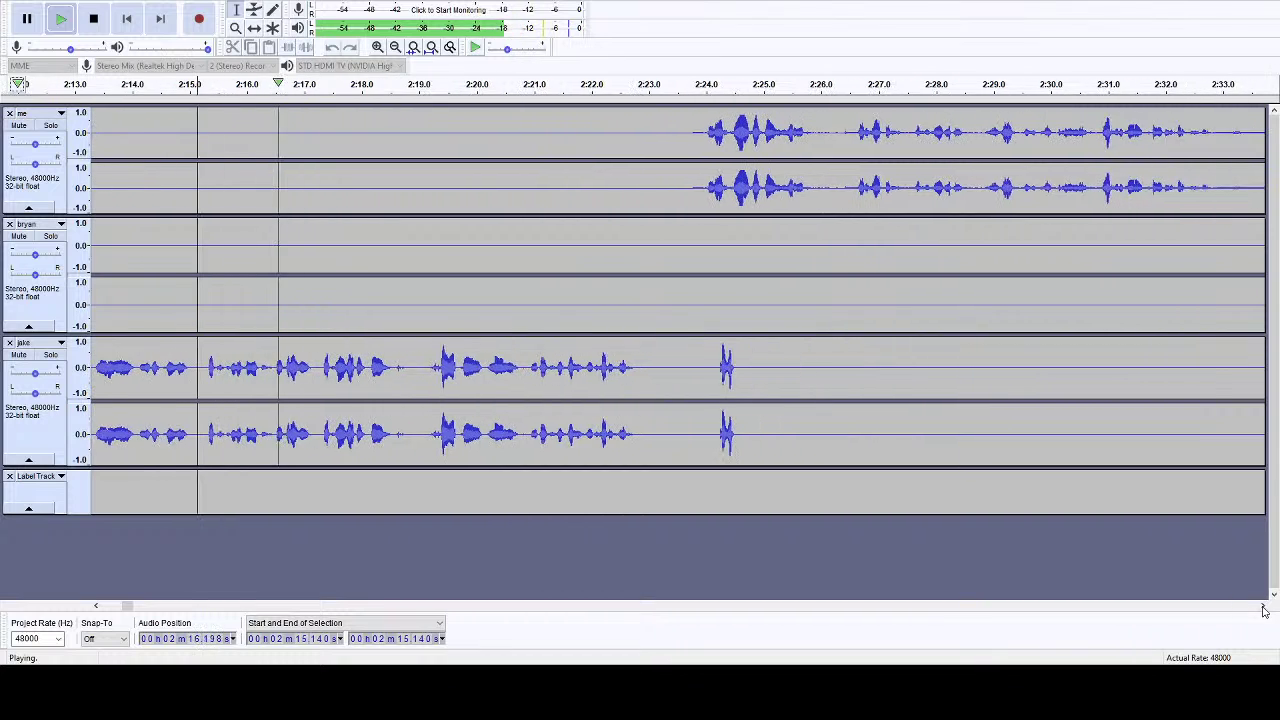
{"action": "left_click", "coordinate": [1263, 607]}
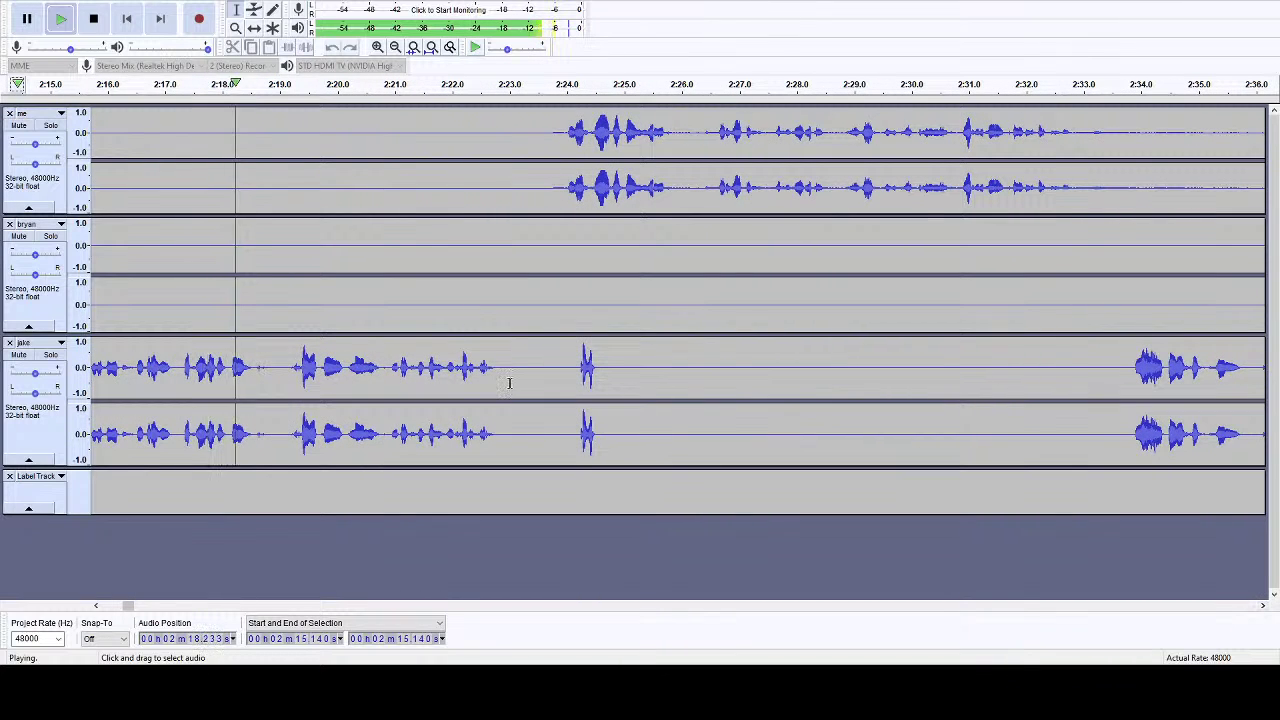
{"action": "left_click_drag", "start_coordinate": [257, 300], "coordinate": [281, 172]}
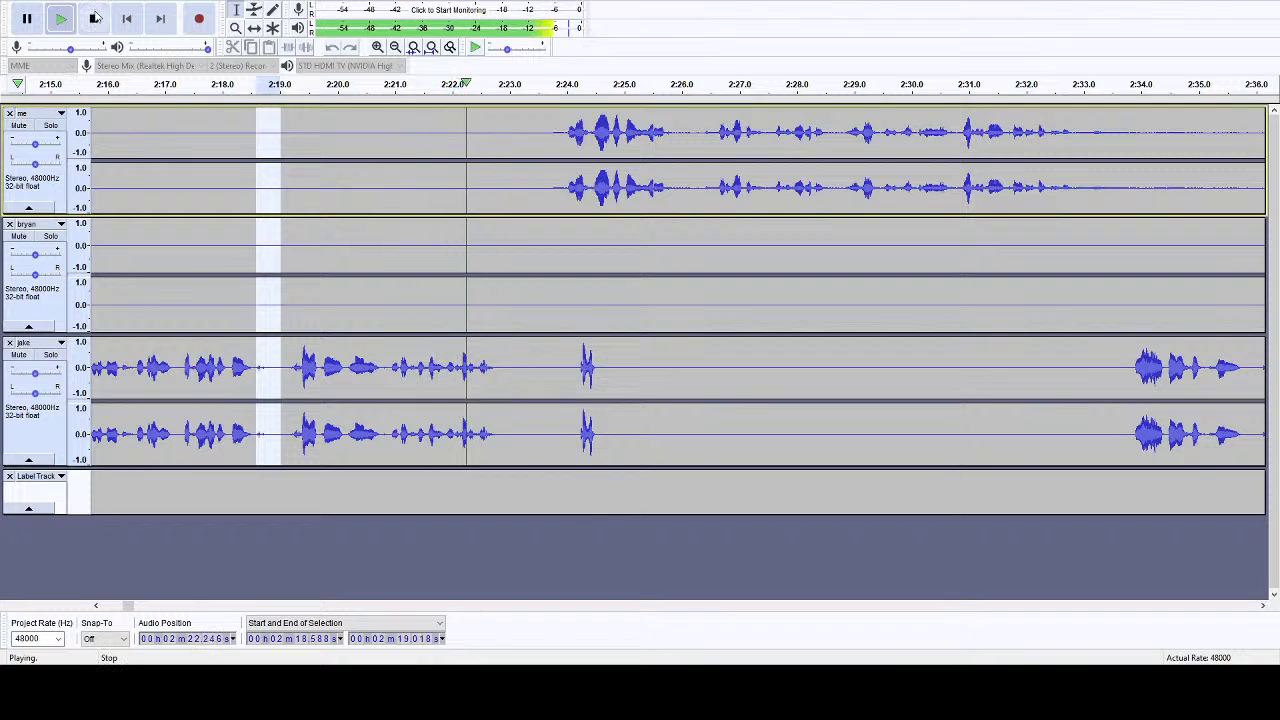
{"action": "key", "text": "Delete"}
- Check the short burst in the third track by playing from about 2:23.4, and silence that track at about 2:23.3–2:25.3
{"action": "left_click_drag", "start_coordinate": [525, 372], "coordinate": [644, 372]}
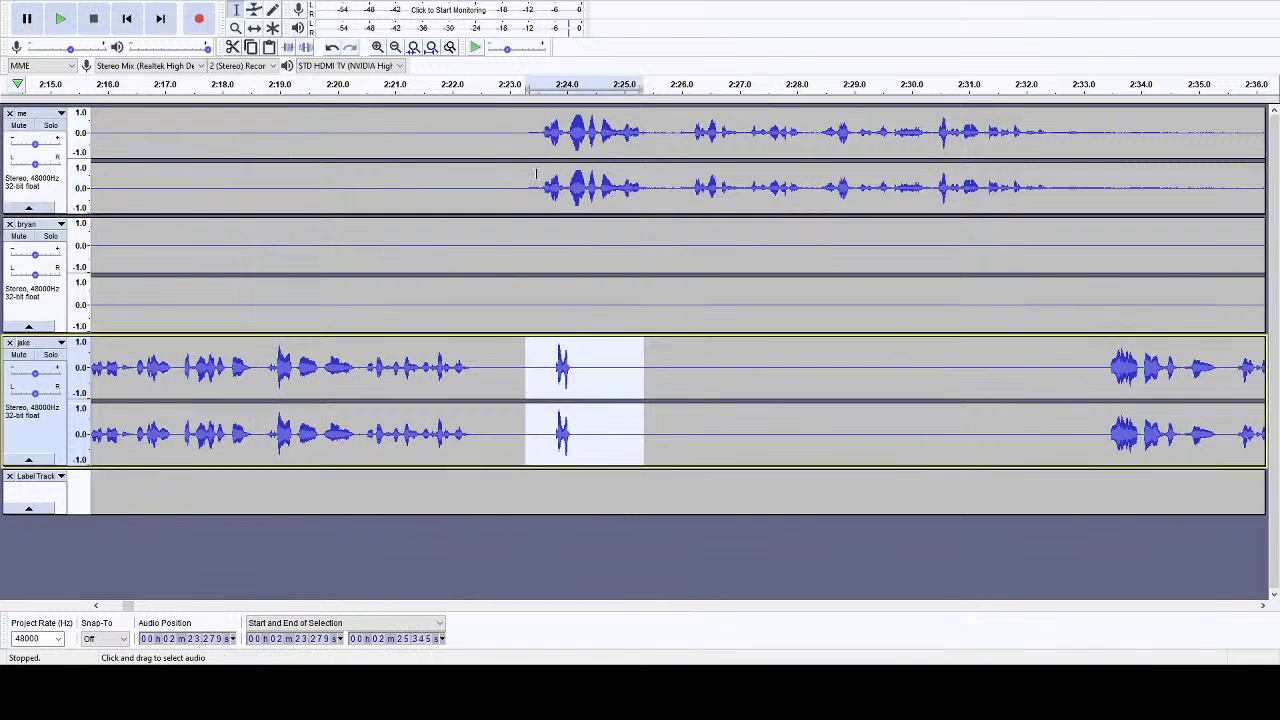
{"action": "left_click", "coordinate": [533, 88]}
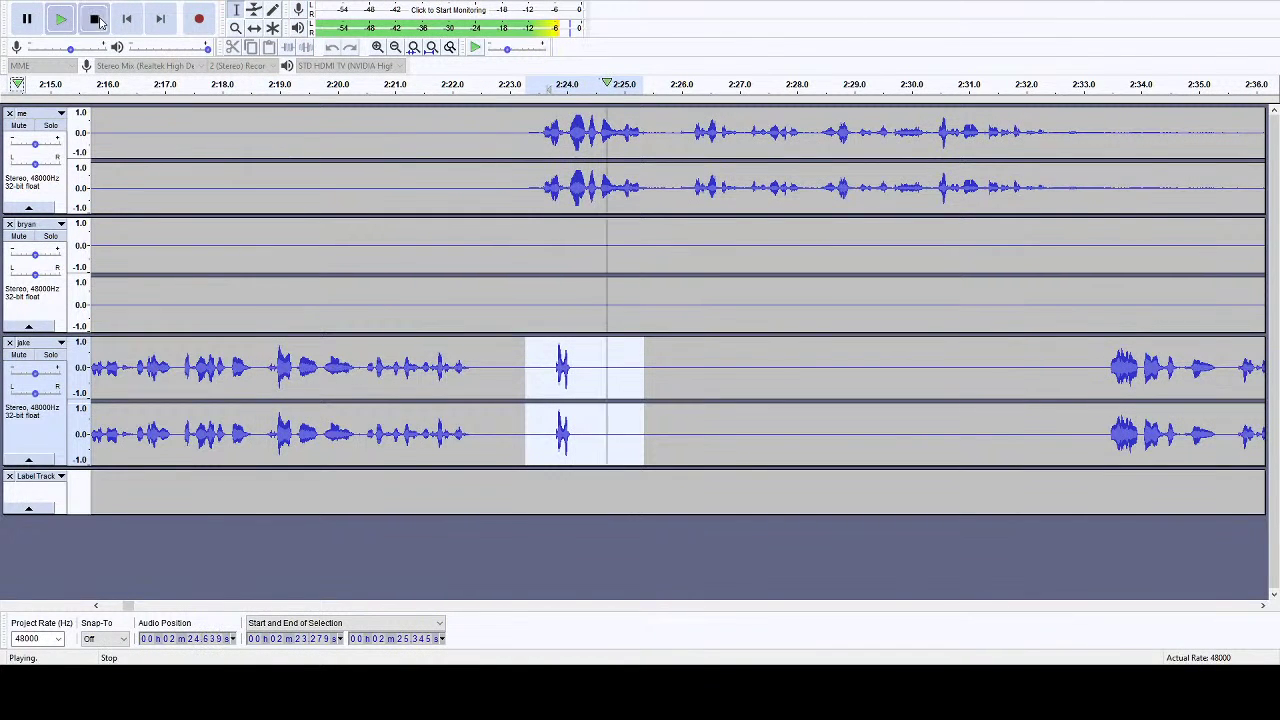
{"action": "left_click", "coordinate": [308, 47]}
- Delete the pauses at about 2:22.6–2:23.3 and 2:24.8–2:25.3 across all tracks, including the label track
{"action": "left_click_drag", "start_coordinate": [530, 189], "coordinate": [475, 486]}
{"action": "key", "text": "Delete"}
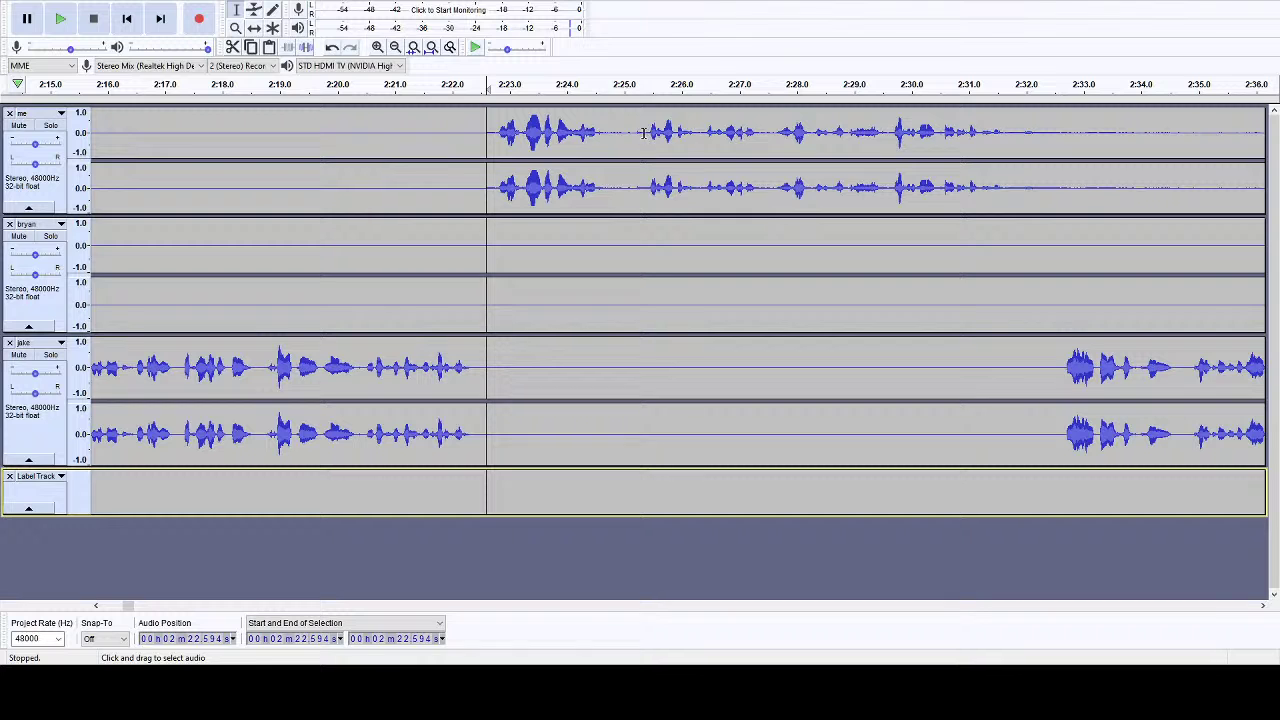
{"action": "left_click_drag", "start_coordinate": [643, 132], "coordinate": [614, 480]}
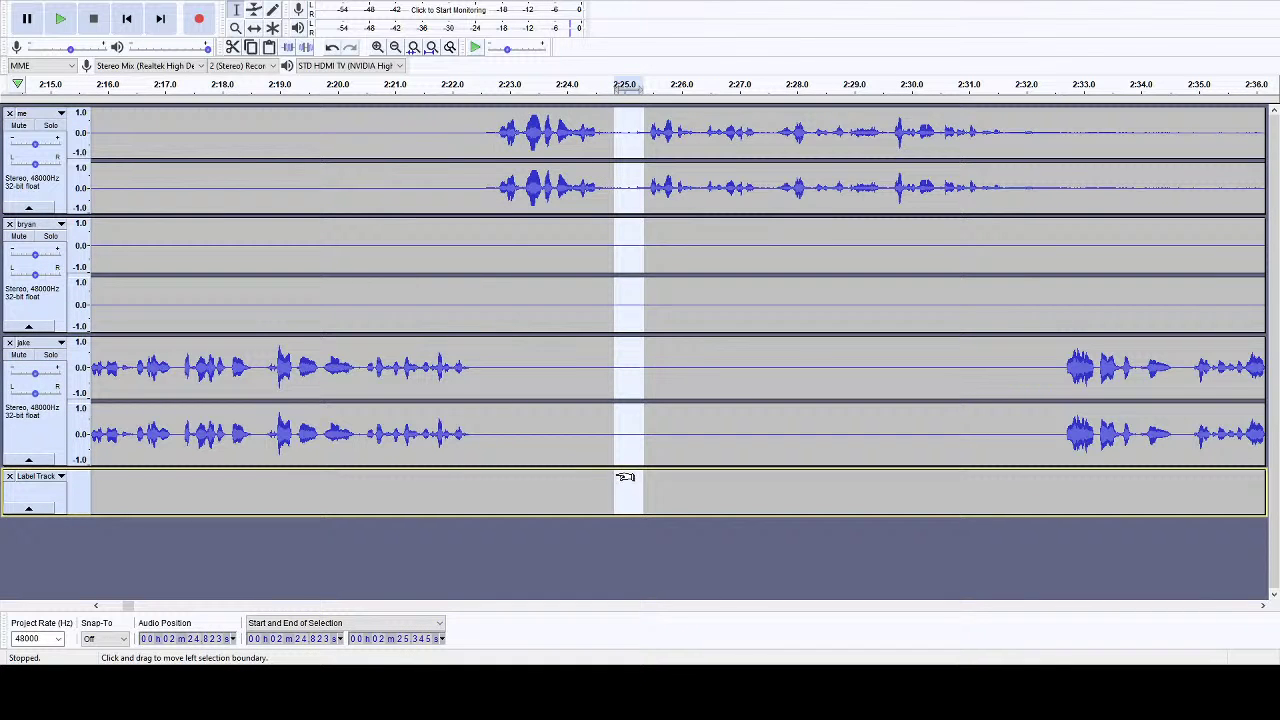
{"action": "key", "text": "Delete"}
- Play the edited recording from about 2:22.3, 2:22.9 and 2:25.0 to check the latest cuts and the speech that follows
{"action": "left_click", "coordinate": [472, 86]}
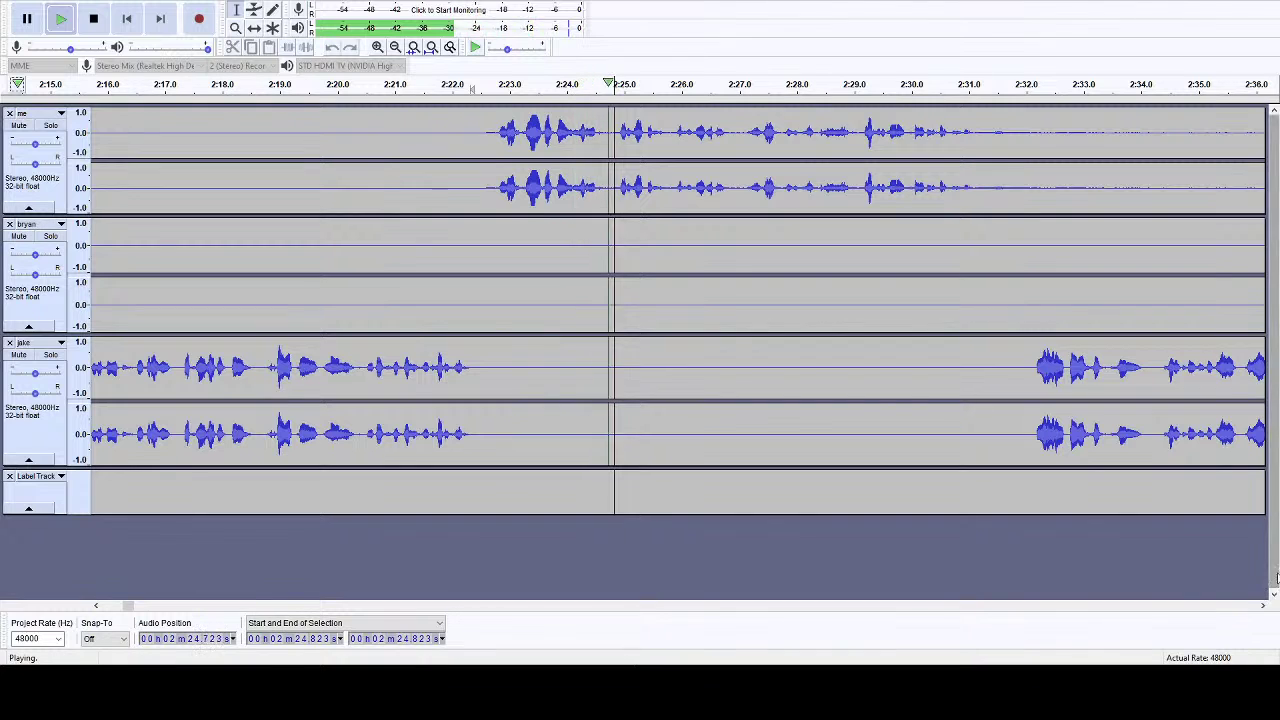
{"action": "left_click", "coordinate": [1263, 606]}
{"action": "left_click_drag", "start_coordinate": [1263, 606], "coordinate": [1263, 606]}
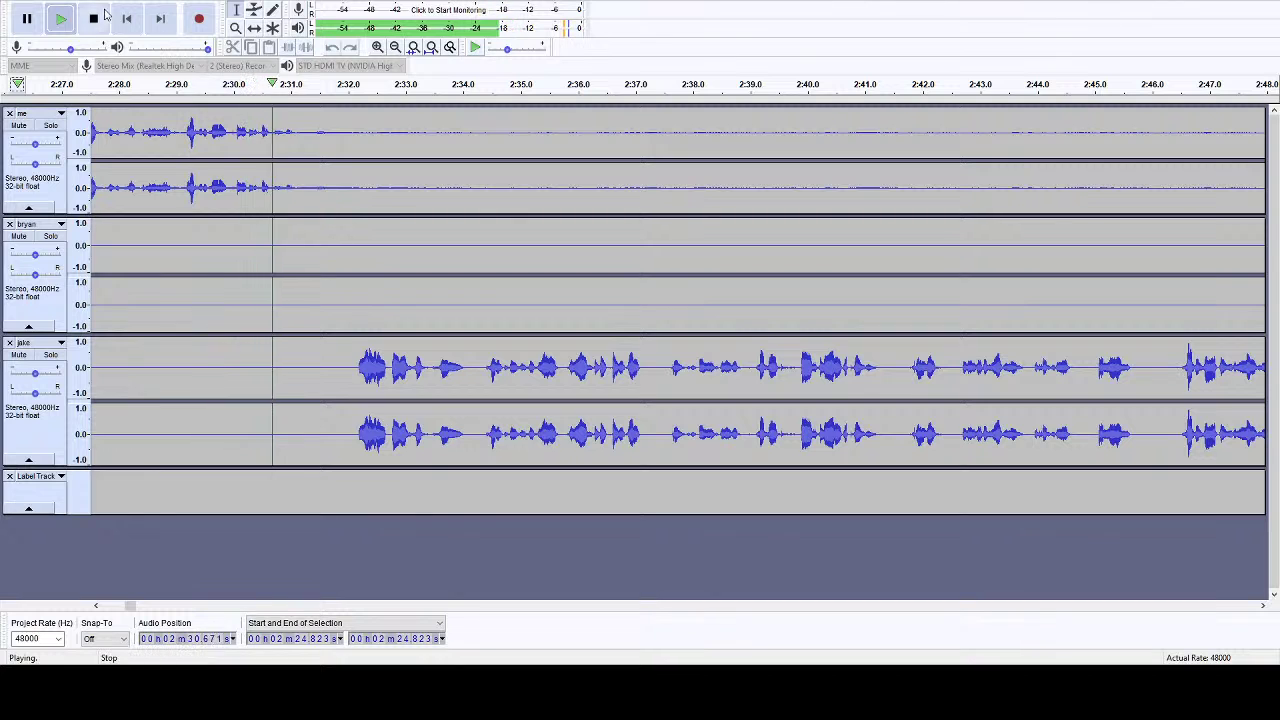
{"action": "key", "text": "space"}
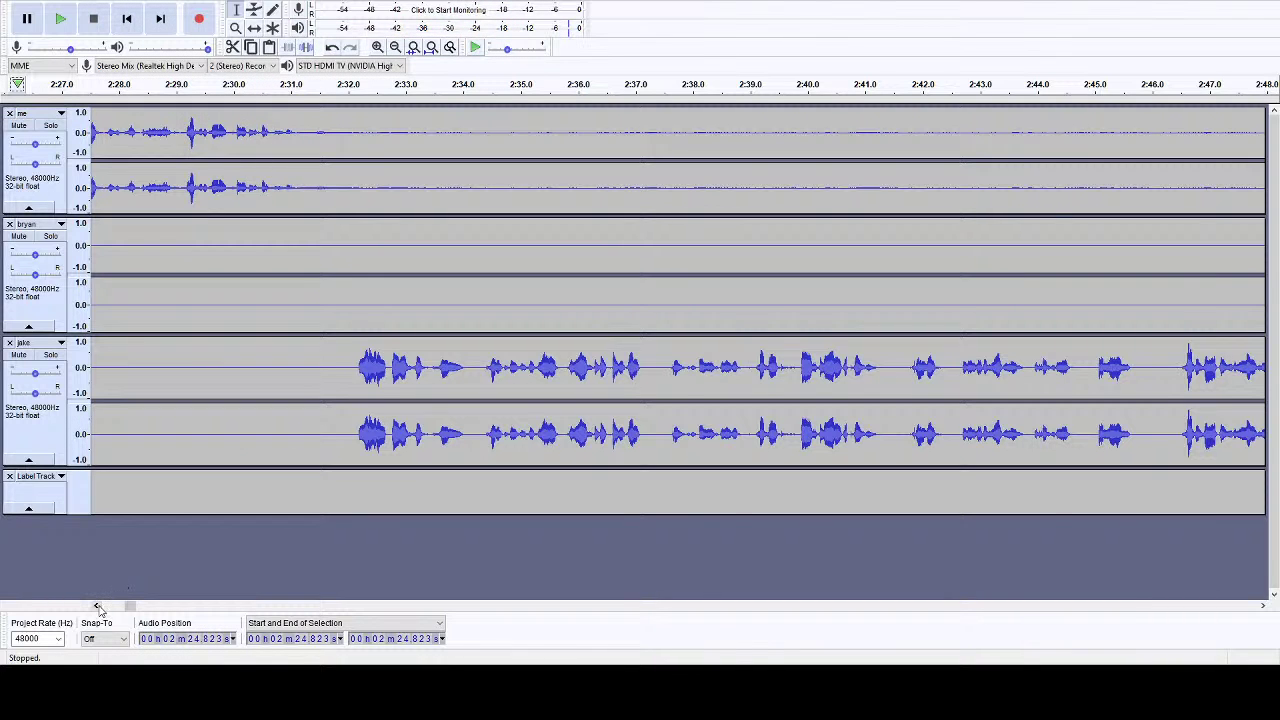
{"action": "left_click_drag", "start_coordinate": [97, 606], "coordinate": [97, 606]}
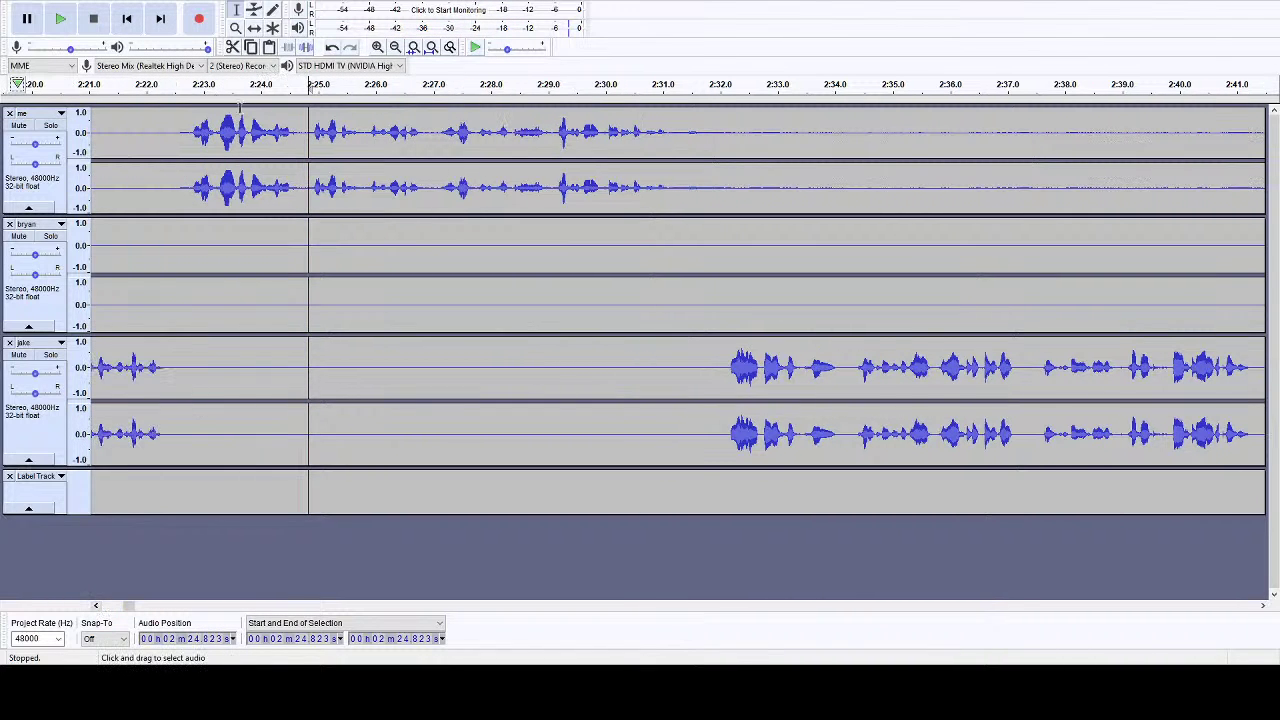
{"action": "left_click", "coordinate": [198, 85]}
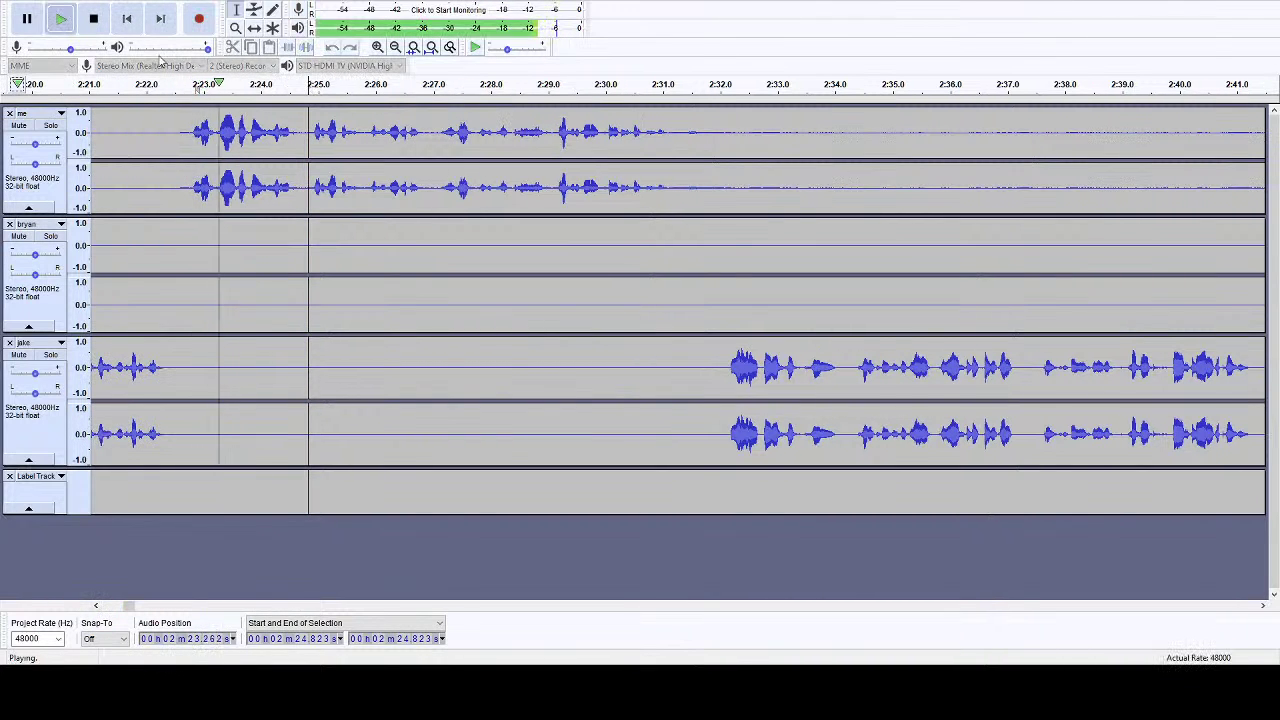
{"action": "left_click", "coordinate": [96, 18]}
{"action": "left_click", "coordinate": [318, 85]}
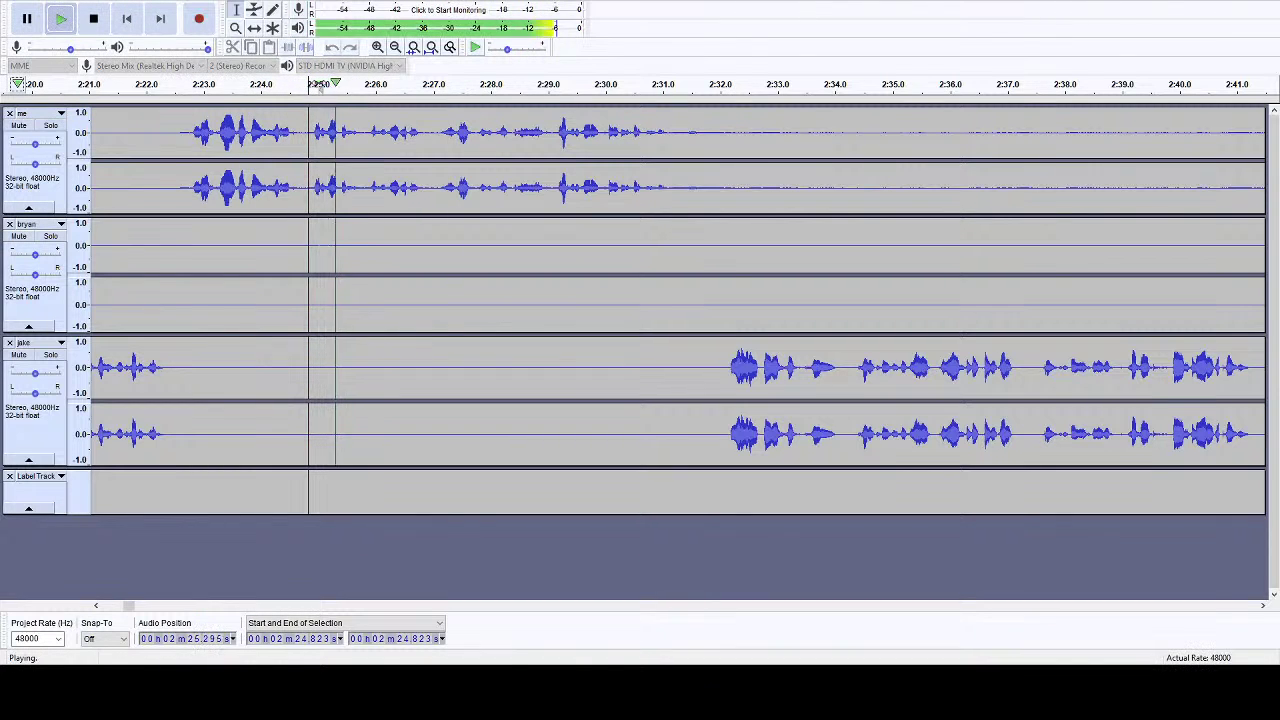
- Play from about 2:23 and 2:29.2, and delete the passage at about 2:24.7–2:29.1 across all tracks, including the label track
{"action": "left_click", "coordinate": [99, 19]}
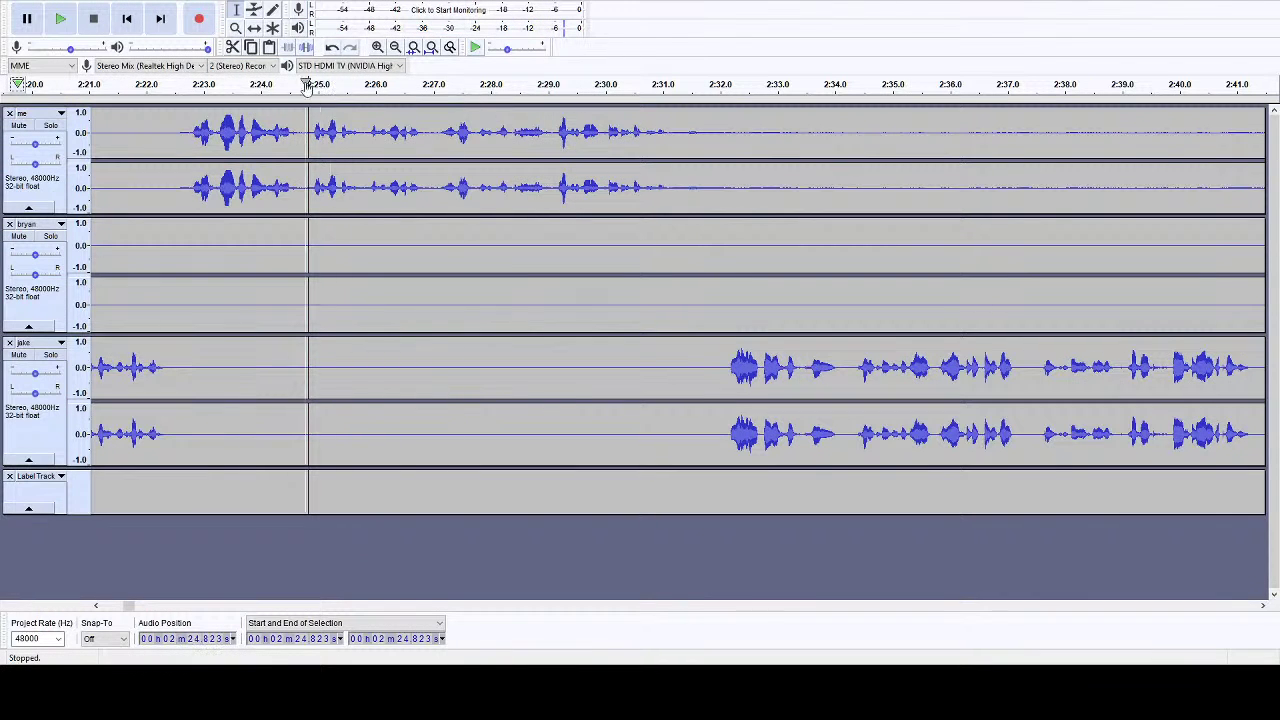
{"action": "left_click", "coordinate": [202, 84]}
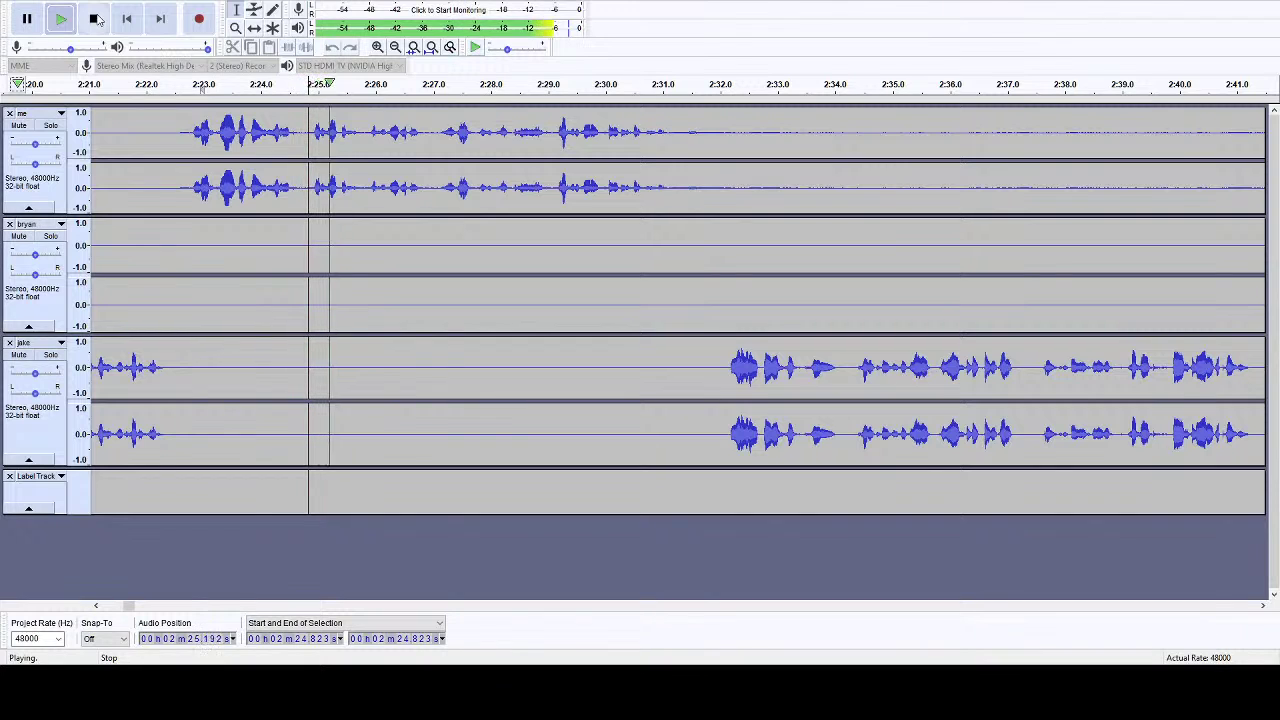
{"action": "left_click", "coordinate": [95, 18]}
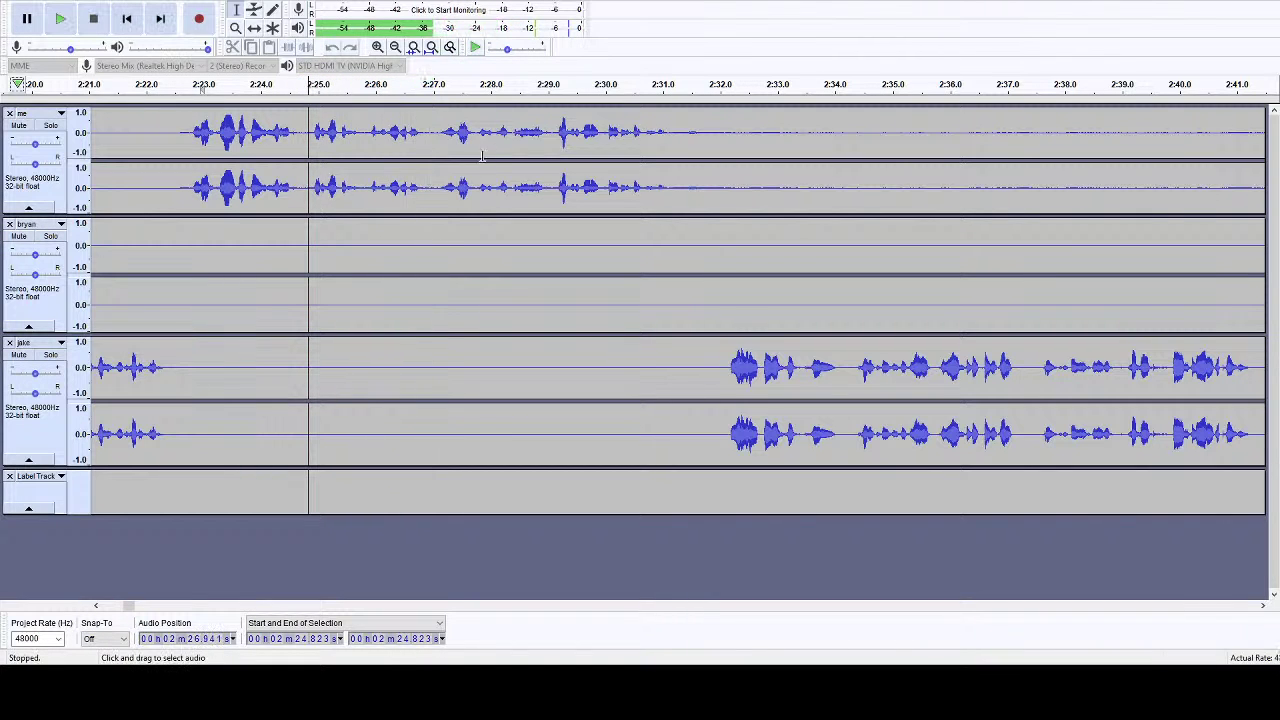
{"action": "left_click", "coordinate": [563, 100]}
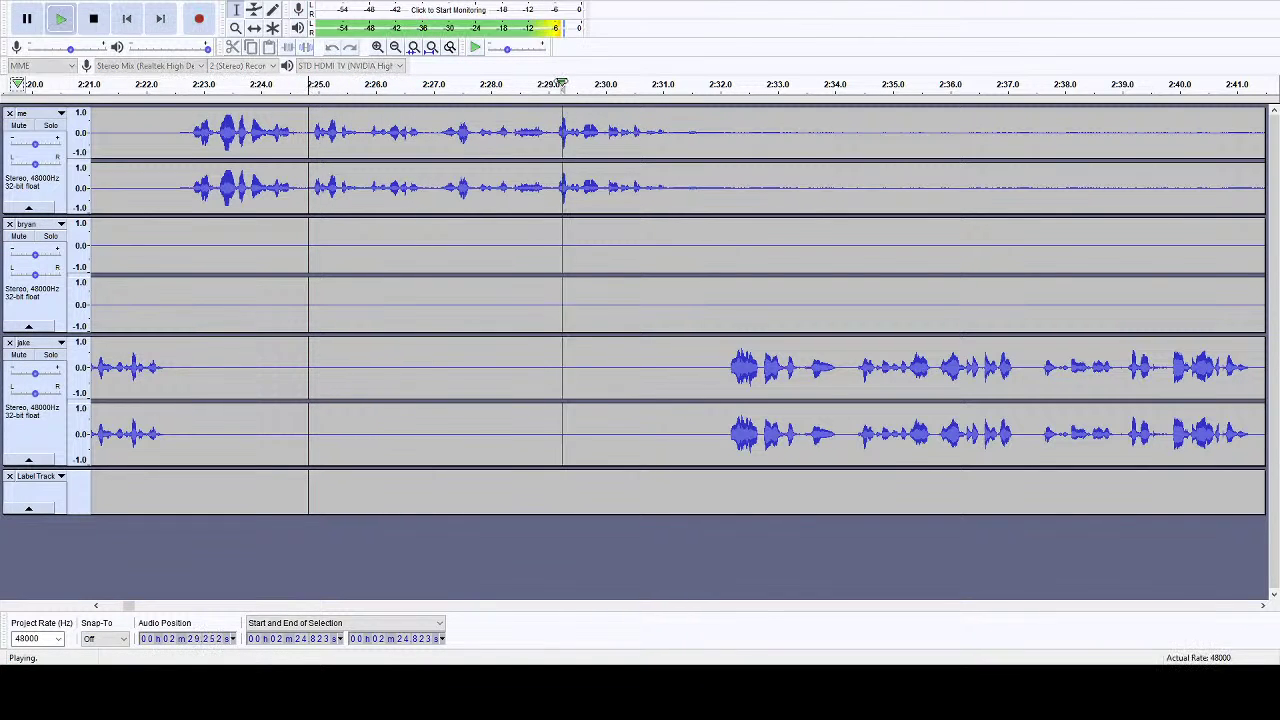
{"action": "left_click", "coordinate": [93, 18]}
{"action": "left_click_drag", "start_coordinate": [553, 131], "coordinate": [298, 502]}
{"action": "key", "text": "Delete"}
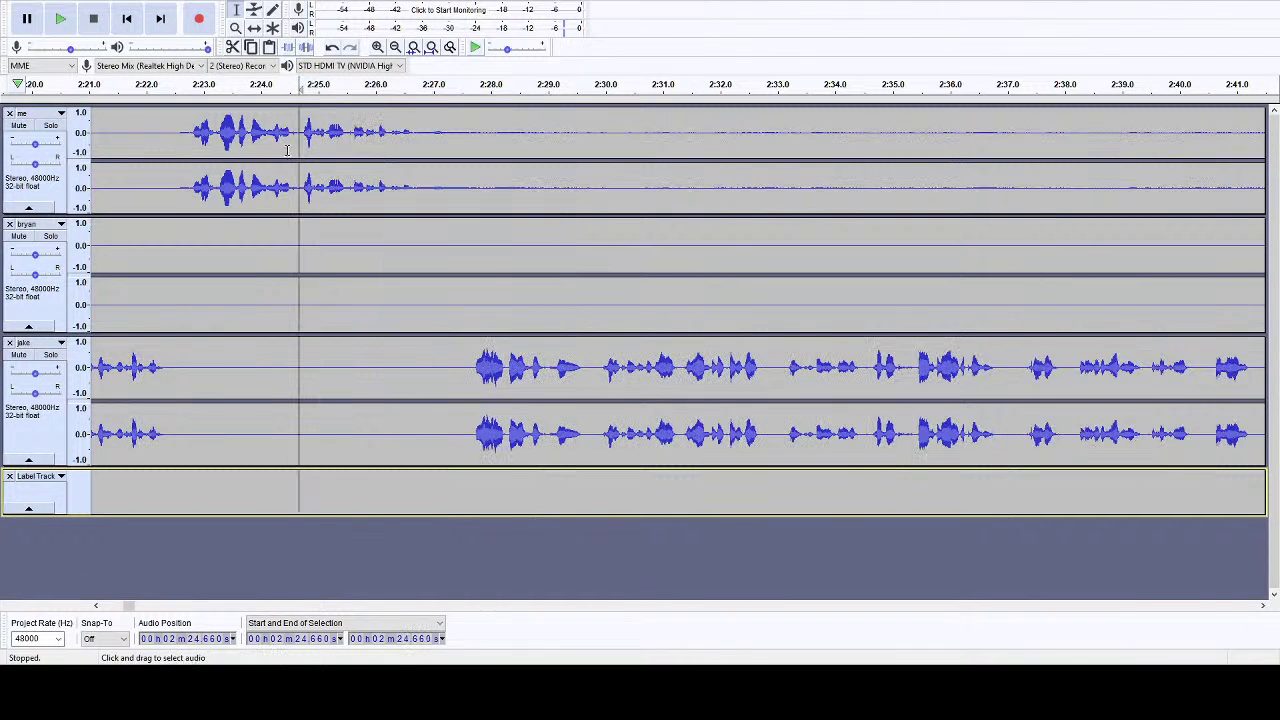
- Check the cut by playing from about 2:22.8, and silence the first track at about 2:26.9–2:45.7
{"action": "left_click", "coordinate": [192, 87]}
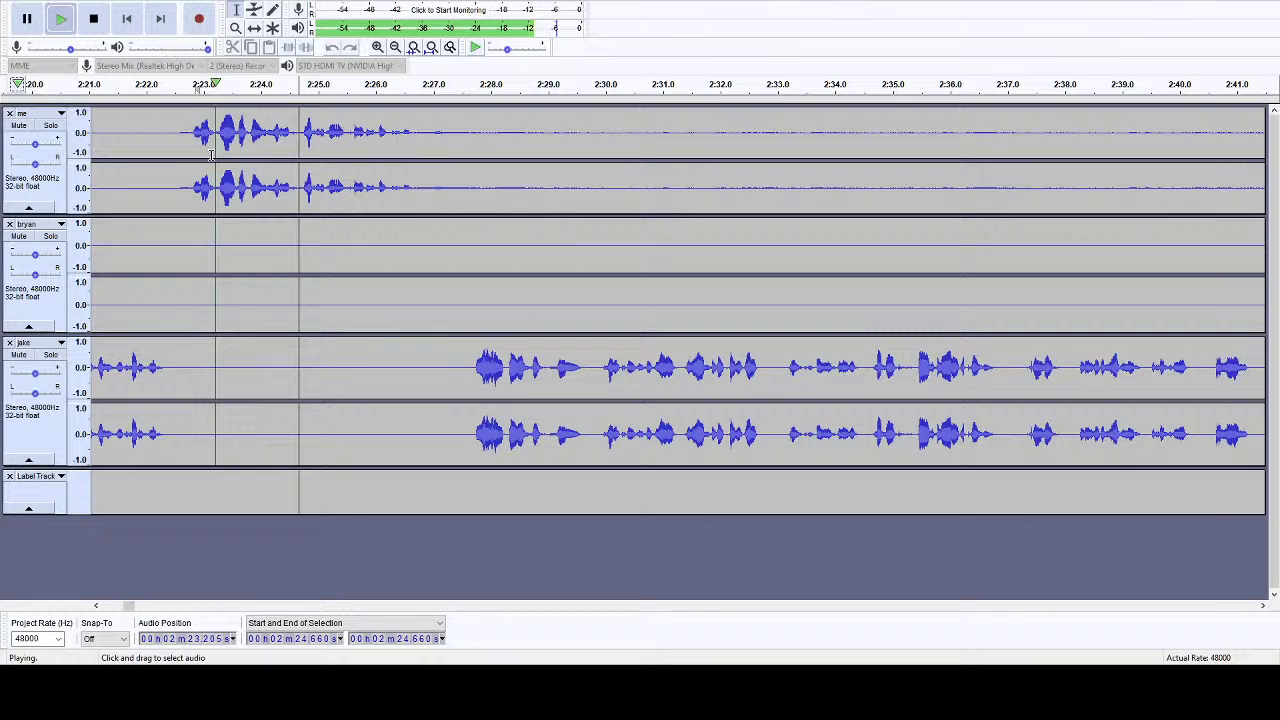
{"action": "left_click", "coordinate": [94, 20]}
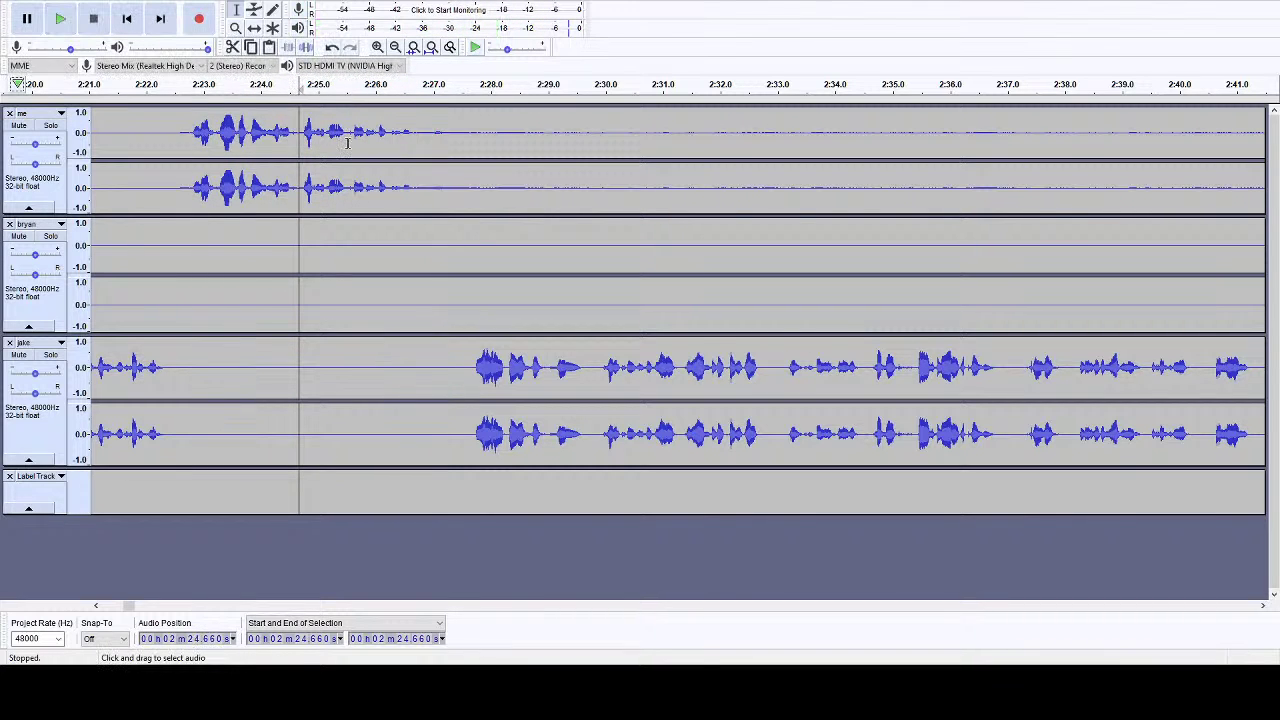
{"action": "left_click_drag", "start_coordinate": [425, 133], "coordinate": [1225, 145]}
{"action": "left_click", "coordinate": [313, 47]}
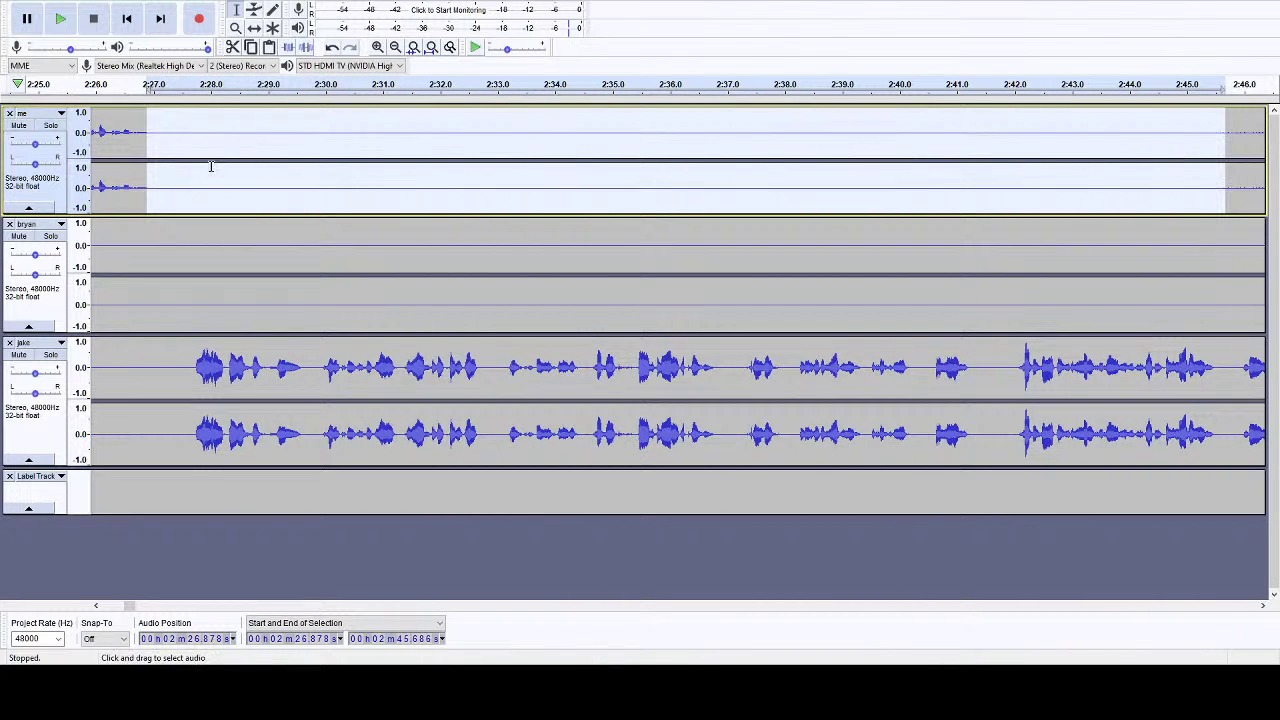
- Delete the pause at about 2:26.9–2:27.5 across all tracks, including the label track
{"action": "left_click_drag", "start_coordinate": [150, 200], "coordinate": [183, 494]}
{"action": "key", "text": "Delete"}
{"action": "left_click_drag", "start_coordinate": [300, 214], "coordinate": [389, 487]}
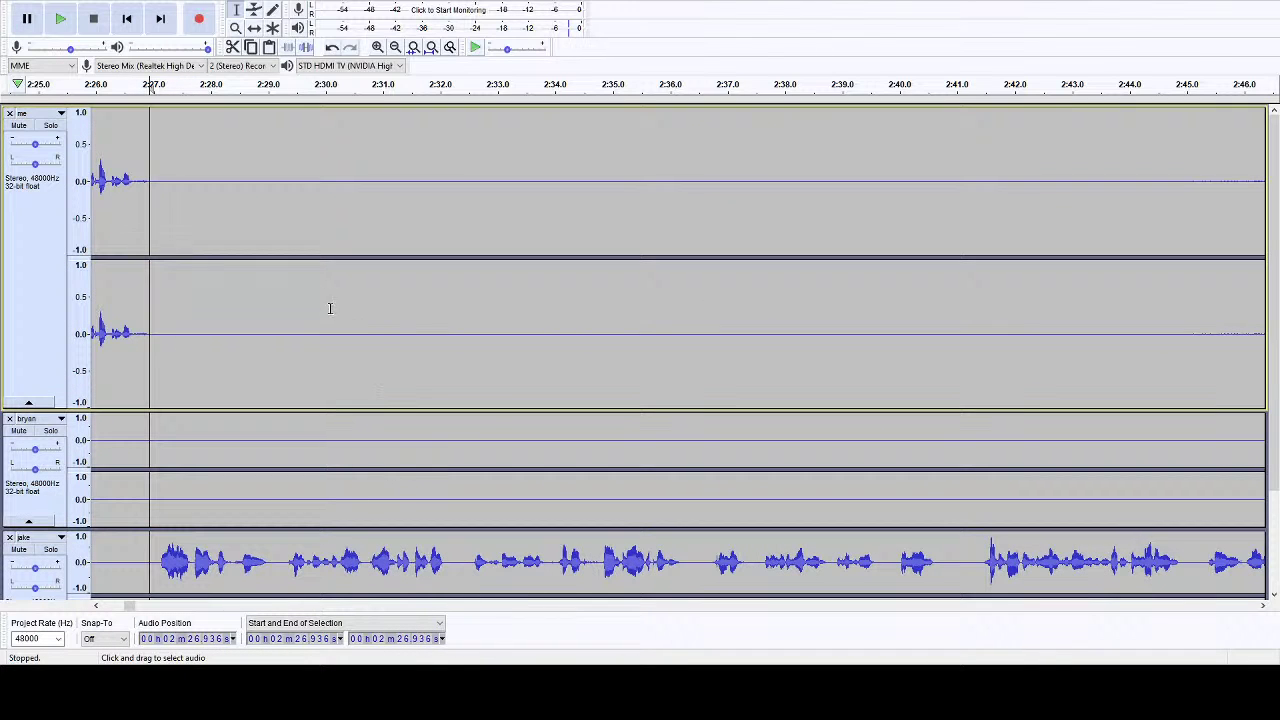
{"action": "key", "text": "ctrl+z"}
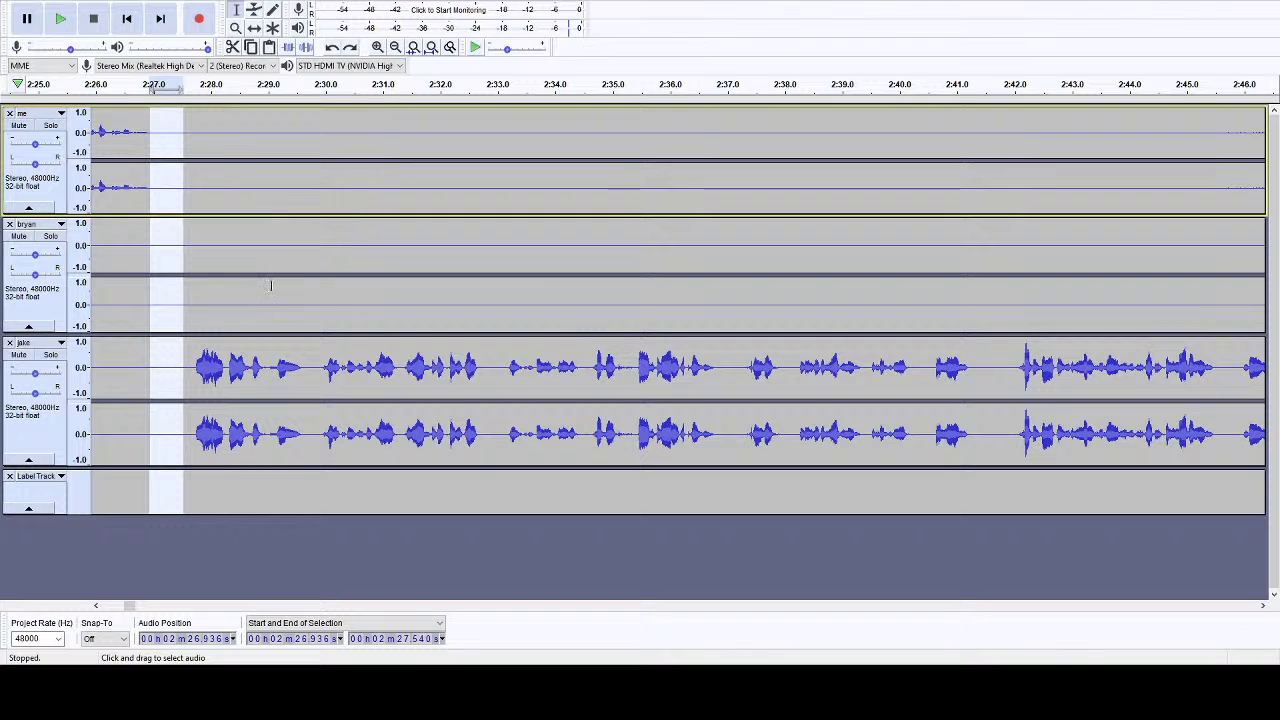
{"action": "key", "text": "Delete"}
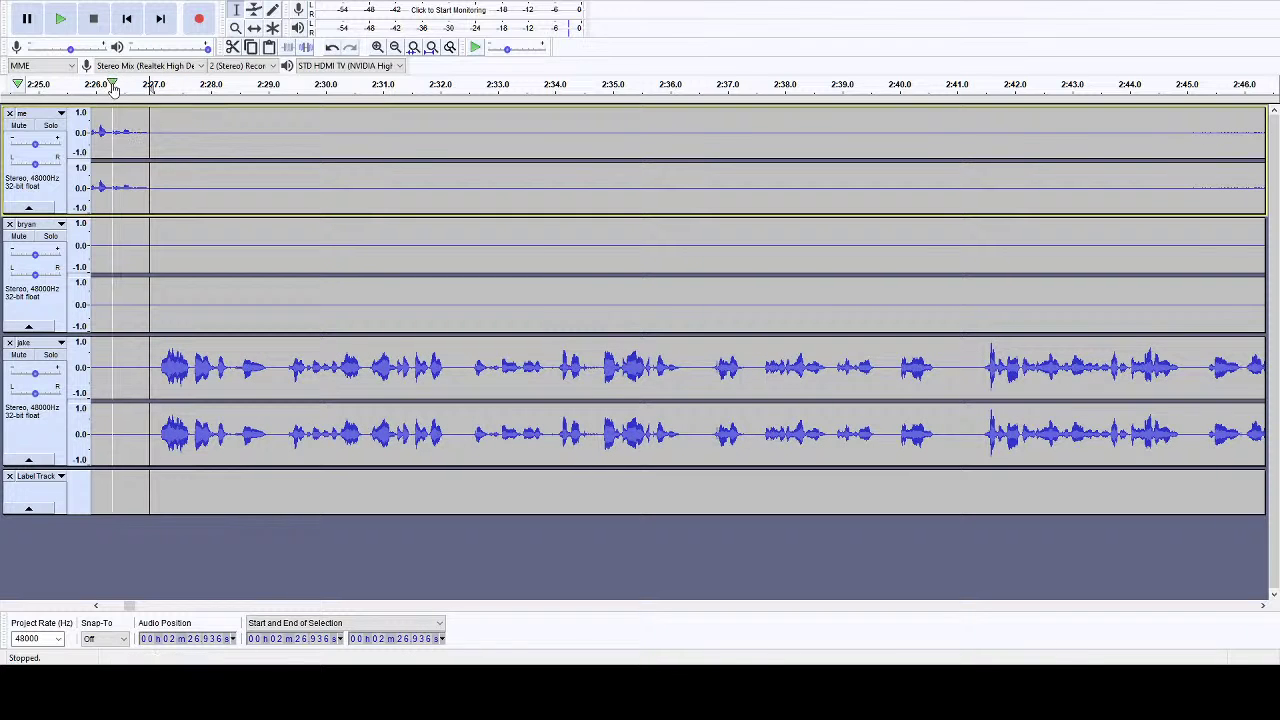
- Play the recording from about 2:26.3 and delete the pause at about 2:36.3–2:36.6 across the three audio tracks
{"action": "left_click", "coordinate": [113, 86]}
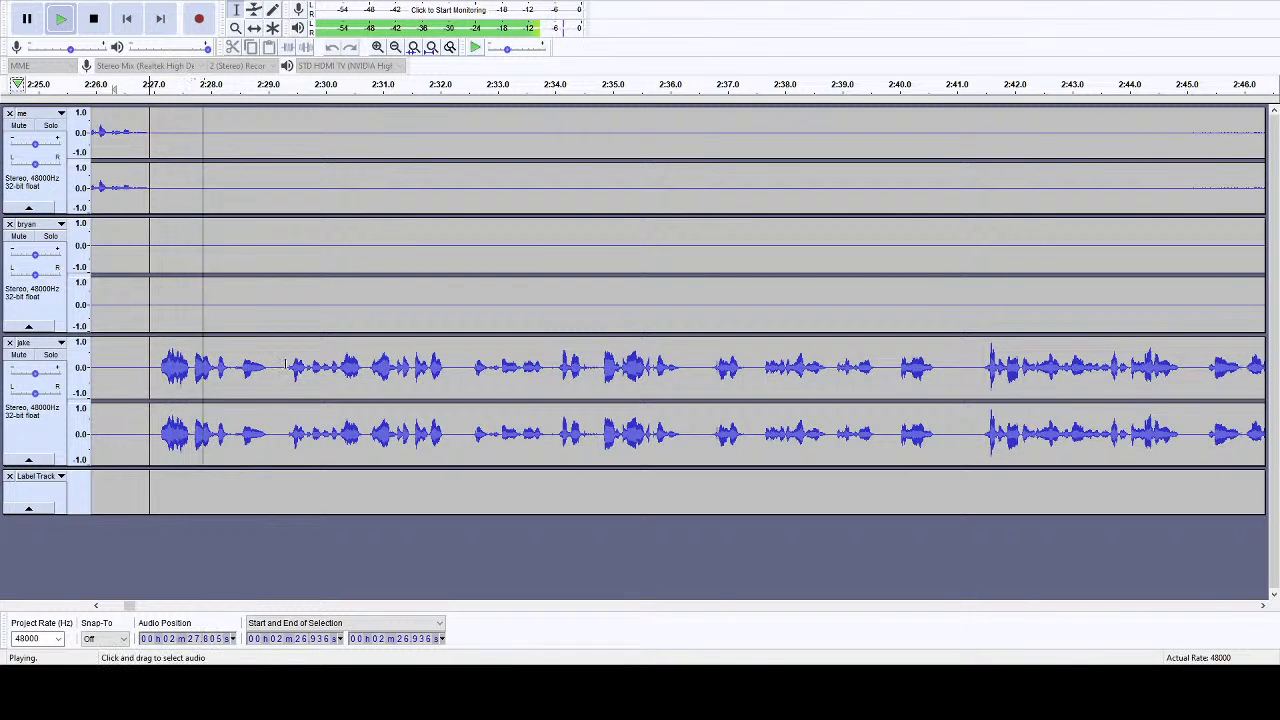
{"action": "left_click", "coordinate": [1262, 606]}
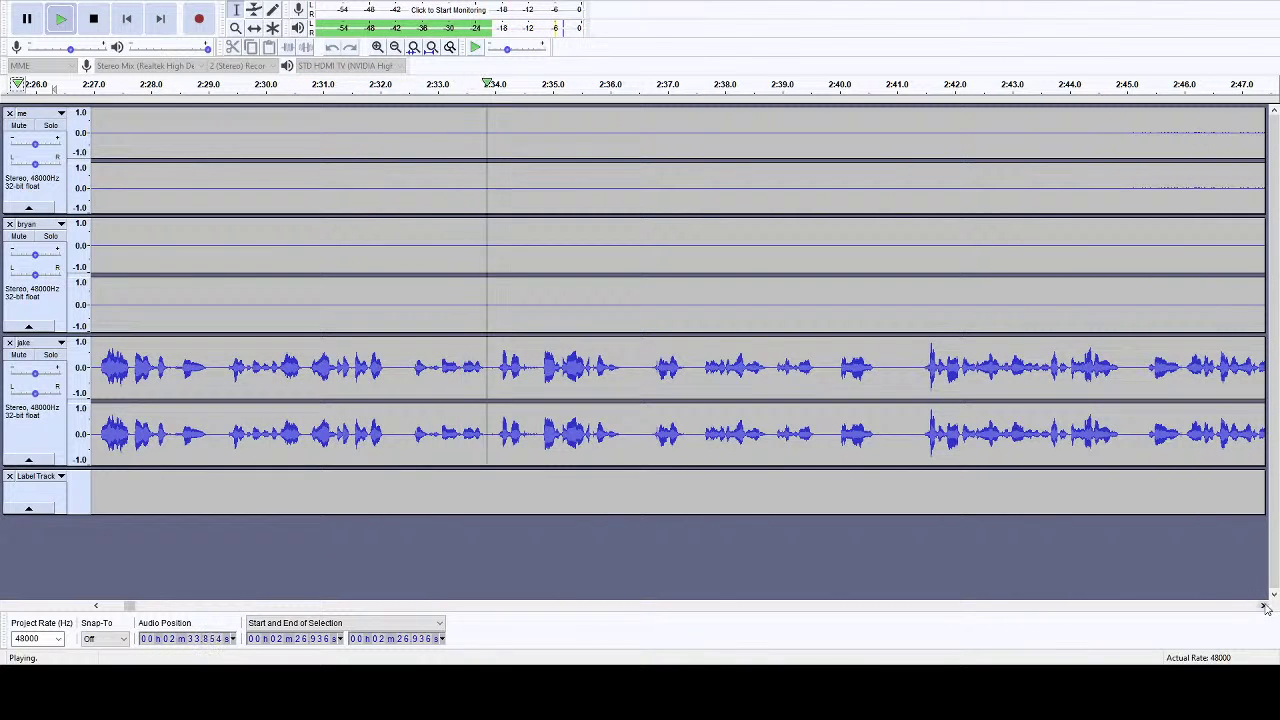
{"action": "left_click_drag", "start_coordinate": [1265, 607], "coordinate": [1265, 607]}
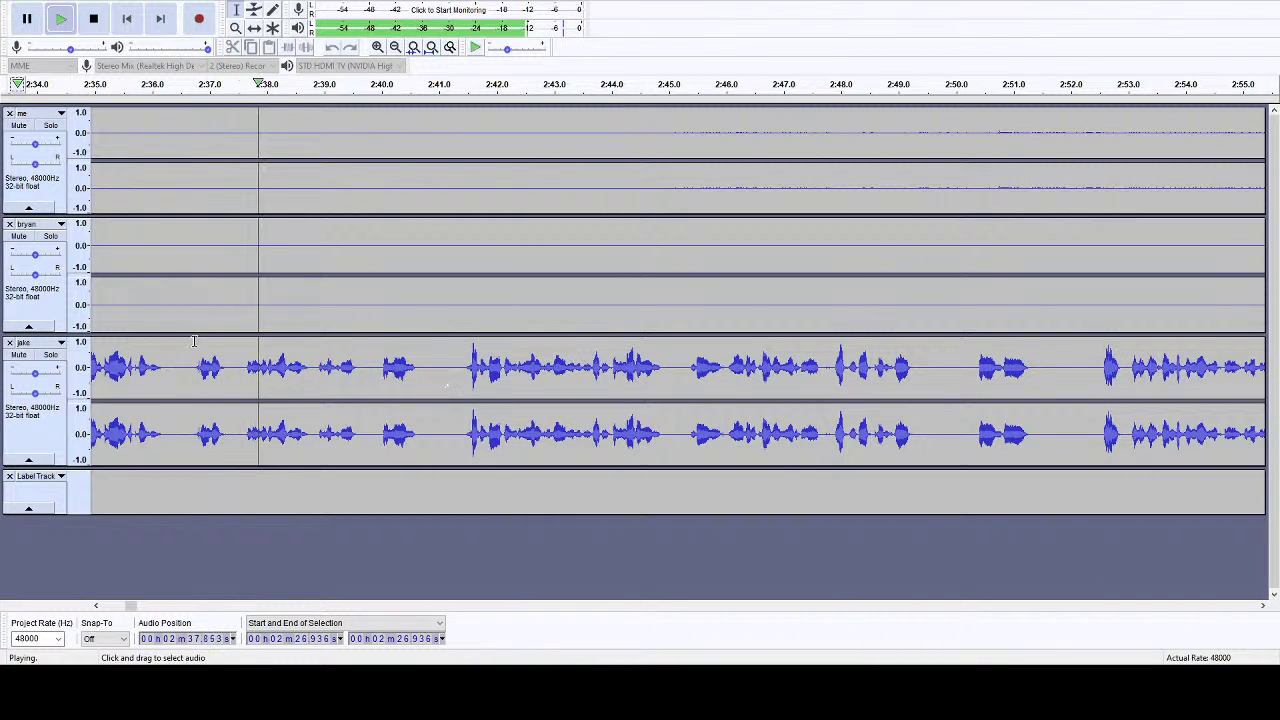
{"action": "left_click_drag", "start_coordinate": [170, 380], "coordinate": [185, 166]}
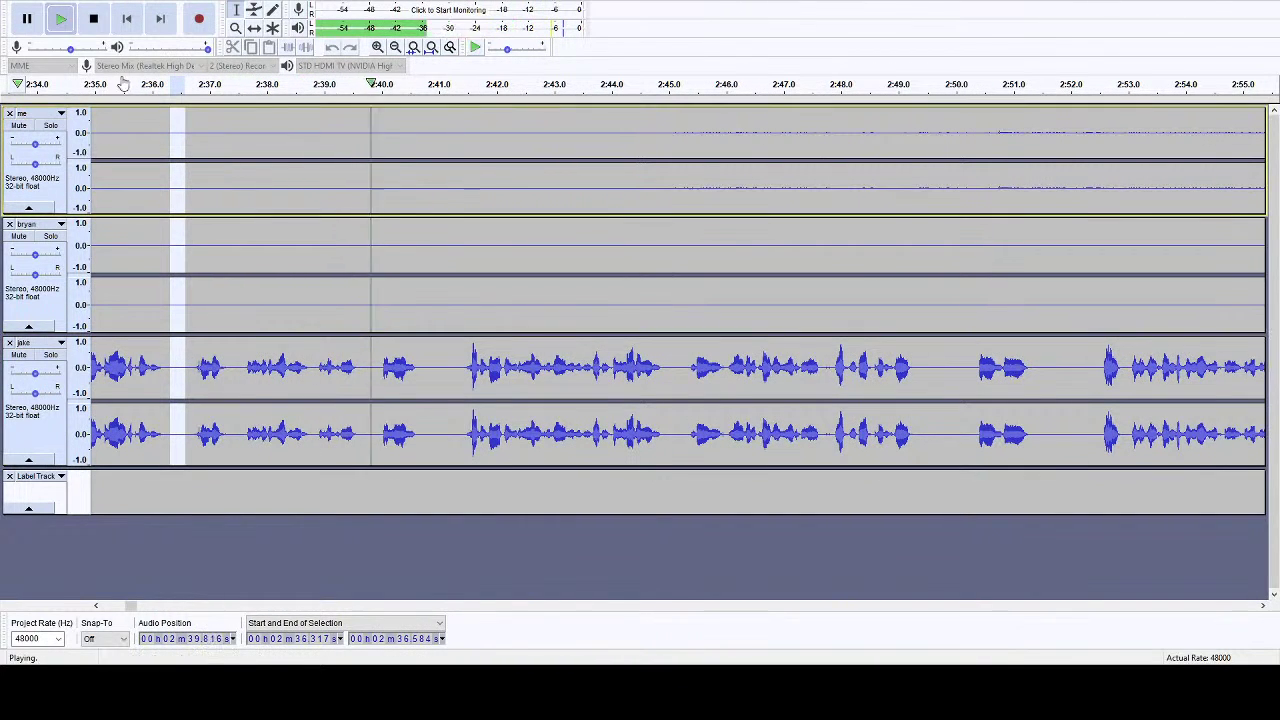
{"action": "key", "text": "Delete"}
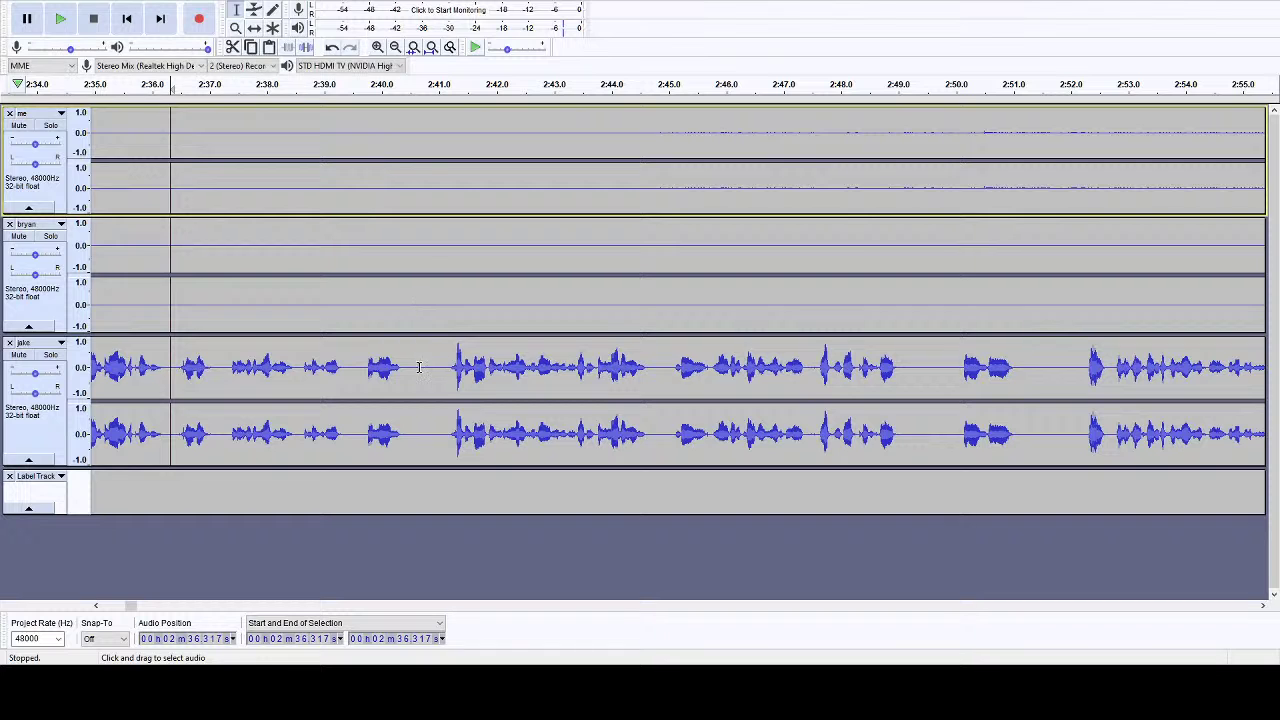
- Delete the pauses at about 2:40.5–2:41.0 and 2:39.4–2:39.6 across the three audio tracks
{"action": "left_click_drag", "start_coordinate": [413, 368], "coordinate": [440, 180]}
{"action": "key", "text": "Delete"}
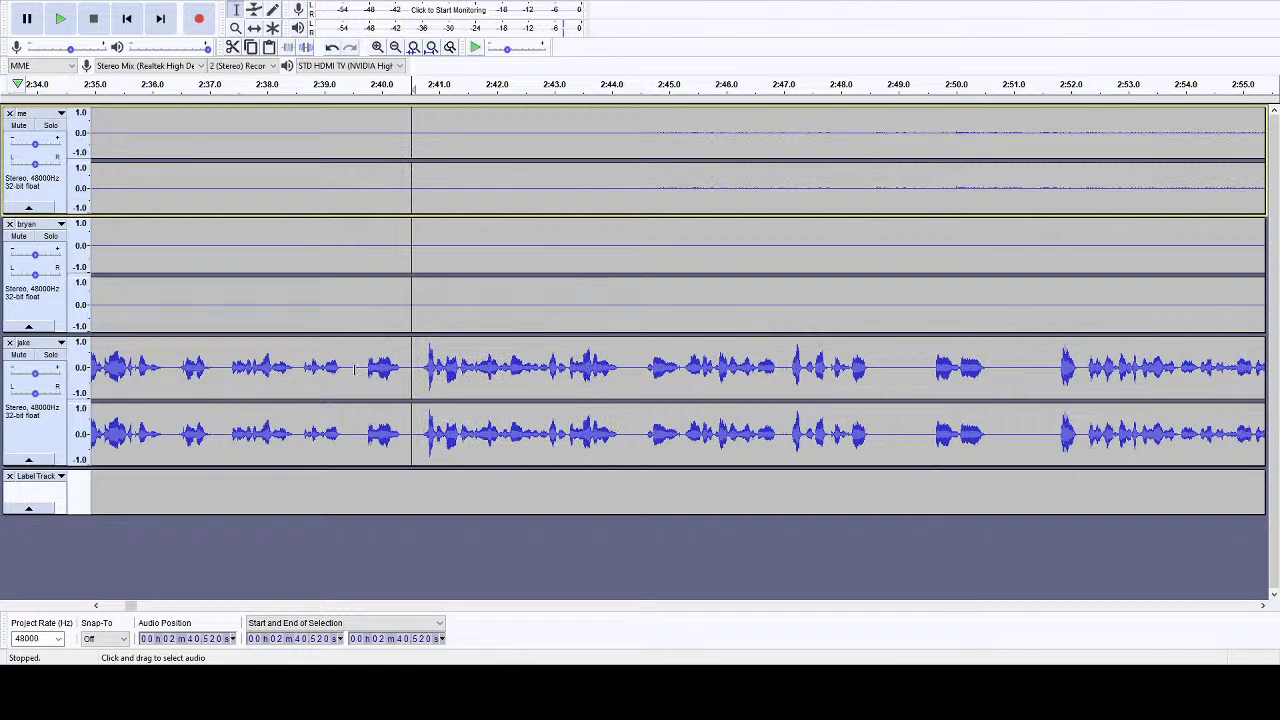
{"action": "left_click_drag", "start_coordinate": [351, 339], "coordinate": [358, 155]}
{"action": "key", "text": "Delete"}
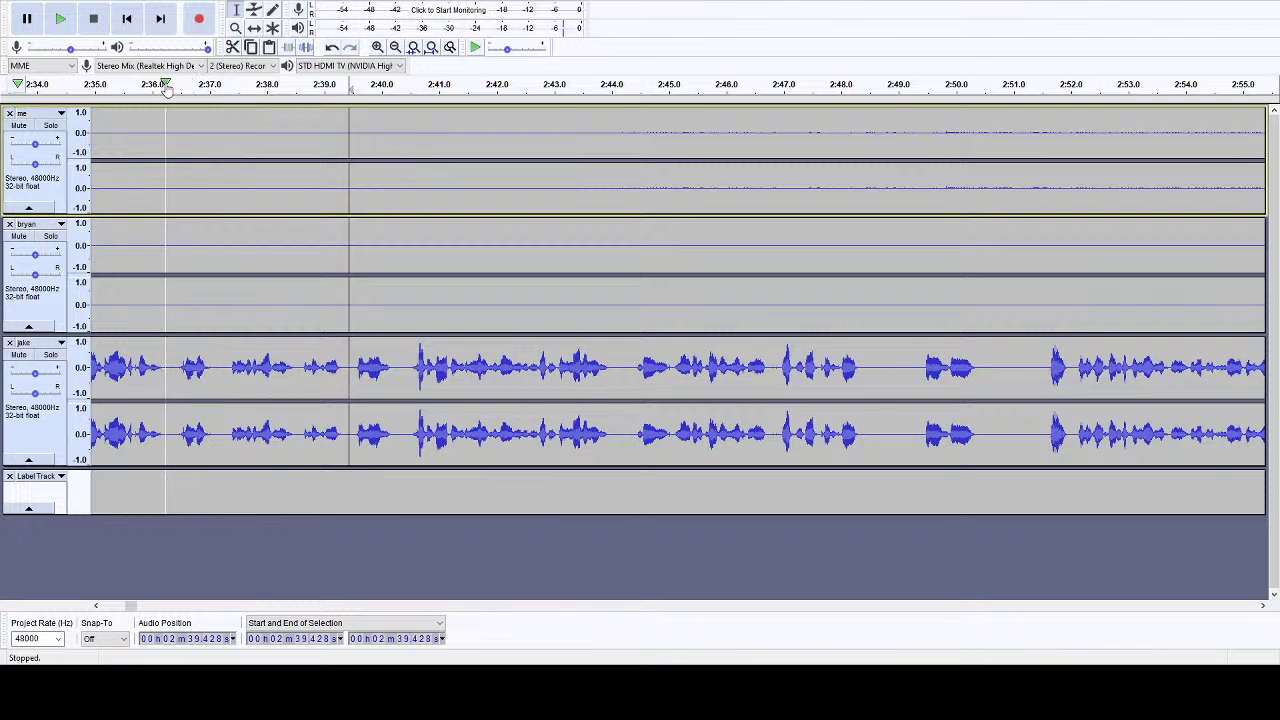
- Check the cuts by playing from about 2:36.3 and 2:40, and silence the first track at about 2:43.7–2:58.3
{"action": "left_click", "coordinate": [170, 84]}
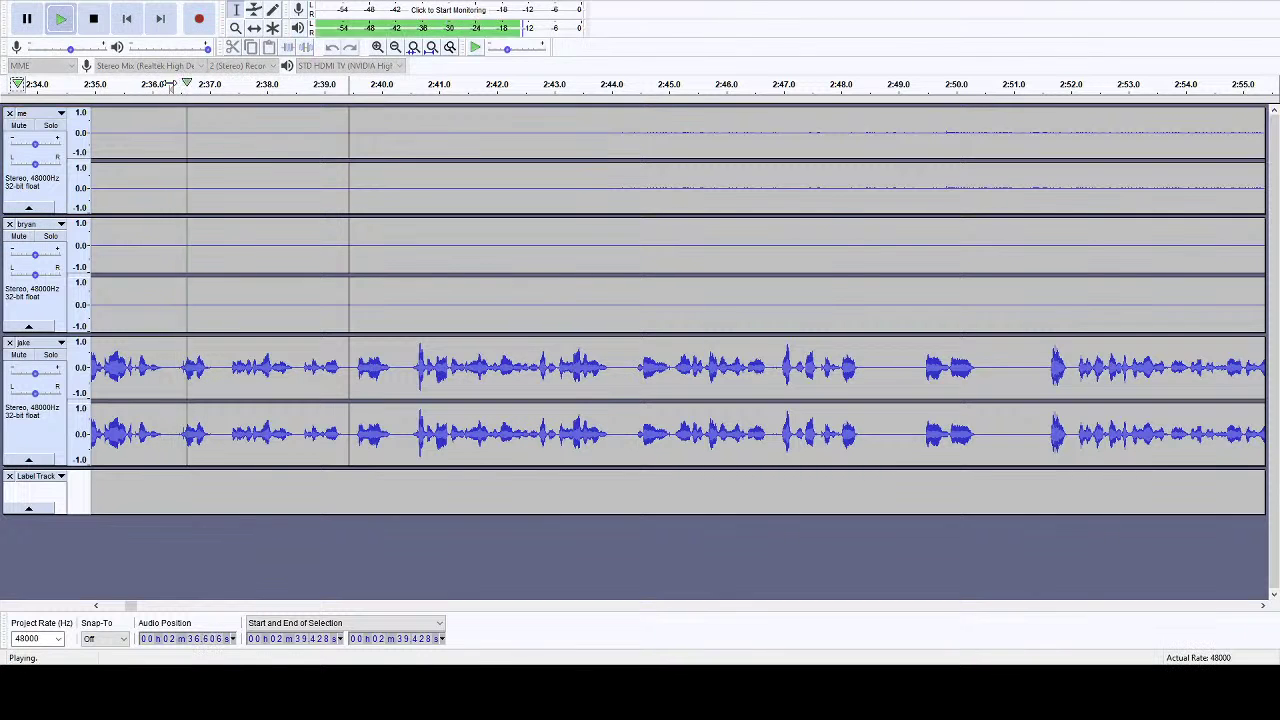
{"action": "left_click", "coordinate": [93, 19]}
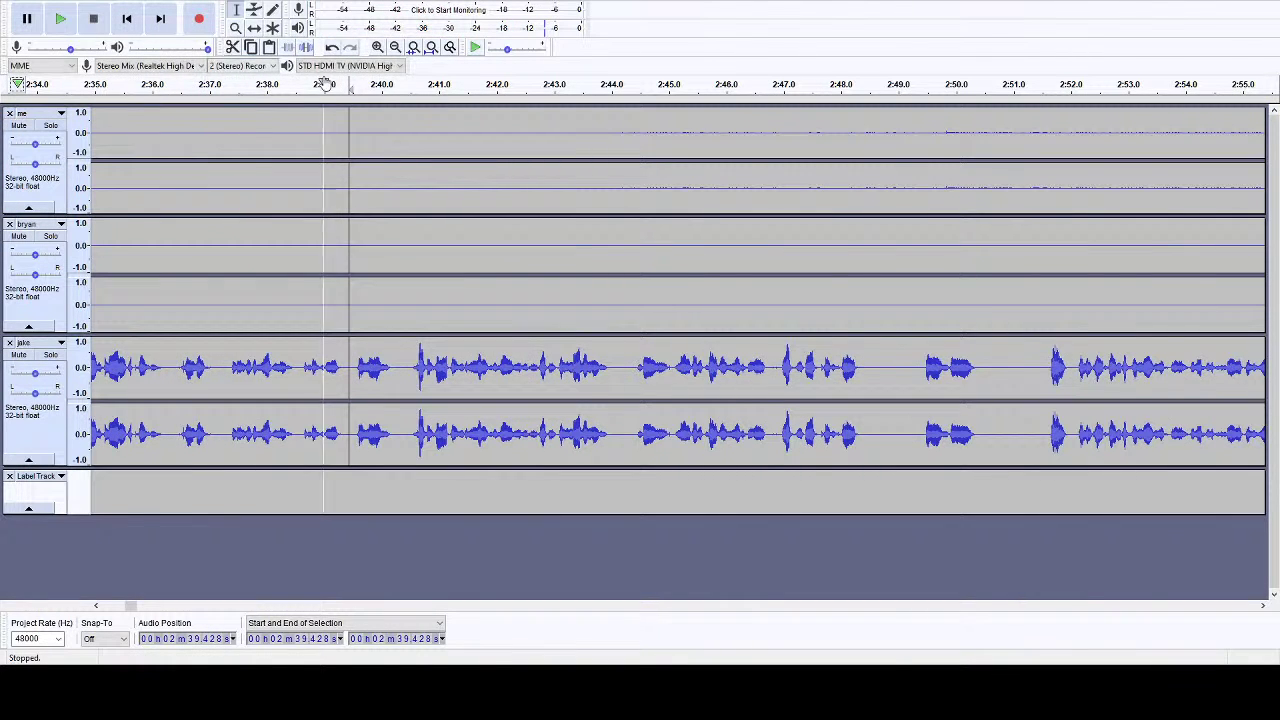
{"action": "left_click", "coordinate": [371, 93]}
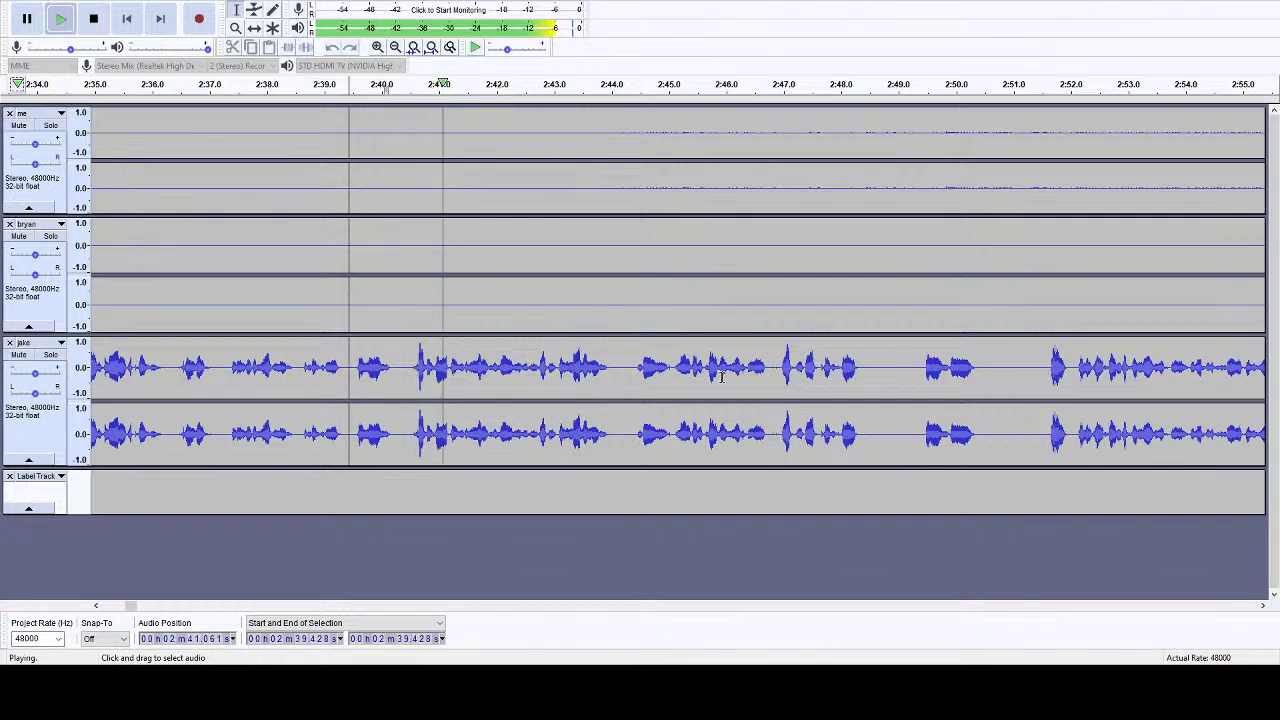
{"action": "left_click_drag", "start_coordinate": [1263, 608], "coordinate": [1263, 608]}
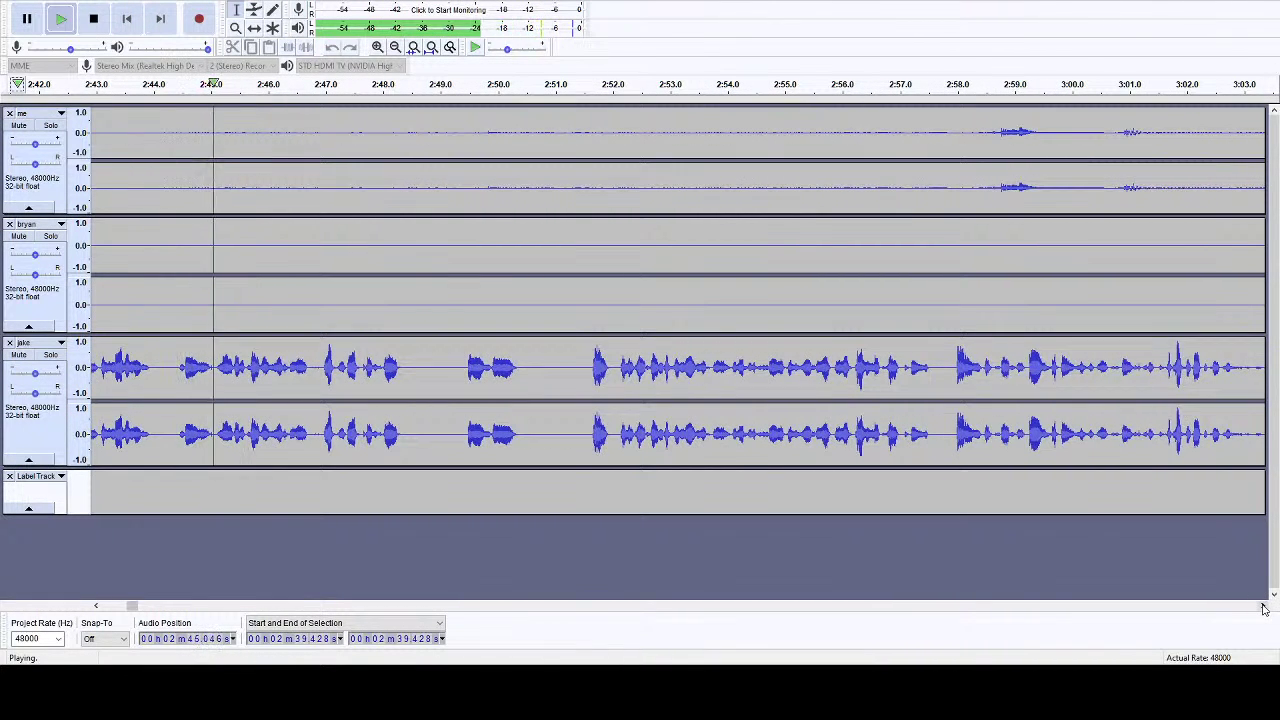
{"action": "left_click", "coordinate": [1263, 607]}
{"action": "left_click", "coordinate": [1263, 607]}
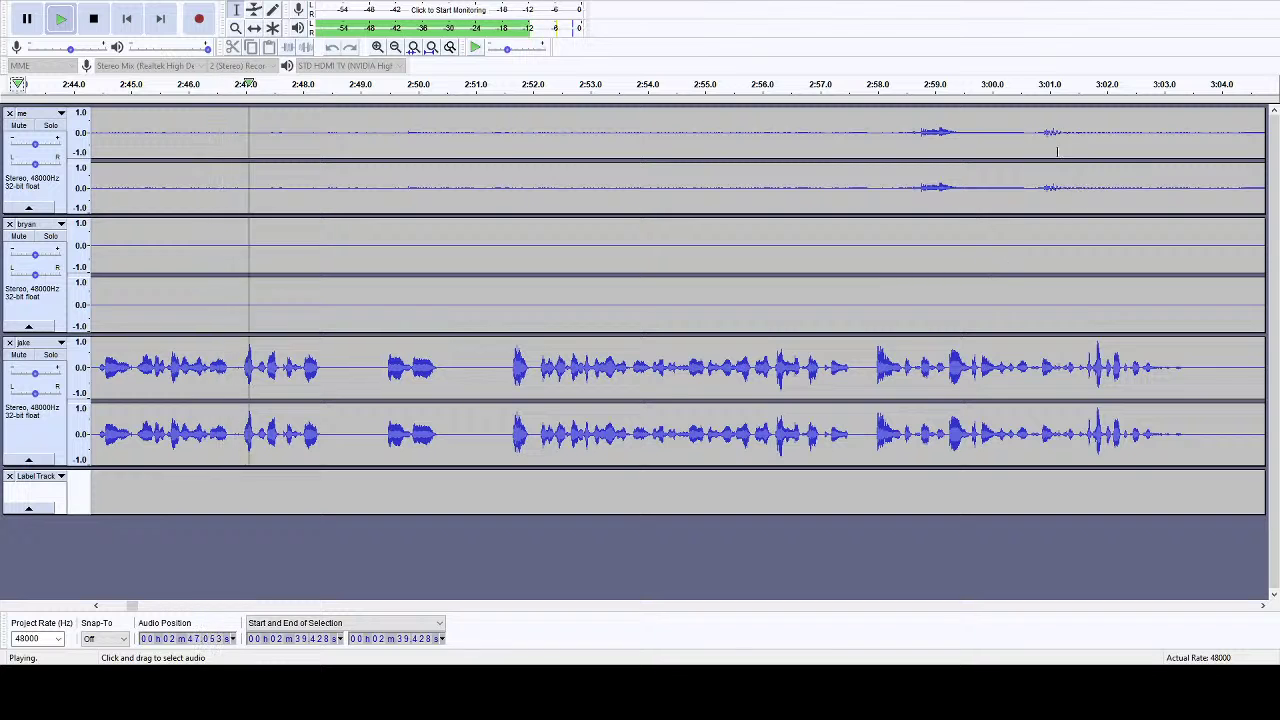
{"action": "left_click", "coordinate": [106, 22]}
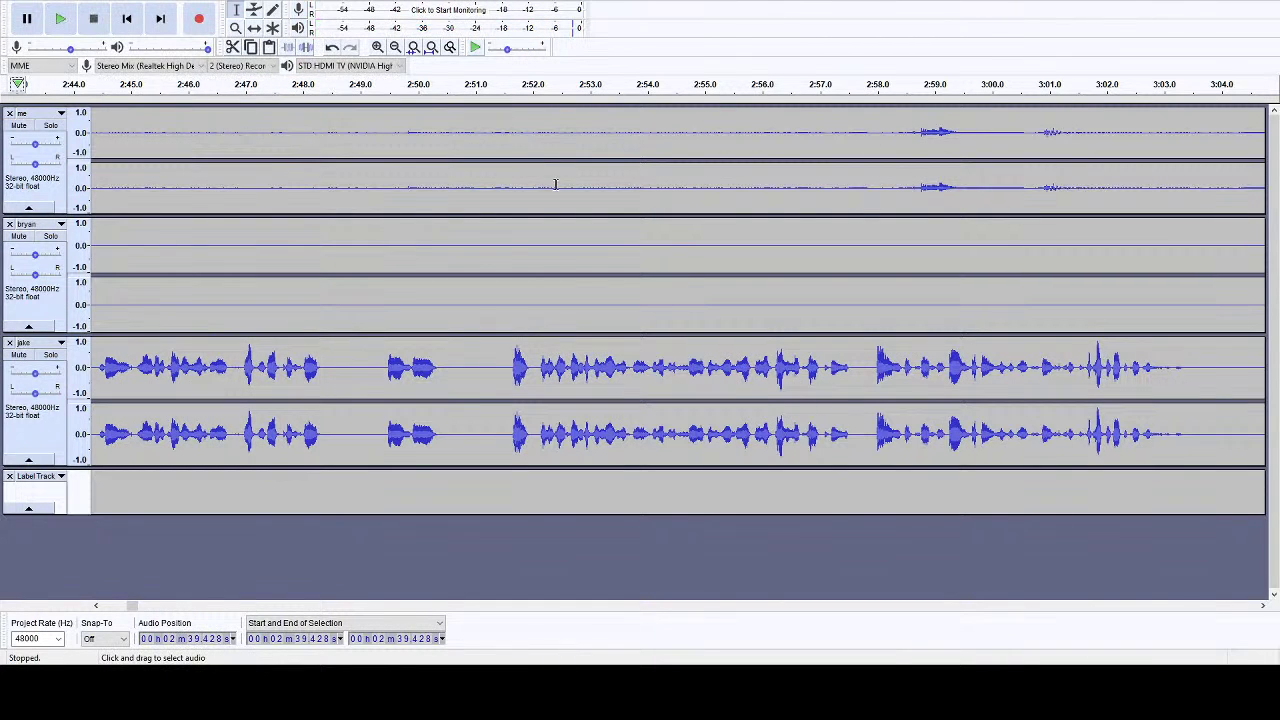
{"action": "left_click_drag", "start_coordinate": [895, 129], "coordinate": [258, 134]}
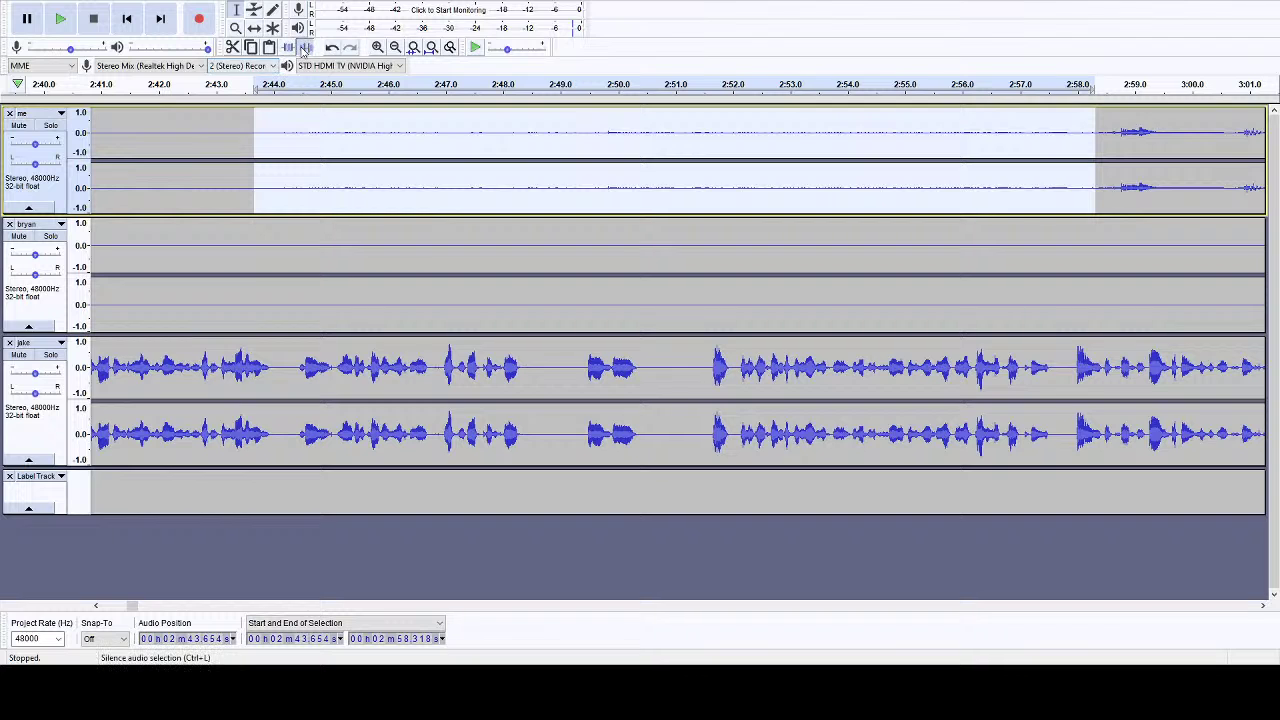
- Delete the pauses at about 2:48.4–2:49.1 and 2:49.8–2:50.6 across the three audio tracks
{"action": "left_click_drag", "start_coordinate": [527, 352], "coordinate": [567, 181]}
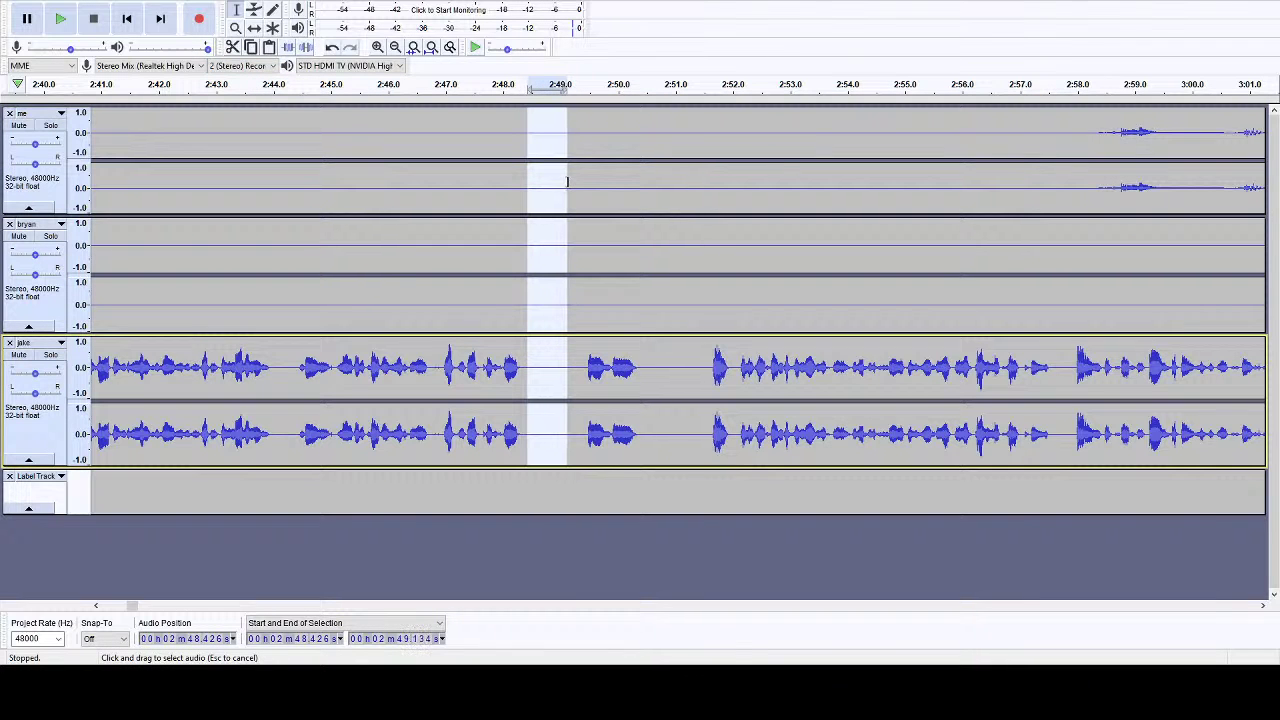
{"action": "key", "text": "Delete"}
{"action": "left_click_drag", "start_coordinate": [608, 371], "coordinate": [654, 177]}
{"action": "key", "text": "Delete"}
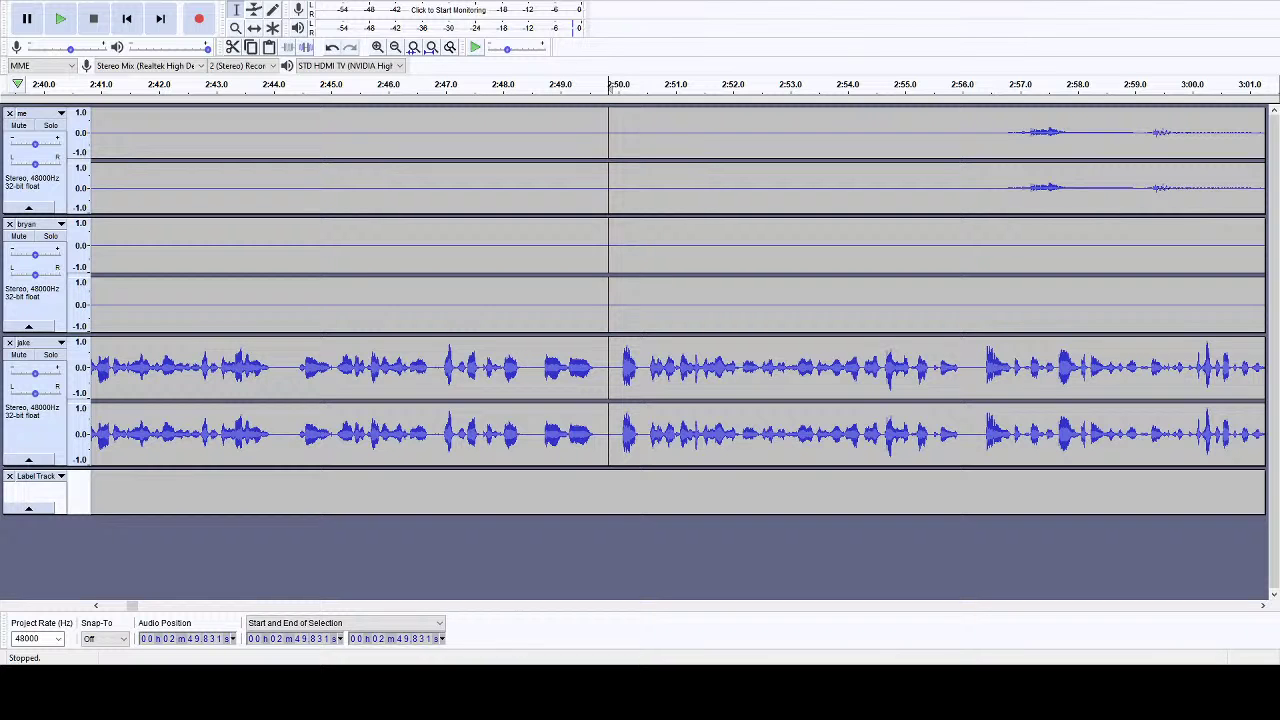
- Play the recording from about 2:41.3 and silence the first track at about 2:58.7–3:03.5
{"action": "left_click", "coordinate": [1001, 58]}
{"action": "left_click", "coordinate": [117, 86]}
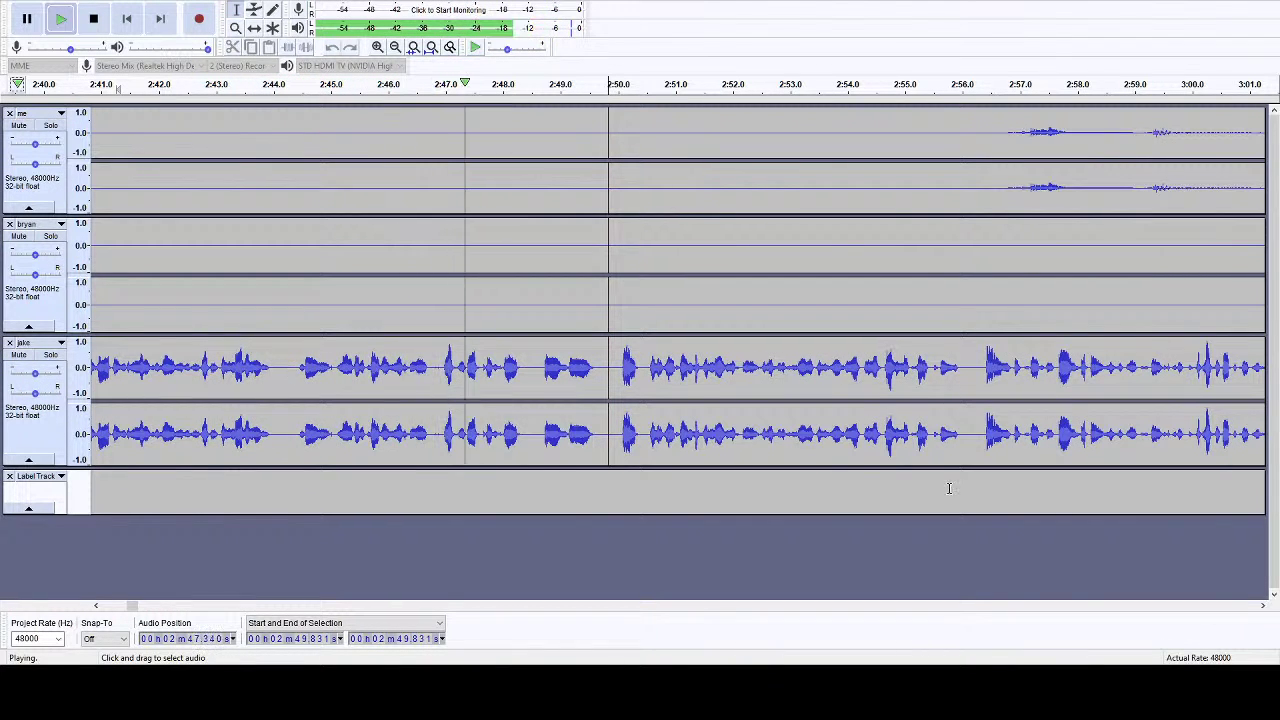
{"action": "left_click_drag", "start_coordinate": [1258, 607], "coordinate": [1263, 610]}
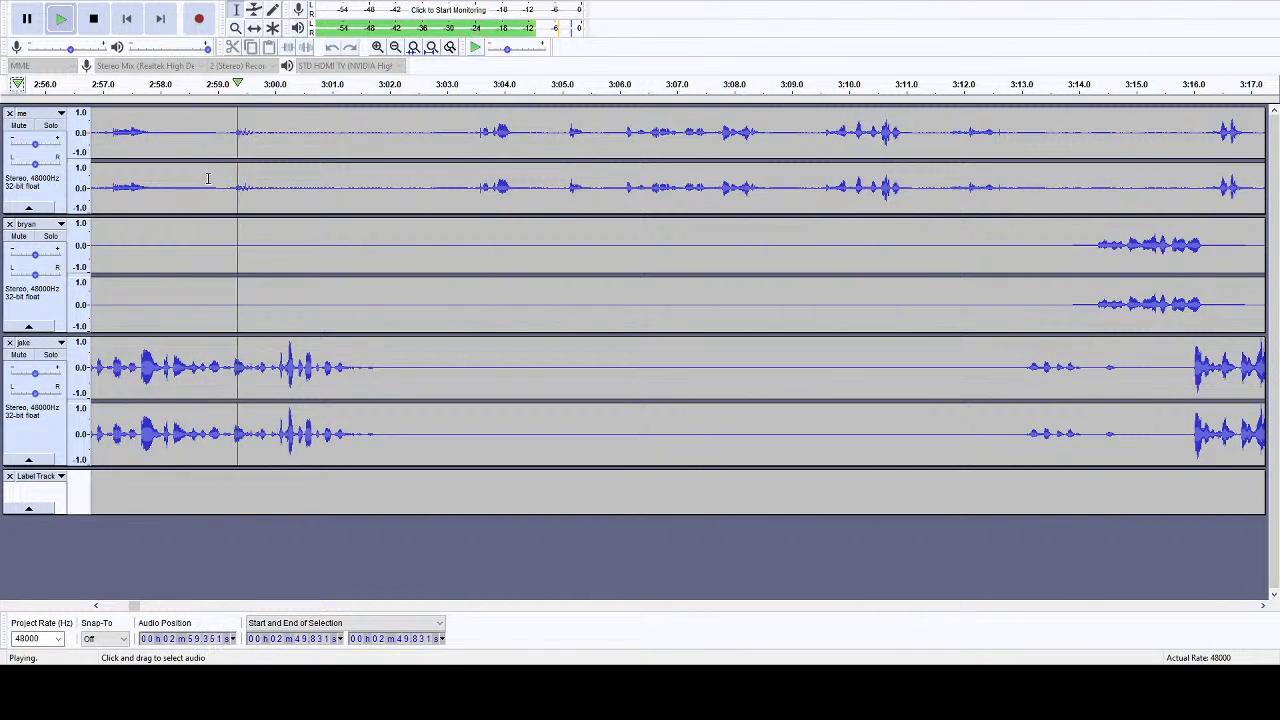
{"action": "left_click_drag", "start_coordinate": [203, 178], "coordinate": [474, 170]}
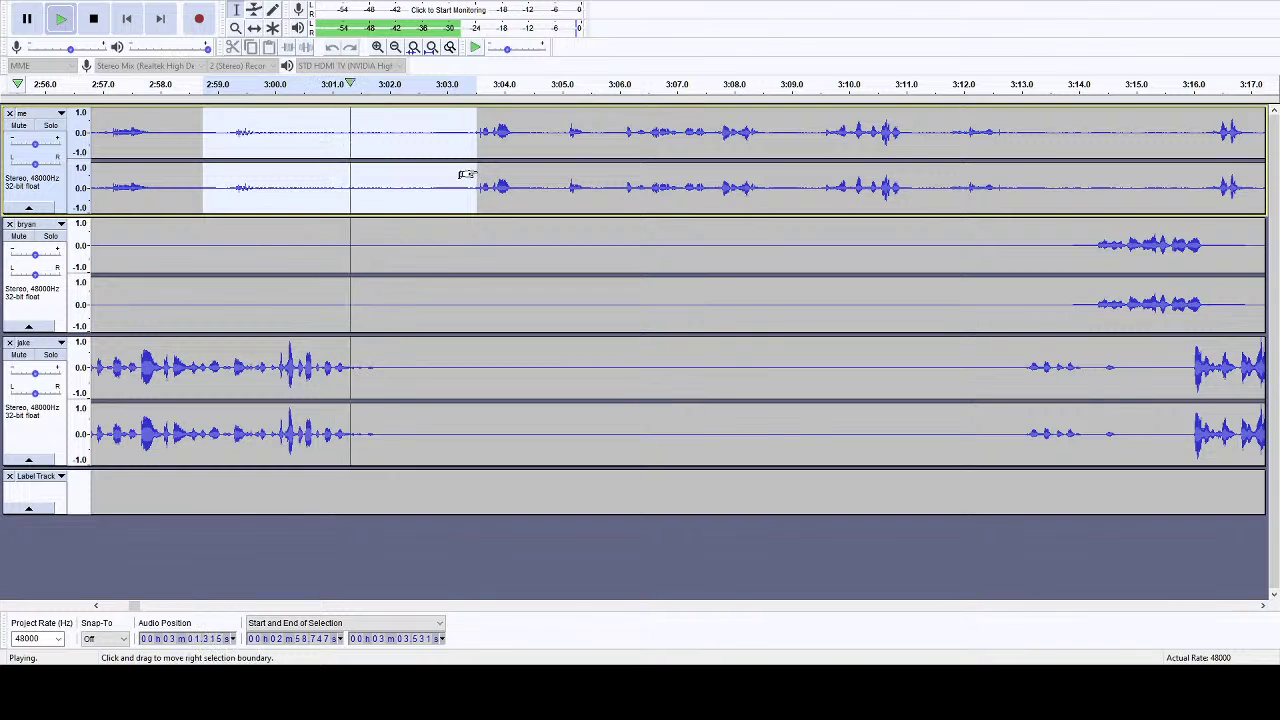
{"action": "key", "text": "space"}
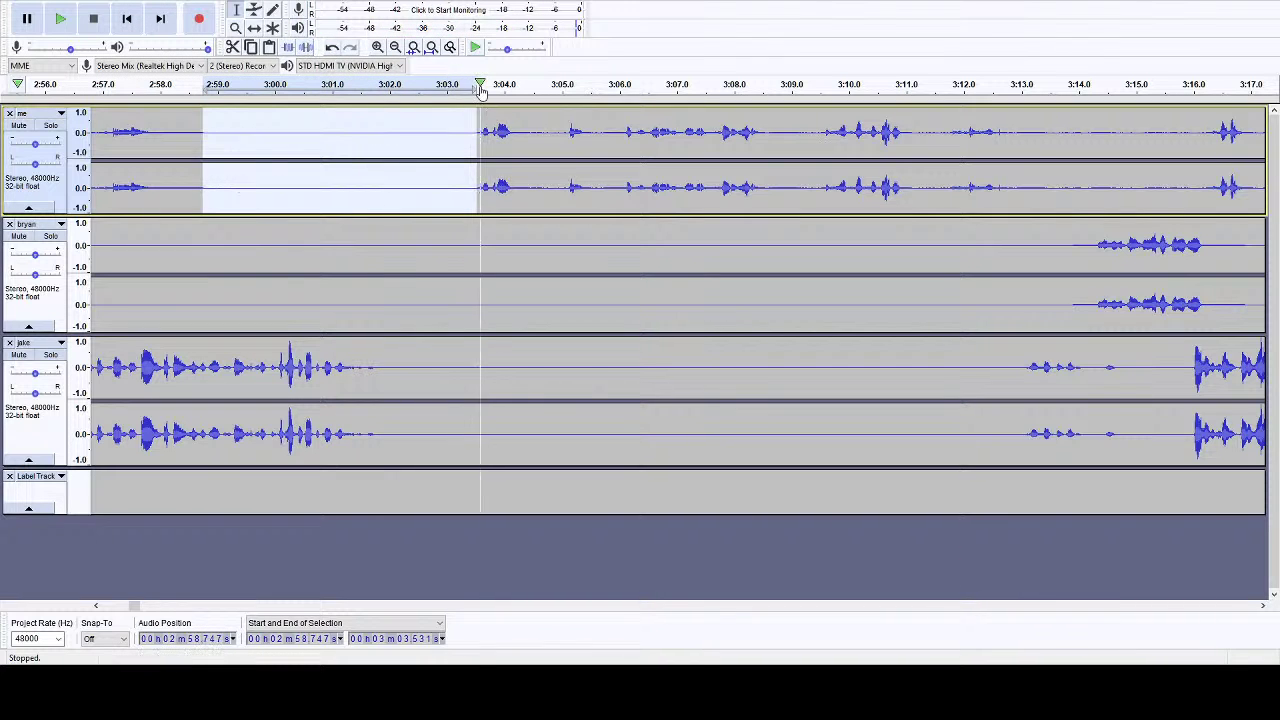
- Delete the pause at about 3:01.8–3:03.5 across all tracks, including the label track, and play the speech from about 3:03.6 and 3:07.9
{"action": "left_click", "coordinate": [480, 88]}
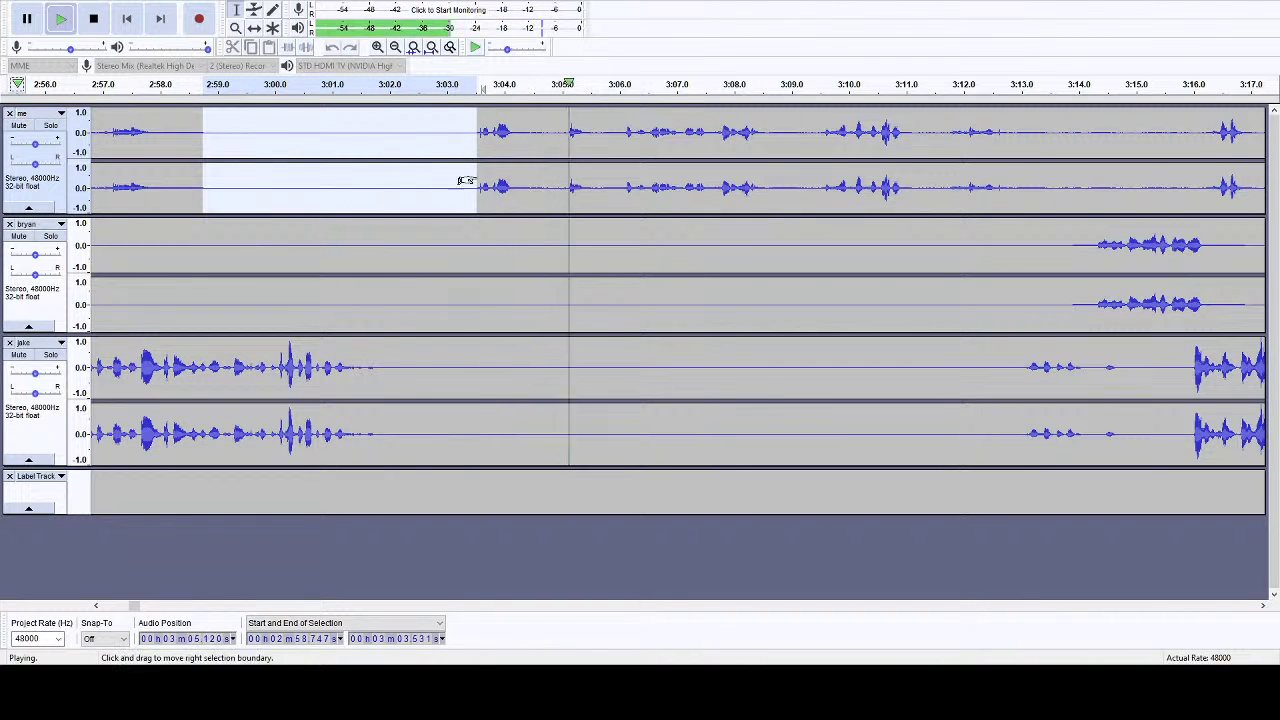
{"action": "left_click_drag", "start_coordinate": [474, 180], "coordinate": [377, 498]}
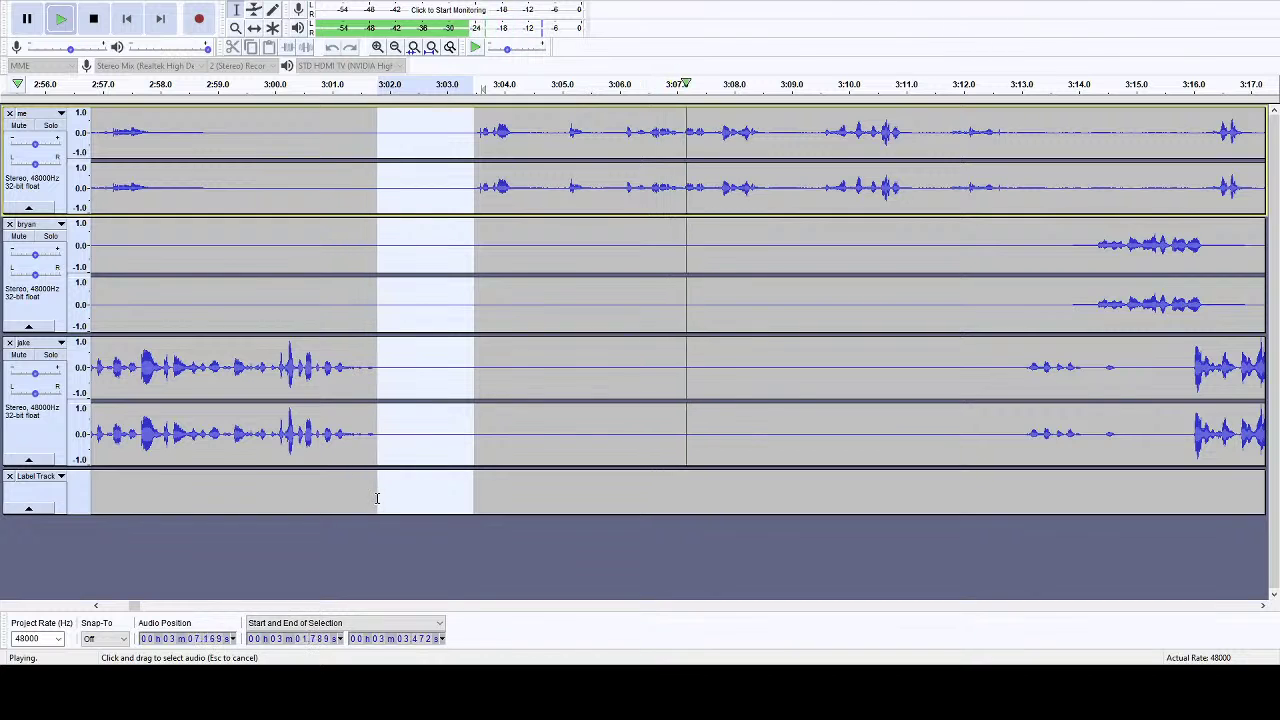
{"action": "left_click", "coordinate": [93, 18]}
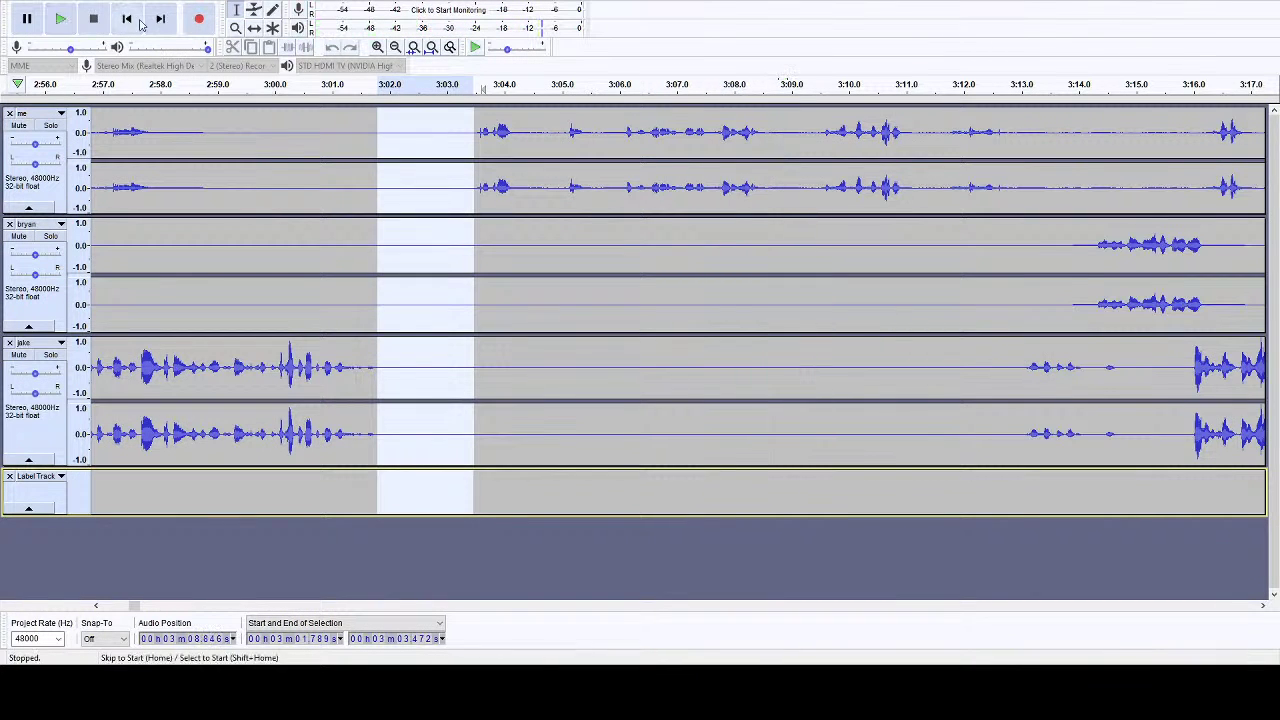
{"action": "key", "text": "Delete"}
{"action": "key", "text": "space"}
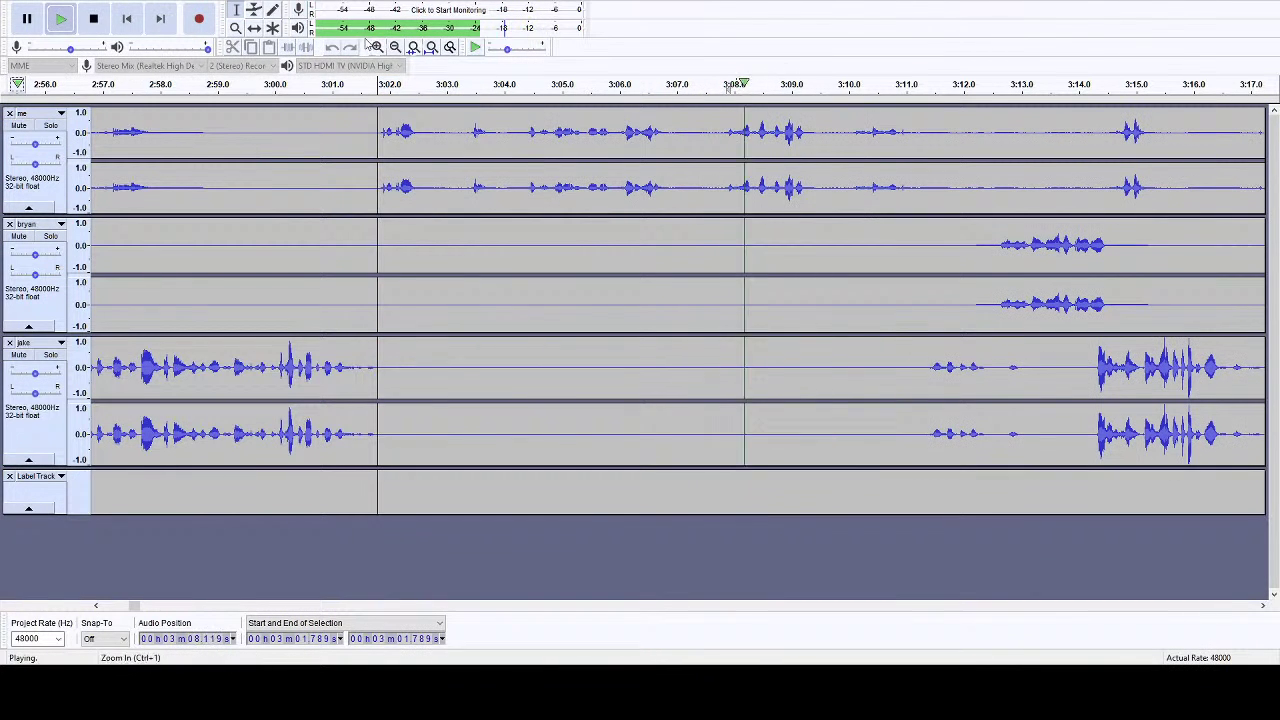
- Stop playback and delete the silent gaps at about 3:09.3–3:10.0 and 3:06.9–3:07.8 from all tracks
{"action": "left_click", "coordinate": [93, 18]}
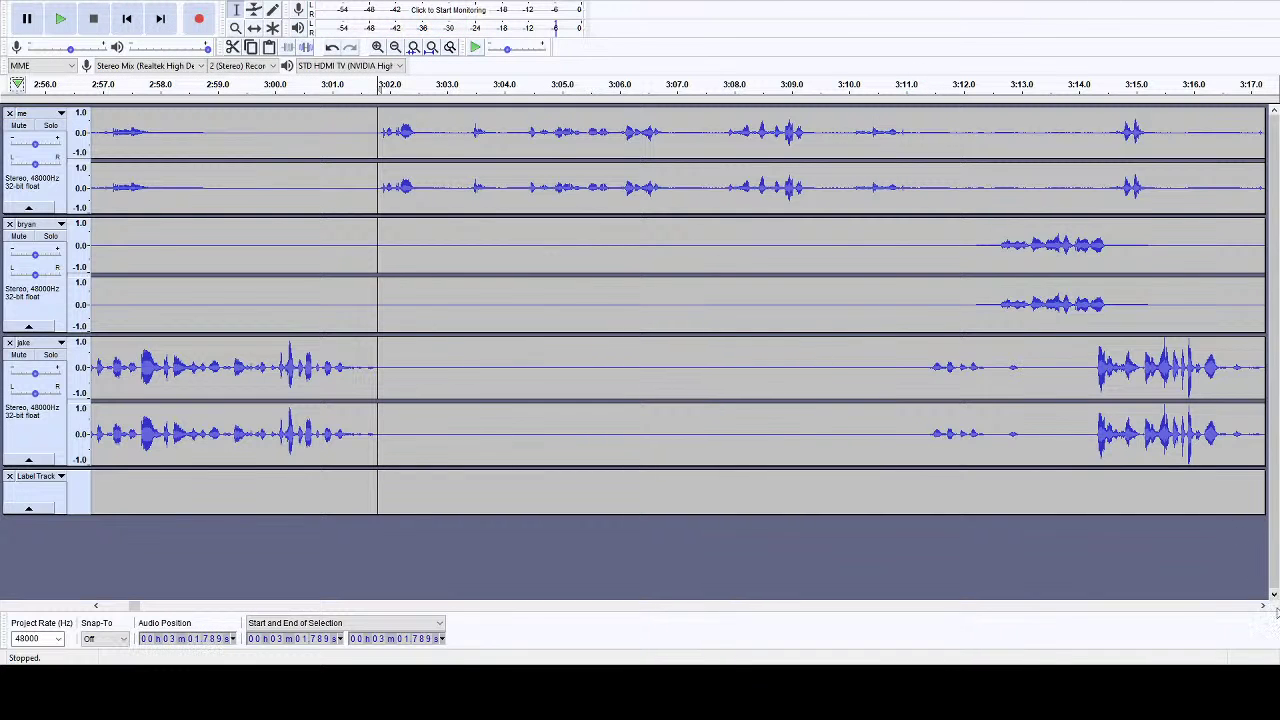
{"action": "left_click", "coordinate": [1262, 606]}
{"action": "scroll", "coordinate": [828, 433], "scroll_direction": "right", "scroll_amount": 5}
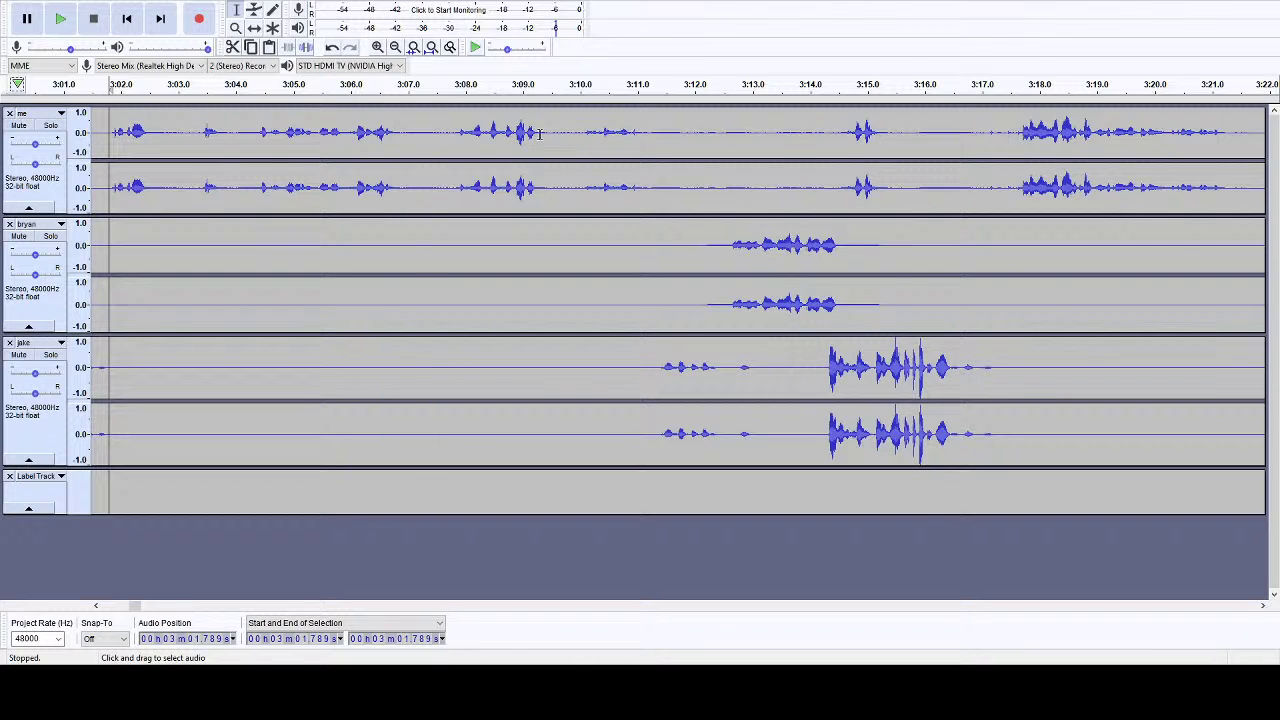
{"action": "left_click_drag", "start_coordinate": [543, 133], "coordinate": [579, 497]}
{"action": "key", "text": "Delete"}
{"action": "left_click_drag", "start_coordinate": [452, 178], "coordinate": [401, 491]}
{"action": "key", "text": "Delete"}
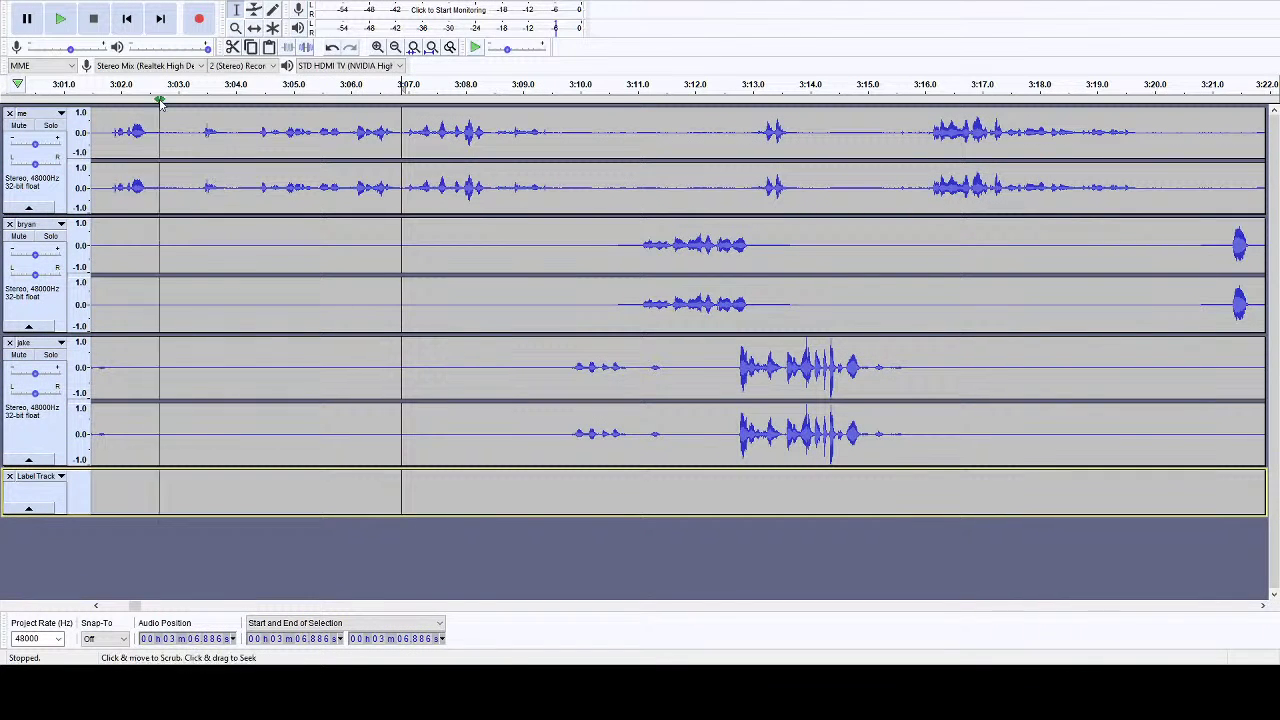
- Review playback from about 3:01.8, then delete the pauses at 3:03.890–3:04.308 and about 3:02.7–3:03.4 from all tracks
{"action": "left_click", "coordinate": [112, 86]}
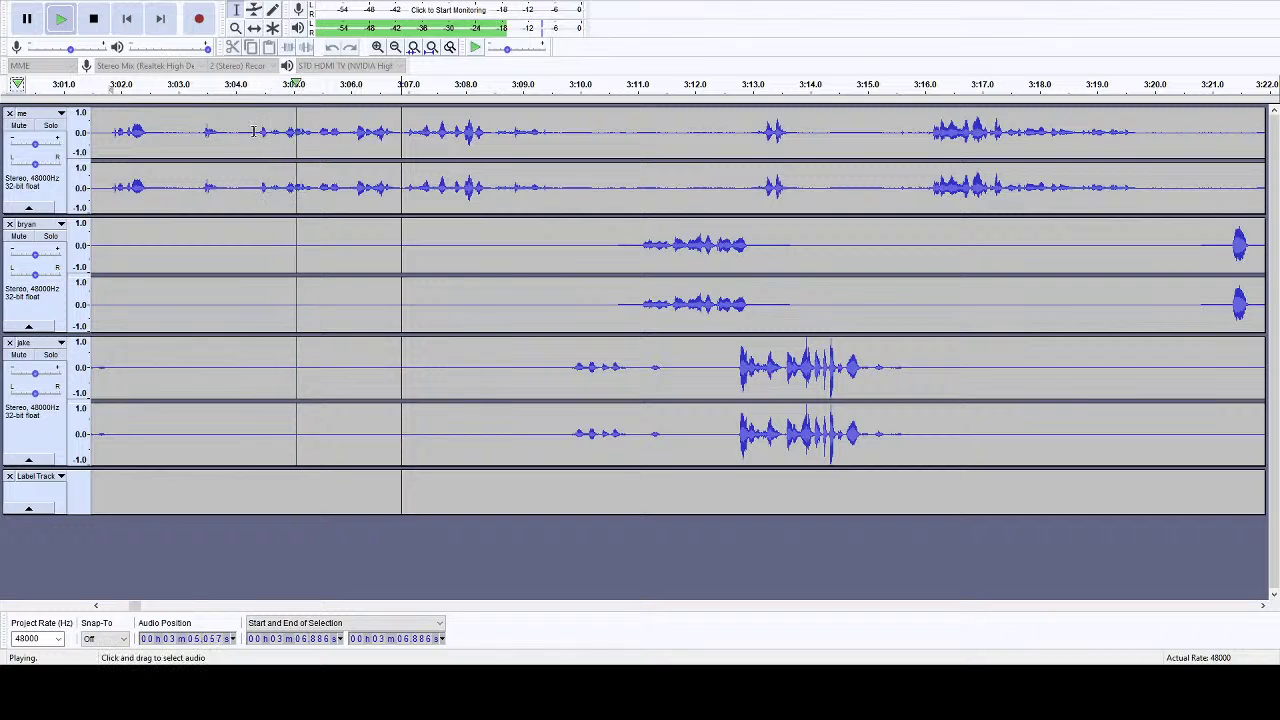
{"action": "left_click_drag", "start_coordinate": [253, 132], "coordinate": [230, 485]}
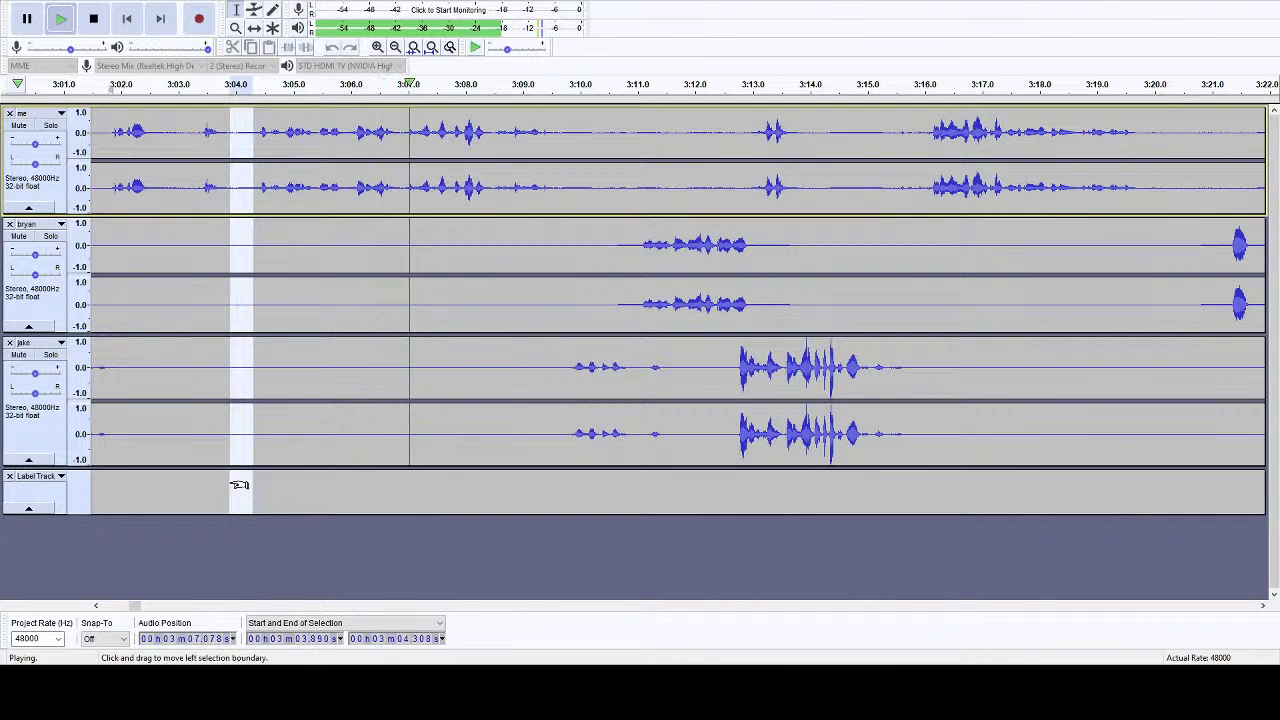
{"action": "left_click", "coordinate": [95, 19]}
{"action": "key", "text": "Delete"}
{"action": "left_click_drag", "start_coordinate": [202, 410], "coordinate": [155, 498]}
{"action": "key", "text": "Delete"}
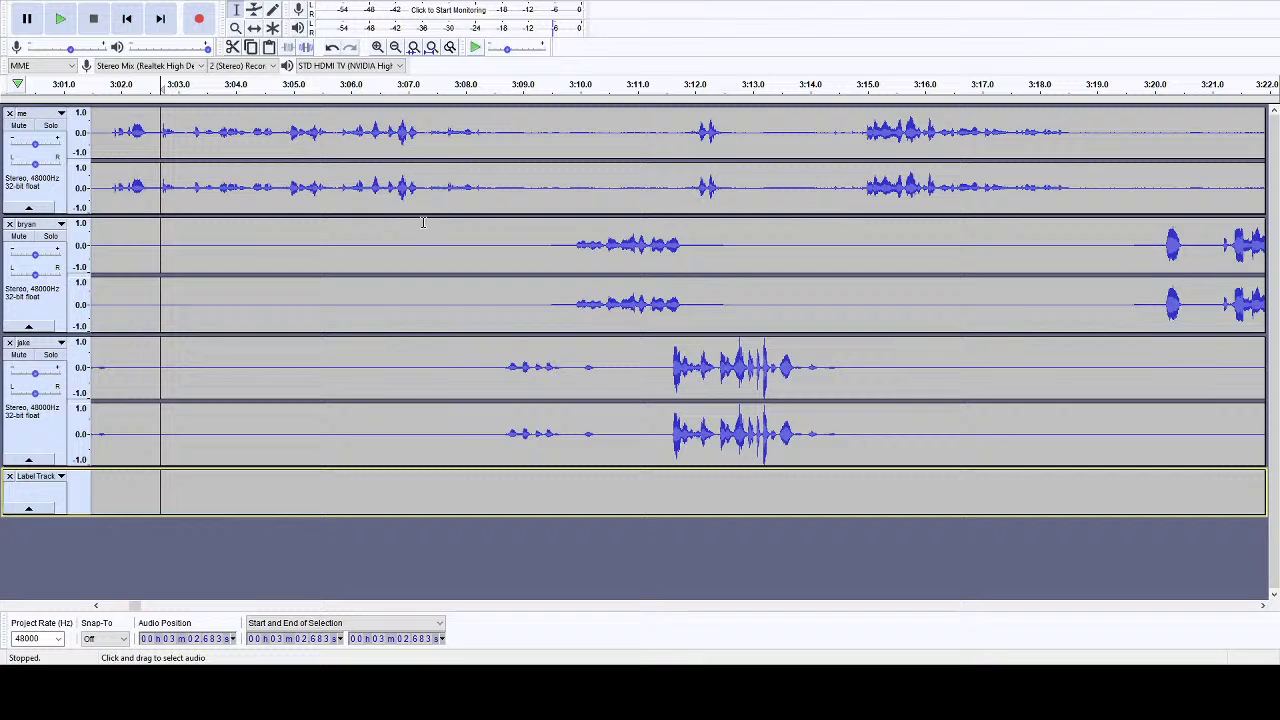
- Listen on from about 3:07.8 and silence the background noise in the "me" track at 3:08.569–3:11.785 and 3:12.726–3:14.885
{"action": "left_click", "coordinate": [453, 90]}
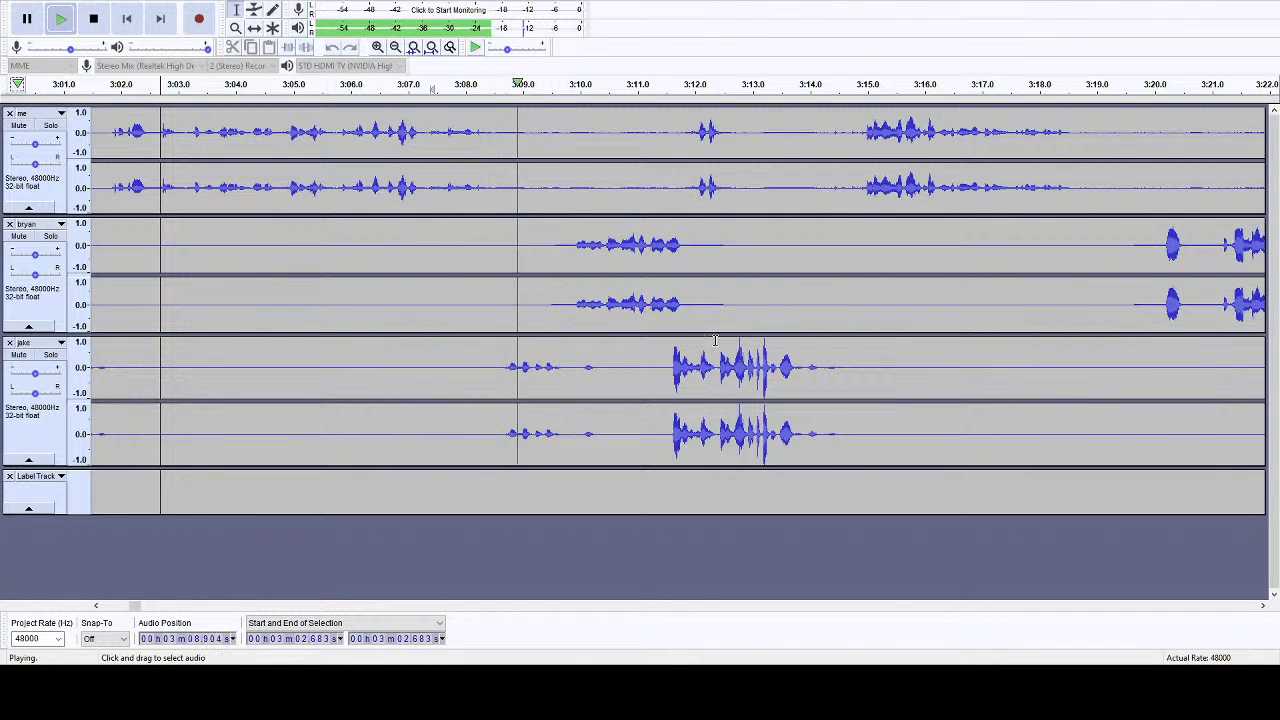
{"action": "left_click", "coordinate": [1262, 606]}
{"action": "left_click", "coordinate": [1262, 606]}
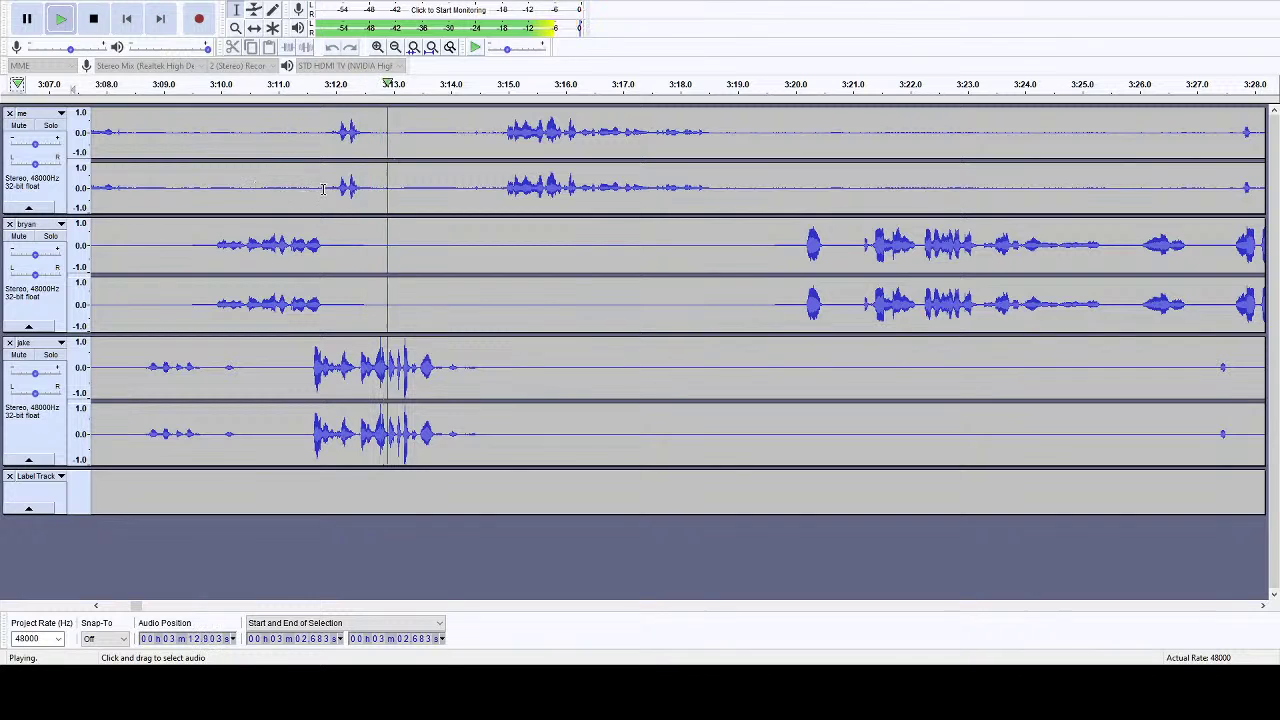
{"action": "left_click_drag", "start_coordinate": [323, 187], "coordinate": [138, 187]}
{"action": "left_click", "coordinate": [104, 20]}
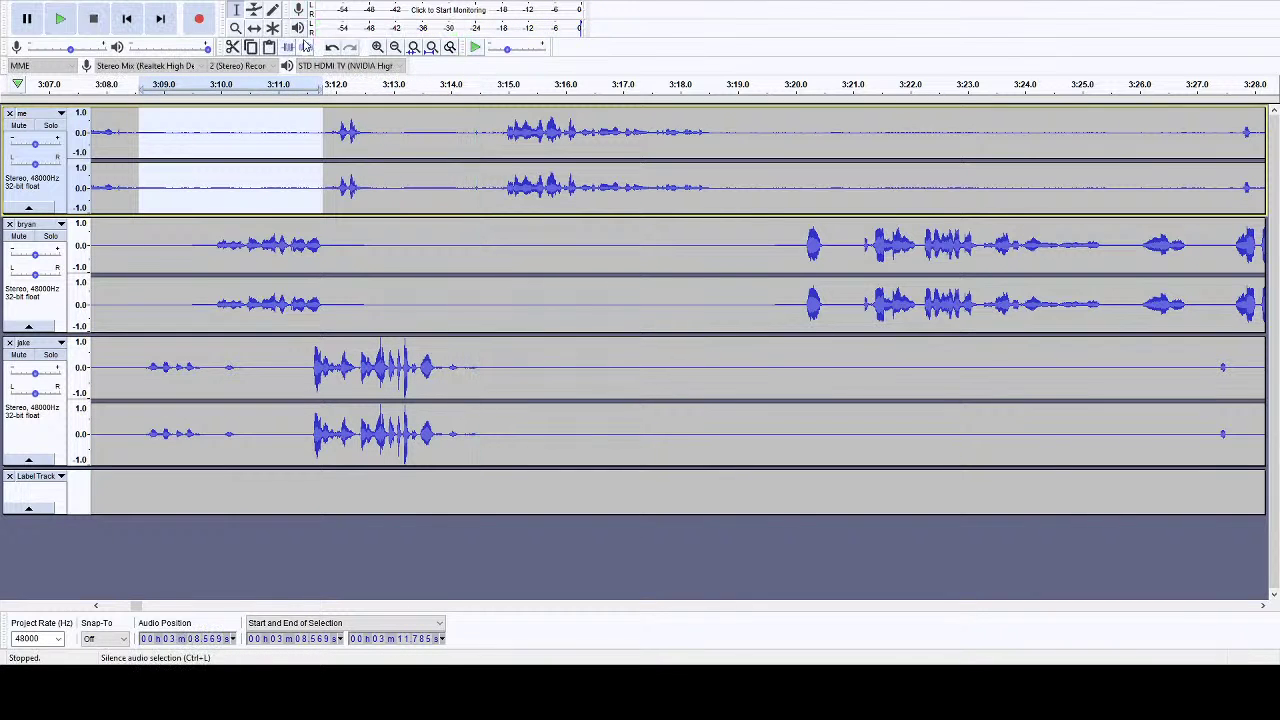
{"action": "left_click_drag", "start_coordinate": [501, 148], "coordinate": [377, 148]}
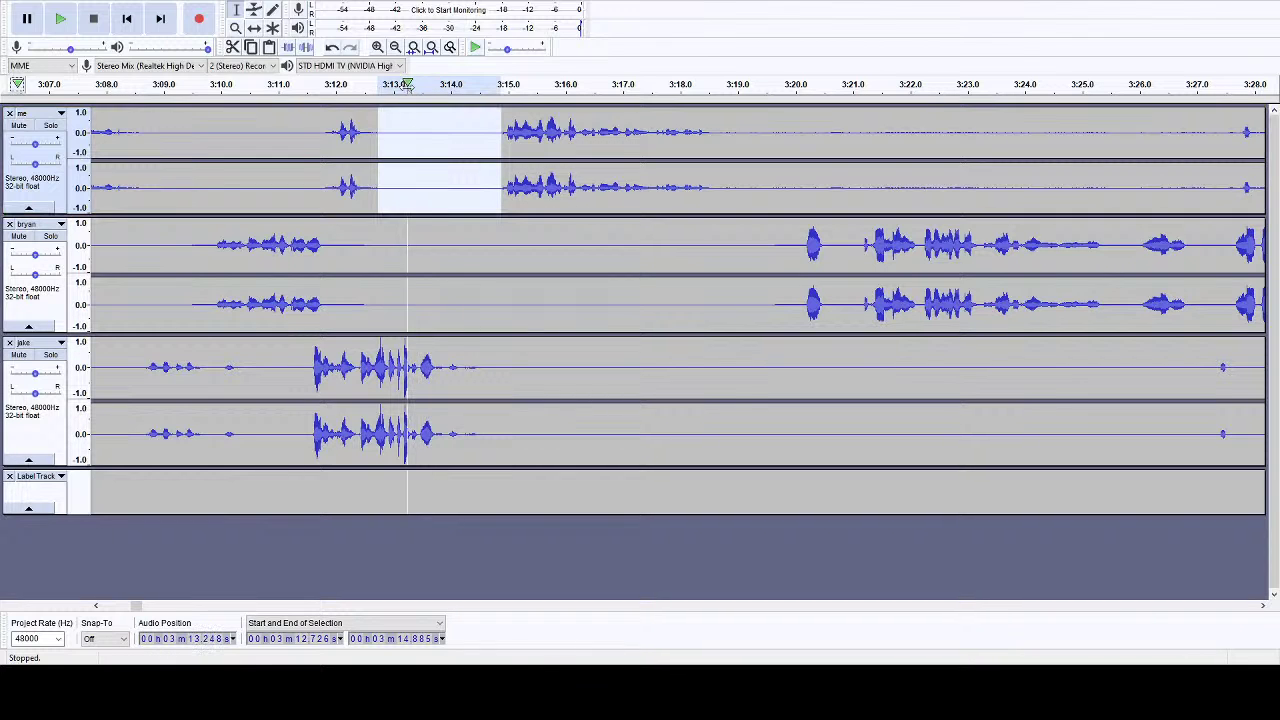
- Play back from about 3:13.2 and delete the pause at 3:13.921–3:14.757 from all tracks
{"action": "left_click", "coordinate": [405, 98]}
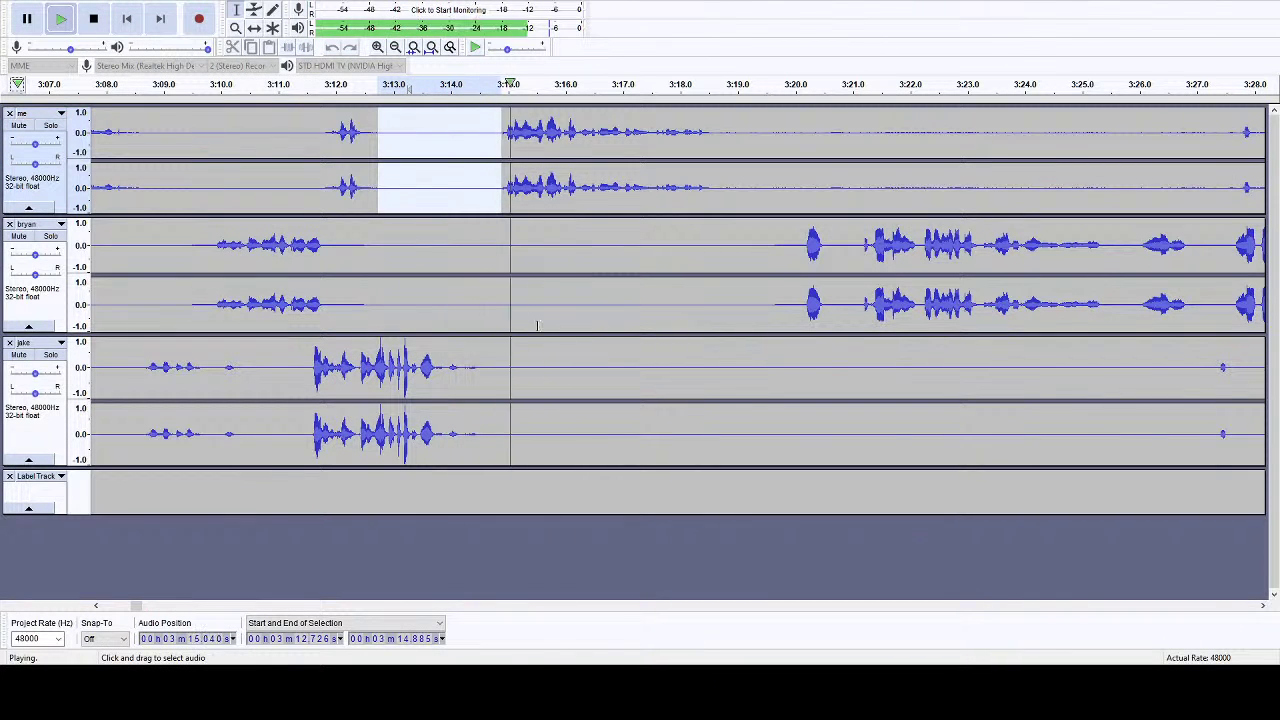
{"action": "left_click_drag", "start_coordinate": [494, 185], "coordinate": [447, 500]}
{"action": "left_click", "coordinate": [97, 22]}
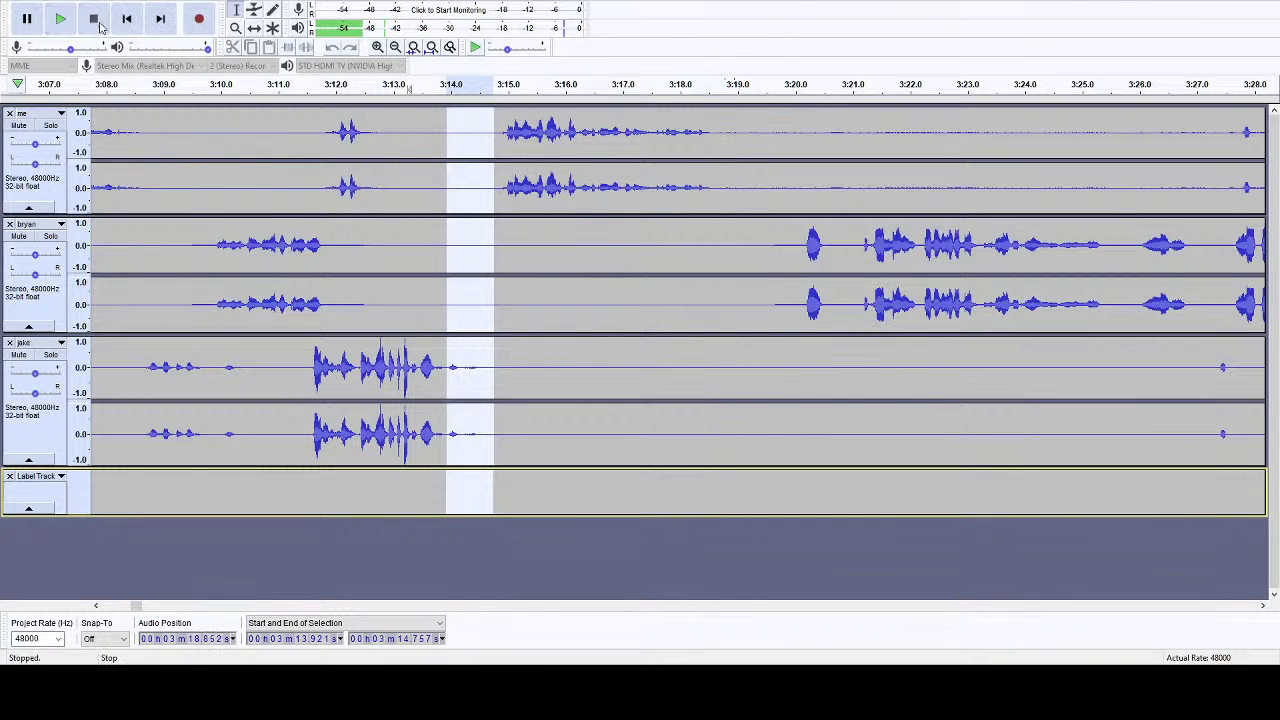
{"action": "key", "text": "Delete"}
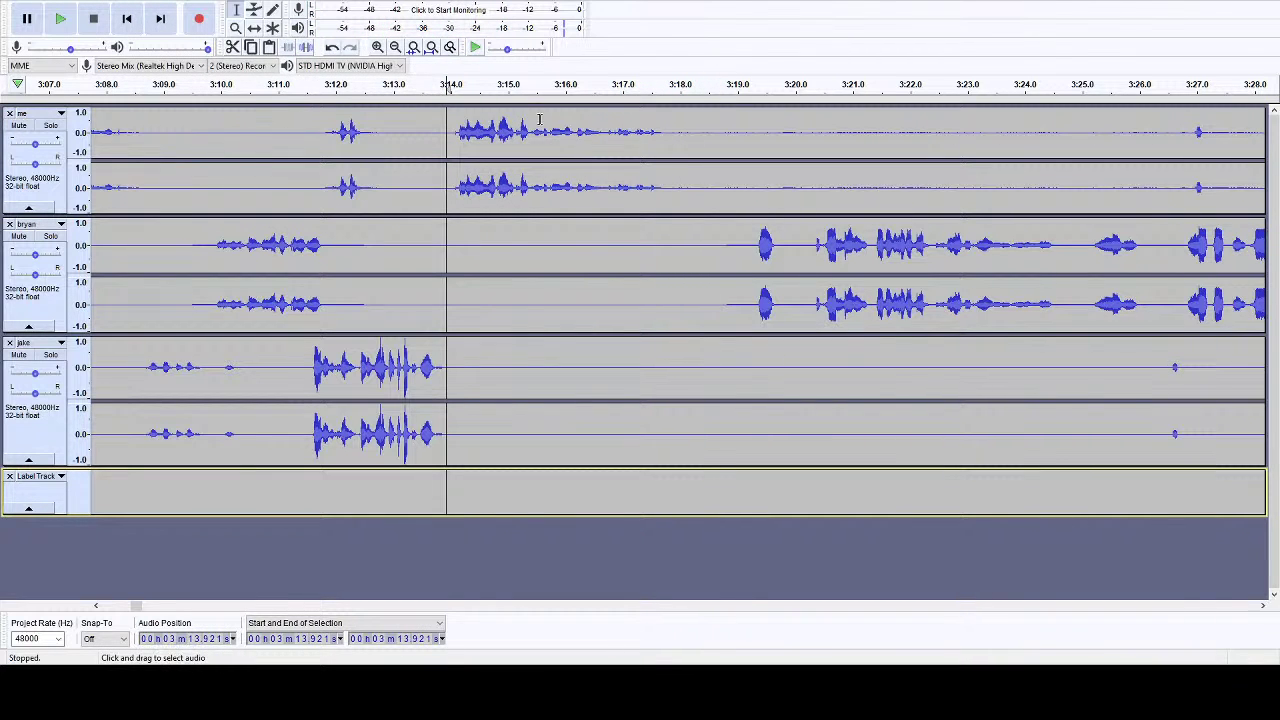
- Delete the gap at 3:17.892–3:19.146 from all tracks and silence the "me" track at 3:17.846–3:25.578
{"action": "left_click", "coordinate": [677, 146]}
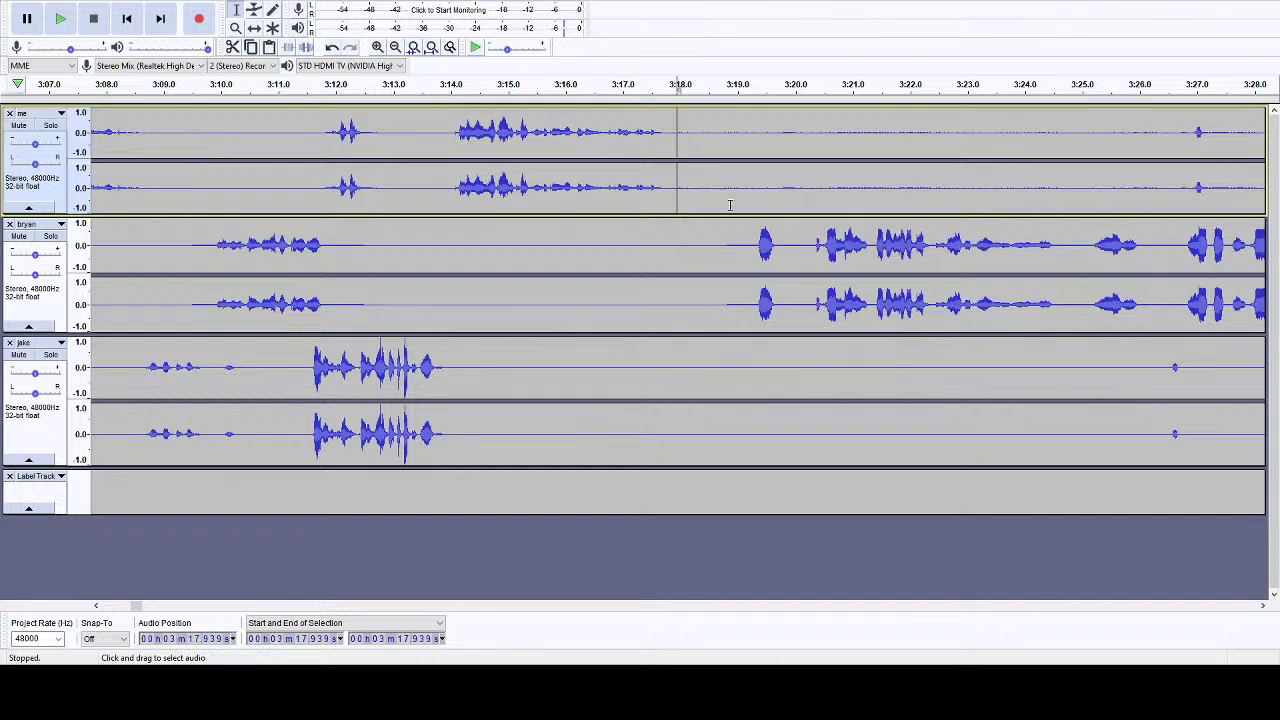
{"action": "left_click_drag", "start_coordinate": [675, 189], "coordinate": [745, 500]}
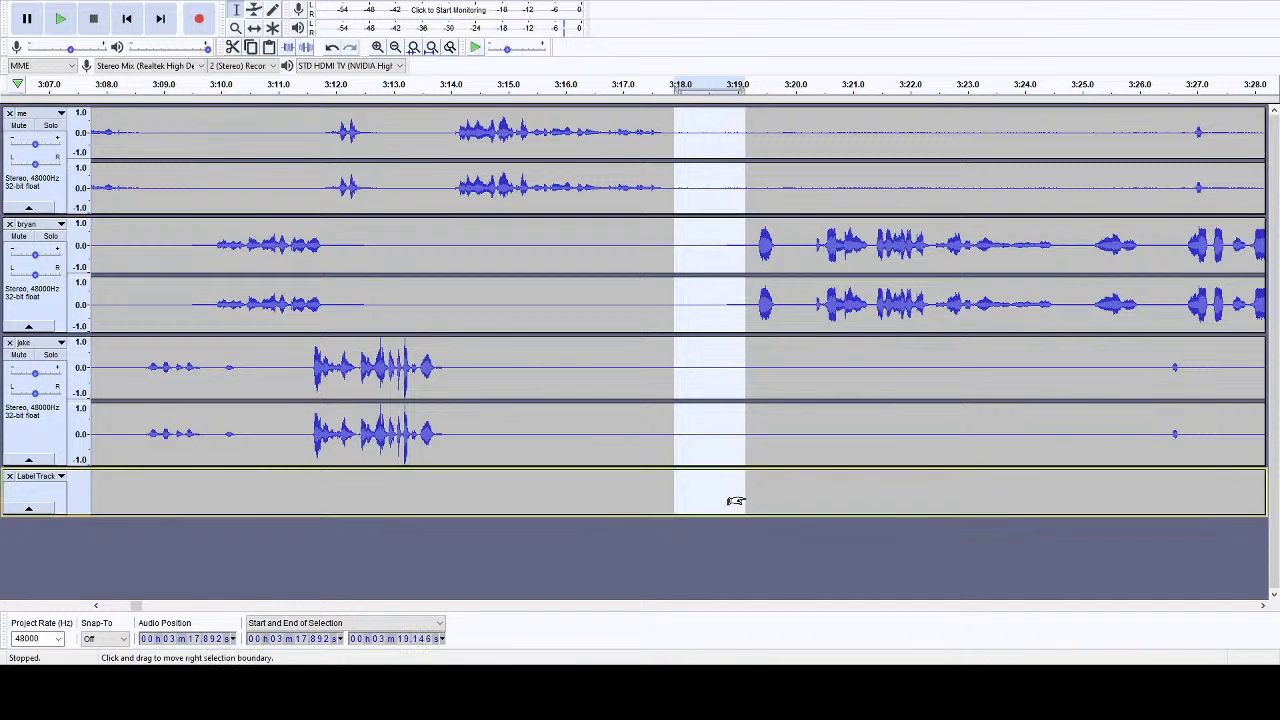
{"action": "key", "text": "Delete"}
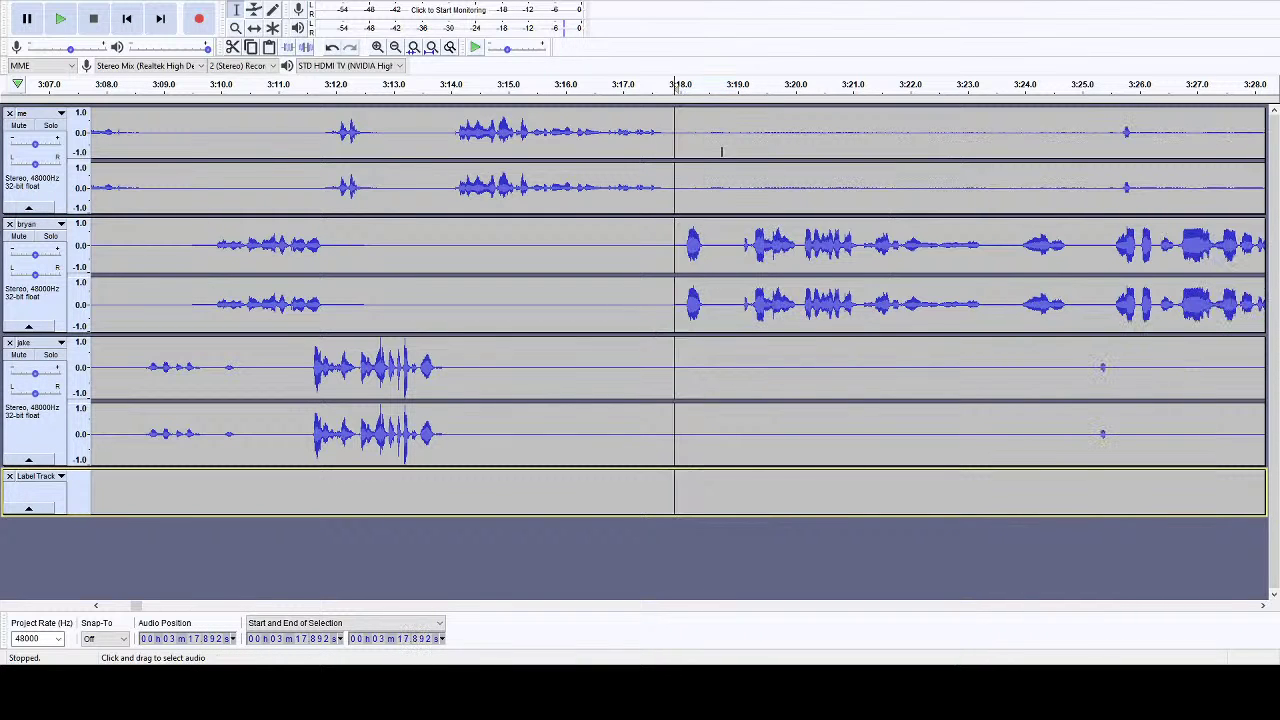
{"action": "left_click_drag", "start_coordinate": [1115, 131], "coordinate": [671, 176]}
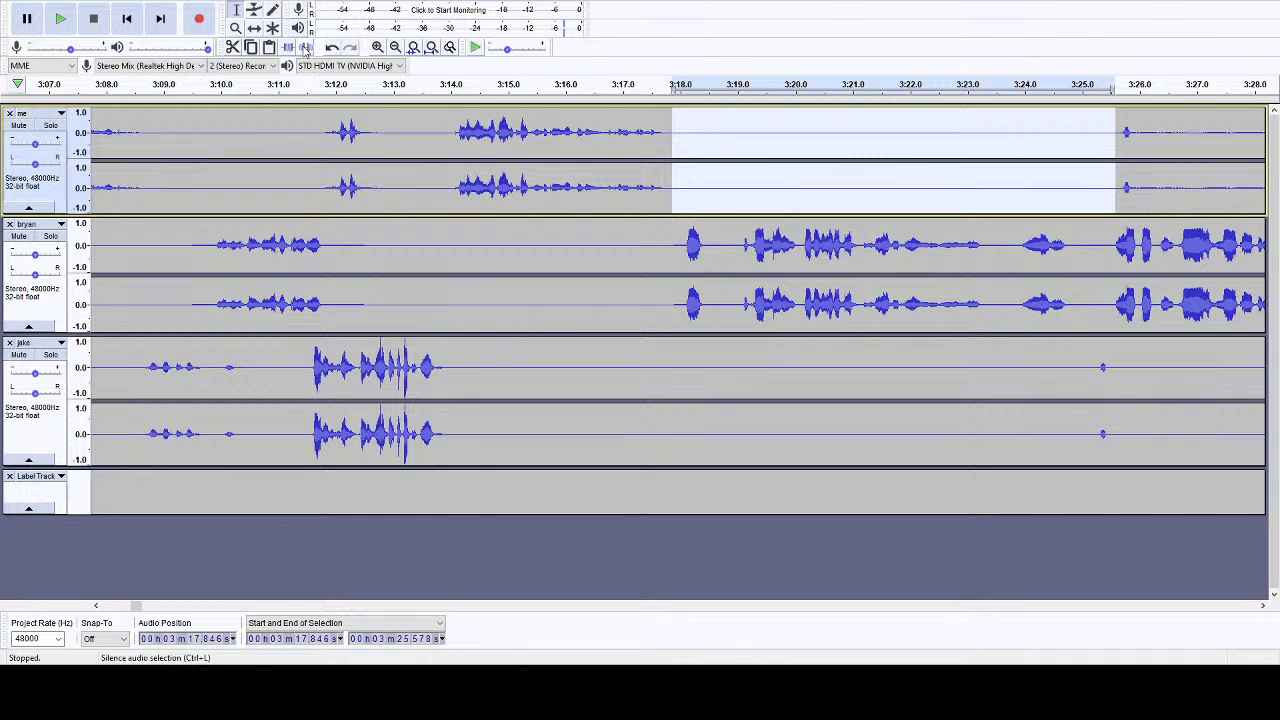
- Review playback from about 3:14 and delete the pauses at 3:18.519–3:18.867 and about 3:23.0–3:23.5 from all tracks
{"action": "left_click", "coordinate": [463, 100]}
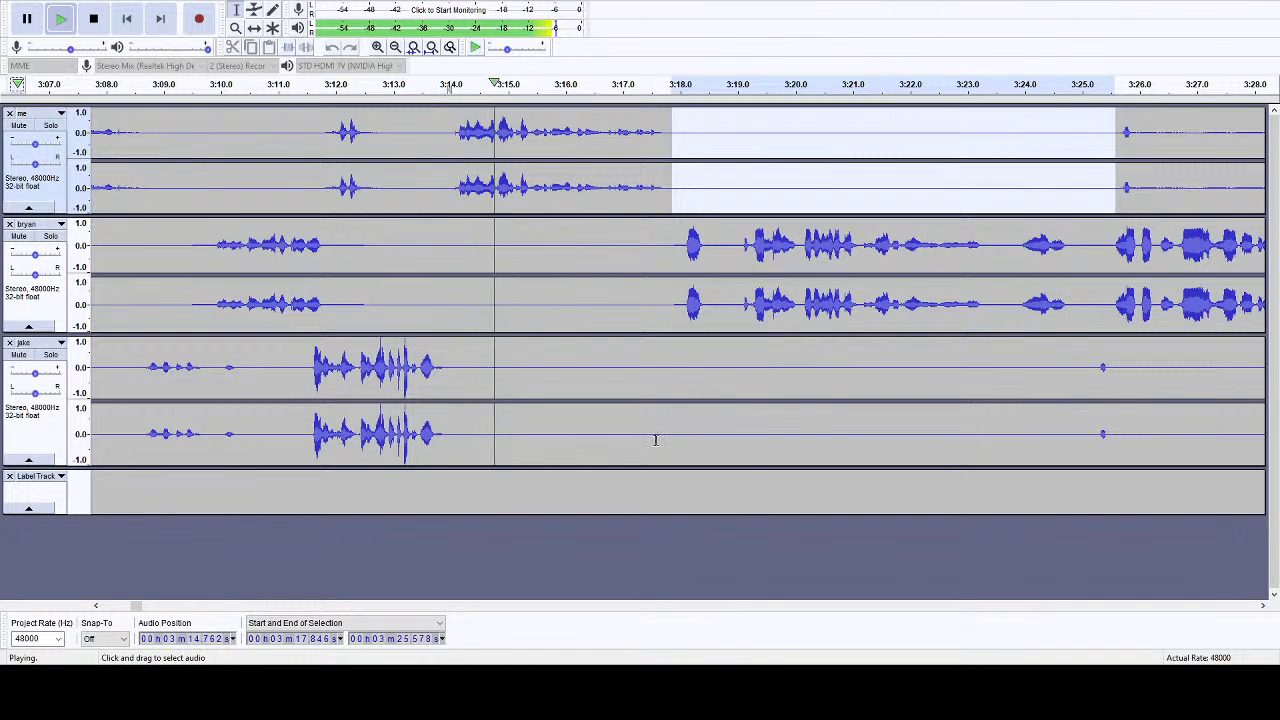
{"action": "left_click", "coordinate": [1262, 605]}
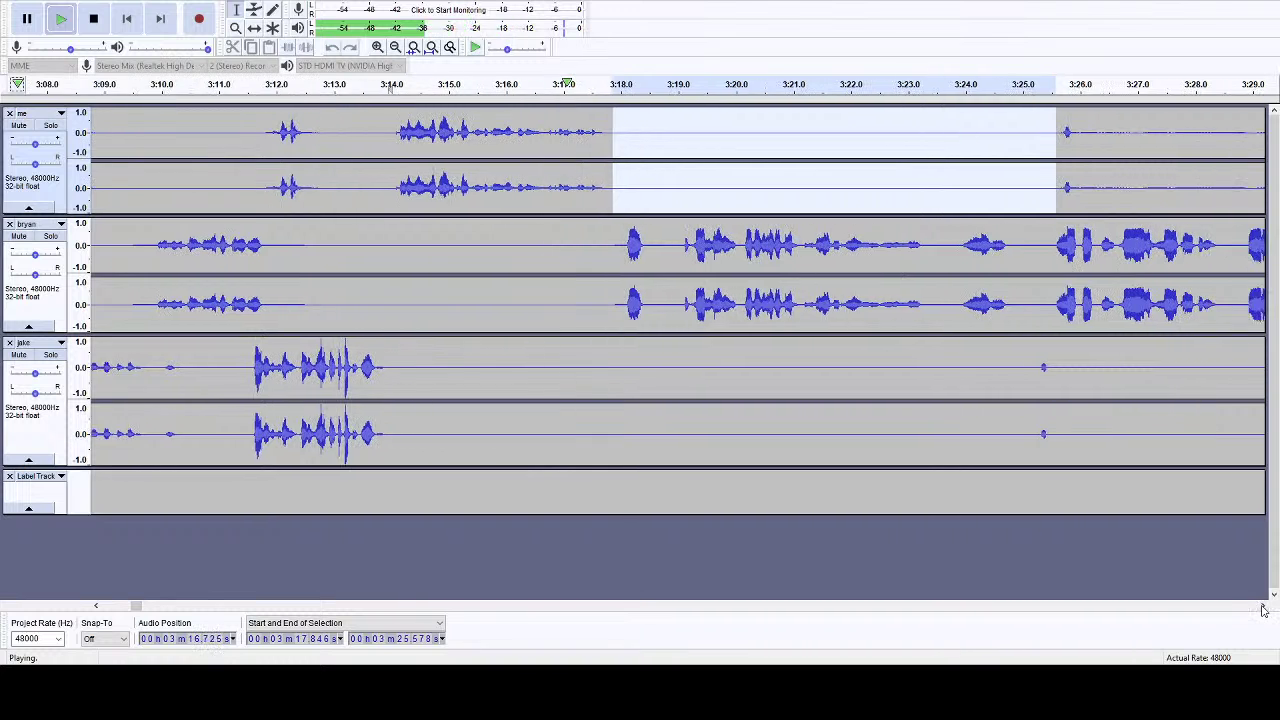
{"action": "left_click", "coordinate": [1262, 605]}
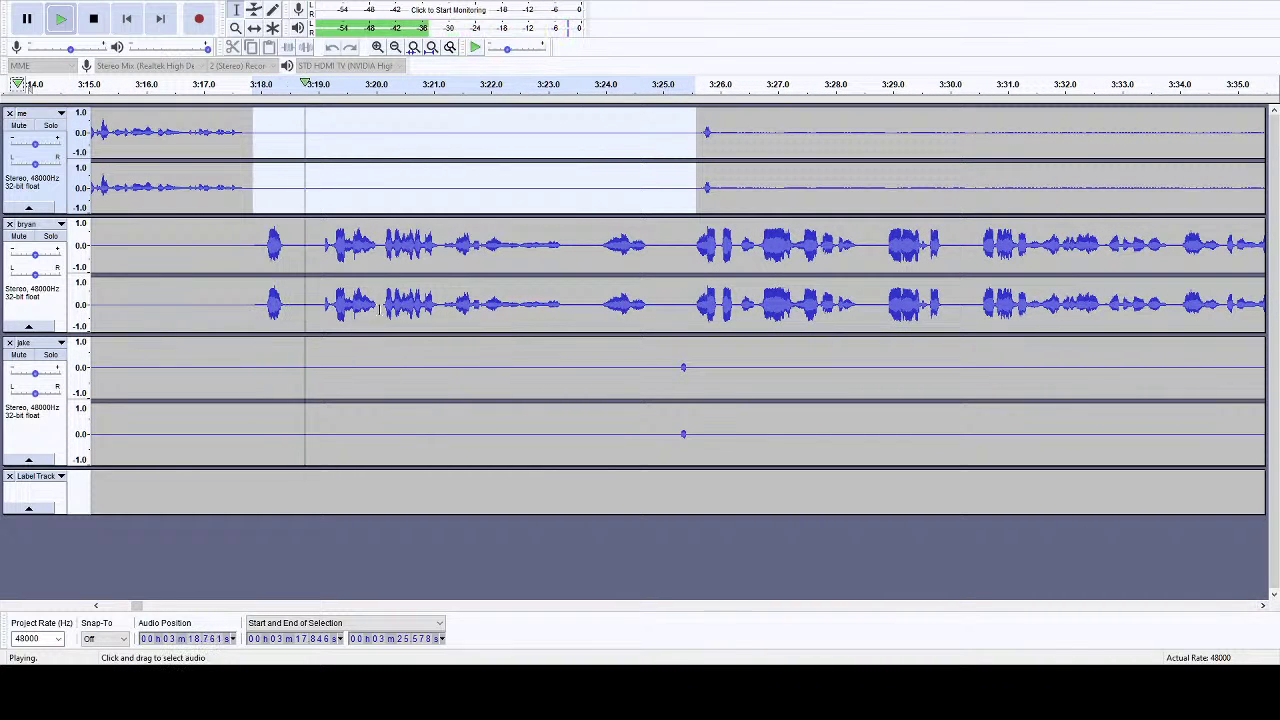
{"action": "left_click_drag", "start_coordinate": [291, 205], "coordinate": [311, 494]}
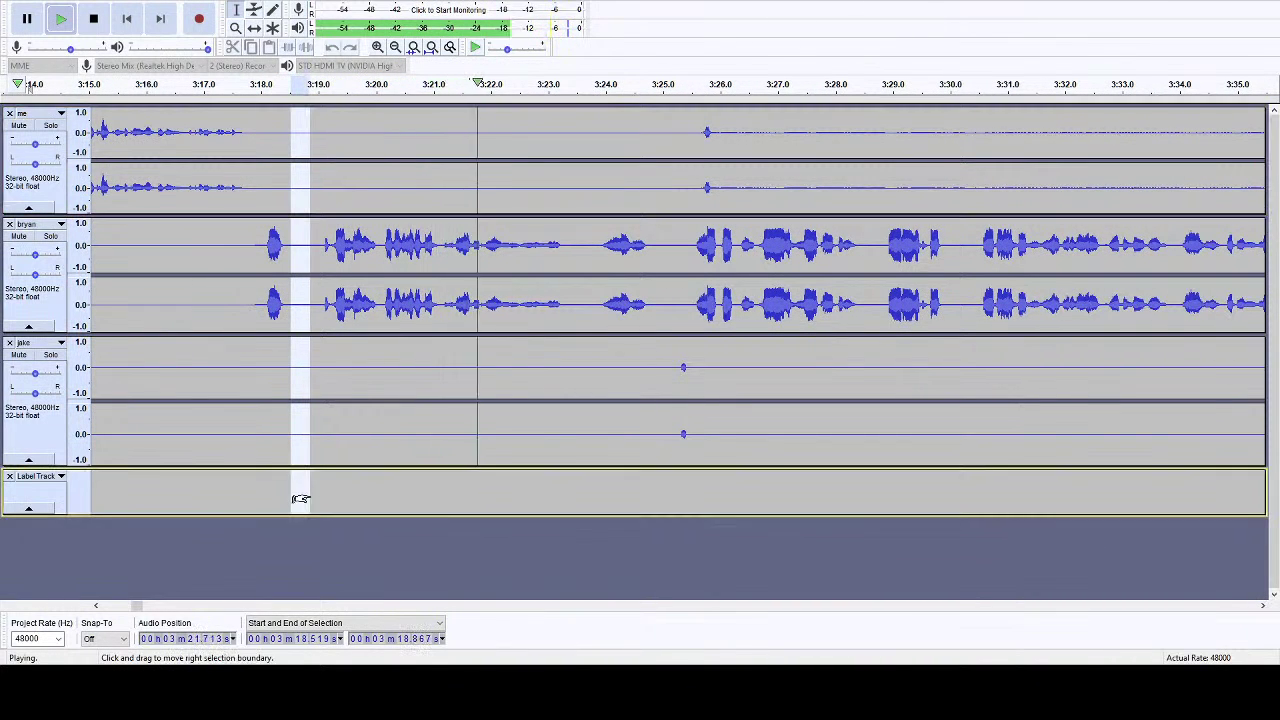
{"action": "left_click", "coordinate": [91, 18]}
{"action": "key", "text": "Delete"}
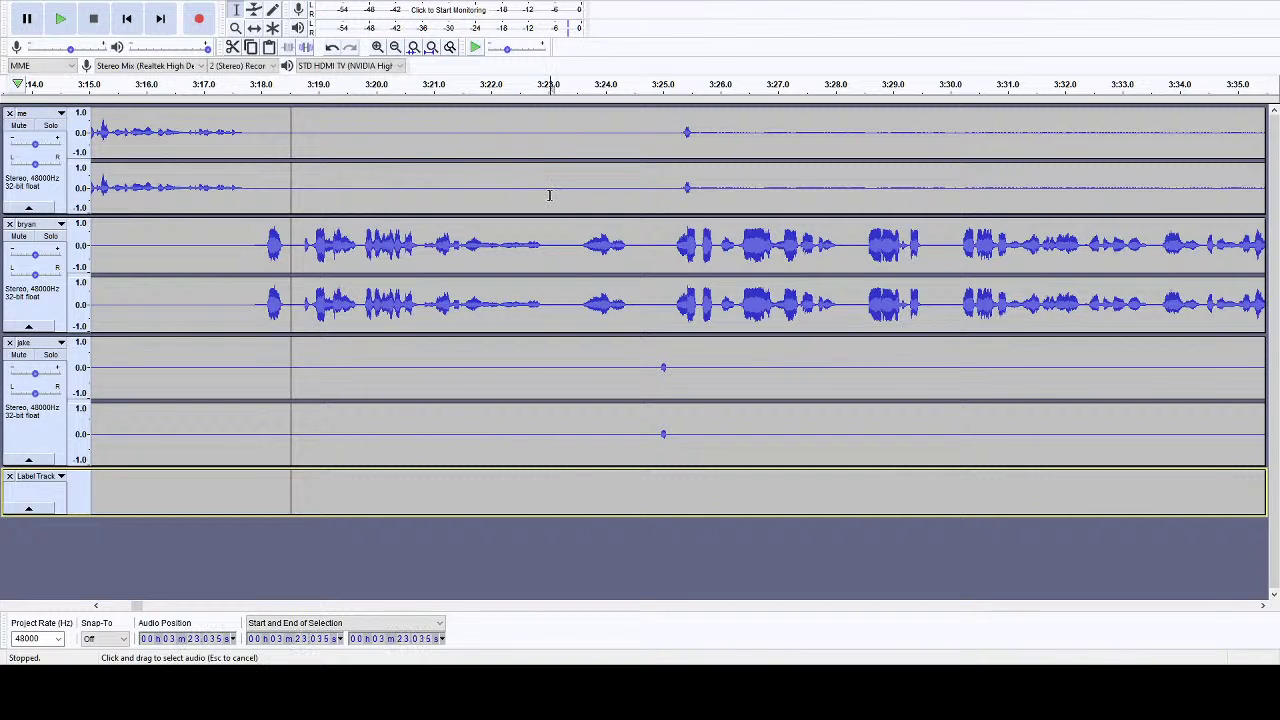
{"action": "left_click_drag", "start_coordinate": [550, 194], "coordinate": [566, 465]}
{"action": "key", "text": "Delete"}
- Resume playback and silence the background noise in the "me" track from 3:25.137 to 3:46.278
{"action": "key", "text": "space"}
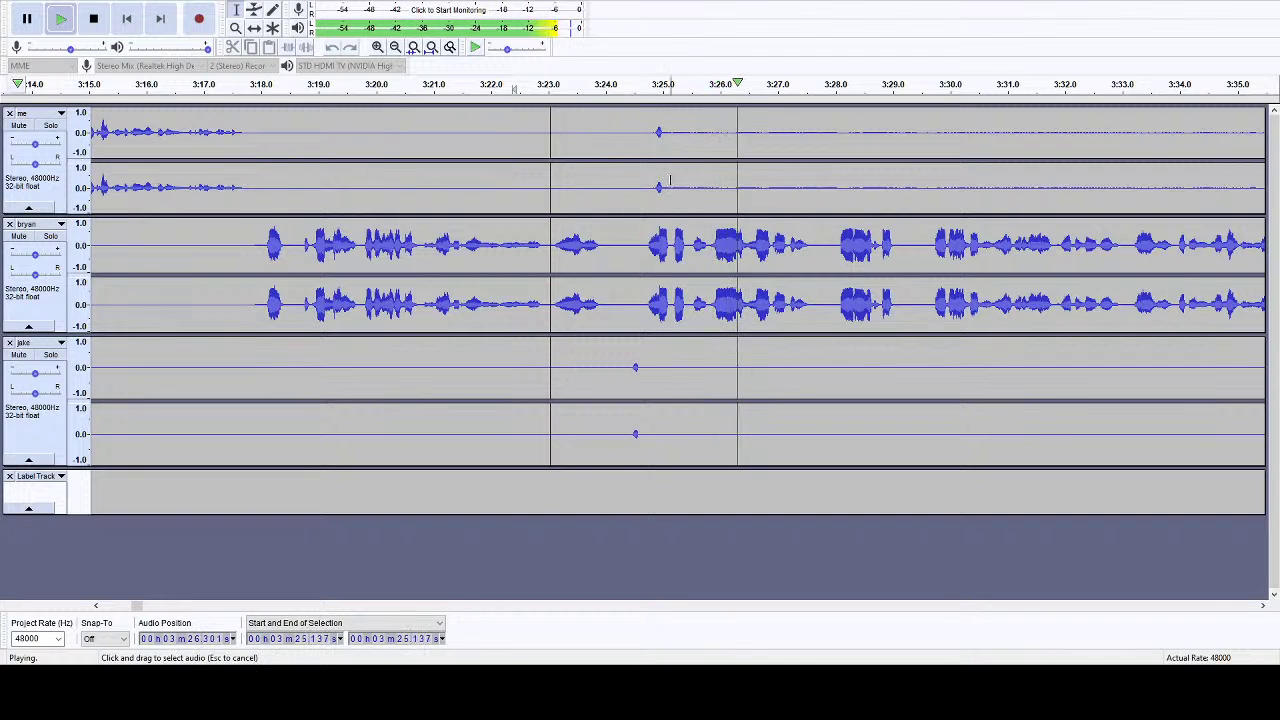
{"action": "left_click_drag", "start_coordinate": [671, 140], "coordinate": [1245, 145]}
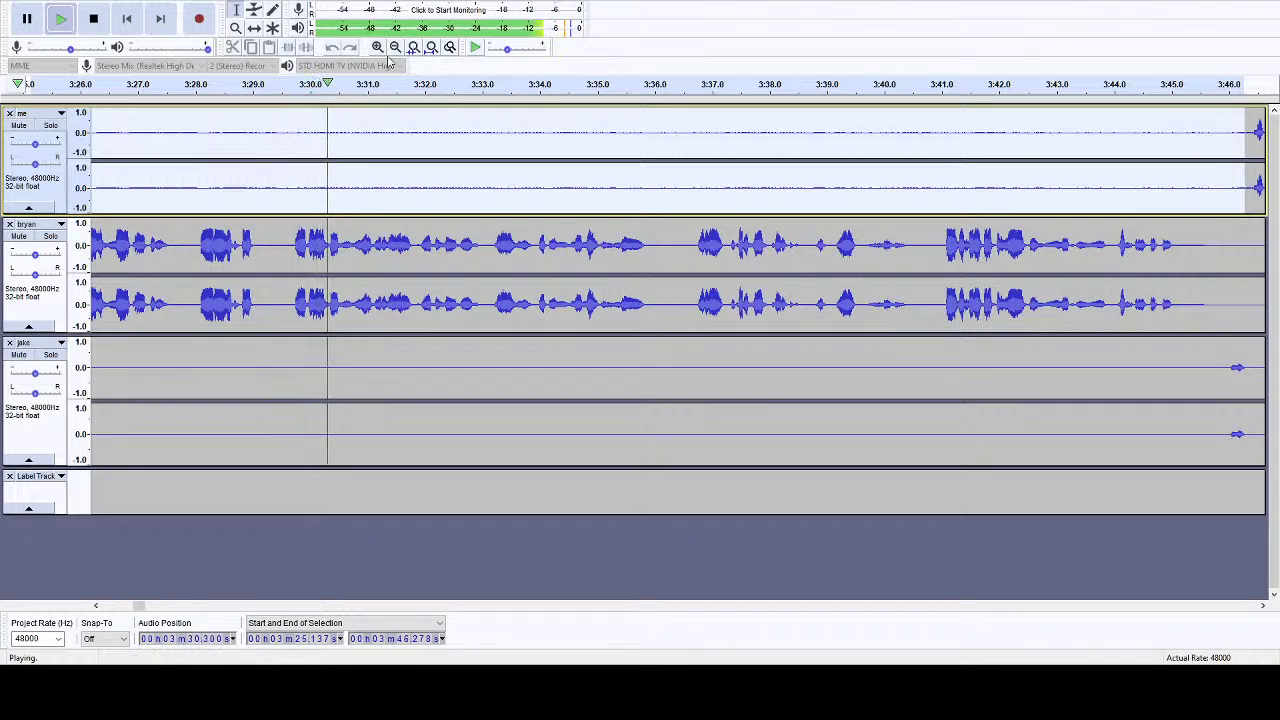
{"action": "left_click", "coordinate": [93, 18]}
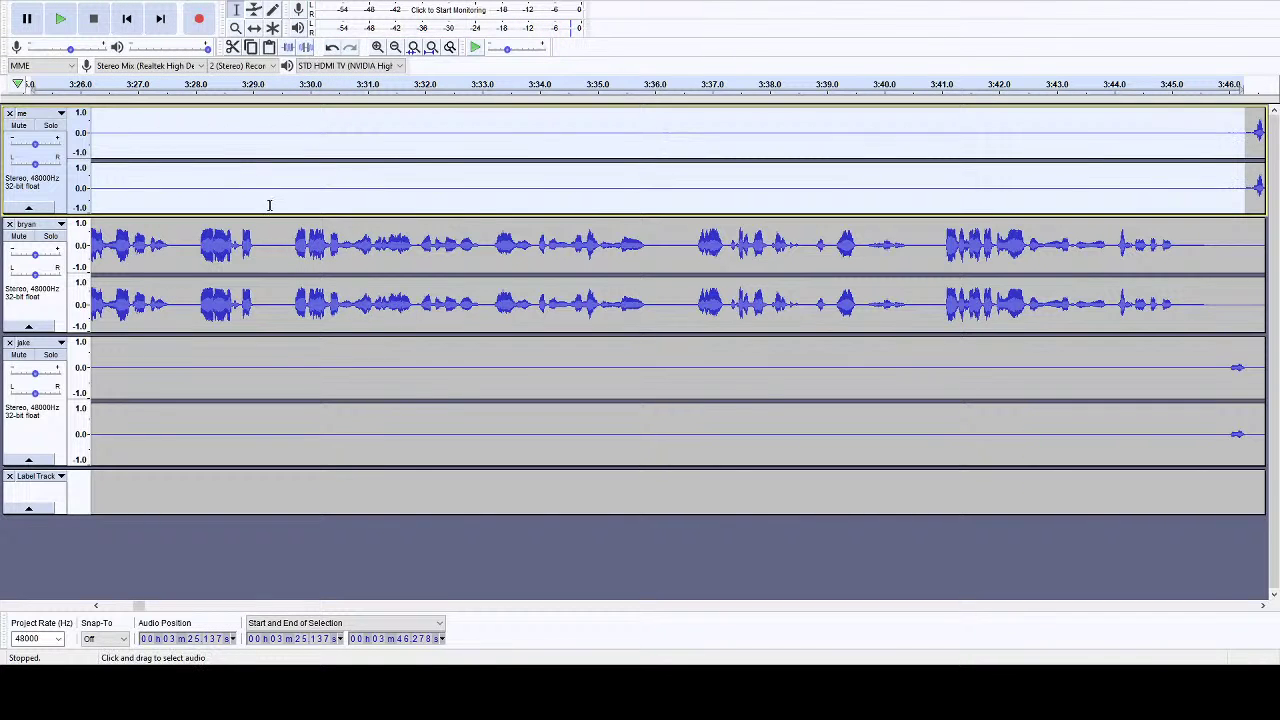
- Delete the speech pauses at about 3:29.2–3:29.6 and 3:27.668–3:27.946 from all tracks
{"action": "left_click_drag", "start_coordinate": [265, 205], "coordinate": [290, 483]}
{"action": "key", "text": "Delete"}
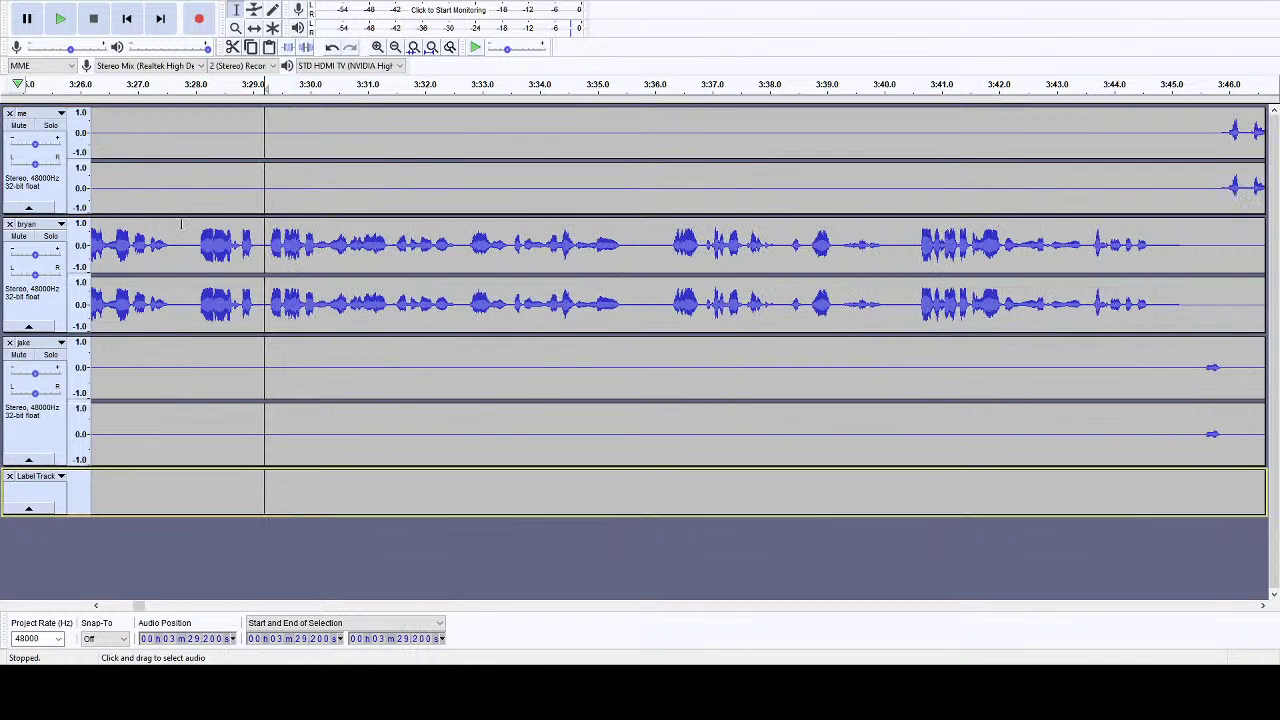
{"action": "left_click_drag", "start_coordinate": [175, 190], "coordinate": [192, 488]}
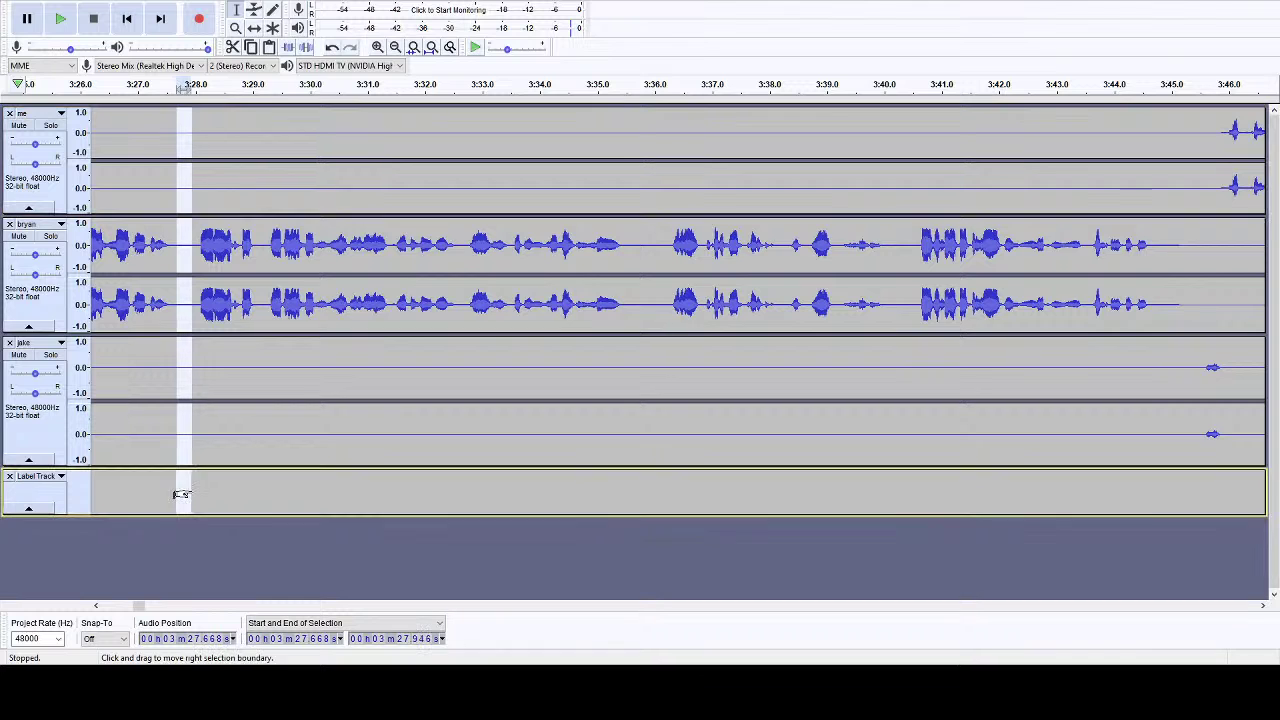
{"action": "key", "text": "Delete"}
- Play back from about 3:31 and delete the pause at 3:35.330–3:35.806 from all tracks
{"action": "left_click", "coordinate": [378, 84]}
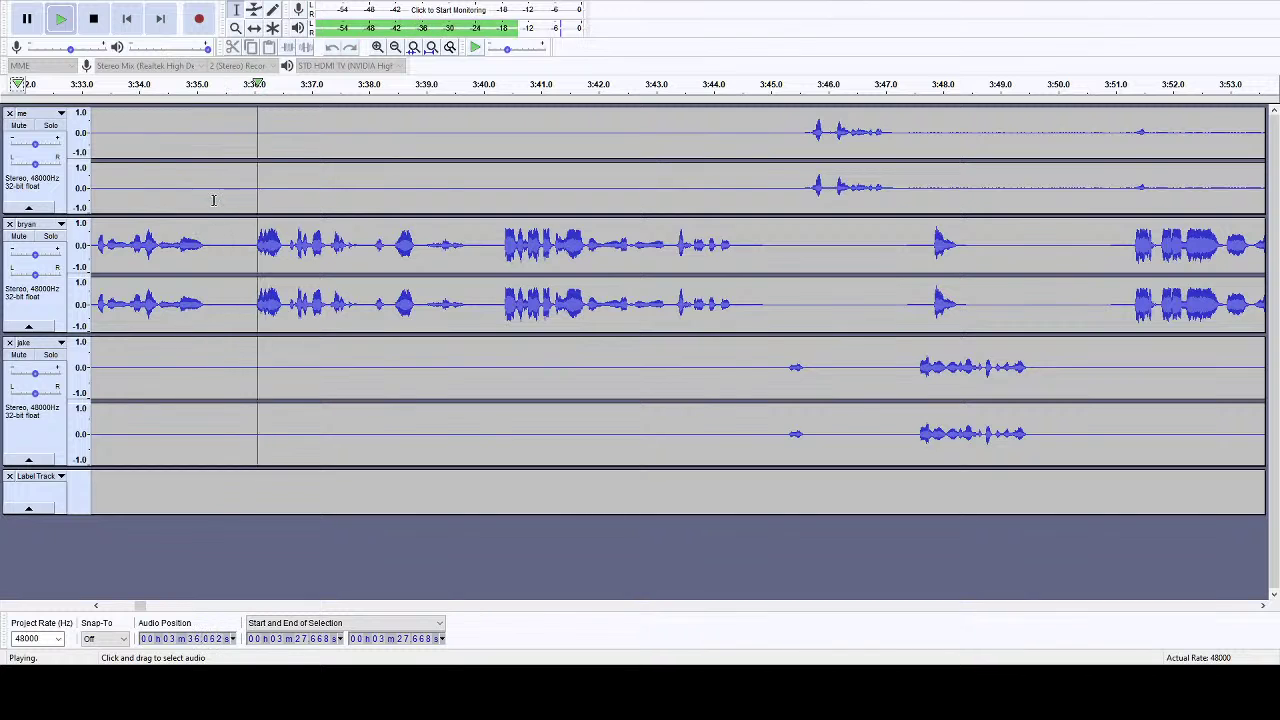
{"action": "left_click_drag", "start_coordinate": [216, 200], "coordinate": [247, 500]}
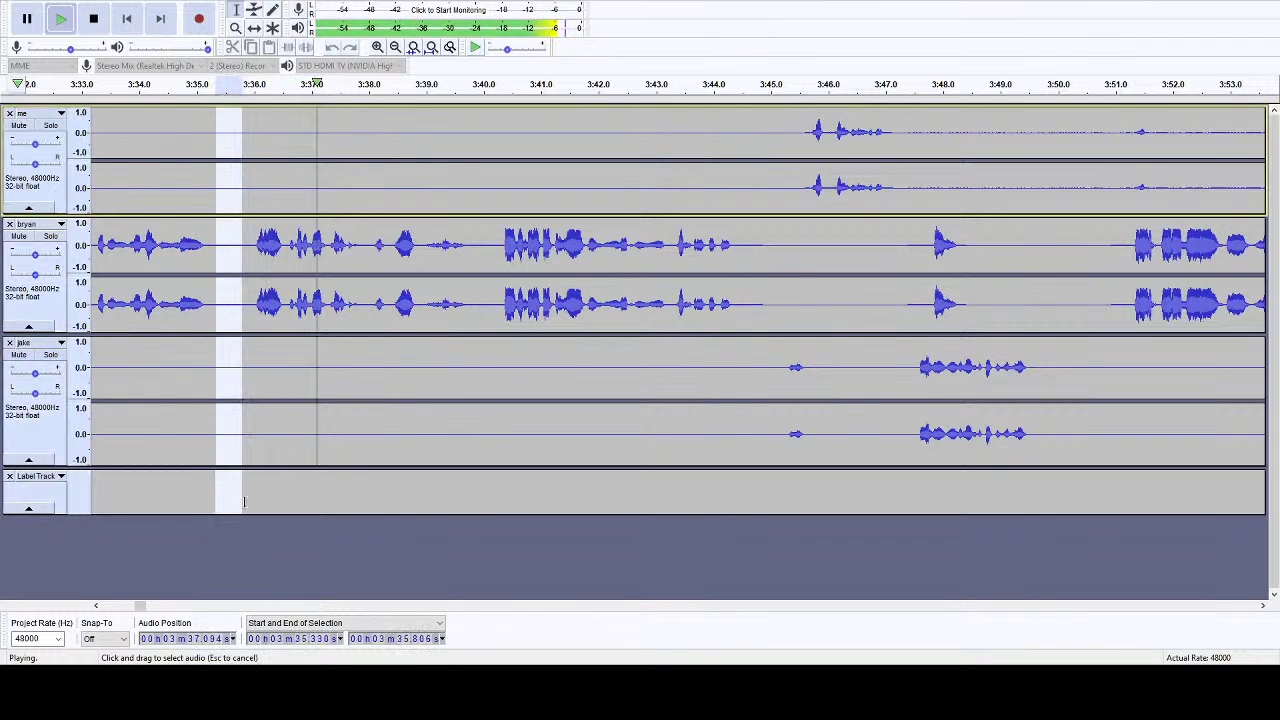
{"action": "left_click", "coordinate": [93, 18]}
{"action": "key", "text": "Delete"}
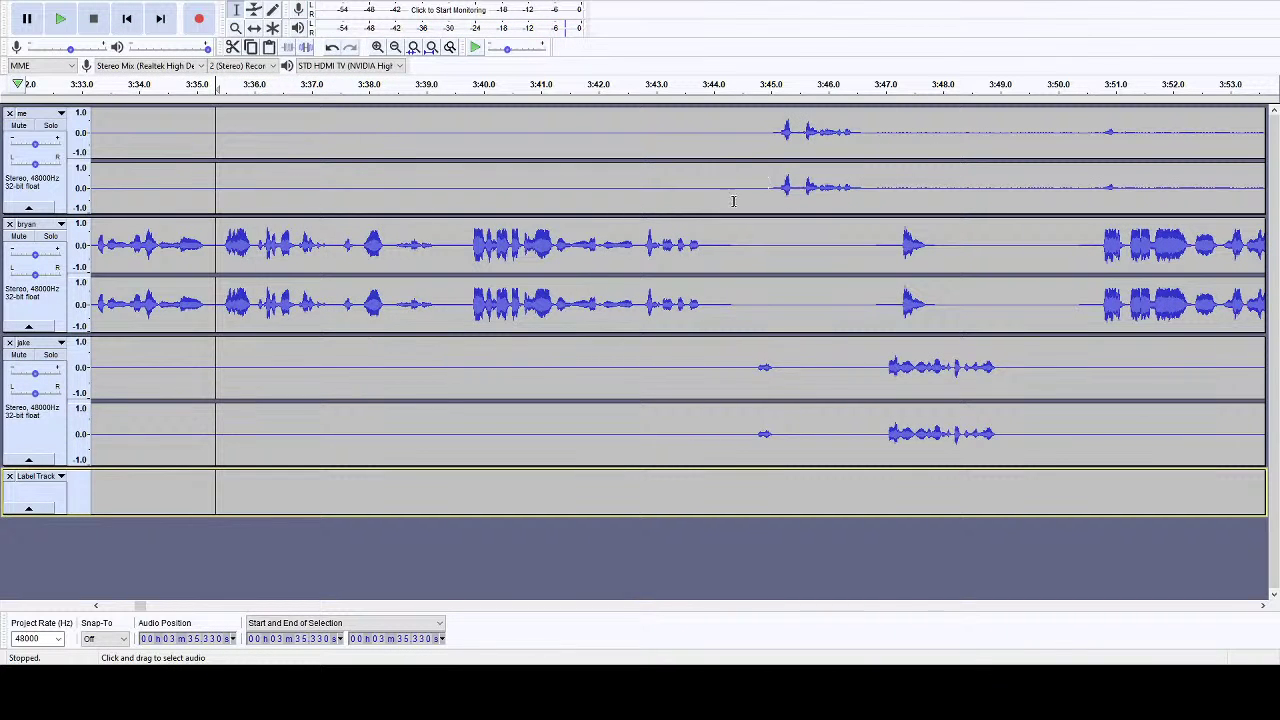
- Delete the pauses at about 3:43.9–3:44.4 and 3:39.3–3:39.6 from all tracks
{"action": "left_click_drag", "start_coordinate": [709, 400], "coordinate": [738, 400]}
{"action": "key", "text": "Delete"}
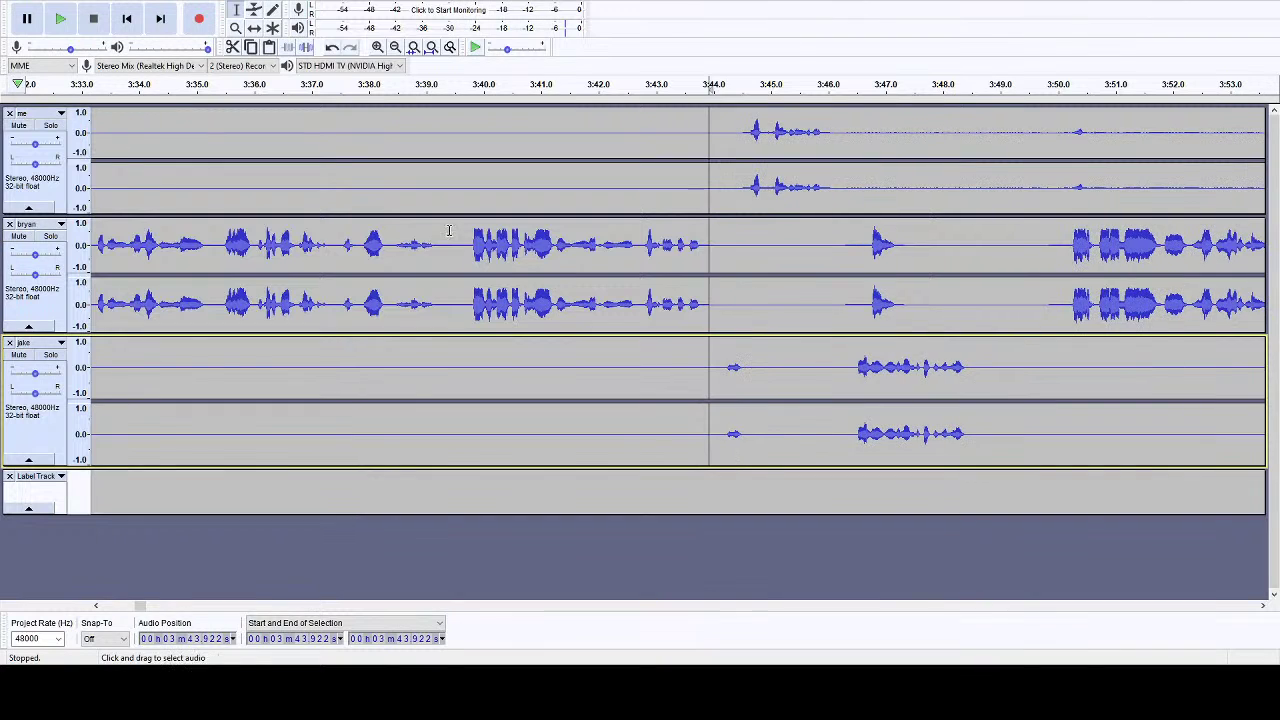
{"action": "left_click_drag", "start_coordinate": [441, 200], "coordinate": [463, 469]}
{"action": "key", "text": "Delete"}
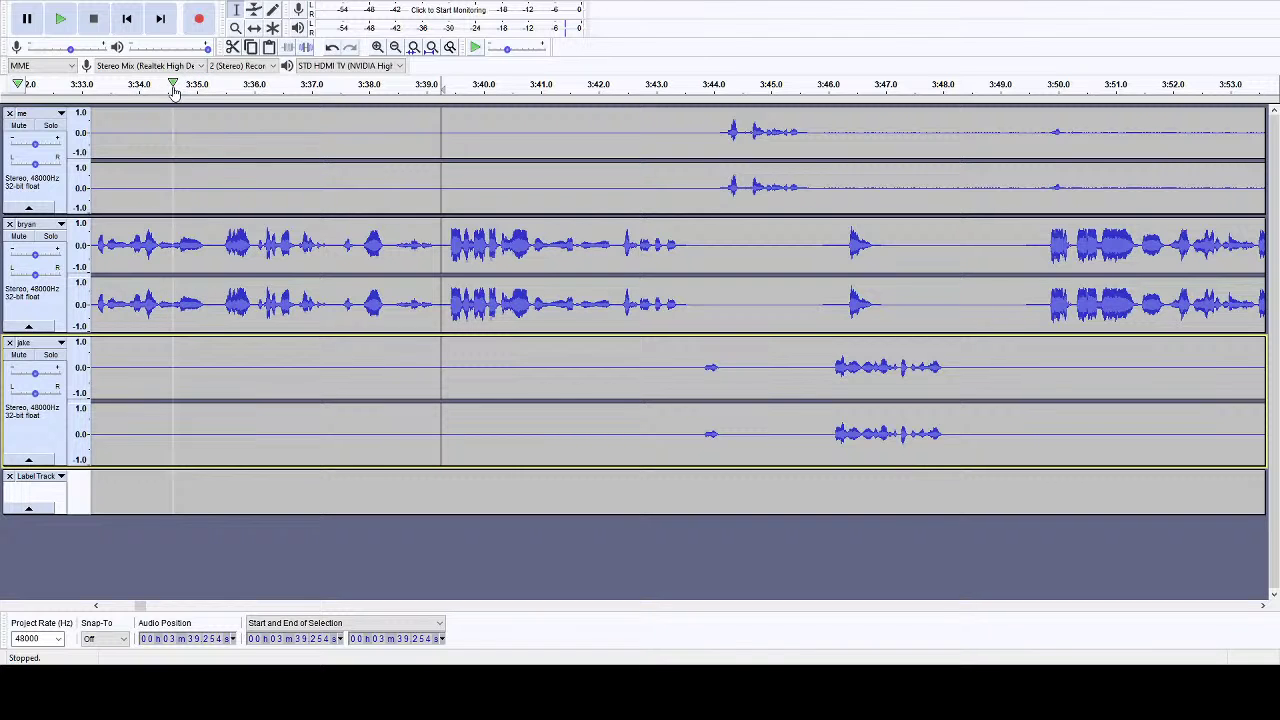
- Play back the edited section from about 3:33 to check how the cuts sound
{"action": "left_click", "coordinate": [100, 86]}
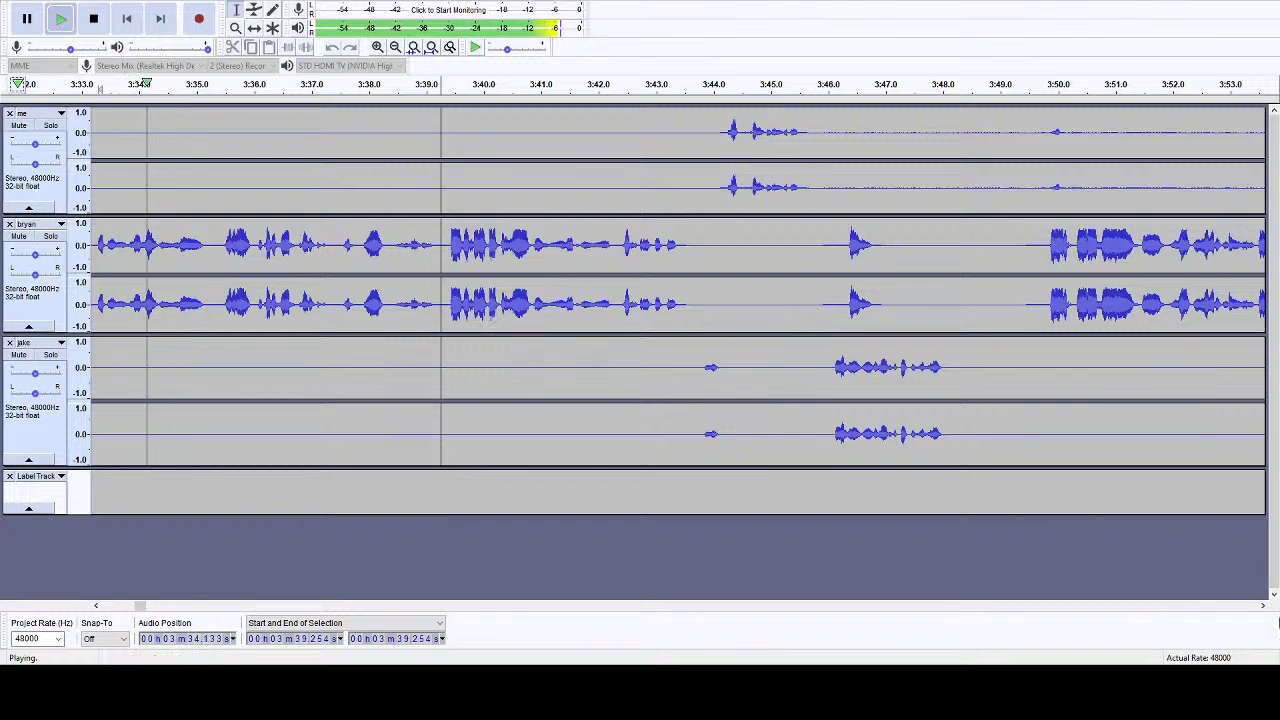
{"action": "left_click", "coordinate": [1262, 606]}
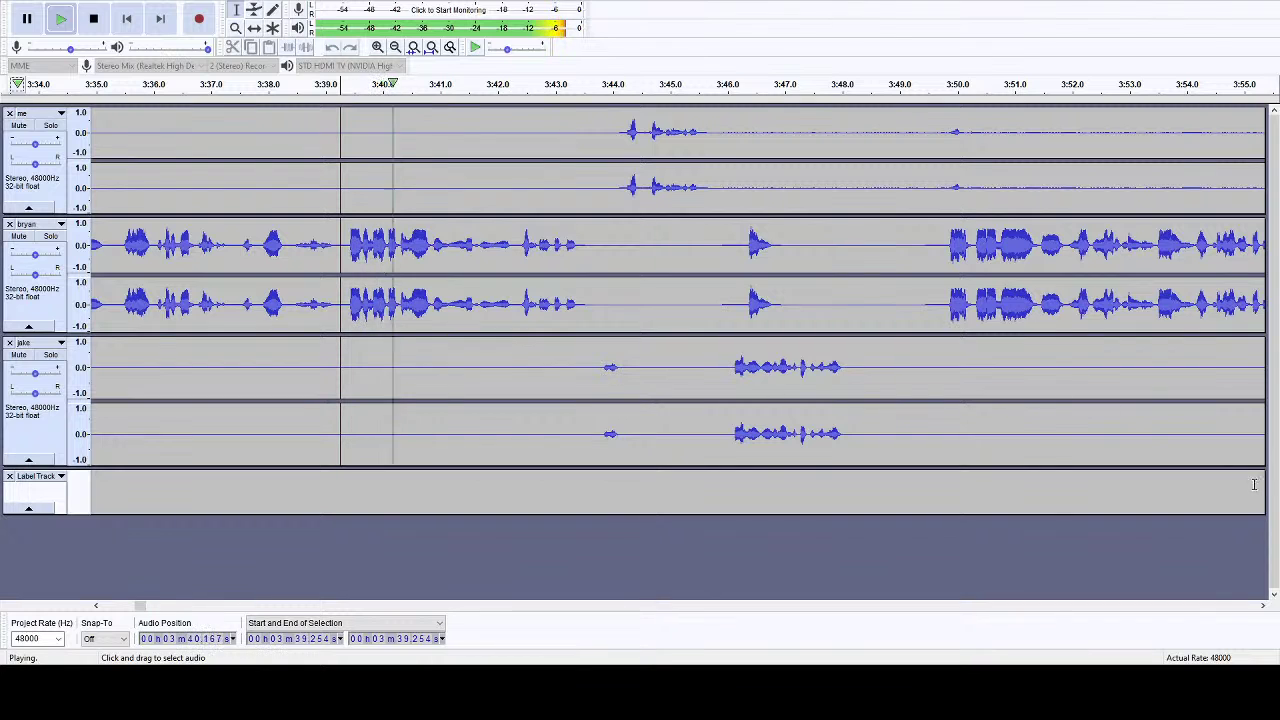
{"action": "left_click", "coordinate": [1262, 606]}
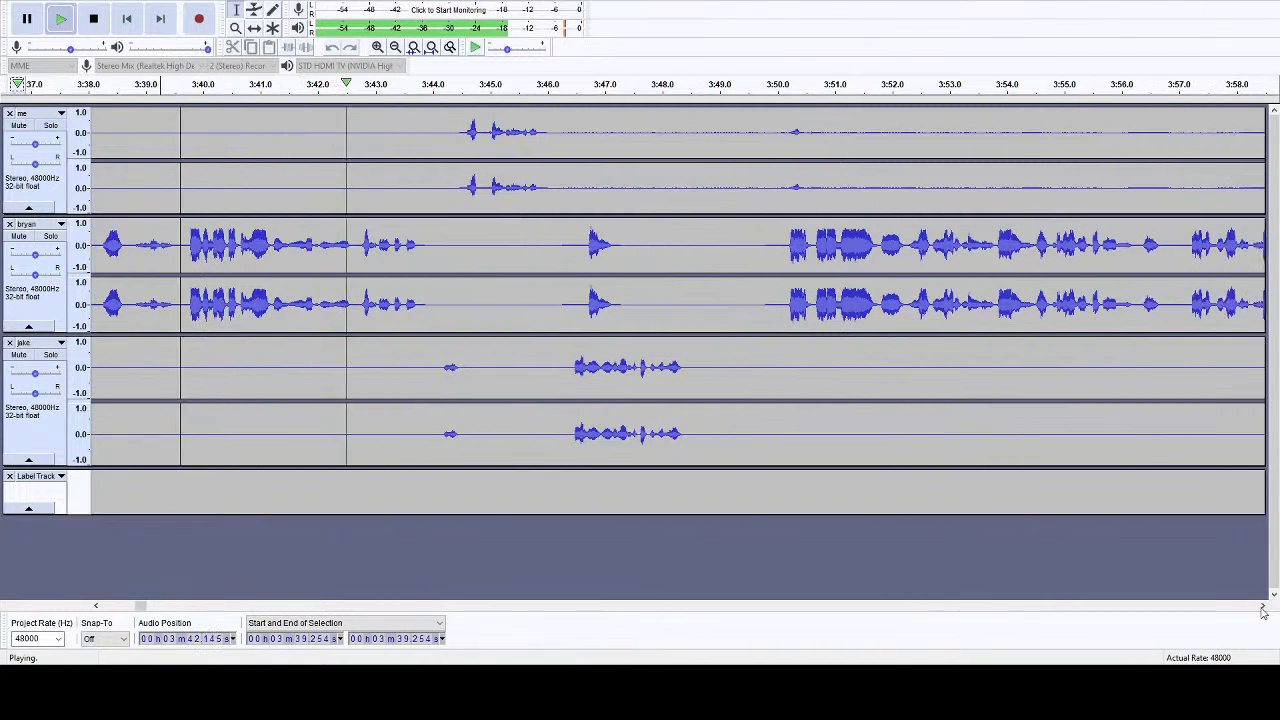
- Silence the background noise in the "me" track at 3:45.721–3:49.692 and 3:50.191–4:01.638
{"action": "left_click", "coordinate": [1262, 606]}
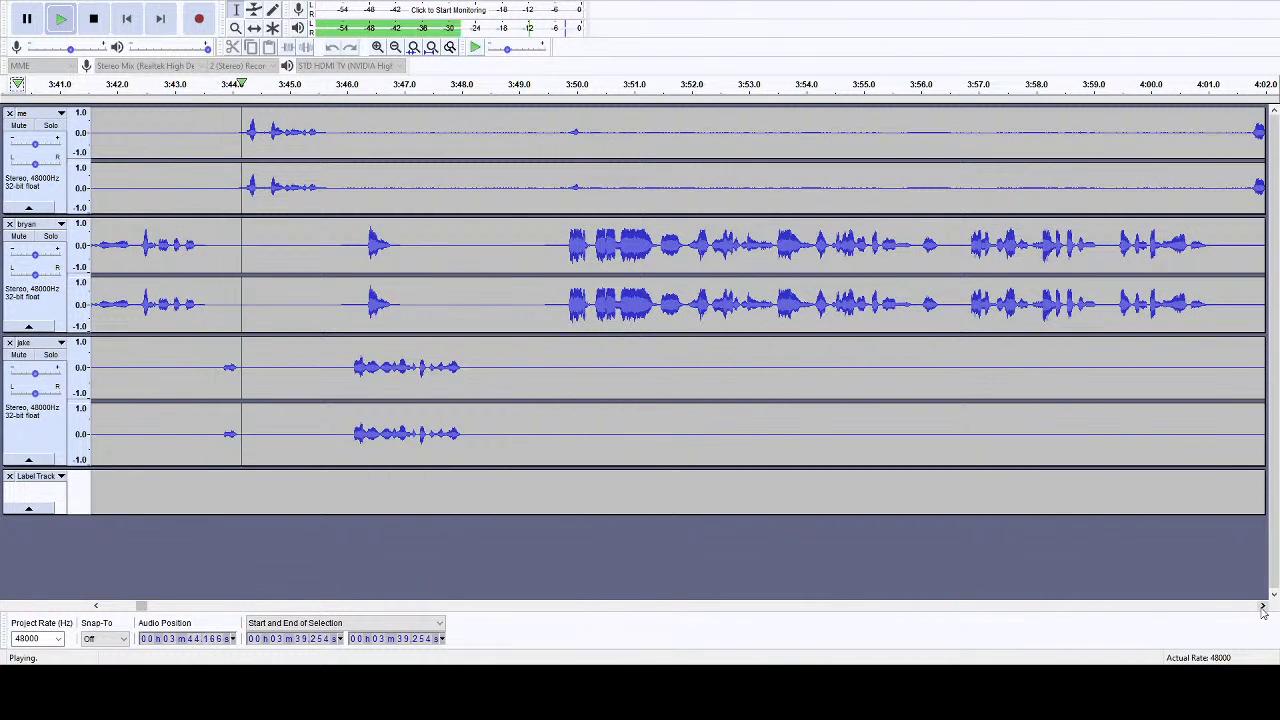
{"action": "left_click", "coordinate": [1262, 606]}
{"action": "left_click", "coordinate": [1262, 606]}
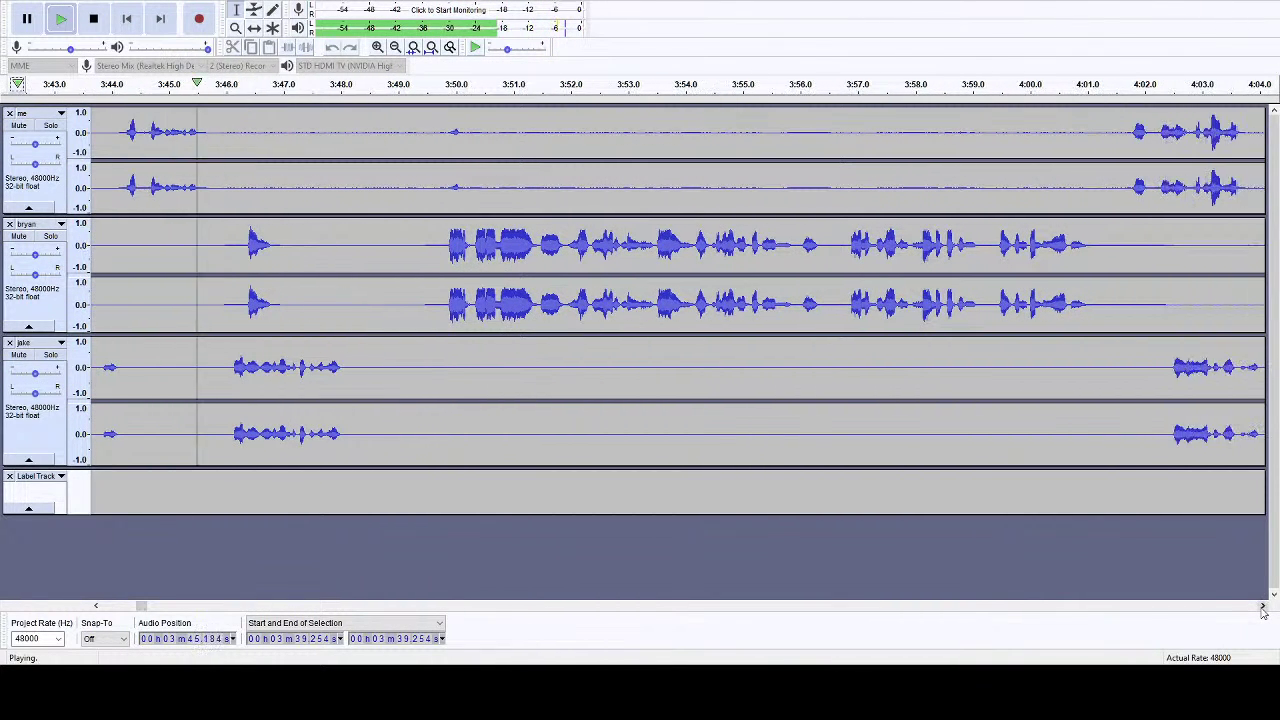
{"action": "left_click", "coordinate": [209, 188]}
{"action": "left_click_drag", "start_coordinate": [209, 188], "coordinate": [438, 180]}
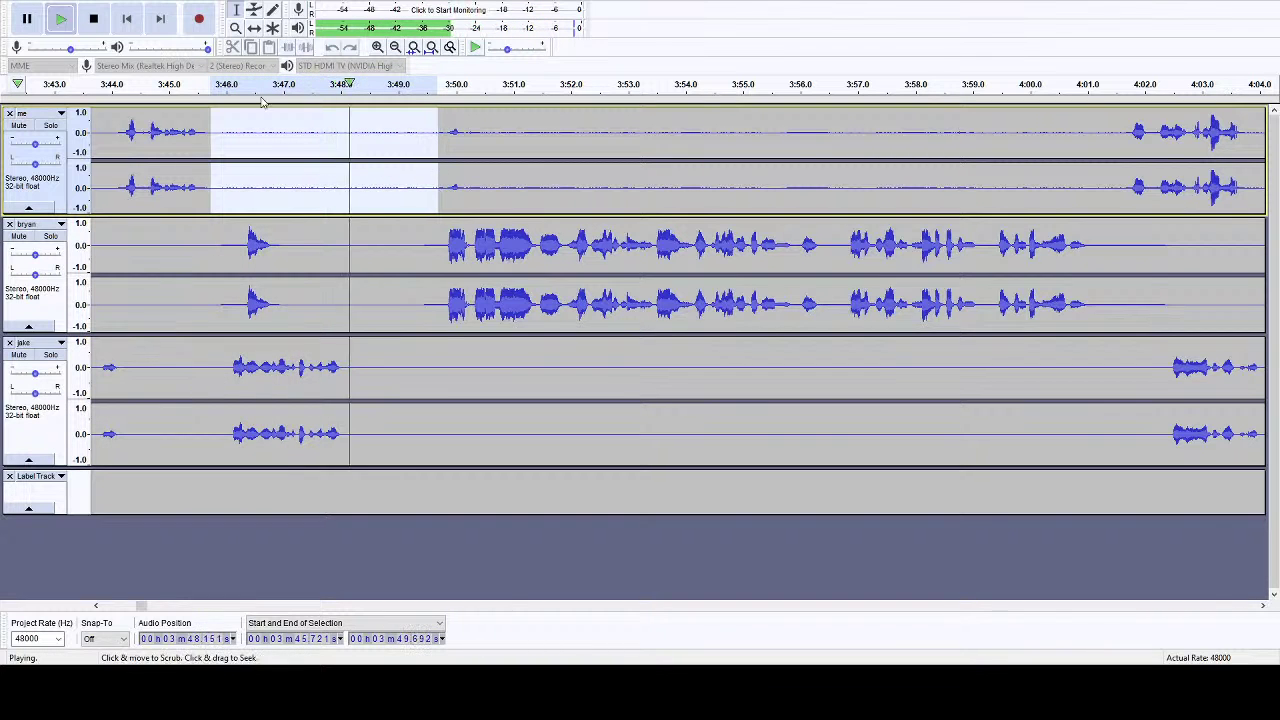
{"action": "left_click", "coordinate": [95, 22]}
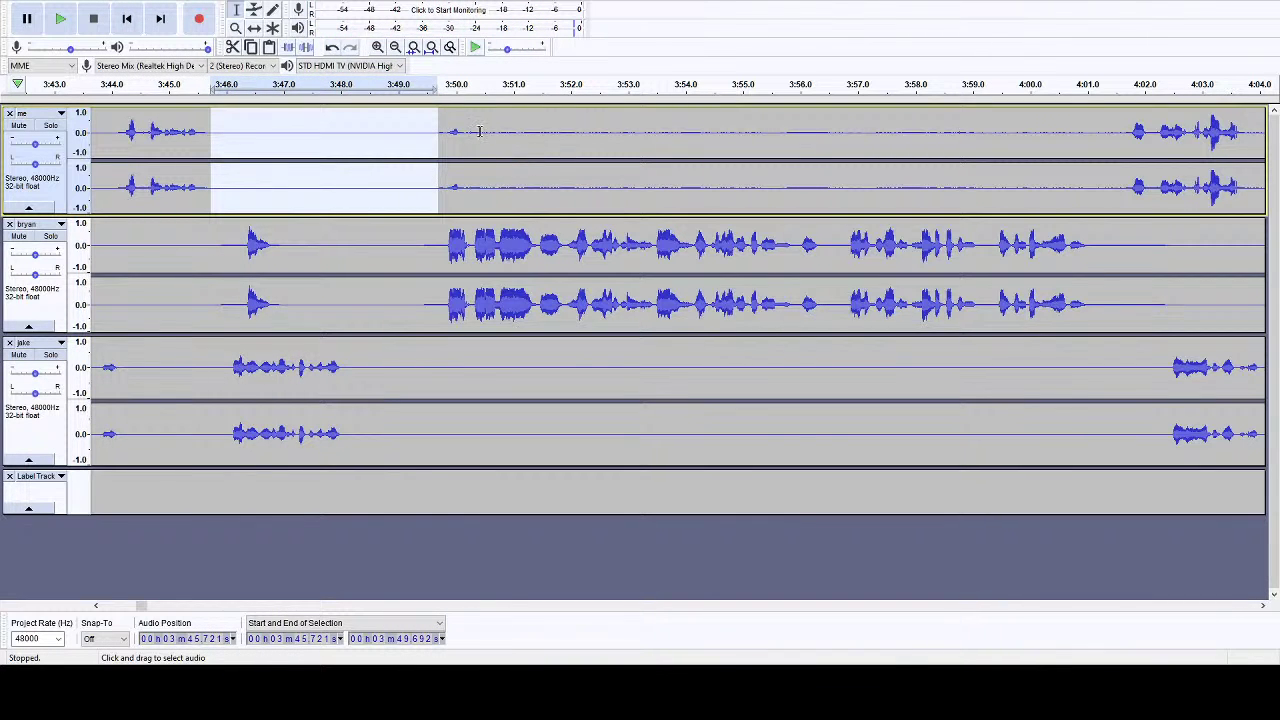
{"action": "left_click_drag", "start_coordinate": [466, 127], "coordinate": [1113, 137]}
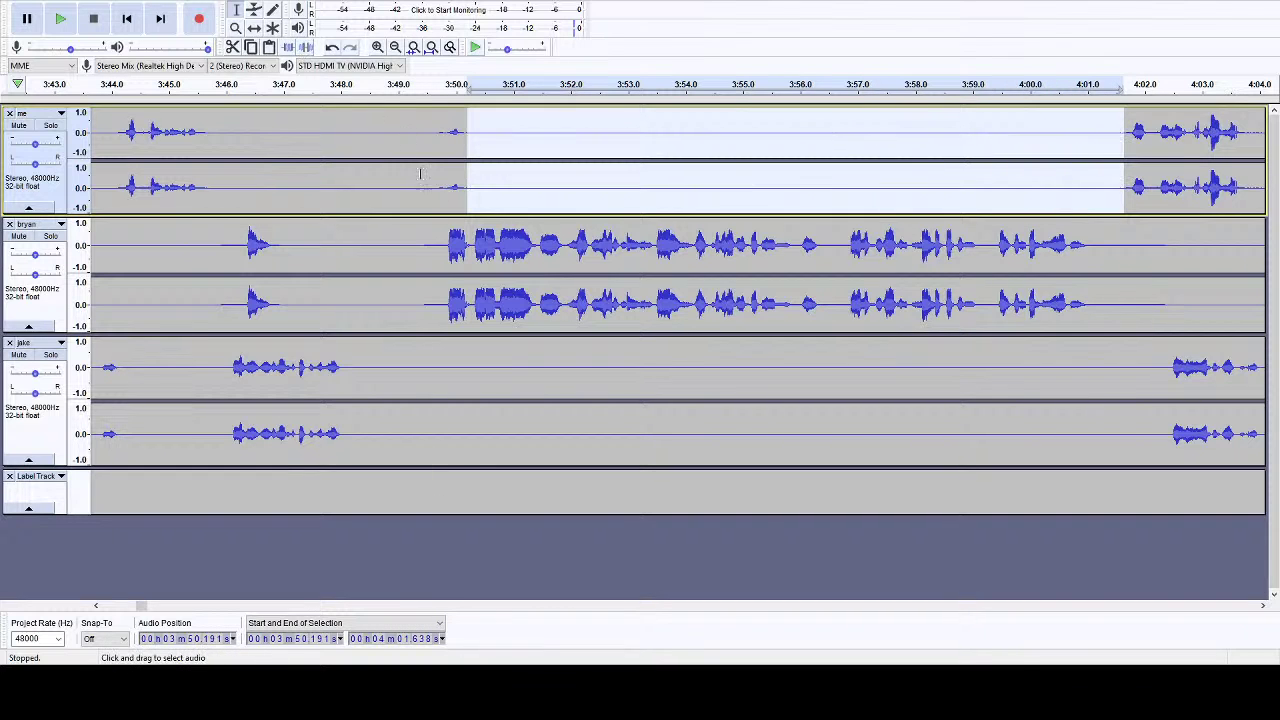
- Delete the pause at about 3:48.2–3:49.4 from all tracks
{"action": "left_click_drag", "start_coordinate": [421, 203], "coordinate": [355, 484]}
{"action": "key", "text": "Delete"}
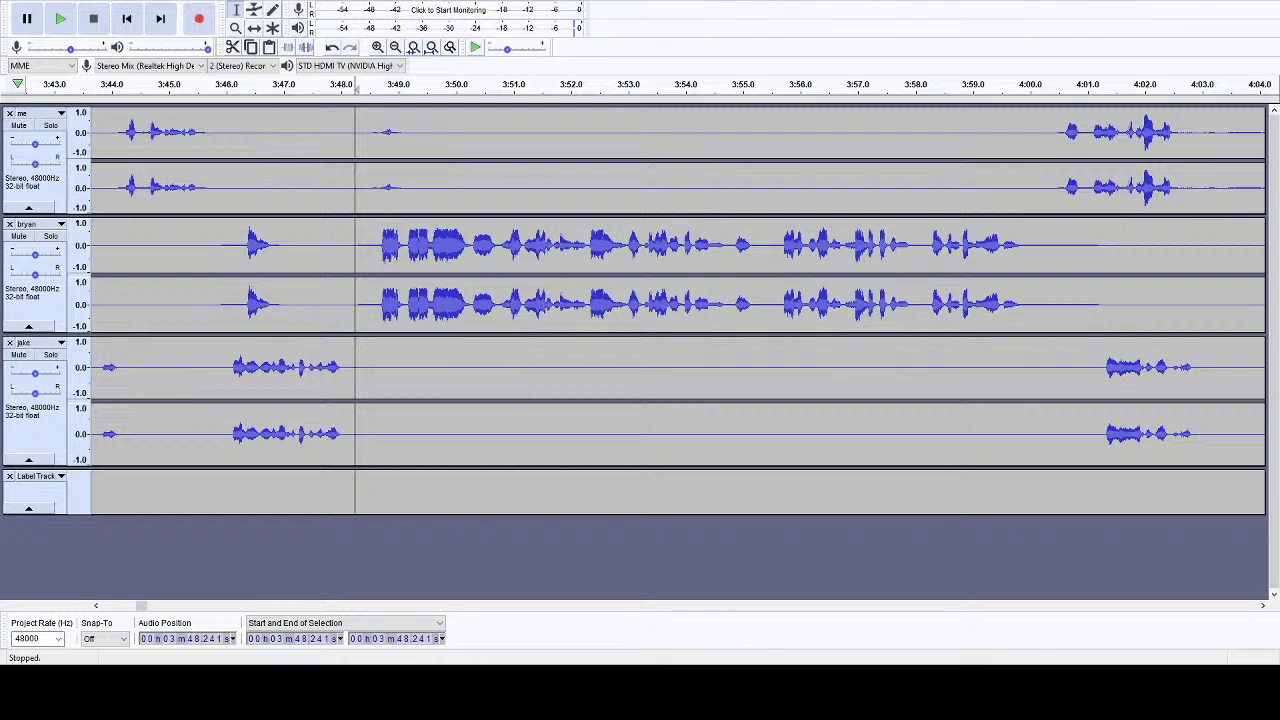
{"action": "left_click", "coordinate": [1120, 3]}
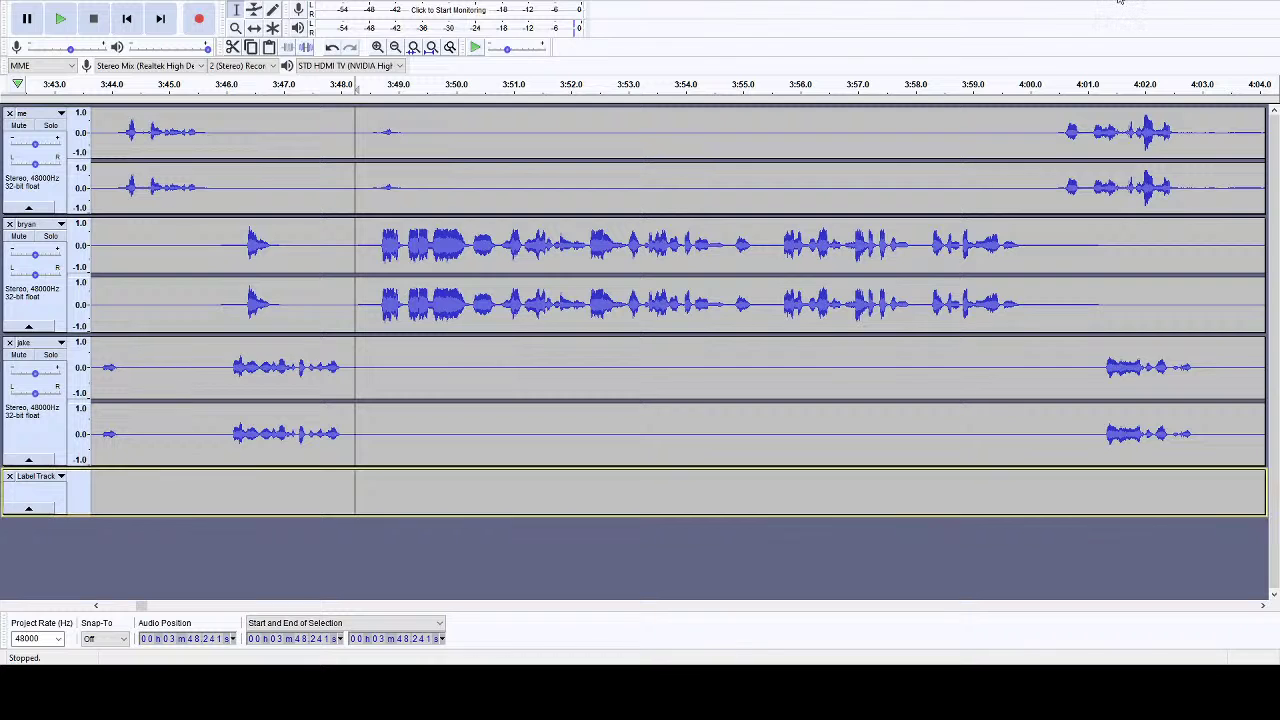
- Play back from about 3:45.8 past 4:01 to check the last cut and listen for further gaps
{"action": "left_click", "coordinate": [214, 90]}
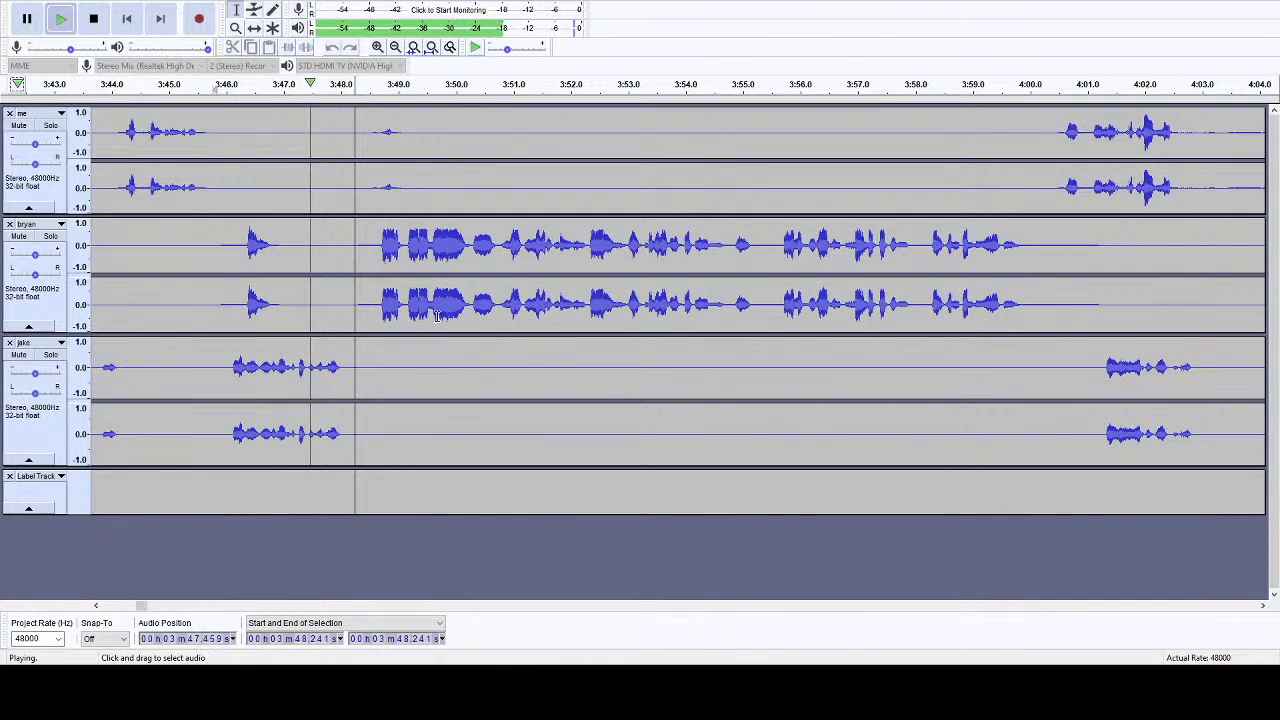
{"action": "left_click", "coordinate": [1264, 606]}
{"action": "left_click", "coordinate": [1265, 607]}
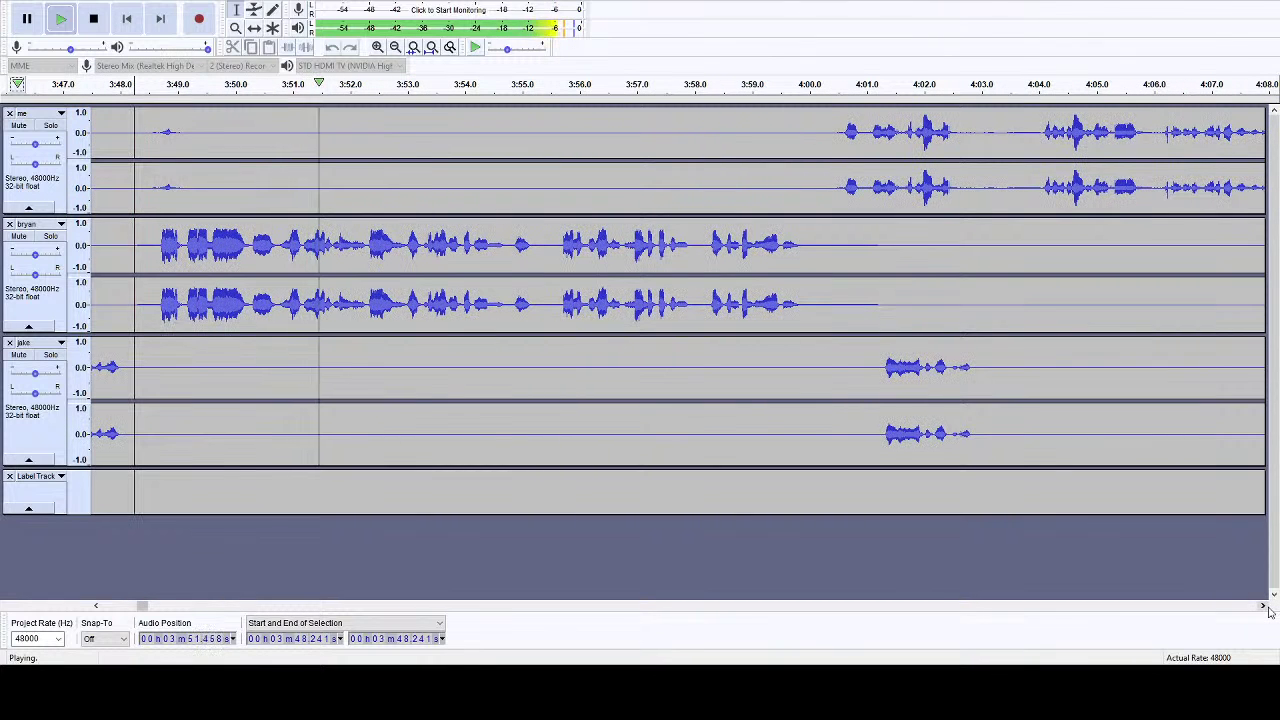
{"action": "left_click", "coordinate": [1264, 607]}
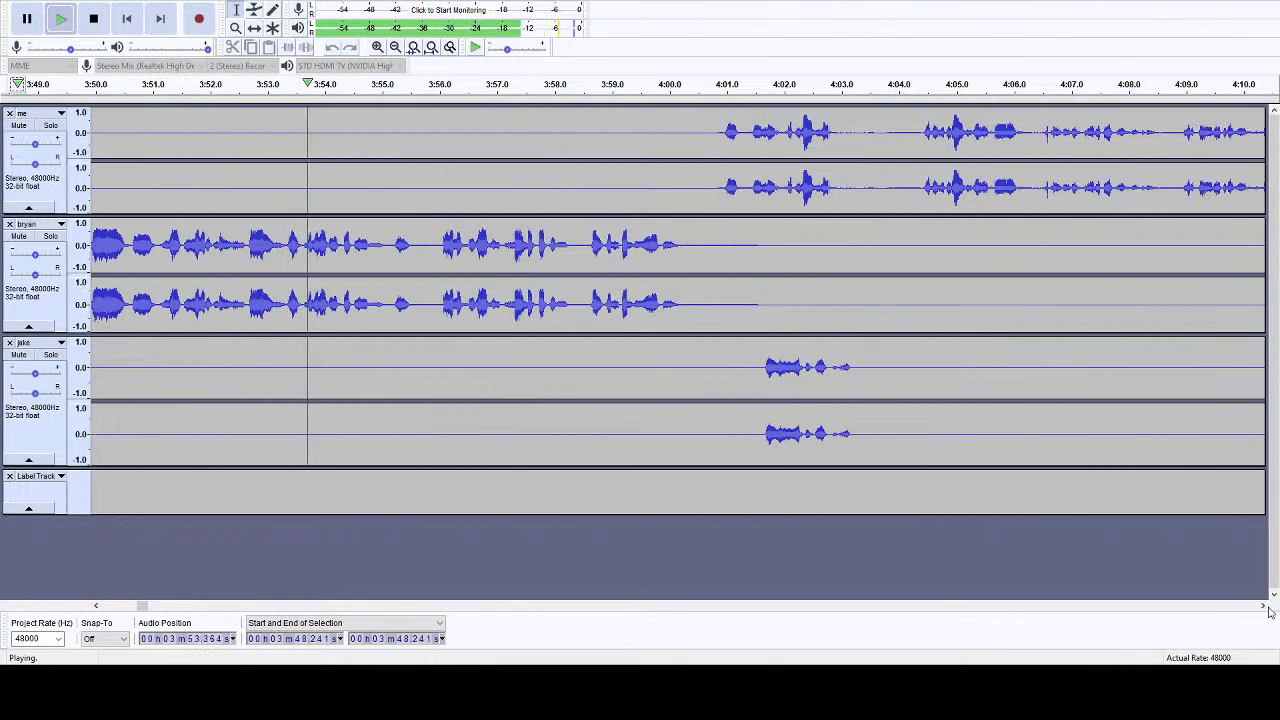
{"action": "left_click", "coordinate": [1264, 607]}
{"action": "left_click", "coordinate": [1264, 607]}
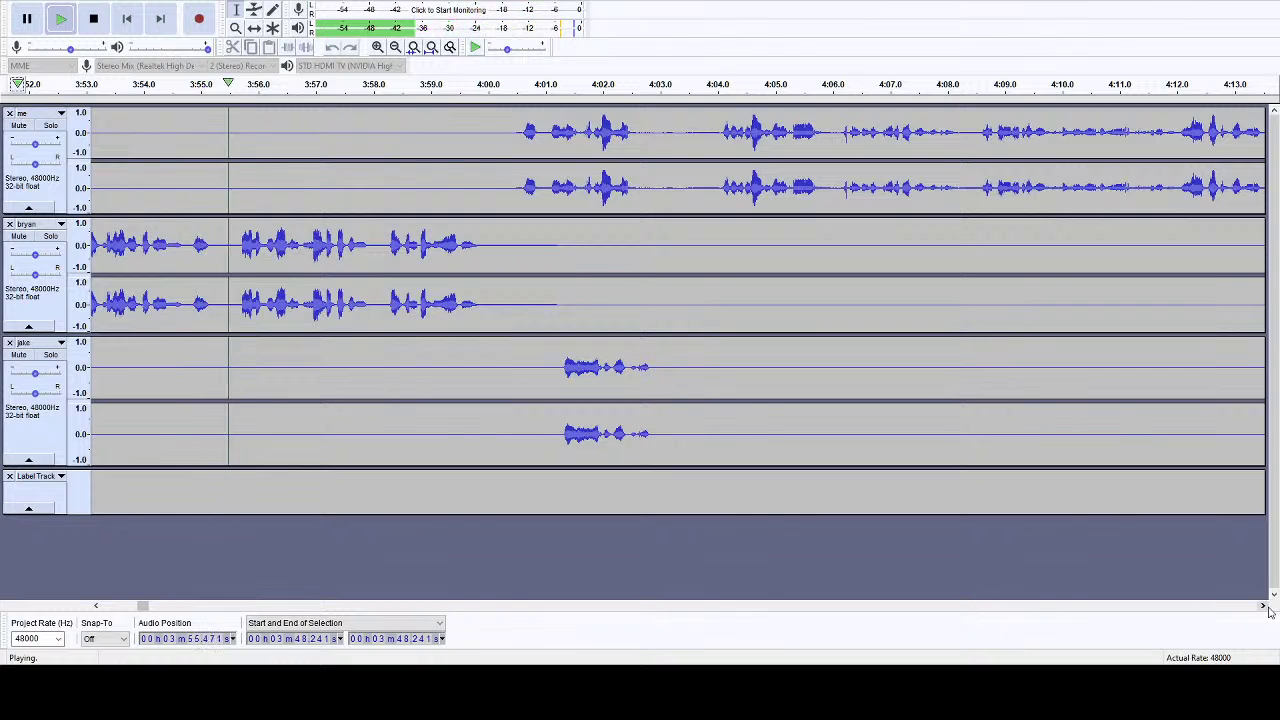
{"action": "left_click", "coordinate": [1264, 607]}
{"action": "left_click", "coordinate": [1264, 607]}
{"action": "left_click", "coordinate": [1264, 607]}
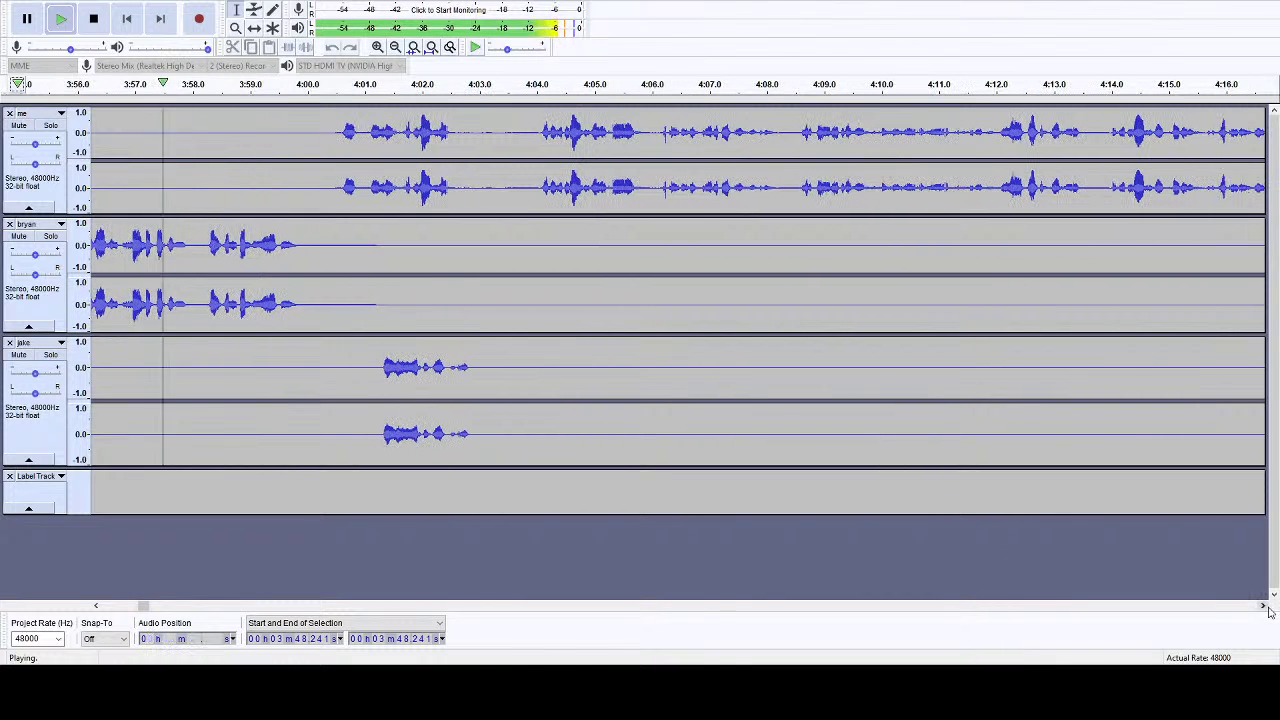
{"action": "left_click", "coordinate": [1264, 607]}
{"action": "left_click", "coordinate": [1264, 607]}
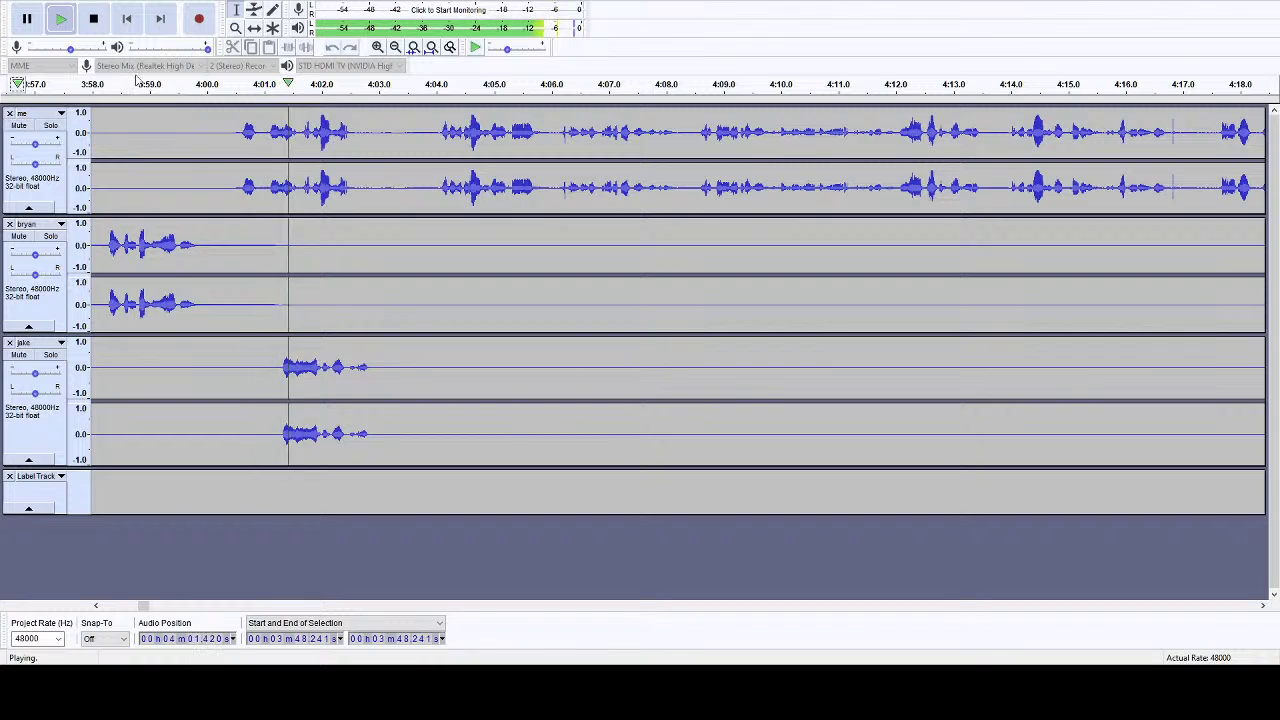
- Delete the pauses at 4:03.066–4:03.902 and 4:00.036–4:00.443 from all tracks
{"action": "left_click_drag", "start_coordinate": [430, 430], "coordinate": [383, 477]}
{"action": "left_click", "coordinate": [93, 18]}
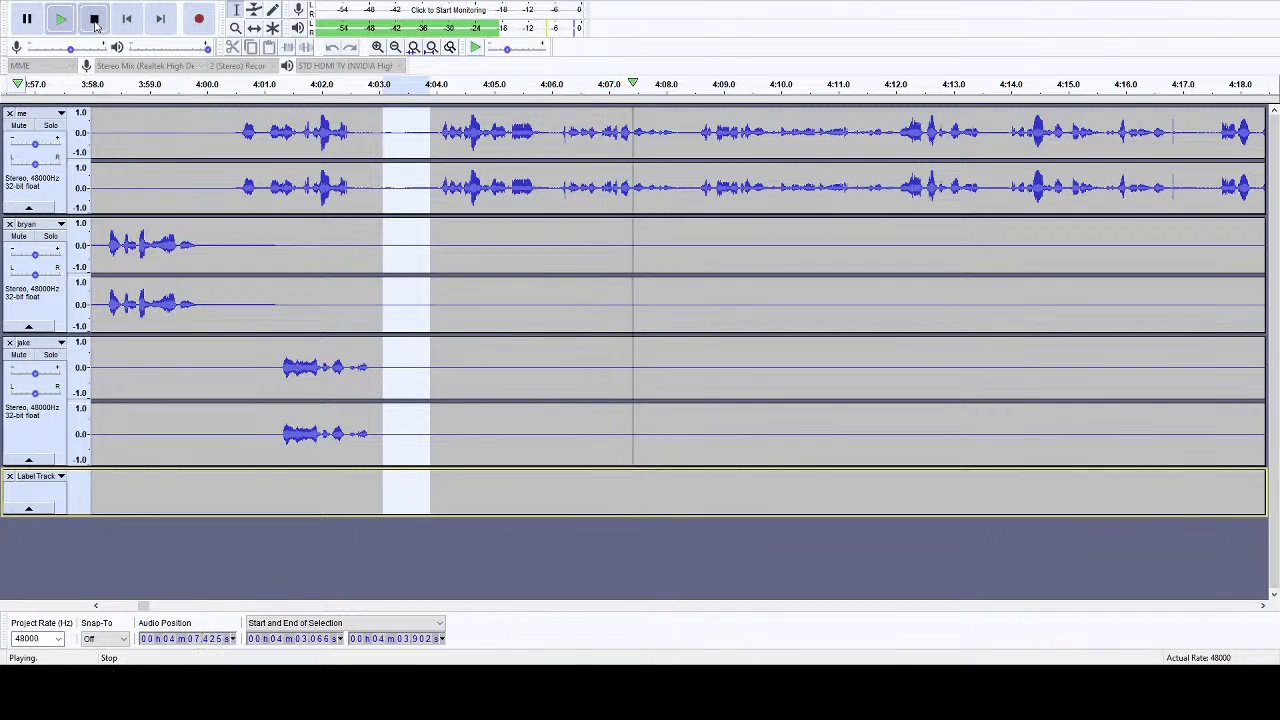
{"action": "key", "text": "Delete"}
{"action": "left_click_drag", "start_coordinate": [209, 160], "coordinate": [225, 460]}
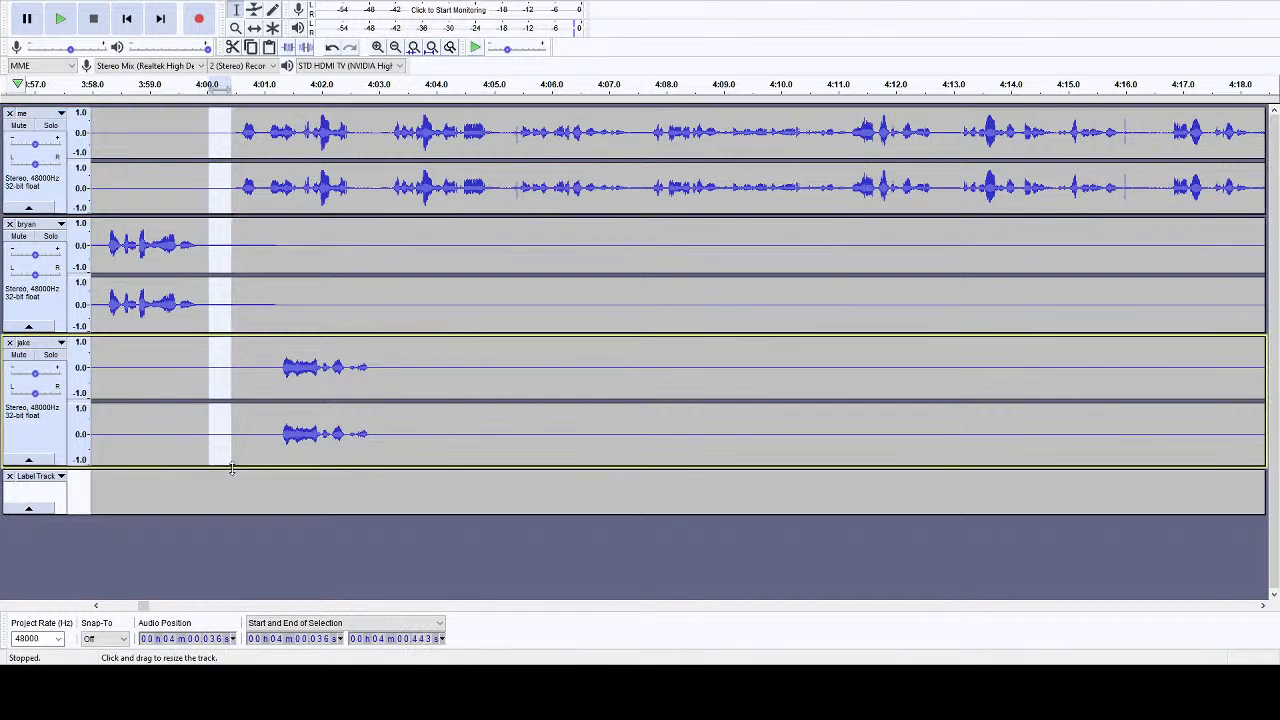
{"action": "key", "text": "Delete"}
- Play back from about 4:04.9 and delete the pause at 4:15.547–4:16.267 from all tracks
{"action": "left_click", "coordinate": [488, 84]}
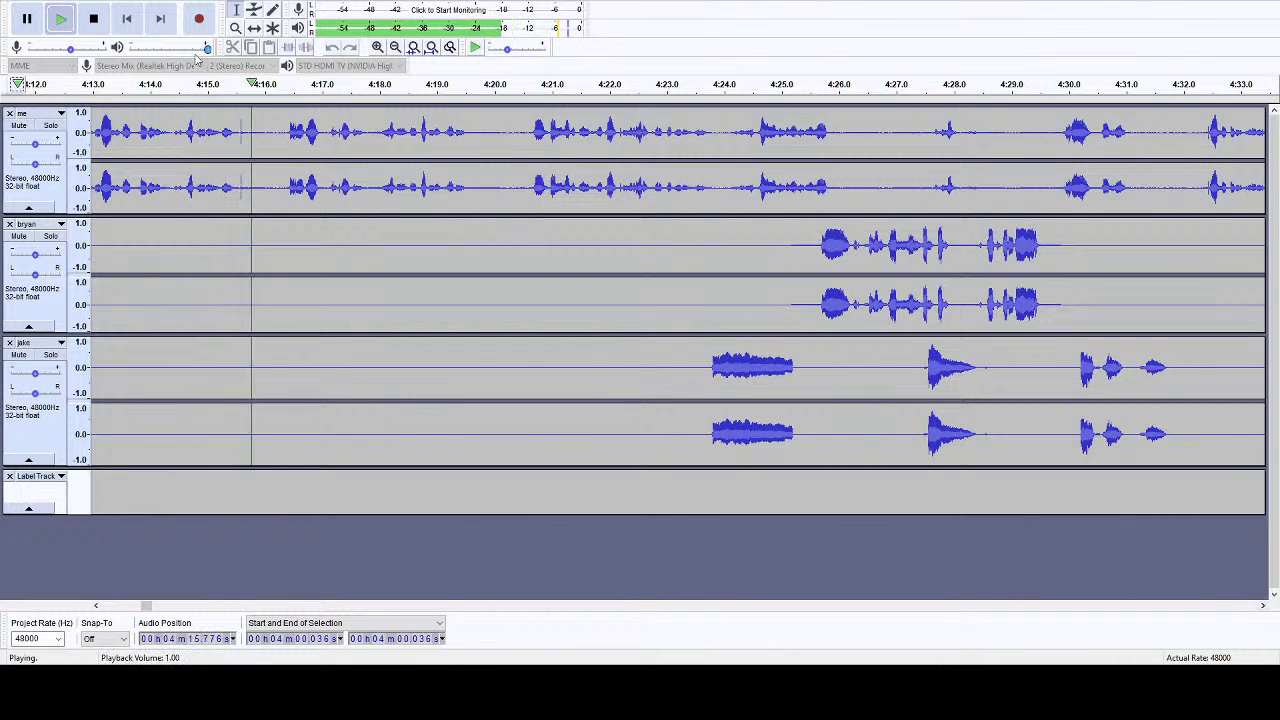
{"action": "left_click_drag", "start_coordinate": [240, 136], "coordinate": [280, 506]}
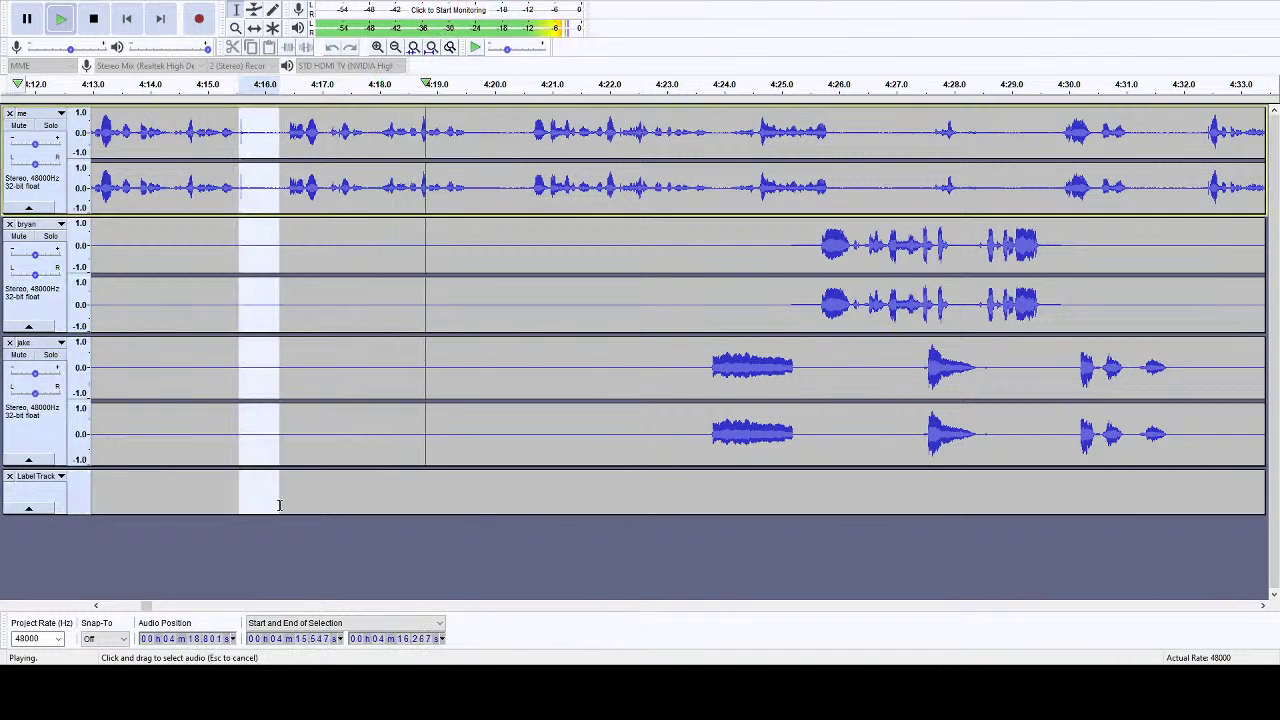
{"action": "left_click", "coordinate": [93, 18]}
{"action": "key", "text": "Delete"}
- Delete the pause at about 4:19.0–4:19.8 from all tracks
{"action": "left_click_drag", "start_coordinate": [437, 133], "coordinate": [453, 133]}
{"action": "left_click_drag", "start_coordinate": [459, 239], "coordinate": [486, 477]}
{"action": "key", "text": "Delete"}
- Play back from about 4:18.7 and silence the "me" track at 4:24.406–4:25.996 and 4:26.879–4:28.190
{"action": "left_click", "coordinate": [419, 87]}
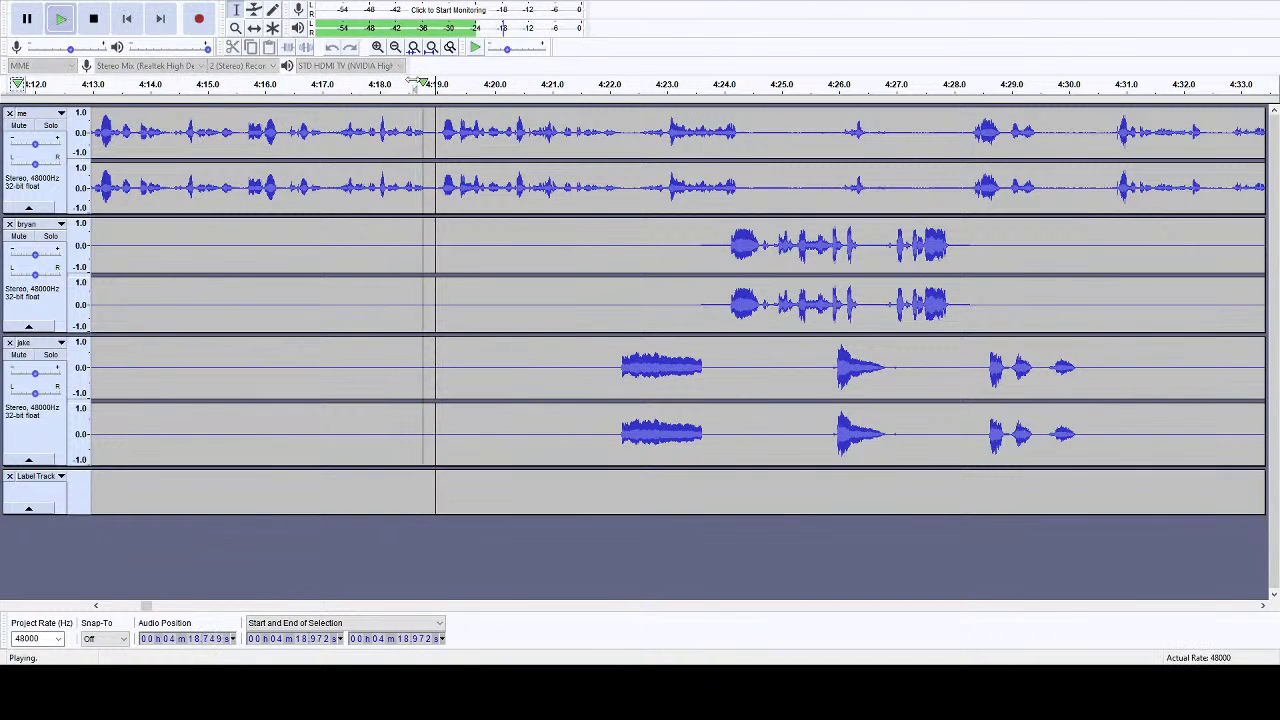
{"action": "left_click", "coordinate": [1262, 606]}
{"action": "left_click", "coordinate": [1262, 607]}
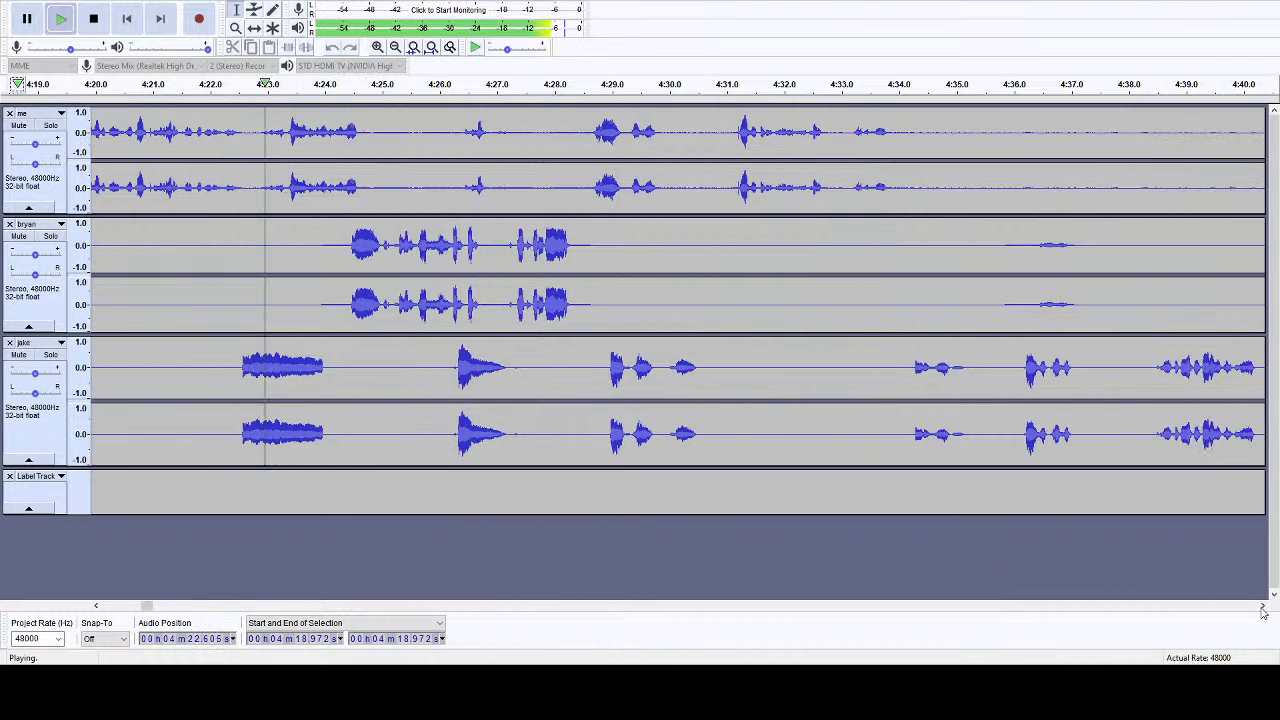
{"action": "left_click", "coordinate": [94, 17]}
{"action": "left_click_drag", "start_coordinate": [398, 140], "coordinate": [301, 142]}
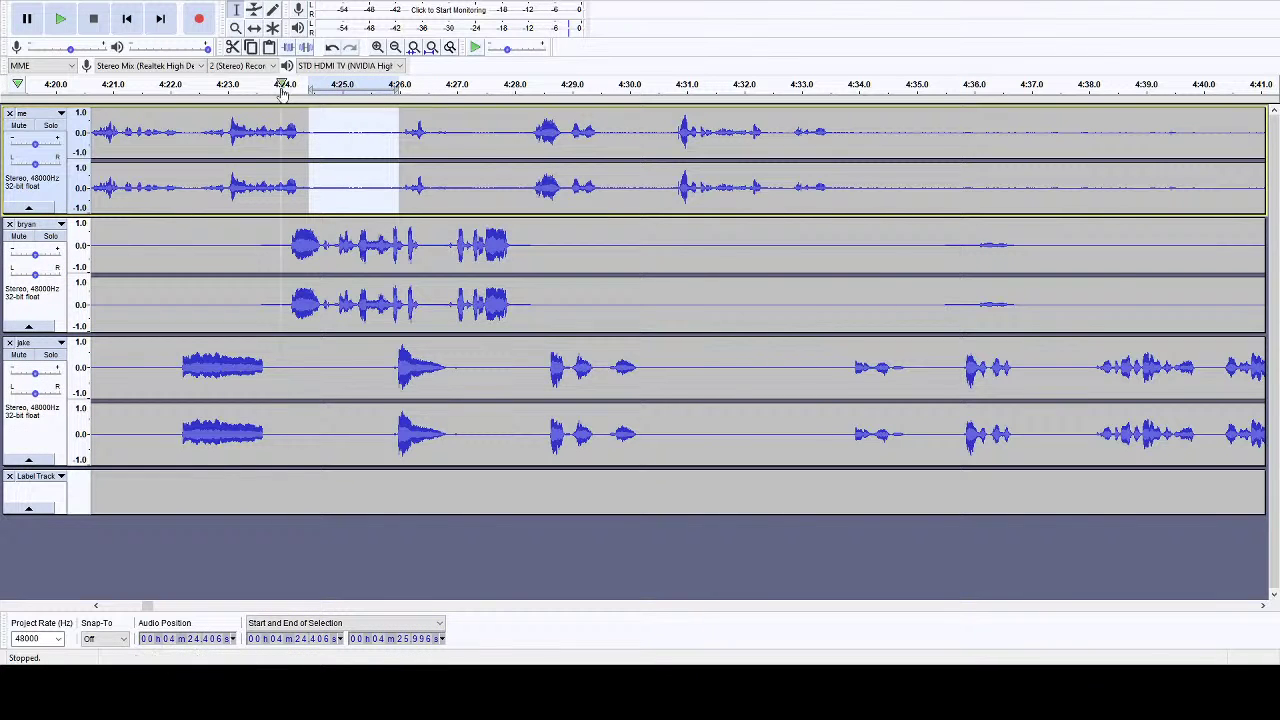
{"action": "left_click_drag", "start_coordinate": [450, 137], "coordinate": [533, 141]}
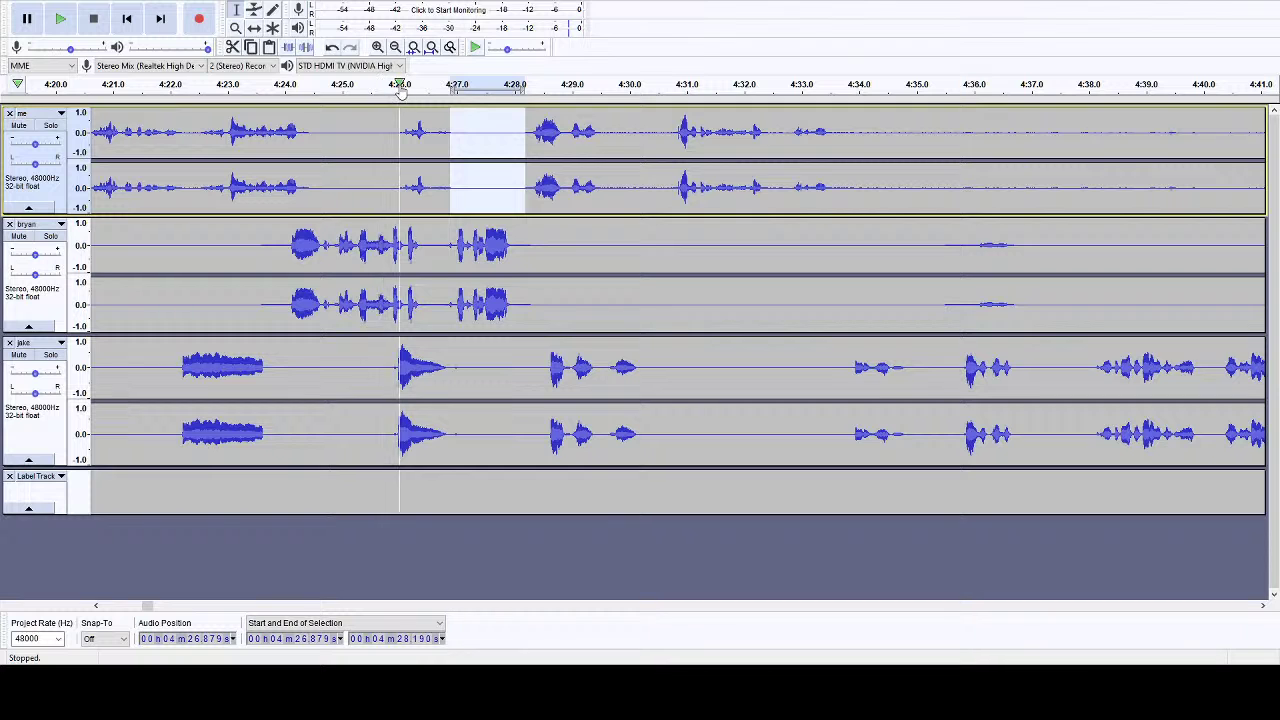
- Play back from about 4:26 and delete the pause at 4:30.396–4:30.640 from all tracks
{"action": "left_click", "coordinate": [400, 88]}
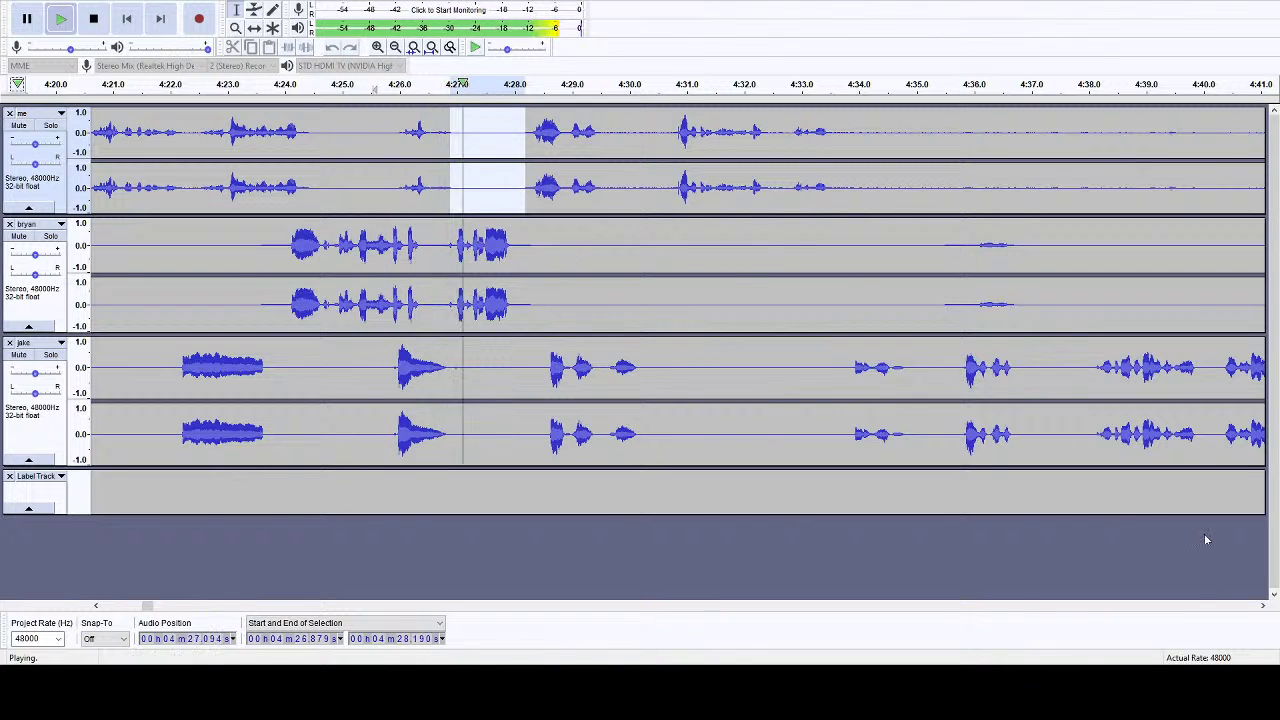
{"action": "left_click", "coordinate": [1263, 604]}
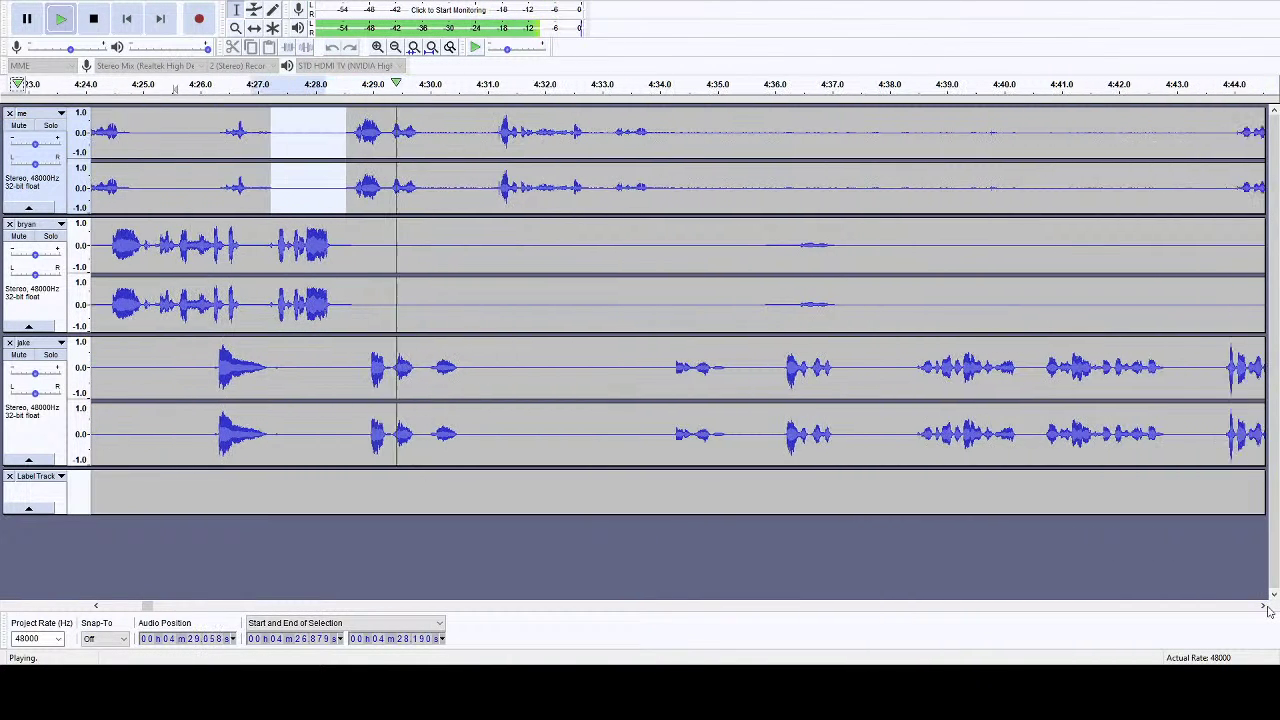
{"action": "left_click", "coordinate": [1263, 604]}
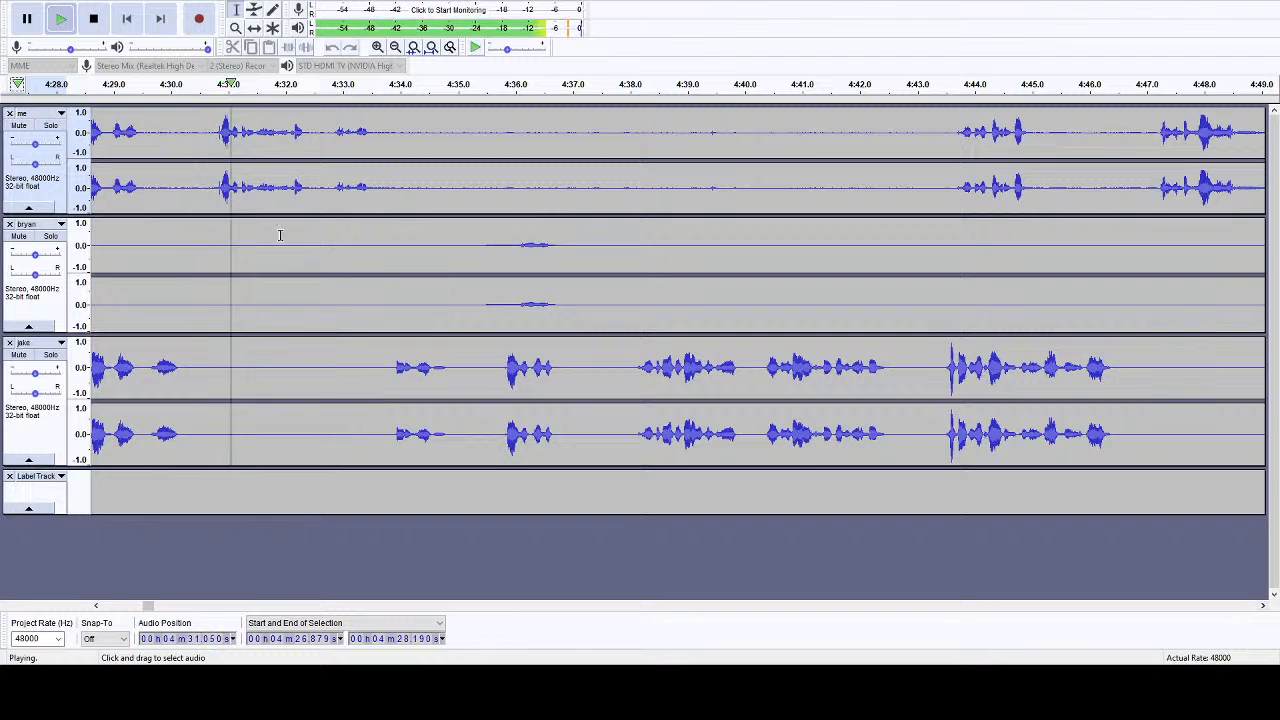
{"action": "left_click_drag", "start_coordinate": [194, 196], "coordinate": [207, 490]}
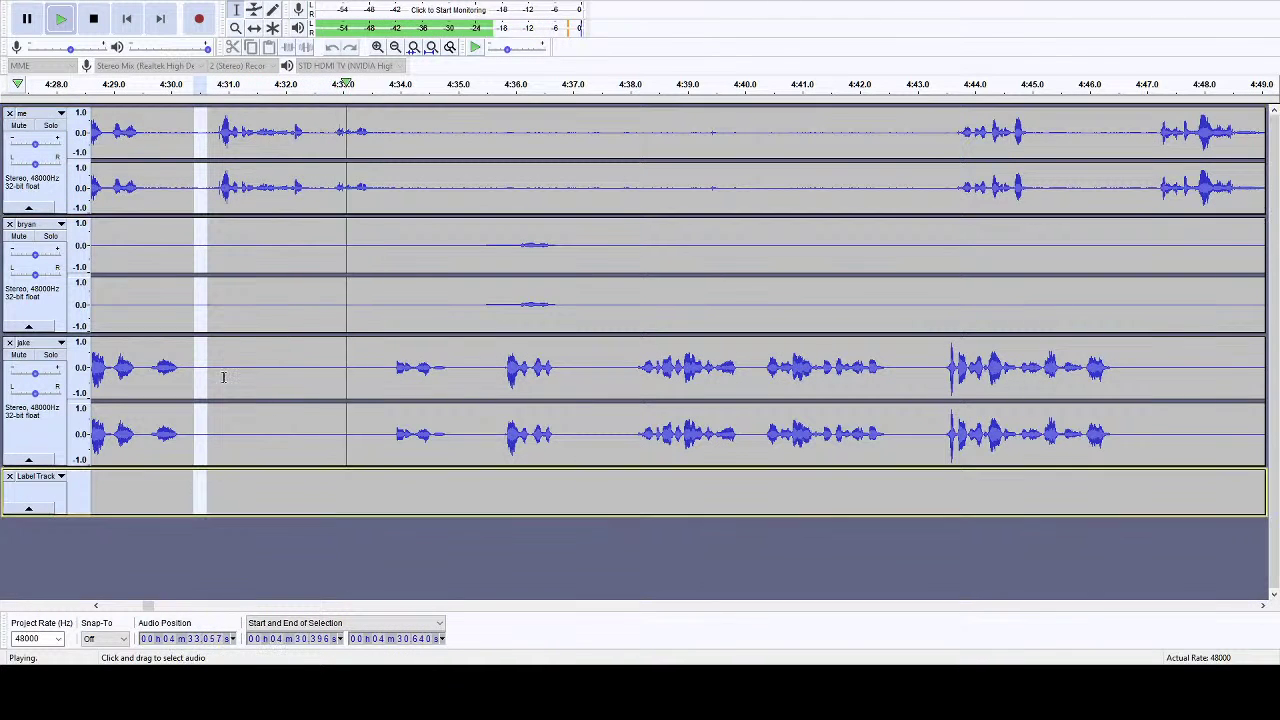
{"action": "left_click", "coordinate": [94, 19]}
- Silence the "me" track at 4:33.670–4:43.365 and play back from about 4:30.7 to check it
{"action": "left_click_drag", "start_coordinate": [383, 130], "coordinate": [937, 148]}
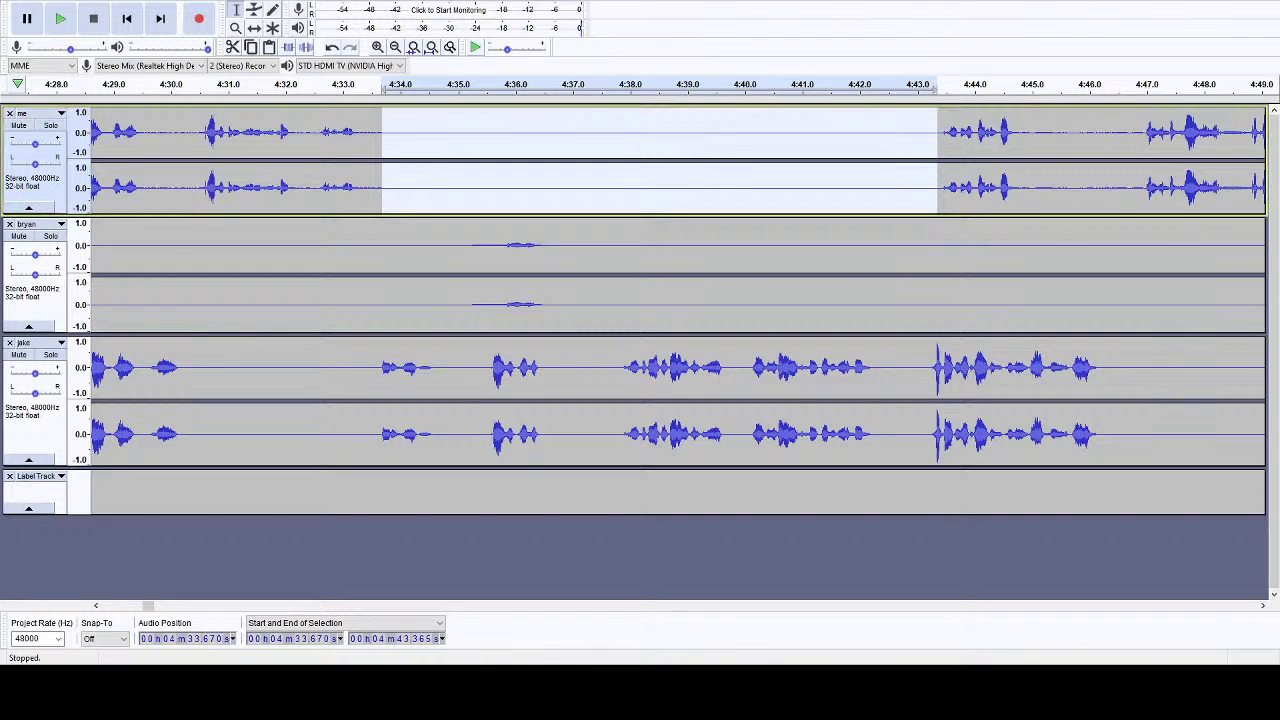
{"action": "left_click", "coordinate": [210, 97]}
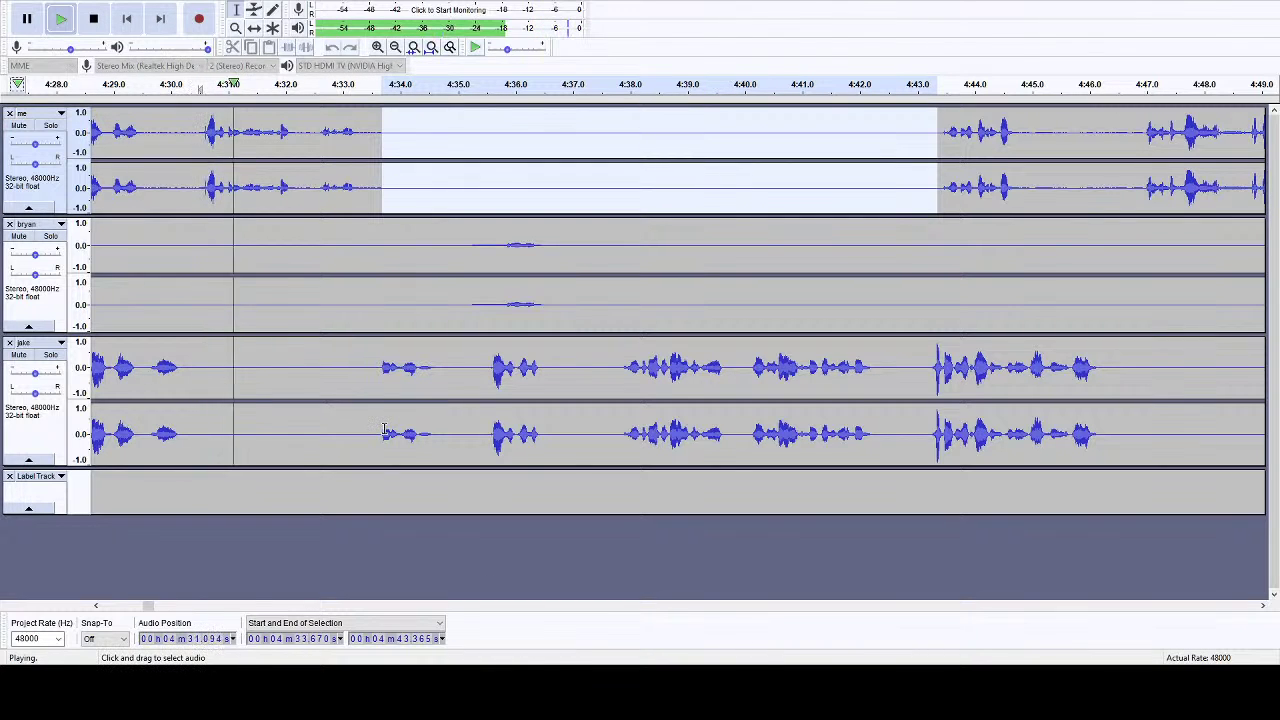
{"action": "left_click", "coordinate": [1262, 605]}
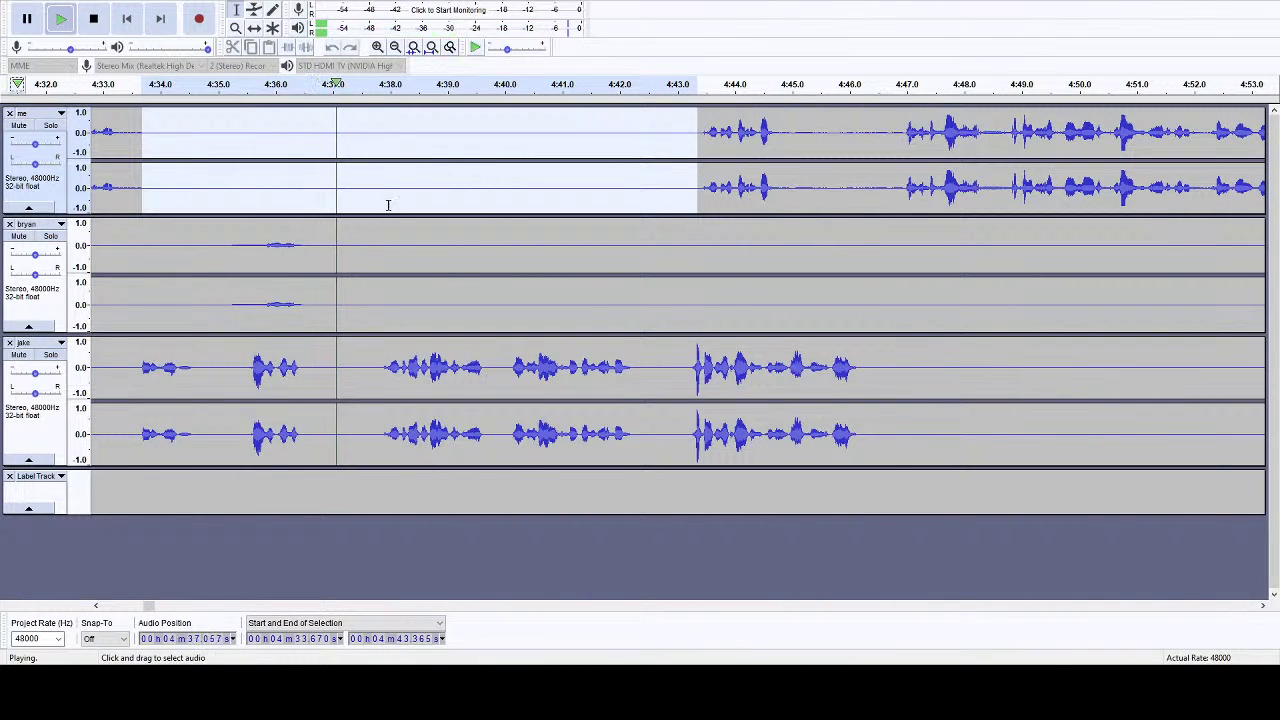
{"action": "left_click", "coordinate": [94, 19]}
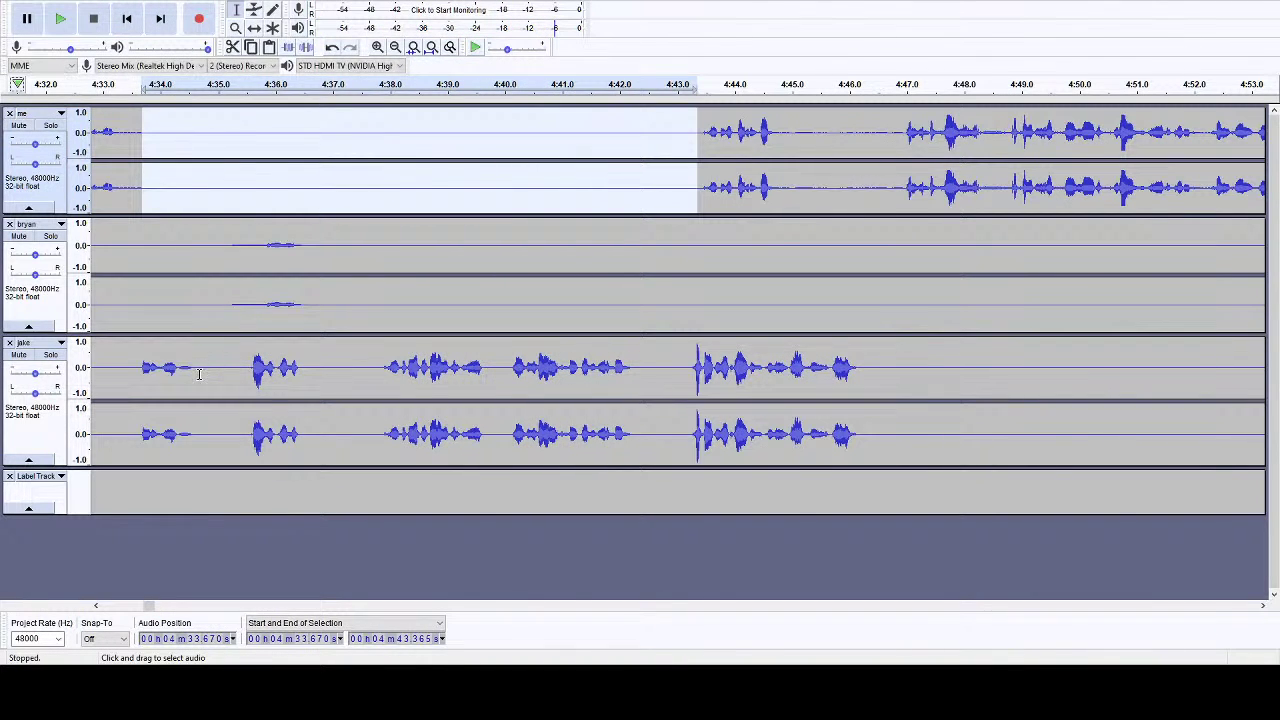
- Delete the section at 4:34.680–5:03.160 from the three audio tracks, playing back parts of it to find where the cut should end
{"action": "left_click_drag", "start_coordinate": [199, 374], "coordinate": [872, 180]}
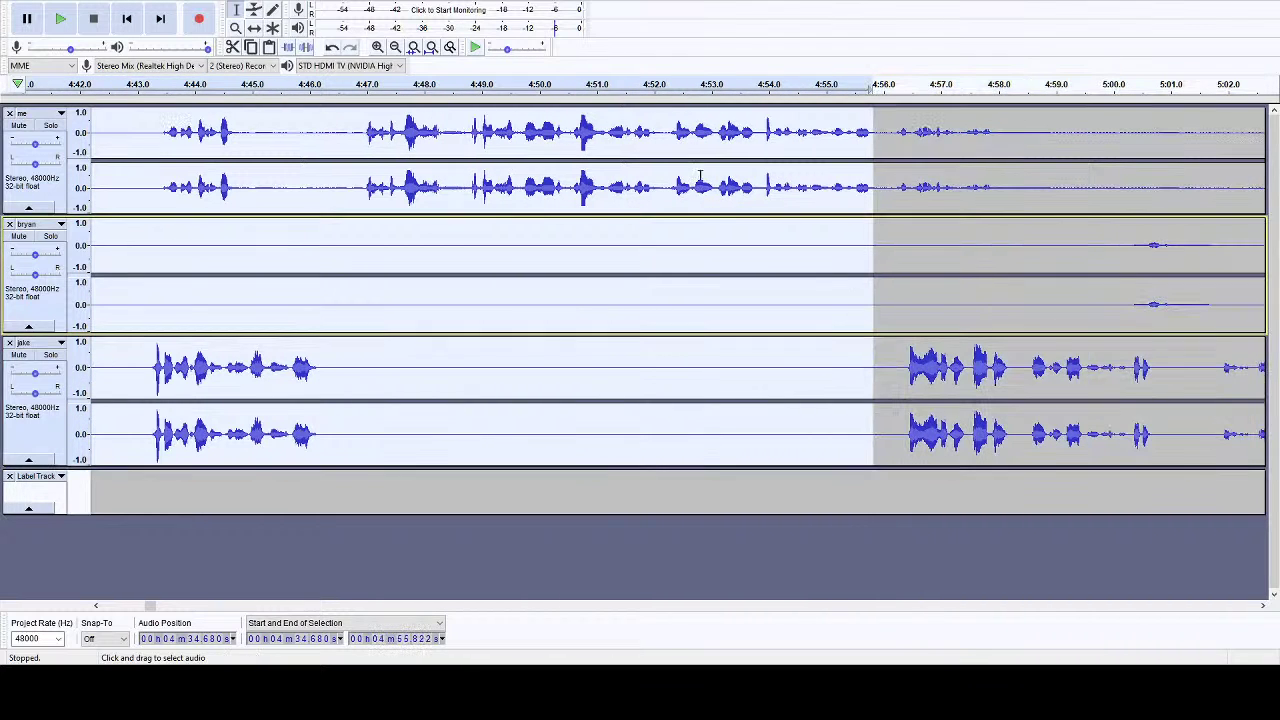
{"action": "left_click", "coordinate": [390, 84]}
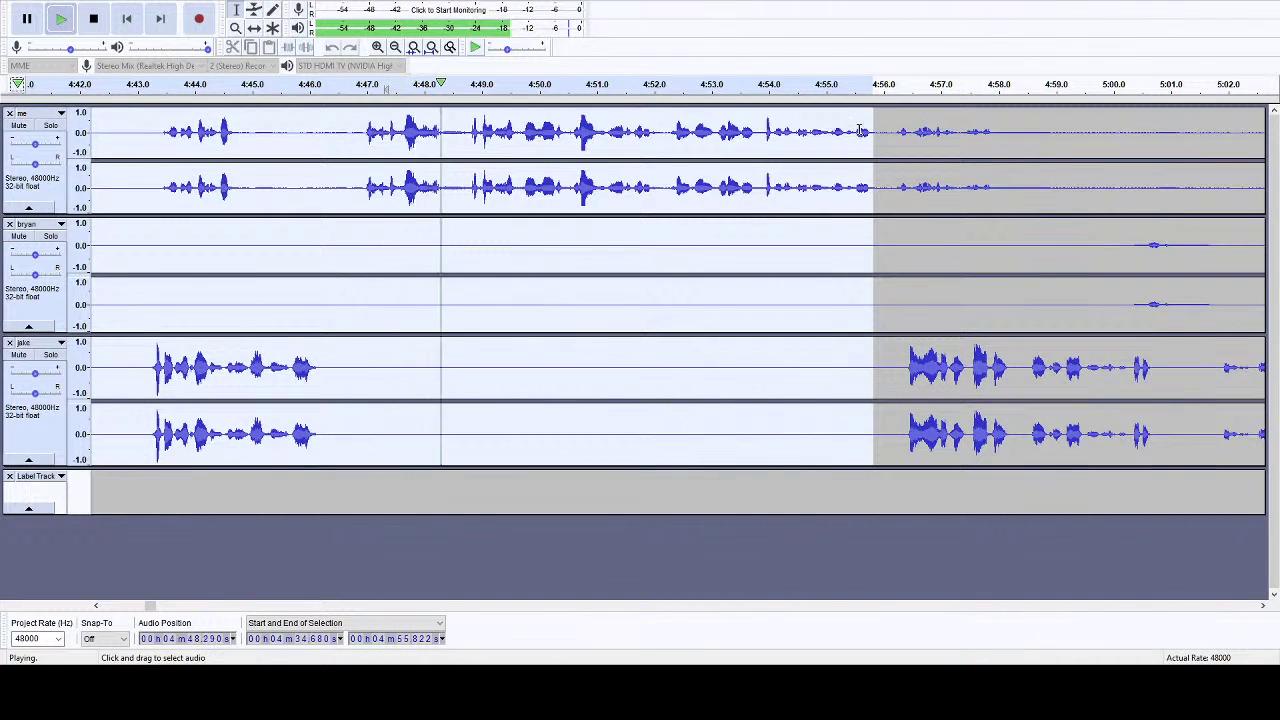
{"action": "left_click_drag", "start_coordinate": [866, 132], "coordinate": [802, 163]}
{"action": "left_click", "coordinate": [472, 87]}
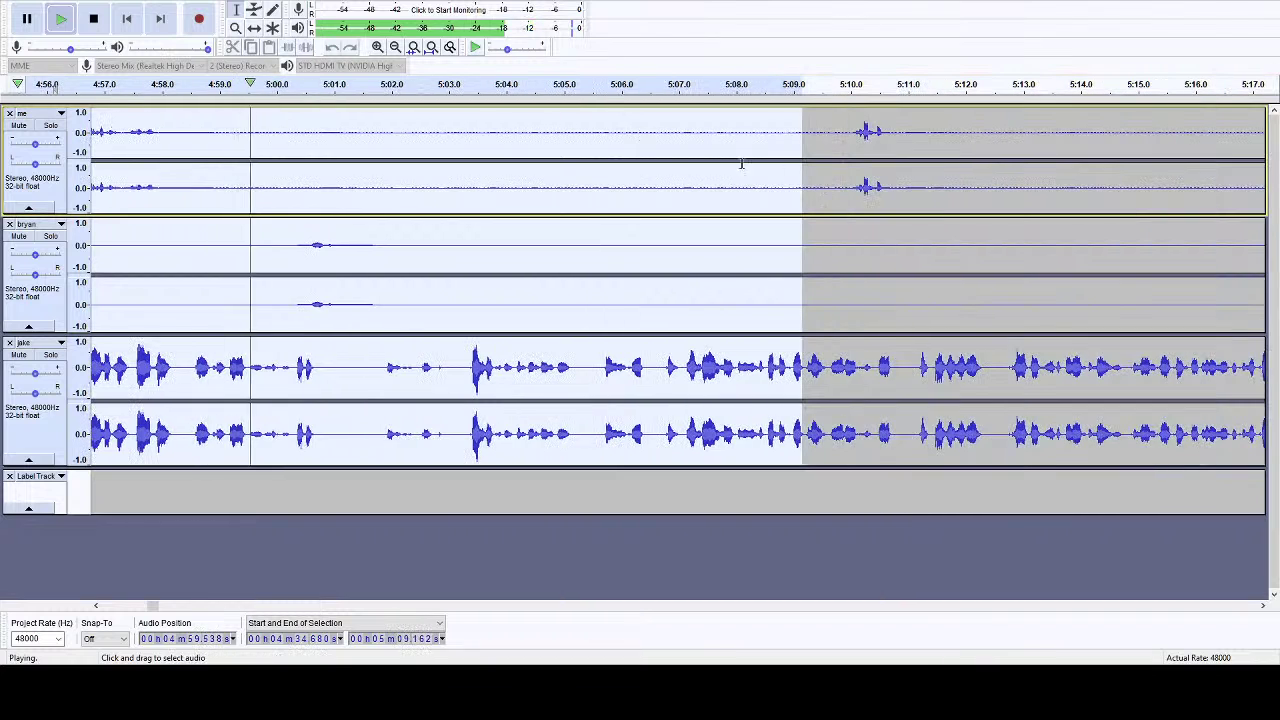
{"action": "left_click", "coordinate": [495, 86]}
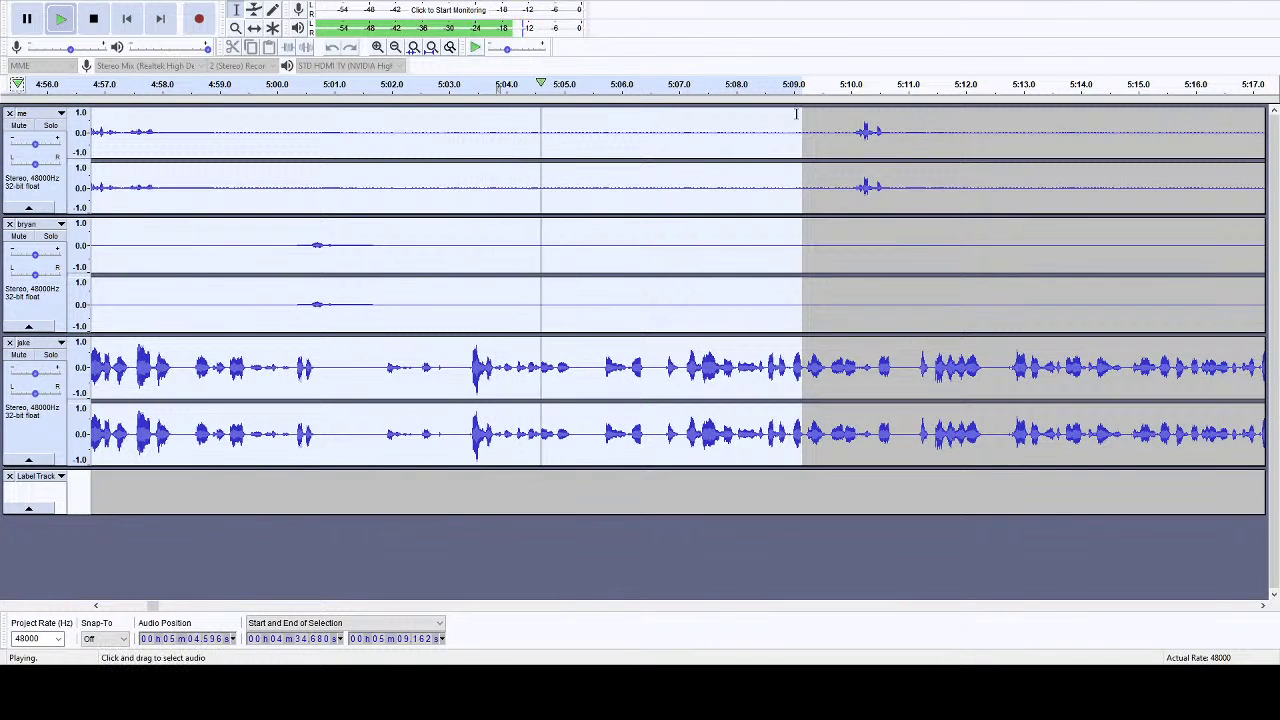
{"action": "left_click_drag", "start_coordinate": [791, 120], "coordinate": [449, 152]}
{"action": "left_click", "coordinate": [95, 18]}
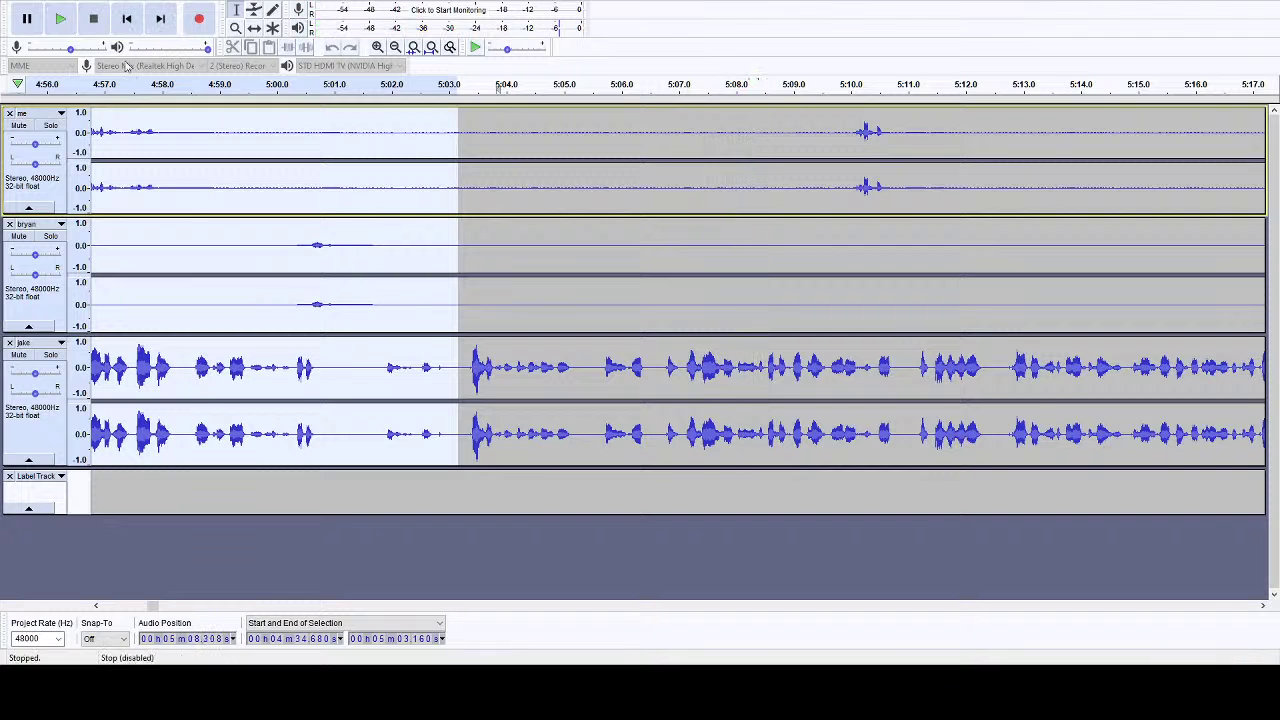
{"action": "key", "text": "Delete"}
{"action": "left_click", "coordinate": [97, 606]}
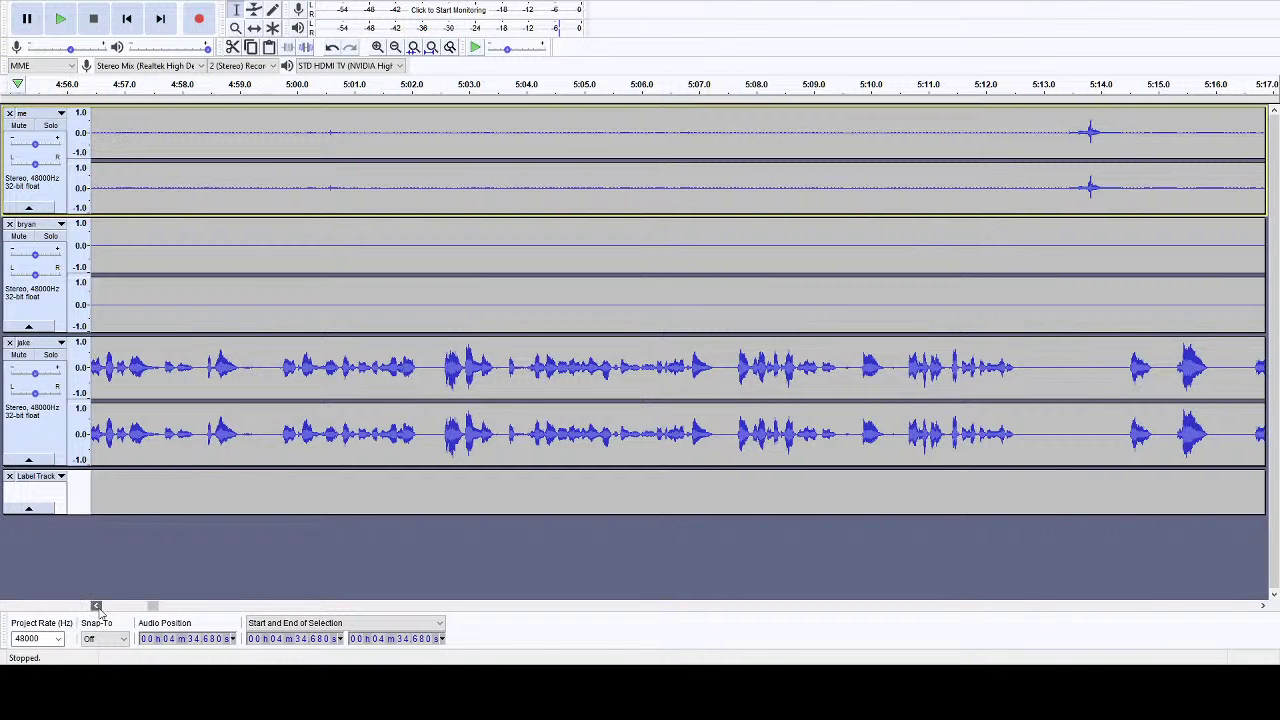
- Play back from about 4:33.7 and silence the "me" track at 4:33.531–4:41.449
{"action": "left_click_drag", "start_coordinate": [97, 606], "coordinate": [97, 606]}
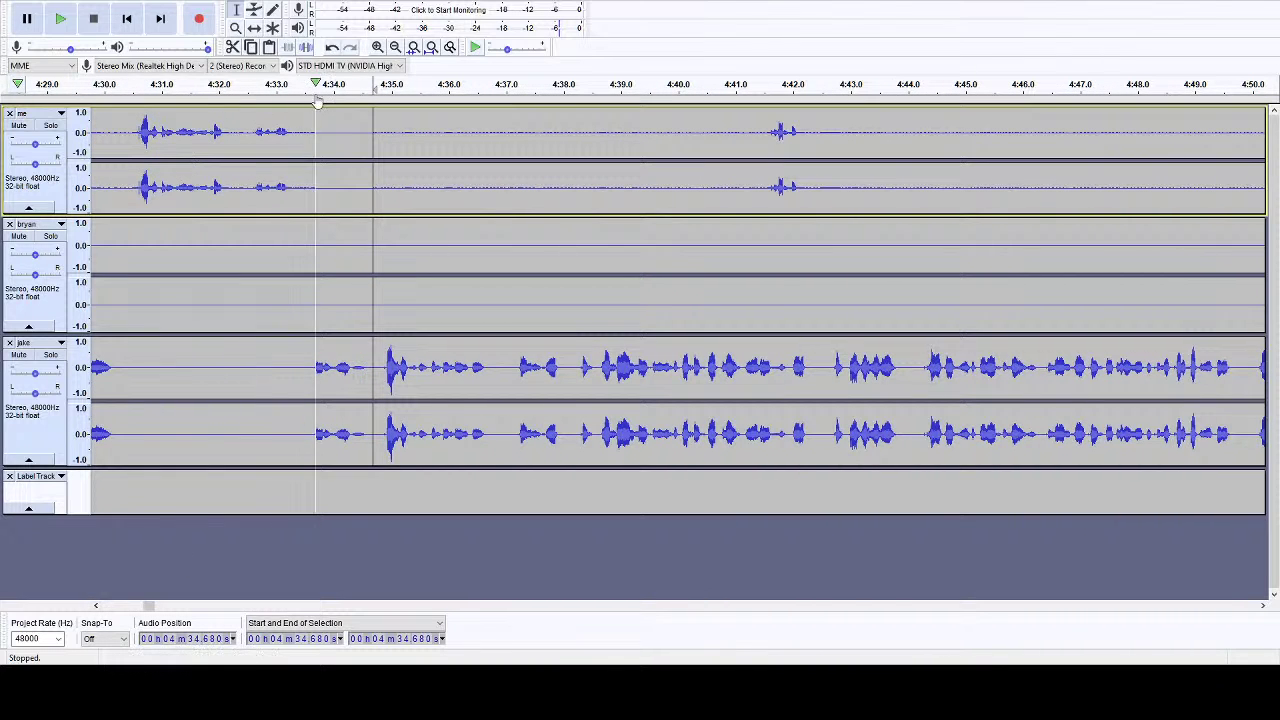
{"action": "key", "text": "space"}
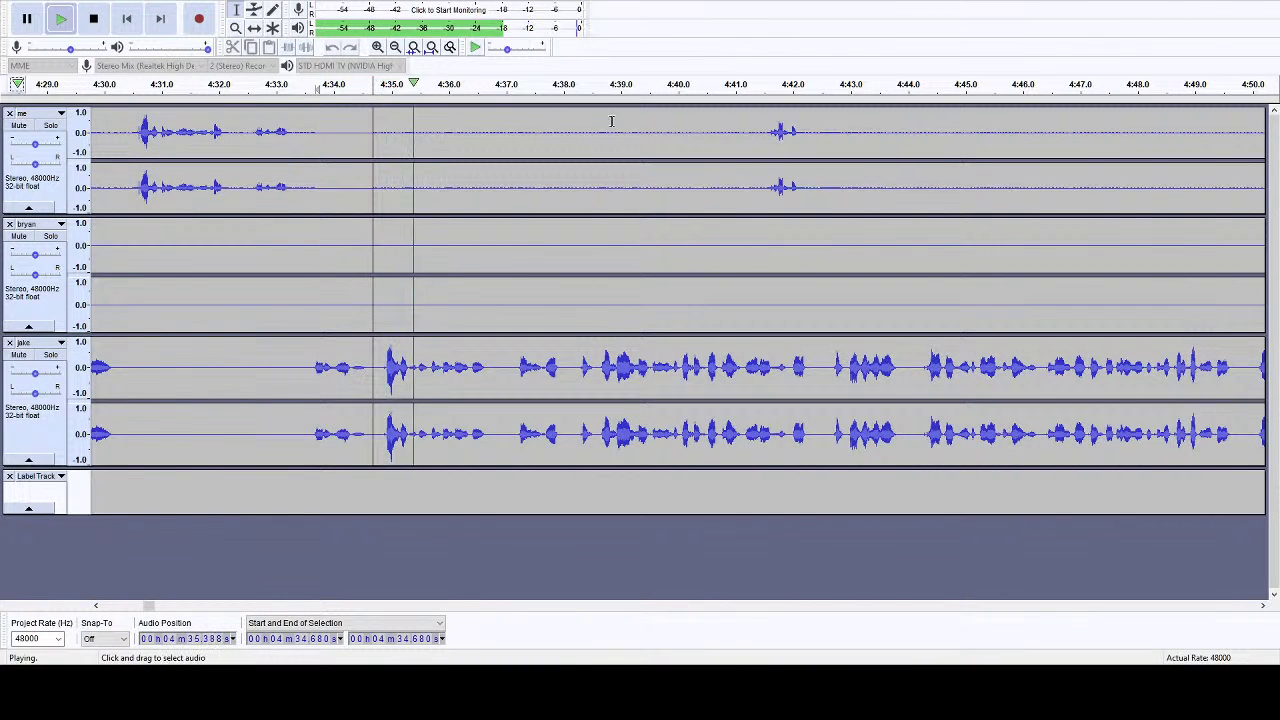
{"action": "left_click_drag", "start_coordinate": [760, 140], "coordinate": [308, 152]}
{"action": "key", "text": "space"}
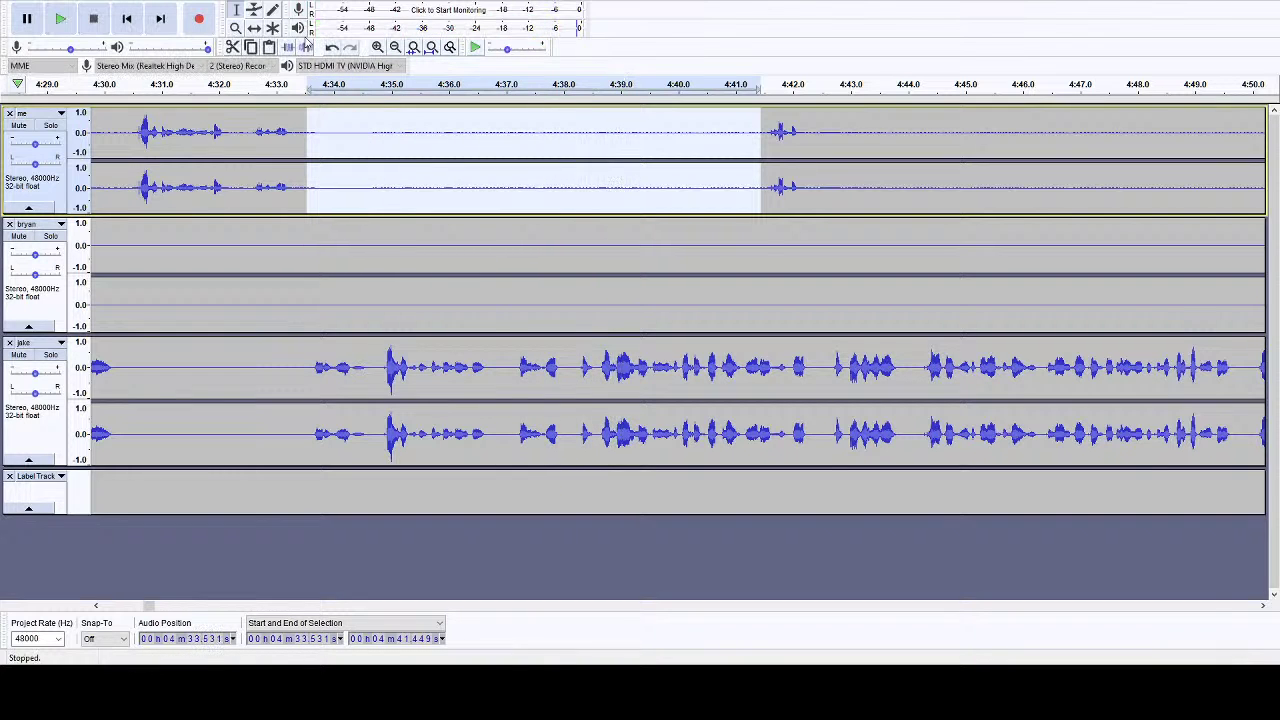
- Delete the pause of about 0.3 s starting at 4:36.759 from the three audio tracks and play back from about 4:36
{"action": "left_click_drag", "start_coordinate": [491, 352], "coordinate": [508, 198]}
{"action": "key", "text": "Delete"}
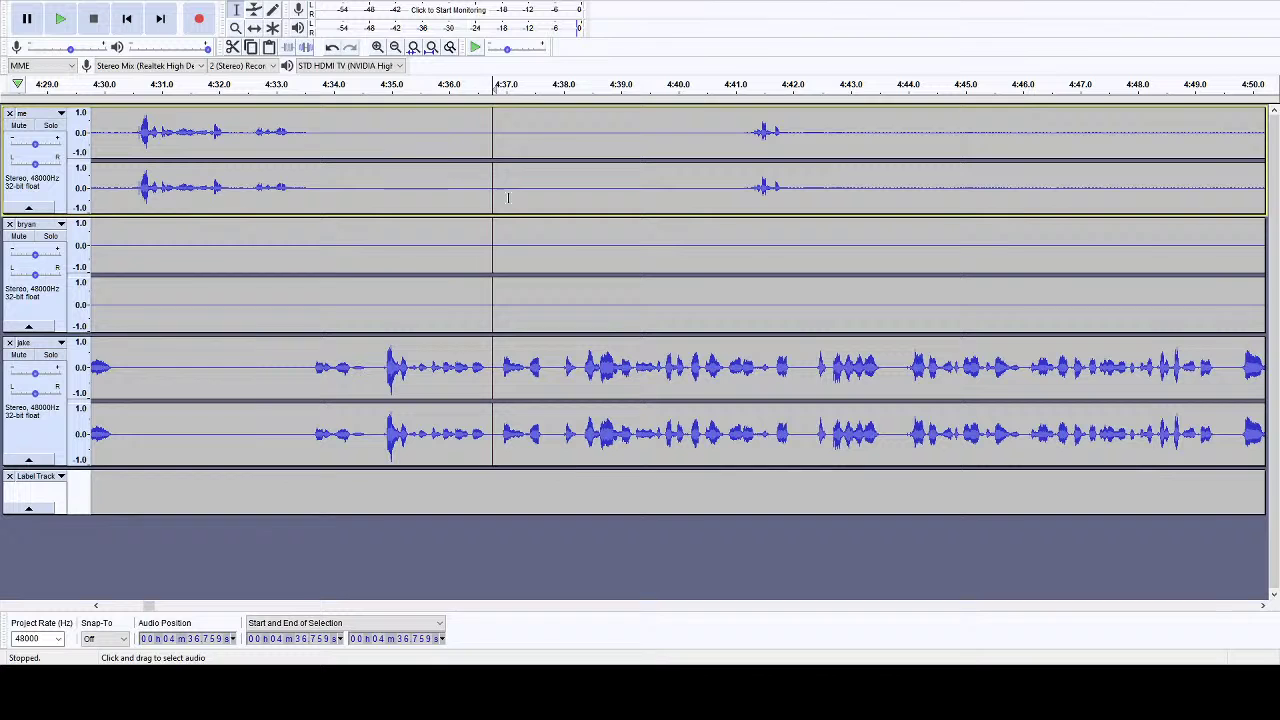
{"action": "left_click", "coordinate": [443, 87]}
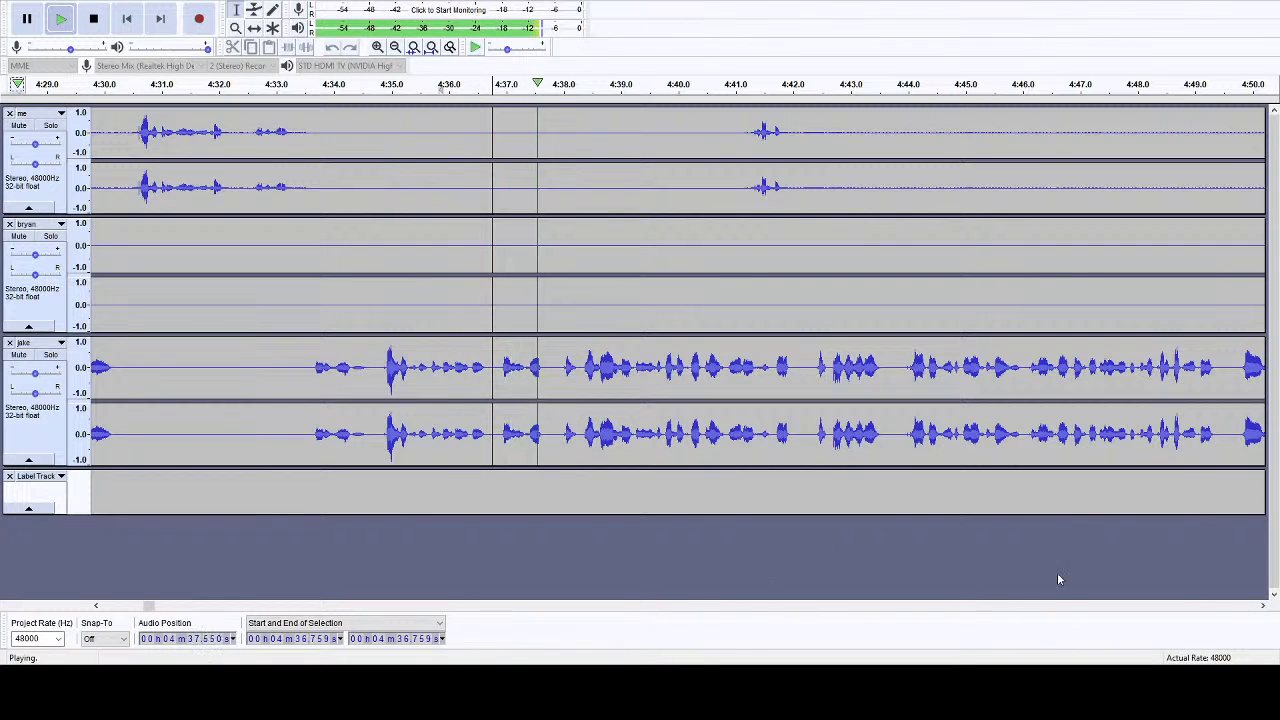
- Silence the "me" track at 4:42.088–5:01.859 while playback continues
{"action": "left_click", "coordinate": [1263, 606]}
{"action": "left_click", "coordinate": [1263, 606]}
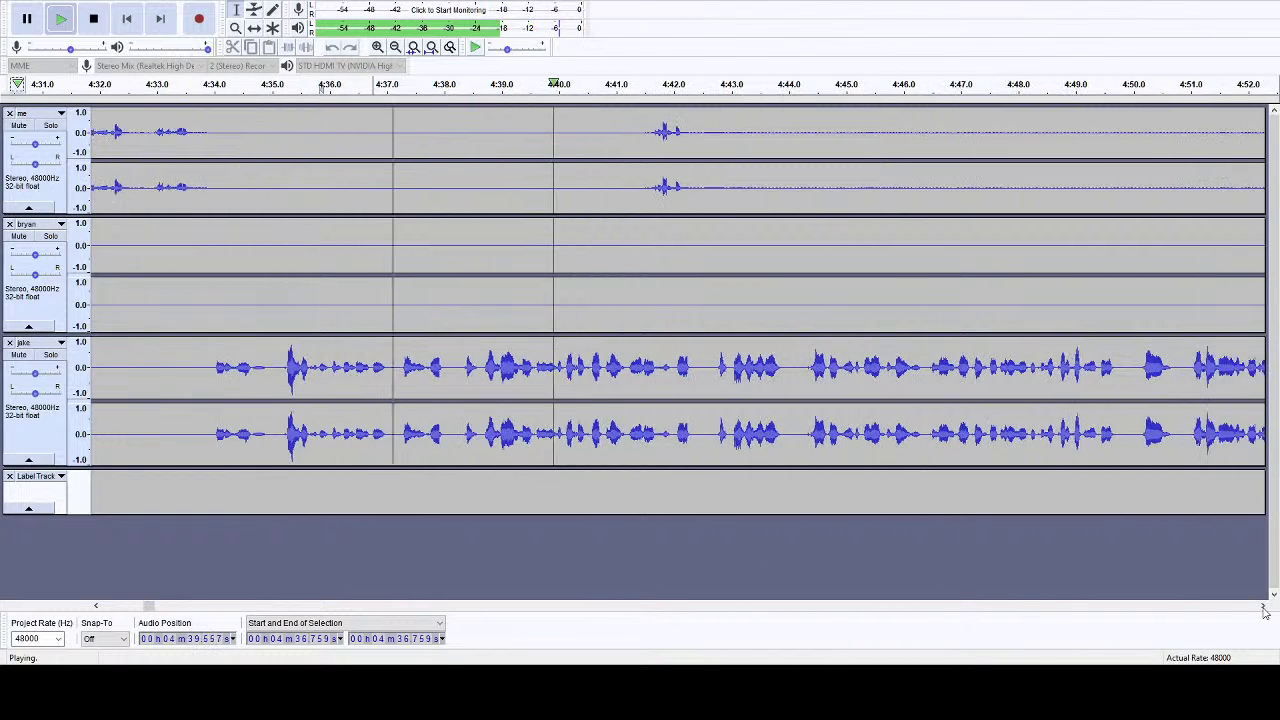
{"action": "left_click", "coordinate": [1263, 607]}
{"action": "left_click", "coordinate": [1263, 607]}
{"action": "left_click", "coordinate": [1263, 607]}
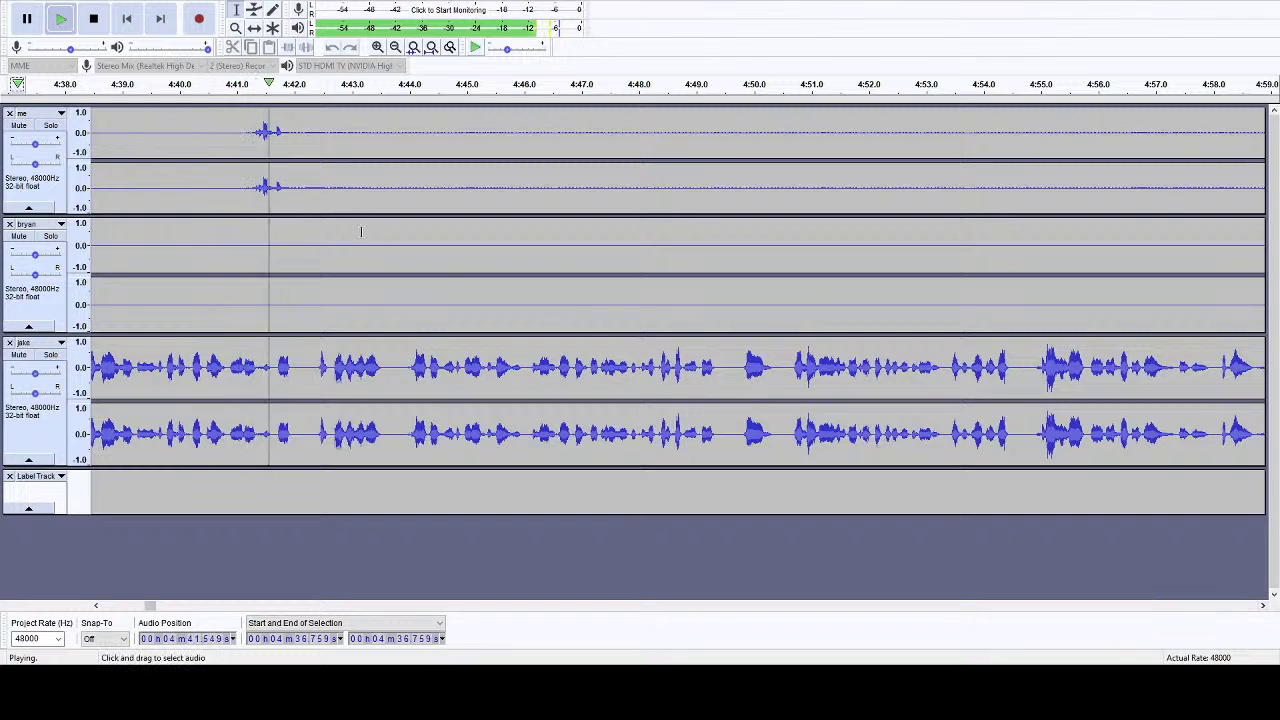
{"action": "left_click_drag", "start_coordinate": [299, 186], "coordinate": [1236, 162]}
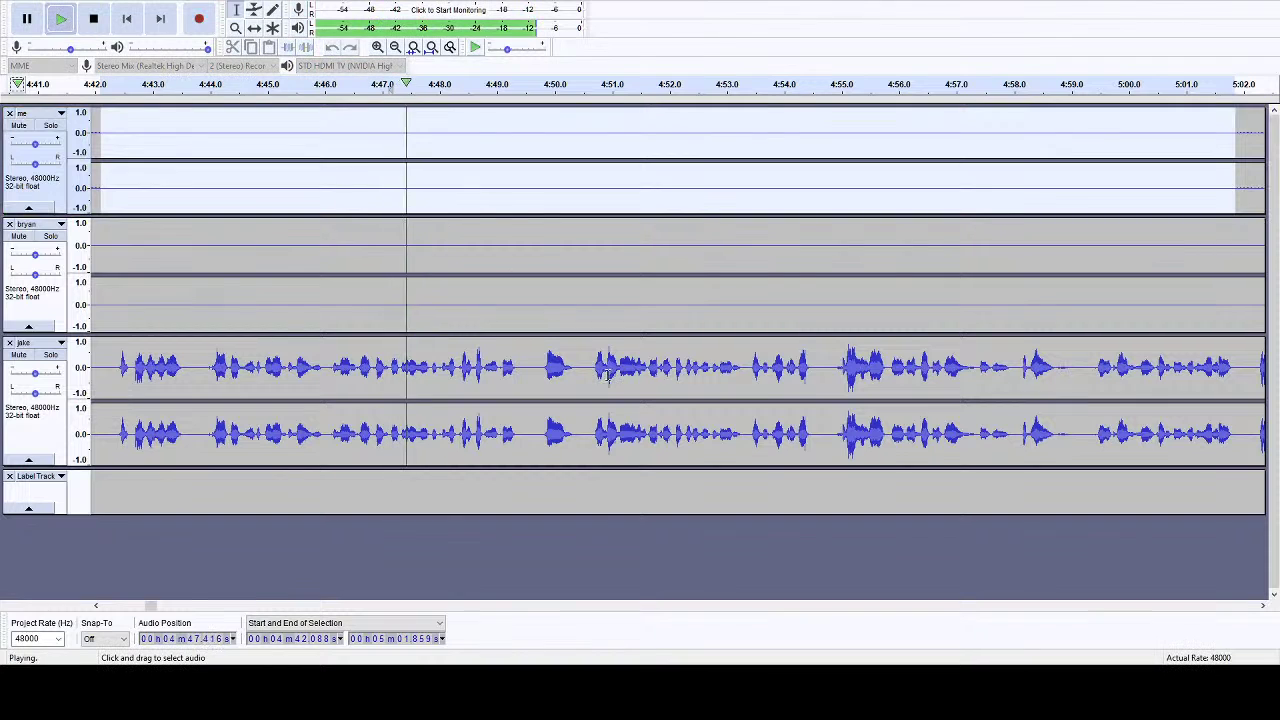
{"action": "left_click", "coordinate": [1262, 605]}
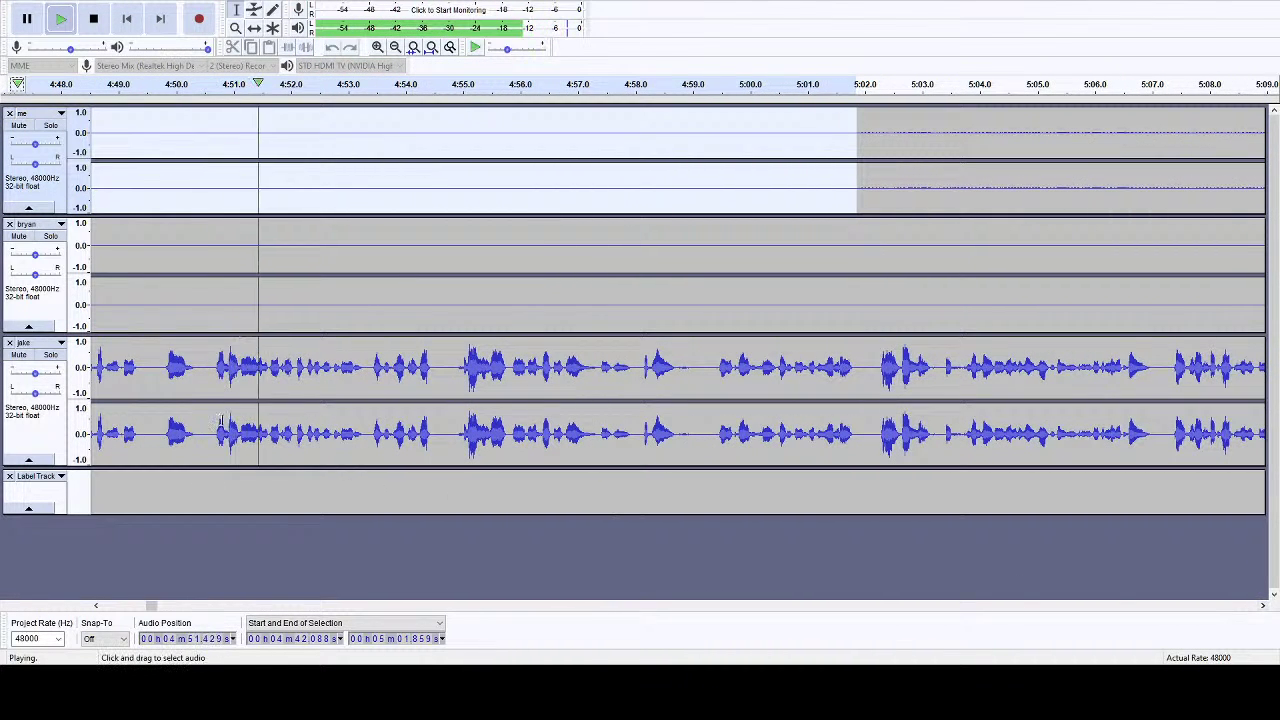
- Delete the section at 4:49.506–4:50.516 from the three audio tracks and play back from about 4:54
{"action": "left_click_drag", "start_coordinate": [205, 357], "coordinate": [148, 160]}
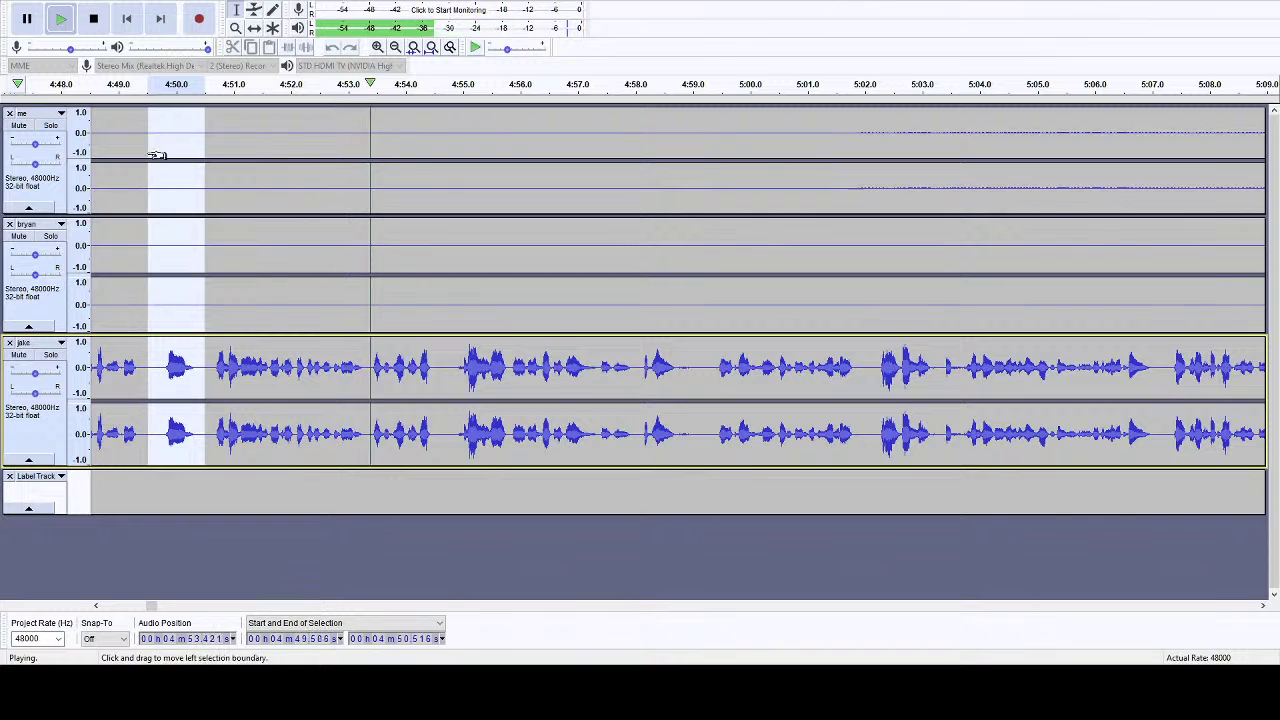
{"action": "left_click", "coordinate": [103, 19]}
{"action": "key", "text": "Delete"}
{"action": "left_click", "coordinate": [408, 84]}
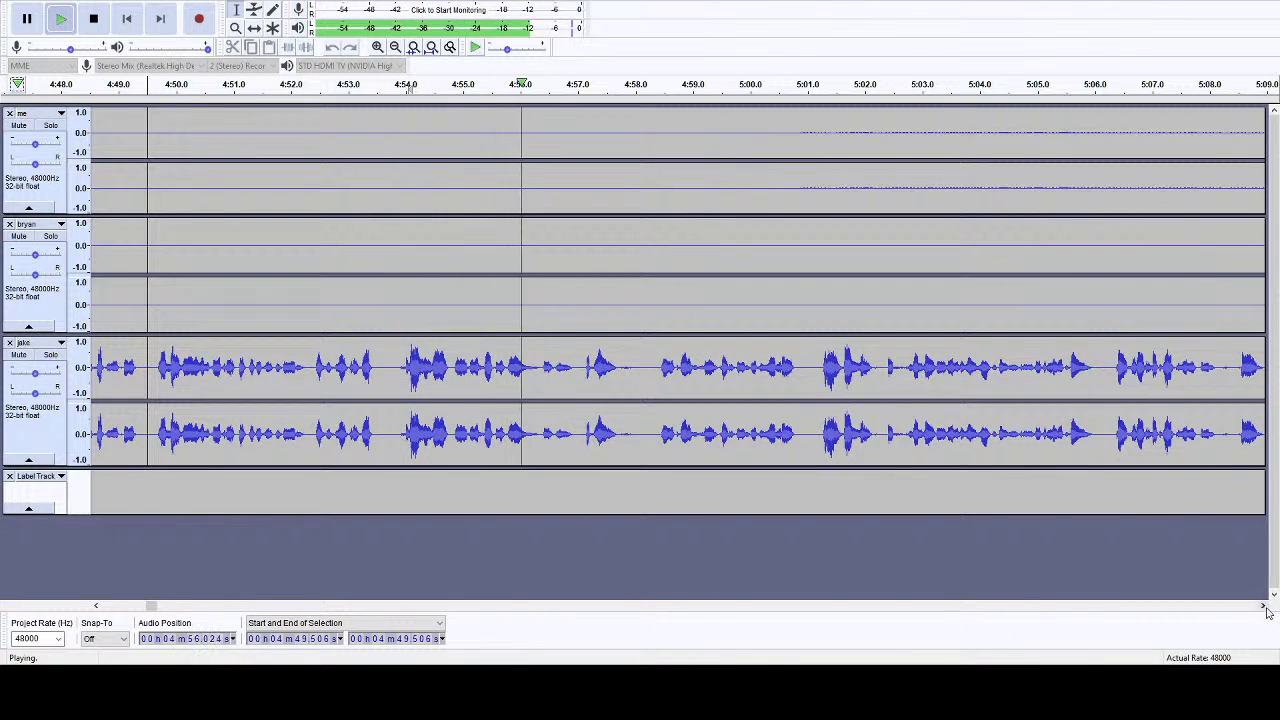
- Play back from about 4:54.1 and delete the section at 4:56.368–4:57.041 from the three audio tracks
{"action": "left_click_drag", "start_coordinate": [1264, 607], "coordinate": [1264, 607]}
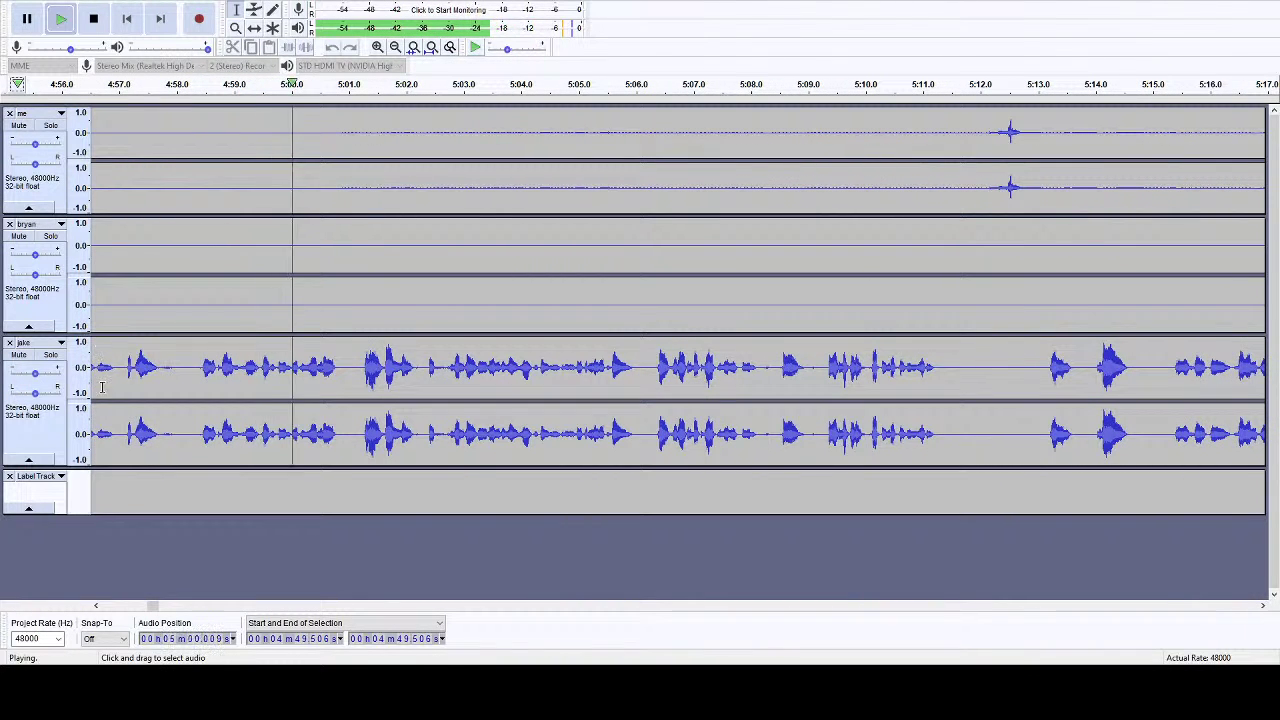
{"action": "left_click", "coordinate": [98, 607]}
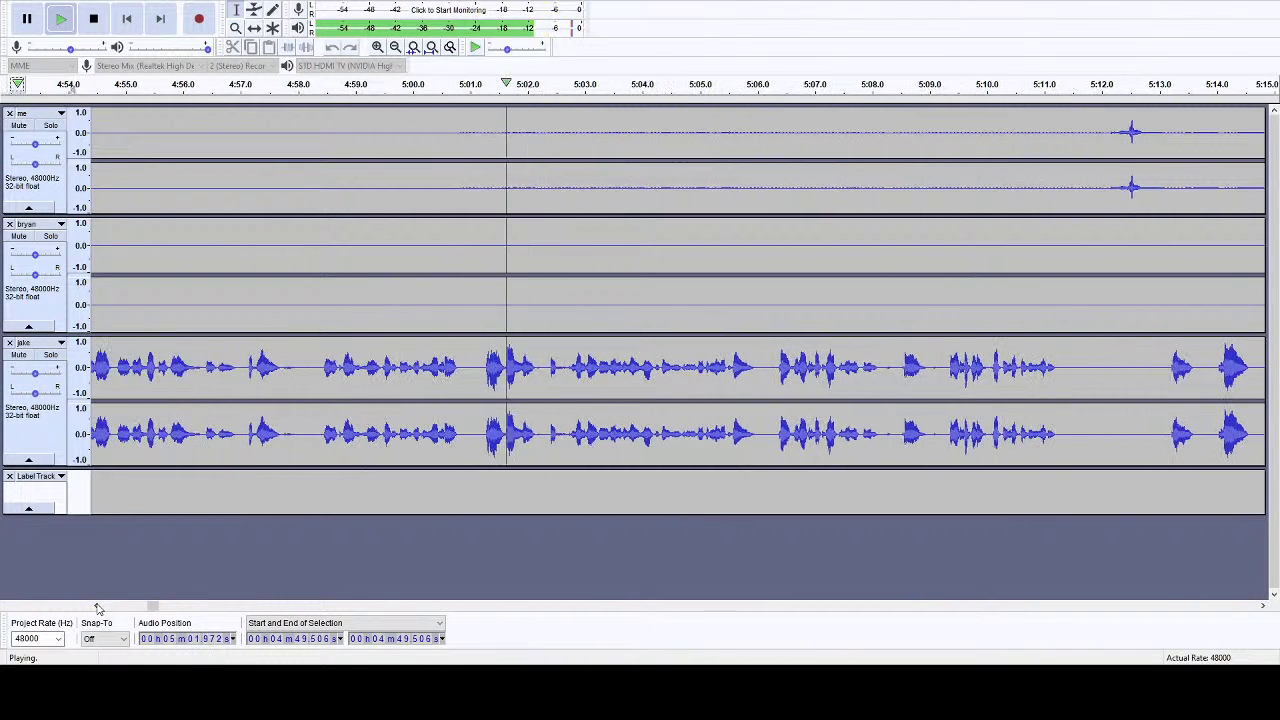
{"action": "left_click", "coordinate": [96, 86]}
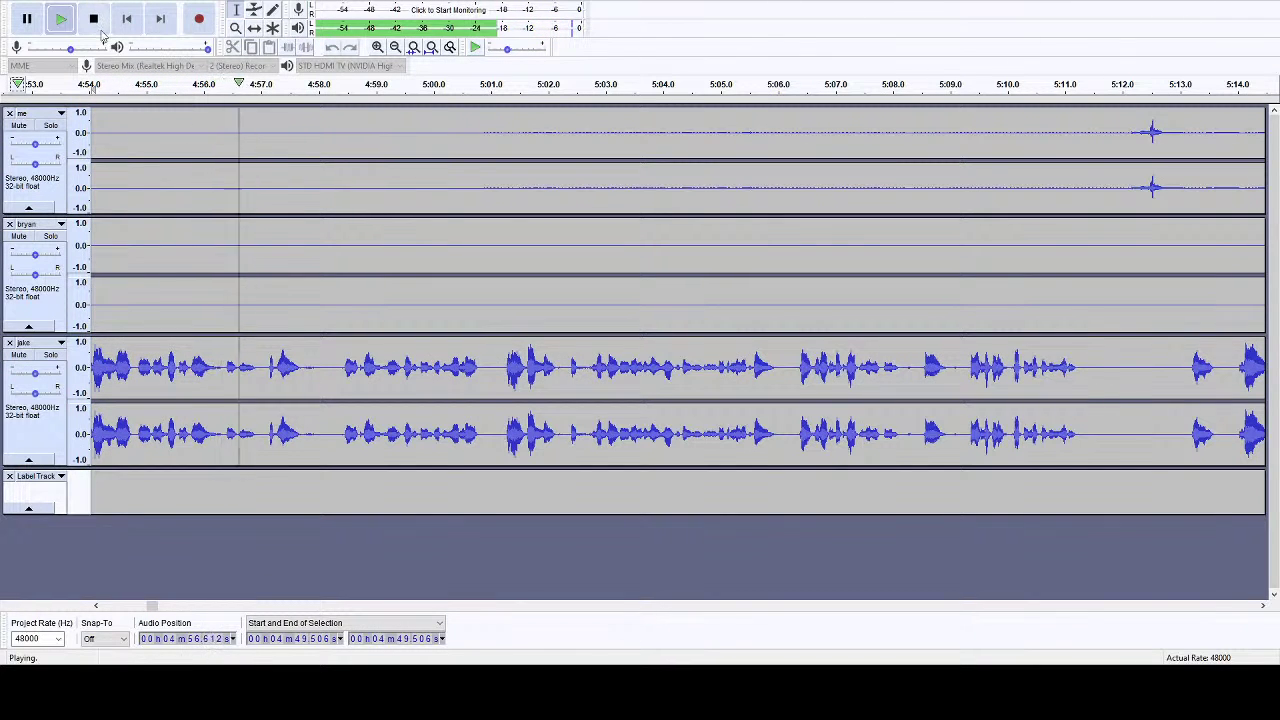
{"action": "left_click_drag", "start_coordinate": [225, 380], "coordinate": [263, 135]}
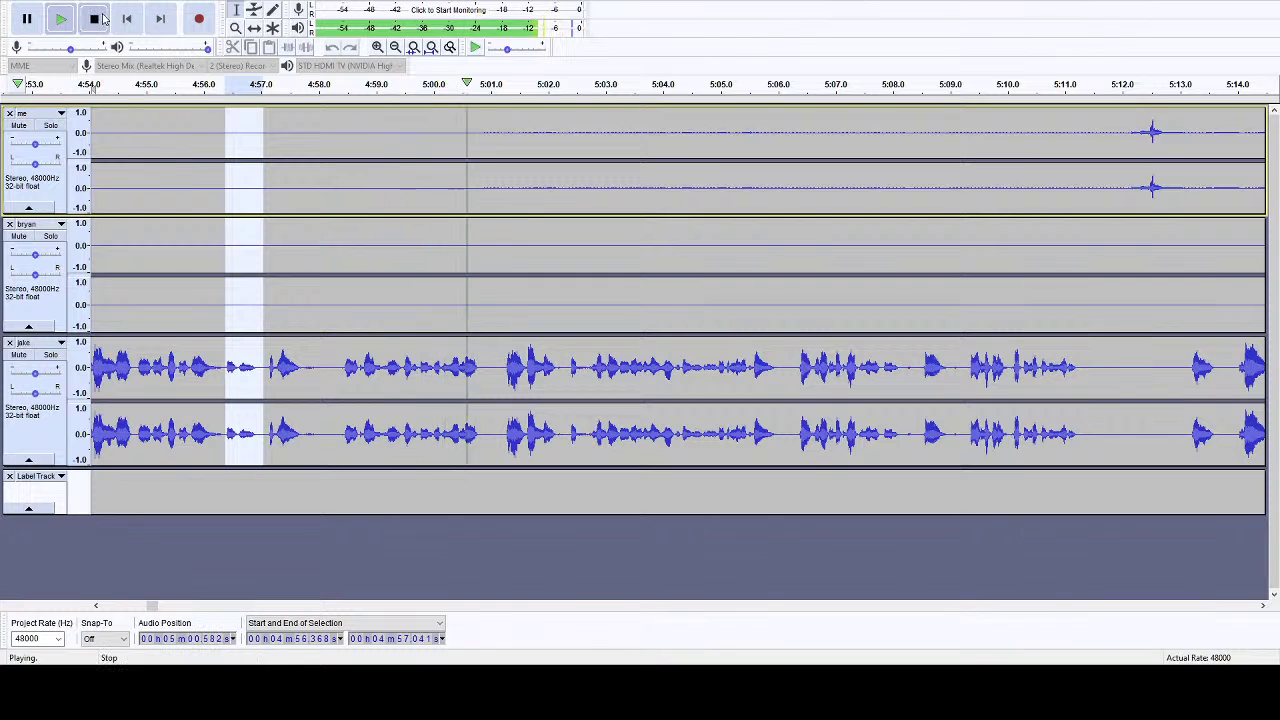
{"action": "key", "text": "space"}
{"action": "key", "text": "Delete"}
- Delete the pause at 4:57.099–4:57.761 from the three audio tracks and play back from about 4:56.4
{"action": "left_click_drag", "start_coordinate": [267, 360], "coordinate": [307, 180]}
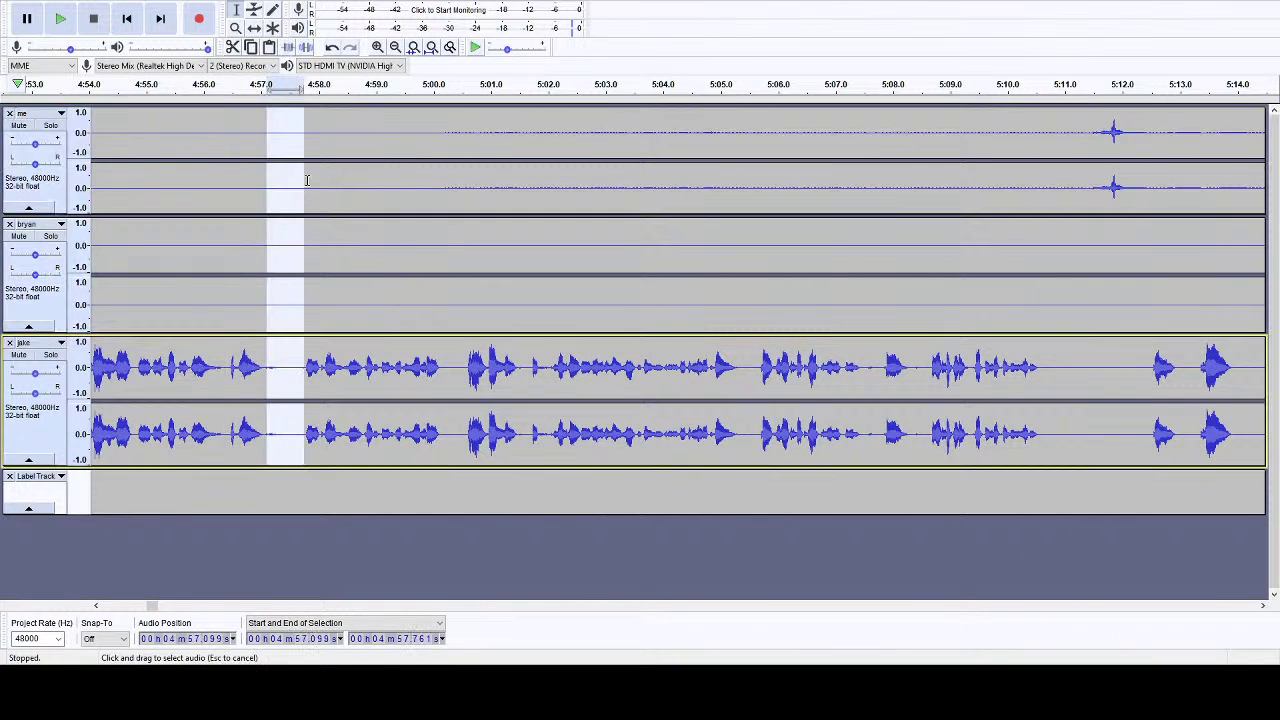
{"action": "key", "text": "Delete"}
{"action": "key", "text": "space"}
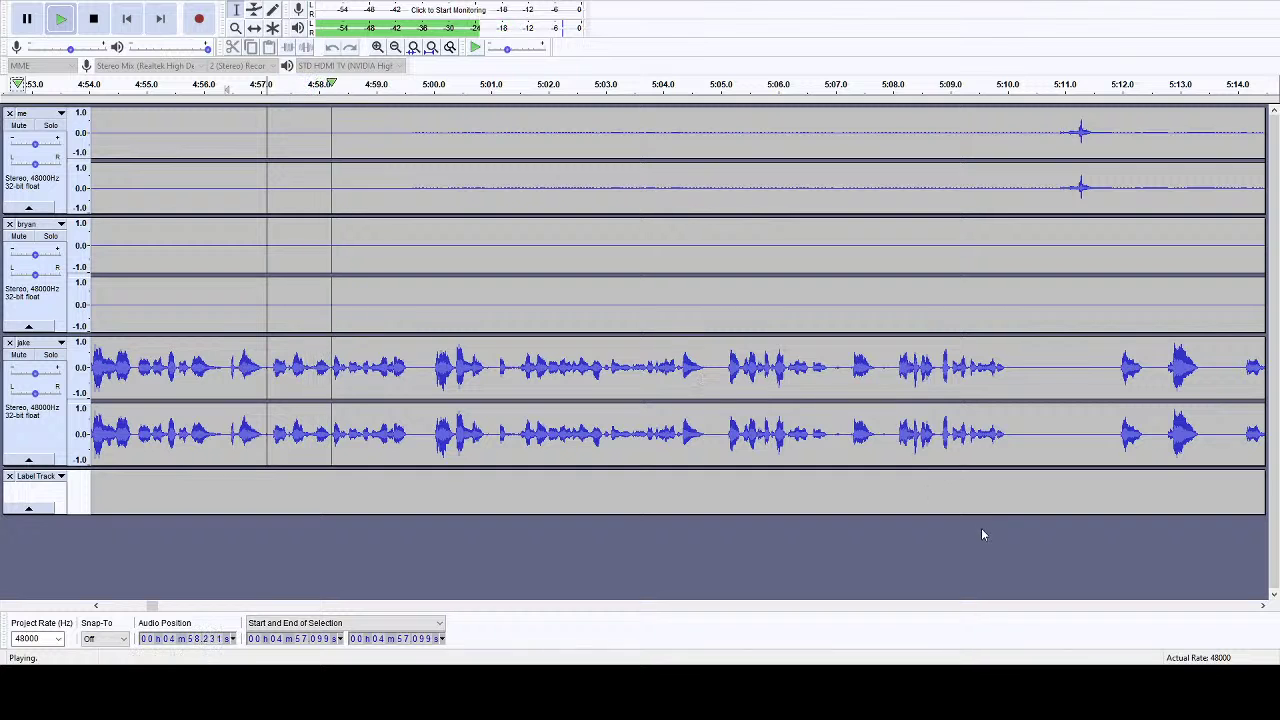
- Silence the "me" track at 4:58.585–5:10.799 and stop playback
{"action": "left_click", "coordinate": [1262, 606]}
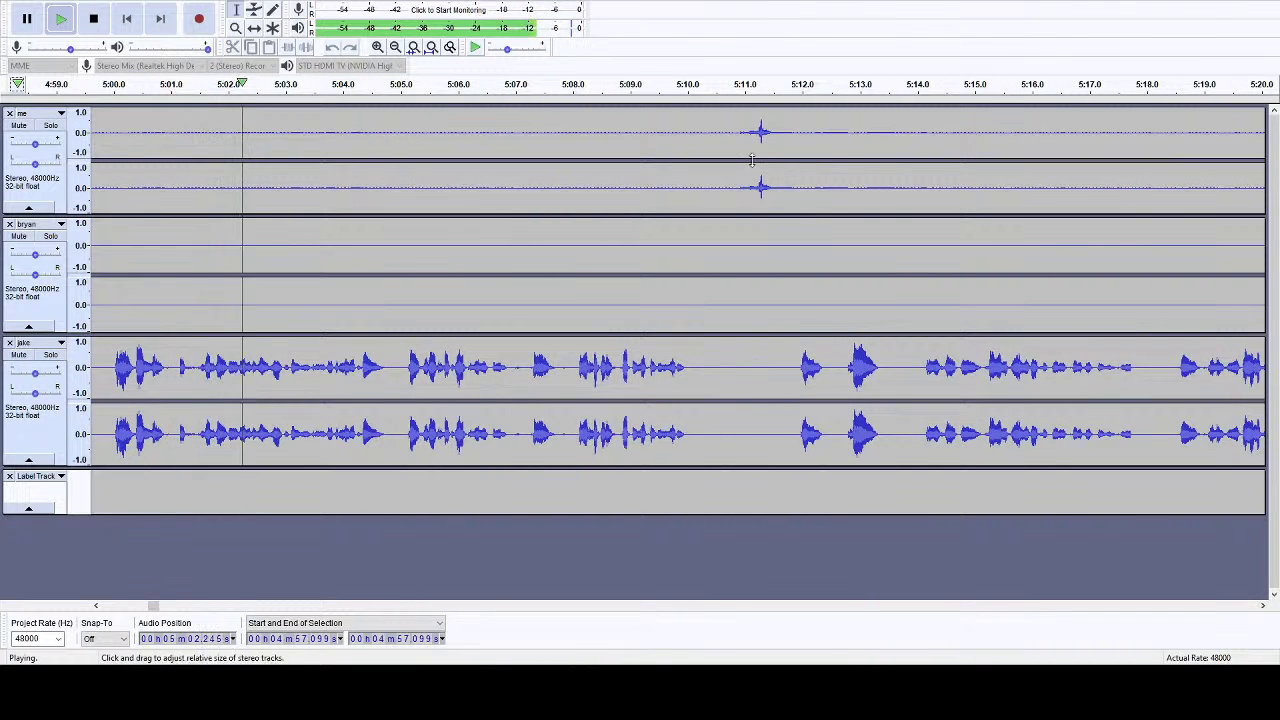
{"action": "left_click_drag", "start_coordinate": [728, 130], "coordinate": [234, 140]}
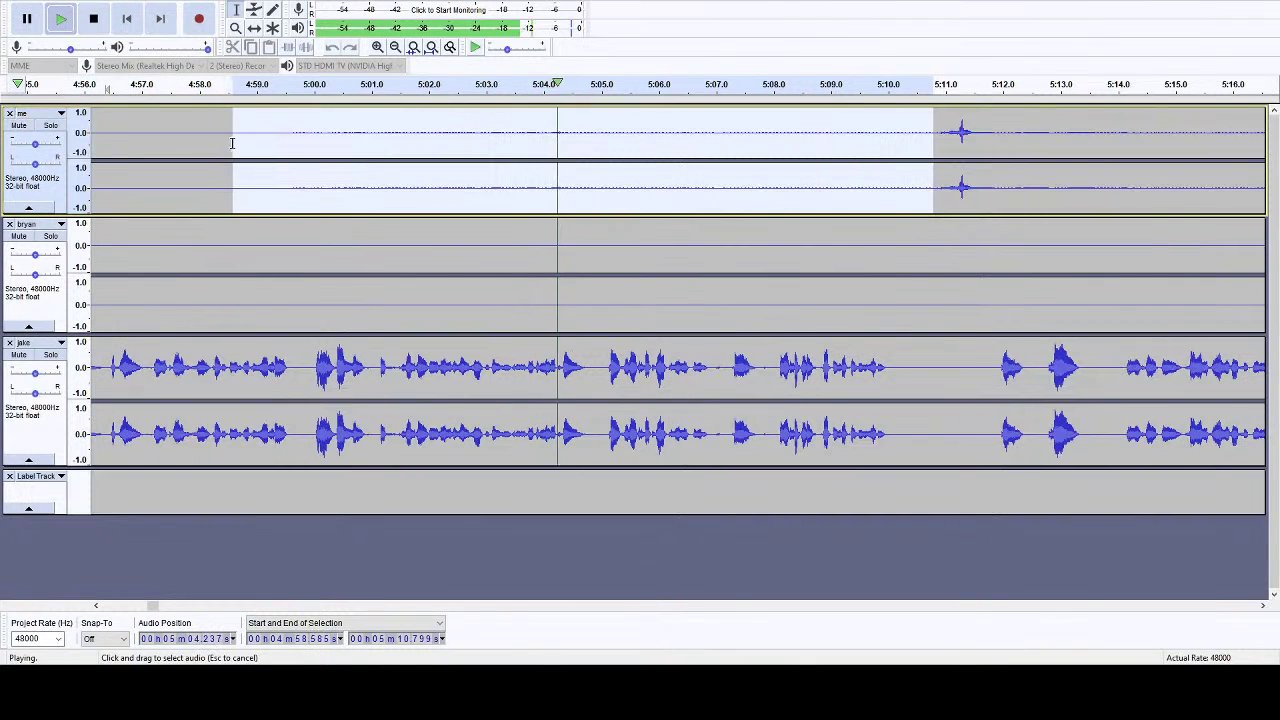
{"action": "left_click", "coordinate": [93, 18]}
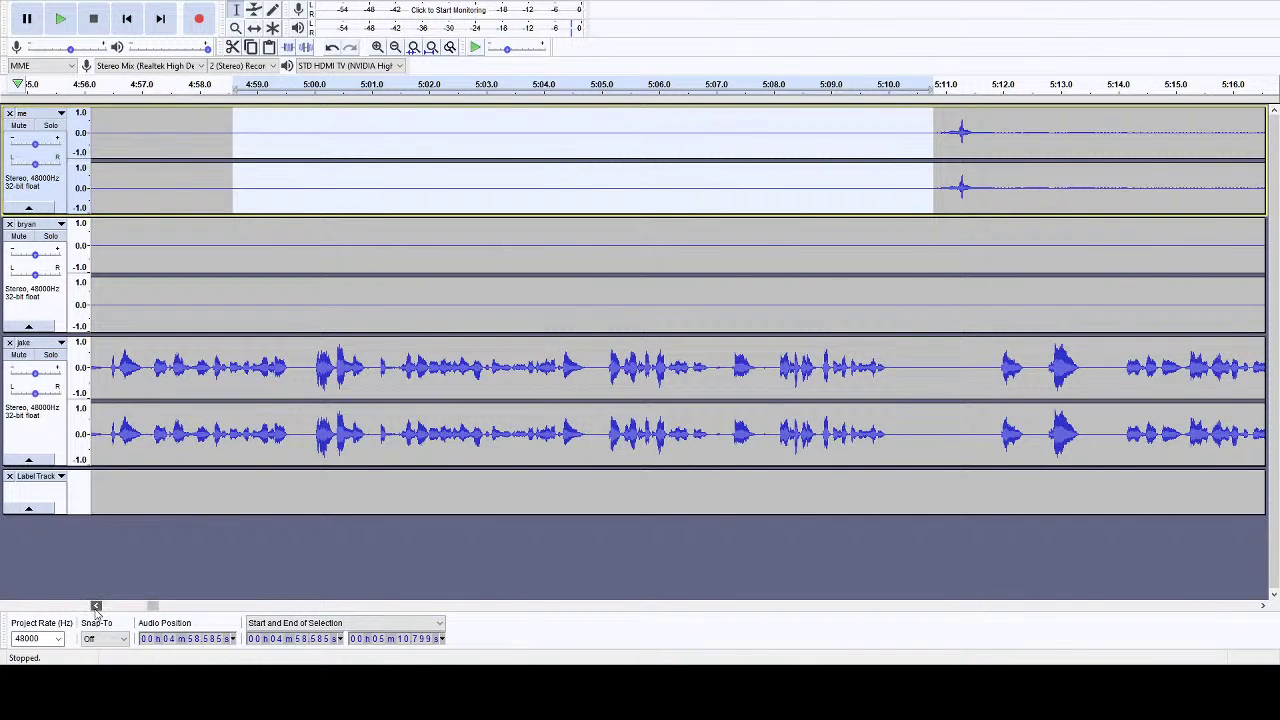
- Delete the section at 4:53.709–5:13.899 from the three audio tracks, playing back from about 4:49.7 and 5:11.5 to find the cut's limits
{"action": "left_click_drag", "start_coordinate": [96, 606], "coordinate": [96, 606]}
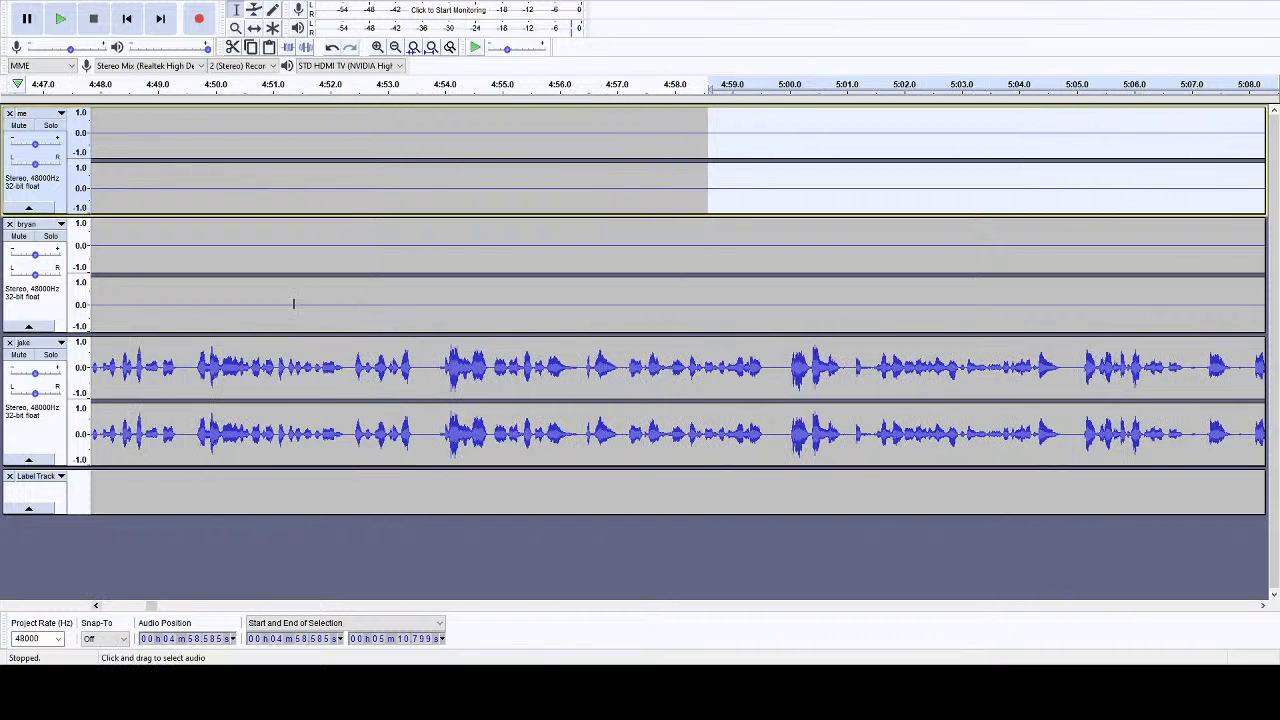
{"action": "left_click", "coordinate": [198, 87]}
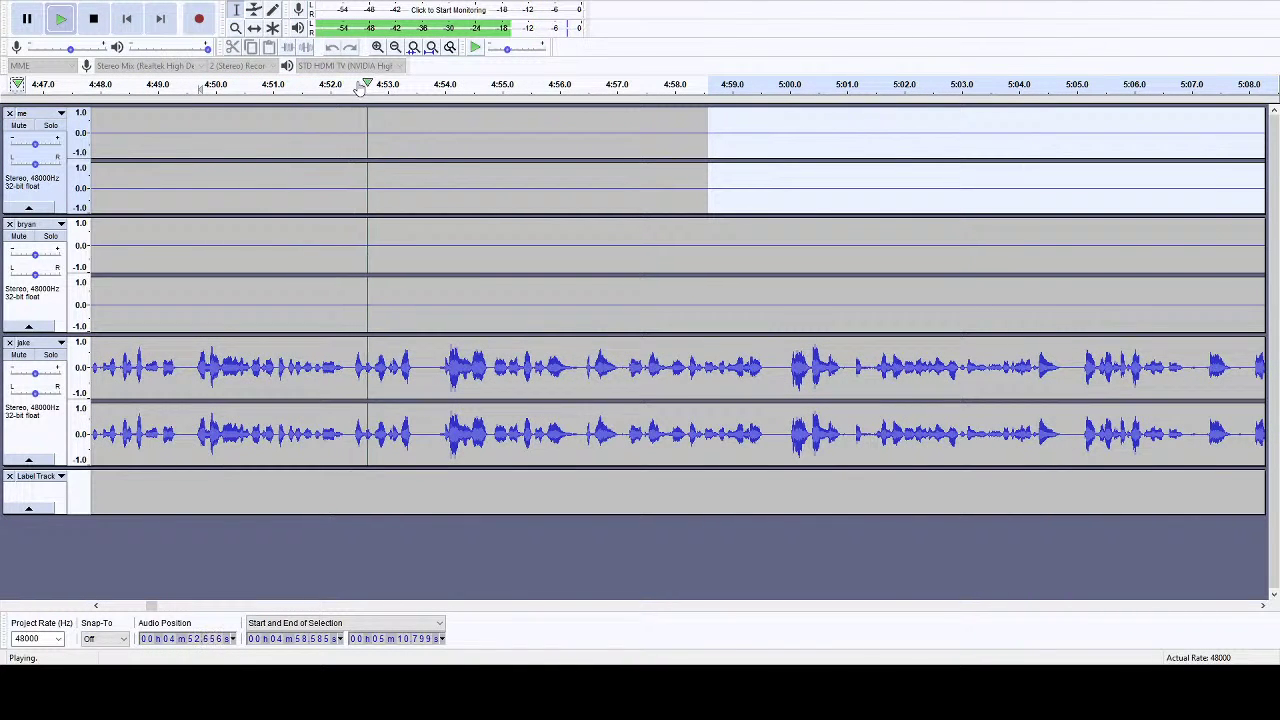
{"action": "left_click", "coordinate": [94, 19]}
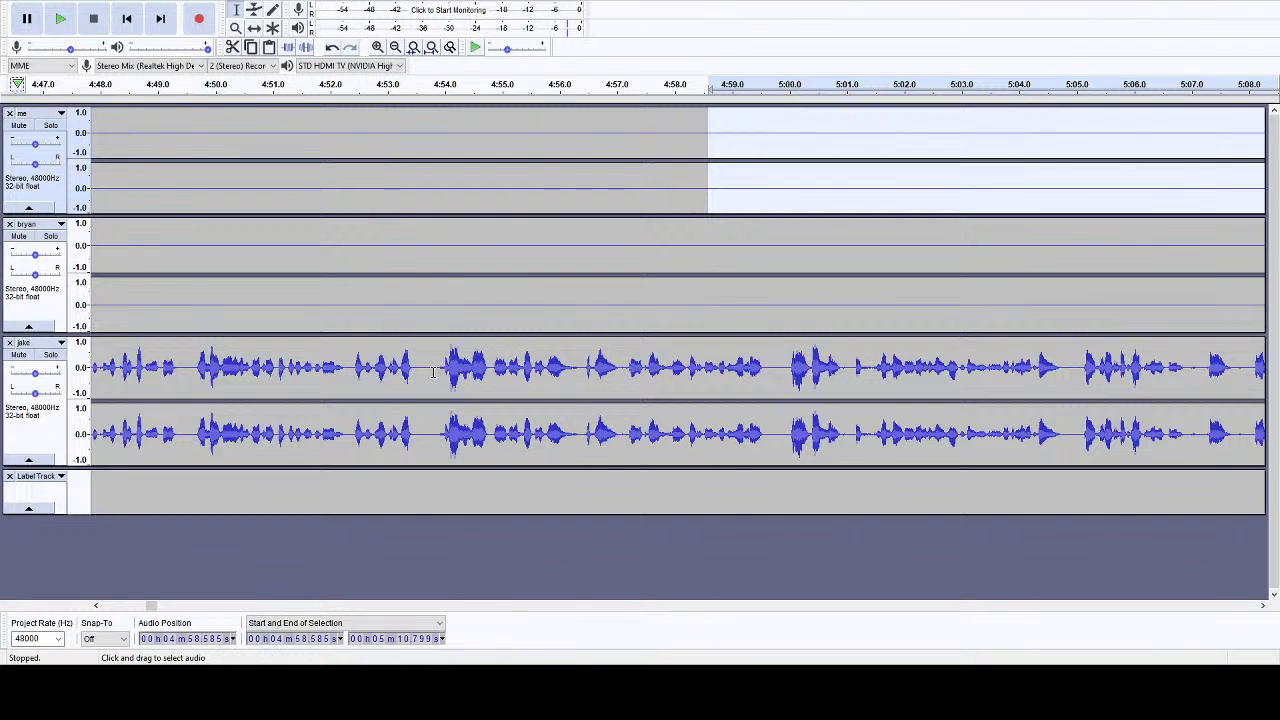
{"action": "left_click_drag", "start_coordinate": [429, 370], "coordinate": [580, 190]}
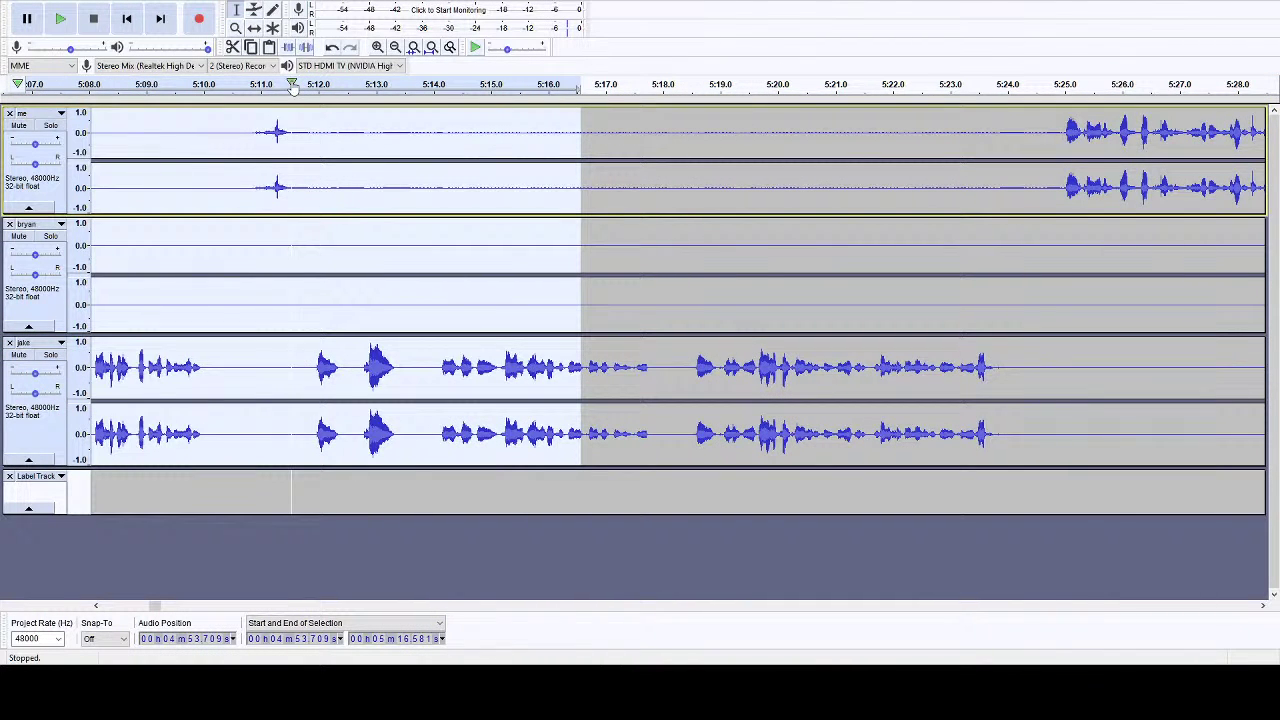
{"action": "left_click", "coordinate": [292, 86]}
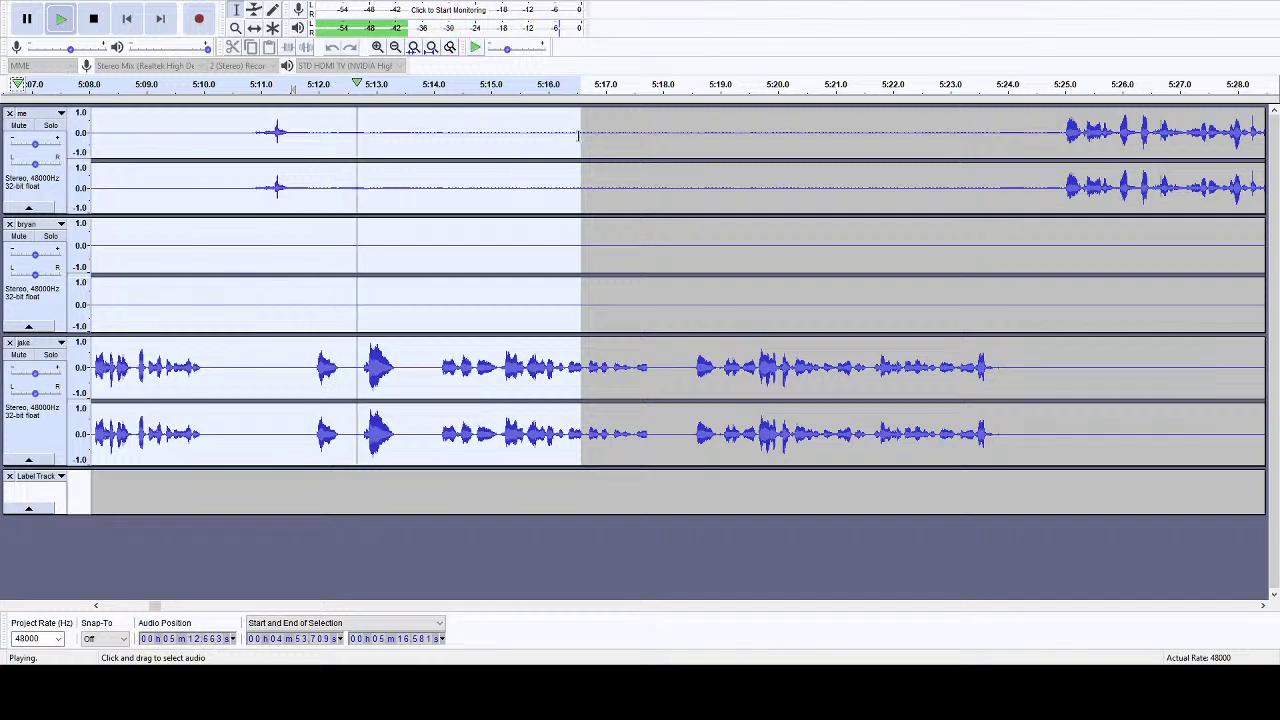
{"action": "left_click_drag", "start_coordinate": [569, 140], "coordinate": [244, 187]}
{"action": "key", "text": "space"}
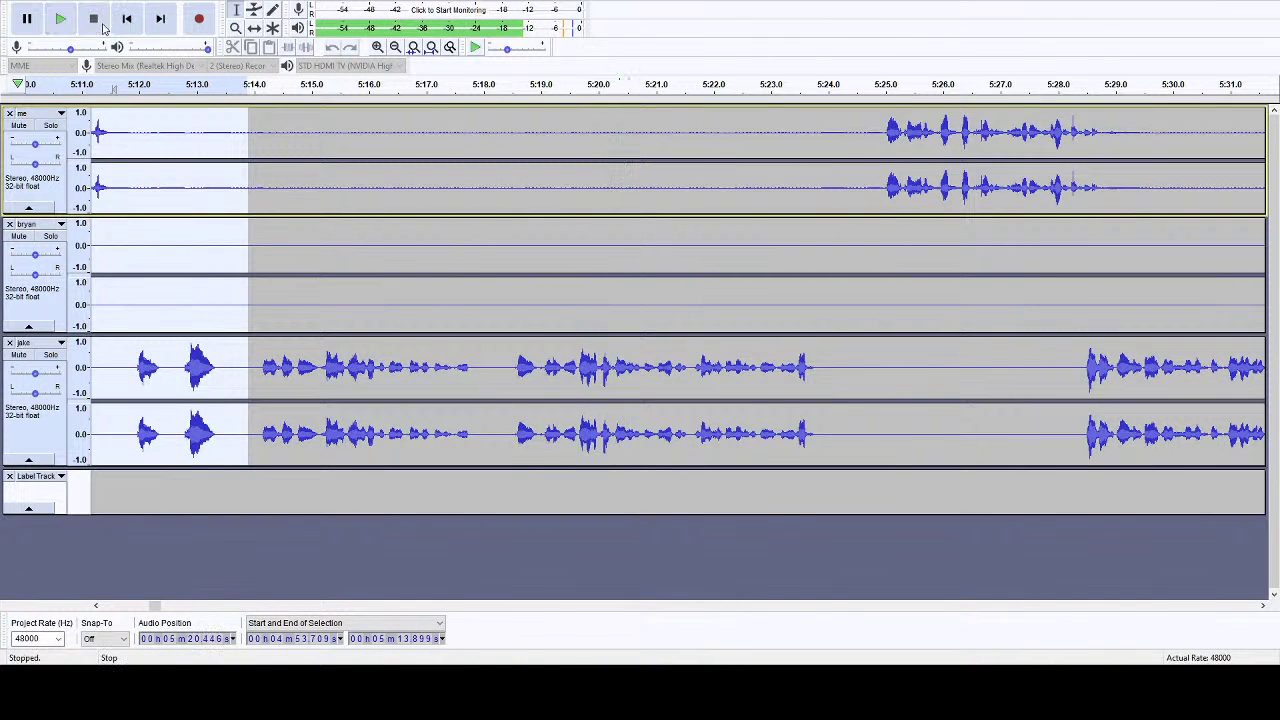
{"action": "key", "text": "Delete"}
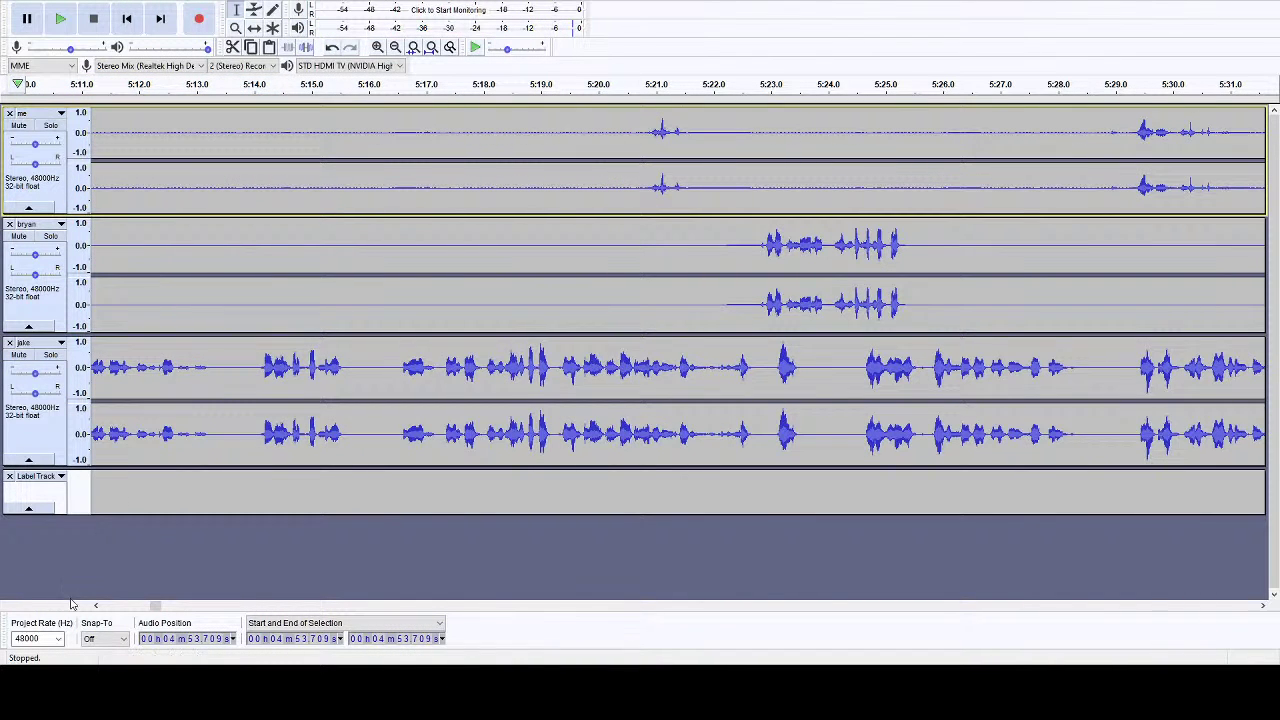
- Delete the pause of about 0.3 s starting at 4:57.749 from the three audio tracks
{"action": "left_click_drag", "start_coordinate": [93, 608], "coordinate": [95, 610]}
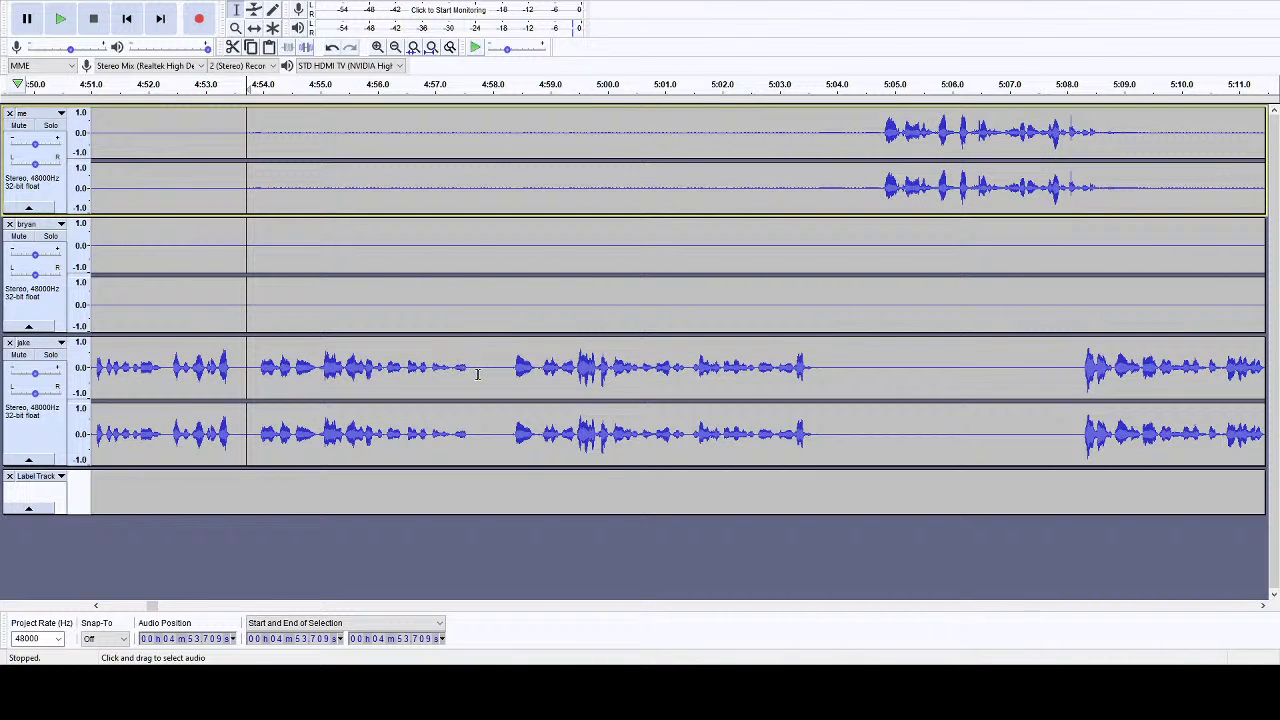
{"action": "left_click_drag", "start_coordinate": [478, 374], "coordinate": [498, 163]}
{"action": "key", "text": "Delete"}
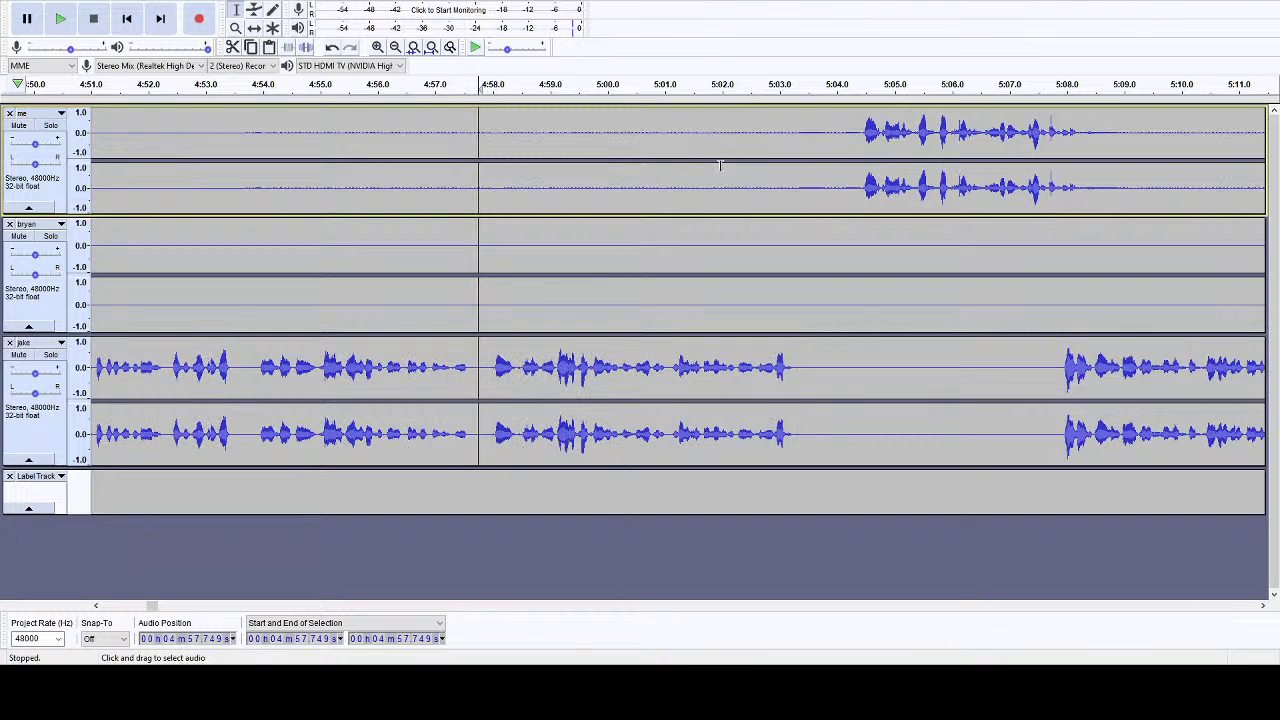
- Silence the "me" track at 4:51.318–5:04.356 and play back from about 4:57.6
{"action": "left_click_drag", "start_coordinate": [857, 133], "coordinate": [108, 150]}
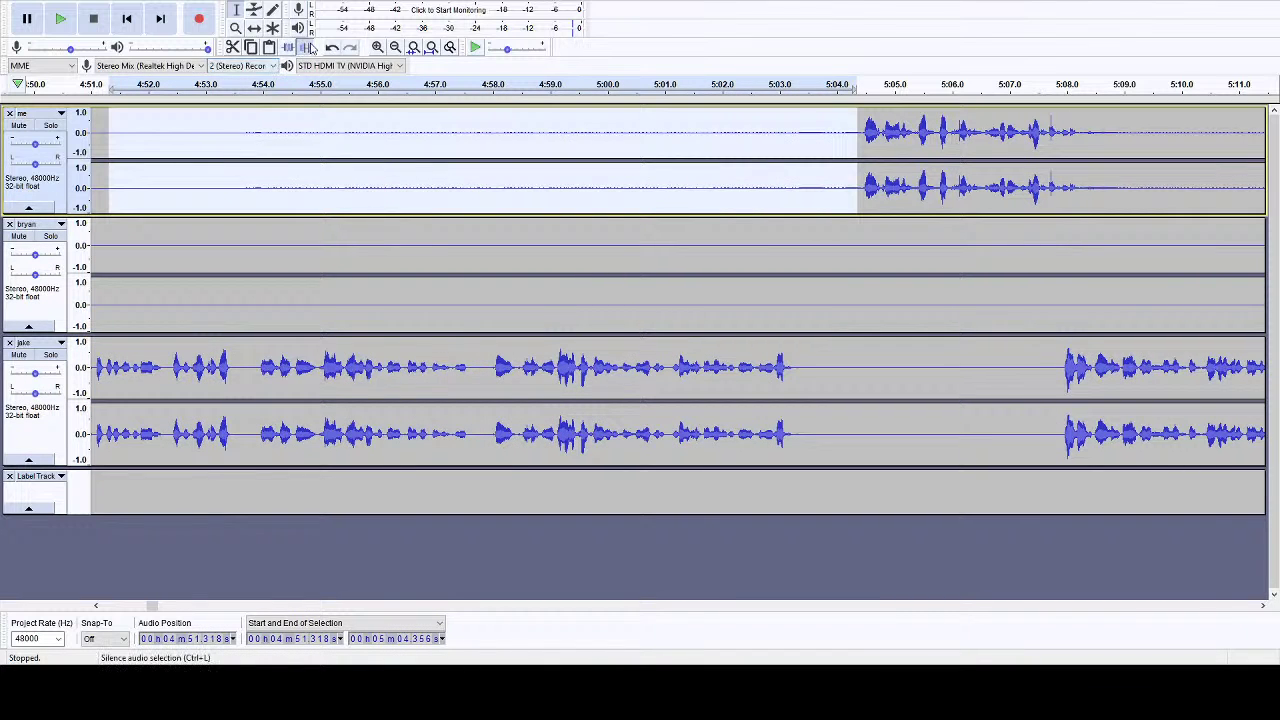
{"action": "left_click", "coordinate": [478, 100]}
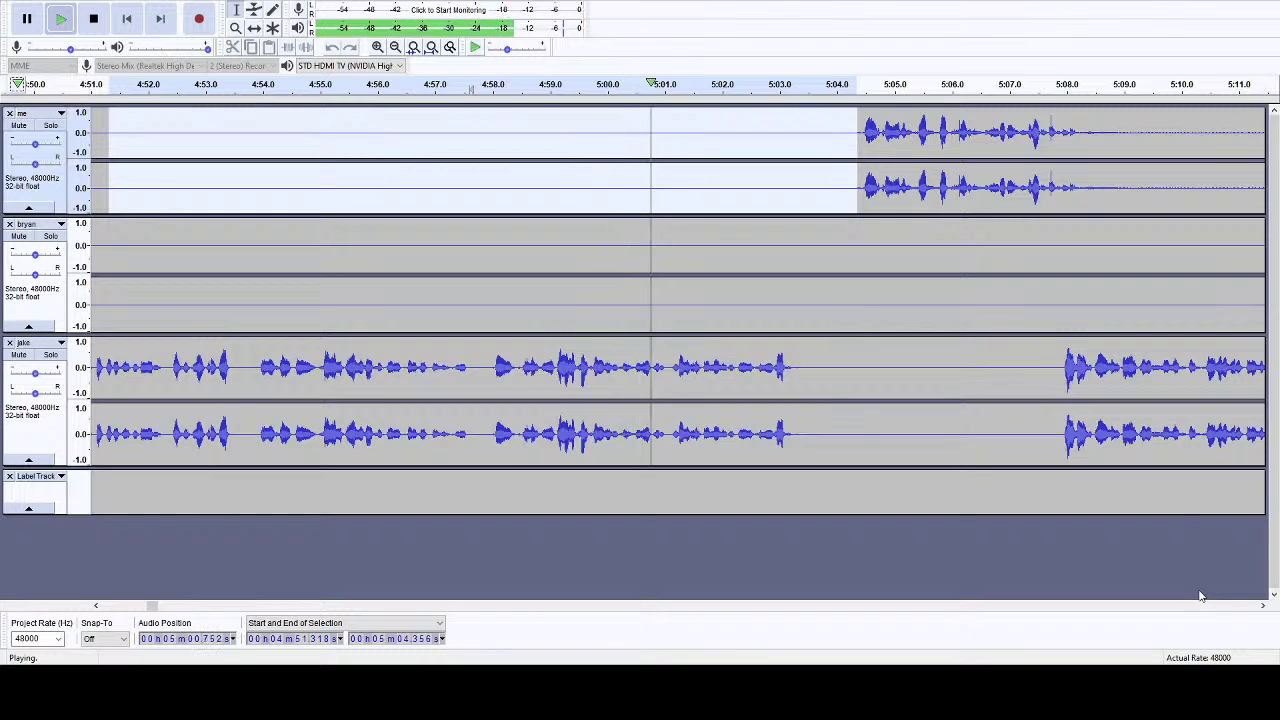
{"action": "left_click", "coordinate": [1263, 606]}
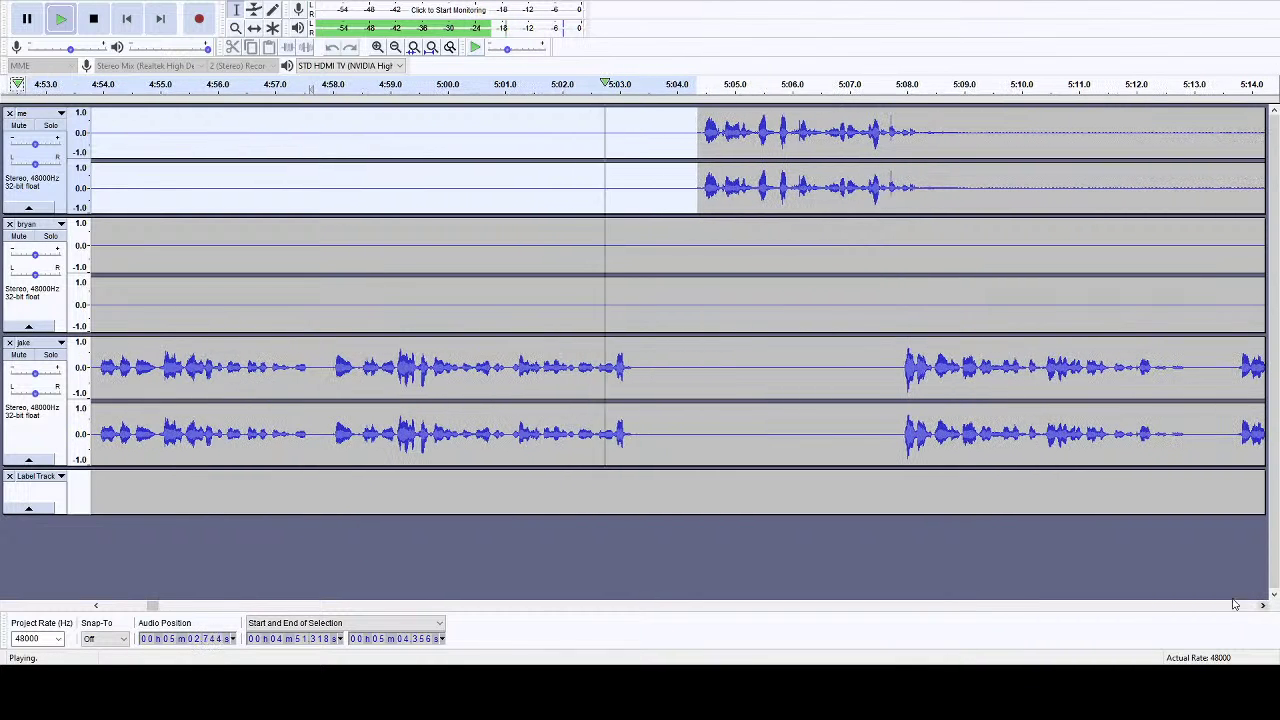
- Play back from about 4:57.2 and delete the section at 4:57.808–4:58.434 from the three audio tracks
{"action": "left_click", "coordinate": [286, 86]}
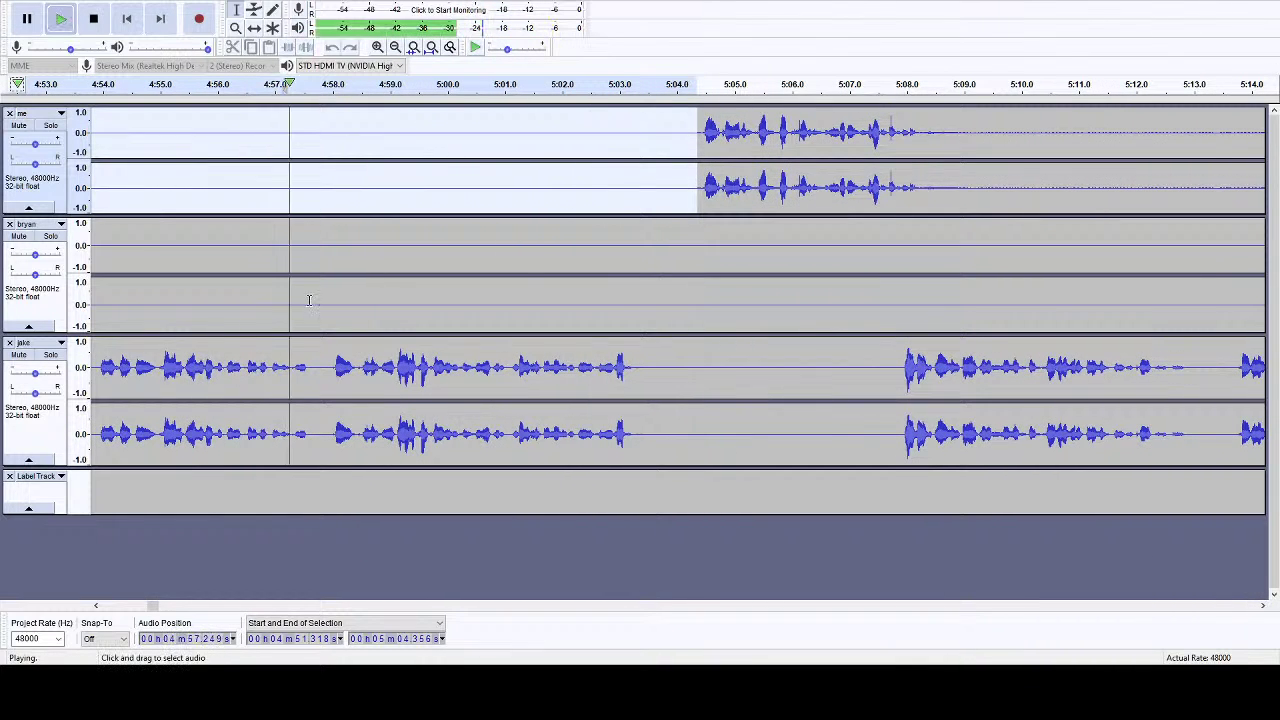
{"action": "left_click_drag", "start_coordinate": [356, 398], "coordinate": [322, 165]}
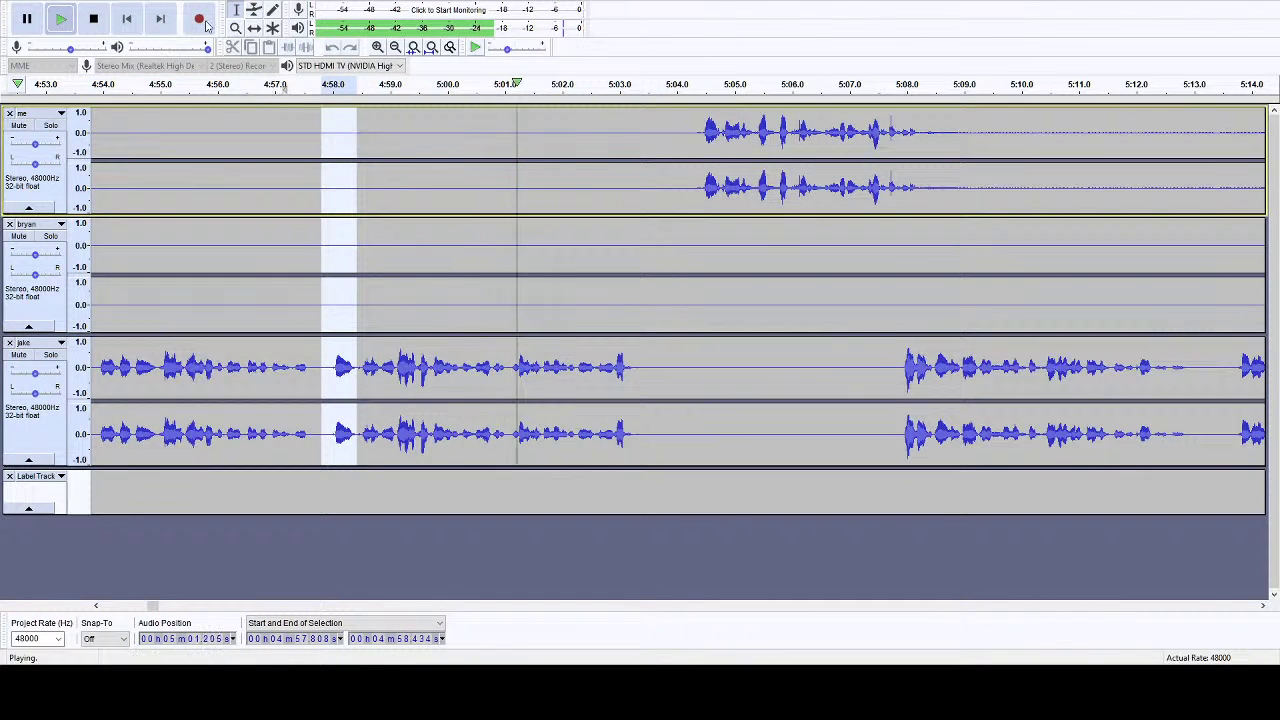
{"action": "left_click", "coordinate": [93, 19]}
{"action": "key", "text": "Delete"}
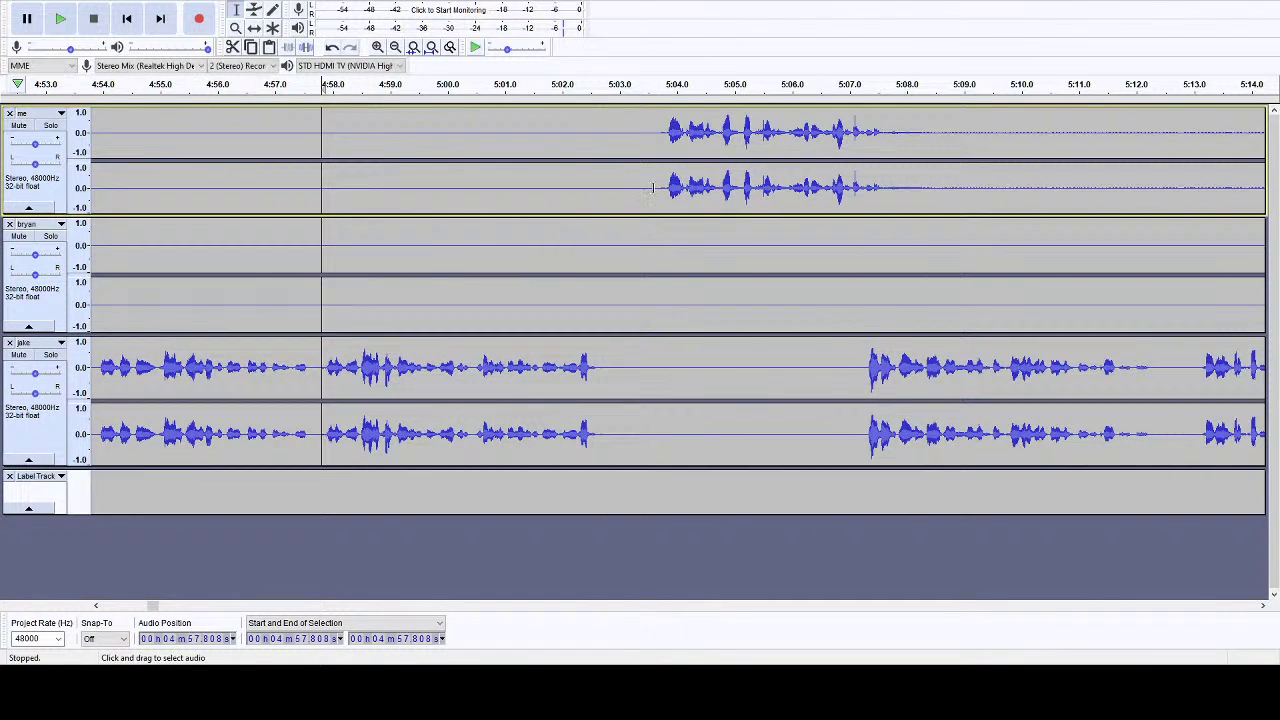
- Delete the pause of about 0.7 s starting at 5:02.869 from the three audio tracks and play back from about 5:01.4
{"action": "left_click_drag", "start_coordinate": [652, 188], "coordinate": [612, 488]}
{"action": "key", "text": "Delete"}
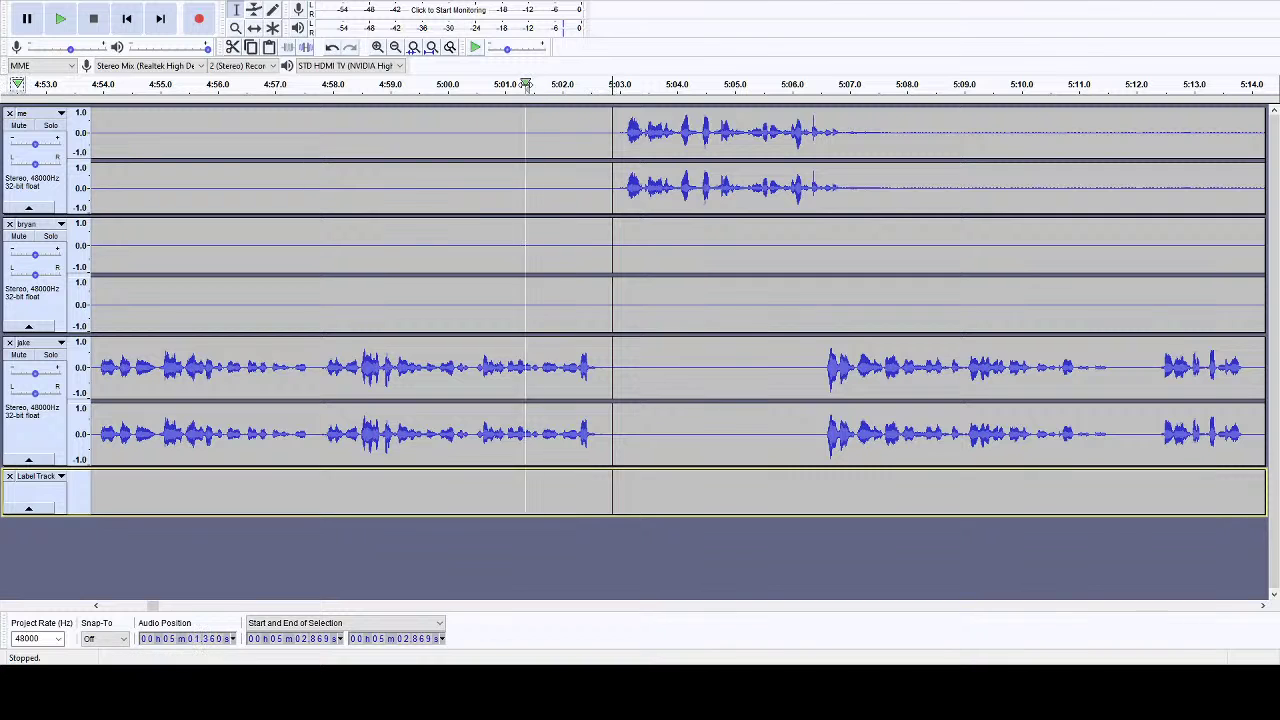
{"action": "left_click", "coordinate": [526, 84]}
- Silence the "me" track at 5:07.583–5:19.054
{"action": "left_click", "coordinate": [1263, 607]}
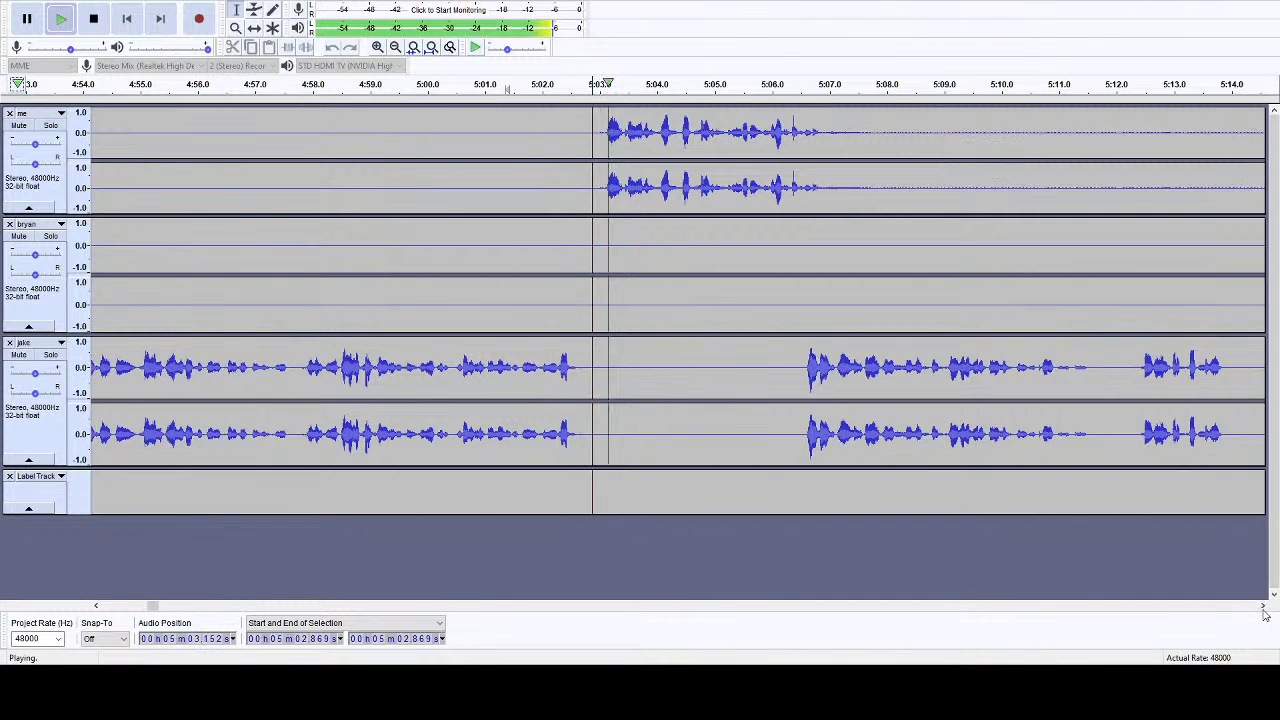
{"action": "left_click_drag", "start_coordinate": [1263, 608], "coordinate": [1265, 607]}
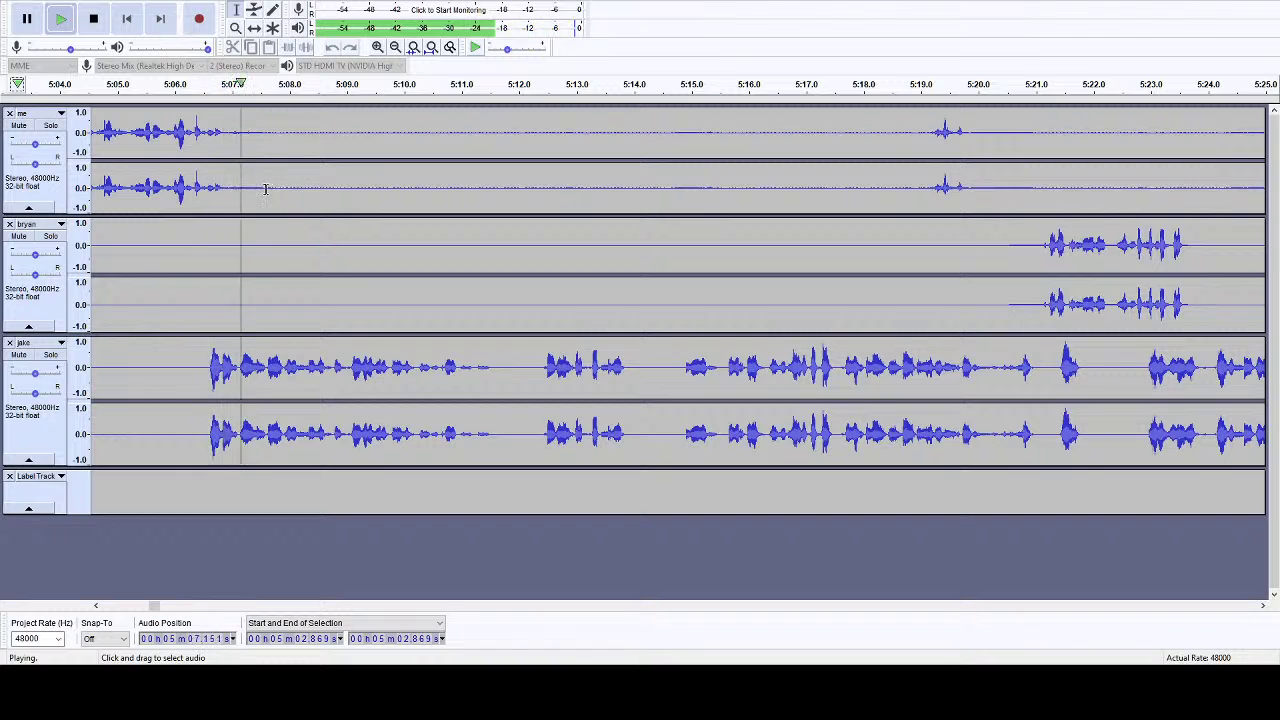
{"action": "left_click_drag", "start_coordinate": [265, 189], "coordinate": [923, 171]}
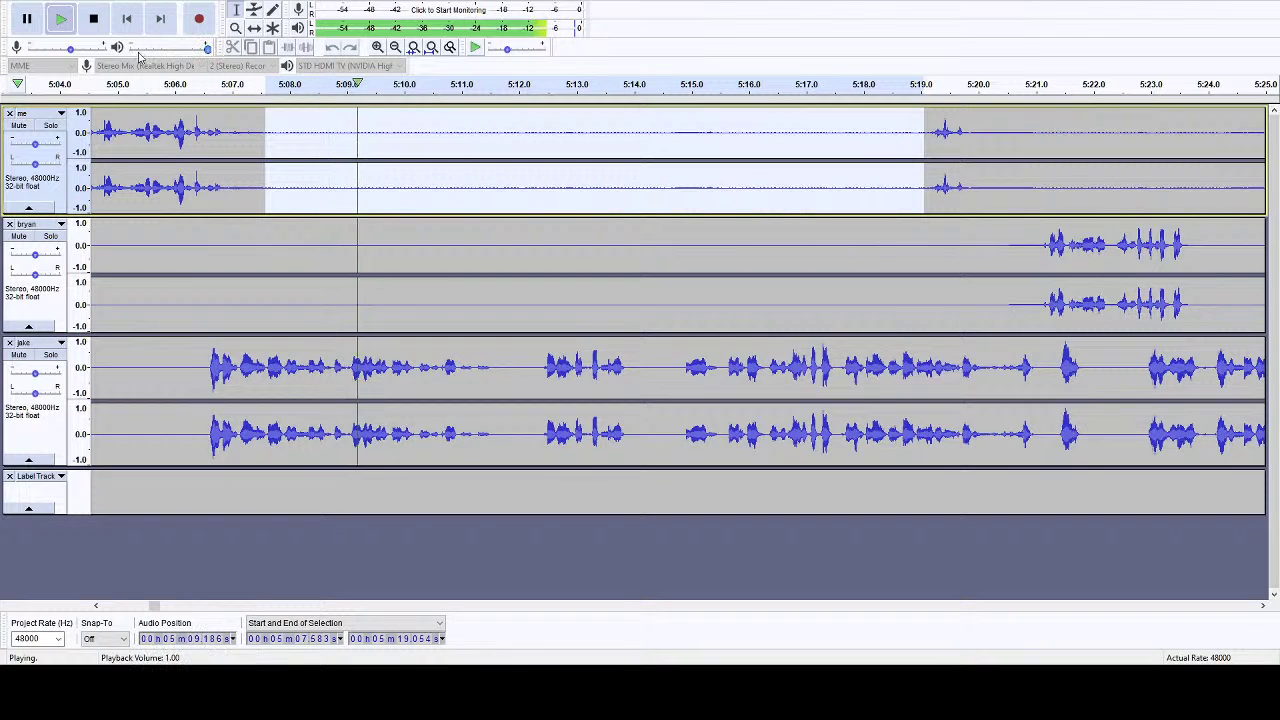
{"action": "left_click", "coordinate": [93, 18]}
- Delete pauses of about 0.8 s starting at about 5:11.6 and 5:13.377 from the three audio tracks, and play back from about 5:11.6
{"action": "left_click_drag", "start_coordinate": [499, 307], "coordinate": [543, 174]}
{"action": "key", "text": "Delete"}
{"action": "left_click_drag", "start_coordinate": [598, 365], "coordinate": [643, 151]}
{"action": "key", "text": "Delete"}
{"action": "left_click", "coordinate": [499, 85]}
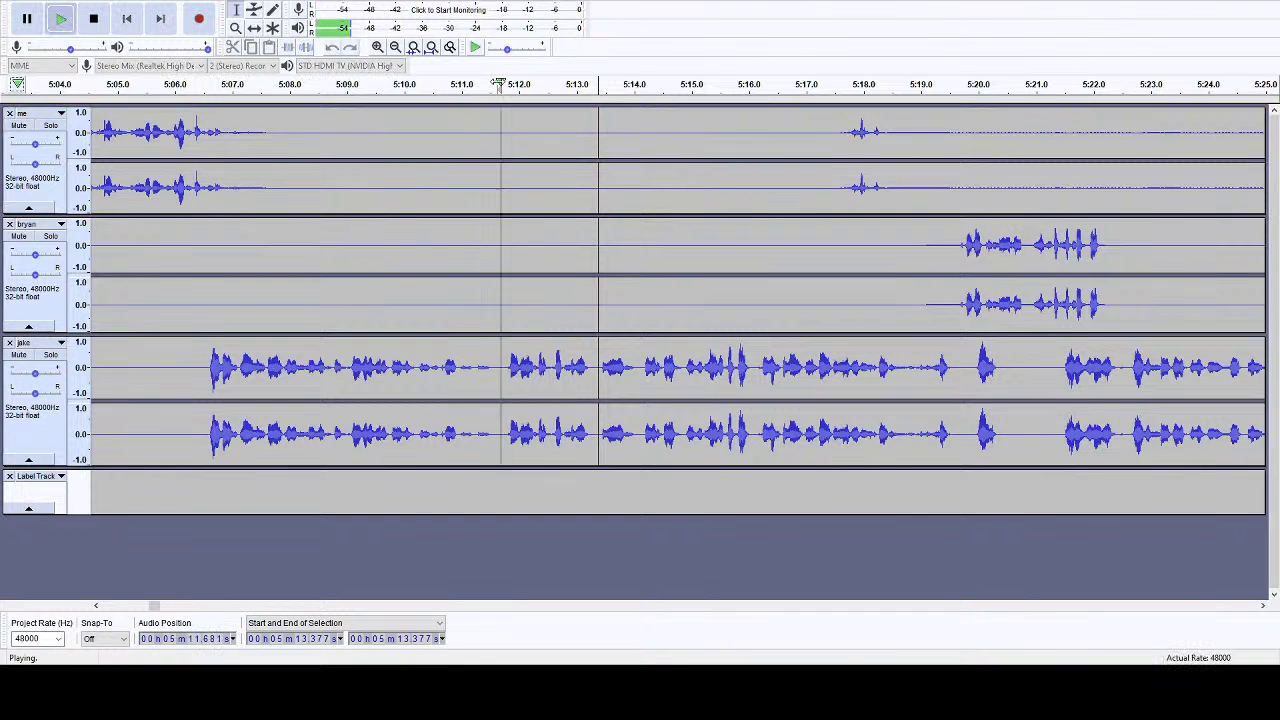
- Silence the "me" track at 5:18.671–5:26.066
{"action": "left_click", "coordinate": [1263, 606]}
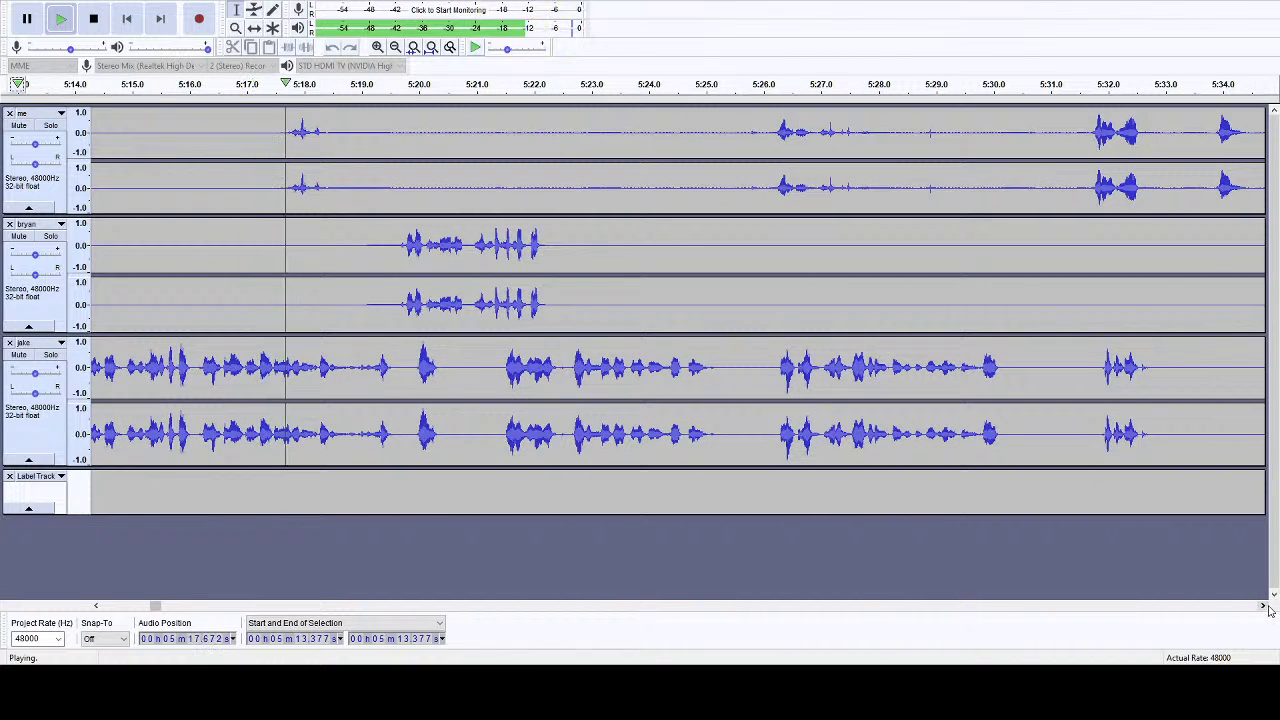
{"action": "left_click", "coordinate": [1268, 606]}
{"action": "left_click", "coordinate": [1268, 606]}
{"action": "left_click", "coordinate": [1268, 606]}
{"action": "left_click_drag", "start_coordinate": [283, 184], "coordinate": [706, 180]}
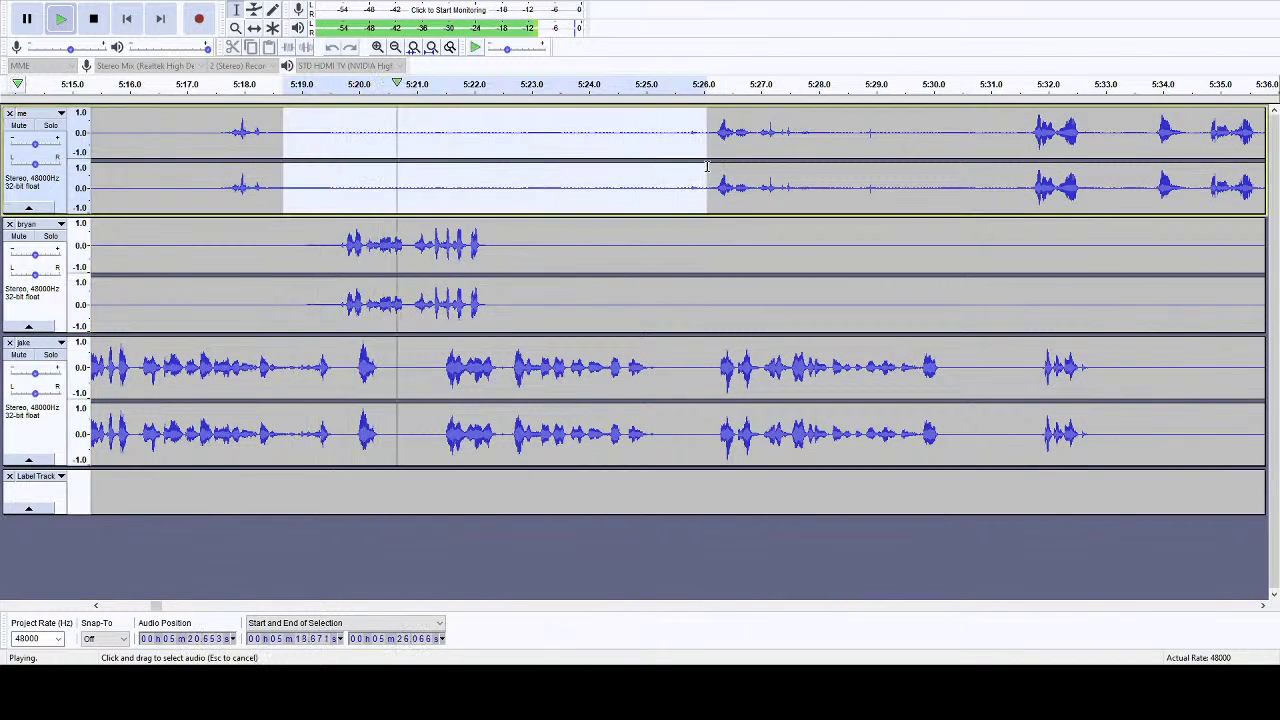
{"action": "left_click", "coordinate": [94, 19]}
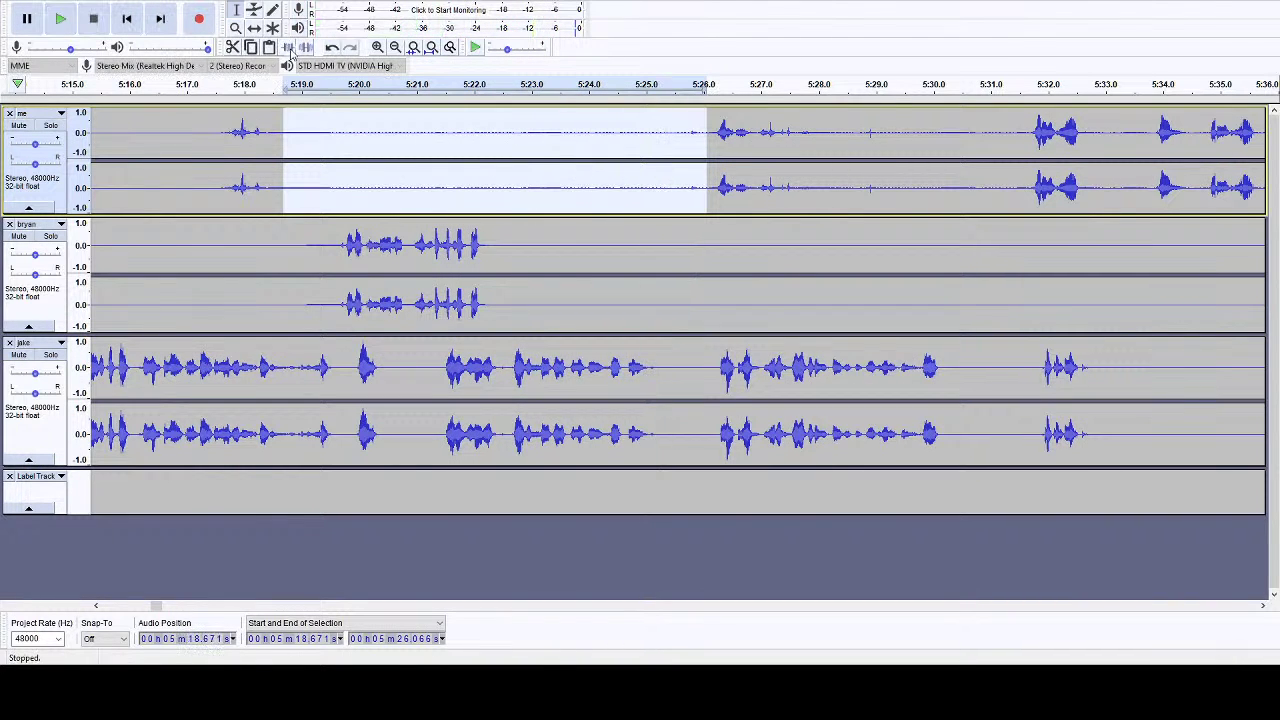
- Delete the pause of about 0.6 s starting at 5:25.346 from the three audio tracks and play back the cut
{"action": "left_click_drag", "start_coordinate": [666, 200], "coordinate": [700, 476]}
{"action": "key", "text": "Delete"}
{"action": "key", "text": "space"}
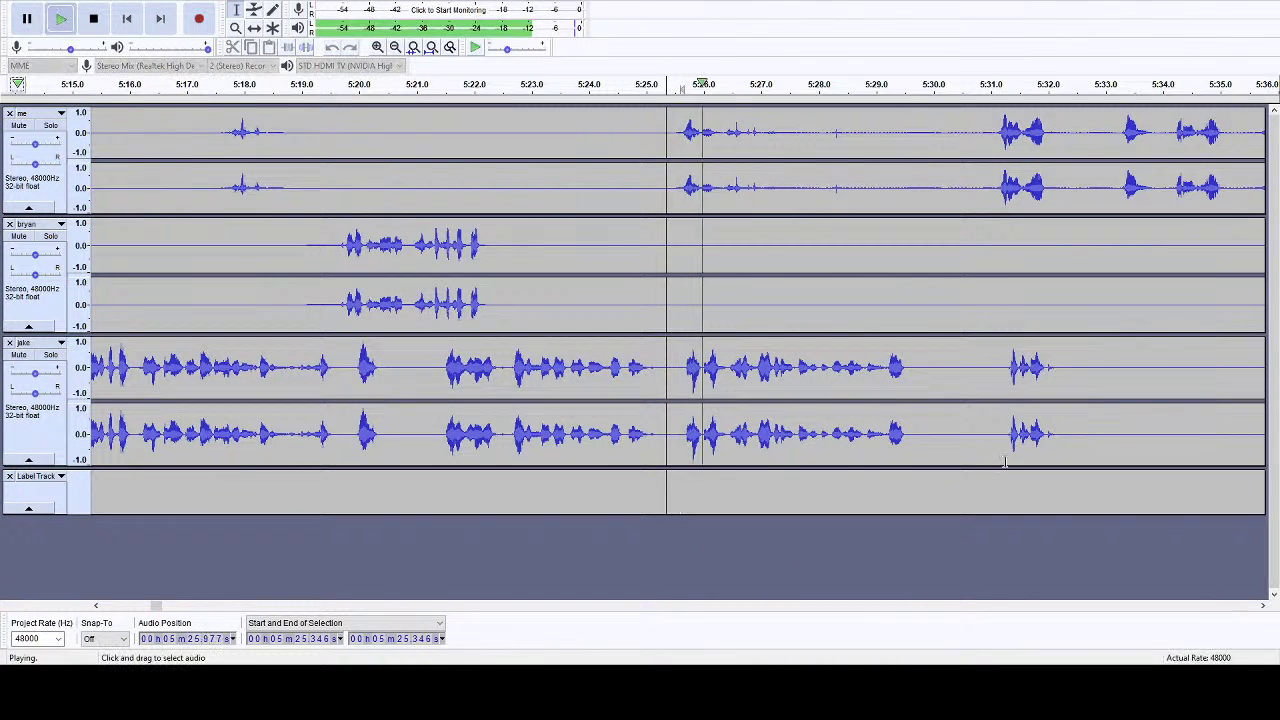
- Silence the "me" track at 5:27.436–5:31.059
{"action": "left_click", "coordinate": [1263, 607]}
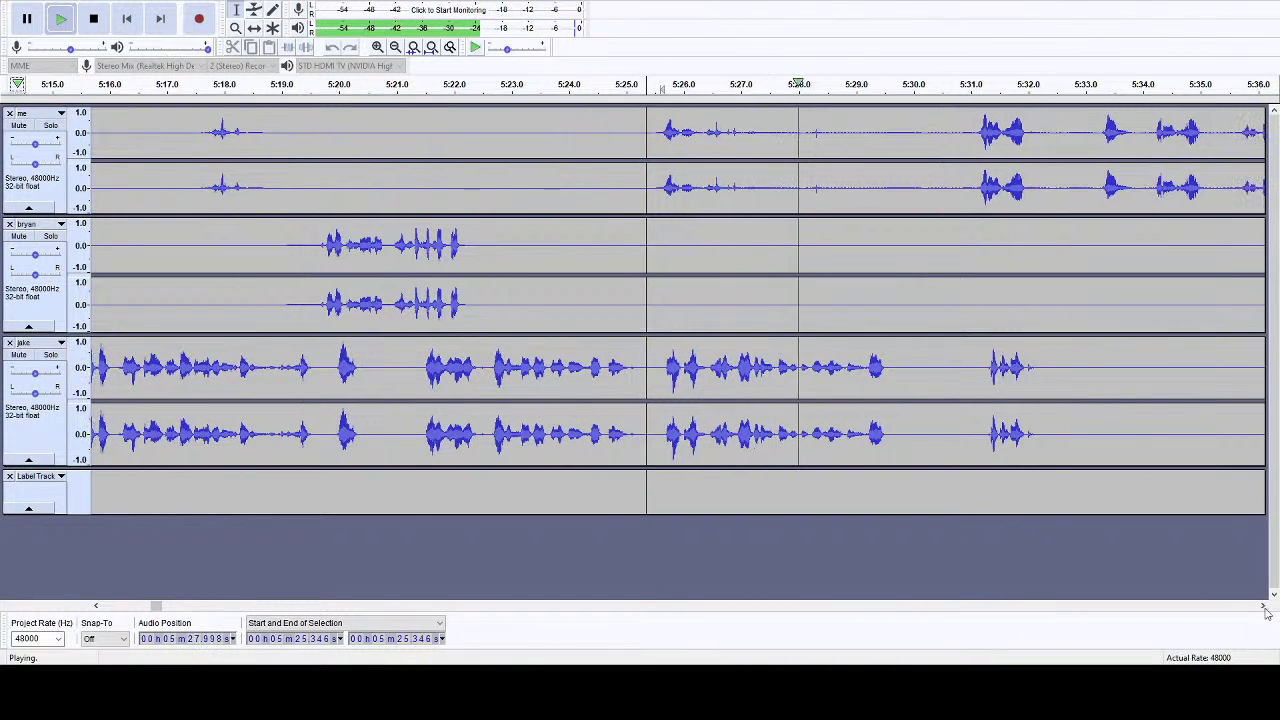
{"action": "left_click_drag", "start_coordinate": [1264, 607], "coordinate": [1264, 607]}
{"action": "left_click_drag", "start_coordinate": [229, 194], "coordinate": [436, 177]}
{"action": "left_click", "coordinate": [94, 18]}
{"action": "left_click", "coordinate": [288, 47]}
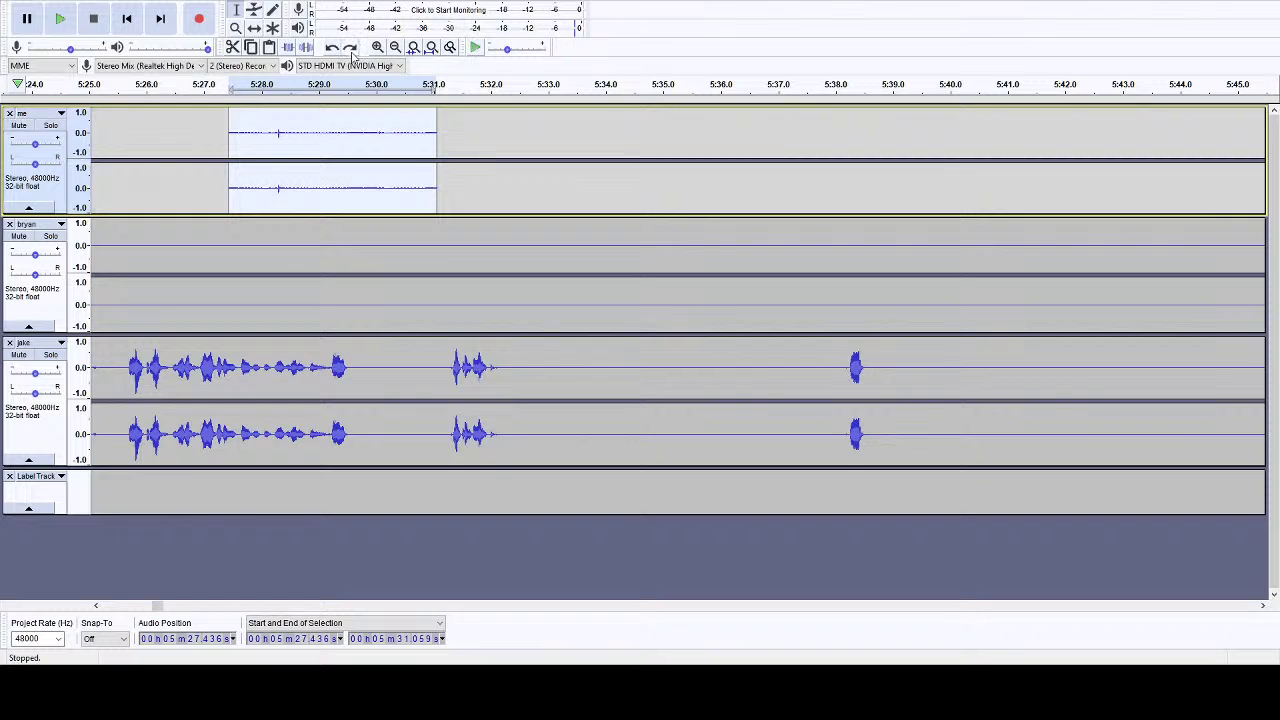
{"action": "key", "text": "ctrl+z"}
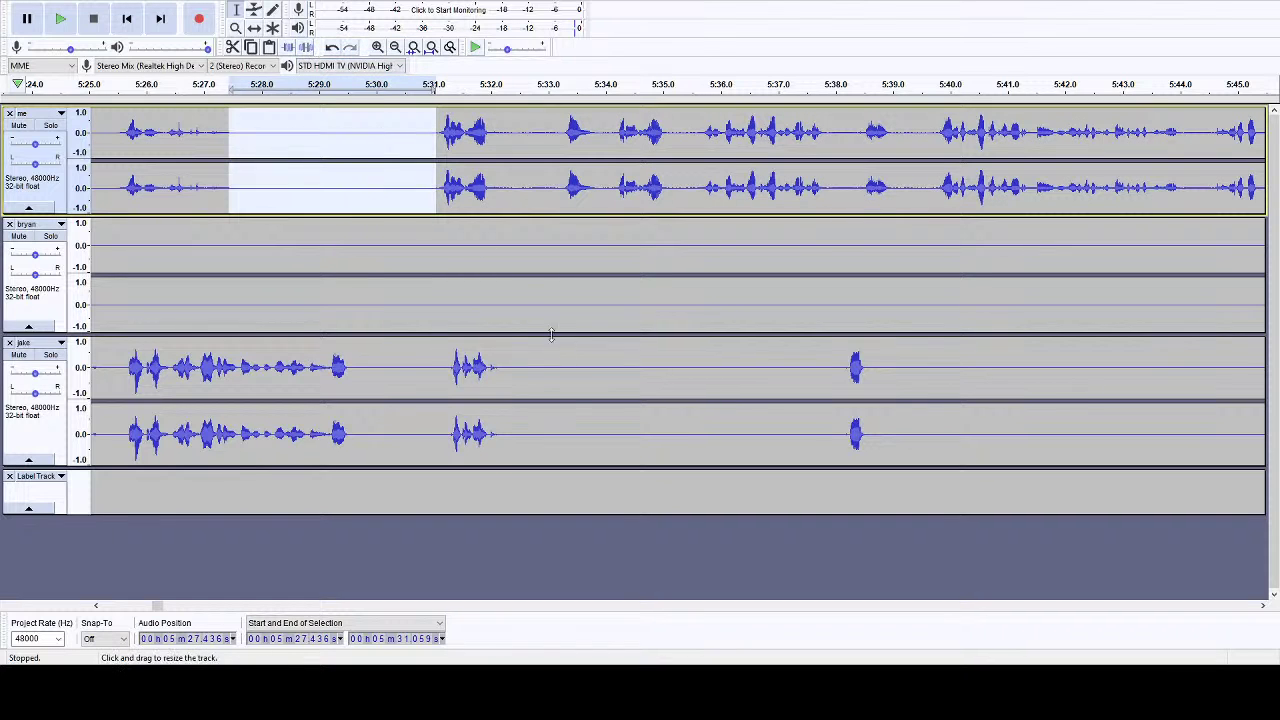
- Silence the "jake" track at 5:30.989–5:33.613, play back from about 5:33, and delete 5:30.861–5:33.926 from the three audio tracks
{"action": "left_click_drag", "start_coordinate": [583, 365], "coordinate": [426, 363]}
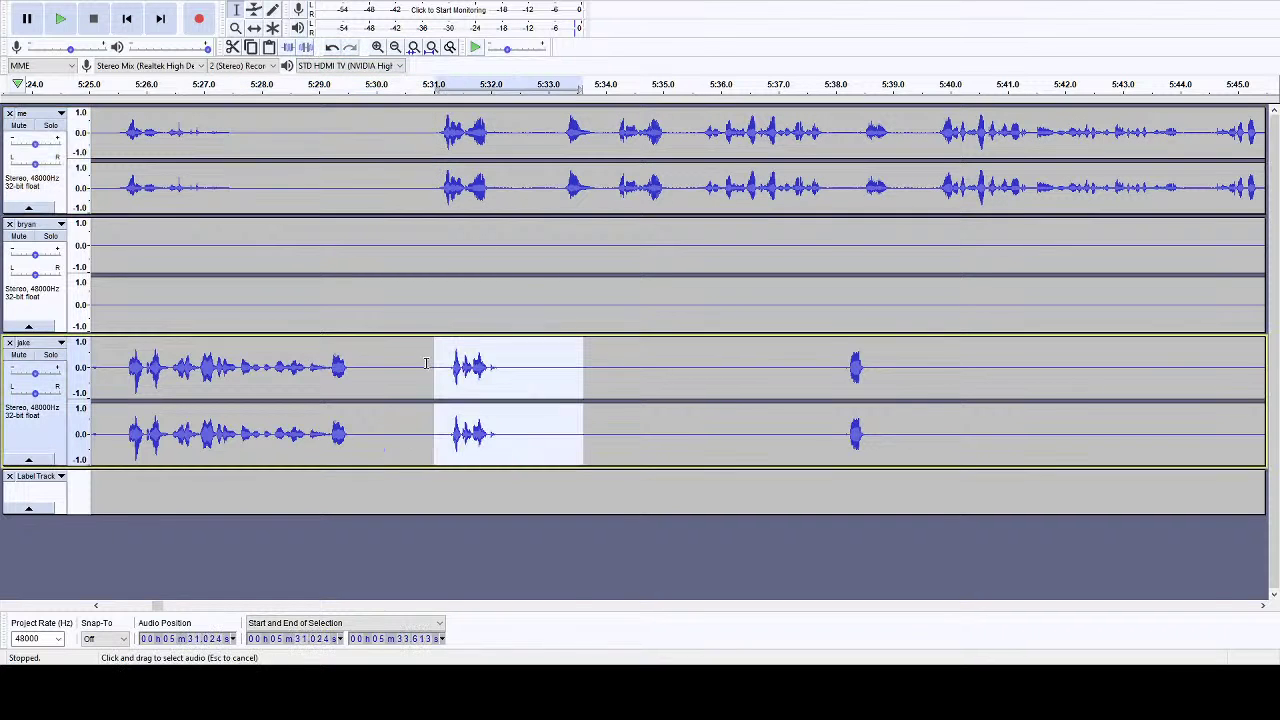
{"action": "left_click", "coordinate": [549, 84]}
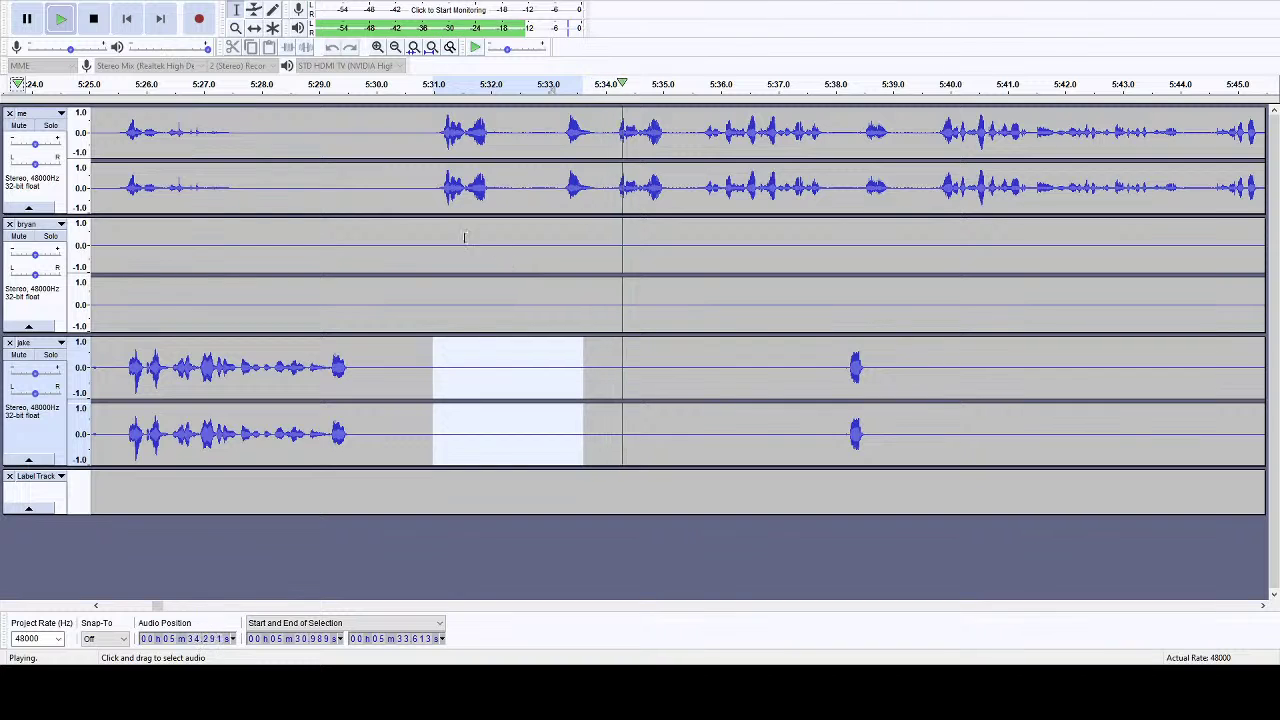
{"action": "left_click", "coordinate": [93, 18]}
{"action": "left_click_drag", "start_coordinate": [602, 160], "coordinate": [426, 472]}
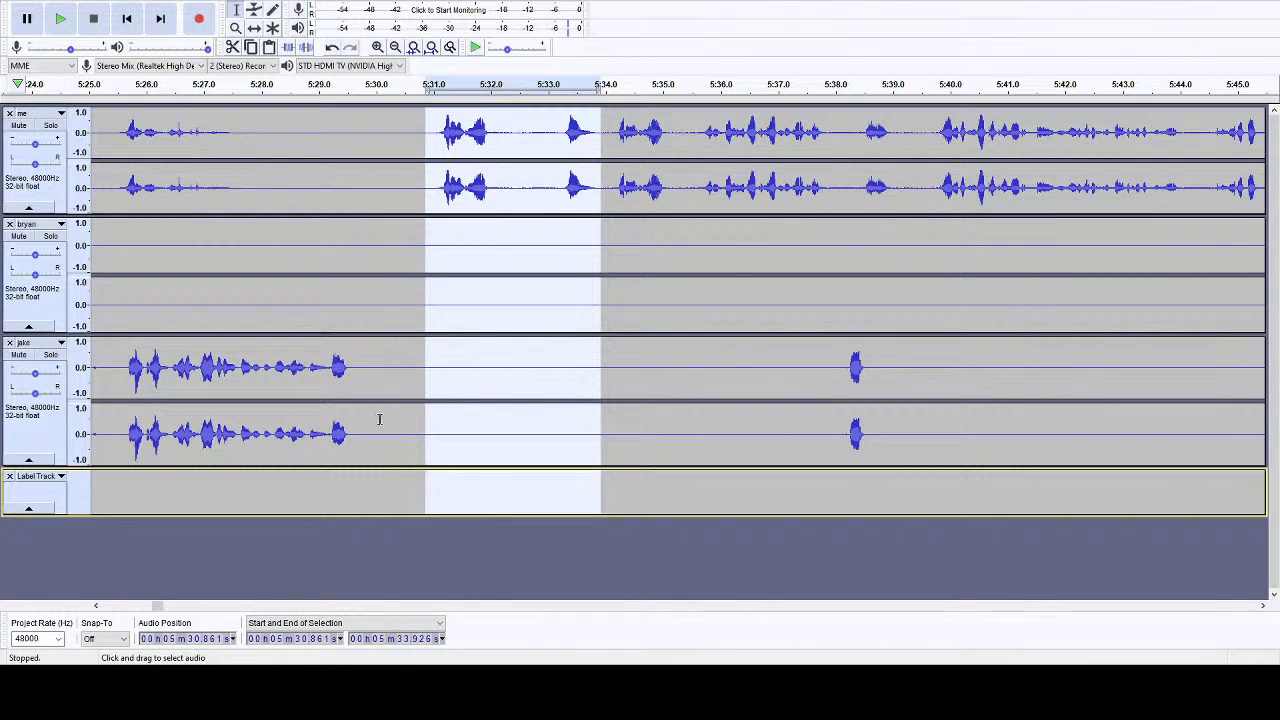
{"action": "key", "text": "Delete"}
- Add a label at 5:29.839 on the label track
{"action": "left_click", "coordinate": [361, 198]}
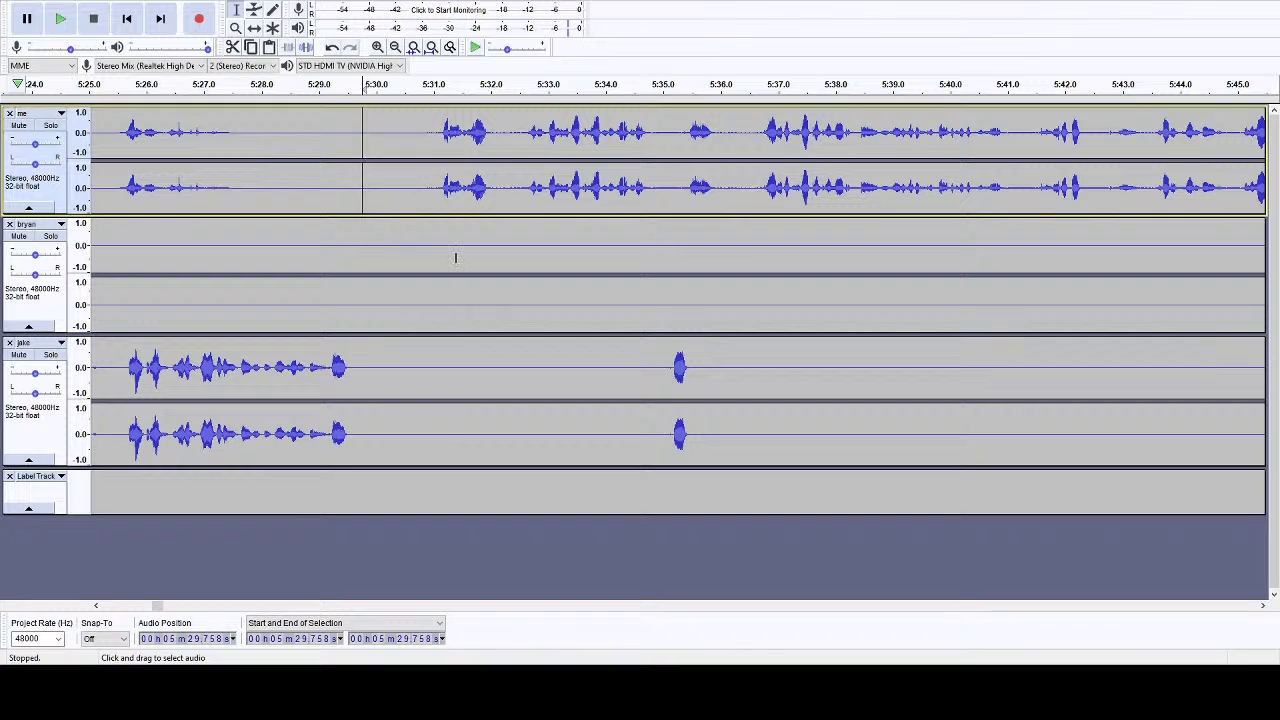
{"action": "key", "text": "ctrl+c"}
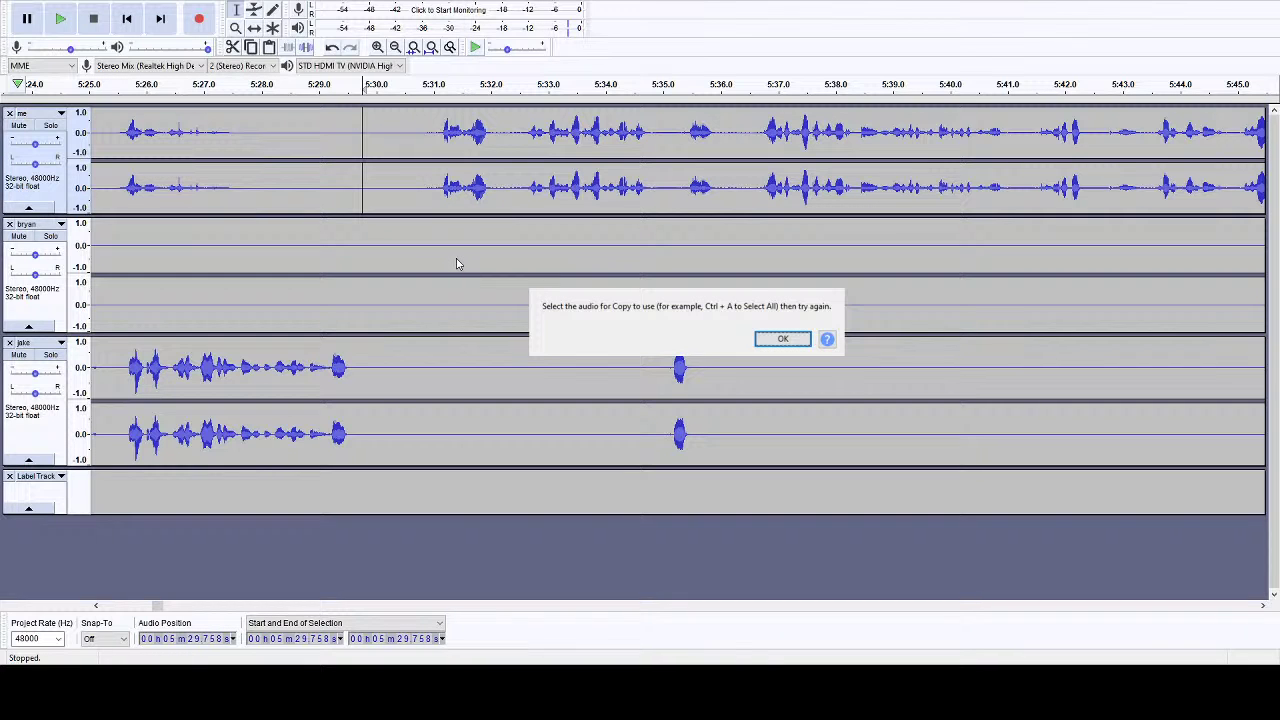
{"action": "left_click", "coordinate": [783, 339]}
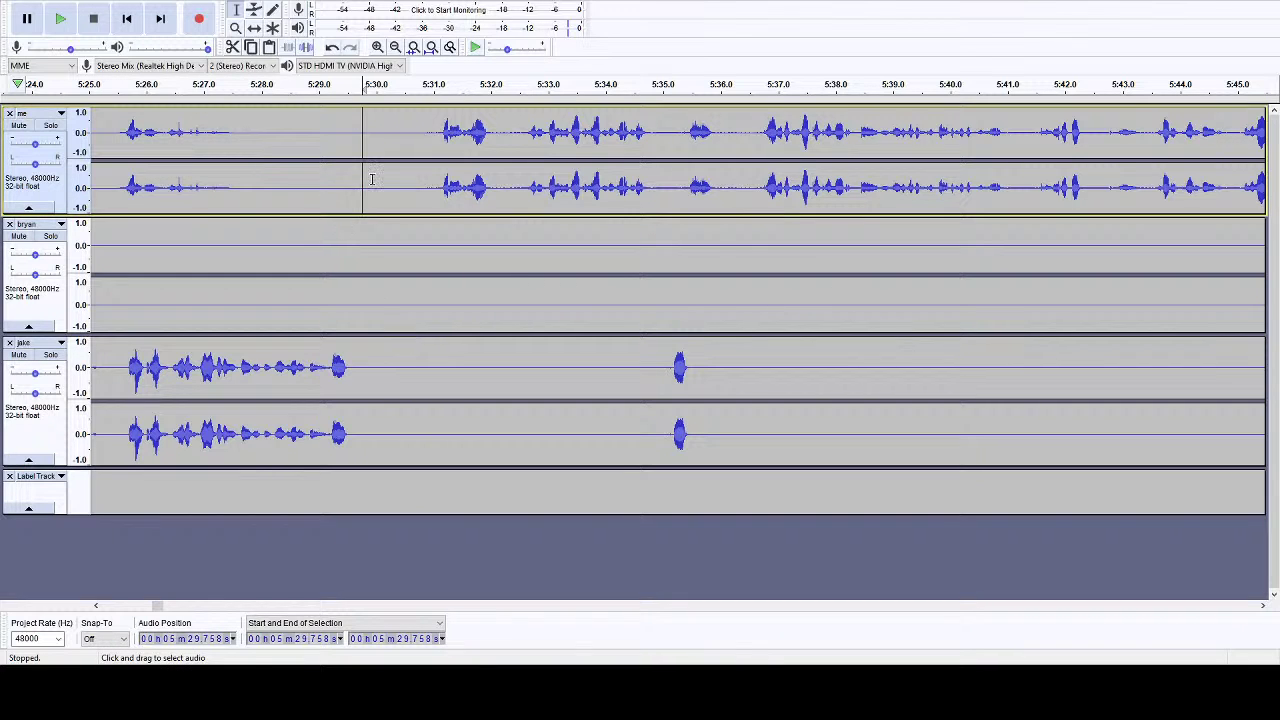
{"action": "left_click", "coordinate": [368, 484]}
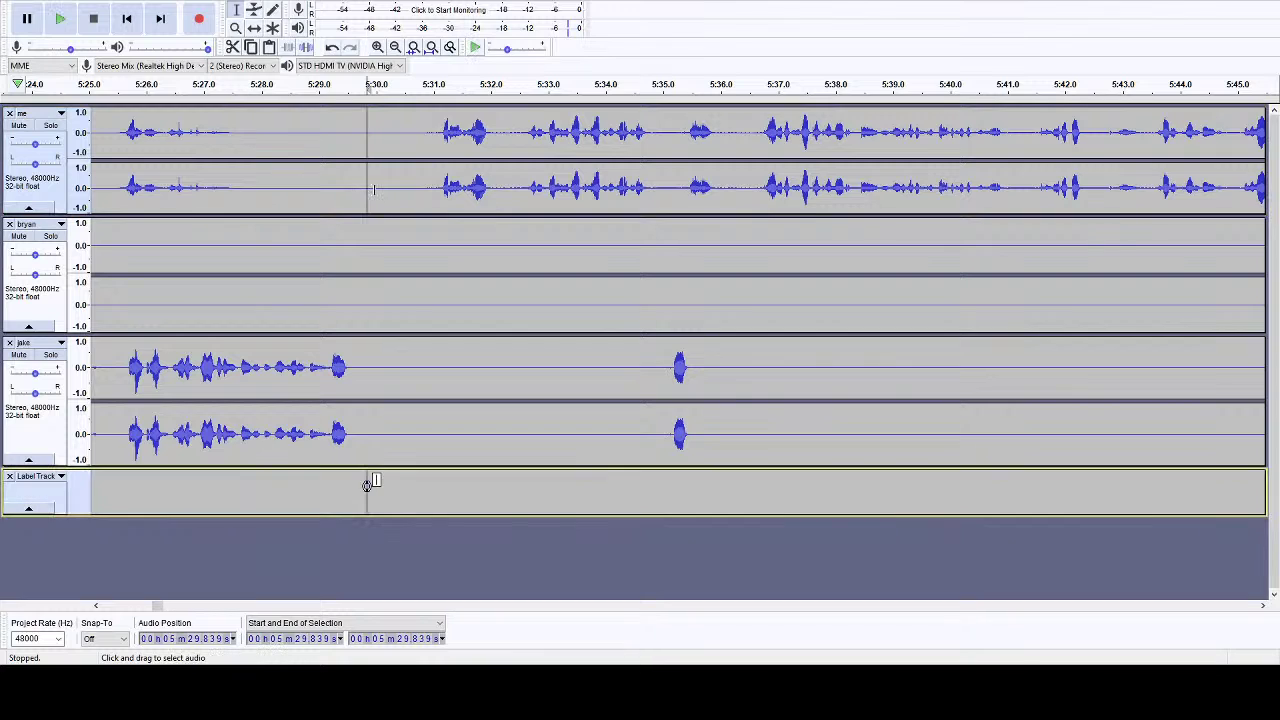
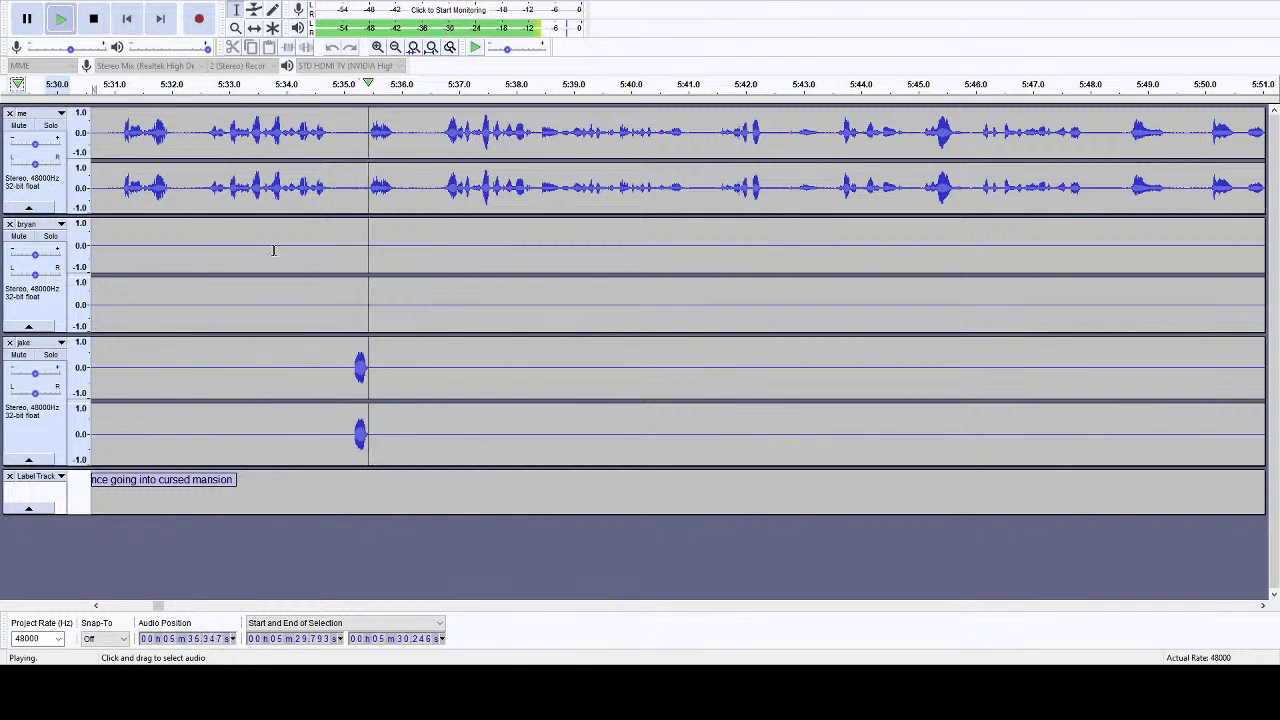
- Delete the pause at 5:32.092–5:32.521 from the three audio tracks
{"action": "left_click_drag", "start_coordinate": [178, 188], "coordinate": [201, 490]}
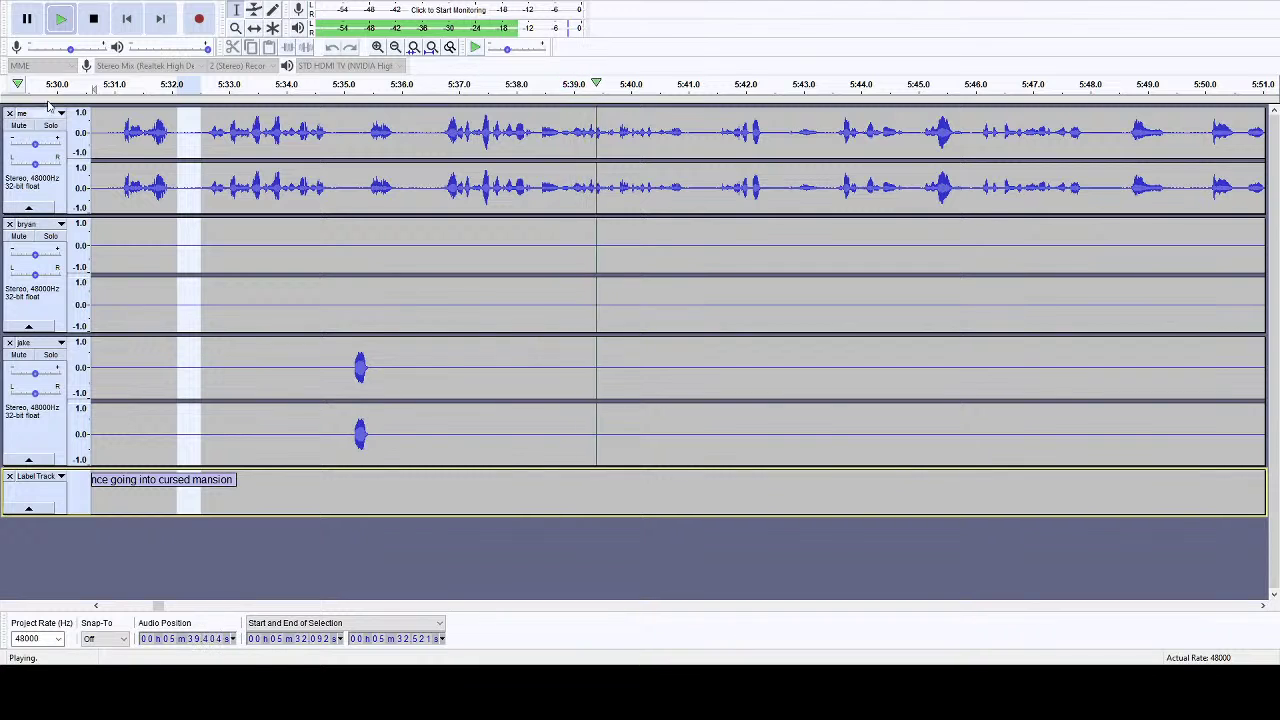
{"action": "left_click", "coordinate": [93, 18]}
{"action": "key", "text": "Delete"}
- Silence the "me" track at 5:34.460–5:36.167
{"action": "left_click", "coordinate": [410, 188]}
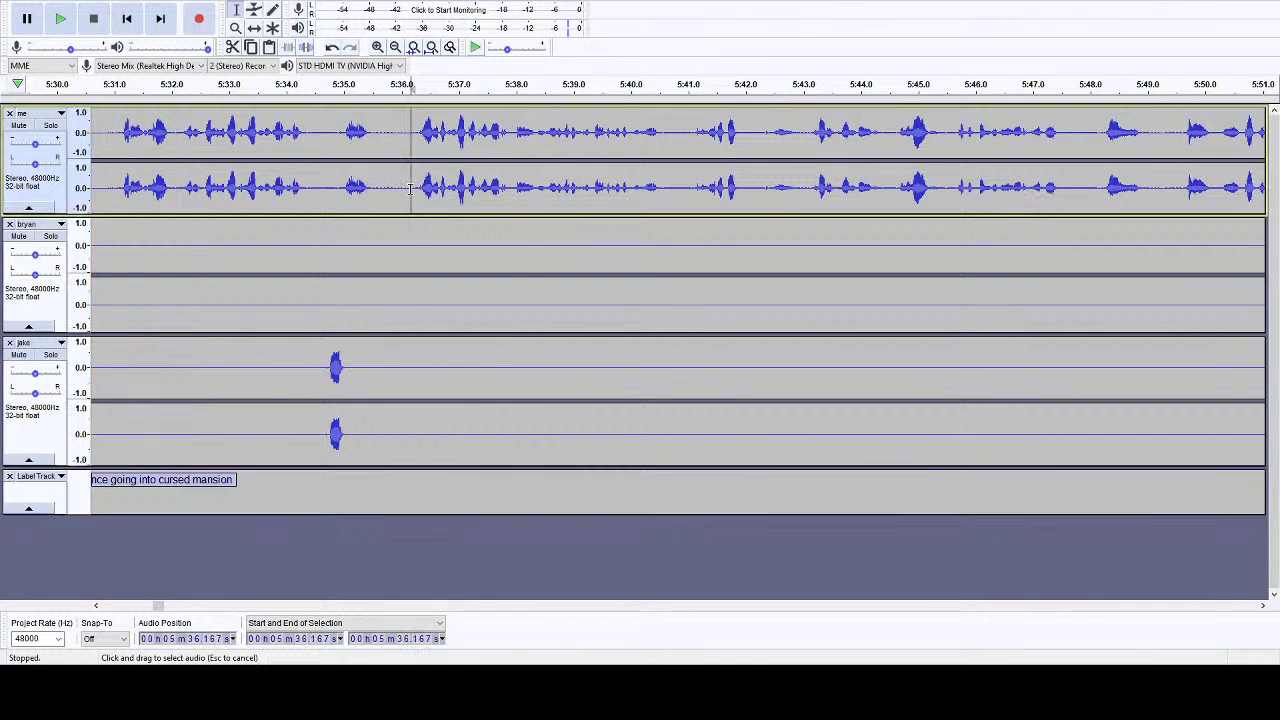
{"action": "left_click_drag", "start_coordinate": [410, 188], "coordinate": [329, 190]}
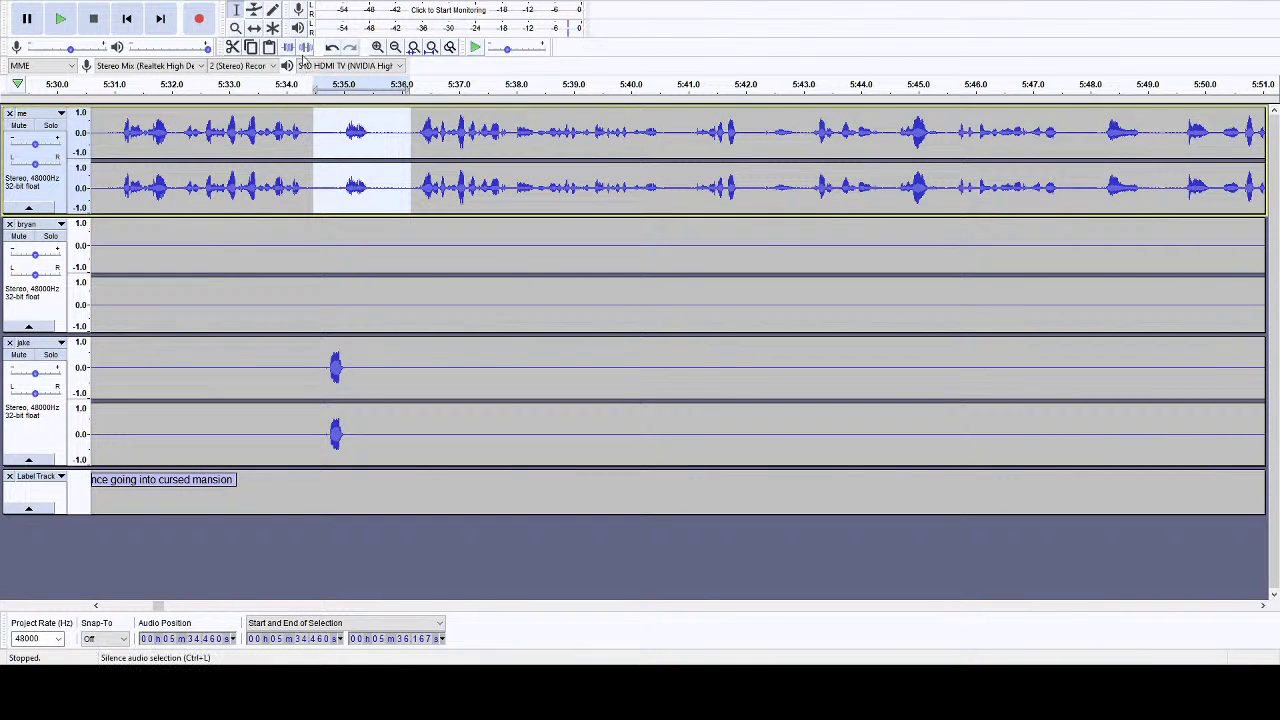
- Delete the section of about 0.9 s starting at 5:35.180 from the three audio tracks and play back the cut
{"action": "left_click_drag", "start_coordinate": [407, 190], "coordinate": [354, 500]}
{"action": "key", "text": "Delete"}
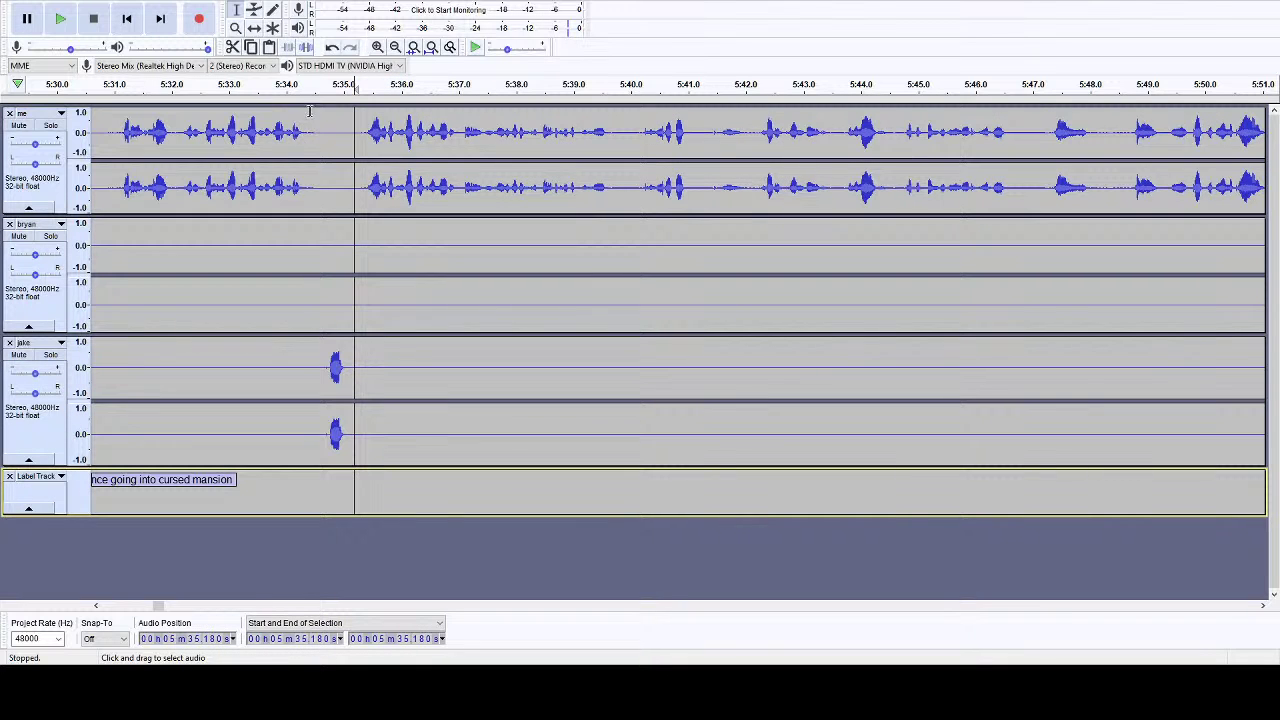
{"action": "key", "text": "space"}
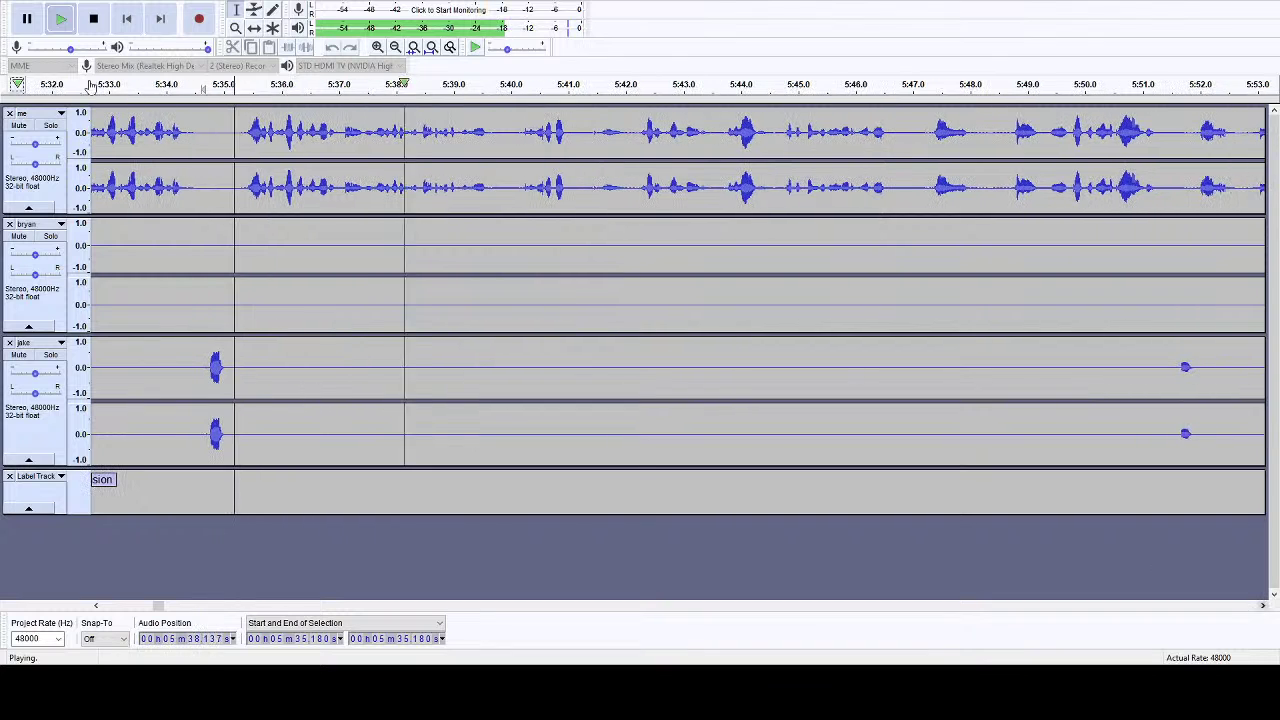
{"action": "left_click", "coordinate": [88, 20]}
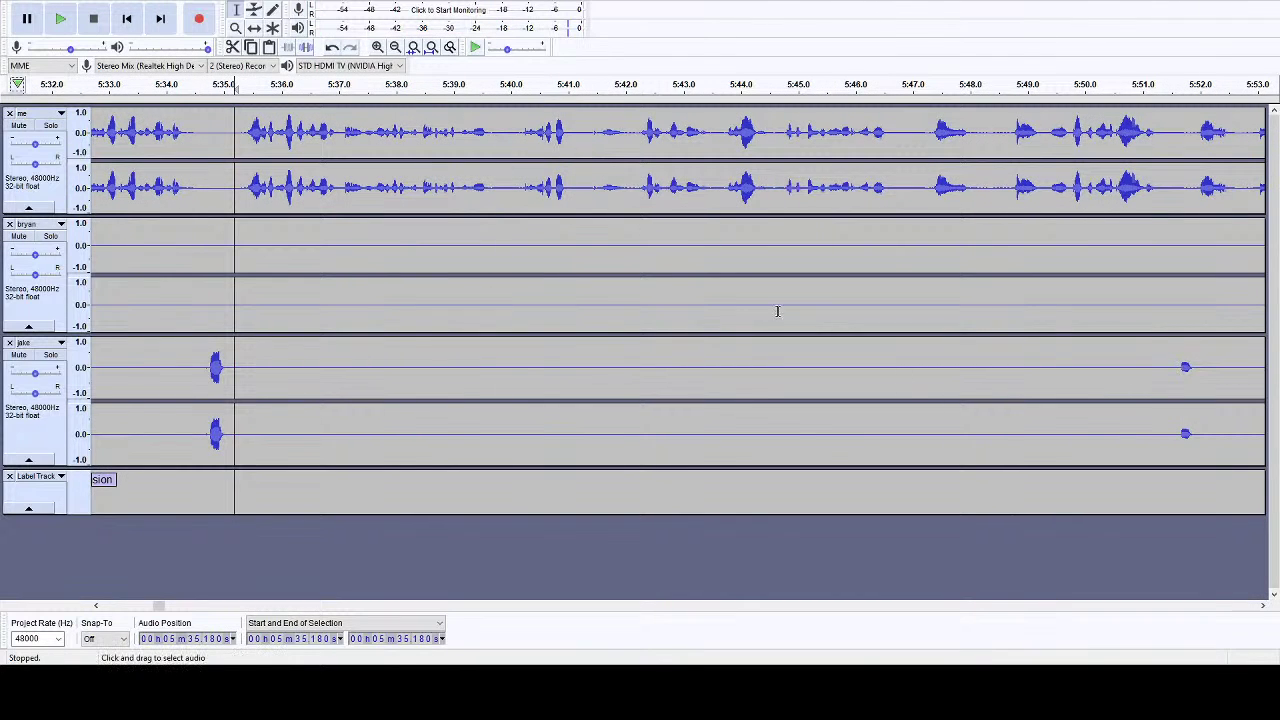
- Delete the pause at 5:39.708–5:40.138 from the three audio tracks
{"action": "scroll", "coordinate": [1266, 606], "scroll_direction": "right", "scroll_amount": 5}
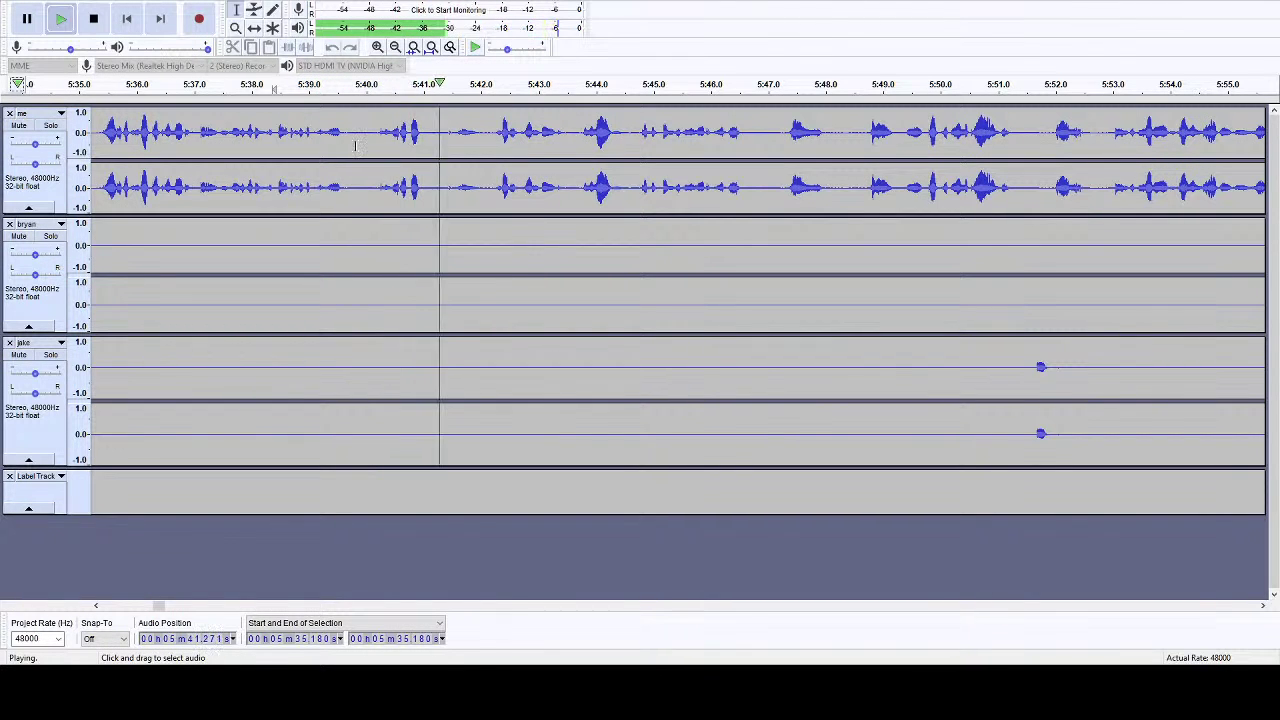
{"action": "left_click_drag", "start_coordinate": [349, 190], "coordinate": [373, 497]}
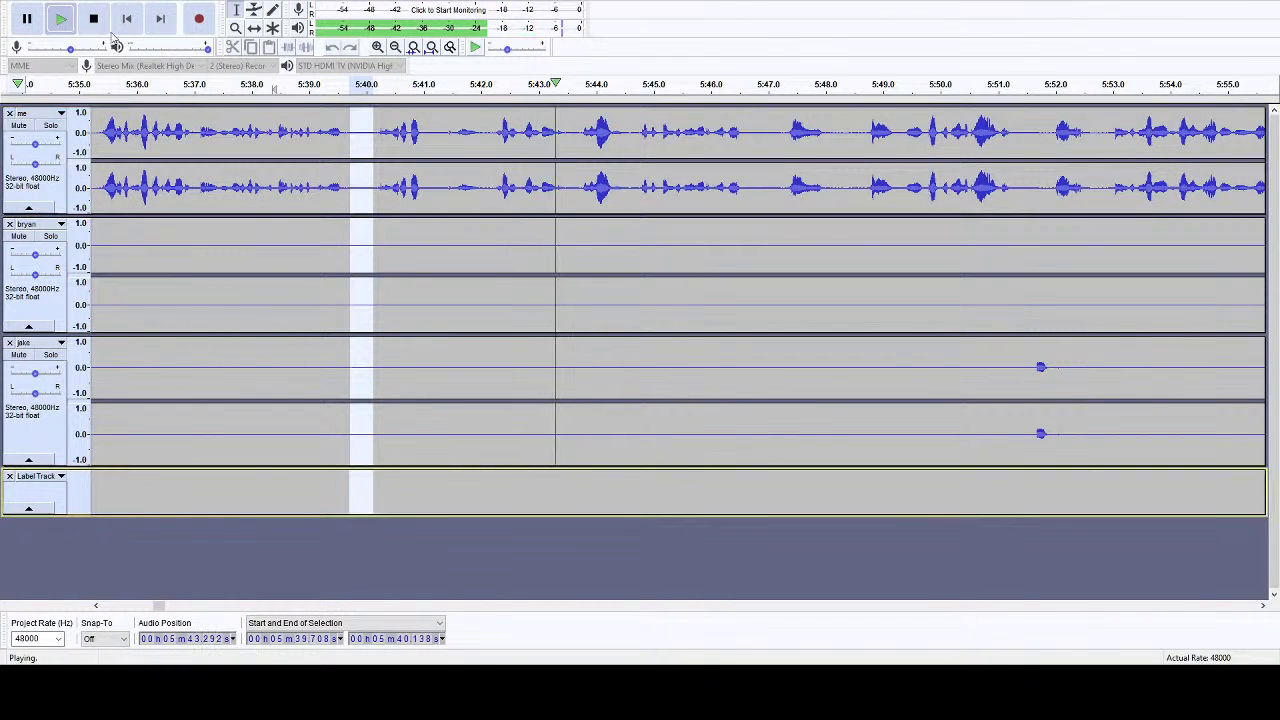
{"action": "key", "text": "space"}
{"action": "key", "text": "Delete"}
- Delete the pause of about 0.4 s starting at 5:40.648 from the three audio tracks and play back from about 5:41.6
{"action": "left_click_drag", "start_coordinate": [401, 133], "coordinate": [426, 491]}
{"action": "key", "text": "Delete"}
{"action": "left_click", "coordinate": [459, 84]}
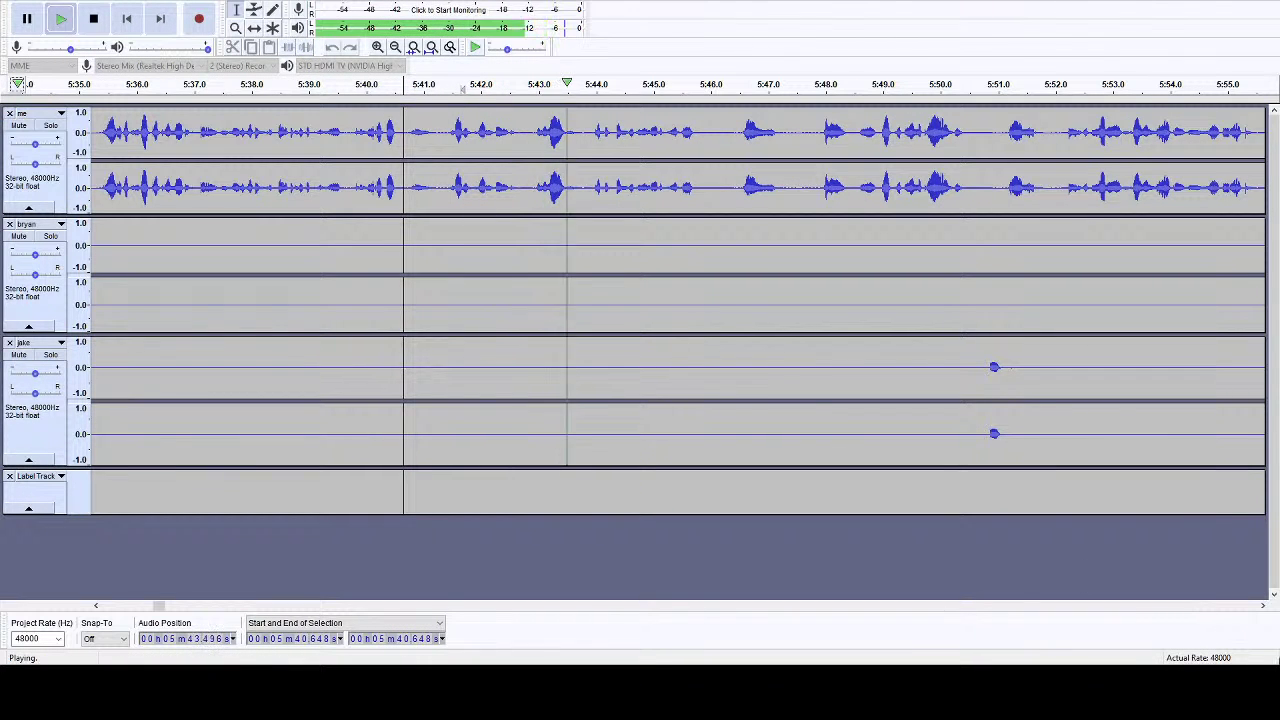
- Delete the section at 5:45.943–5:48.485 from the three audio tracks
{"action": "left_click", "coordinate": [1266, 609]}
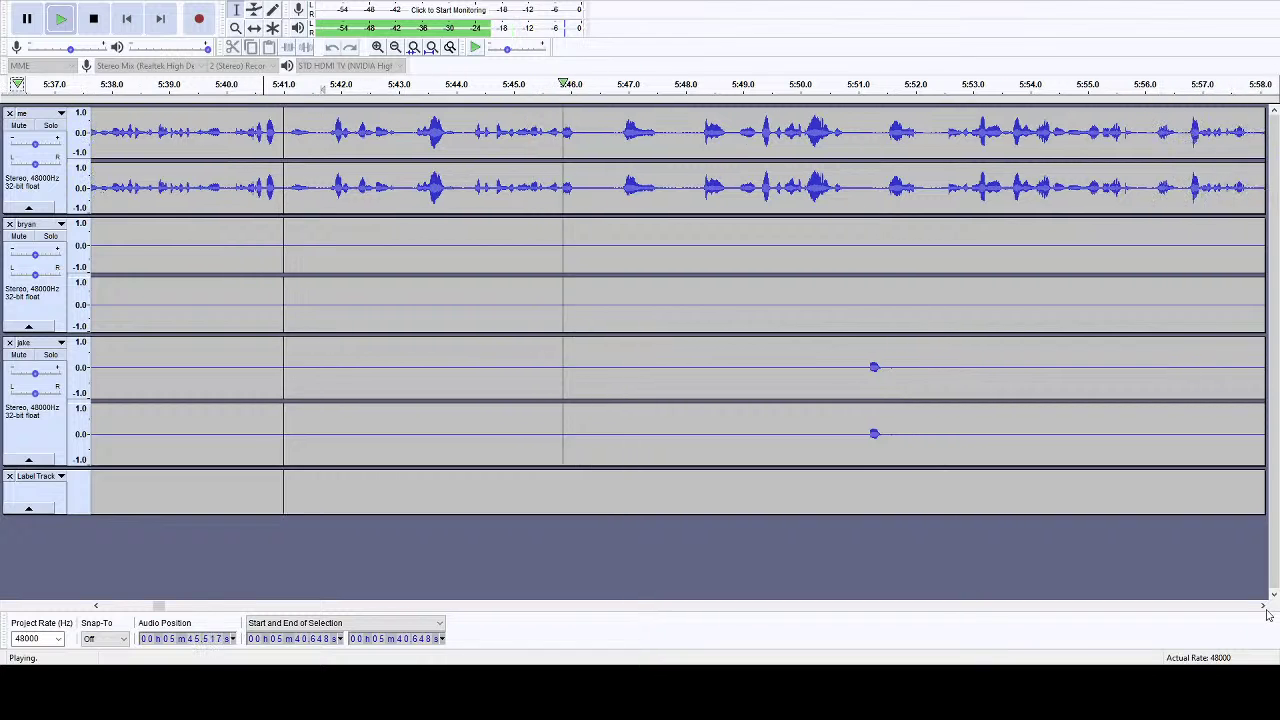
{"action": "left_click_drag", "start_coordinate": [1266, 614], "coordinate": [1269, 609]}
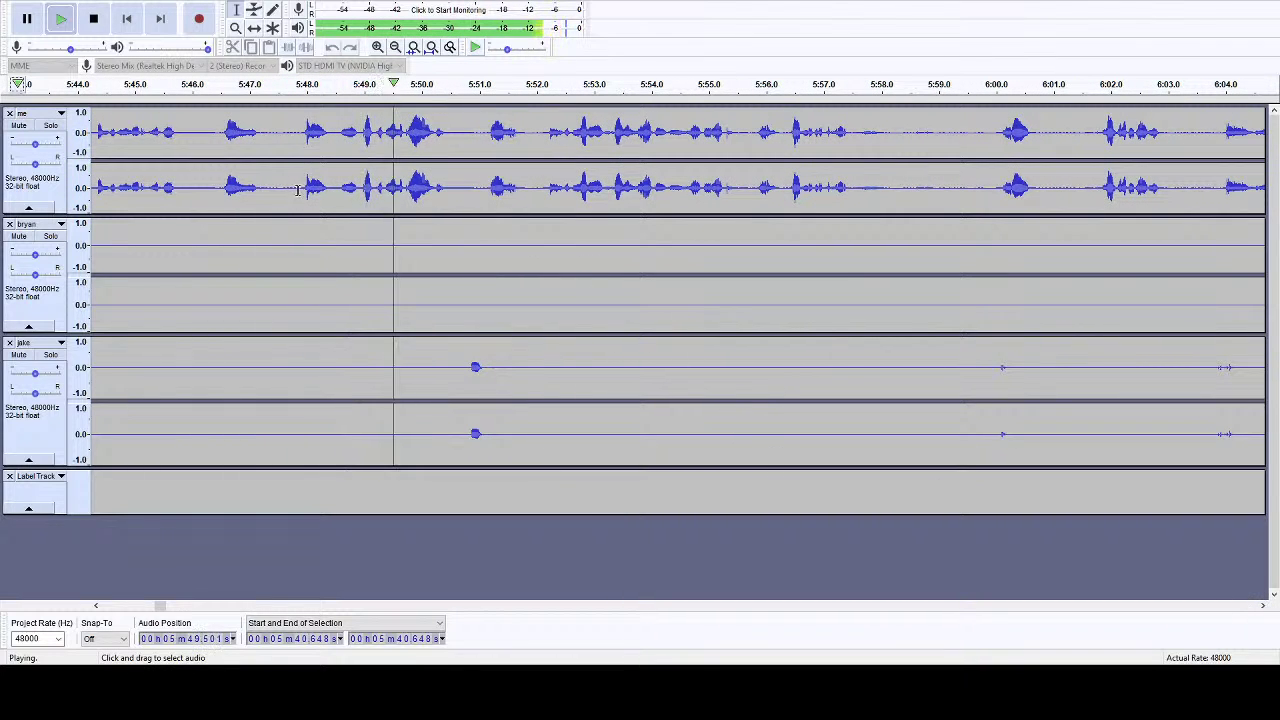
{"action": "left_click_drag", "start_coordinate": [335, 131], "coordinate": [188, 502]}
{"action": "left_click", "coordinate": [93, 18]}
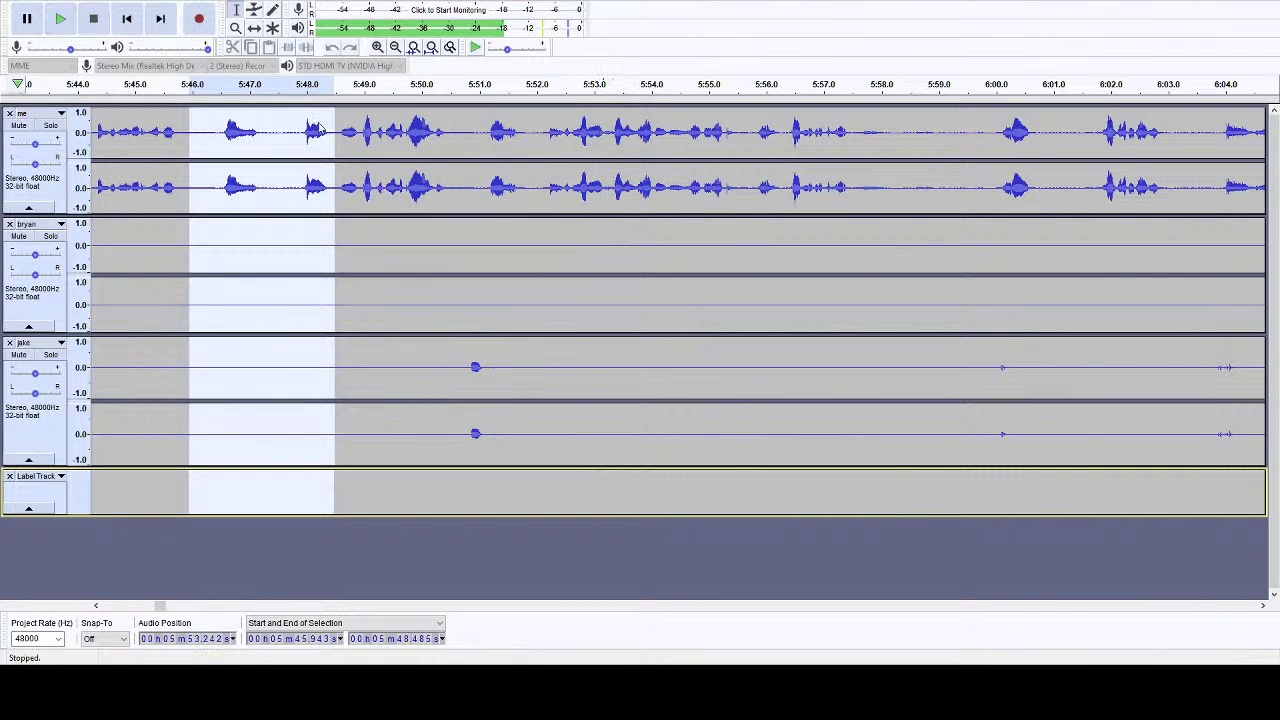
{"action": "key", "text": "Delete"}
- Delete about 0.9 s starting at 5:48.566 and about 0.6 s starting at 5:47.974 from the three audio tracks
{"action": "left_click_drag", "start_coordinate": [391, 187], "coordinate": [336, 488]}
{"action": "key", "text": "Delete"}
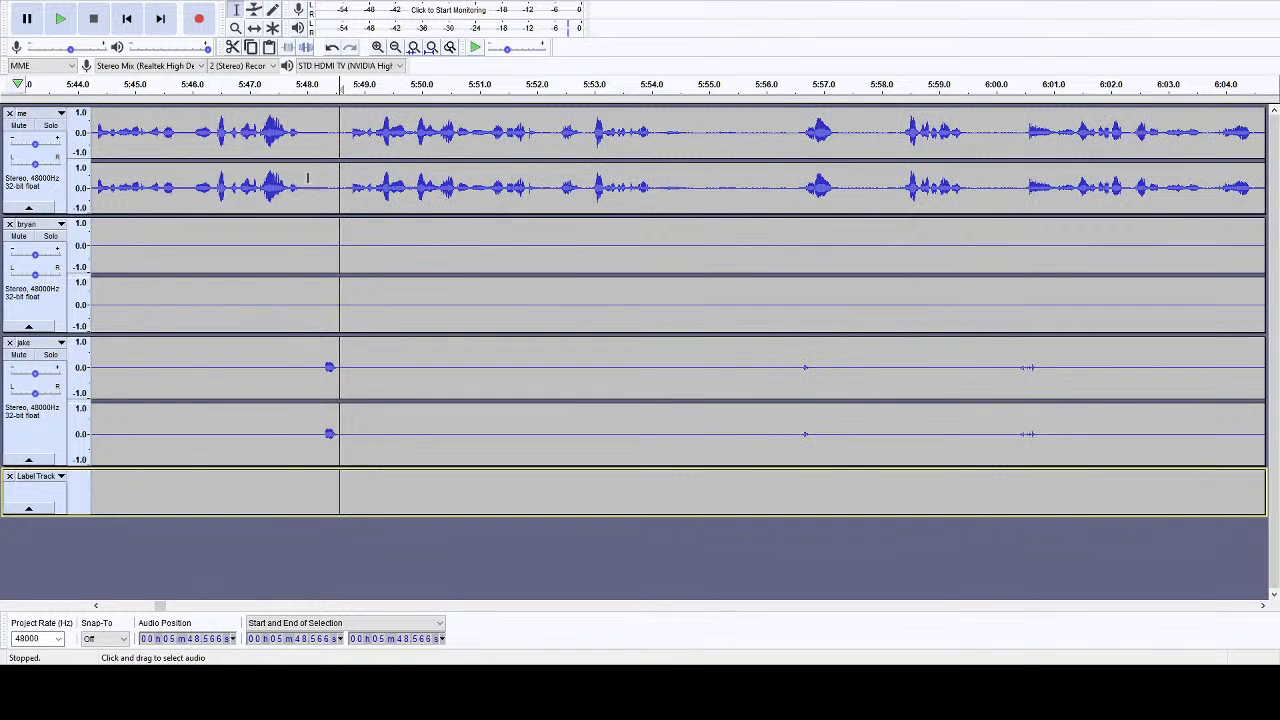
{"action": "left_click", "coordinate": [341, 135]}
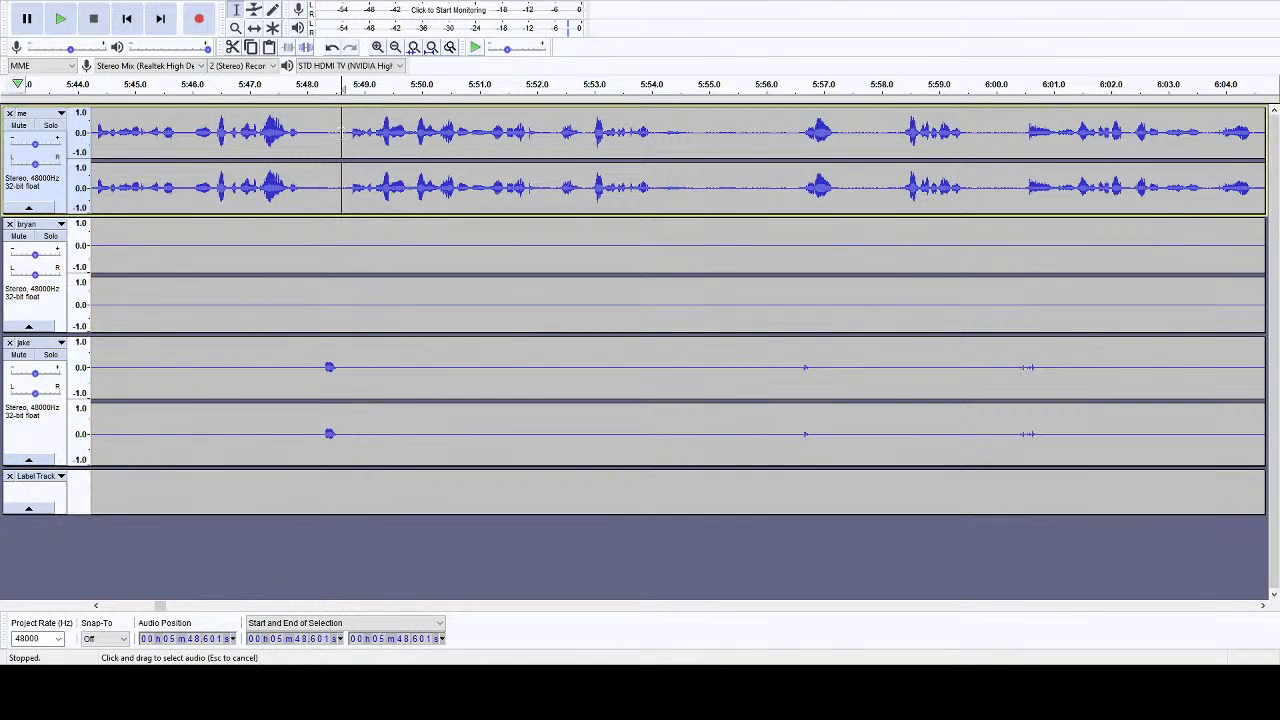
{"action": "left_click_drag", "start_coordinate": [305, 200], "coordinate": [340, 487]}
{"action": "key", "text": "Delete"}
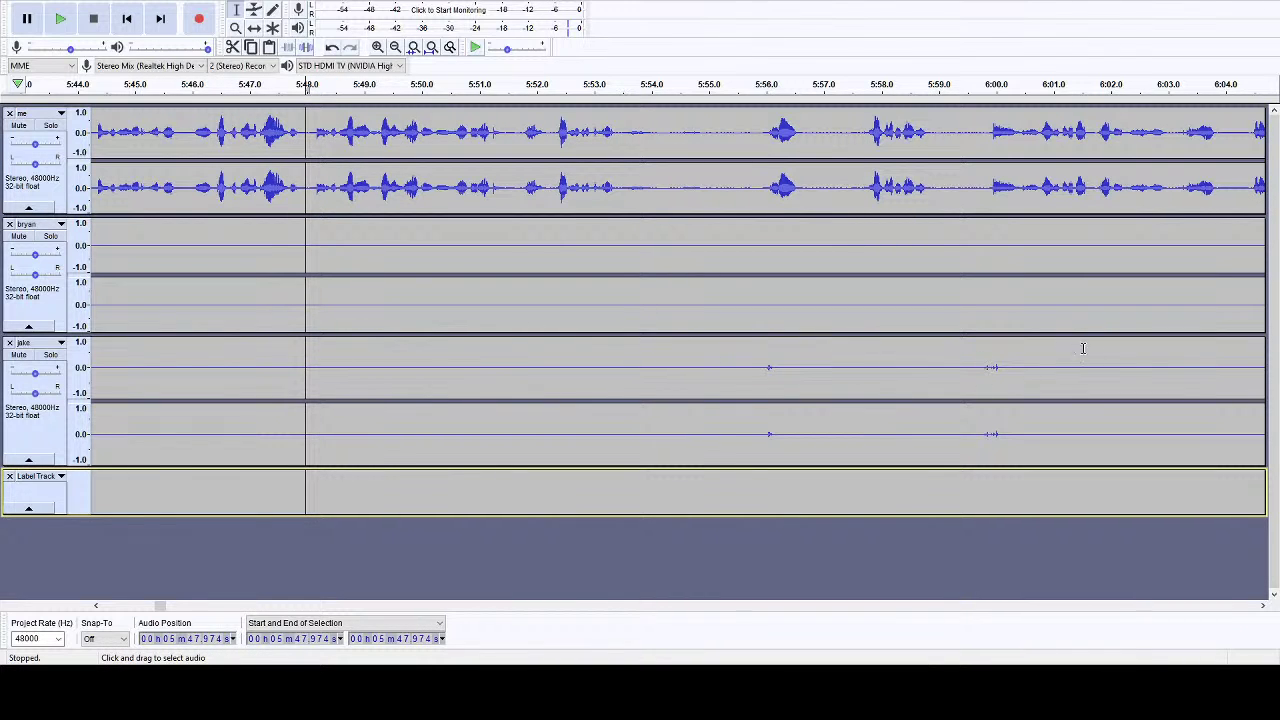
- Silence 5:55.474–6:01.790 in the third audio track and delete about 1.8 s starting at 5:54.174 from all tracks
{"action": "left_click_drag", "start_coordinate": [1098, 348], "coordinate": [744, 422]}
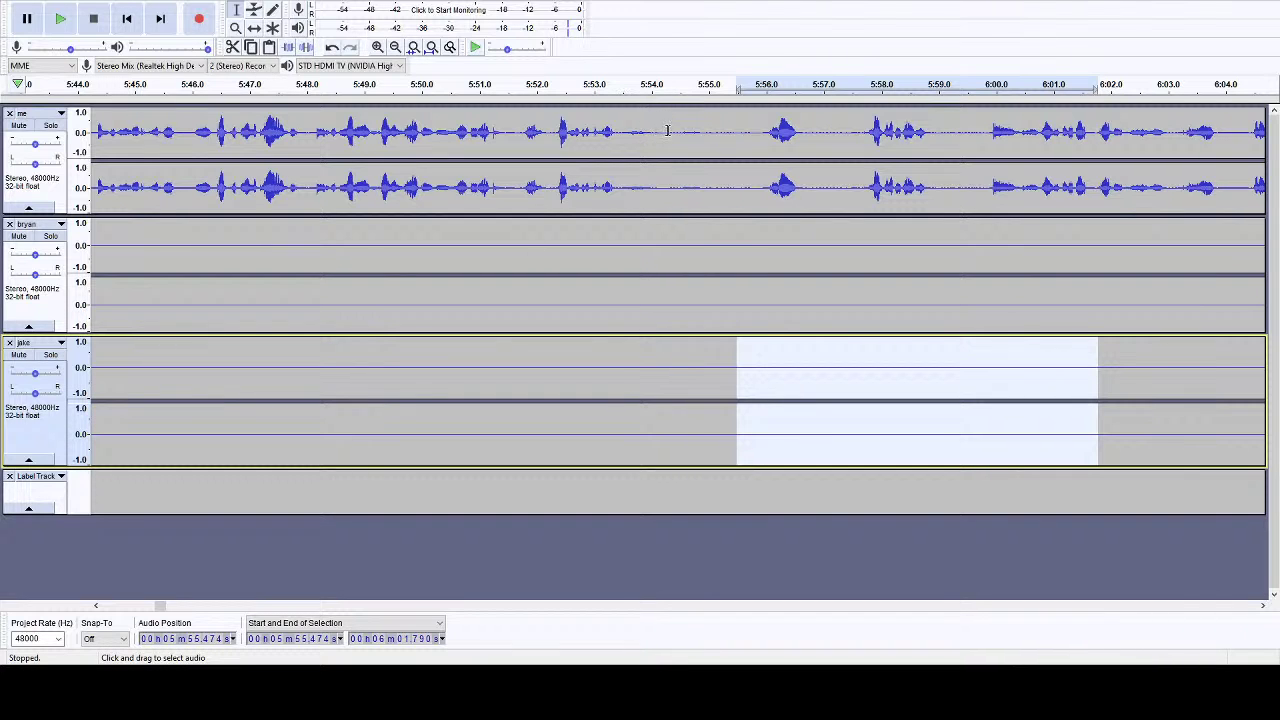
{"action": "left_click_drag", "start_coordinate": [661, 141], "coordinate": [764, 492]}
{"action": "key", "text": "Delete"}
- Delete the pause at 5:53.489–5:53.953 and about 1 s starting near 5:54.4 from all tracks
{"action": "left_click", "coordinate": [328, 85]}
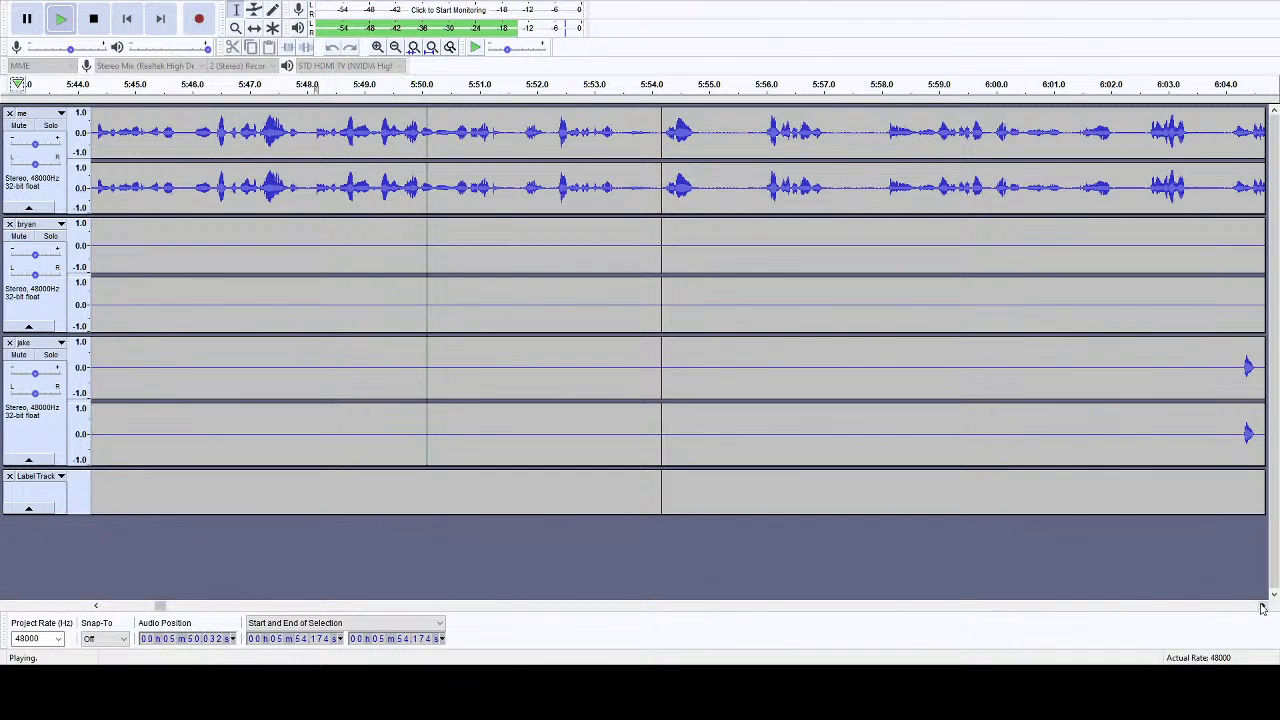
{"action": "left_click_drag", "start_coordinate": [1263, 607], "coordinate": [1267, 608]}
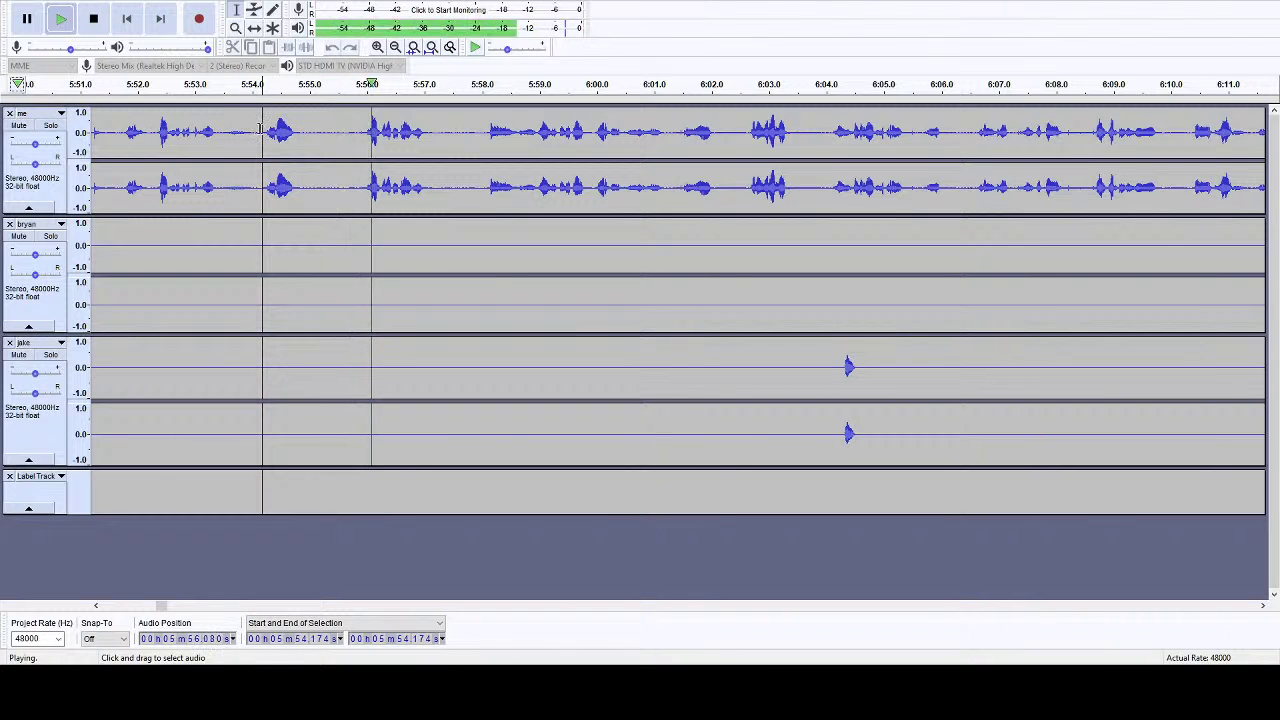
{"action": "left_click_drag", "start_coordinate": [260, 128], "coordinate": [223, 508]}
{"action": "left_click", "coordinate": [93, 18]}
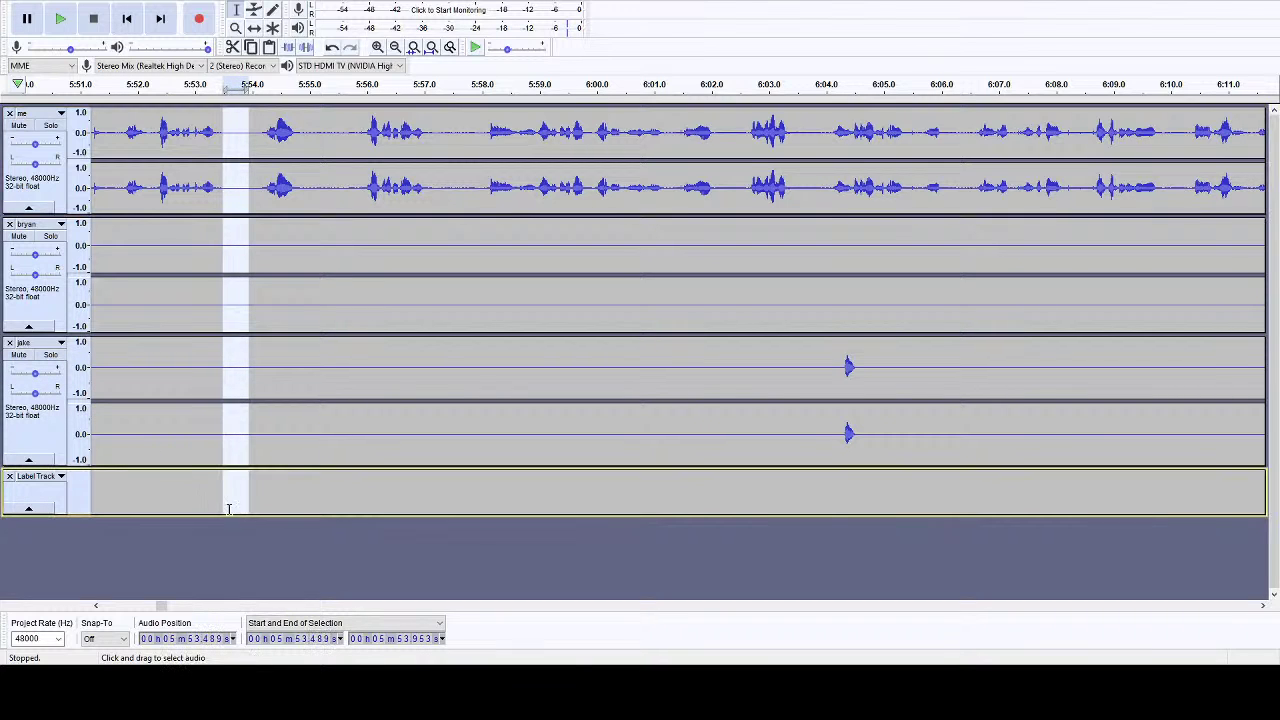
{"action": "key", "text": "Delete"}
{"action": "left_click_drag", "start_coordinate": [275, 137], "coordinate": [329, 482]}
{"action": "key", "text": "Delete"}
- Delete the pause at 5:55.695–5:56.496 from all tracks
{"action": "left_click", "coordinate": [341, 137]}
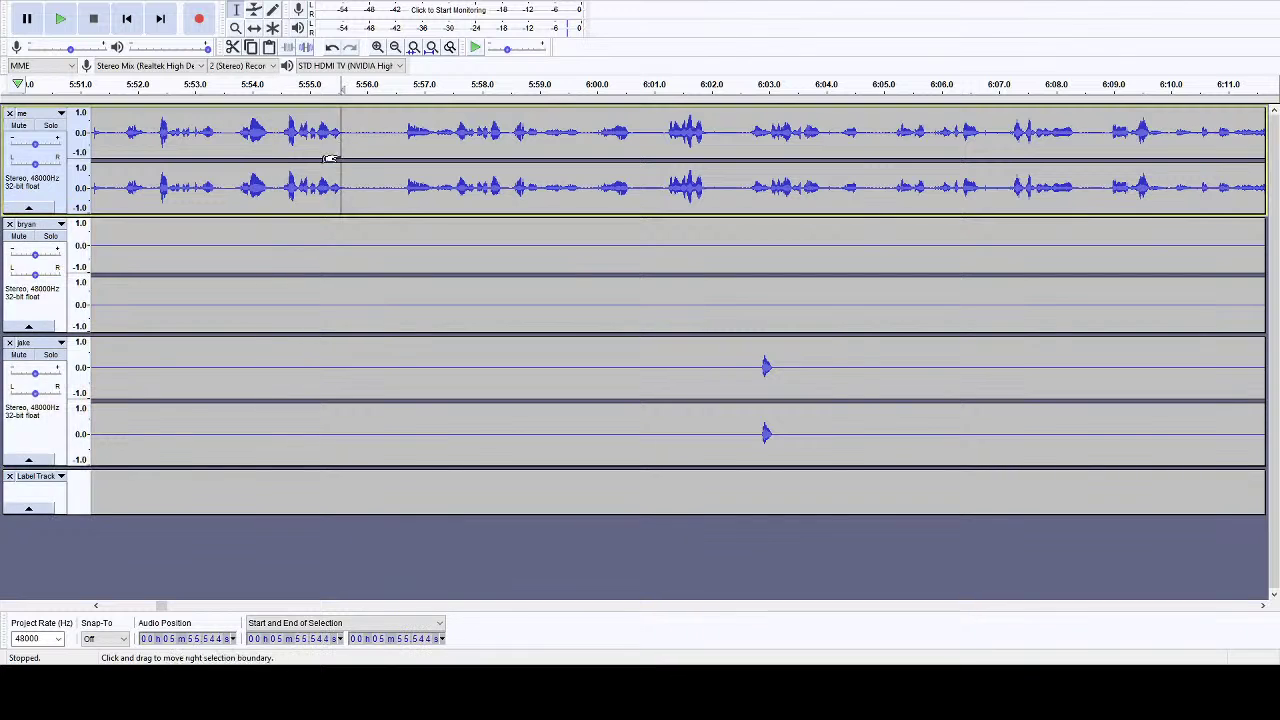
{"action": "left_click_drag", "start_coordinate": [371, 437], "coordinate": [393, 500]}
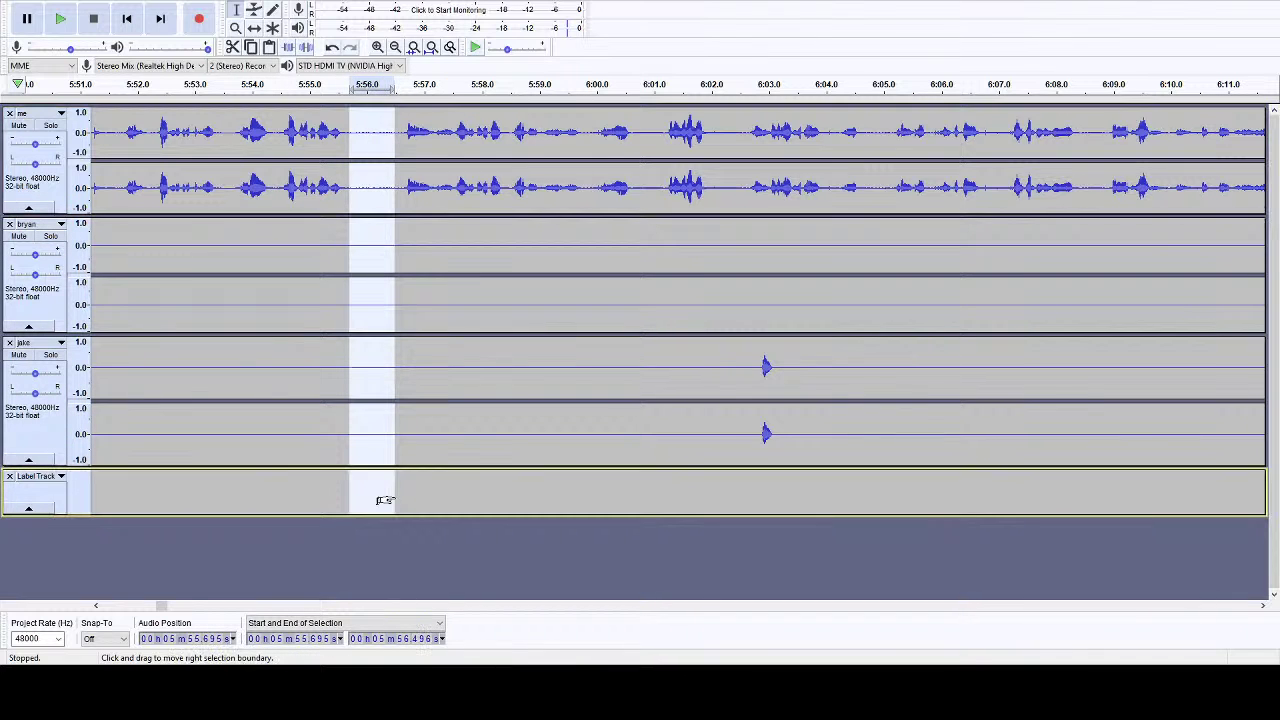
{"action": "key", "text": "Delete"}
- Play back the speech following 5:55.695 and delete the section at 5:55.695–6:06.272 from all tracks
{"action": "key", "text": "space"}
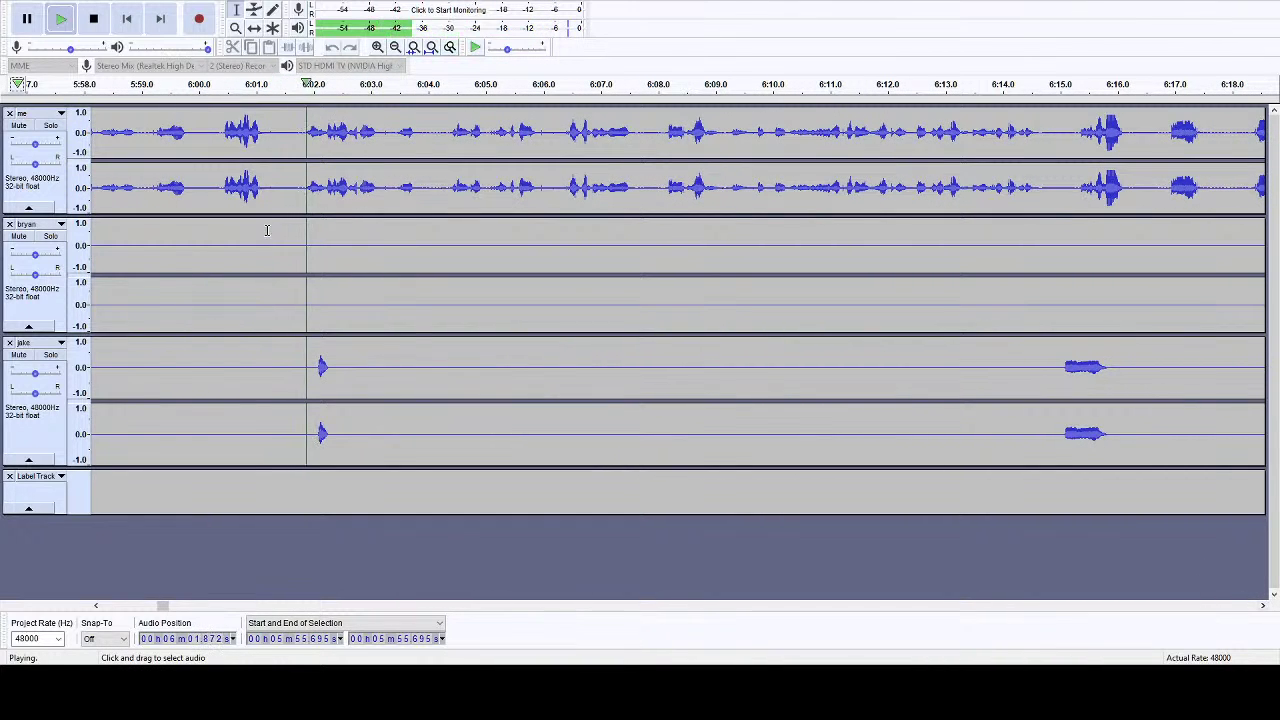
{"action": "left_click", "coordinate": [96, 606]}
{"action": "left_click", "coordinate": [96, 606]}
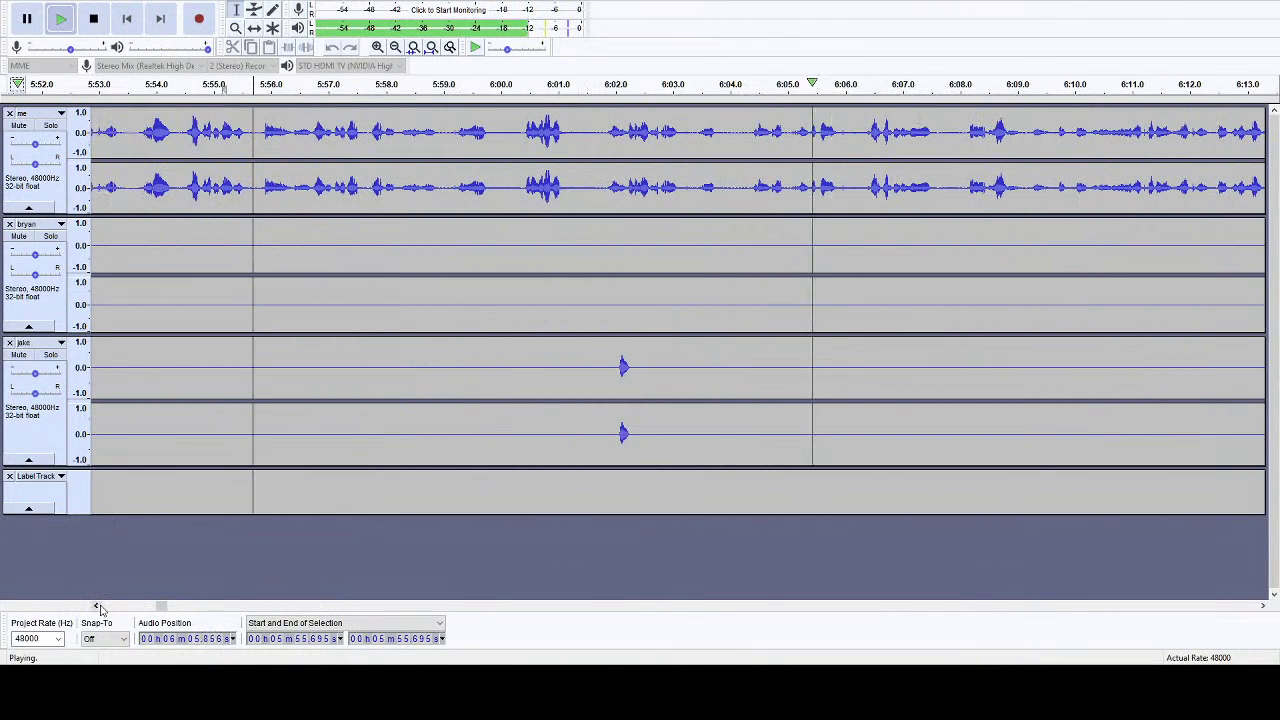
{"action": "left_click", "coordinate": [268, 88]}
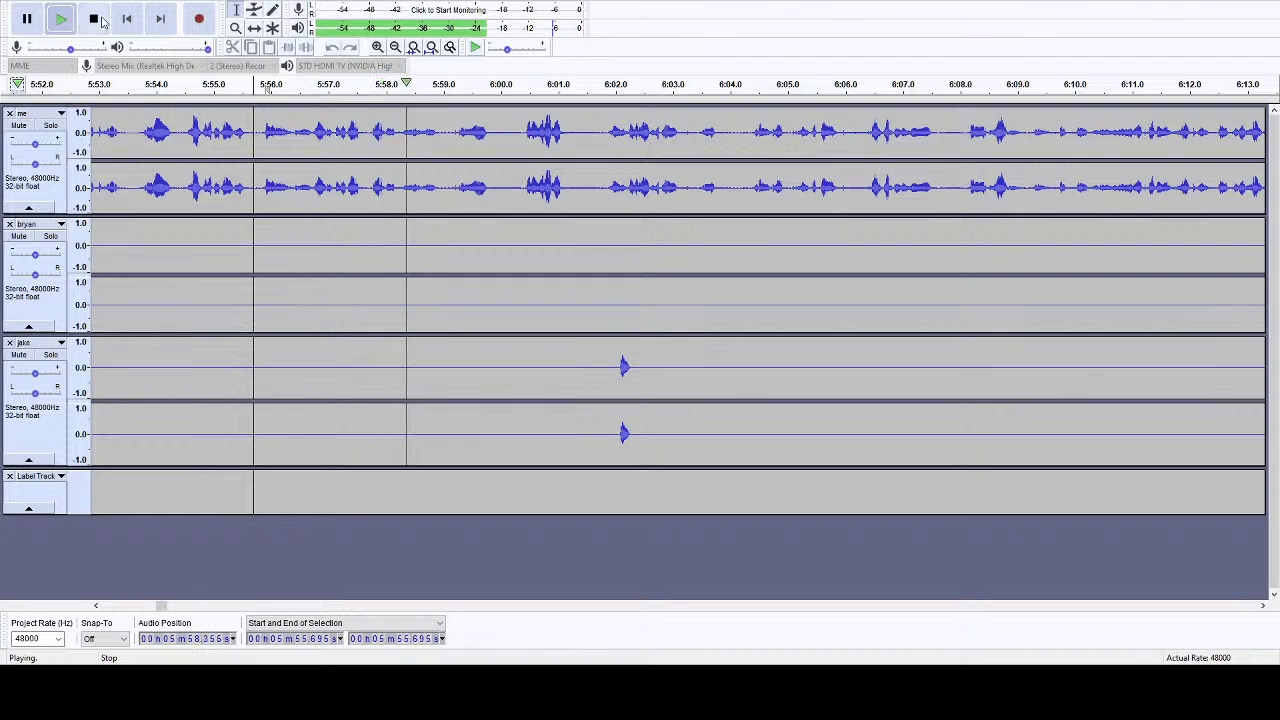
{"action": "left_click", "coordinate": [190, 85]}
{"action": "left_click", "coordinate": [95, 22]}
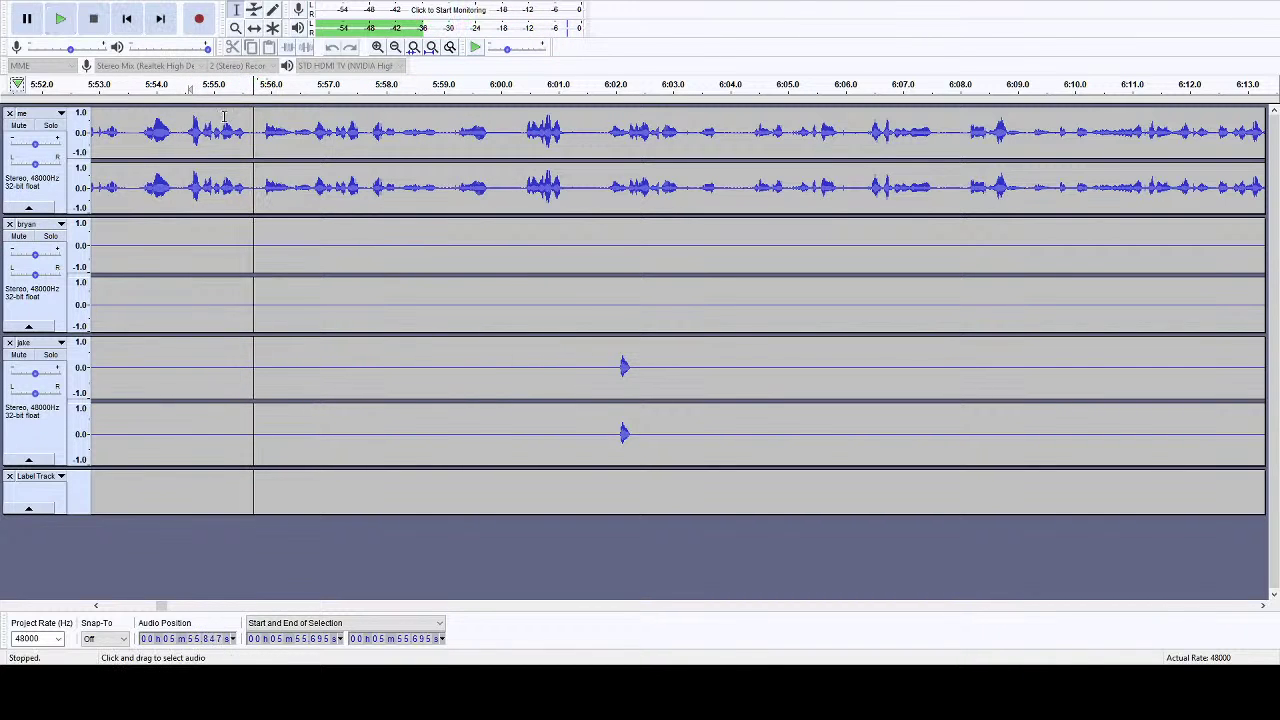
{"action": "left_click_drag", "start_coordinate": [245, 128], "coordinate": [784, 165]}
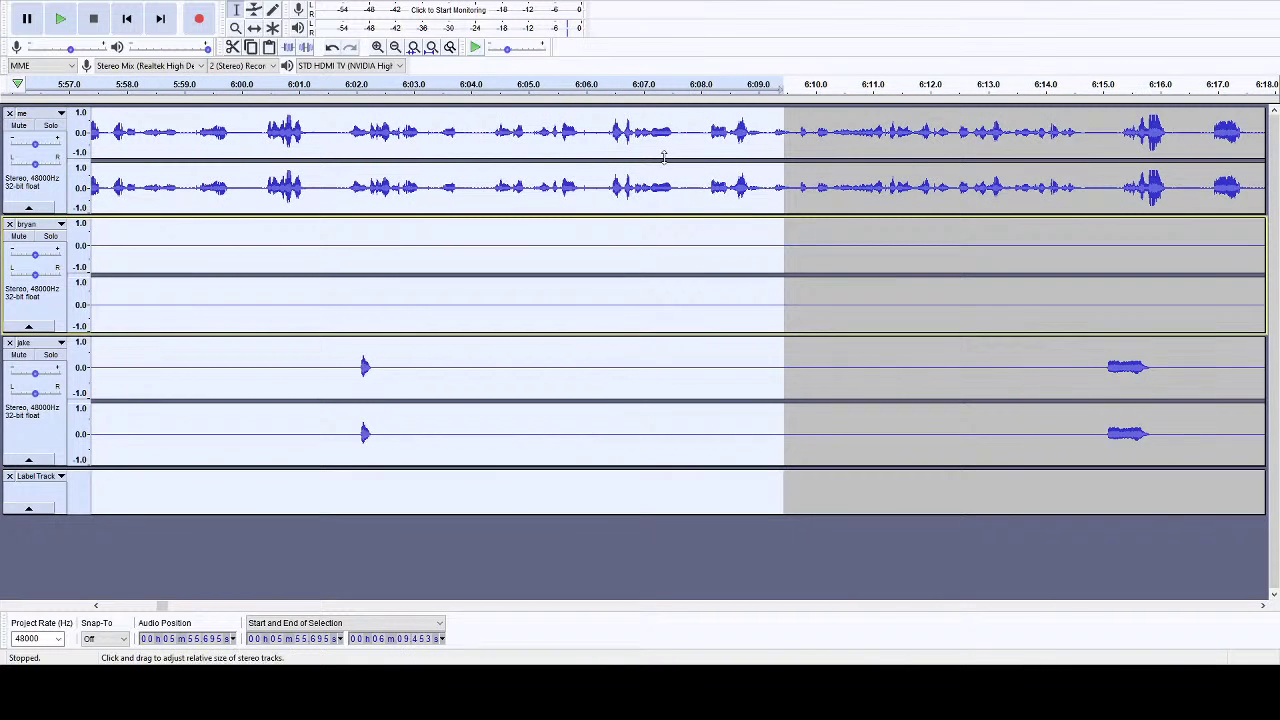
{"action": "left_click", "coordinate": [500, 86]}
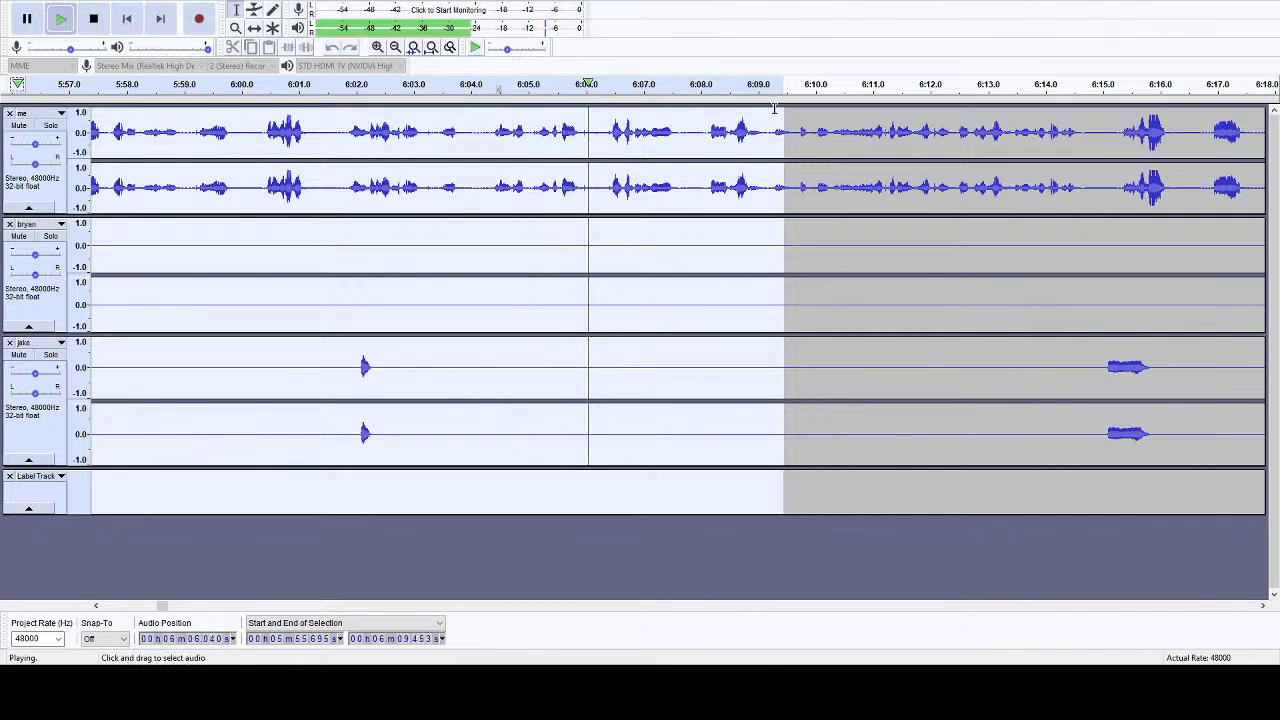
{"action": "left_click_drag", "start_coordinate": [784, 125], "coordinate": [430, 180]}
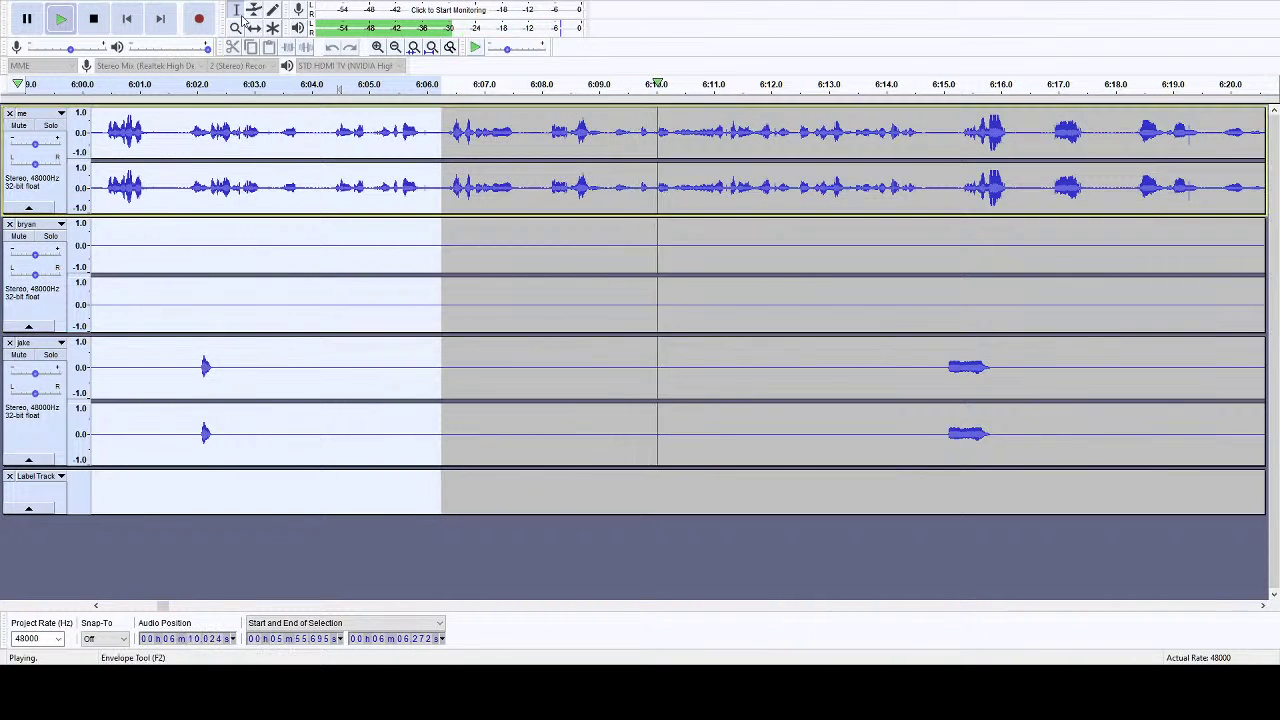
{"action": "key", "text": "space"}
{"action": "key", "text": "Delete"}
- Play back from about 5:57.6 and delete the section at 5:57.285–5:57.889 from all tracks
{"action": "left_click_drag", "start_coordinate": [95, 606], "coordinate": [95, 606]}
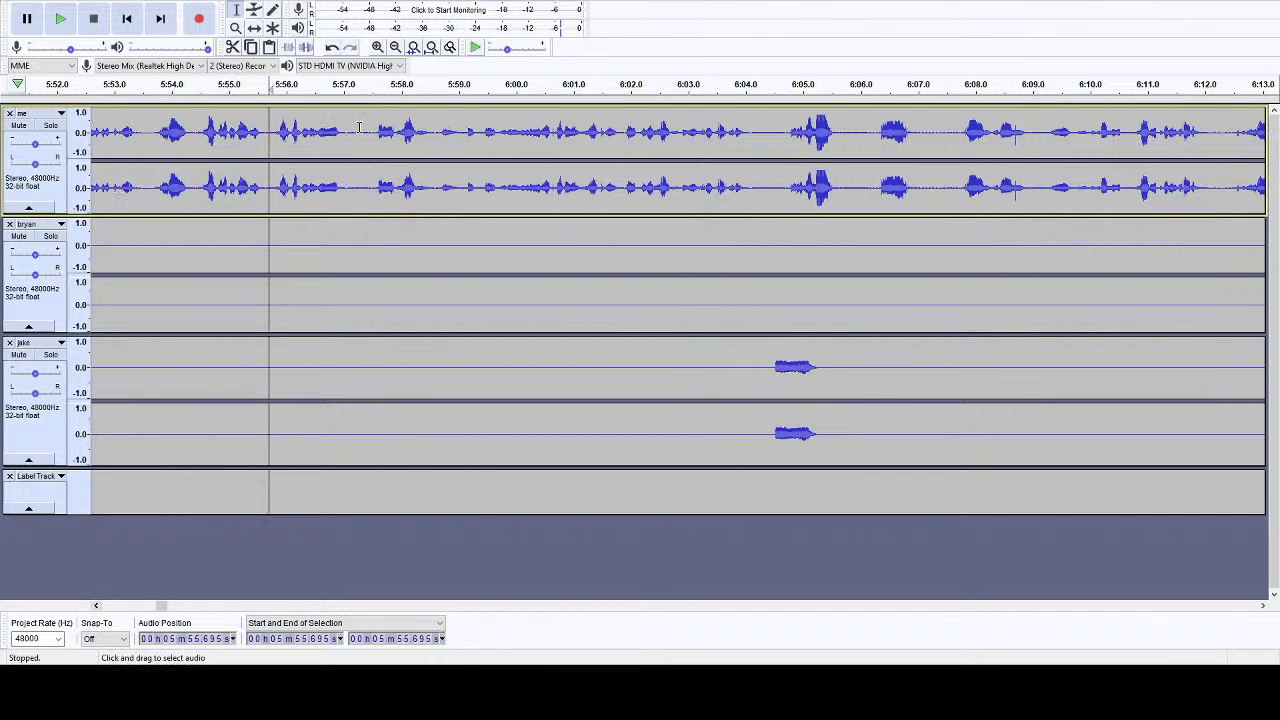
{"action": "left_click", "coordinate": [378, 84]}
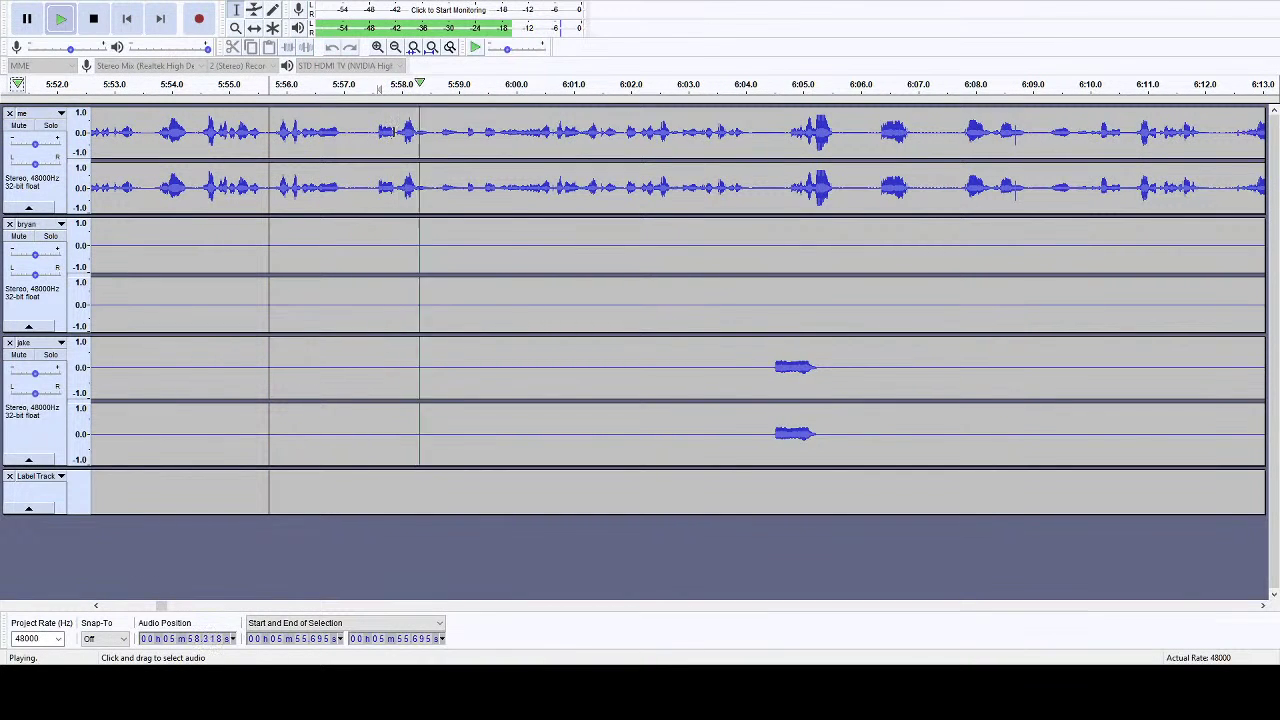
{"action": "left_click_drag", "start_coordinate": [395, 150], "coordinate": [360, 517]}
{"action": "key", "text": "space"}
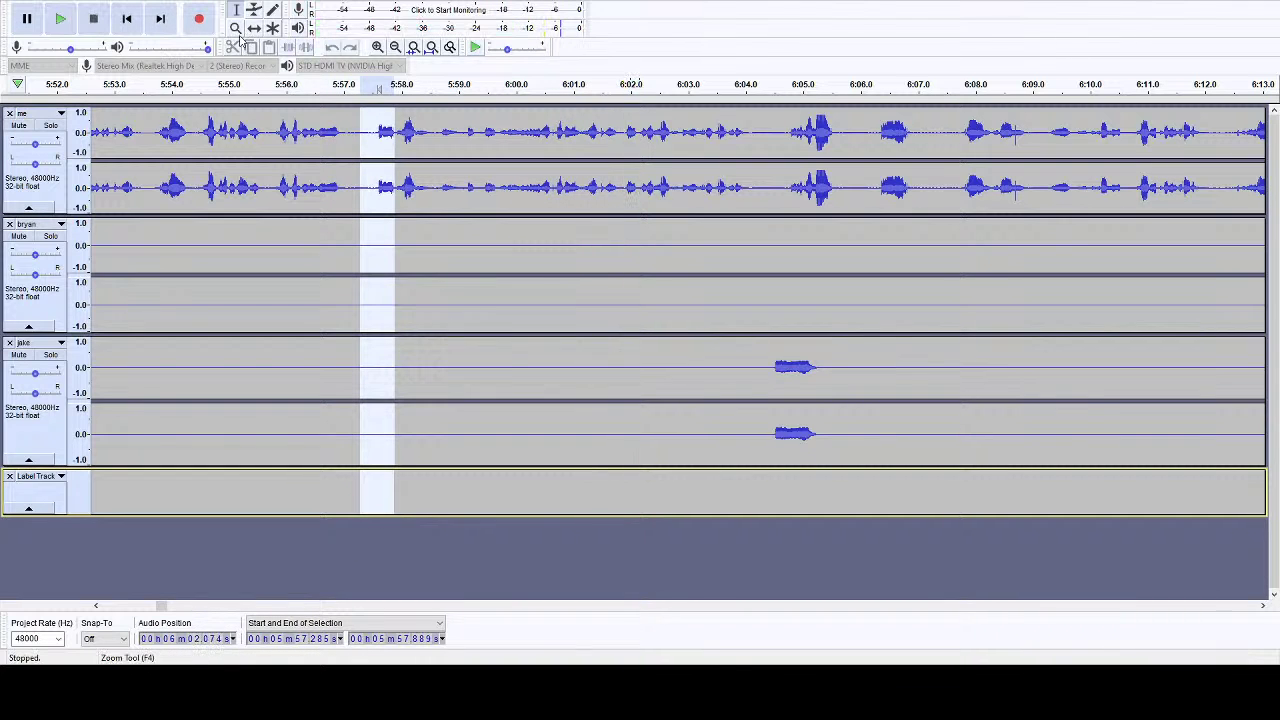
{"action": "key", "text": "Delete"}
- Play back from 5:57.285 and delete the section at 6:05.134–6:06.957 from all tracks
{"action": "key", "text": "space"}
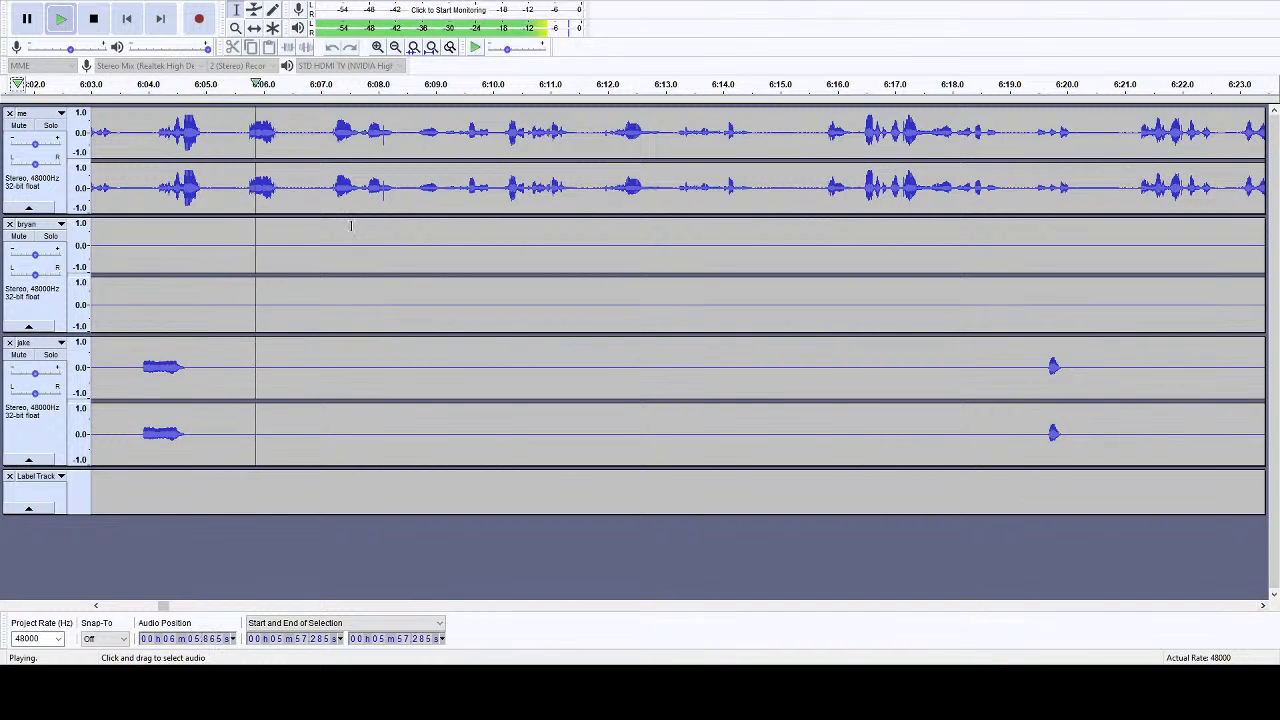
{"action": "left_click_drag", "start_coordinate": [214, 135], "coordinate": [320, 487]}
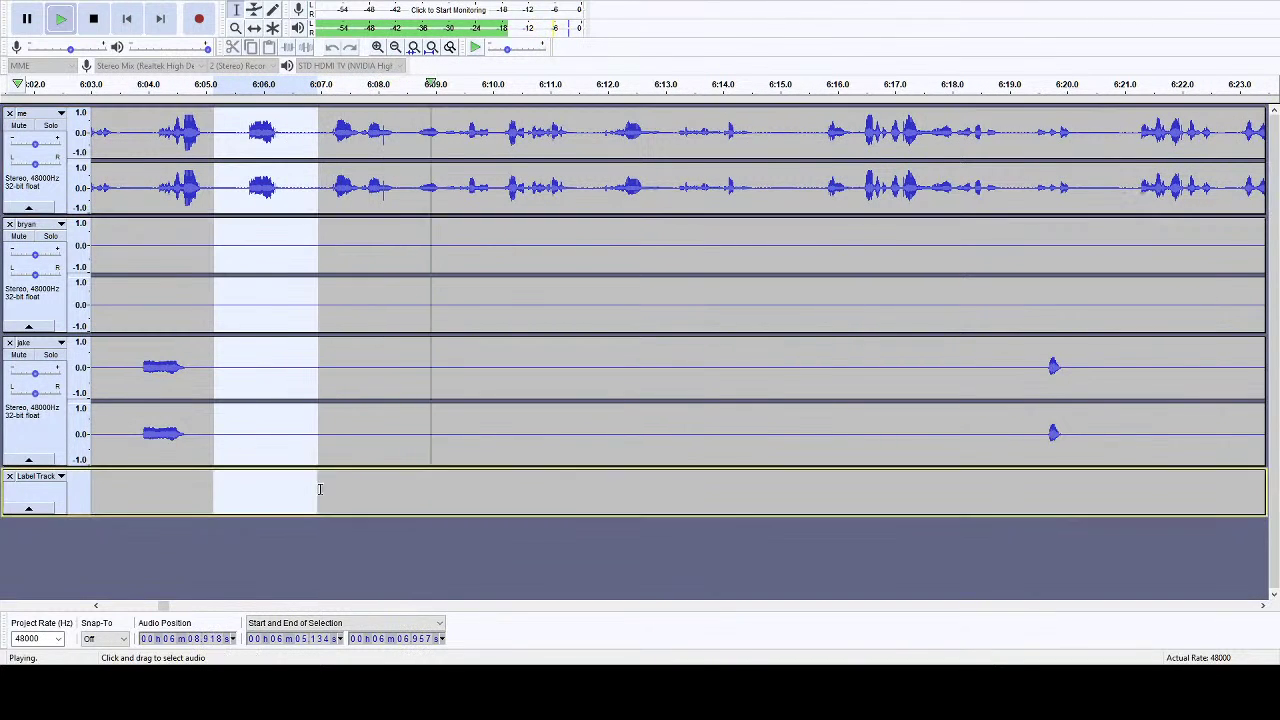
{"action": "left_click", "coordinate": [93, 19]}
{"action": "key", "text": "Delete"}
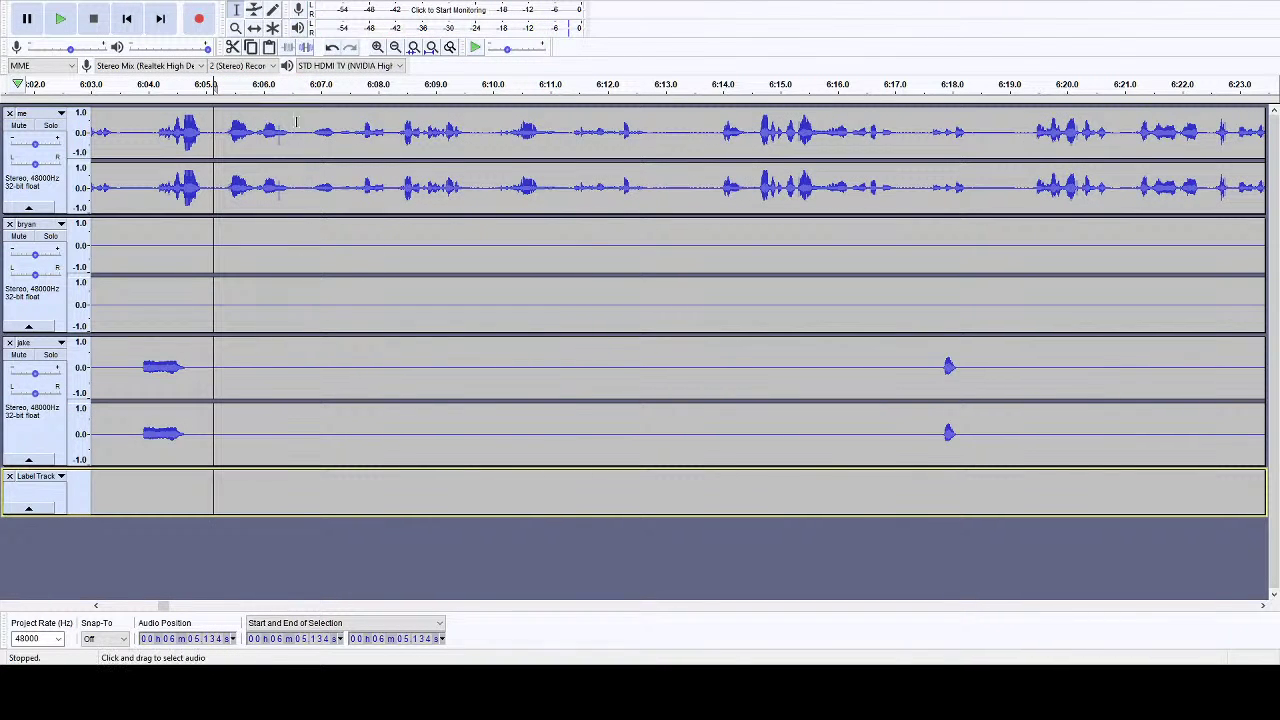
- Delete about 1 s starting at 6:06.539 from all tracks
{"action": "left_click", "coordinate": [316, 84]}
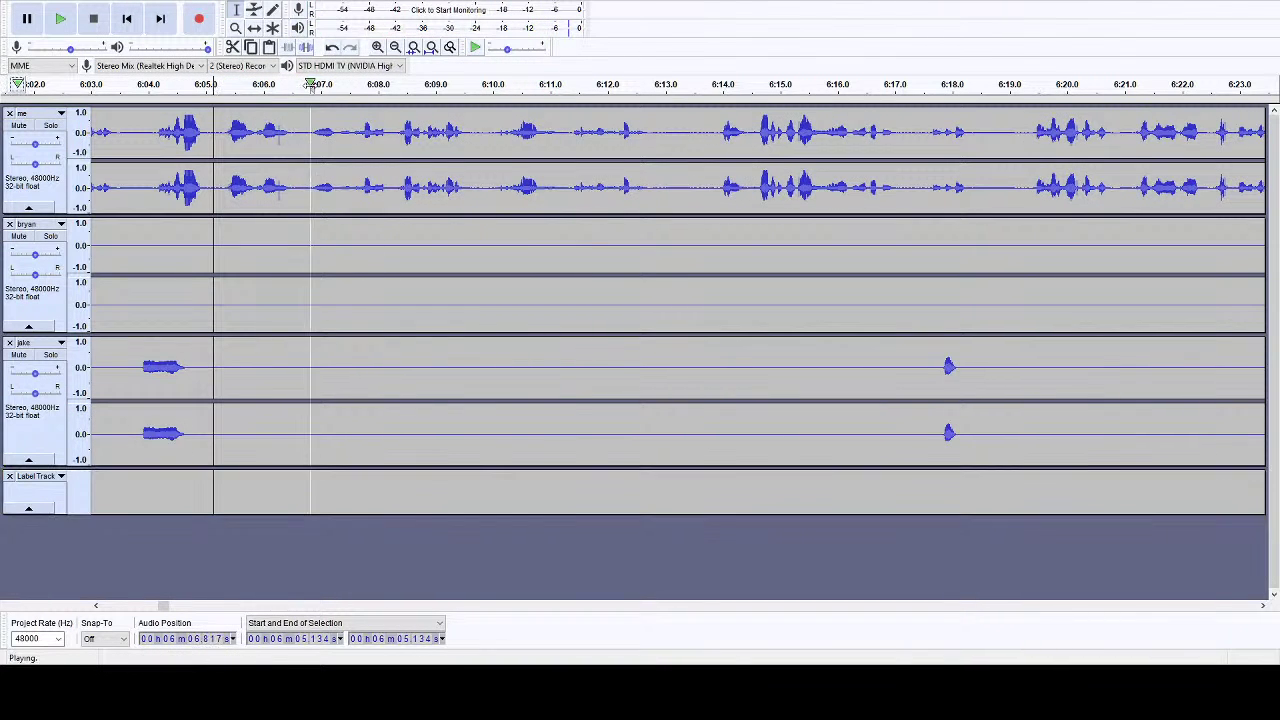
{"action": "left_click", "coordinate": [101, 20]}
{"action": "left_click_drag", "start_coordinate": [351, 140], "coordinate": [292, 500]}
{"action": "key", "text": "Delete"}
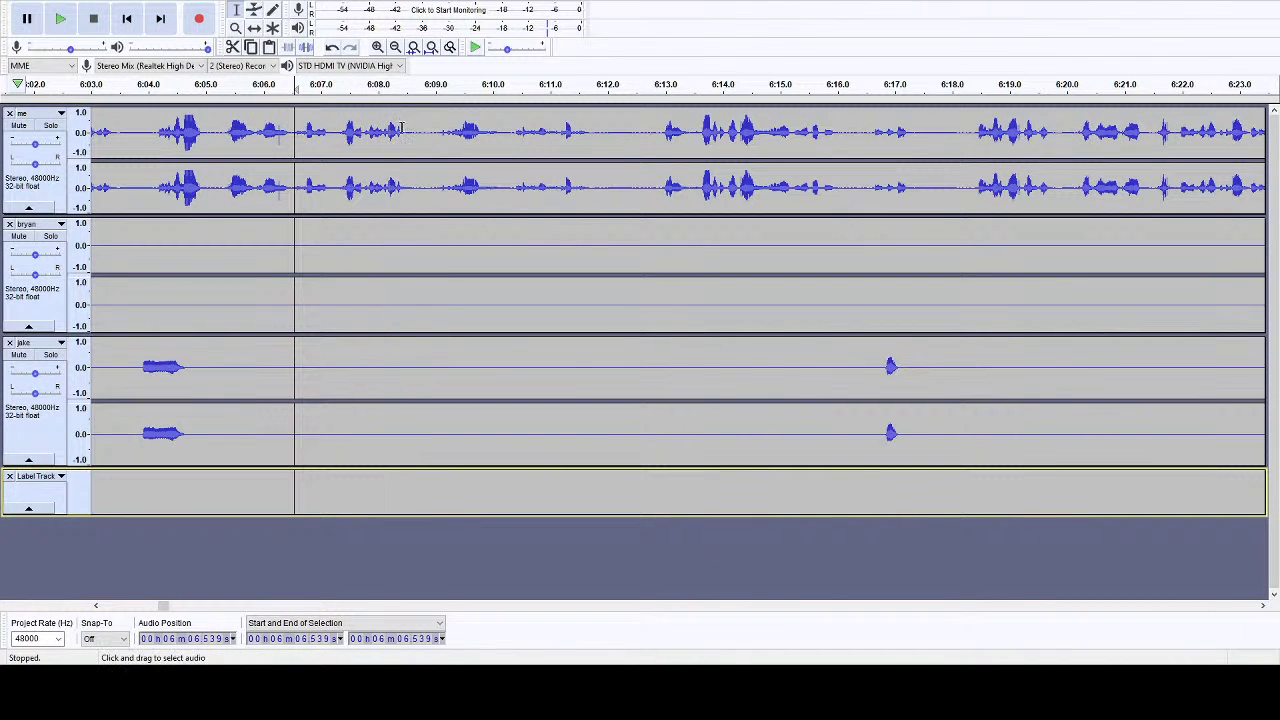
- Delete the pause at 6:11.751–6:12.796 and about 0.35 s starting at 6:08.594 from all tracks
{"action": "left_click", "coordinate": [240, 90]}
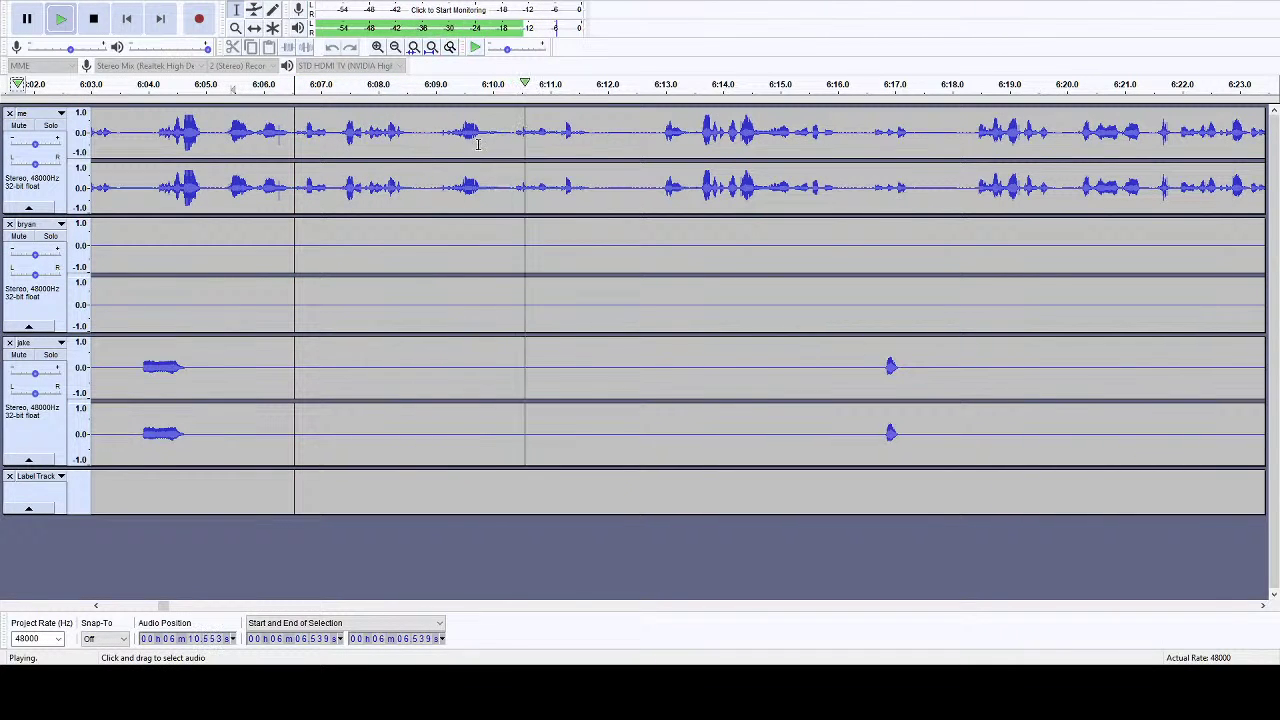
{"action": "left_click_drag", "start_coordinate": [652, 135], "coordinate": [594, 478]}
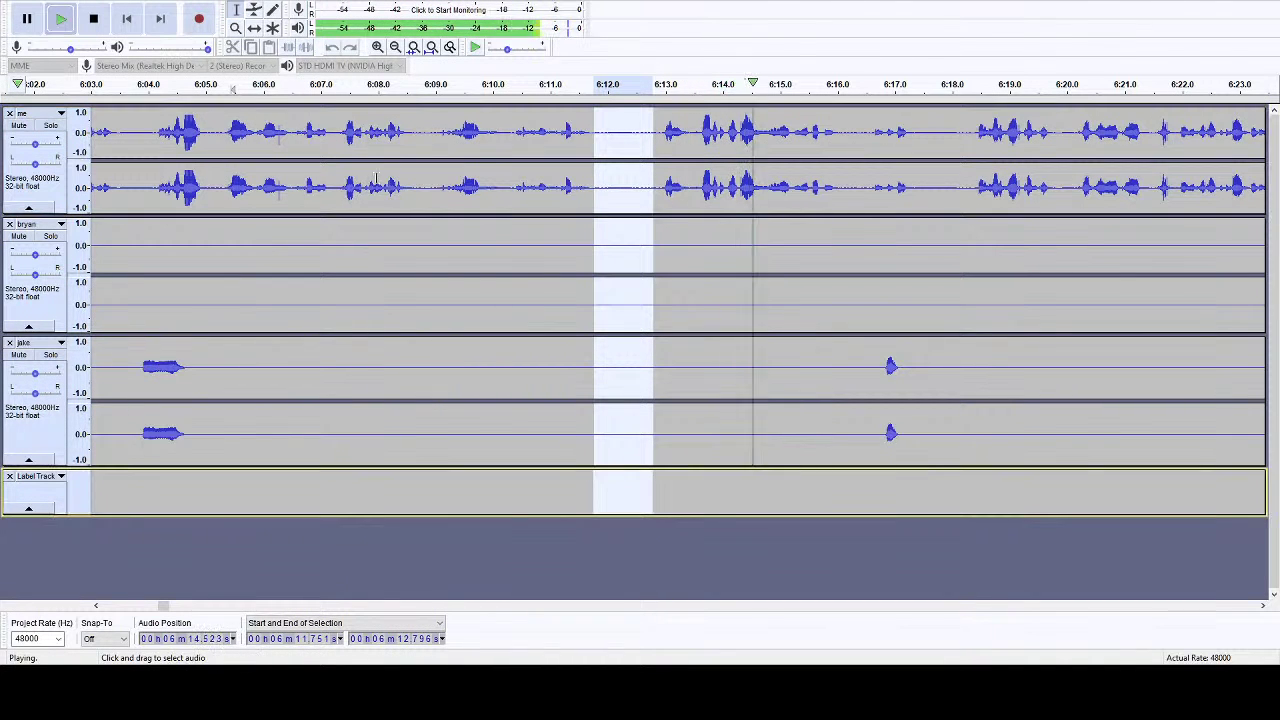
{"action": "left_click", "coordinate": [93, 19]}
{"action": "key", "text": "Delete"}
{"action": "left_click_drag", "start_coordinate": [412, 170], "coordinate": [433, 488]}
{"action": "key", "text": "Delete"}
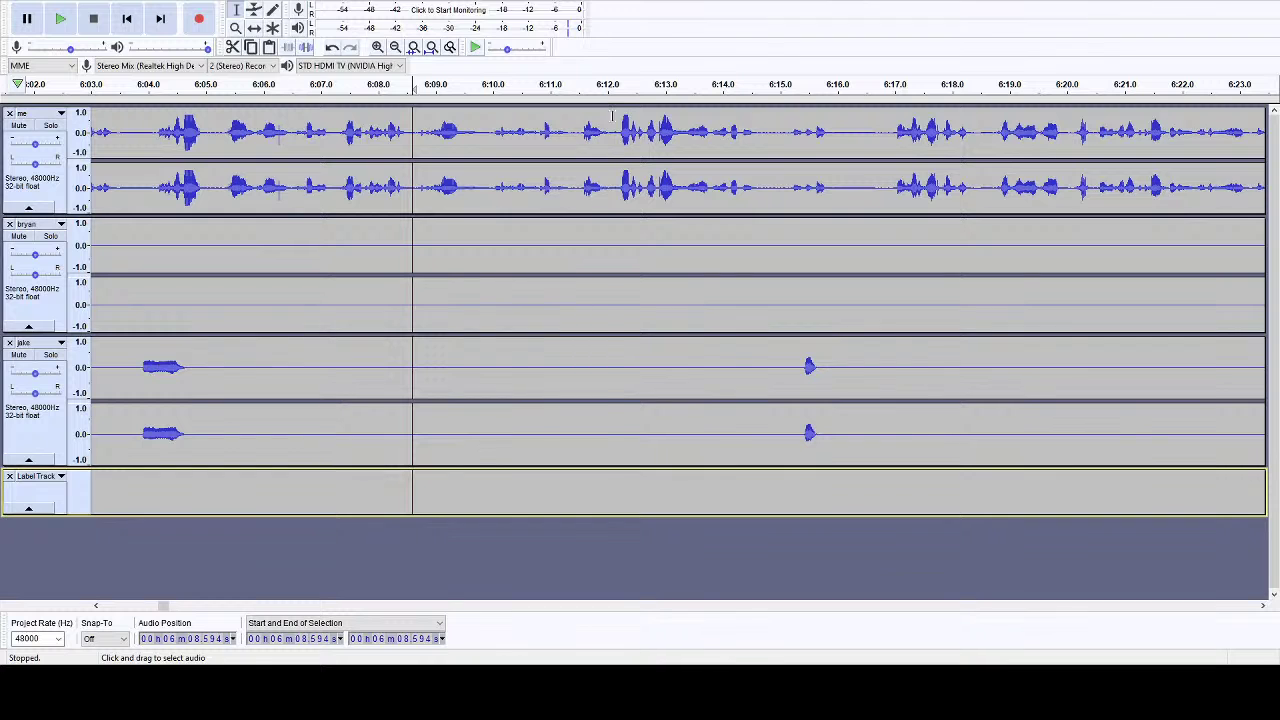
- Play back from about 6:12 and delete the pause at 6:16.070–6:16.906 from all tracks
{"action": "left_click", "coordinate": [610, 84]}
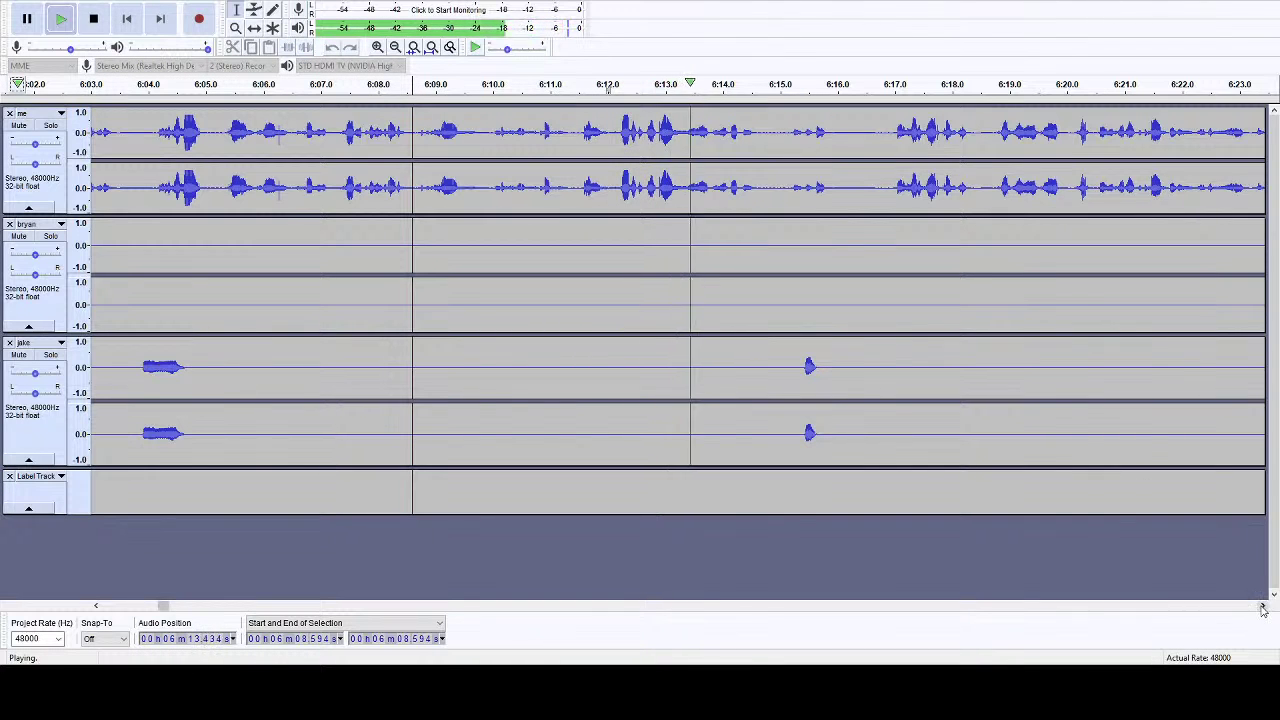
{"action": "left_click_drag", "start_coordinate": [1262, 607], "coordinate": [1262, 607]}
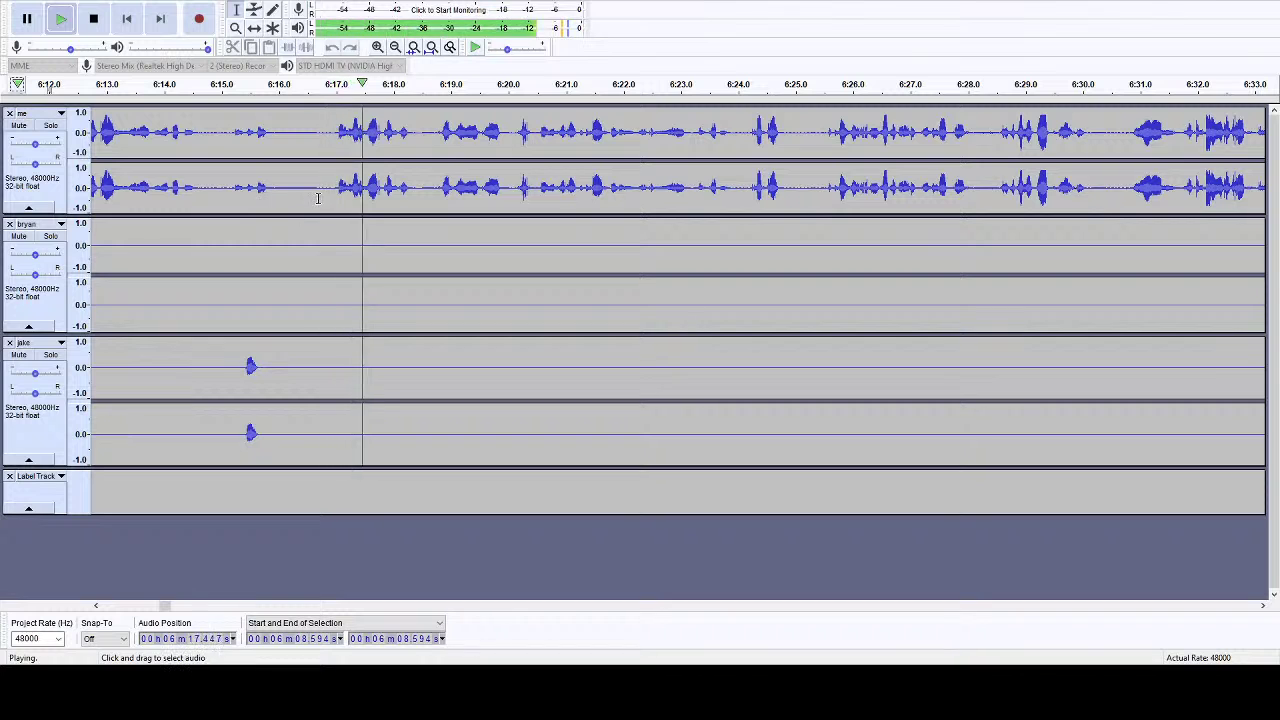
{"action": "left_click_drag", "start_coordinate": [329, 195], "coordinate": [284, 512]}
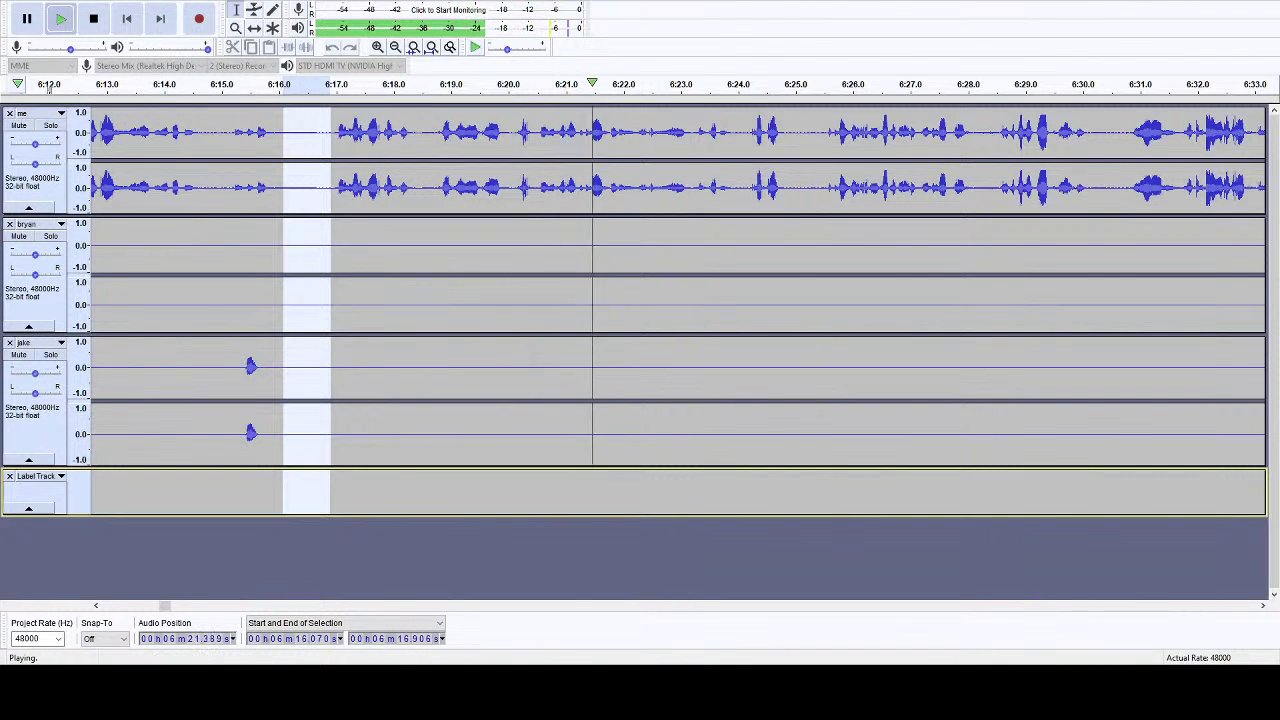
{"action": "left_click", "coordinate": [93, 19]}
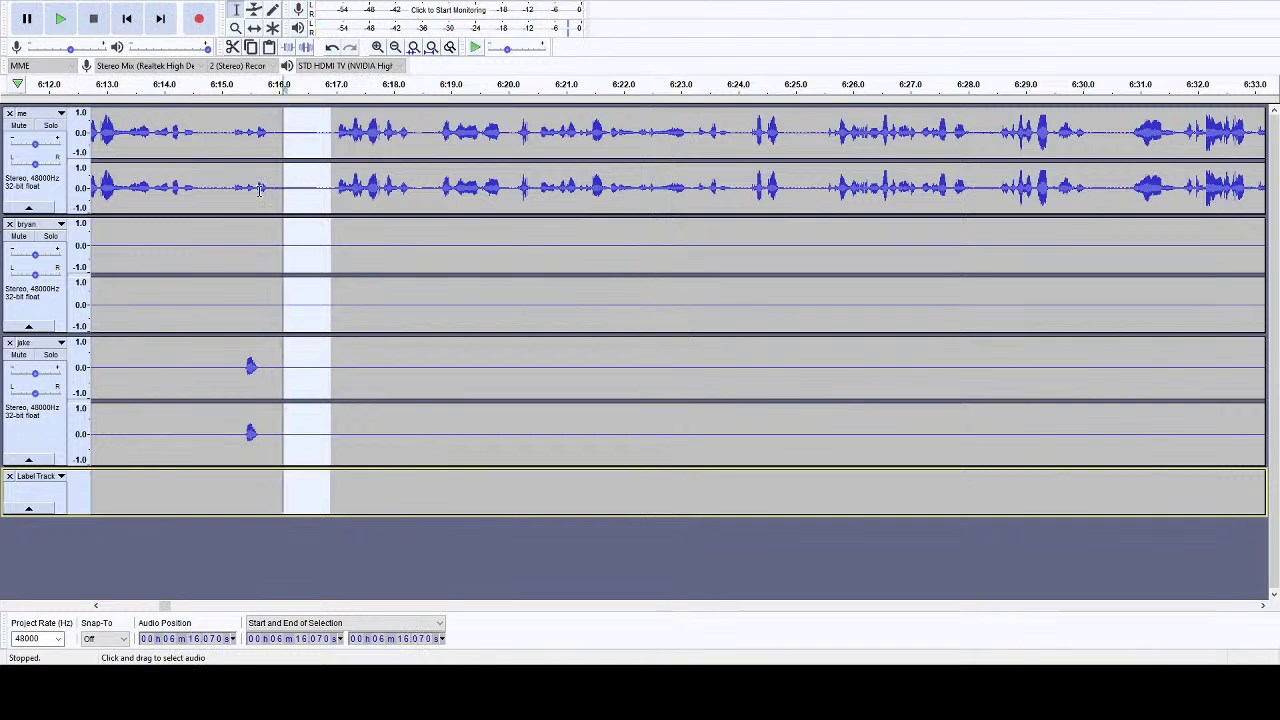
{"action": "key", "text": "Delete"}
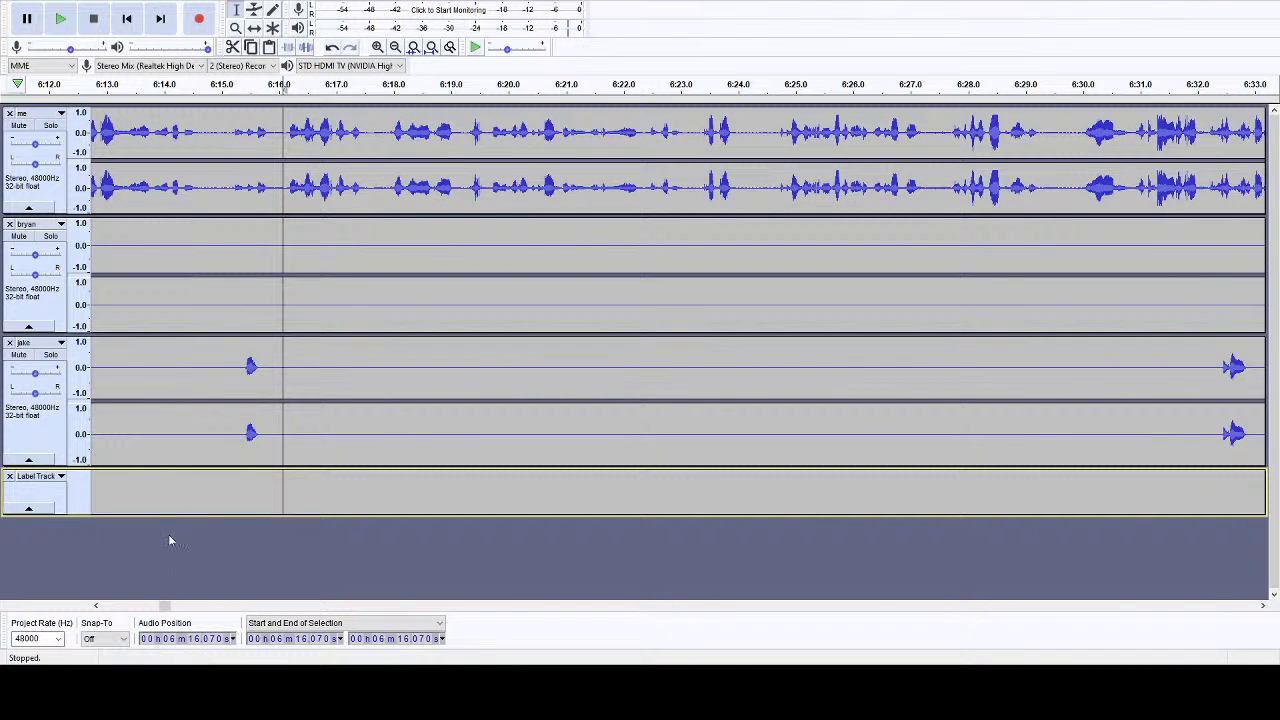
- Add the label "cursed boots" at 6:14.642 in the label track
{"action": "left_click", "coordinate": [96, 605]}
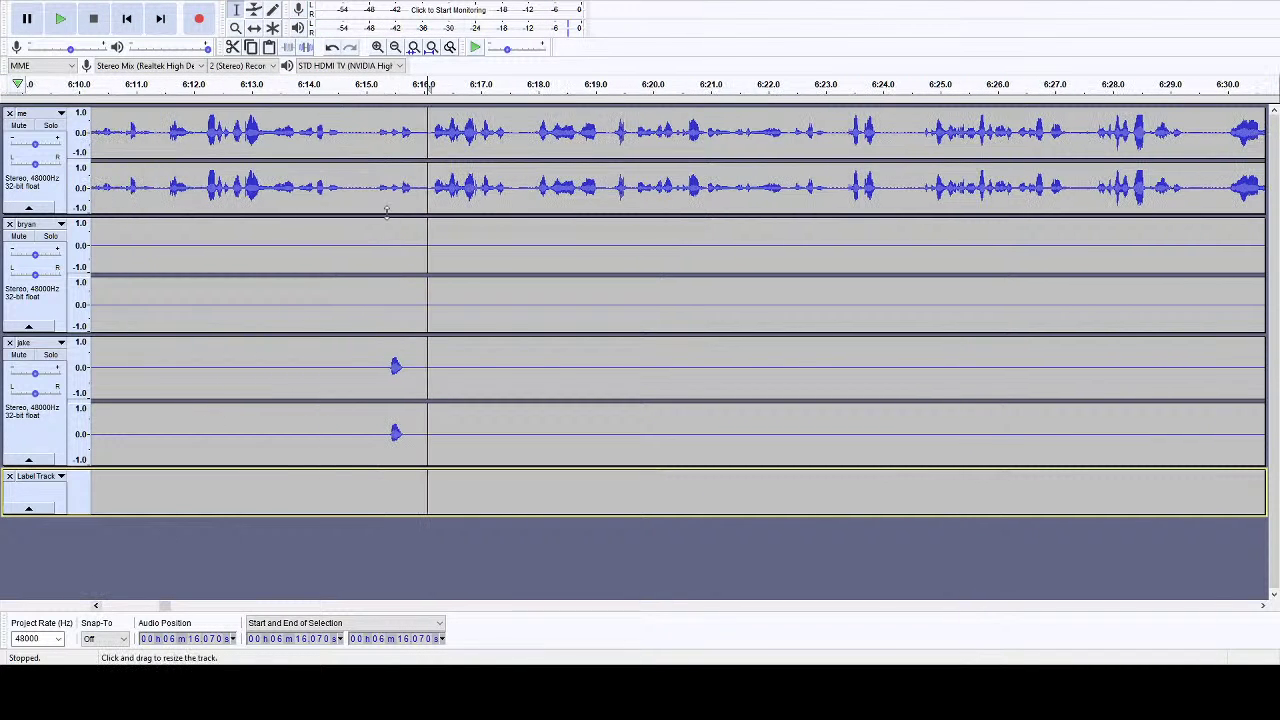
{"action": "left_click", "coordinate": [345, 190]}
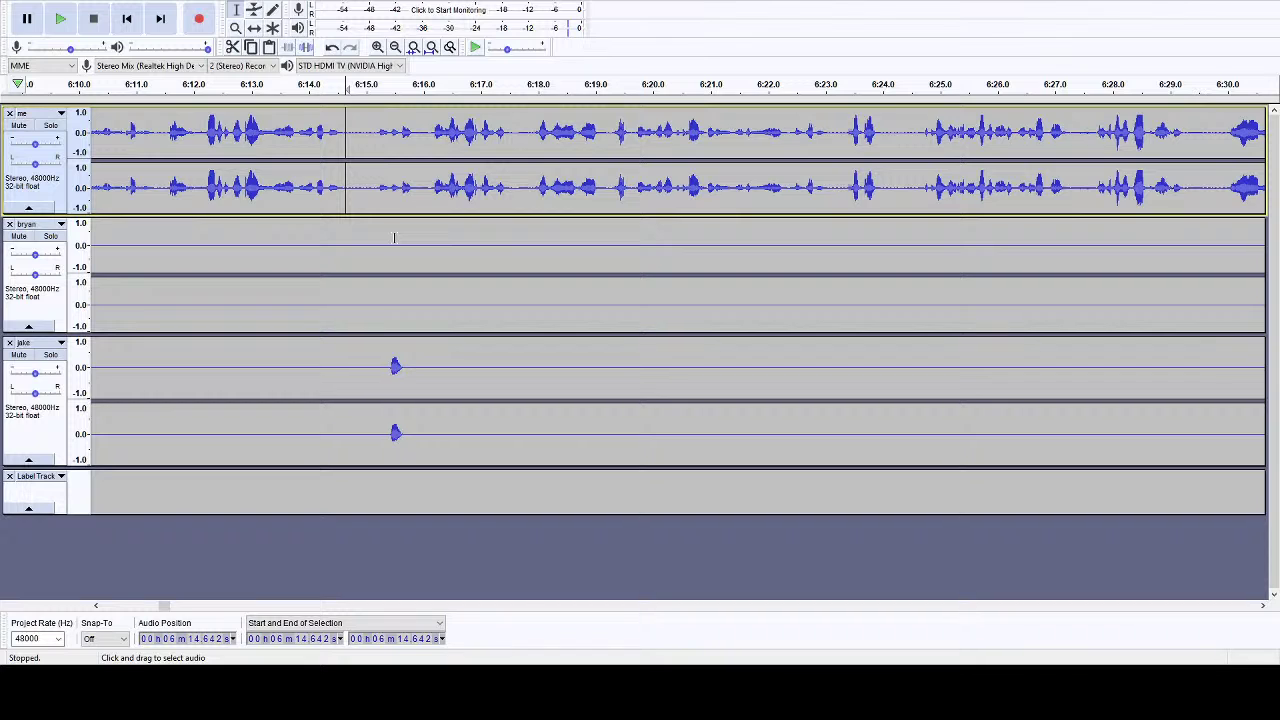
{"action": "key", "text": "ctrl+b"}
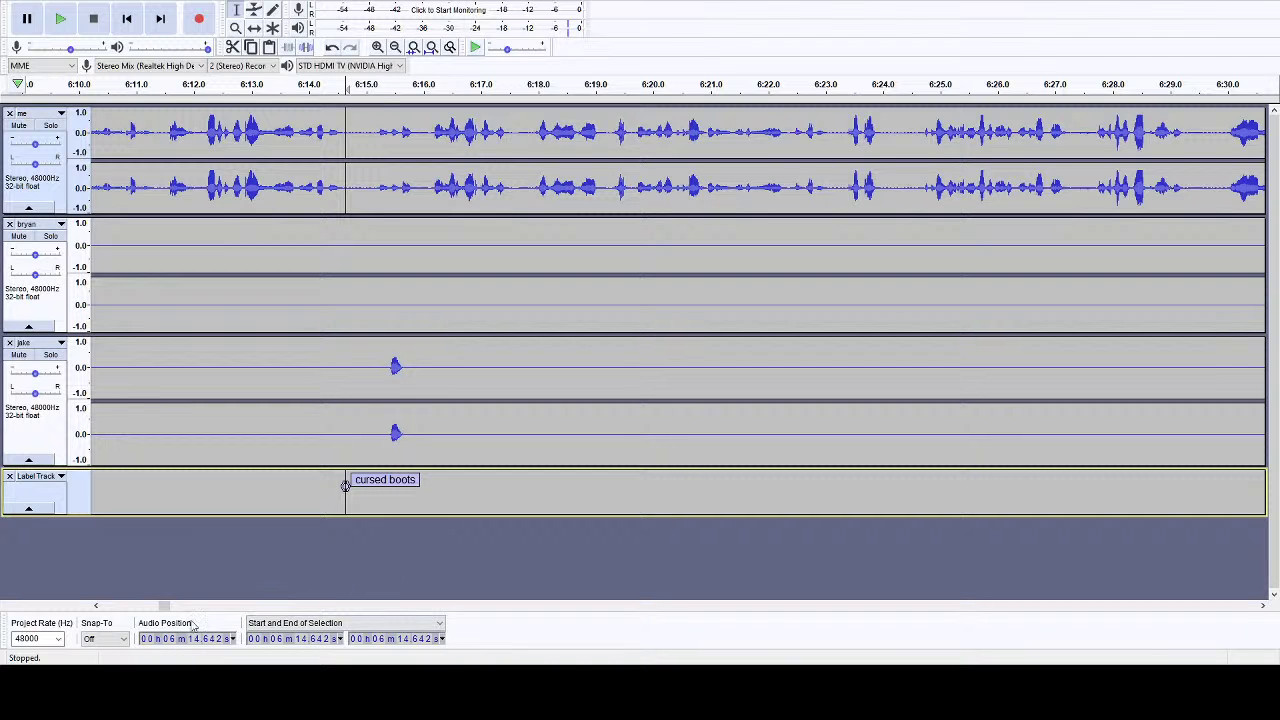
- Play back the section leading up to 5:52 and add the label "stepping in" at 5:53.570 in the label track
{"action": "left_click_drag", "start_coordinate": [166, 607], "coordinate": [158, 607]}
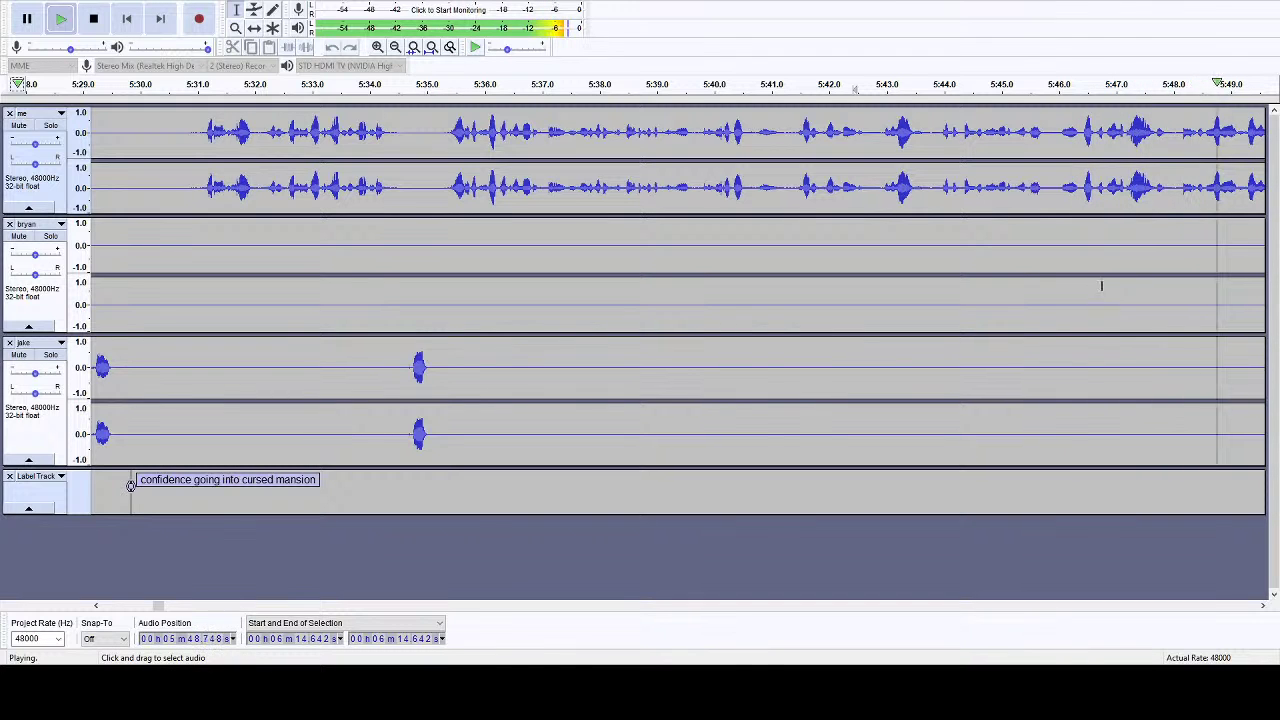
{"action": "left_click", "coordinate": [93, 17]}
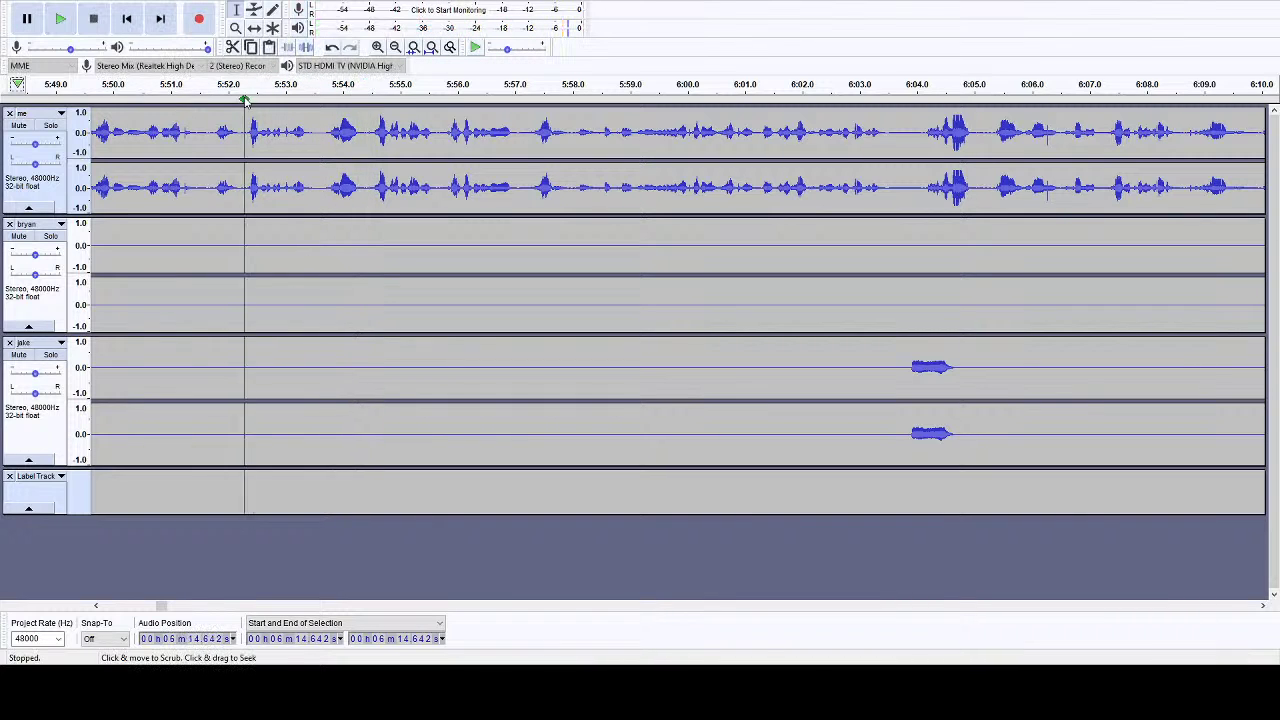
{"action": "left_click", "coordinate": [318, 133]}
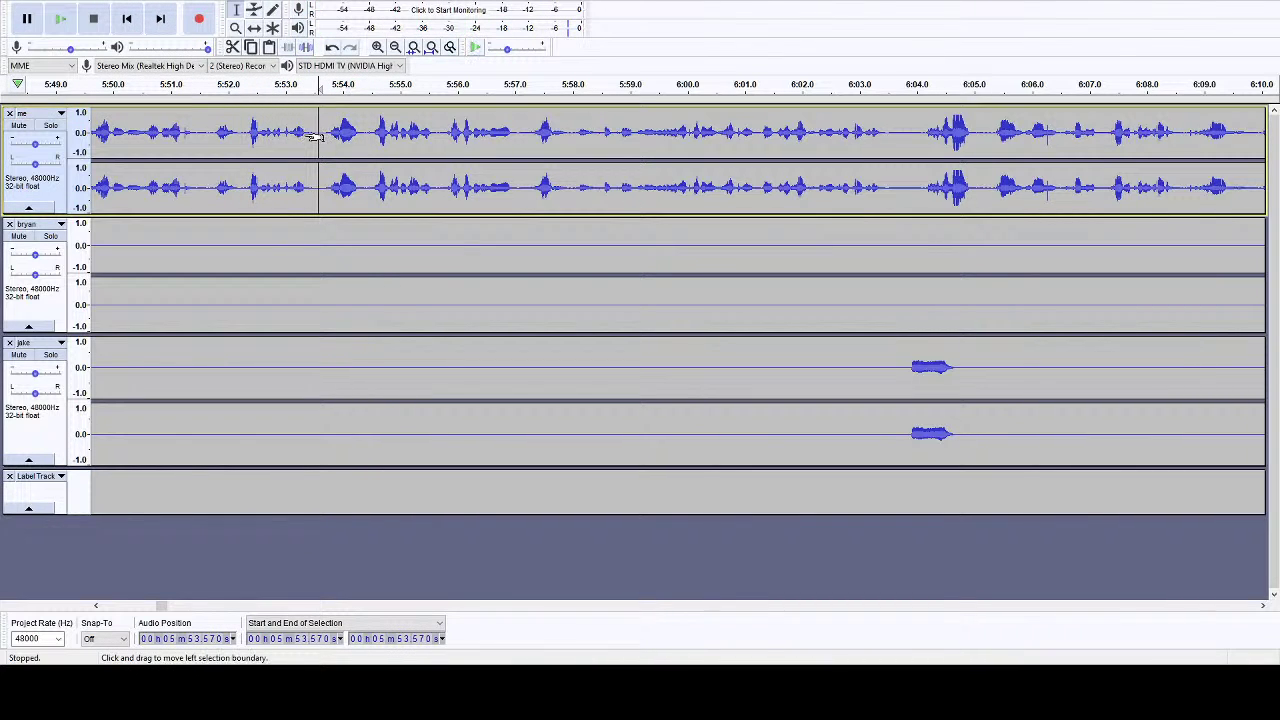
{"action": "key", "text": "ctrl+b"}
{"action": "type", "text": "S"}
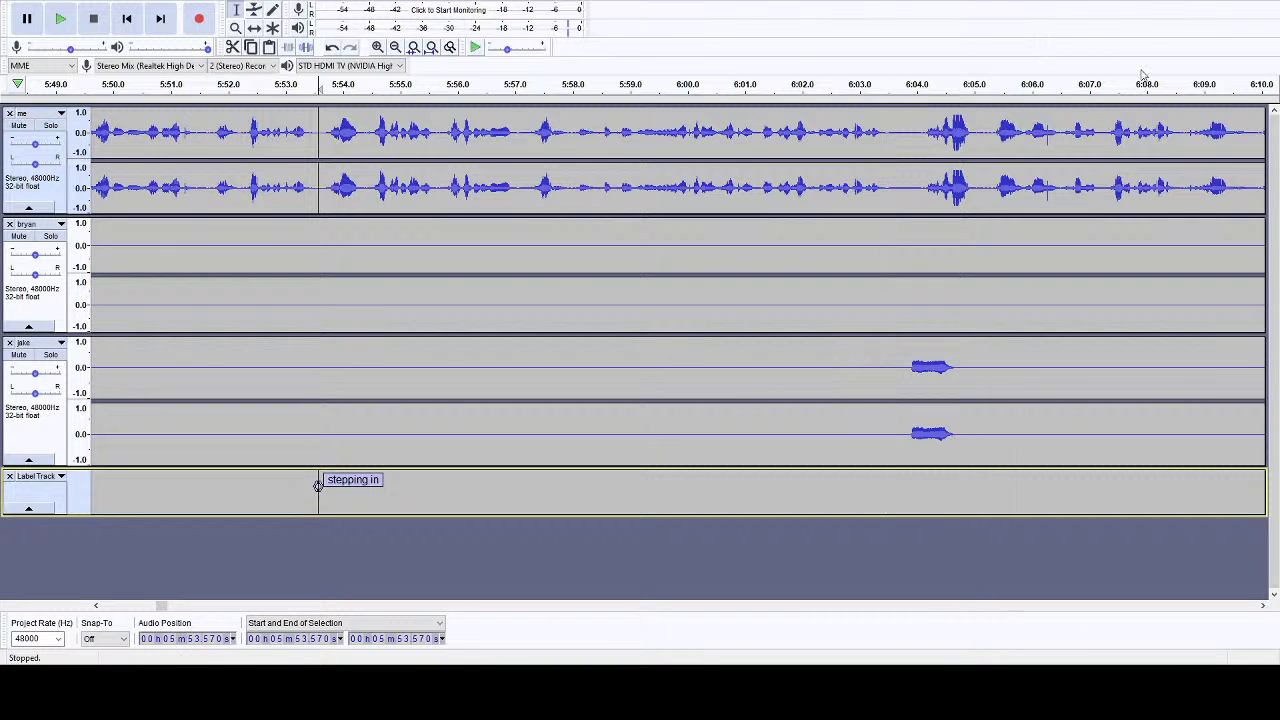
- Play back from about 6:10 and 6:18, and delete the pause at 6:24.000–6:24.511 from all tracks
{"action": "left_click", "coordinate": [1256, 86]}
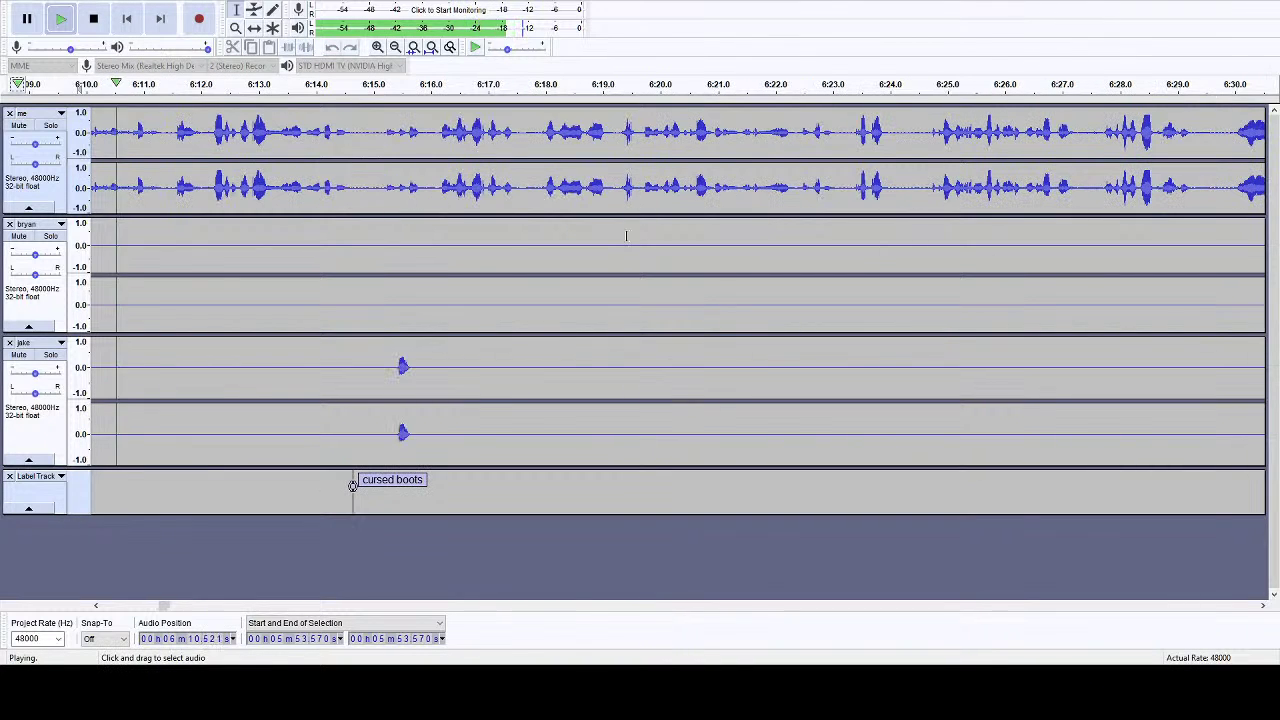
{"action": "left_click", "coordinate": [538, 86]}
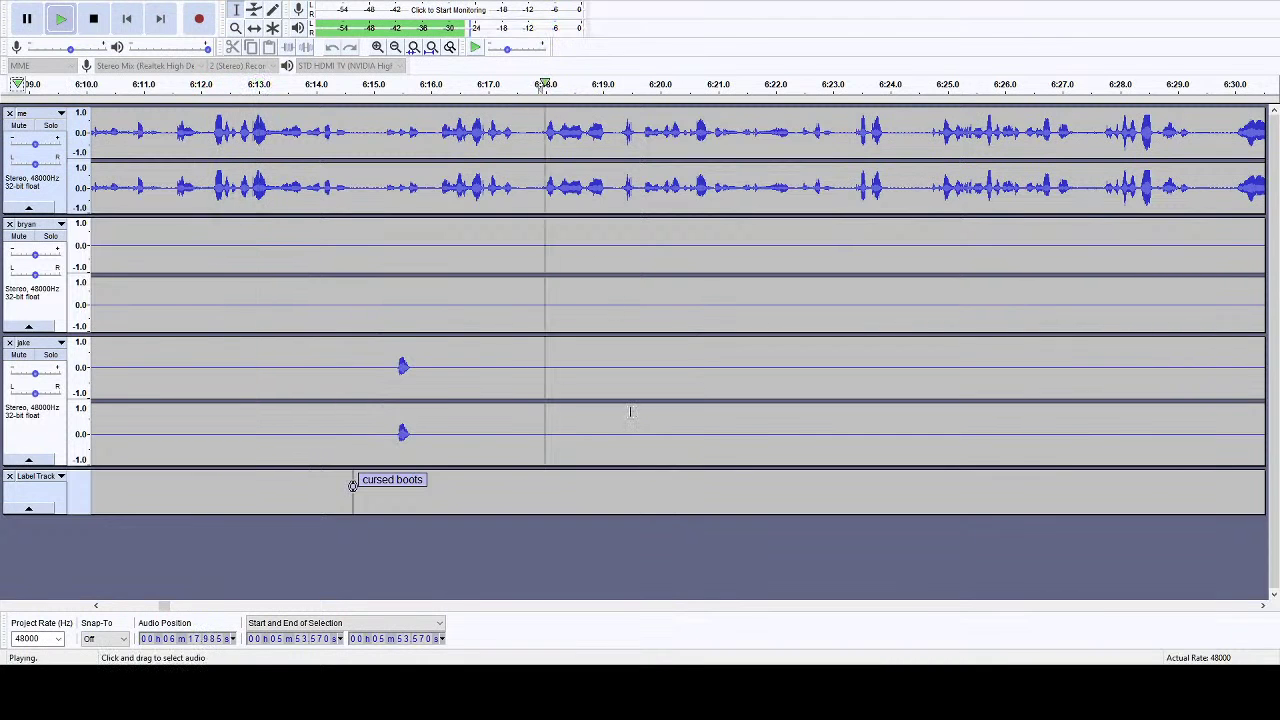
{"action": "left_click", "coordinate": [1263, 606]}
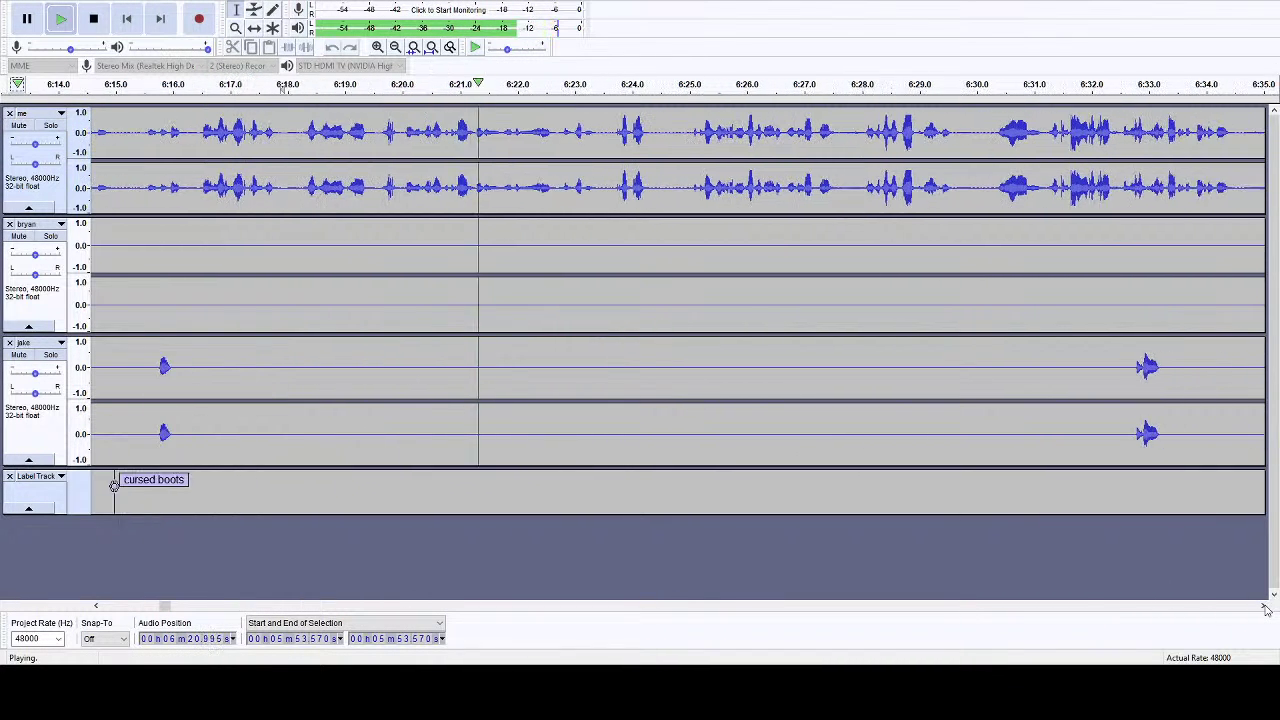
{"action": "left_click", "coordinate": [1263, 606]}
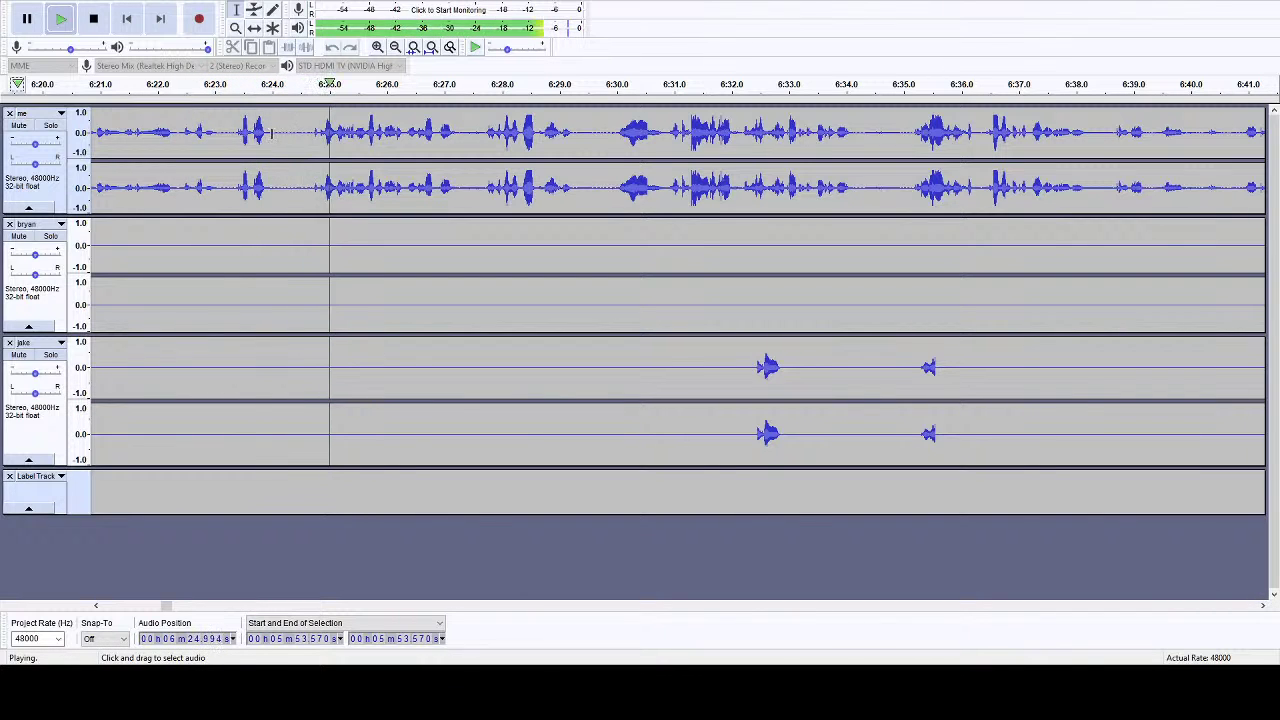
{"action": "left_click_drag", "start_coordinate": [272, 433], "coordinate": [300, 495]}
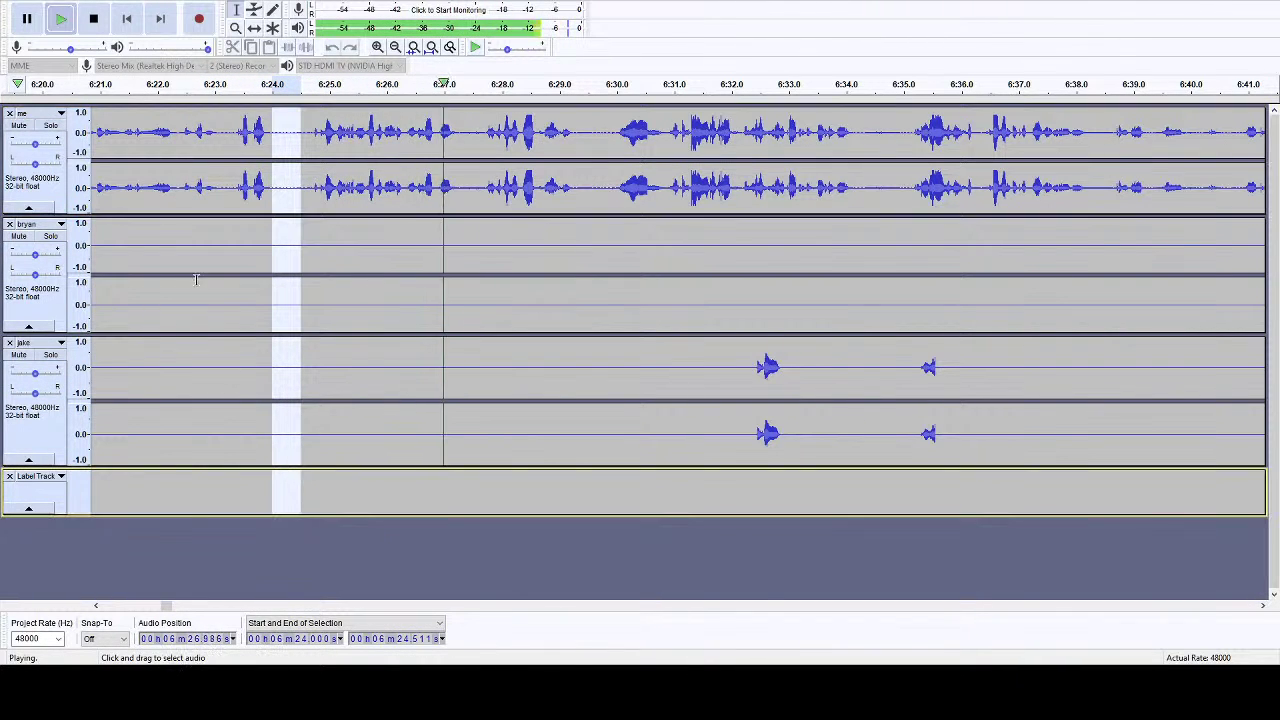
{"action": "left_click", "coordinate": [93, 18]}
{"action": "key", "text": "Delete"}
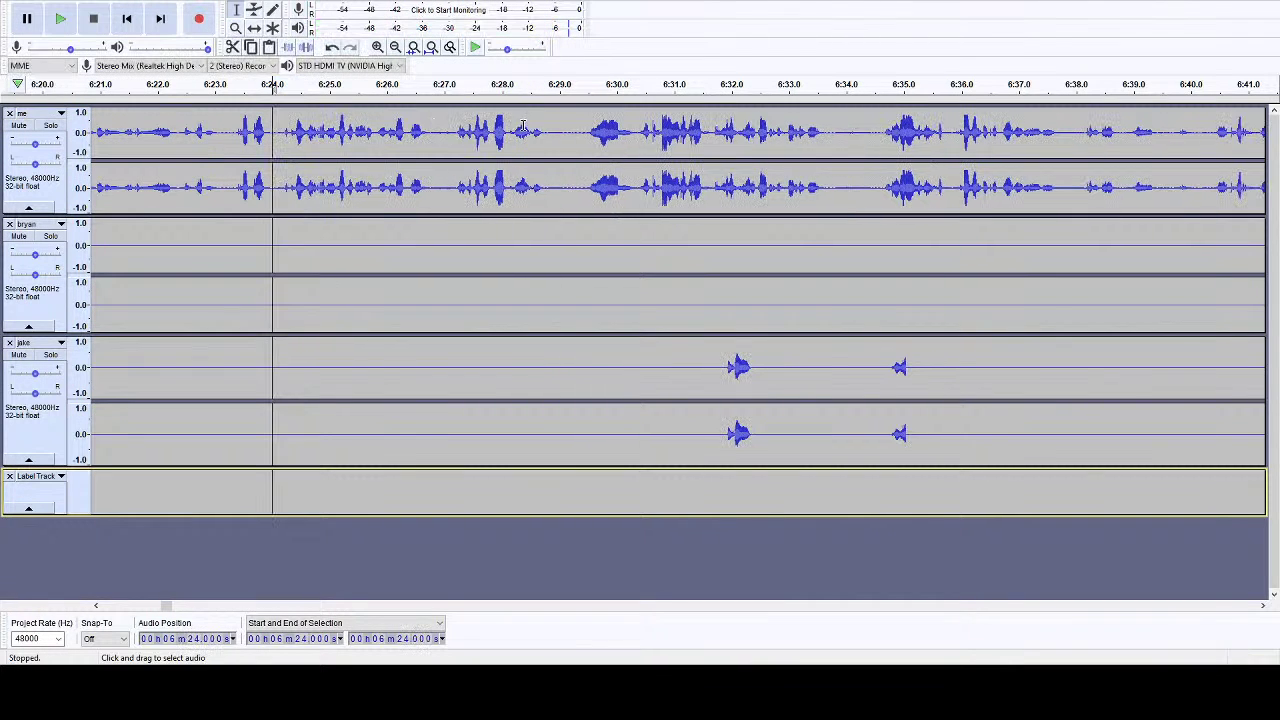
- Delete about 0.4 s starting at 6:28.957 and the pause at 6:33.439–6:34.043 from all tracks
{"action": "left_click_drag", "start_coordinate": [579, 146], "coordinate": [557, 489]}
{"action": "key", "text": "Delete"}
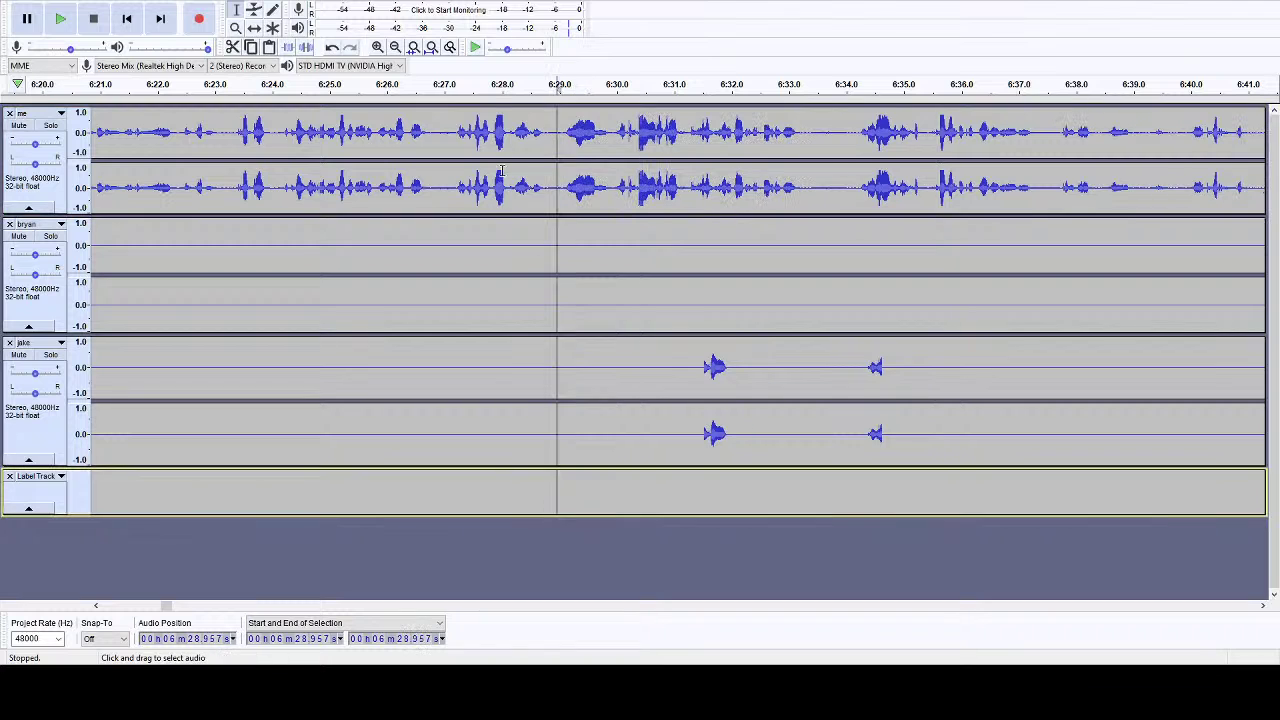
{"action": "left_click", "coordinate": [487, 88]}
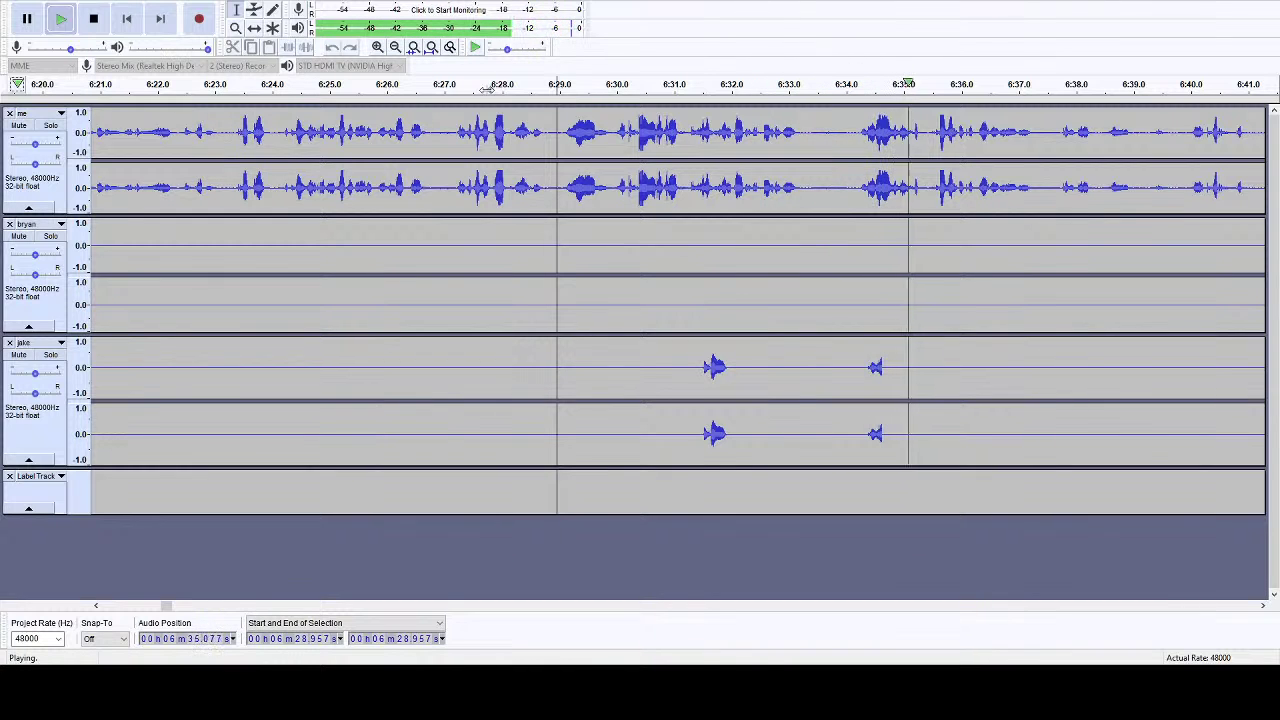
{"action": "left_click_drag", "start_coordinate": [847, 146], "coordinate": [815, 491]}
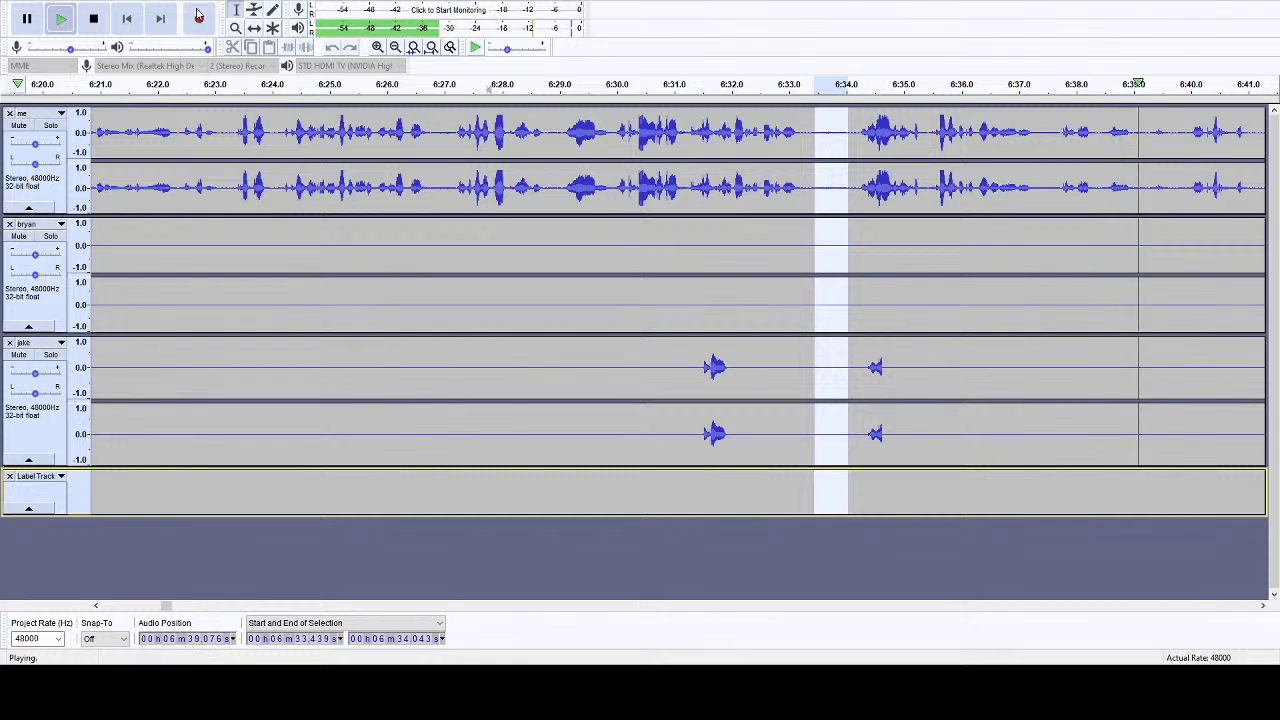
{"action": "key", "text": "space"}
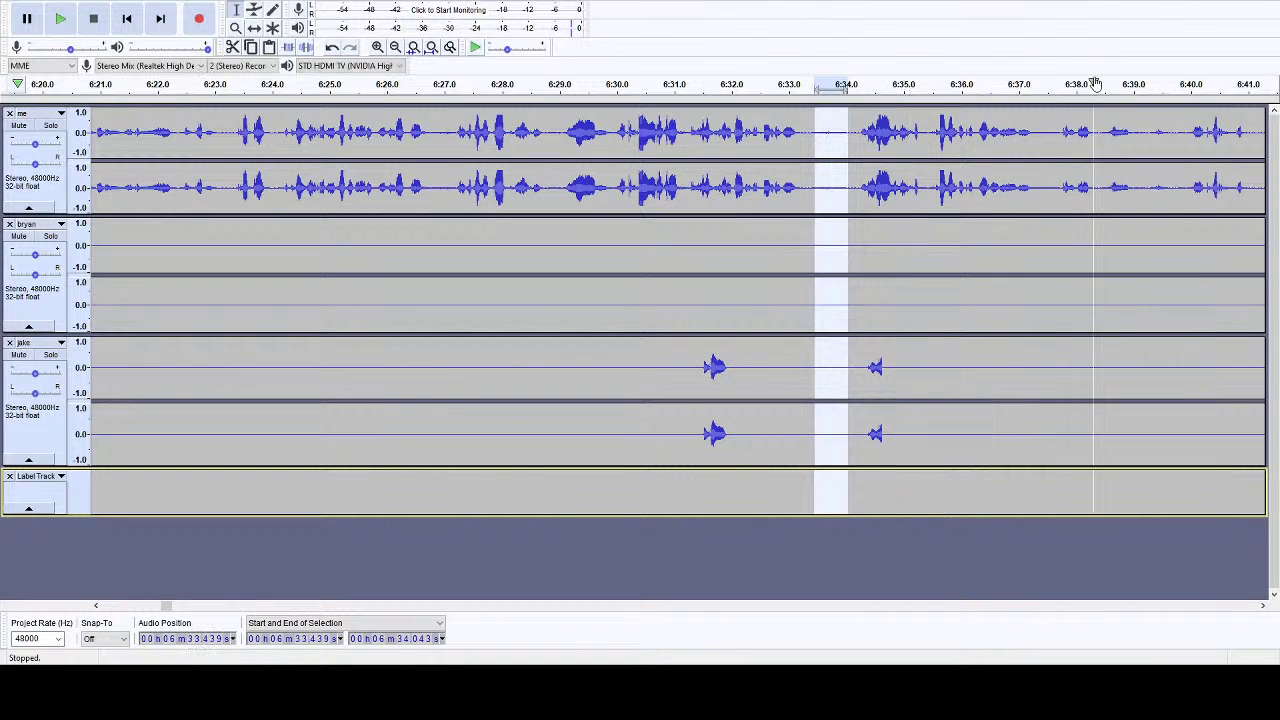
{"action": "key", "text": "Delete"}
- Play back from about 6:37 and delete the section at 6:38.536–6:39.360 from all tracks
{"action": "left_click", "coordinate": [1021, 86]}
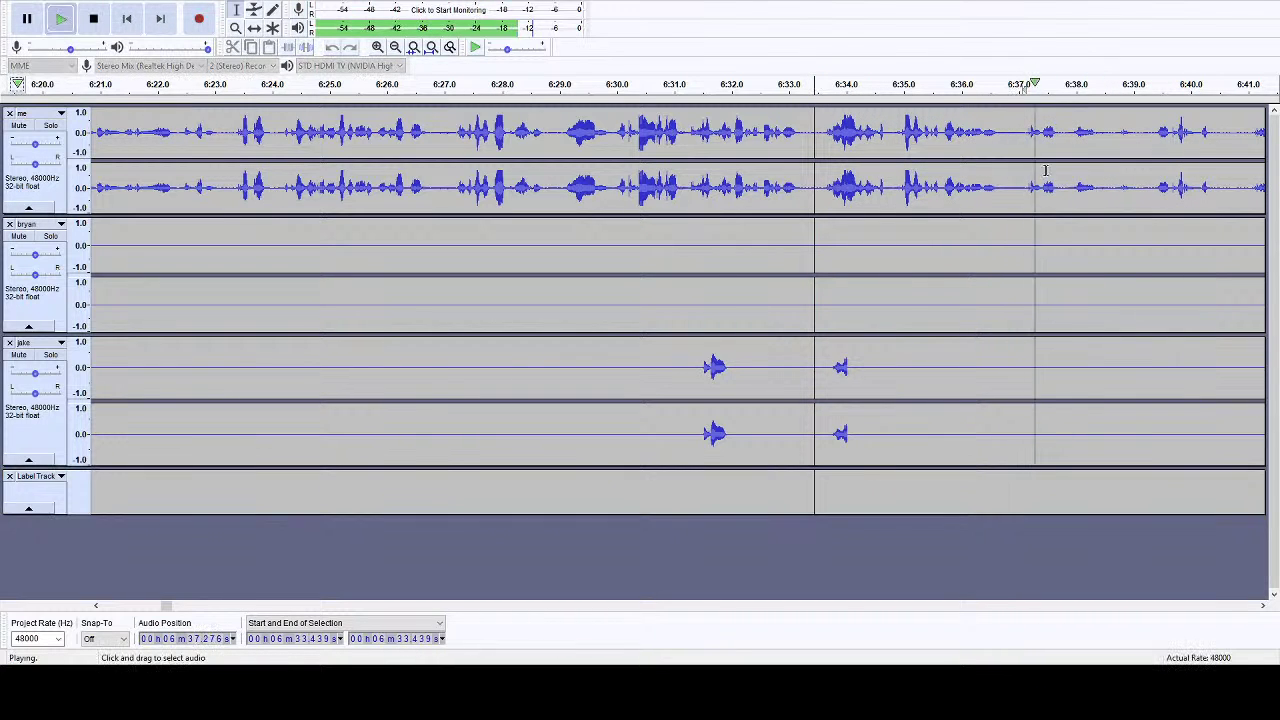
{"action": "left_click", "coordinate": [1263, 606]}
{"action": "left_click_drag", "start_coordinate": [1263, 606], "coordinate": [1263, 606]}
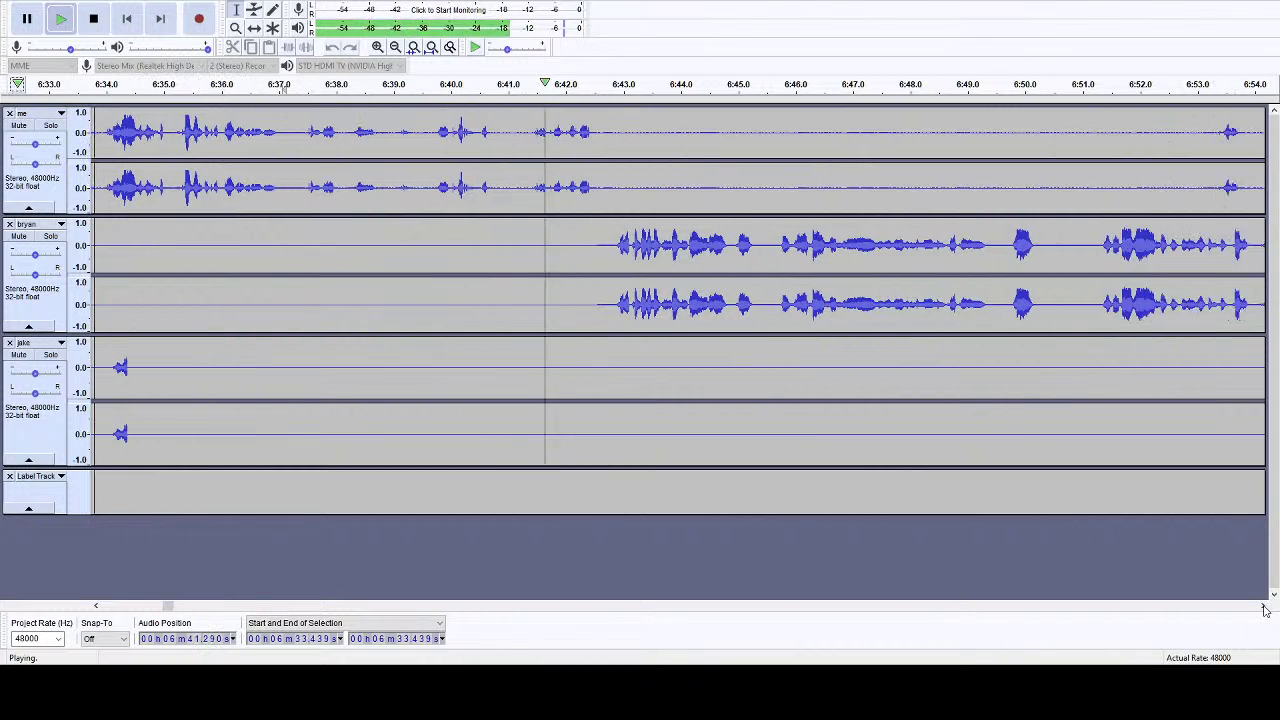
{"action": "left_click", "coordinate": [93, 18]}
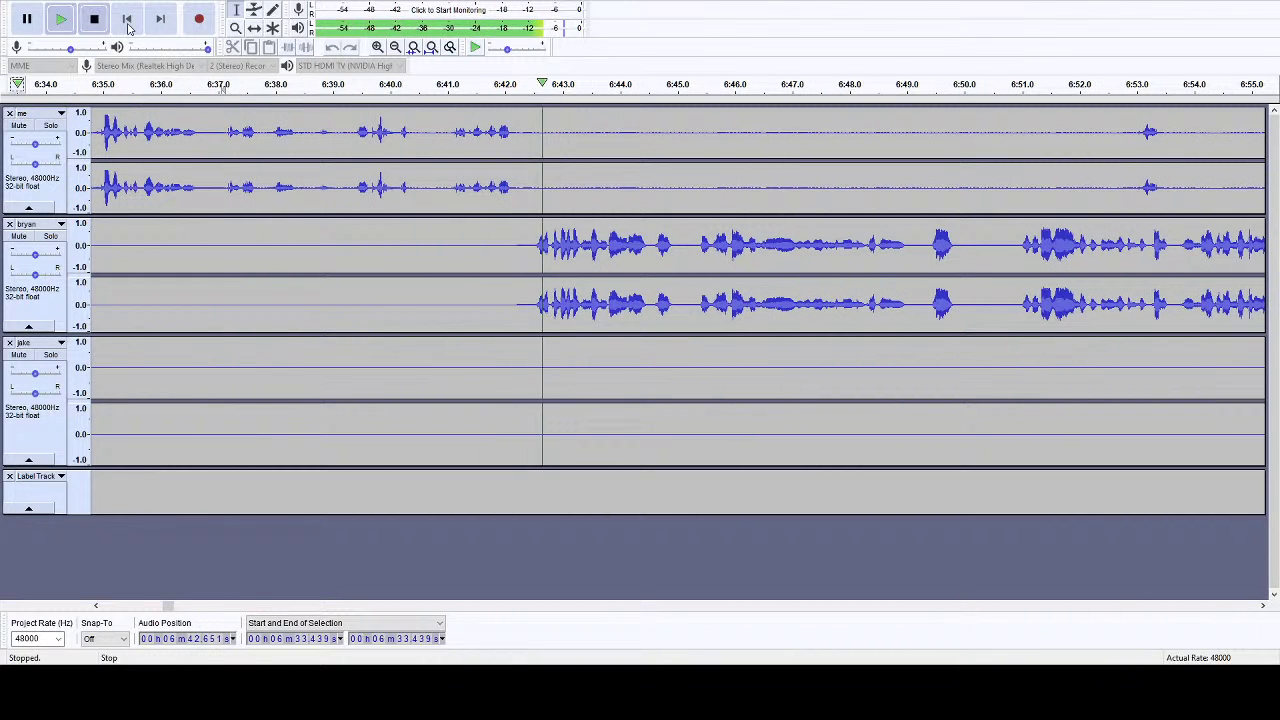
{"action": "left_click", "coordinate": [232, 85]}
{"action": "left_click", "coordinate": [93, 18]}
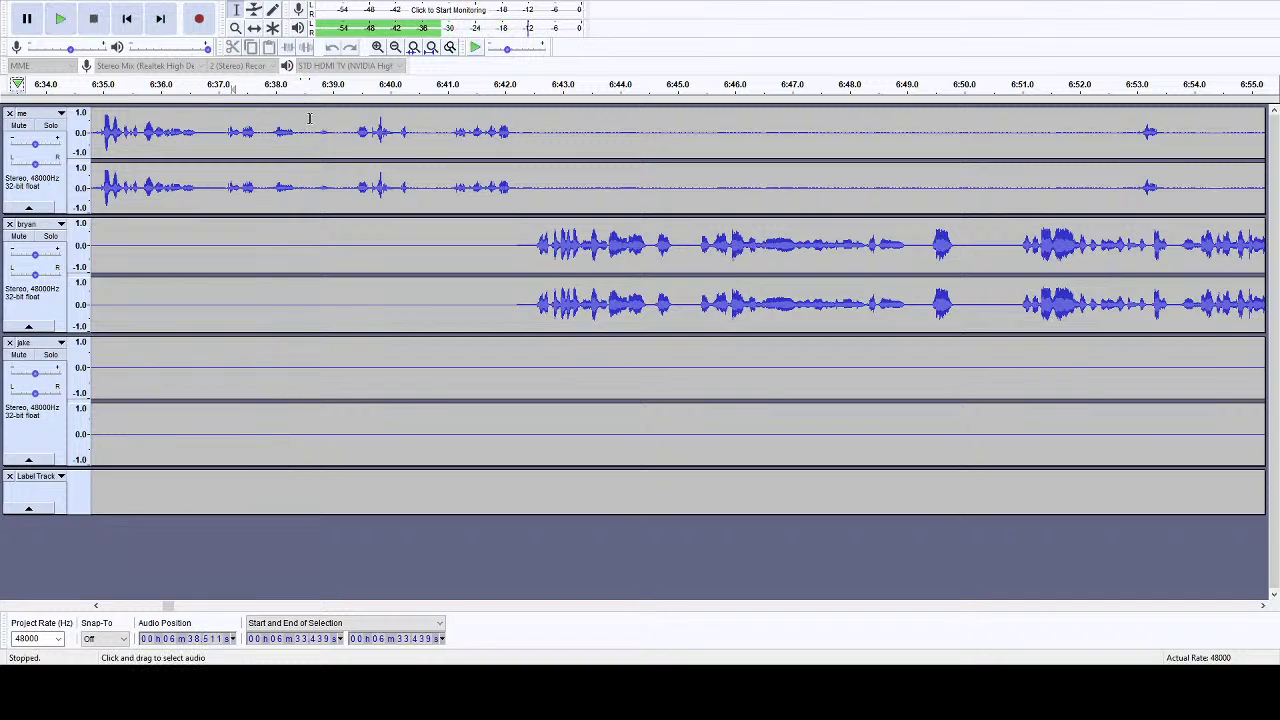
{"action": "left_click_drag", "start_coordinate": [305, 140], "coordinate": [352, 510]}
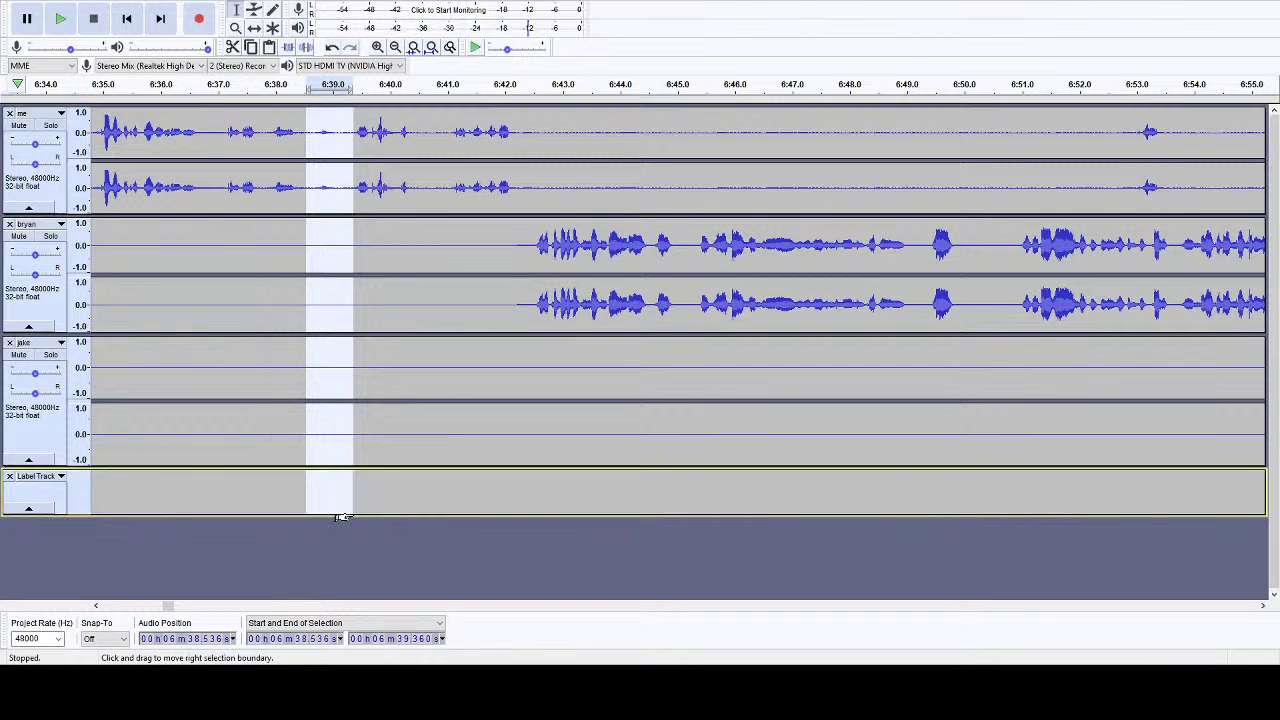
{"action": "key", "text": "Delete"}
- Delete about 0.25 s starting at 6:36.701 and about 0.5 s starting at 6:39.430 from all tracks
{"action": "left_click_drag", "start_coordinate": [201, 140], "coordinate": [205, 503]}
{"action": "key", "text": "Delete"}
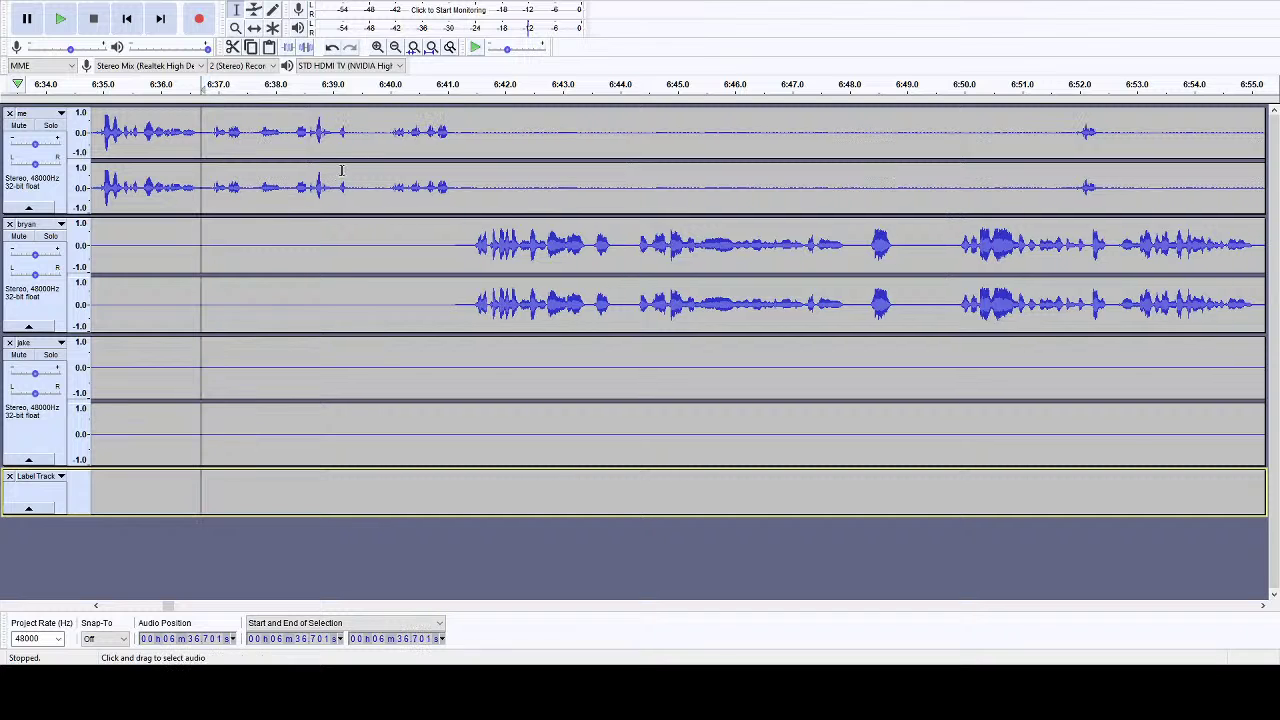
{"action": "left_click_drag", "start_coordinate": [357, 142], "coordinate": [385, 500]}
{"action": "key", "text": "Delete"}
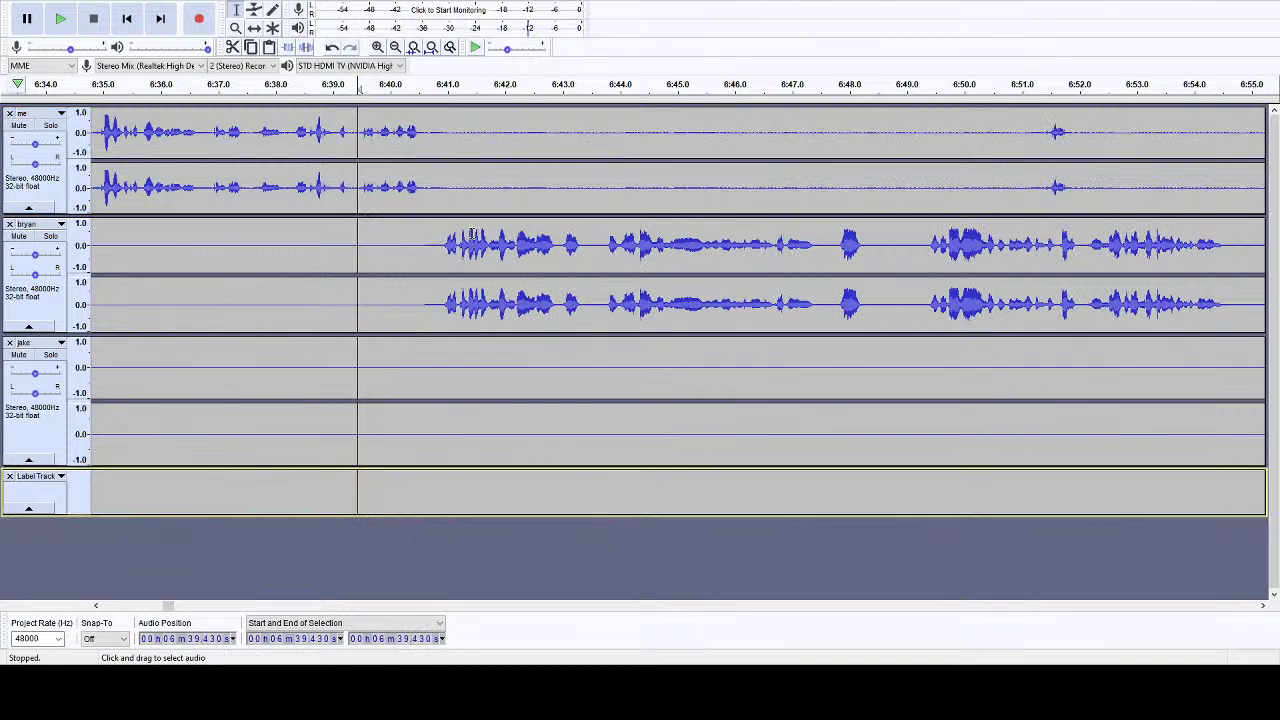
- Play back from about 6:41 and silence the background noise at 6:40.660–6:51.214 in the "me" track
{"action": "left_click", "coordinate": [436, 100]}
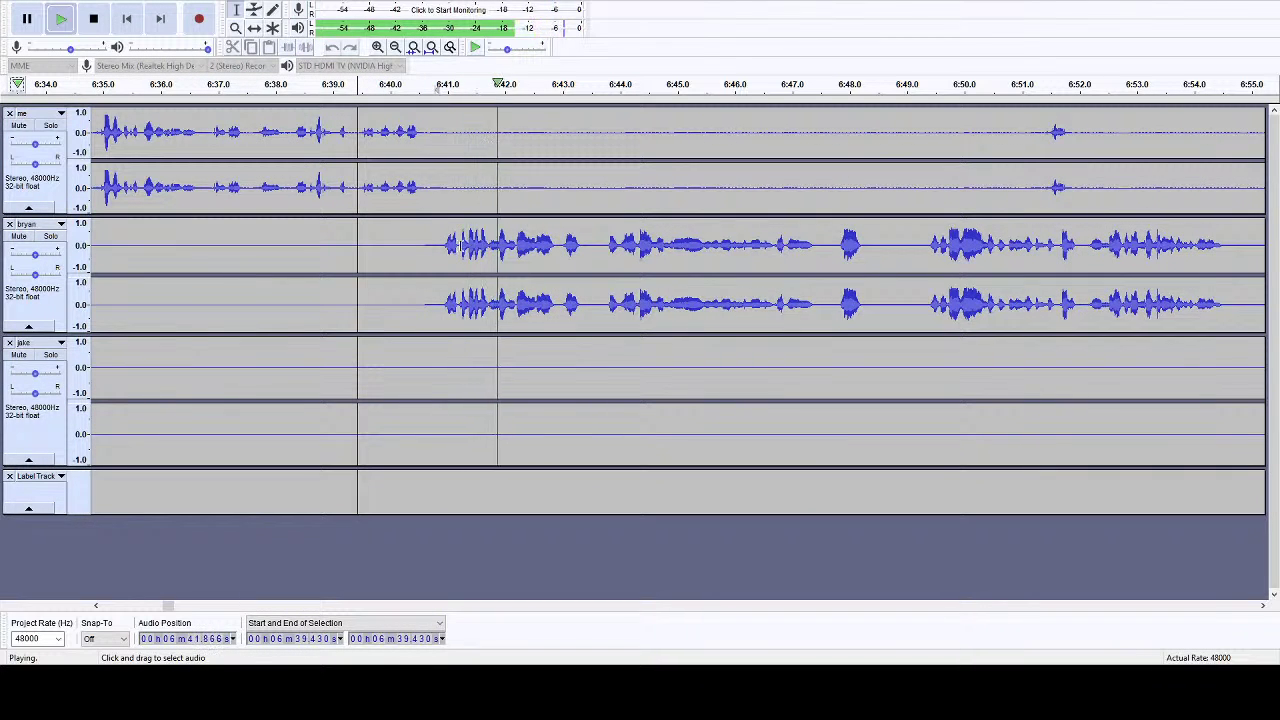
{"action": "left_click_drag", "start_coordinate": [427, 131], "coordinate": [714, 142]}
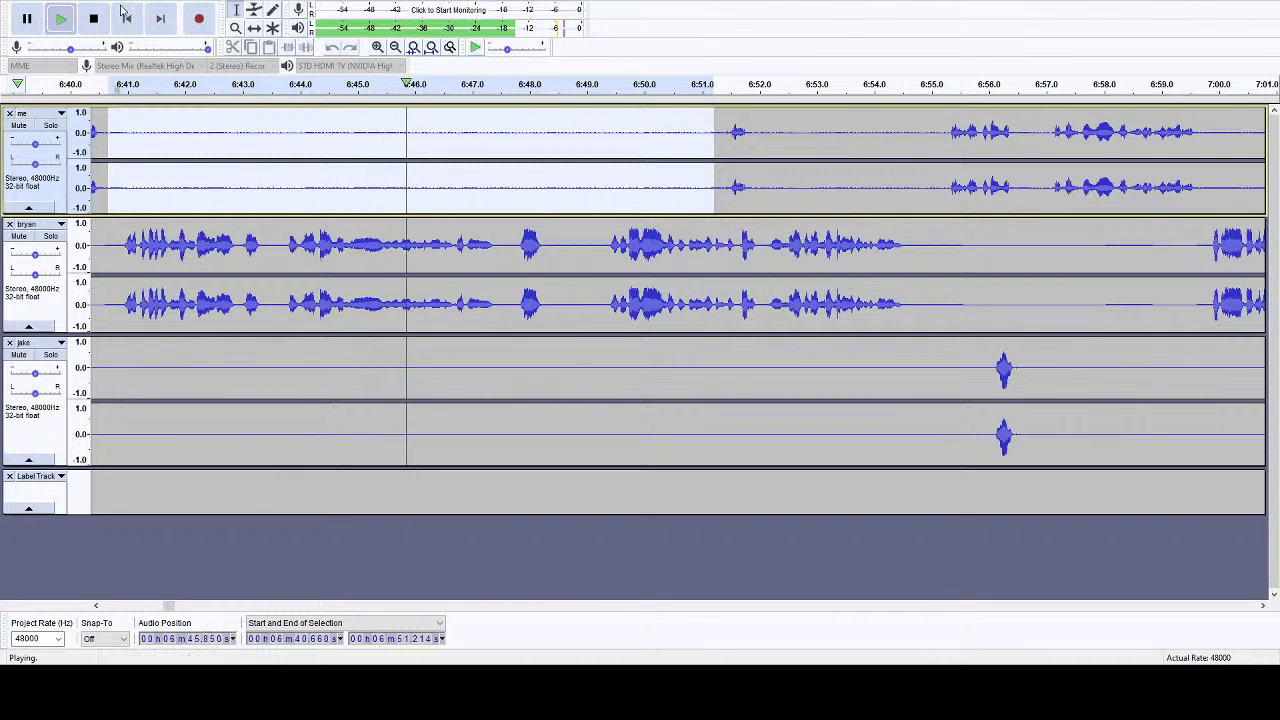
{"action": "left_click", "coordinate": [80, 20]}
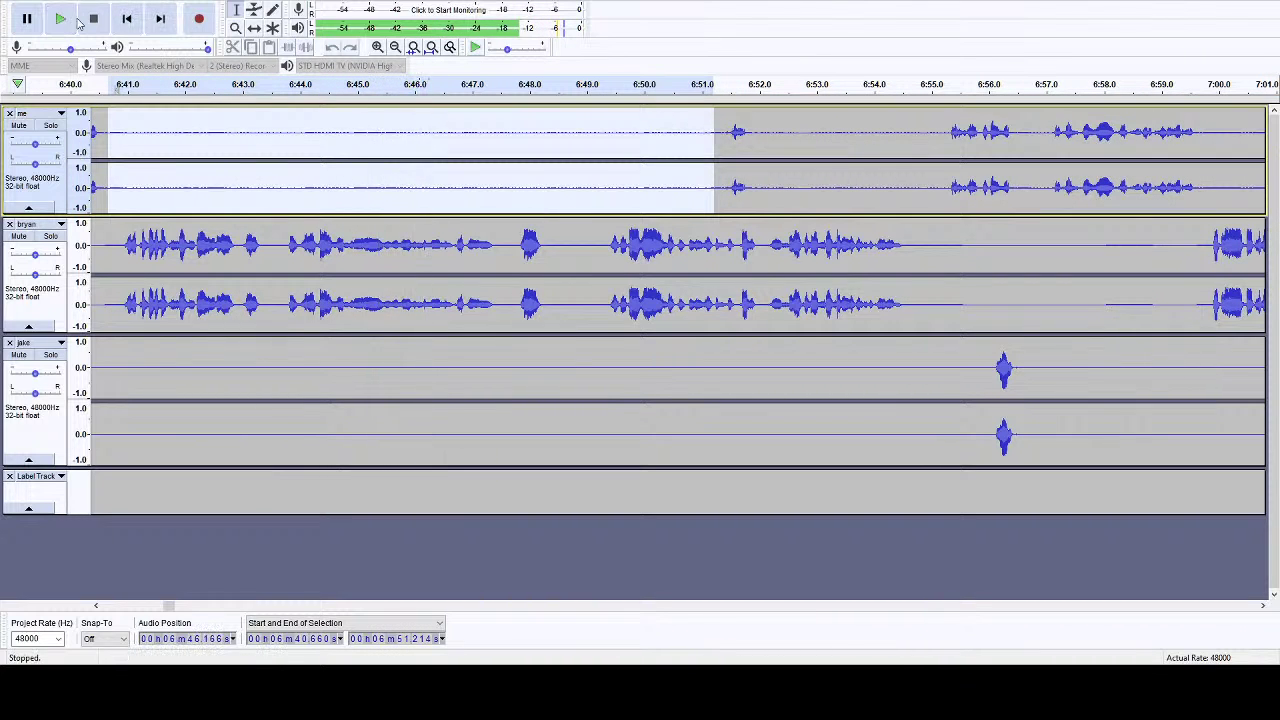
- Play back from about 6:47.5 and delete the pause at 6:48.404–6:49.275 from all tracks
{"action": "left_click", "coordinate": [499, 89]}
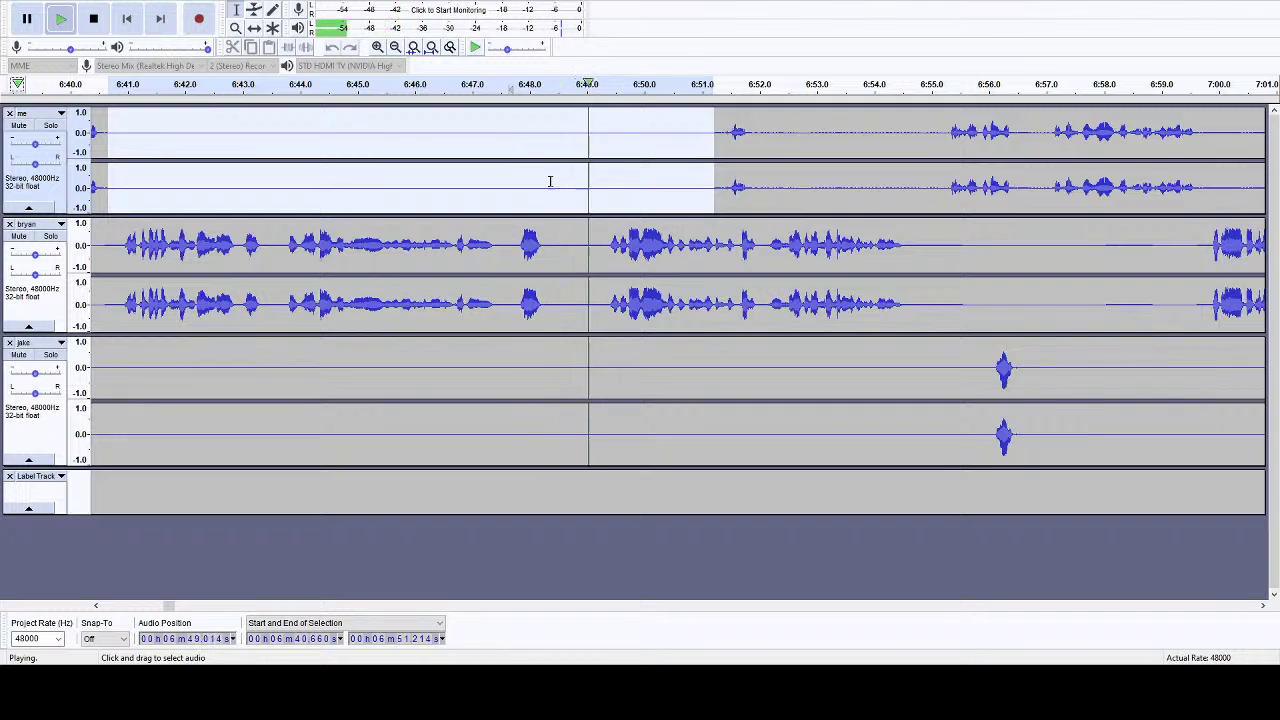
{"action": "left_click_drag", "start_coordinate": [552, 177], "coordinate": [571, 178]}
{"action": "left_click", "coordinate": [602, 488], "text": "shift"}
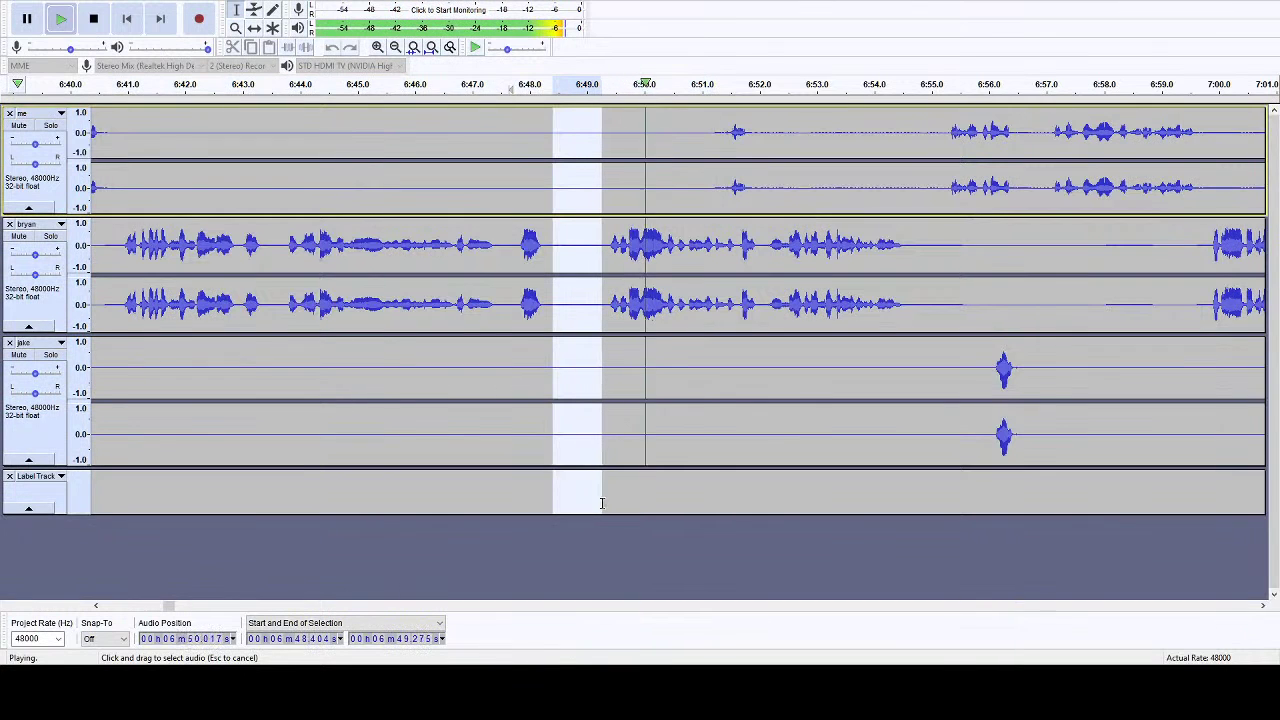
{"action": "left_click", "coordinate": [106, 16]}
{"action": "key", "text": "Delete"}
- Play back from about 6:50.5 and delete the pause at 6:55.881–6:56.171 from all tracks
{"action": "left_click", "coordinate": [686, 100]}
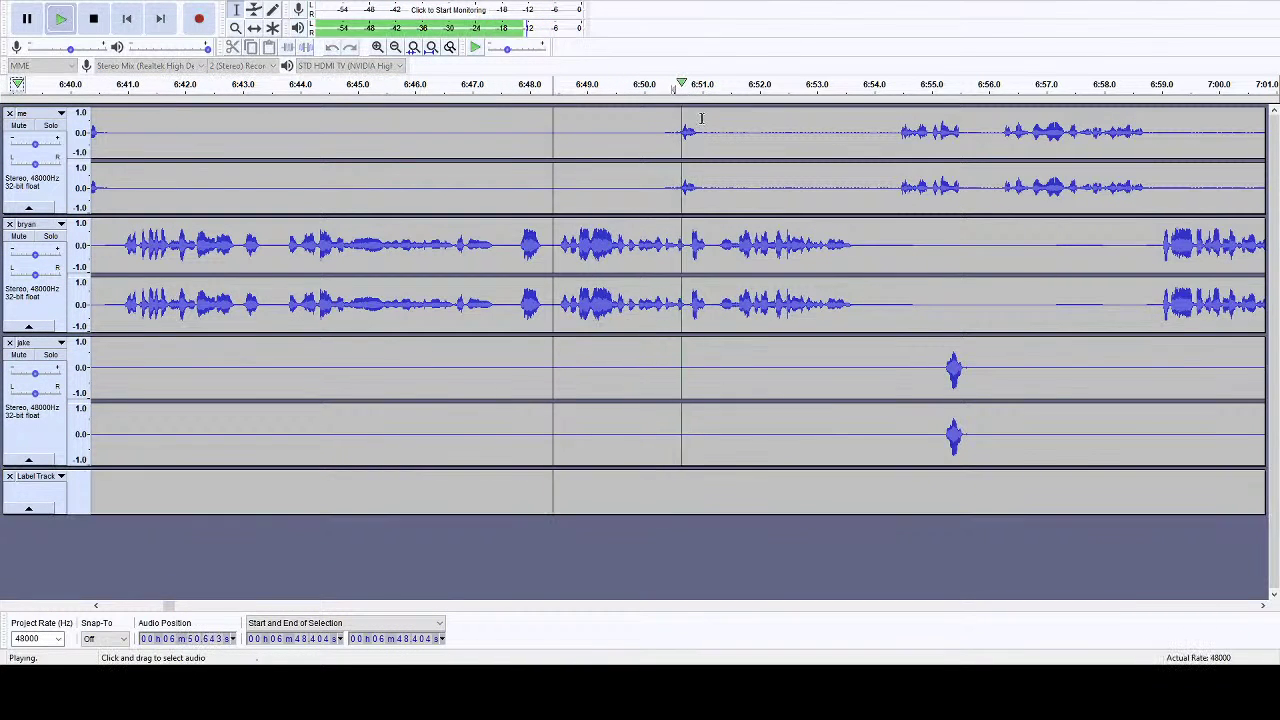
{"action": "left_click", "coordinate": [1262, 606]}
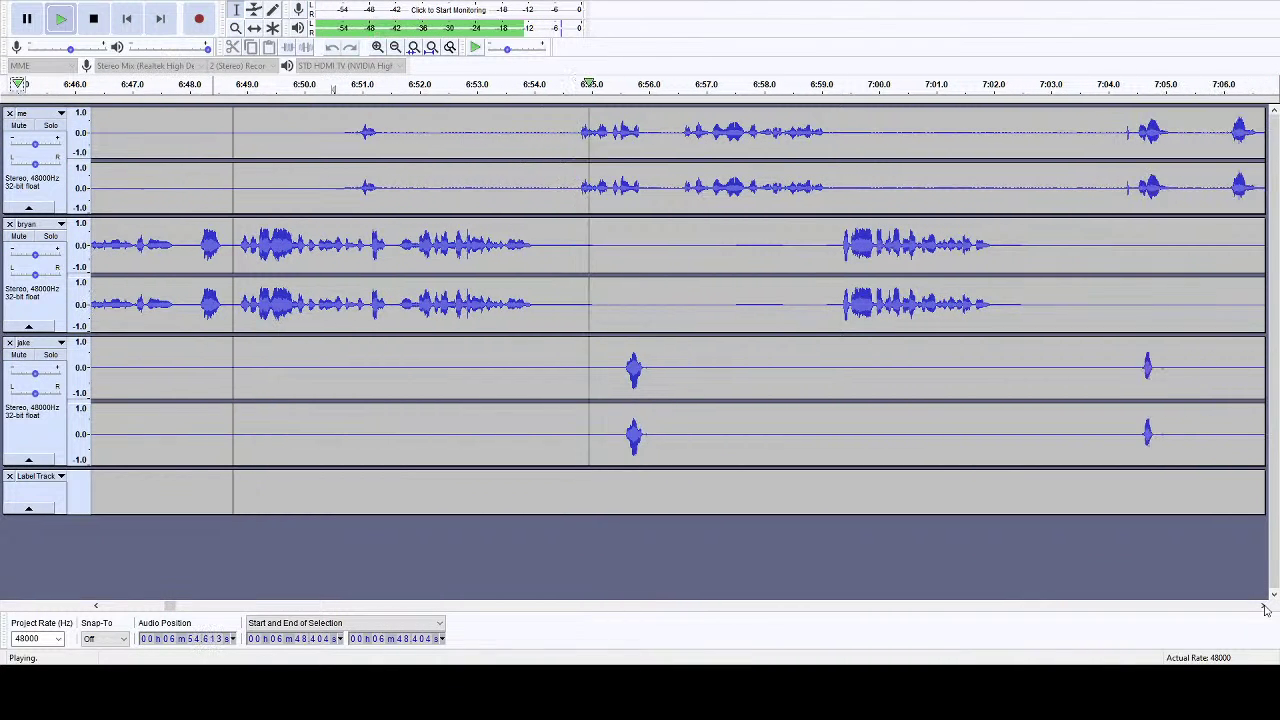
{"action": "left_click", "coordinate": [1264, 607]}
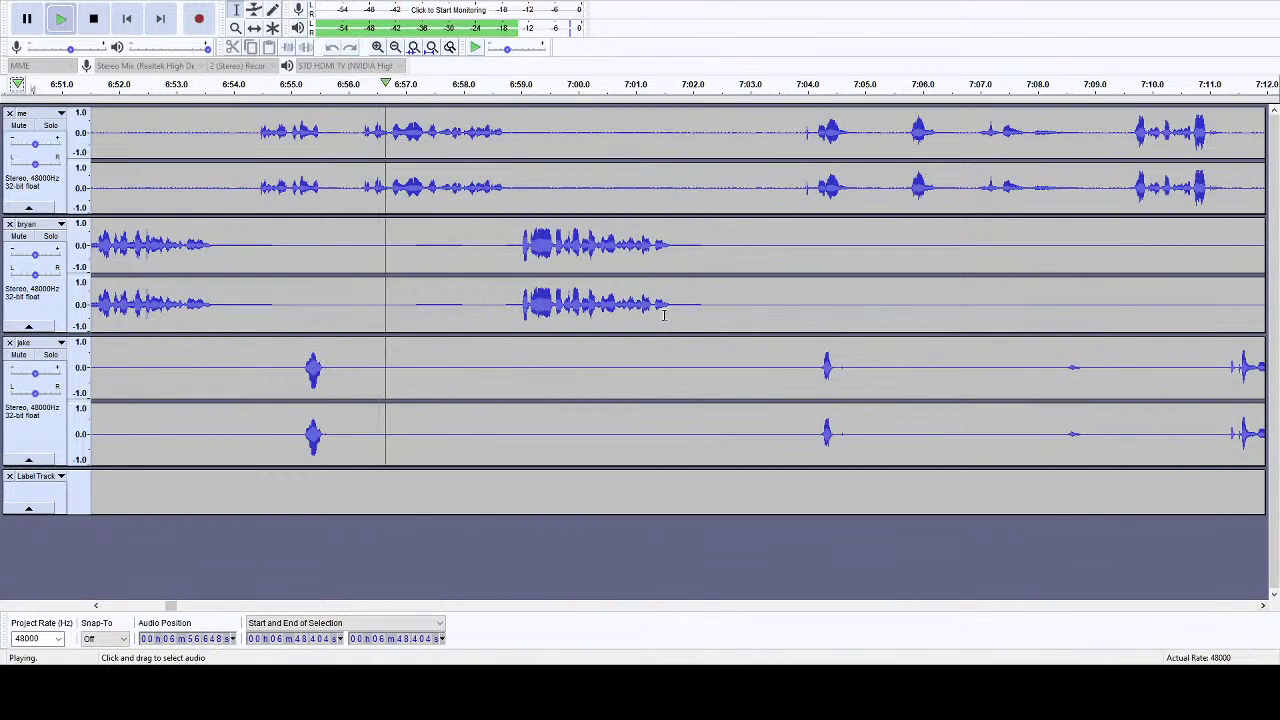
{"action": "left_click_drag", "start_coordinate": [357, 135], "coordinate": [339, 476]}
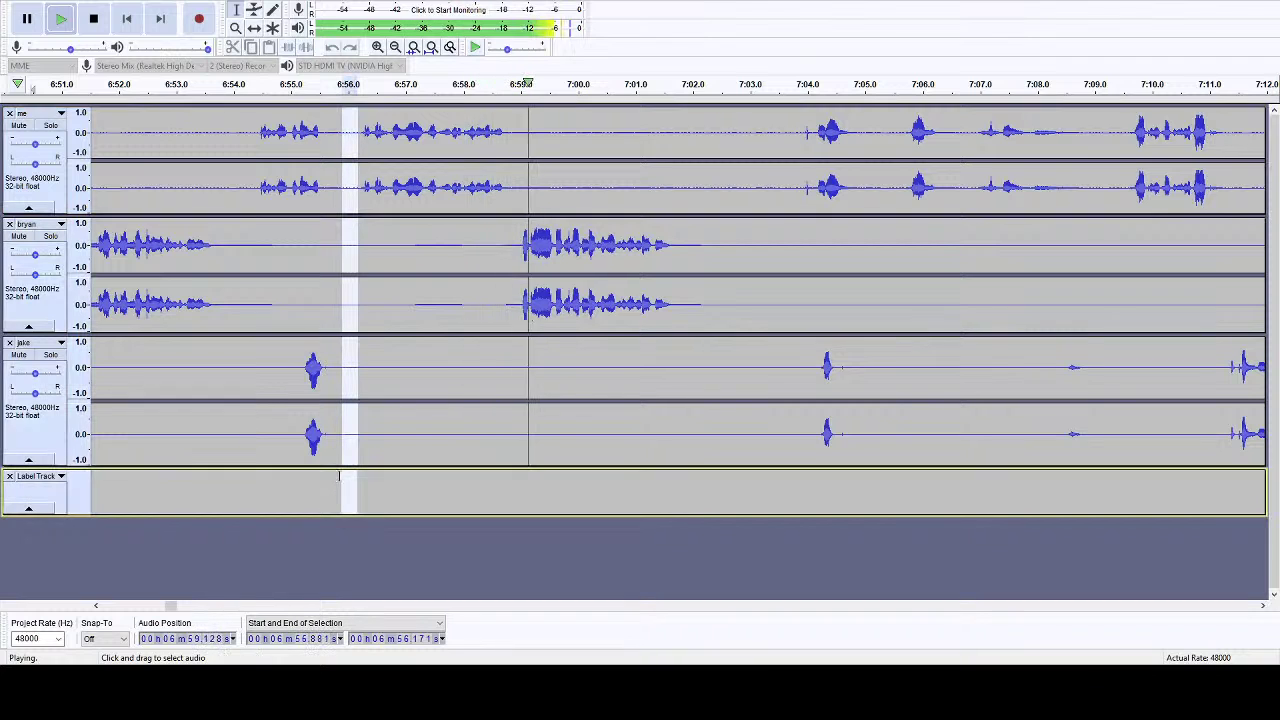
{"action": "left_click", "coordinate": [93, 19]}
{"action": "key", "text": "Delete"}
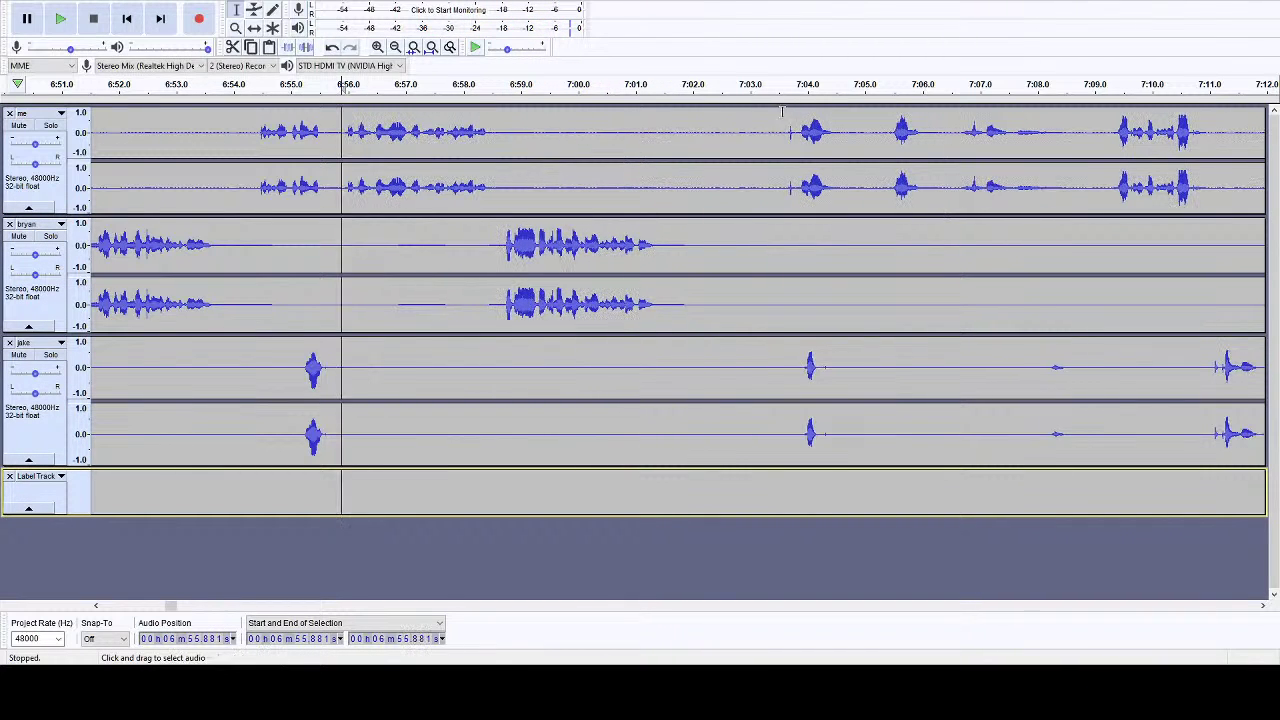
- Silence the background noise at 6:58.551–7:03.834 and 6:51.225–6:54.198 in the "me" track
{"action": "left_click_drag", "start_coordinate": [797, 127], "coordinate": [494, 135]}
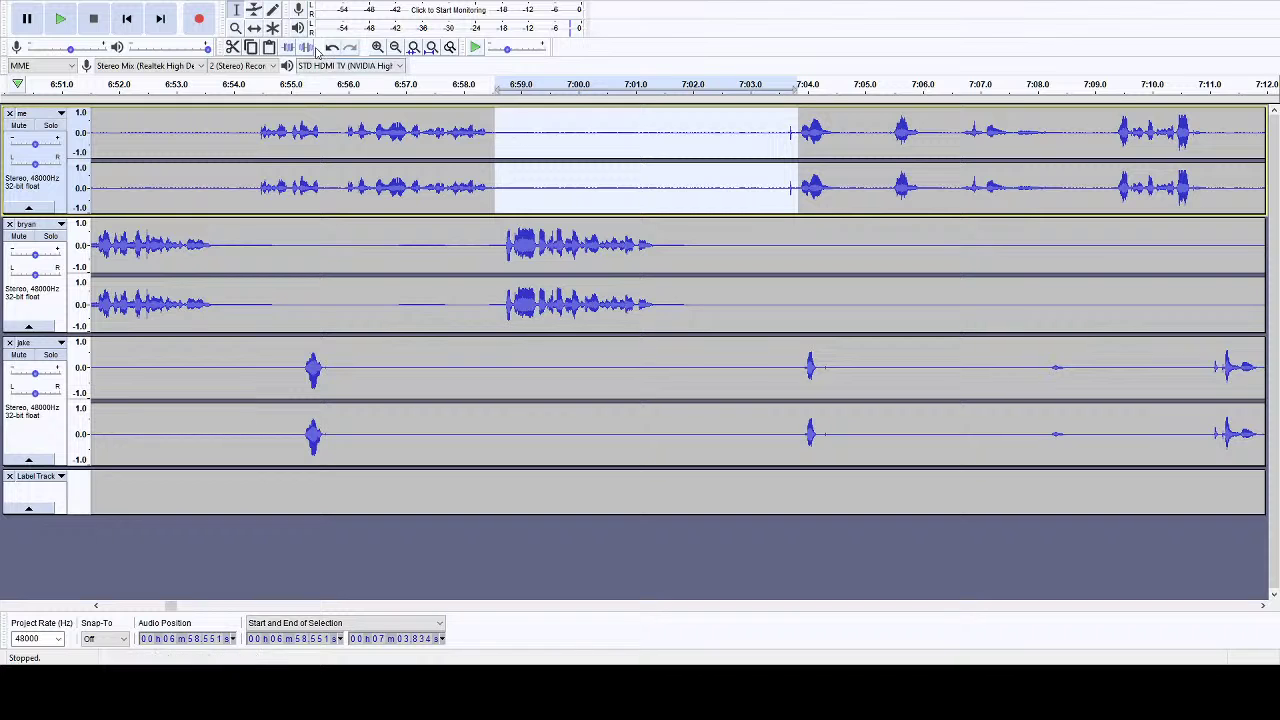
{"action": "left_click_drag", "start_coordinate": [244, 117], "coordinate": [304, 147]}
{"action": "left_click", "coordinate": [104, 135]}
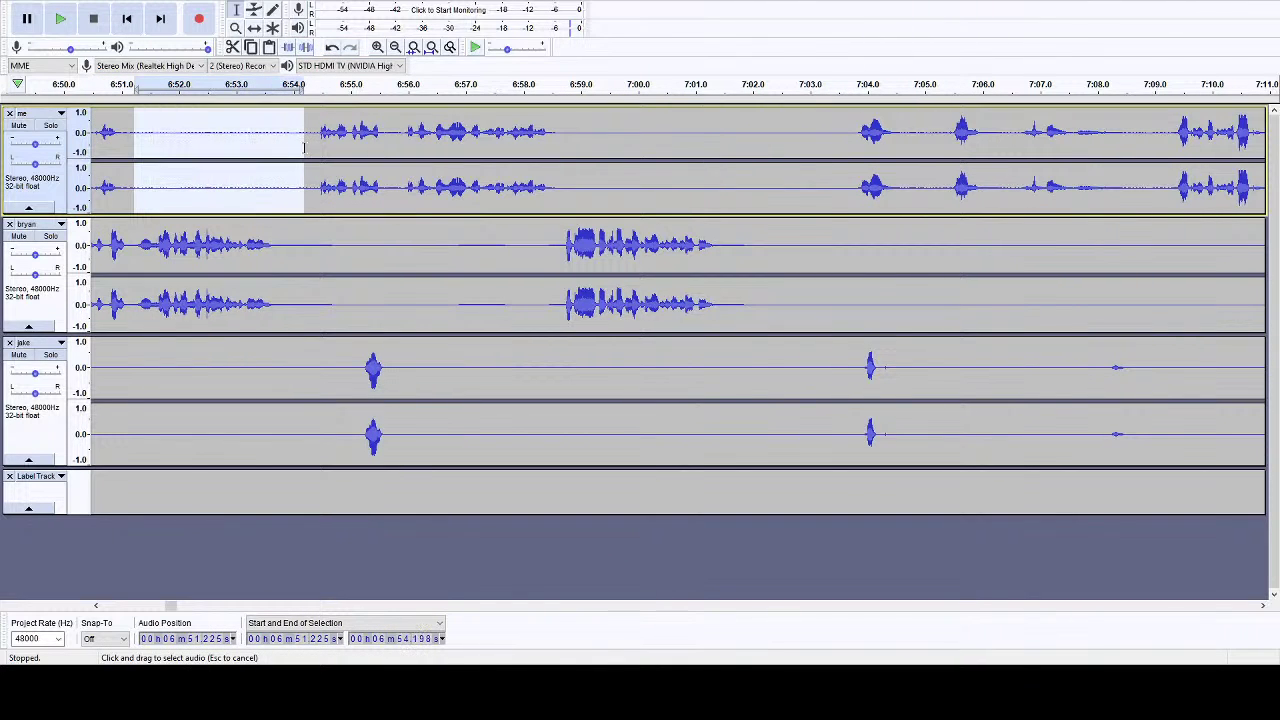
- Play back from about 7:04 and add the label "lack of combat" at 7:01.698
{"action": "left_click", "coordinate": [852, 101]}
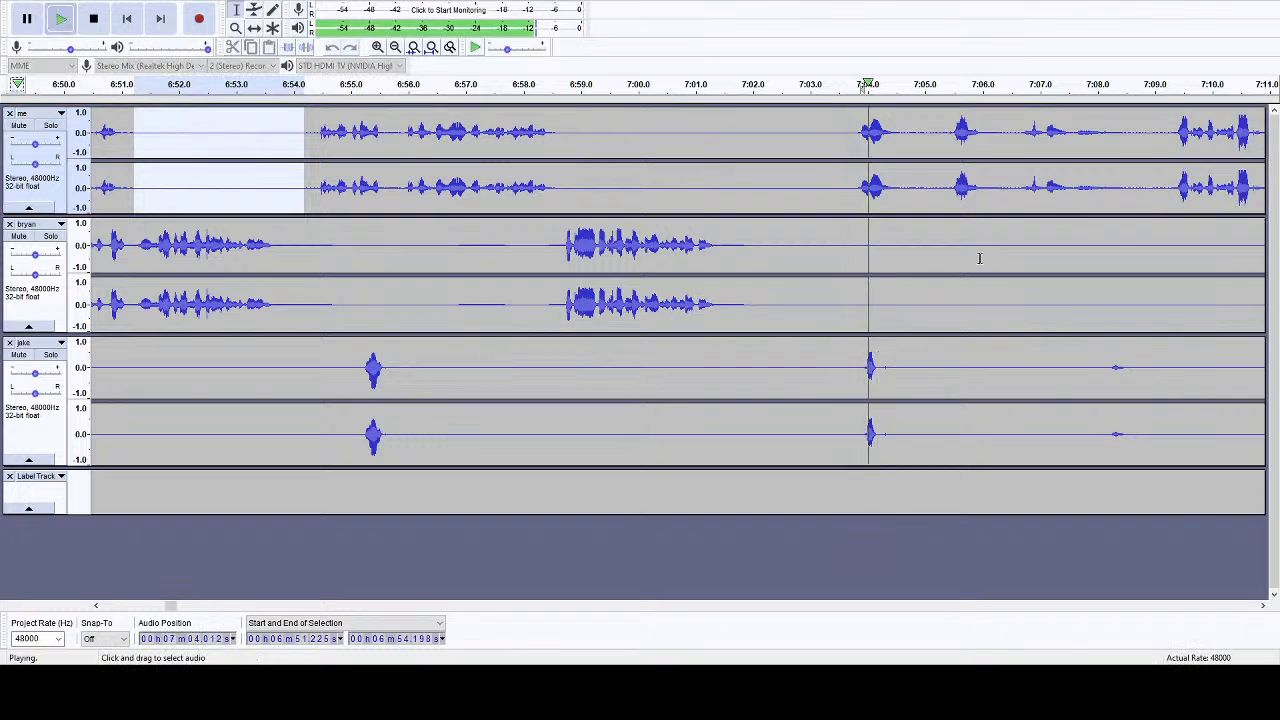
{"action": "left_click", "coordinate": [1263, 606]}
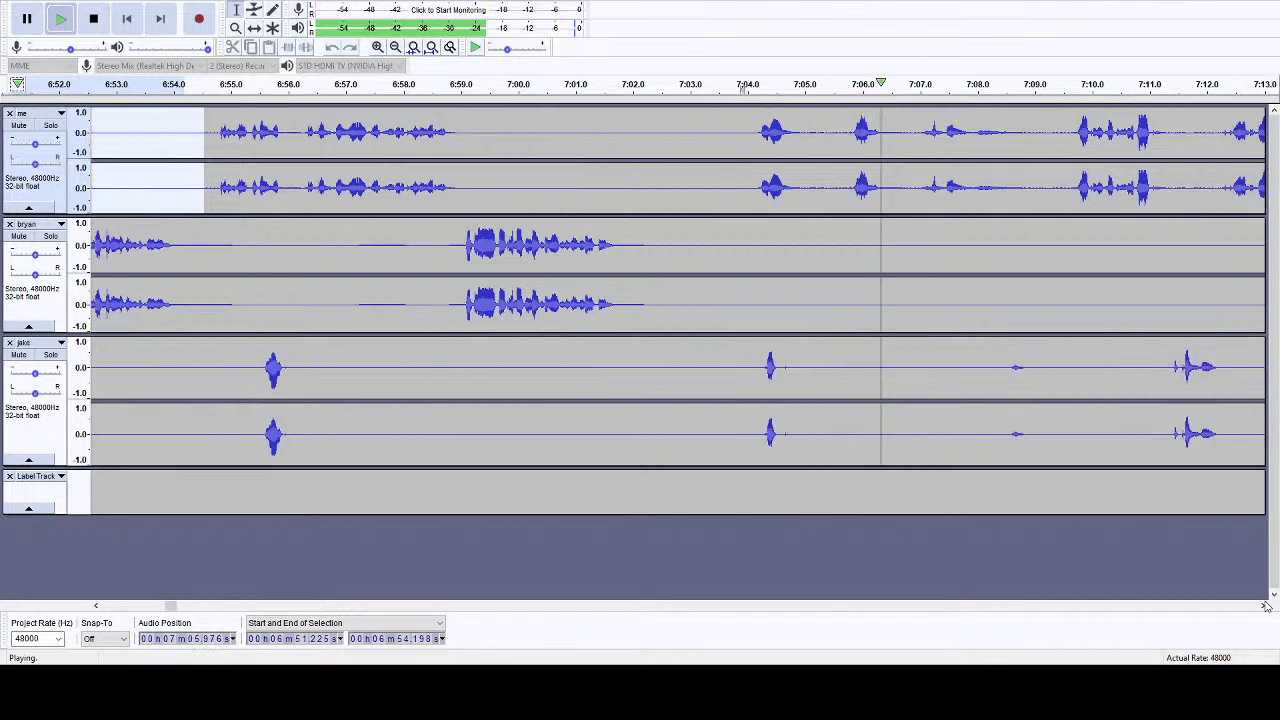
{"action": "left_click", "coordinate": [375, 189]}
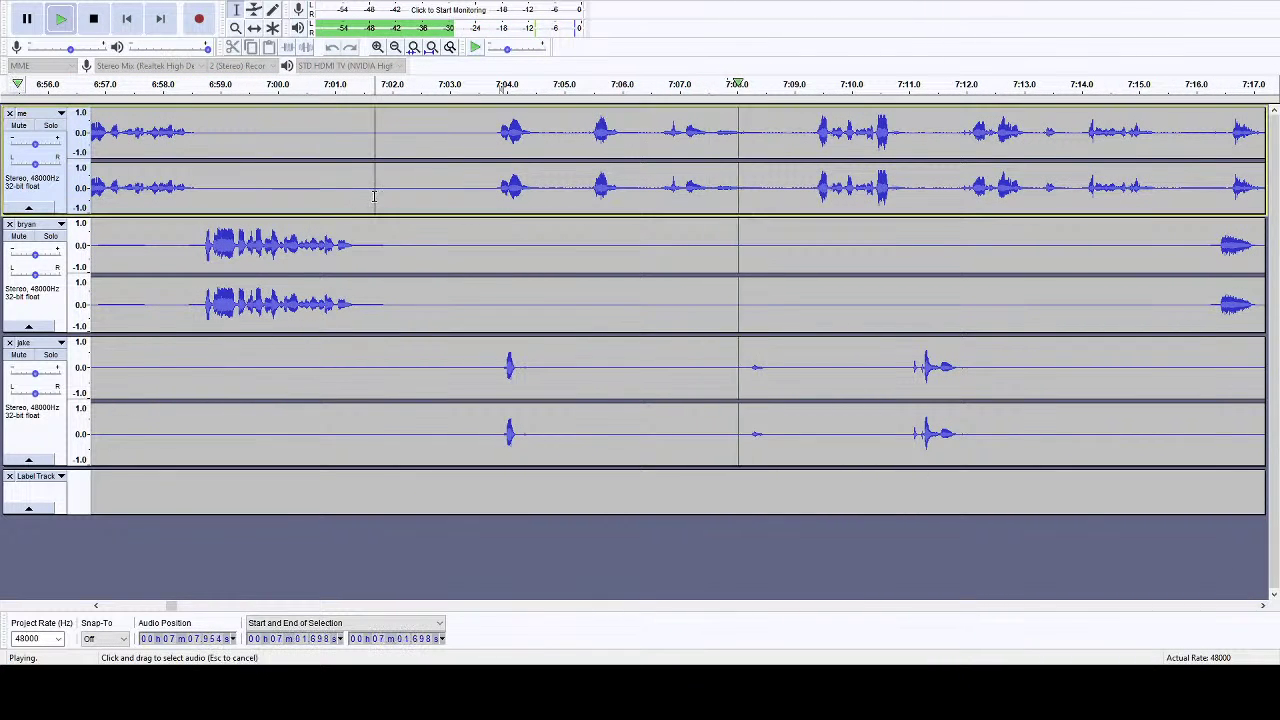
{"action": "left_click", "coordinate": [92, 21]}
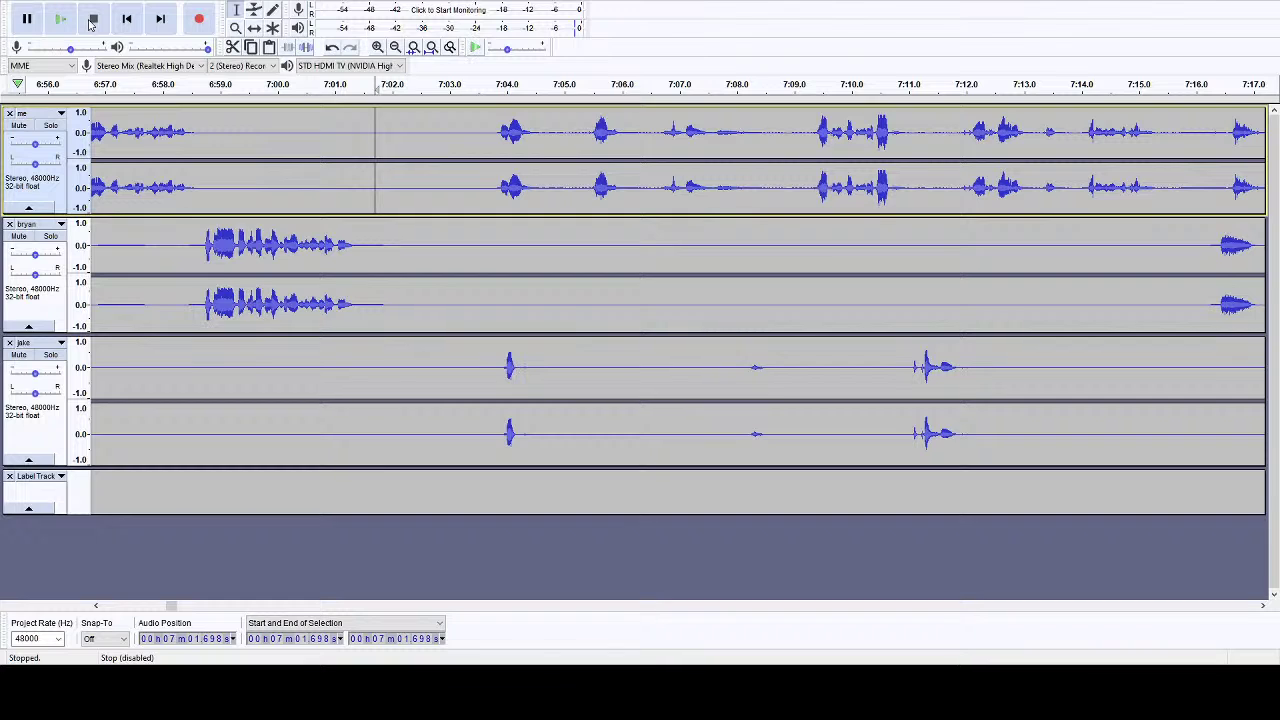
{"action": "key", "text": "ctrl+b"}
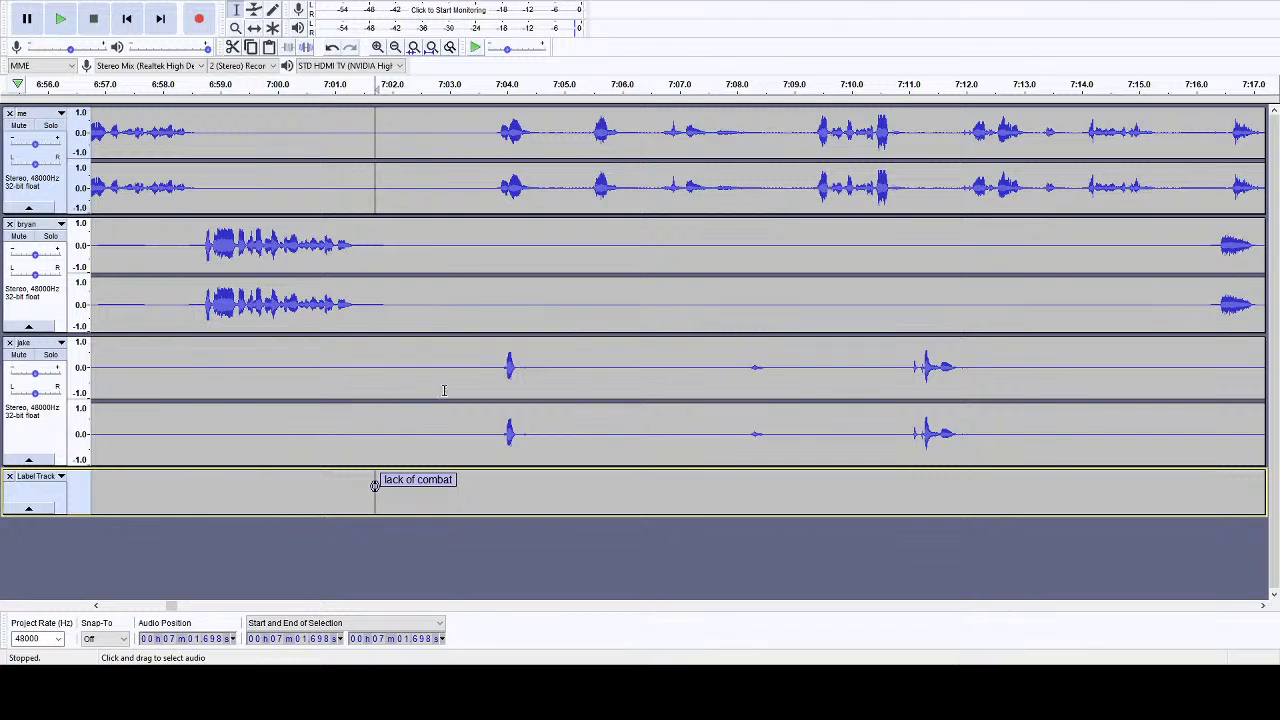
{"action": "key", "text": "Return"}
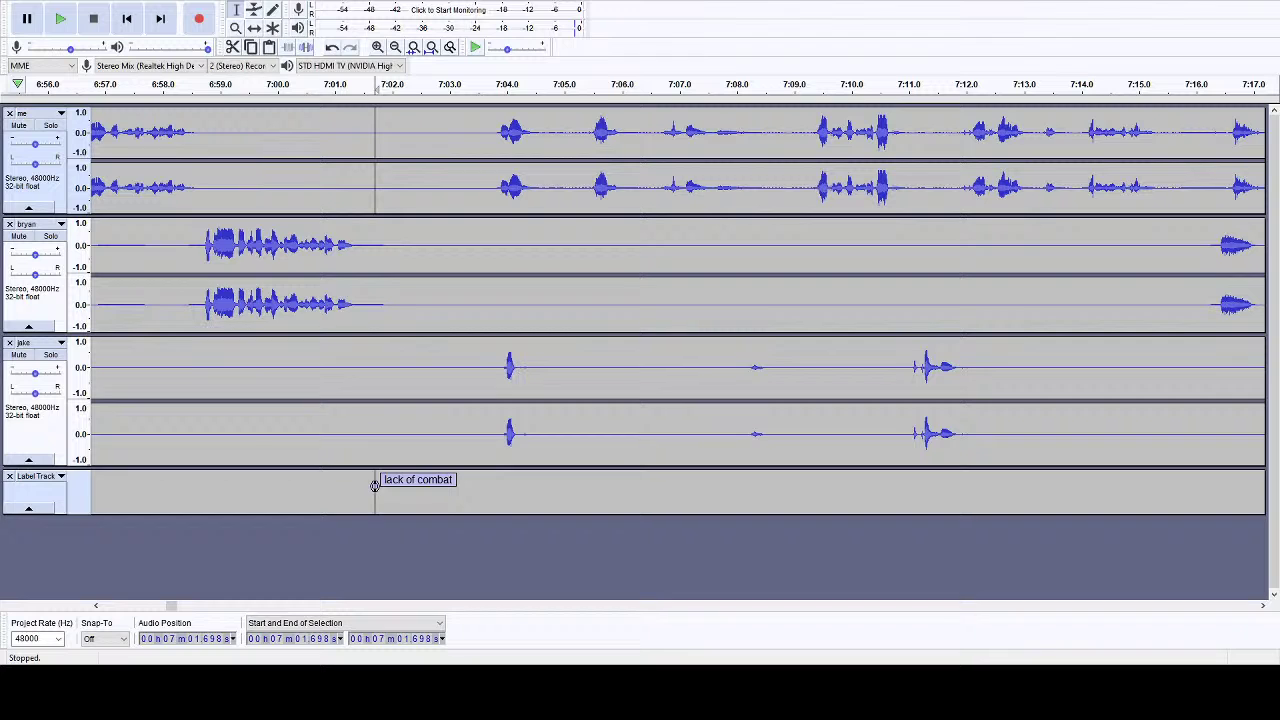
- Delete the pause at 7:02.557–7:03.532 from all tracks, play back, and delete the section of about 1.6 s starting at 7:02.557
{"action": "left_click_drag", "start_coordinate": [477, 189], "coordinate": [424, 491]}
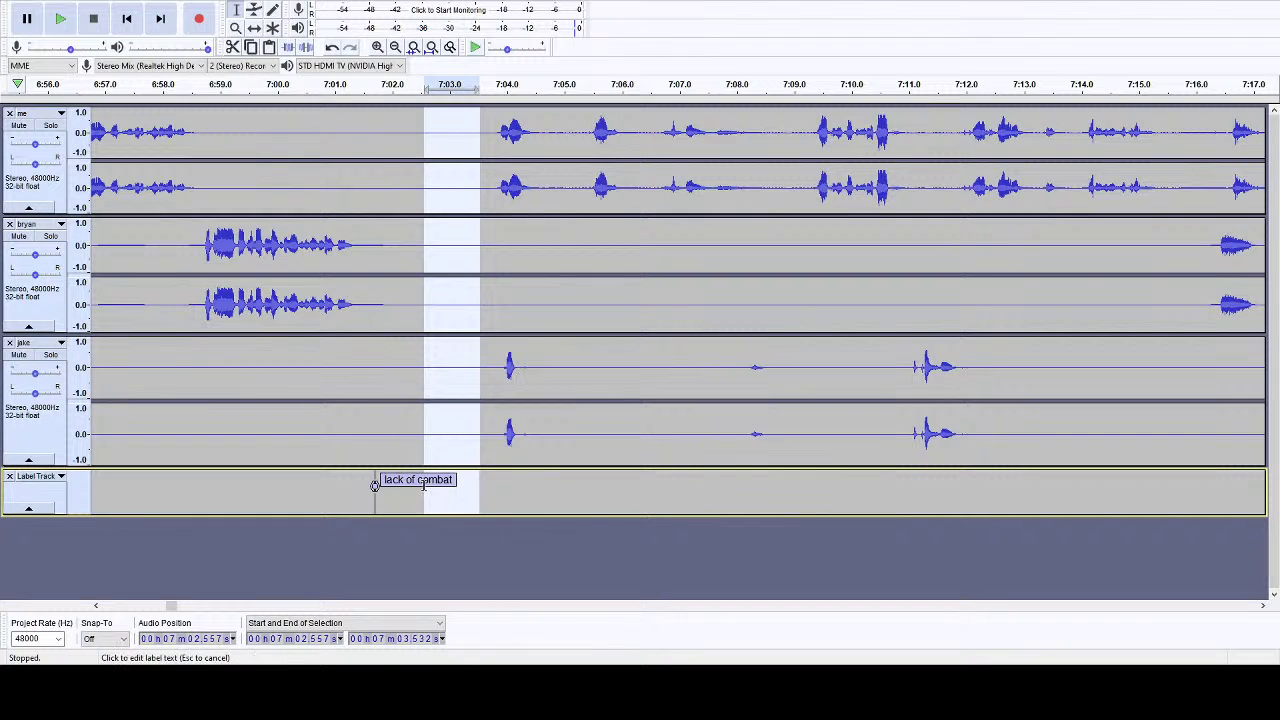
{"action": "key", "text": "Delete"}
{"action": "key", "text": "space"}
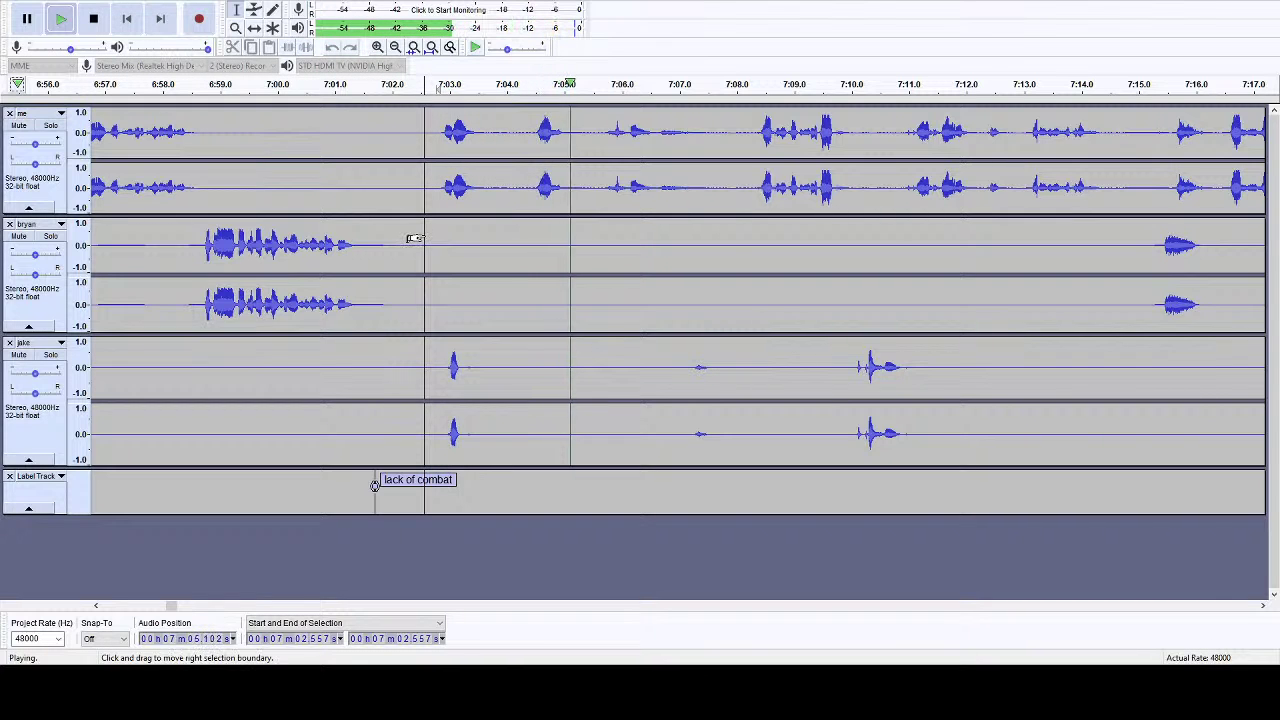
{"action": "left_click_drag", "start_coordinate": [409, 237], "coordinate": [245, 286]}
{"action": "left_click", "coordinate": [96, 22]}
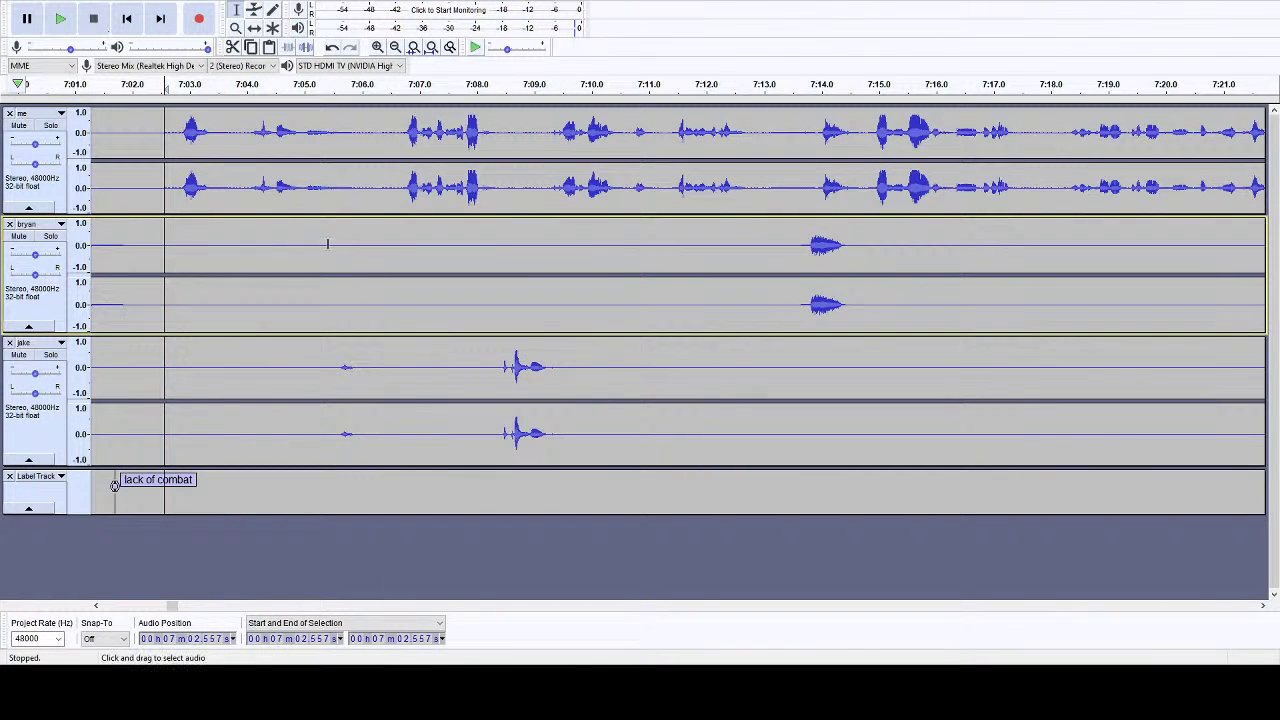
- Silence 7:04.461–7:07.050 in the "jake" track and delete the pauses at about 7:05.97–7:06.65 and 7:03.555–7:04.020 from all tracks
{"action": "left_click_drag", "start_coordinate": [411, 369], "coordinate": [273, 370]}
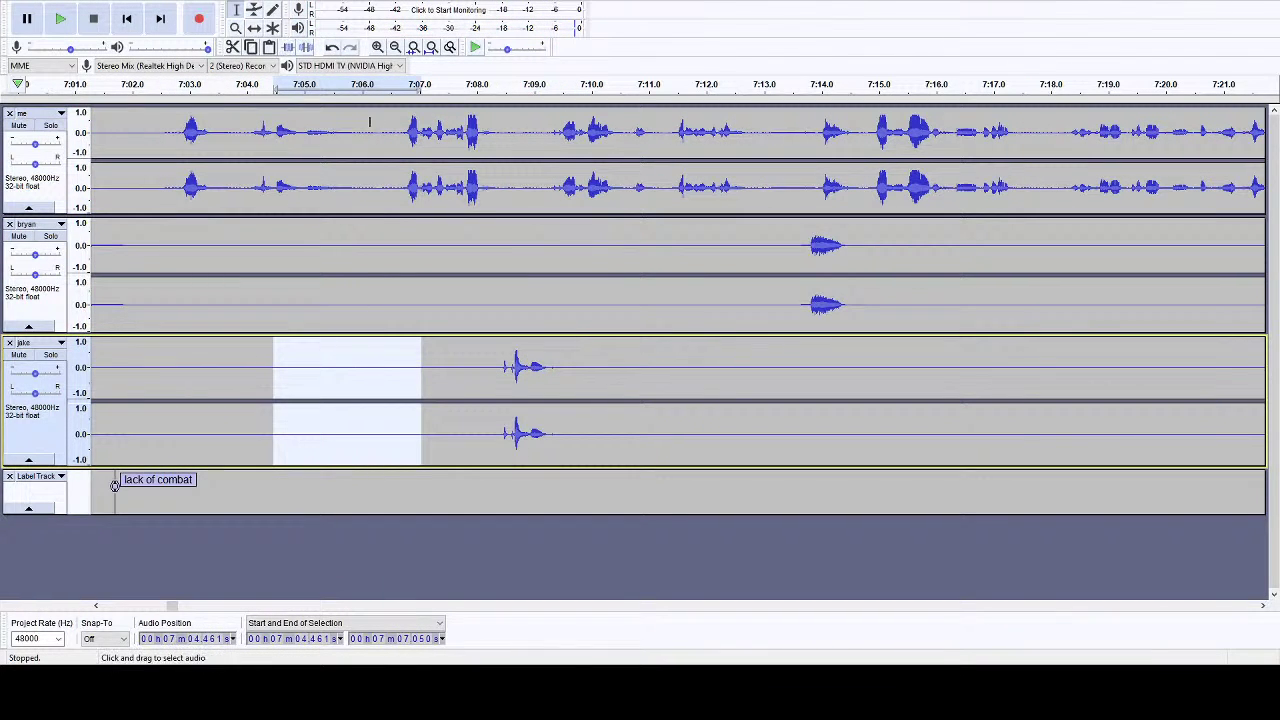
{"action": "left_click_drag", "start_coordinate": [399, 137], "coordinate": [361, 455]}
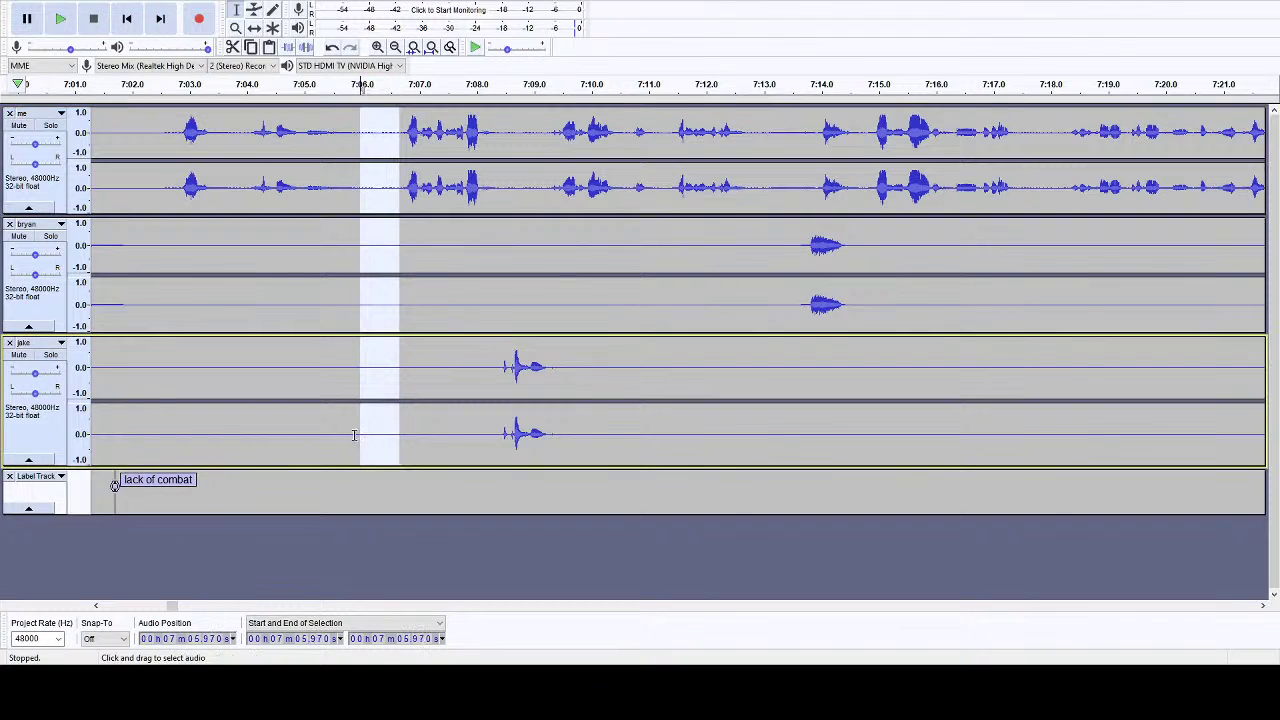
{"action": "key", "text": "Delete"}
{"action": "left_click_drag", "start_coordinate": [248, 131], "coordinate": [221, 462]}
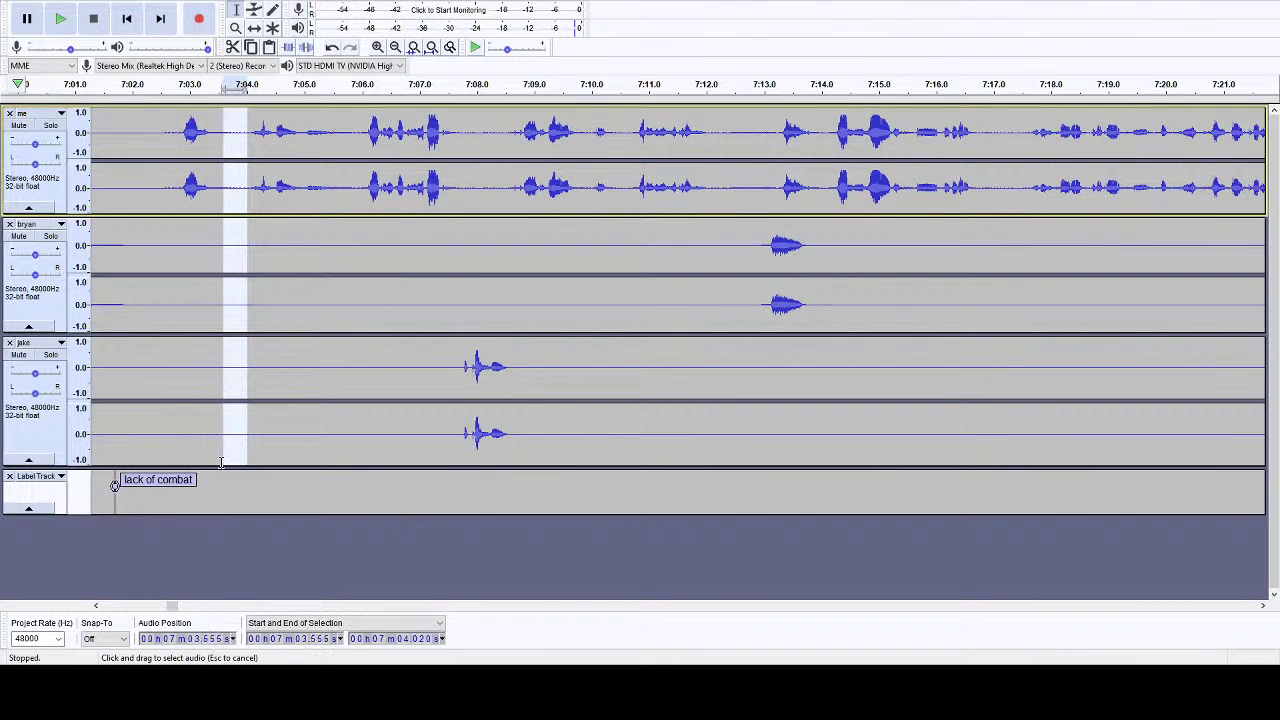
{"action": "key", "text": "Delete"}
- Play back from about 7:07.3 and delete the pauses at 7:11.822–7:12.390 and about 7:15.76–7:16.4 from all tracks
{"action": "left_click", "coordinate": [435, 85]}
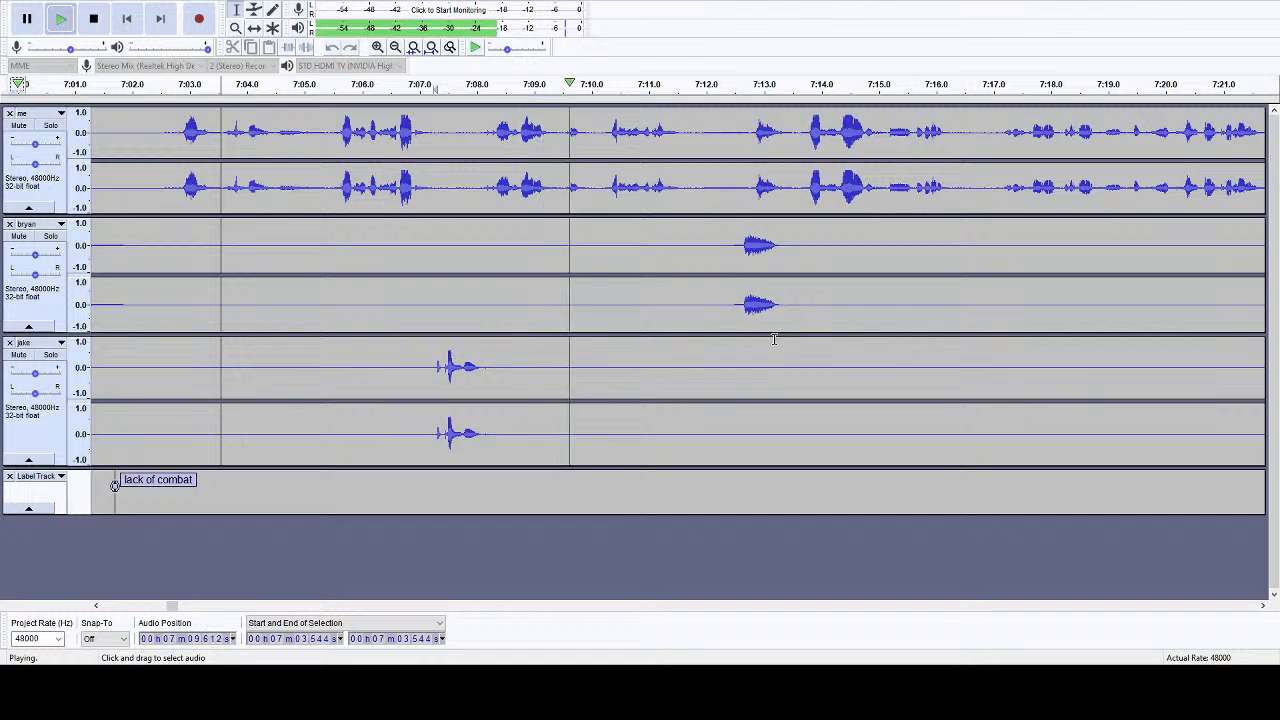
{"action": "left_click", "coordinate": [1261, 605]}
{"action": "left_click", "coordinate": [1261, 605]}
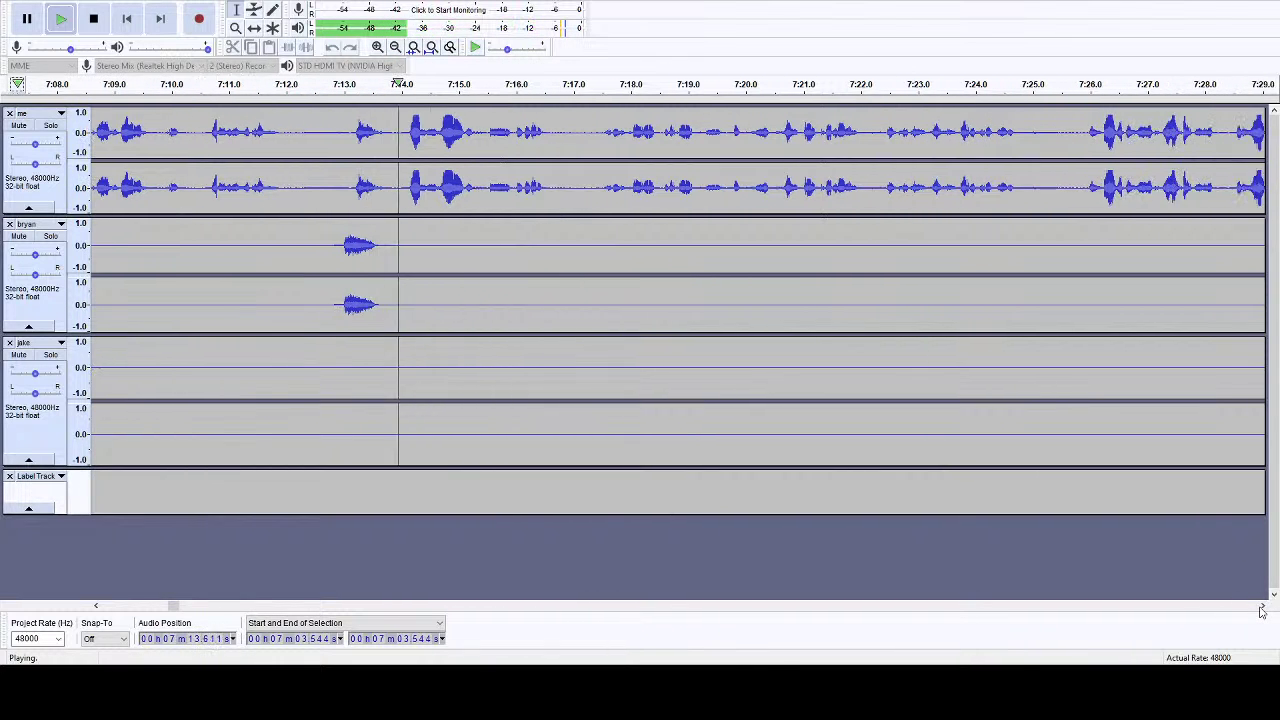
{"action": "left_click_drag", "start_coordinate": [270, 190], "coordinate": [235, 490]}
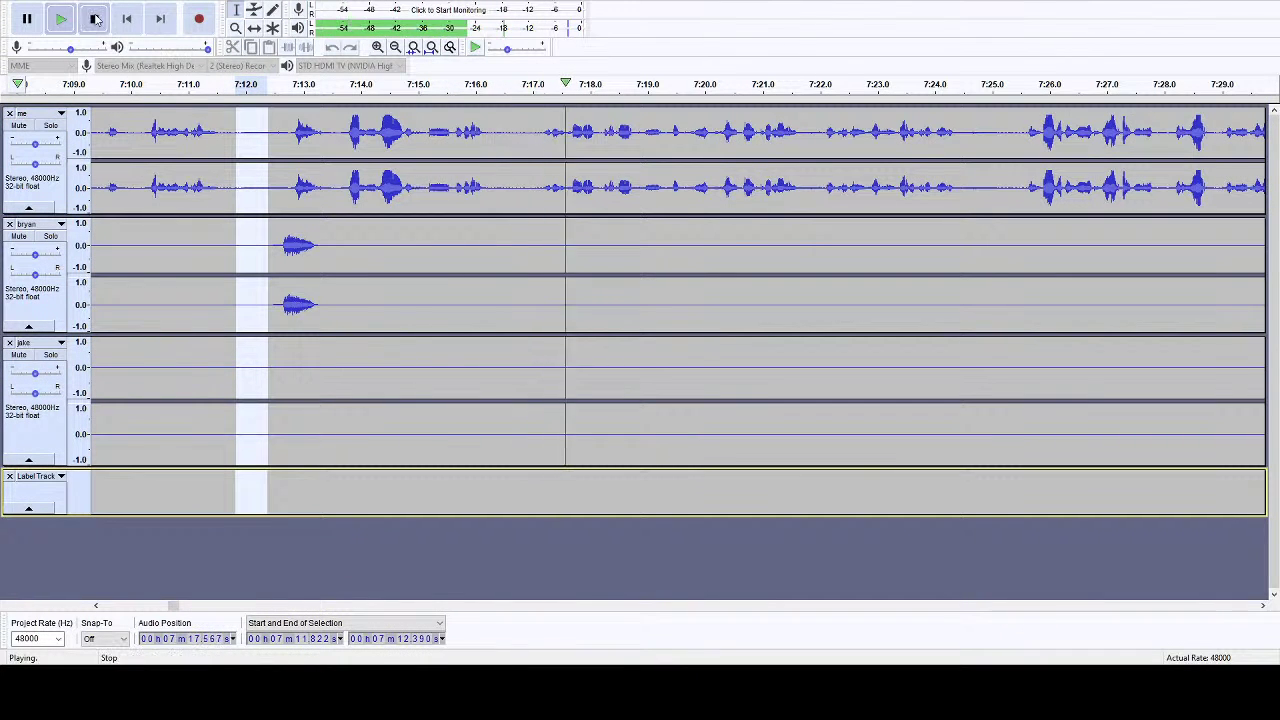
{"action": "key", "text": "space"}
{"action": "key", "text": "Delete"}
{"action": "left_click_drag", "start_coordinate": [500, 140], "coordinate": [462, 490]}
{"action": "key", "text": "Delete"}
- Play back from about 7:15 and delete the pause at 7:23.292–7:24.175 from all tracks
{"action": "left_click", "coordinate": [420, 88]}
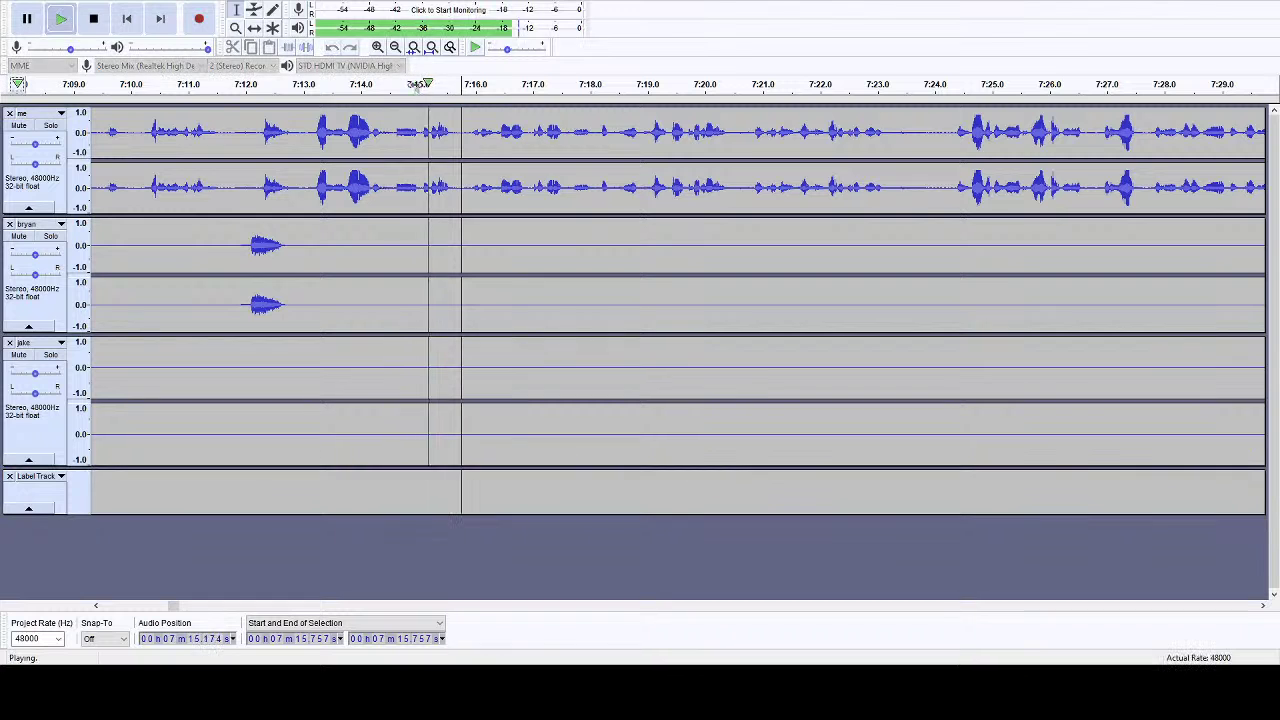
{"action": "left_click", "coordinate": [1262, 606]}
{"action": "left_click", "coordinate": [1262, 606]}
{"action": "left_click", "coordinate": [1262, 606]}
{"action": "left_click", "coordinate": [1262, 606]}
{"action": "left_click", "coordinate": [1262, 606]}
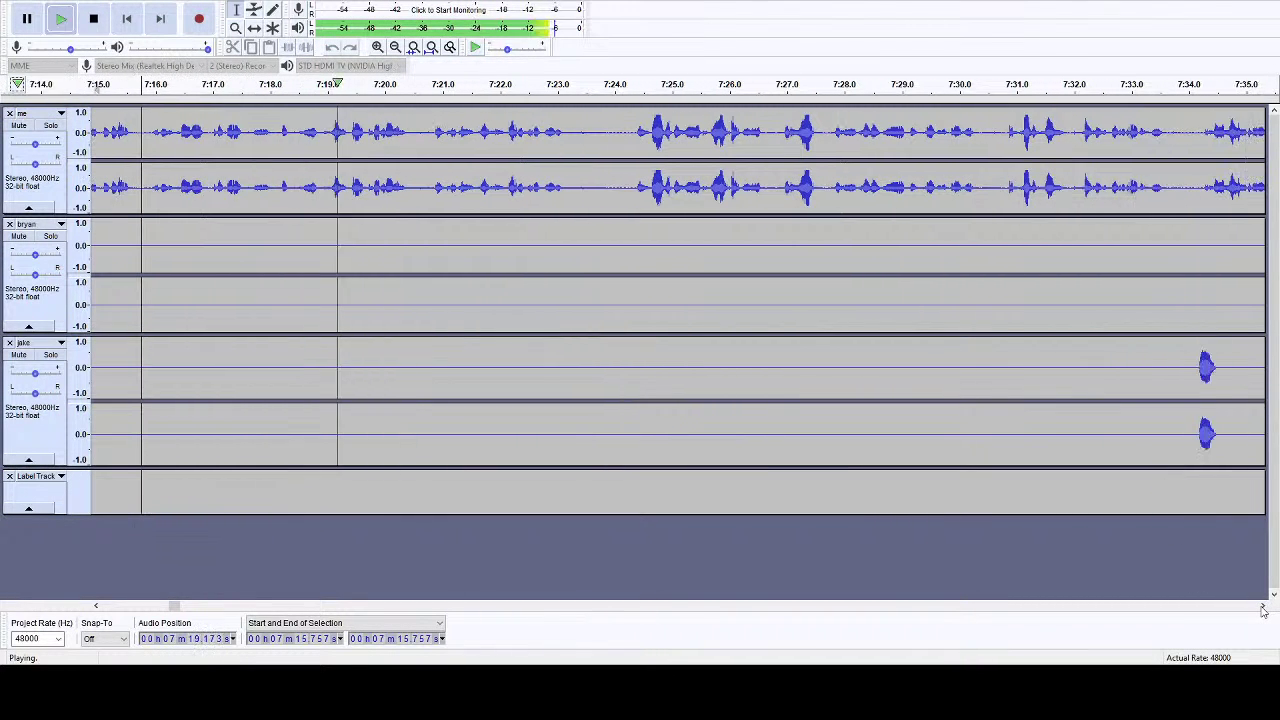
{"action": "left_click", "coordinate": [1262, 606]}
{"action": "left_click", "coordinate": [1262, 606]}
{"action": "left_click", "coordinate": [1262, 606]}
{"action": "left_click", "coordinate": [1262, 606]}
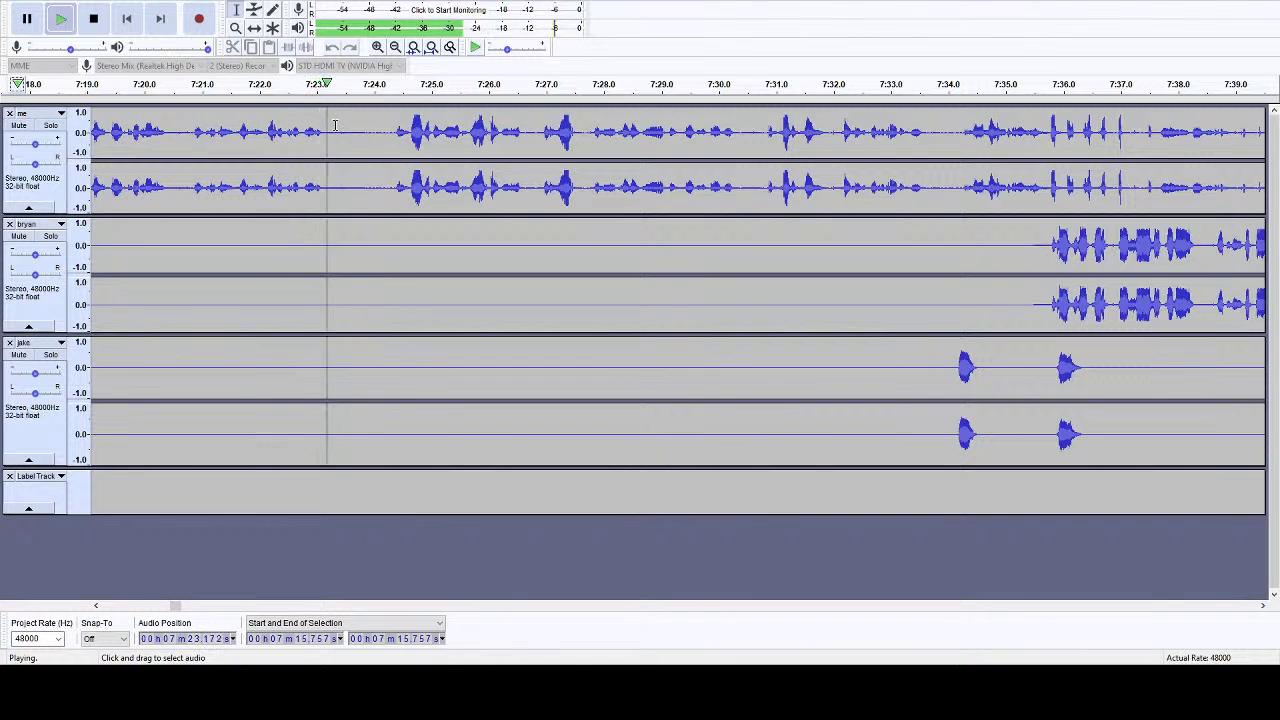
{"action": "left_click_drag", "start_coordinate": [334, 125], "coordinate": [383, 490]}
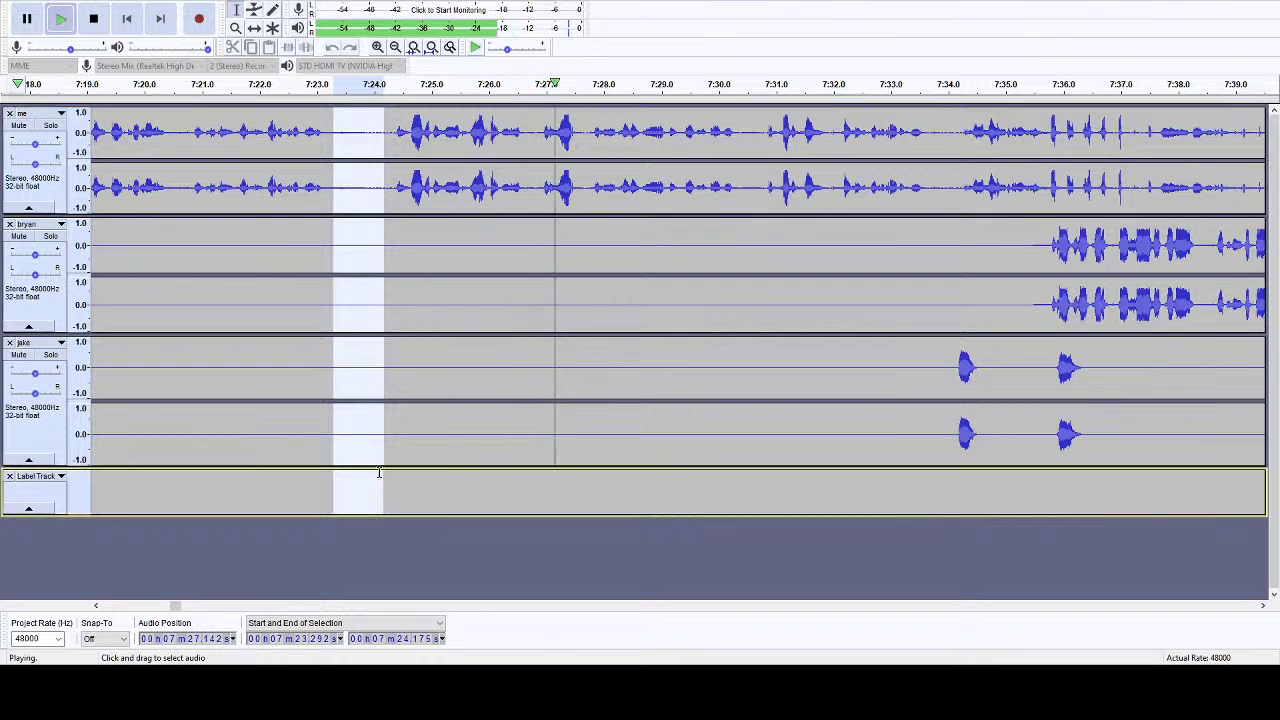
{"action": "left_click", "coordinate": [93, 18]}
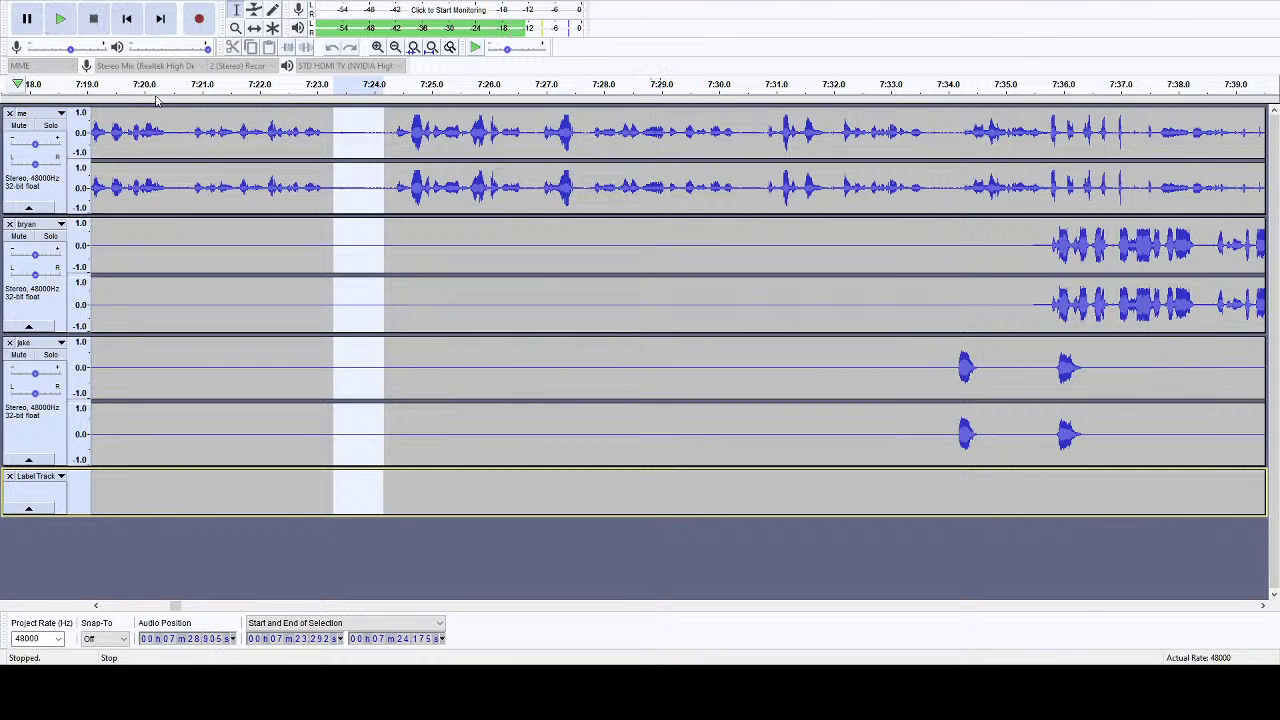
{"action": "key", "text": "Delete"}
- Play back from 7:20.517 and add the label "putting the boots on" at 7:23.304
{"action": "left_click", "coordinate": [175, 132]}
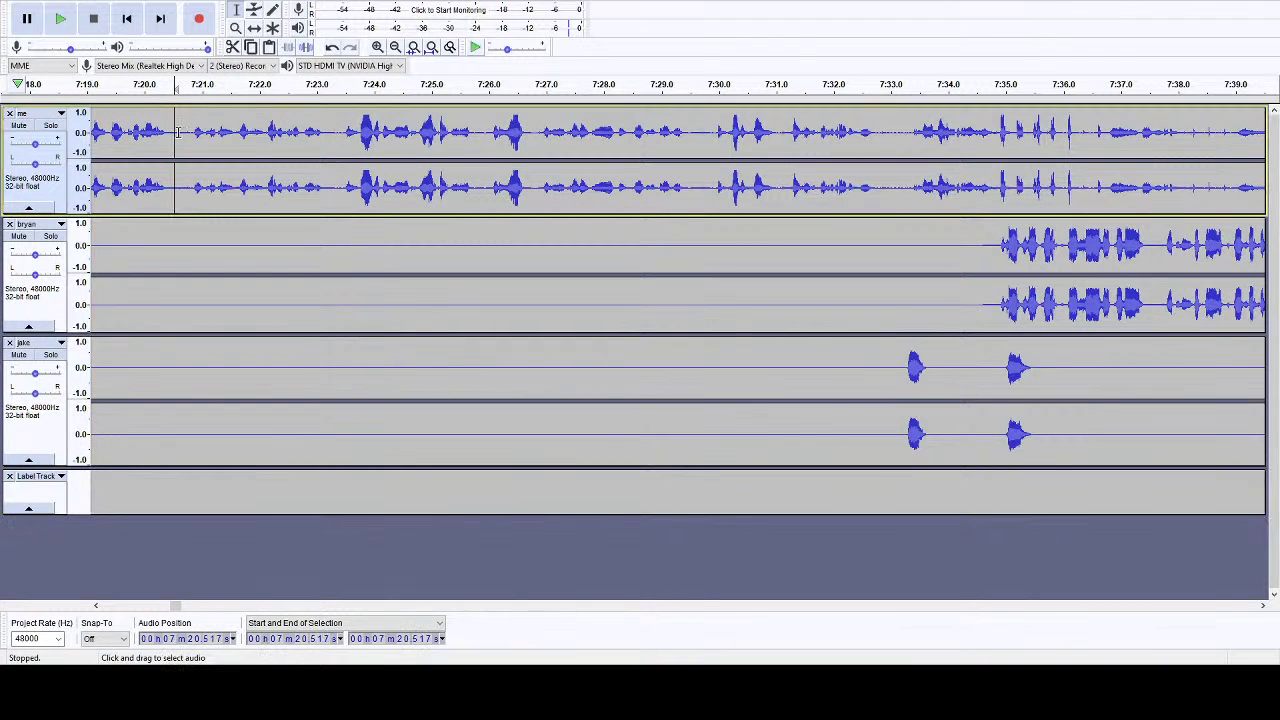
{"action": "left_click", "coordinate": [60, 18]}
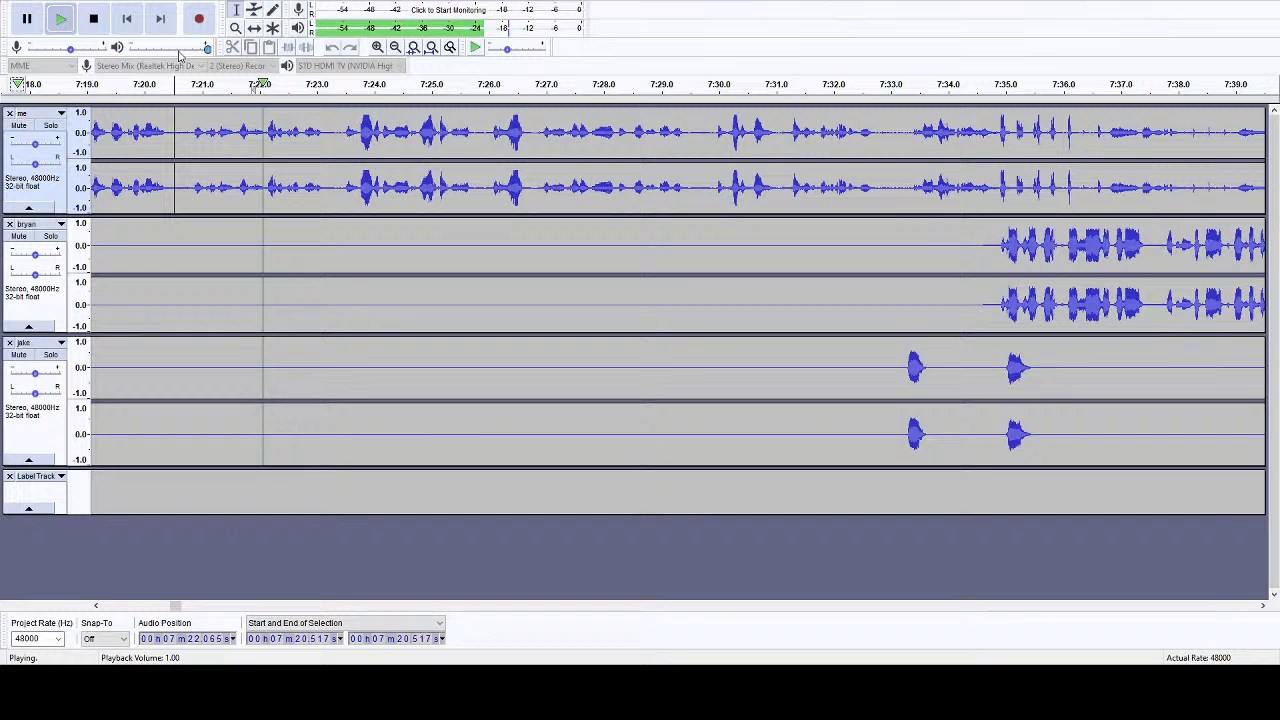
{"action": "left_click", "coordinate": [94, 18]}
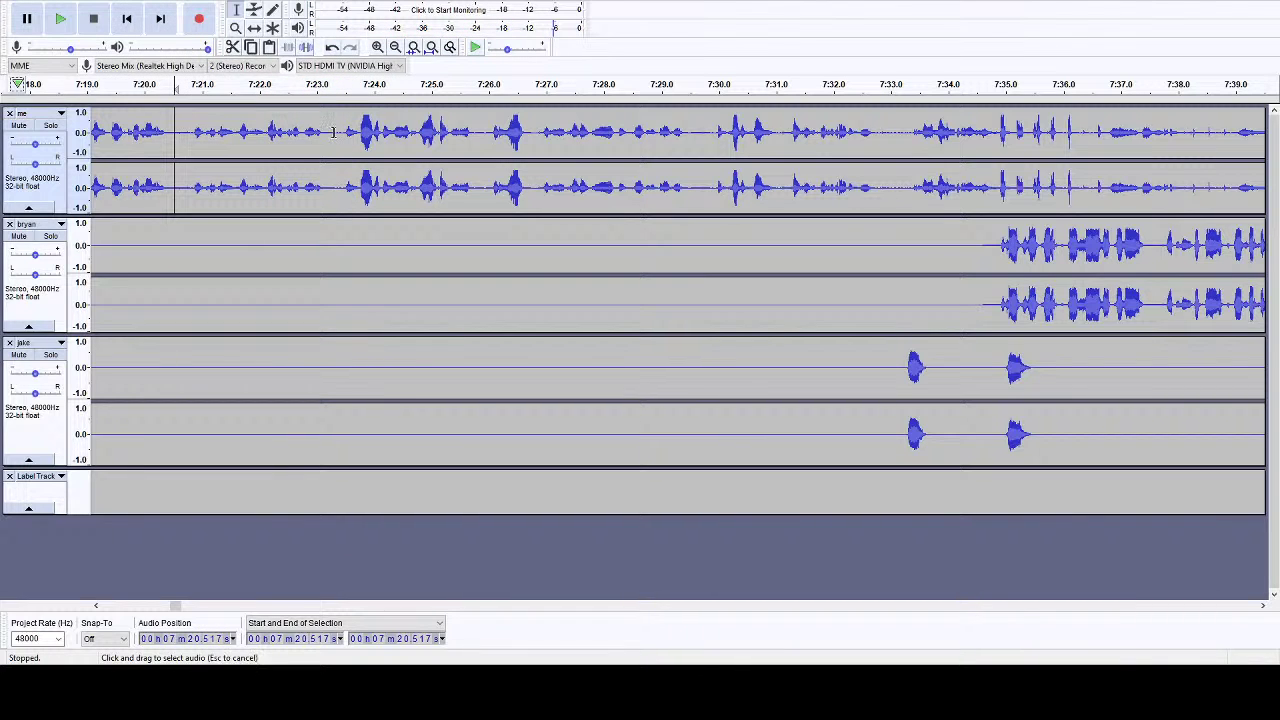
{"action": "left_click", "coordinate": [334, 132]}
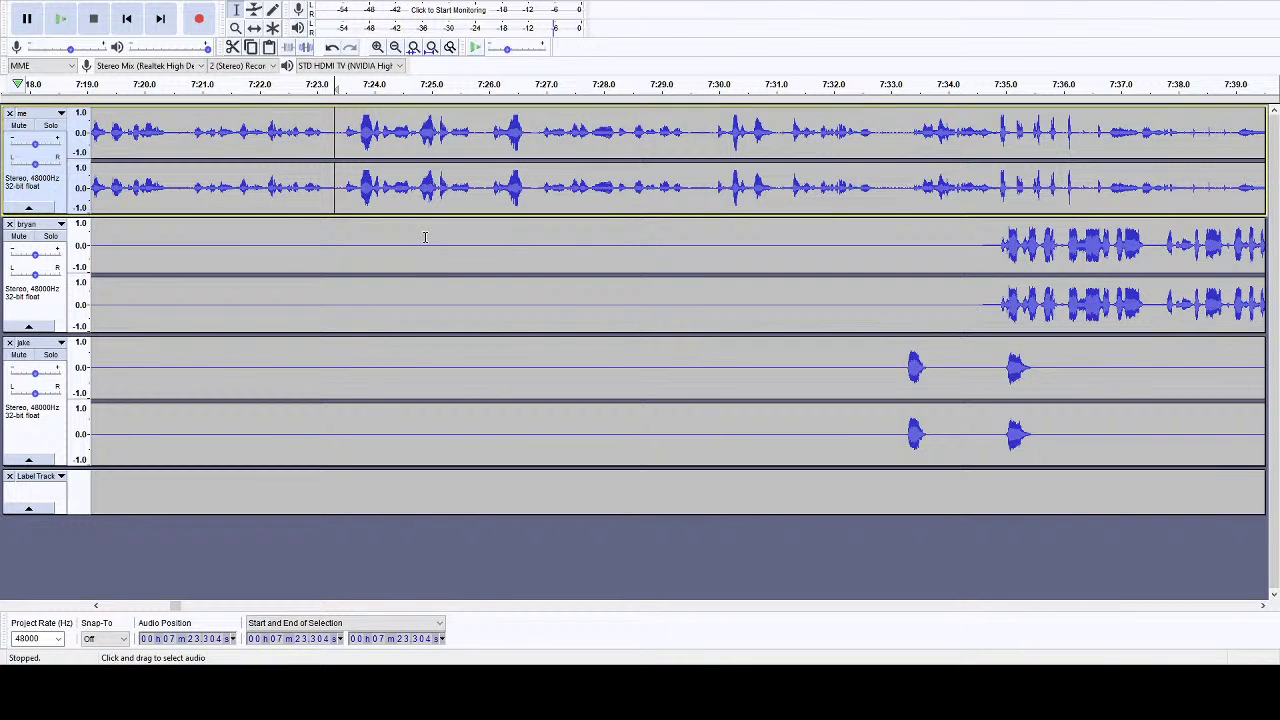
{"action": "key", "text": "ctrl+b"}
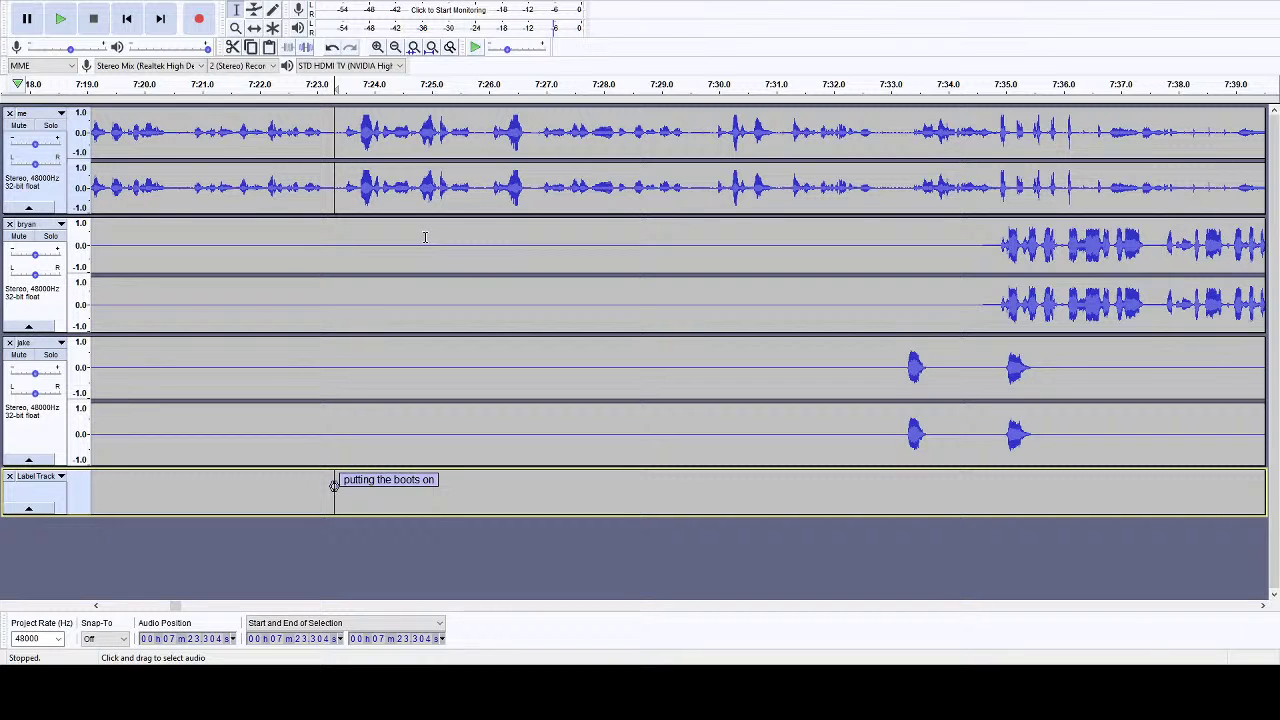
- Play back from about 7:25 and silence 7:43.900–7:46.210 in the "jake" track and 7:47.046–7:51.365 in the "me" track
{"action": "left_click", "coordinate": [425, 96]}
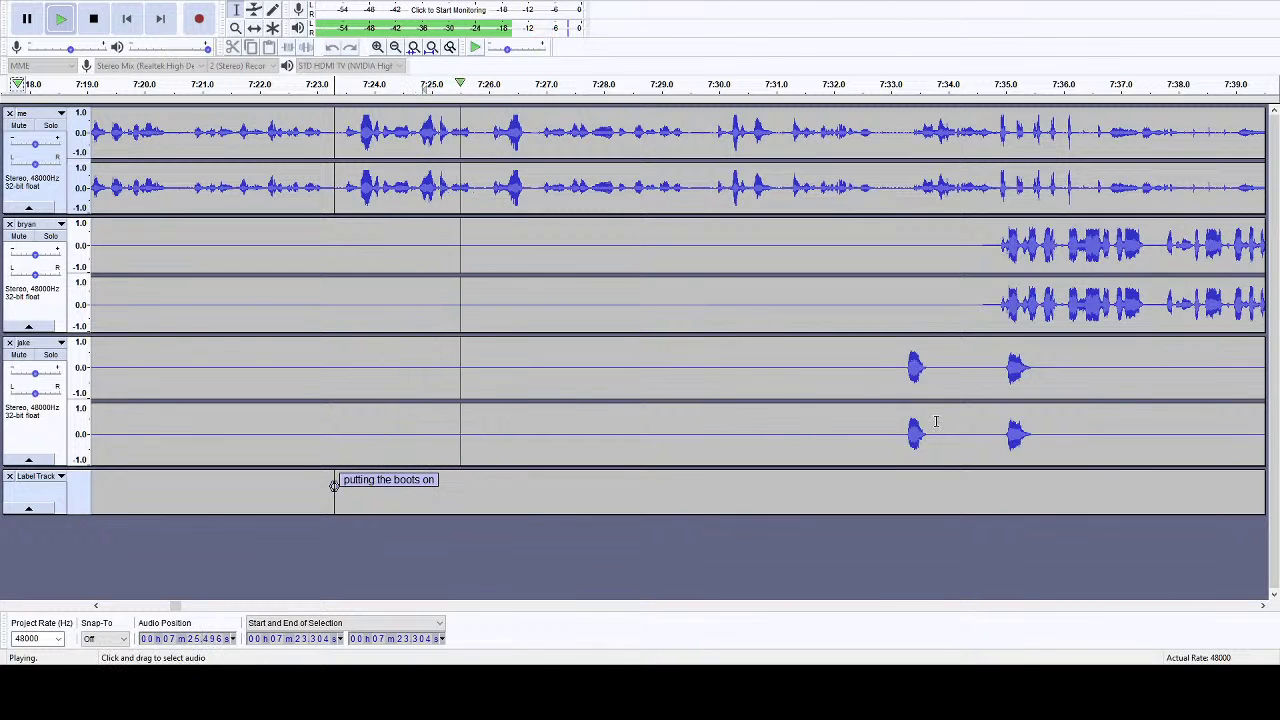
{"action": "left_click", "coordinate": [1266, 608]}
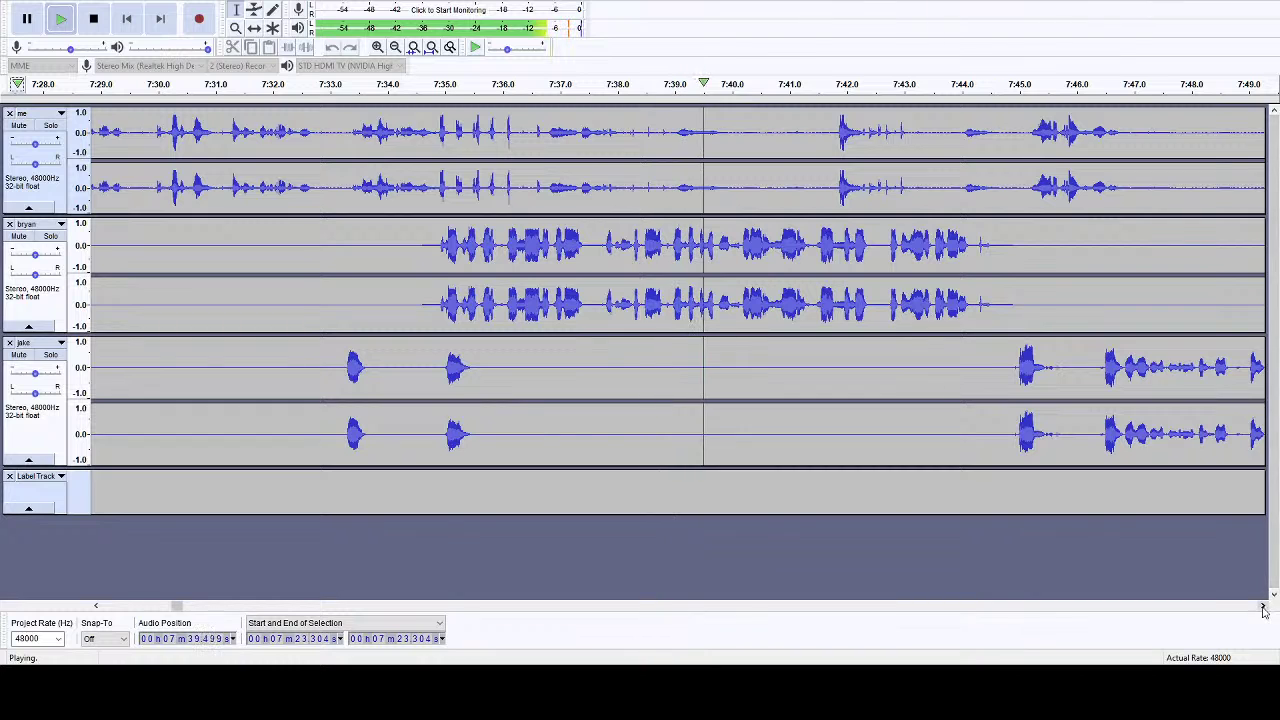
{"action": "left_click_drag", "start_coordinate": [1263, 607], "coordinate": [1263, 612]}
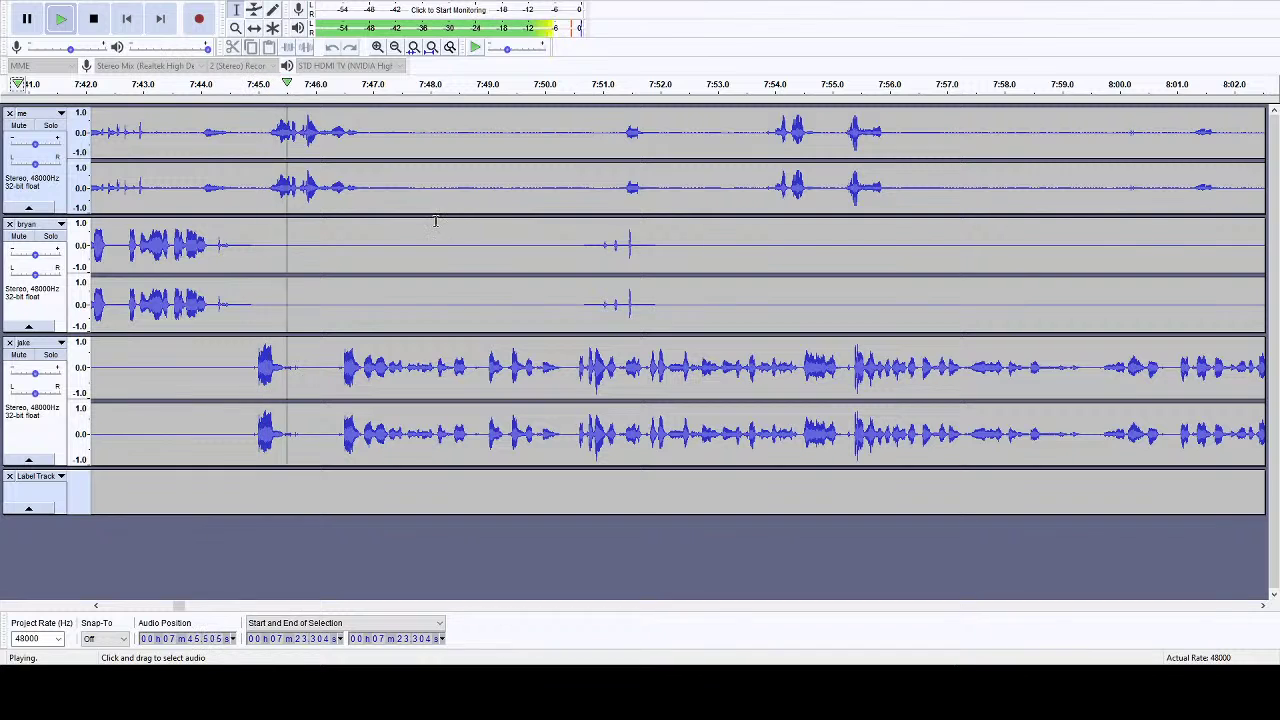
{"action": "left_click_drag", "start_coordinate": [327, 350], "coordinate": [194, 350]}
{"action": "left_click", "coordinate": [93, 18]}
{"action": "left_click", "coordinate": [305, 47]}
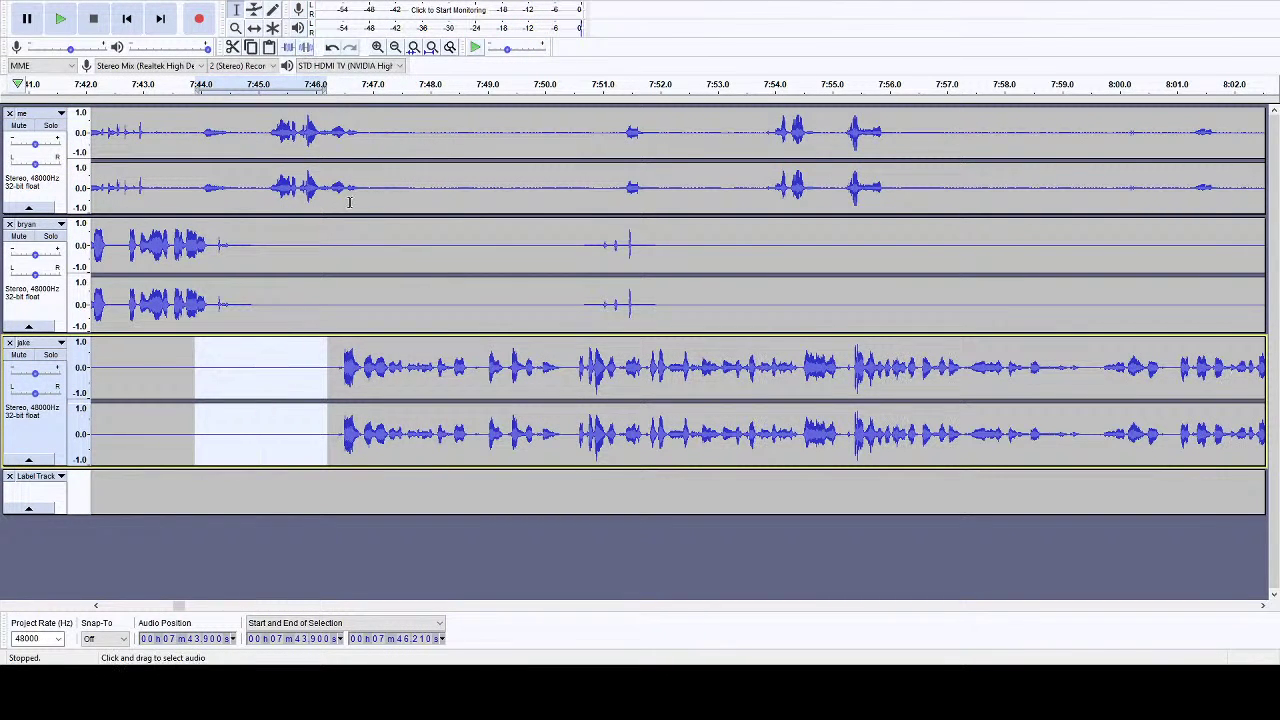
{"action": "left_click_drag", "start_coordinate": [375, 130], "coordinate": [623, 130]}
{"action": "left_click", "coordinate": [308, 48]}
- Play back from about 7:48.5 and silence the background noise at 7:51.989–7:53.919 and 7:56.090–8:01.025 in the "me" track
{"action": "left_click", "coordinate": [460, 88]}
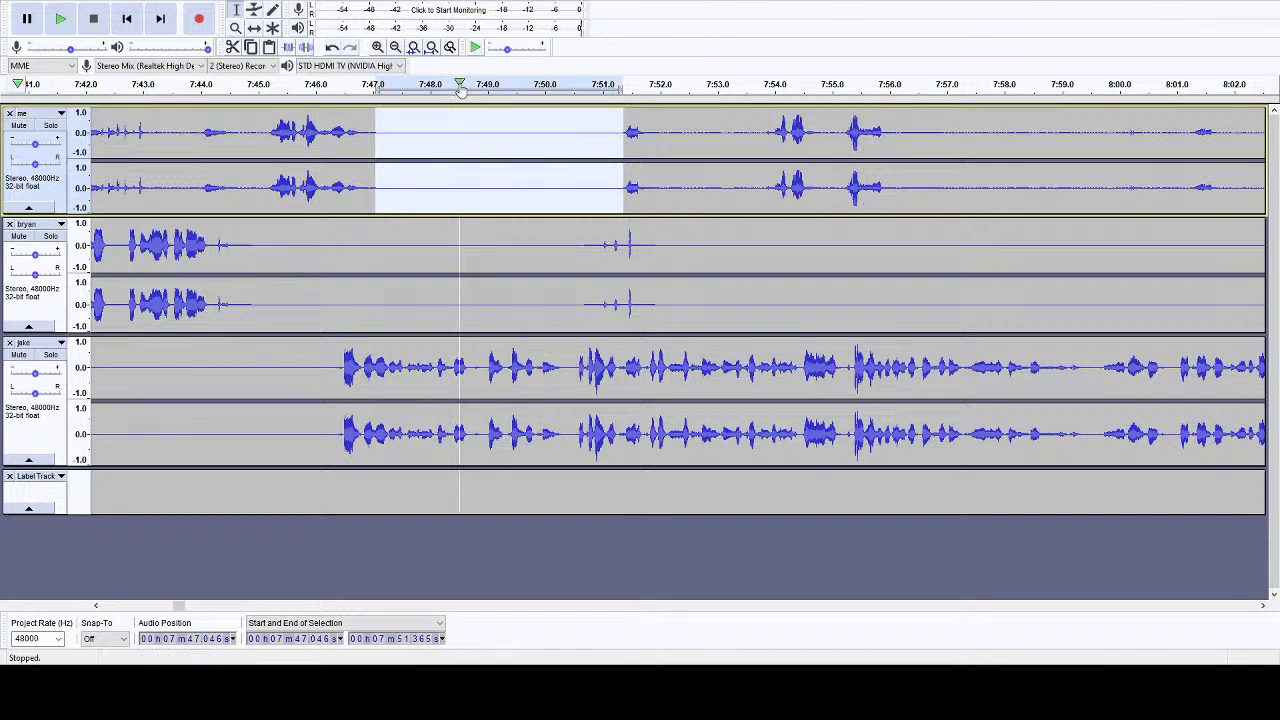
{"action": "left_click", "coordinate": [1262, 606]}
{"action": "left_click", "coordinate": [1262, 606]}
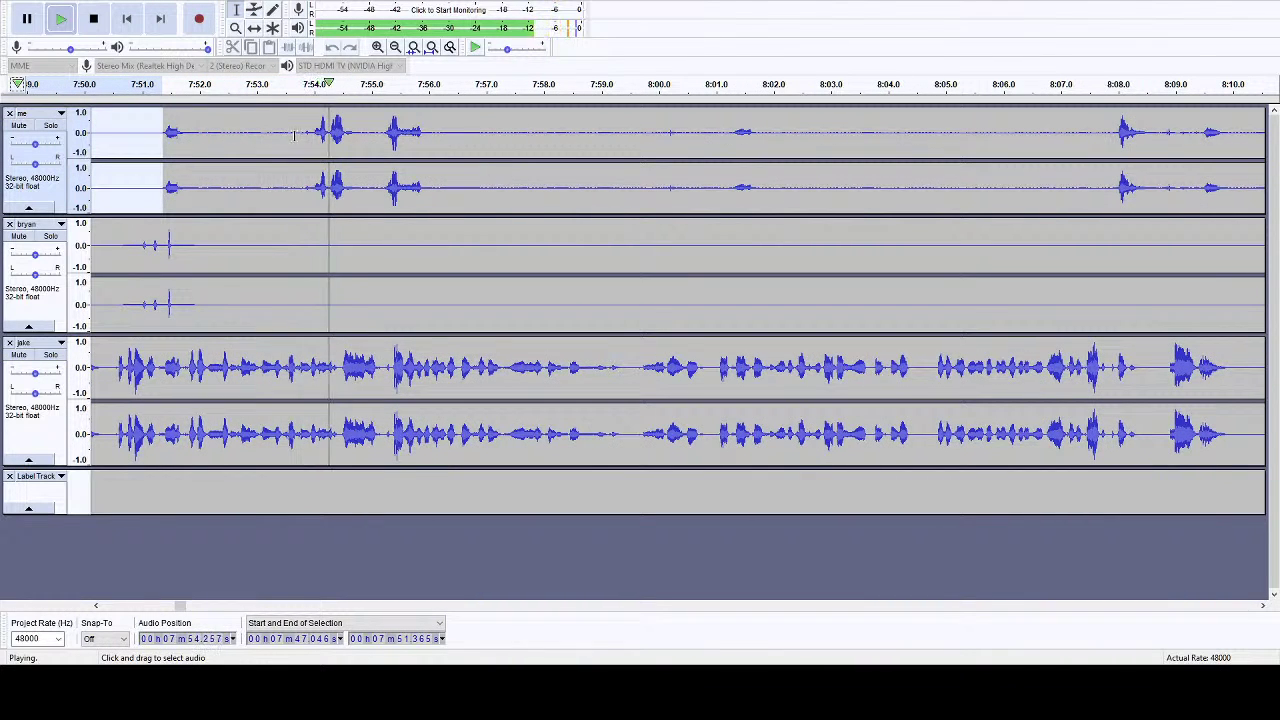
{"action": "left_click_drag", "start_coordinate": [309, 135], "coordinate": [198, 137]}
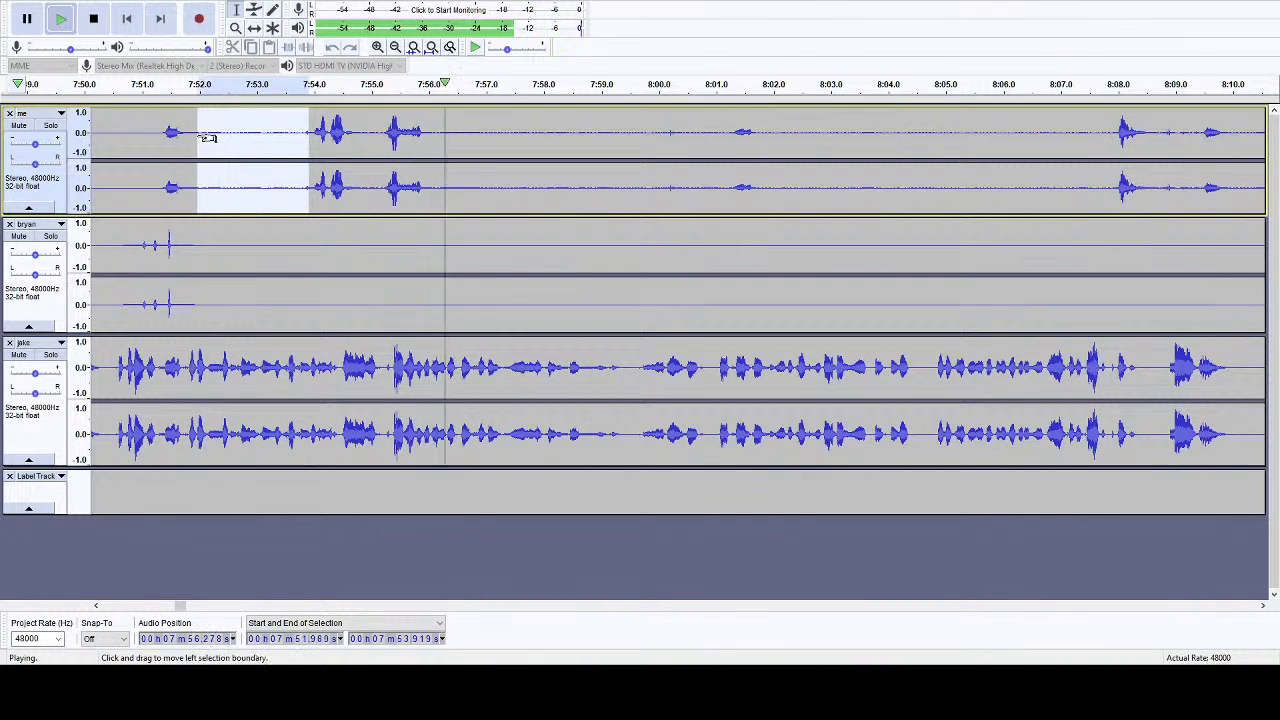
{"action": "key", "text": "space"}
{"action": "left_click_drag", "start_coordinate": [433, 130], "coordinate": [717, 125]}
{"action": "left_click", "coordinate": [305, 48]}
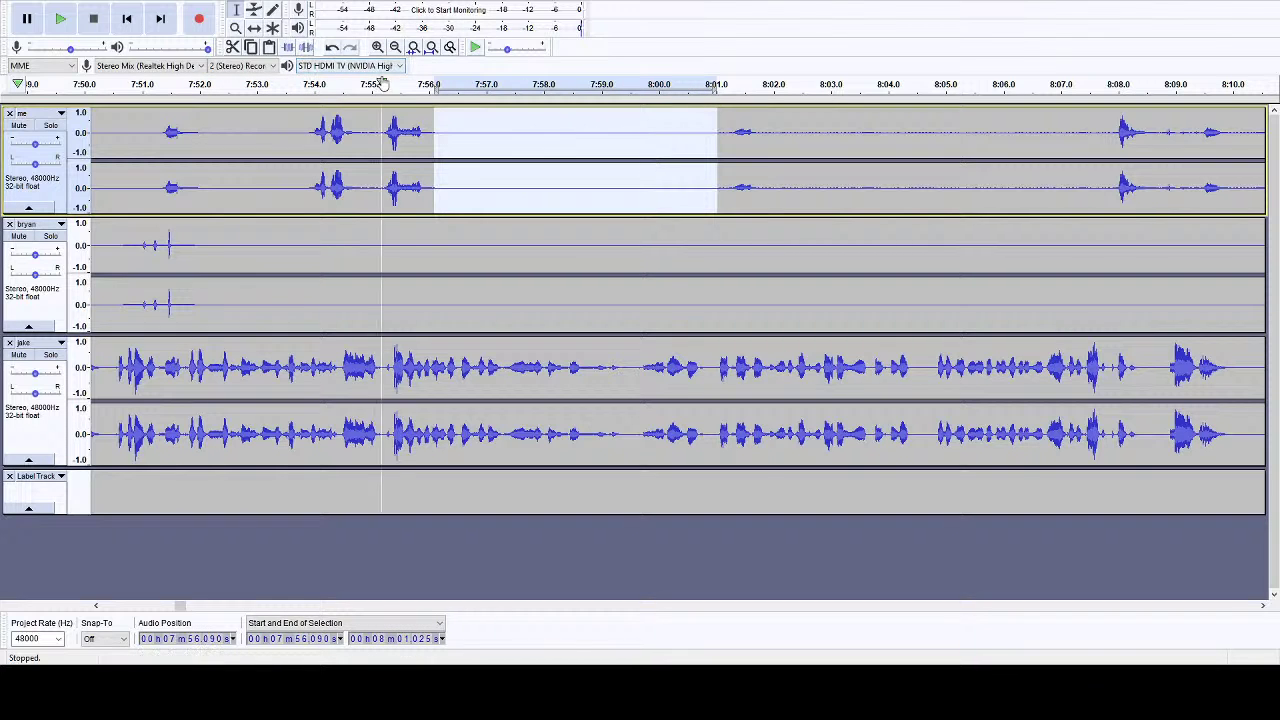
- Play back from about 7:55 and silence the background noise at 8:01.849–8:07.898 in the "me" track
{"action": "left_click", "coordinate": [60, 18]}
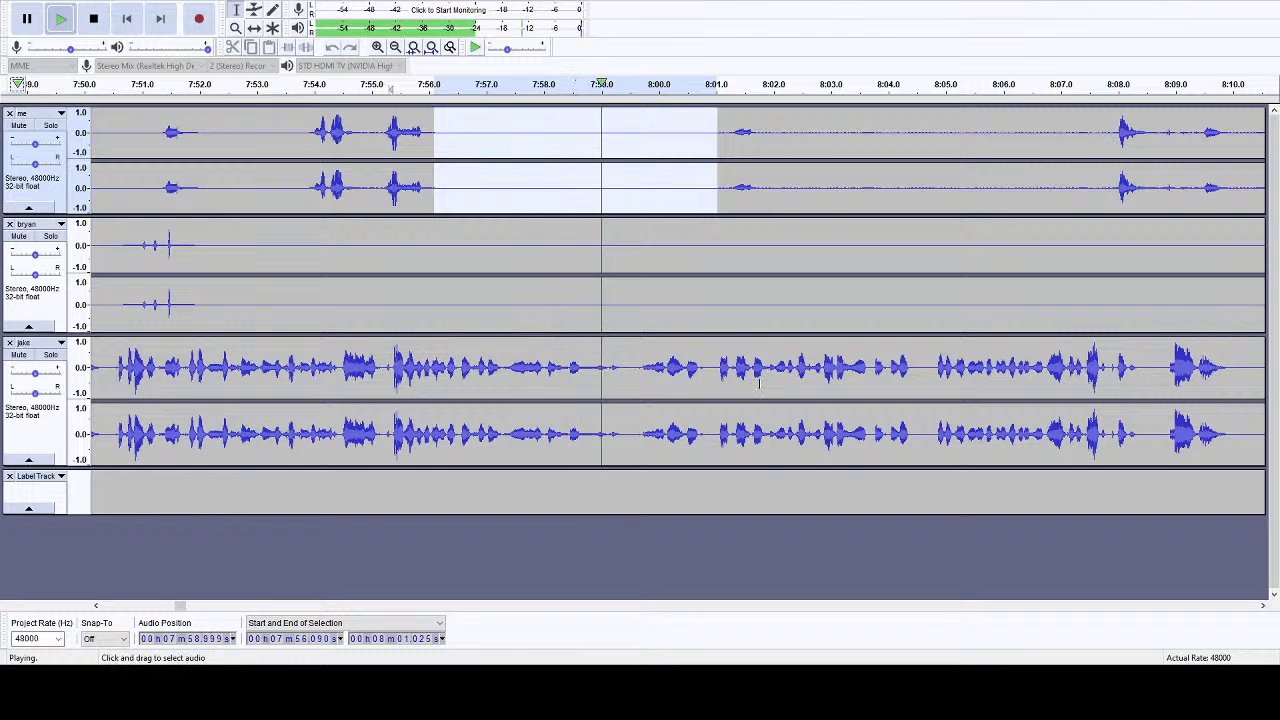
{"action": "left_click", "coordinate": [1264, 607]}
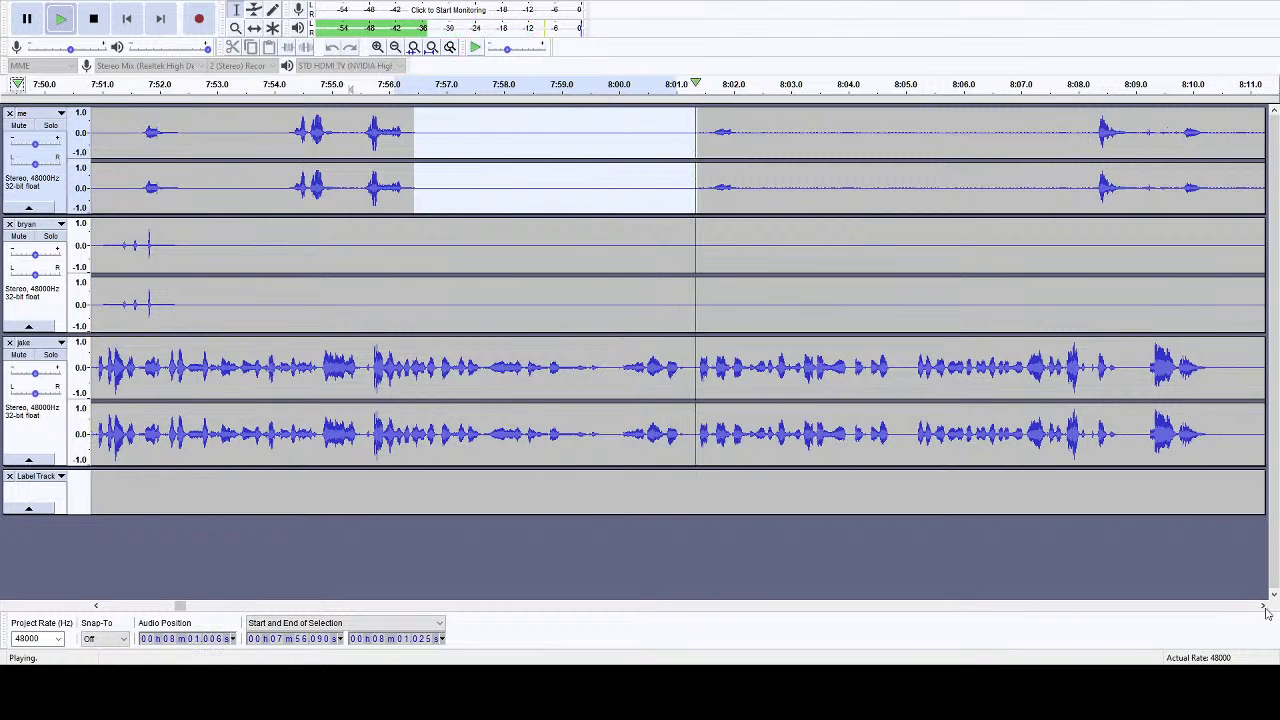
{"action": "left_click", "coordinate": [1265, 608]}
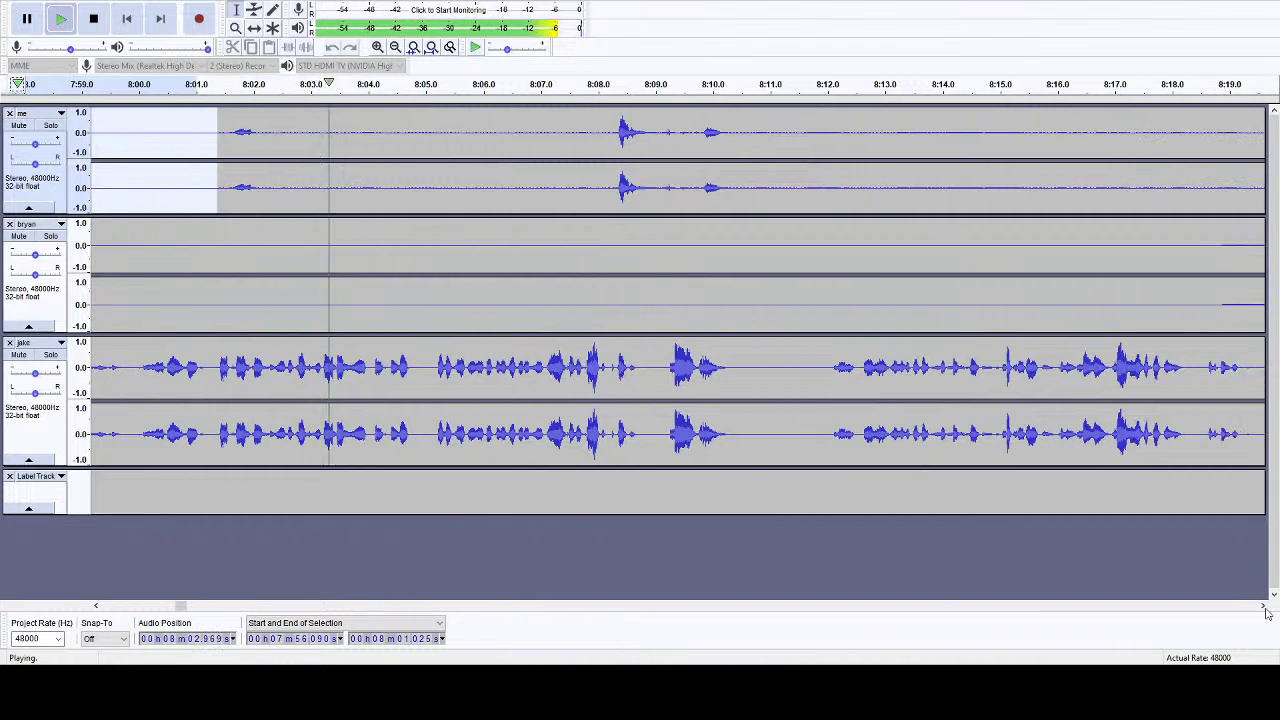
{"action": "left_click_drag", "start_coordinate": [205, 135], "coordinate": [551, 140]}
{"action": "left_click", "coordinate": [95, 19]}
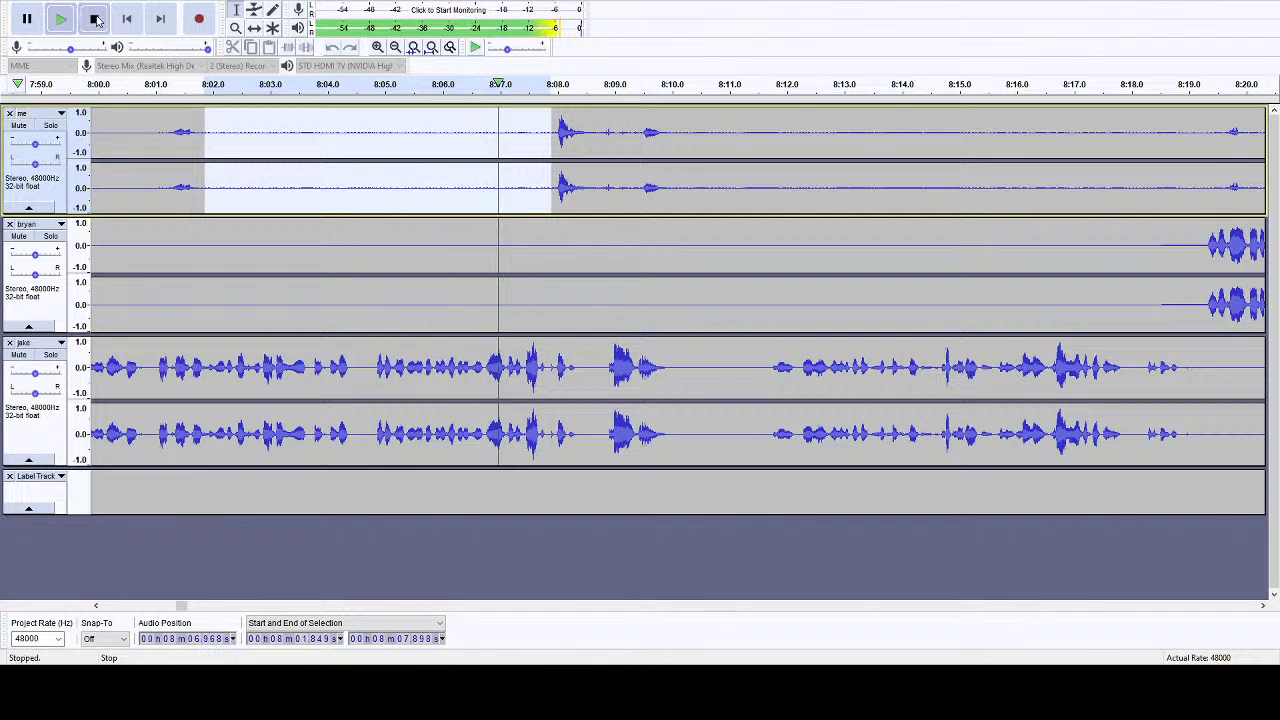
- Play back from about 8:06.6, silence 8:10.069–8:19.519 in the "me" track and delete the pause at 8:10.266–8:11.555 from all tracks
{"action": "left_click", "coordinate": [477, 88]}
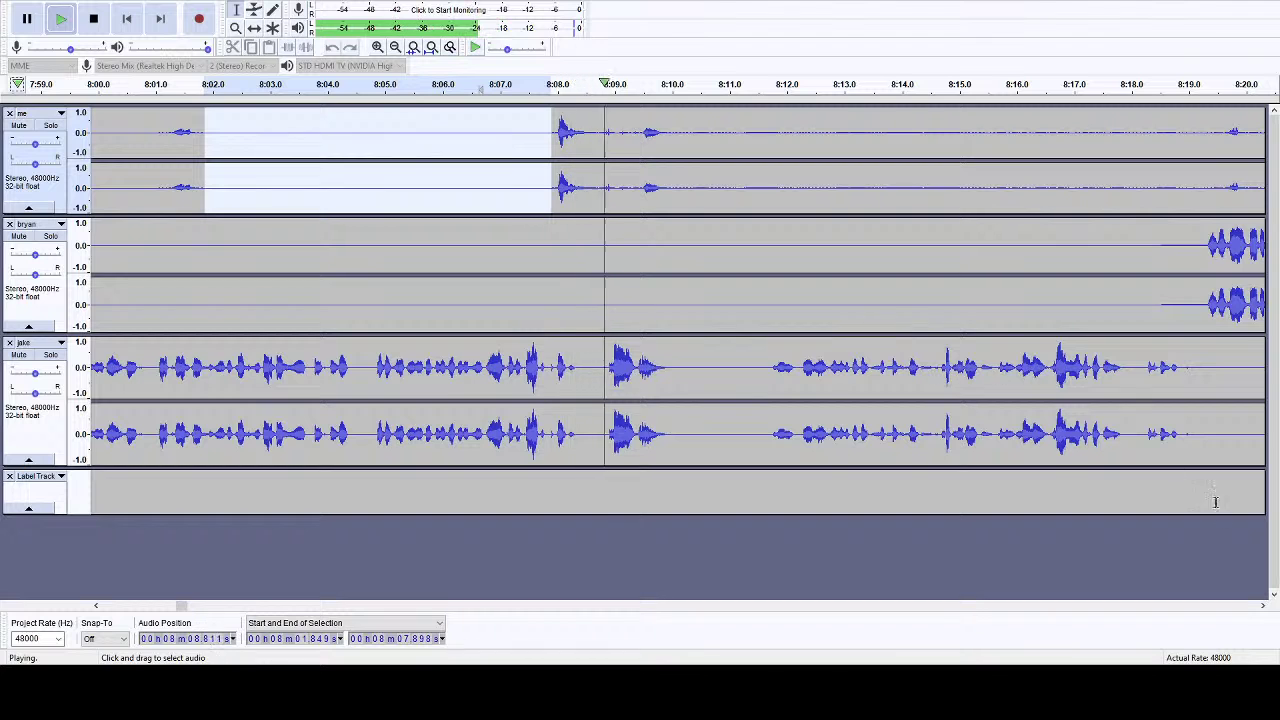
{"action": "left_click", "coordinate": [1264, 607]}
{"action": "left_click", "coordinate": [1264, 607]}
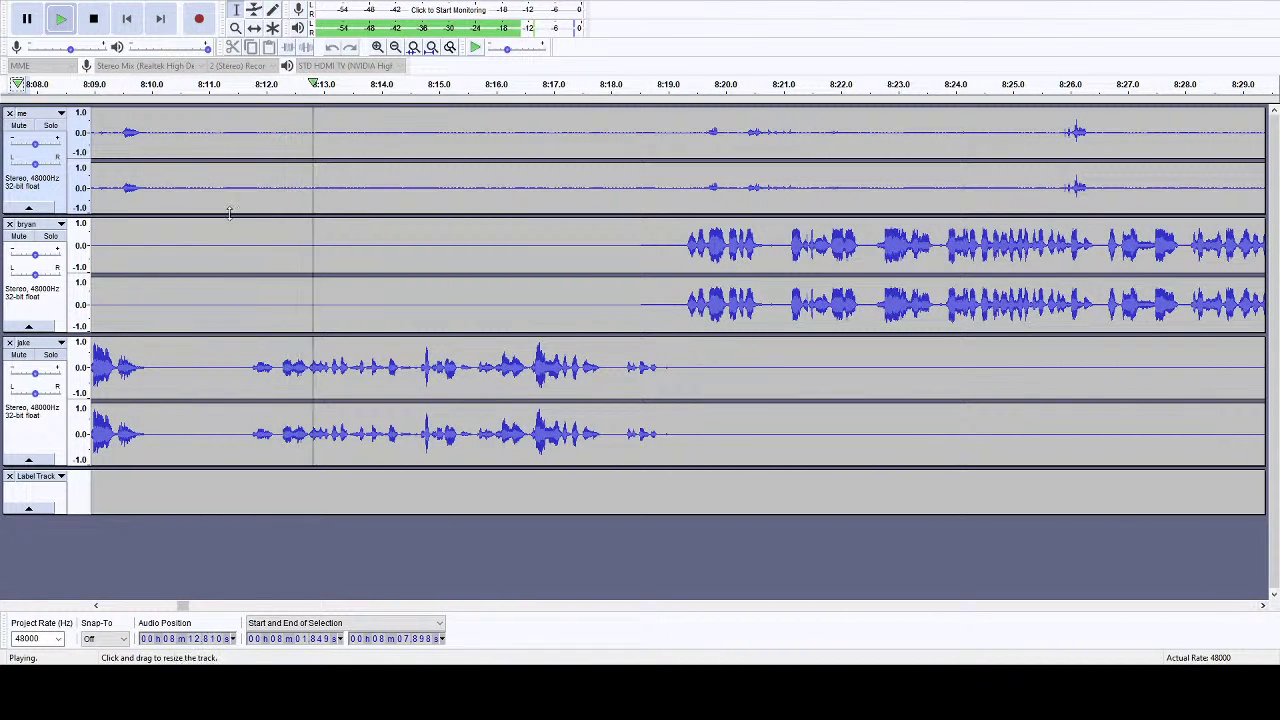
{"action": "left_click_drag", "start_coordinate": [156, 186], "coordinate": [698, 175]}
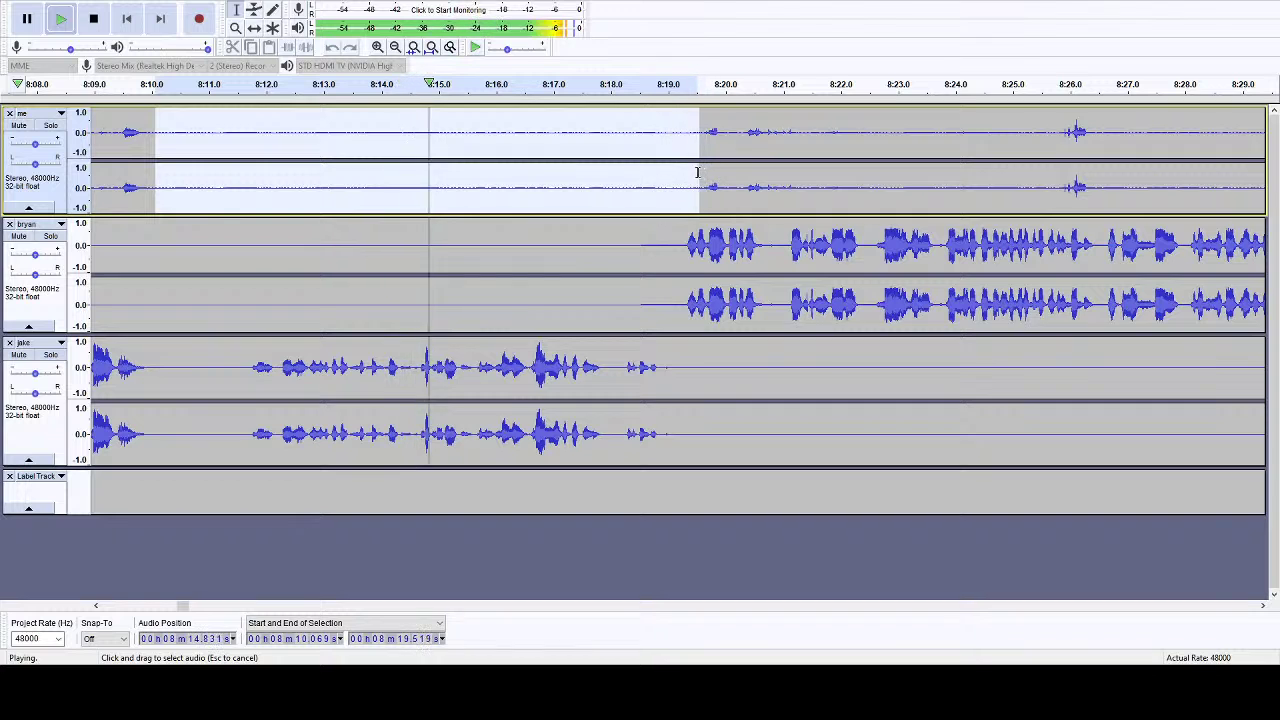
{"action": "left_click", "coordinate": [94, 20]}
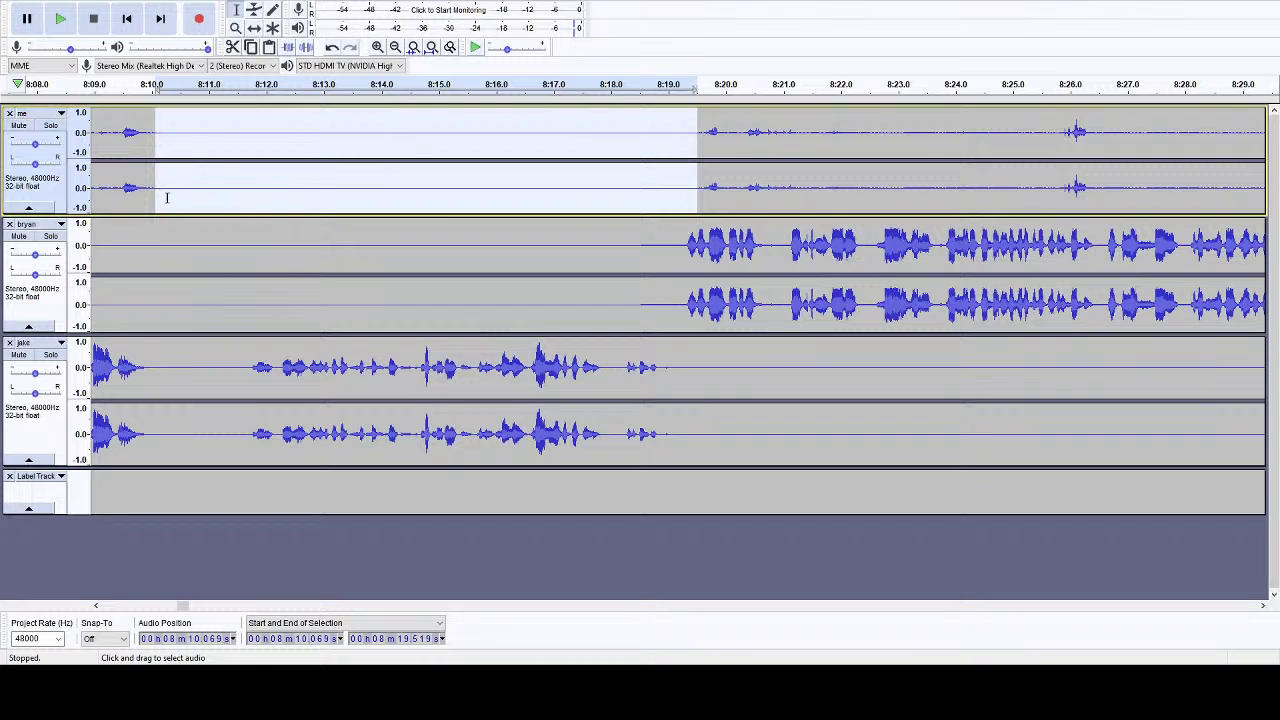
{"action": "left_click_drag", "start_coordinate": [167, 197], "coordinate": [232, 459]}
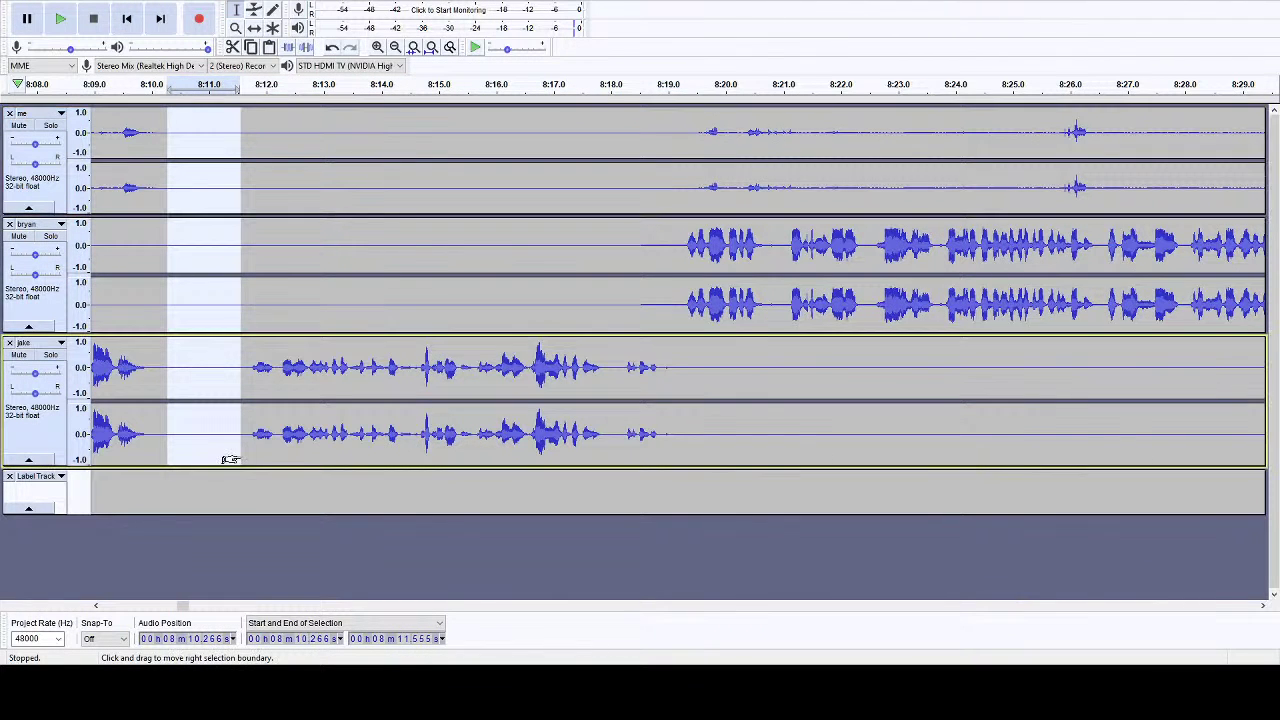
{"action": "key", "text": "Delete"}
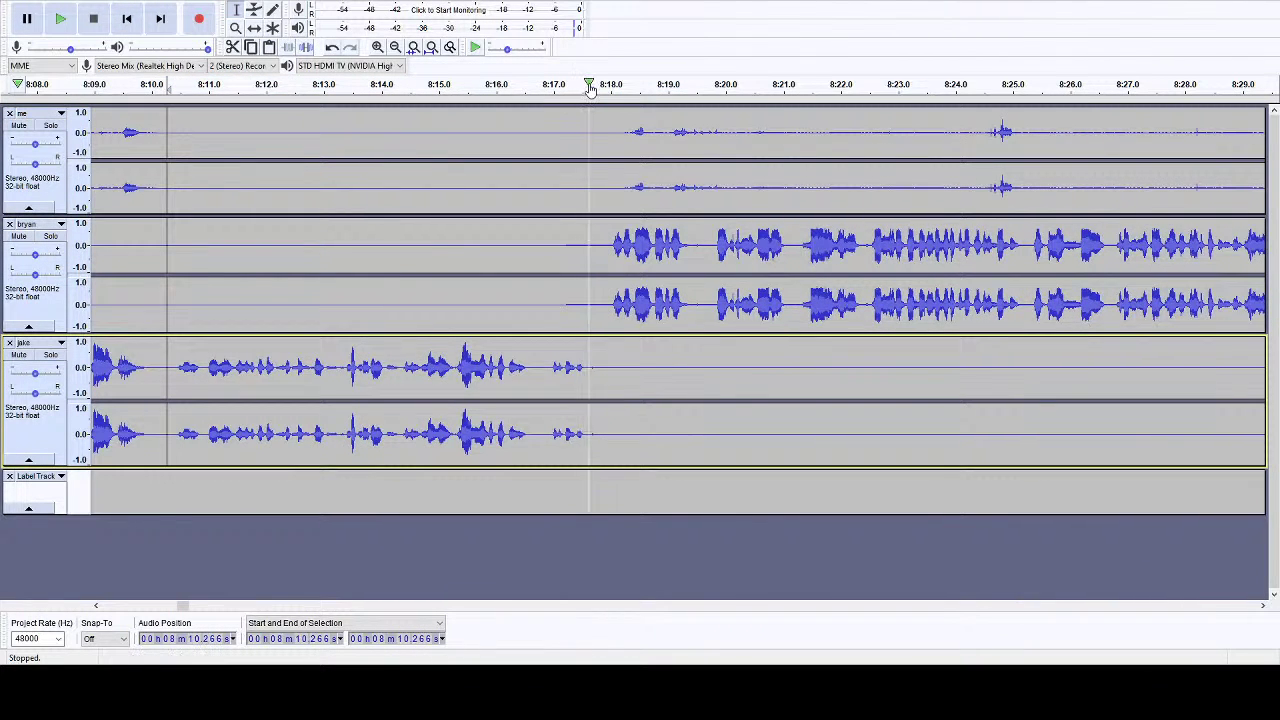
- Play back from about 8:17.7 and silence the background noise at 8:20.320–8:24.523 in the "me" track
{"action": "left_click", "coordinate": [588, 88]}
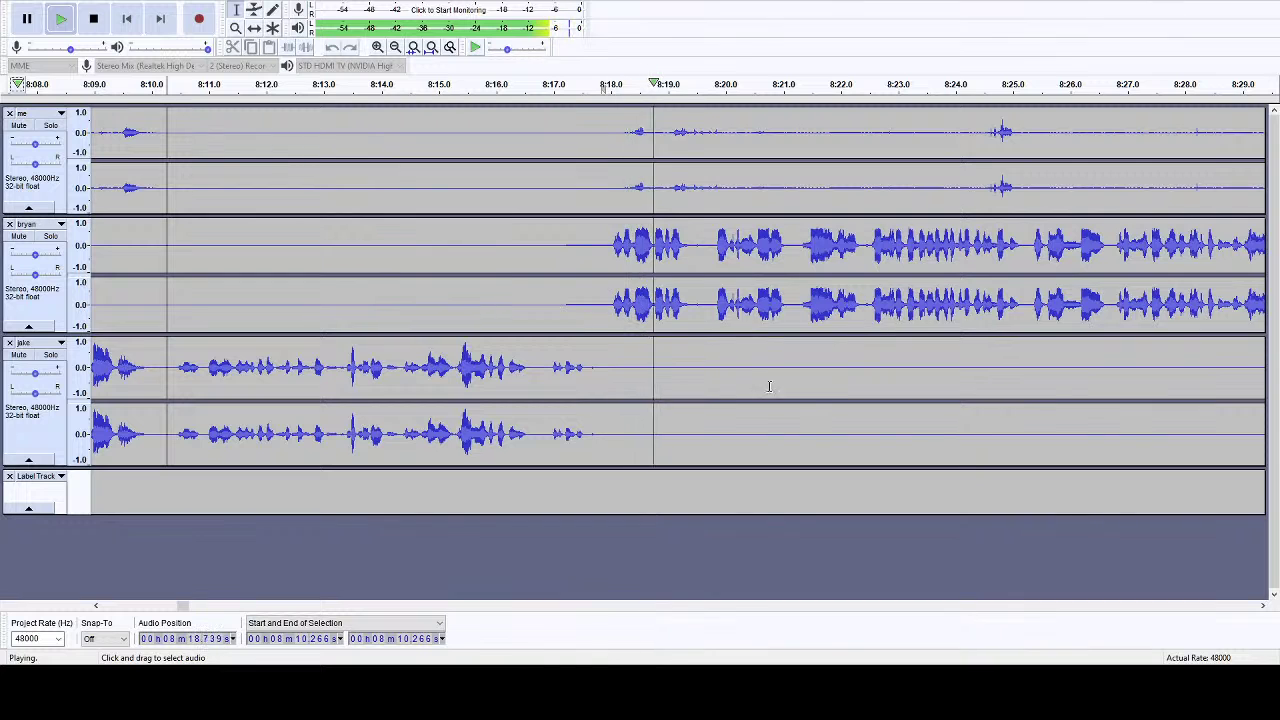
{"action": "left_click", "coordinate": [1263, 606]}
{"action": "left_click", "coordinate": [1266, 606]}
{"action": "left_click", "coordinate": [1266, 606]}
{"action": "left_click", "coordinate": [1266, 606]}
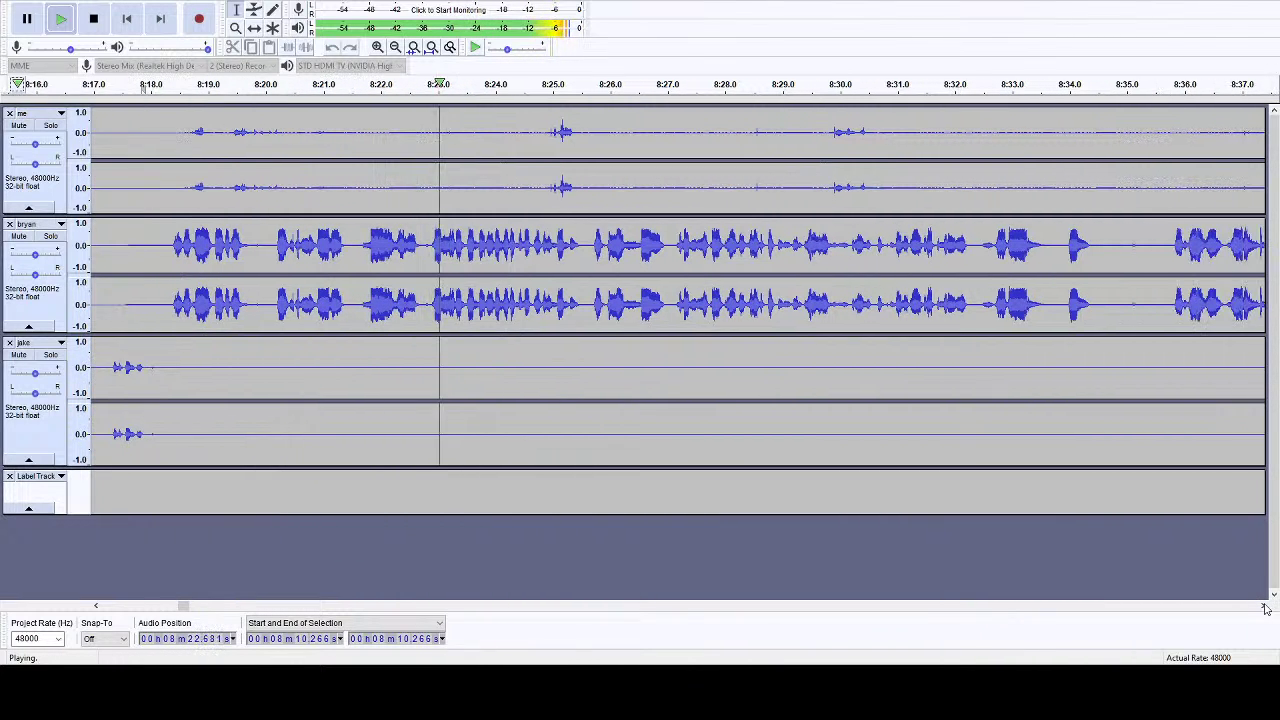
{"action": "left_click_drag", "start_coordinate": [443, 134], "coordinate": [204, 134]}
{"action": "left_click", "coordinate": [96, 20]}
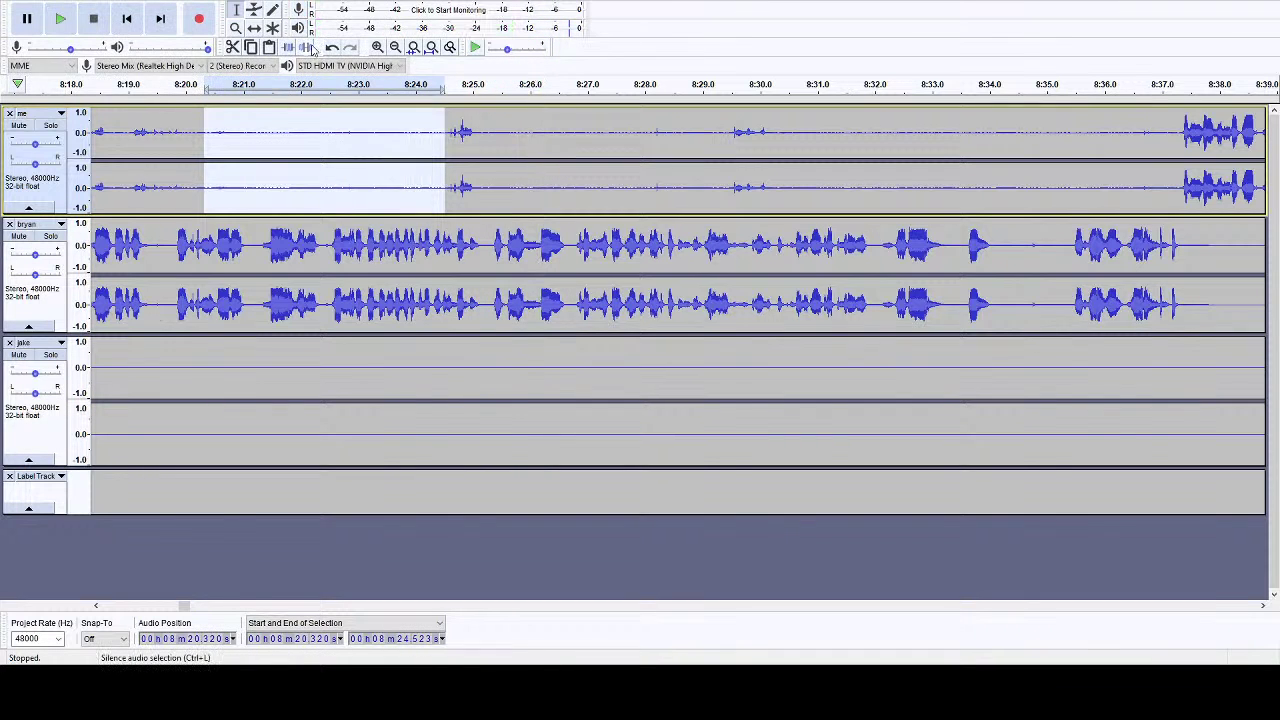
- Silence the background noise from about 8:25.3 to 8:29.5 and at 8:30.305–8:37.213 in the "me" track
{"action": "left_click_drag", "start_coordinate": [489, 132], "coordinate": [1174, 133]}
{"action": "left_click", "coordinate": [308, 47]}
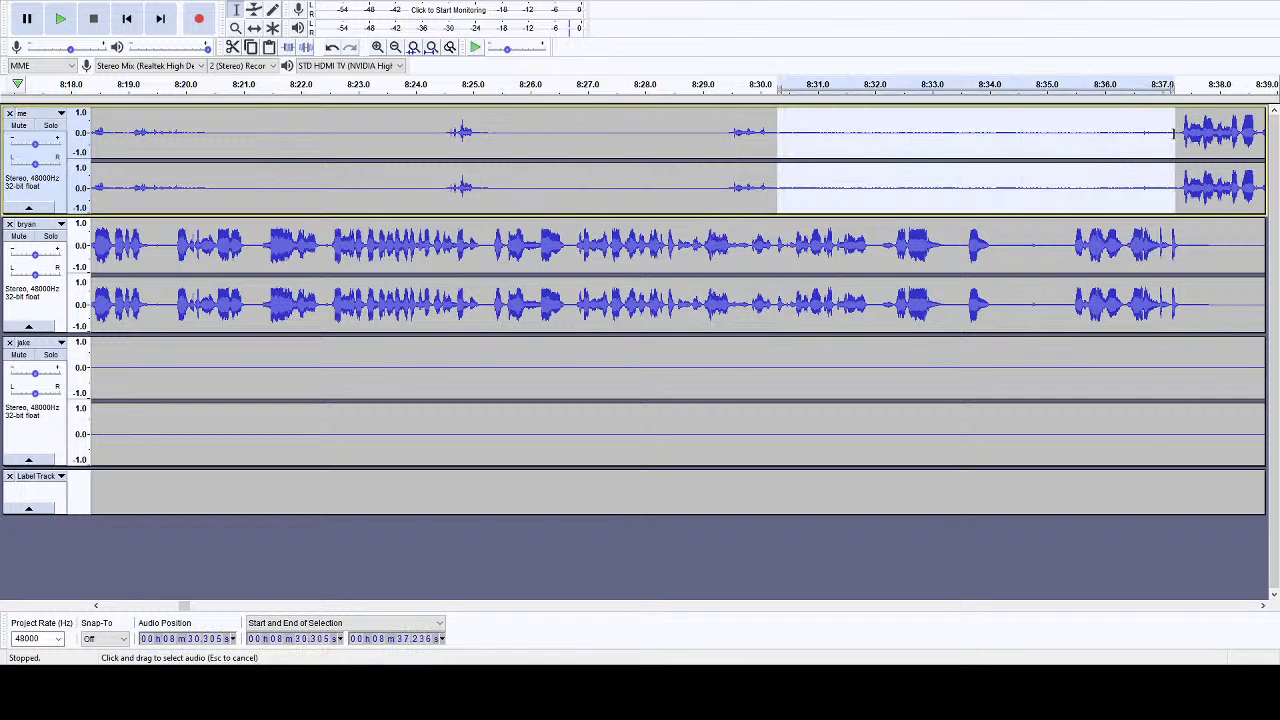
{"action": "left_click", "coordinate": [310, 47]}
- Play back from about 8:25.9 and delete the pause from about 8:34.1 to 8:35.3 from all tracks
{"action": "left_click", "coordinate": [522, 84]}
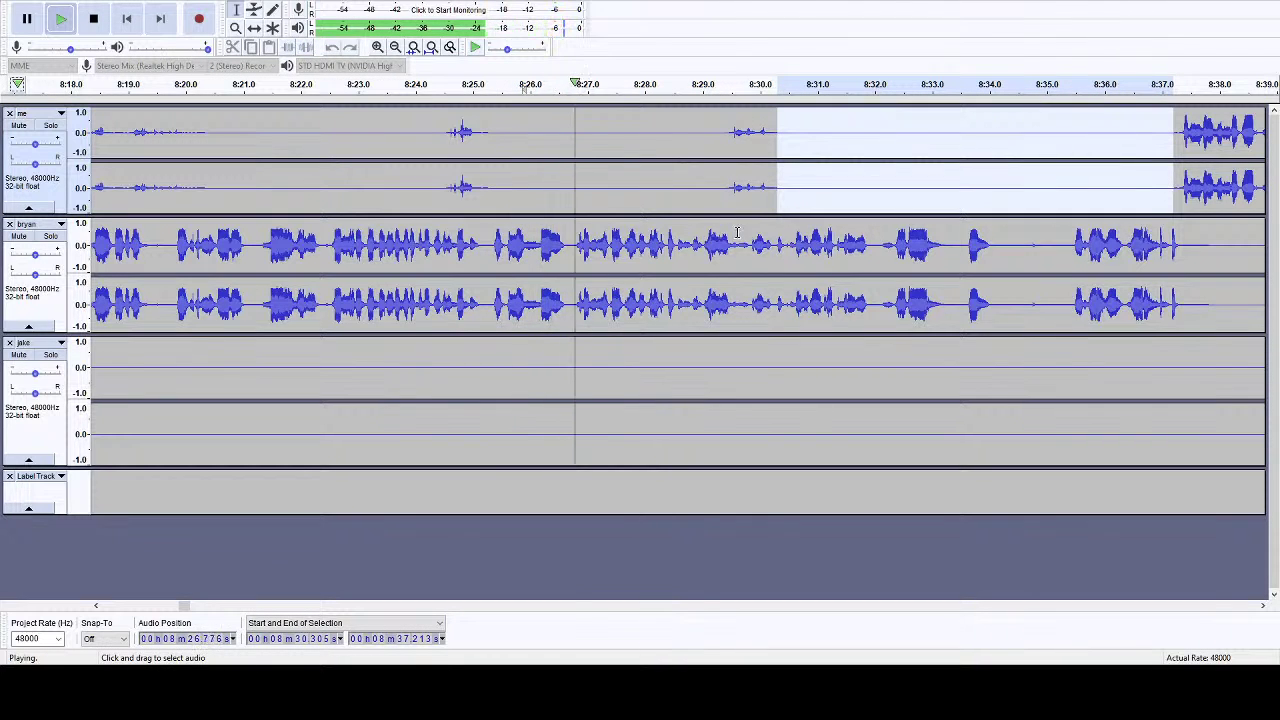
{"action": "left_click", "coordinate": [1264, 607]}
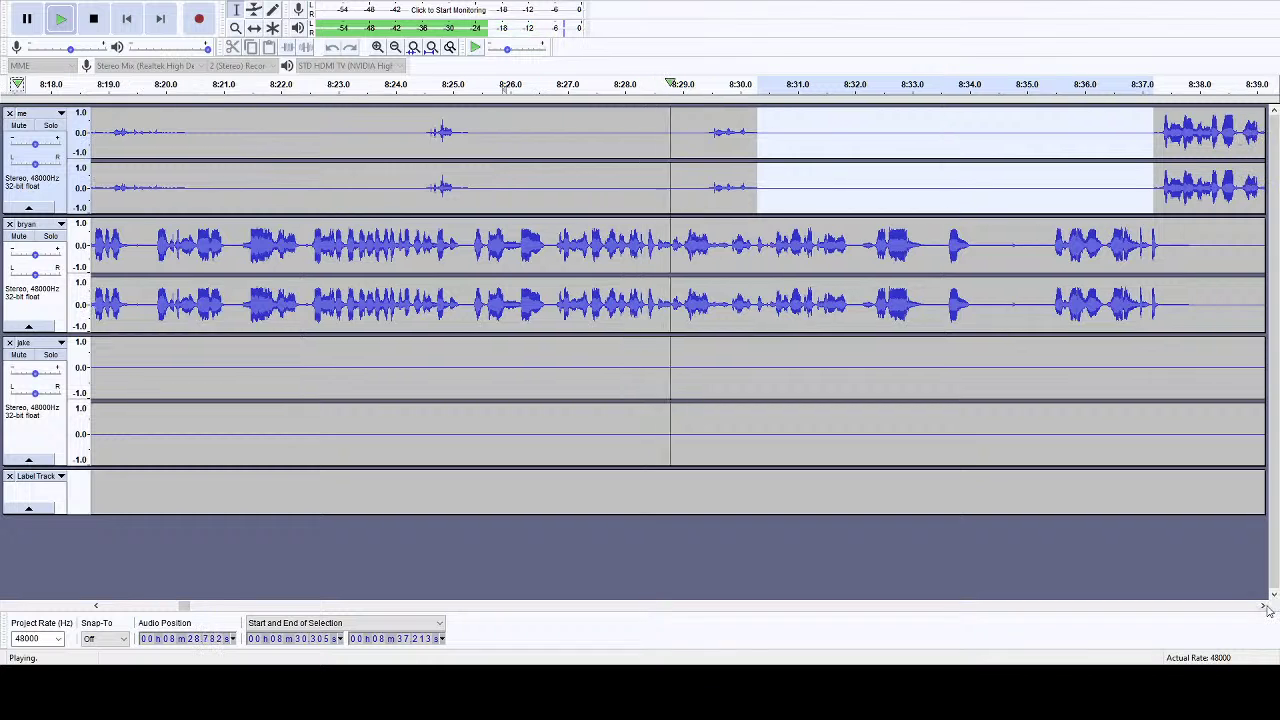
{"action": "left_click_drag", "start_coordinate": [1266, 610], "coordinate": [1266, 610]}
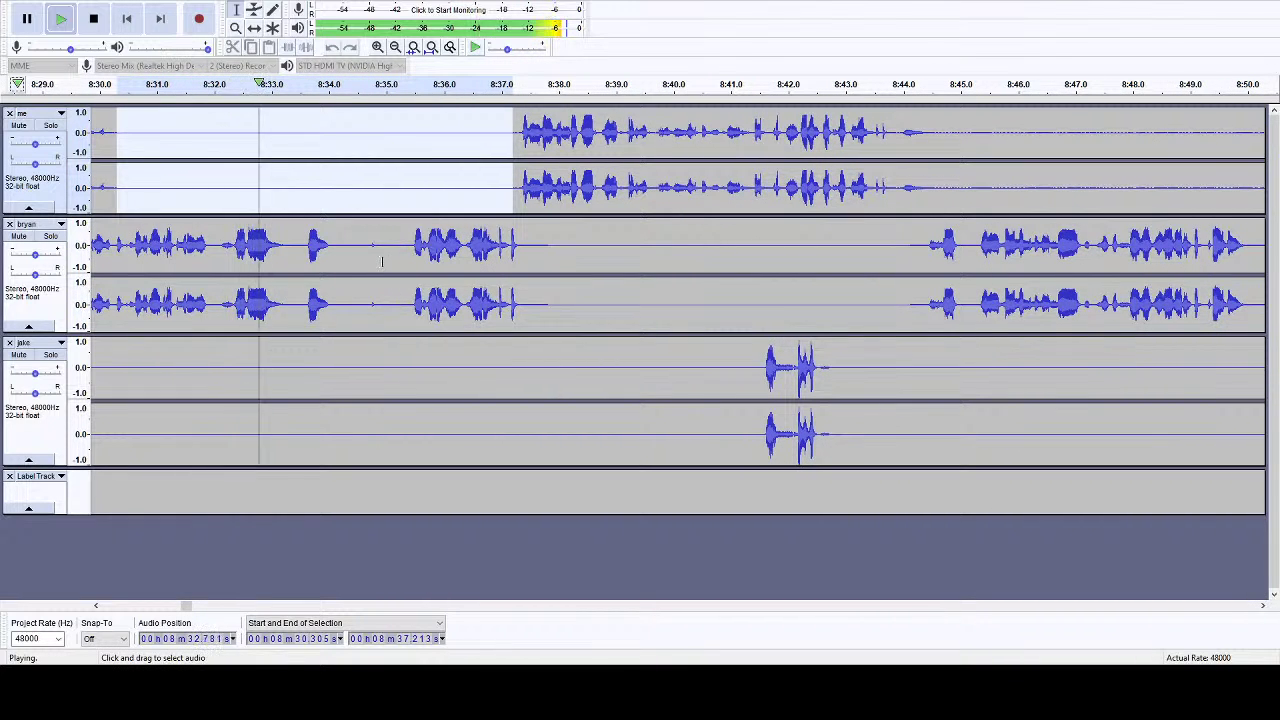
{"action": "key", "text": "space"}
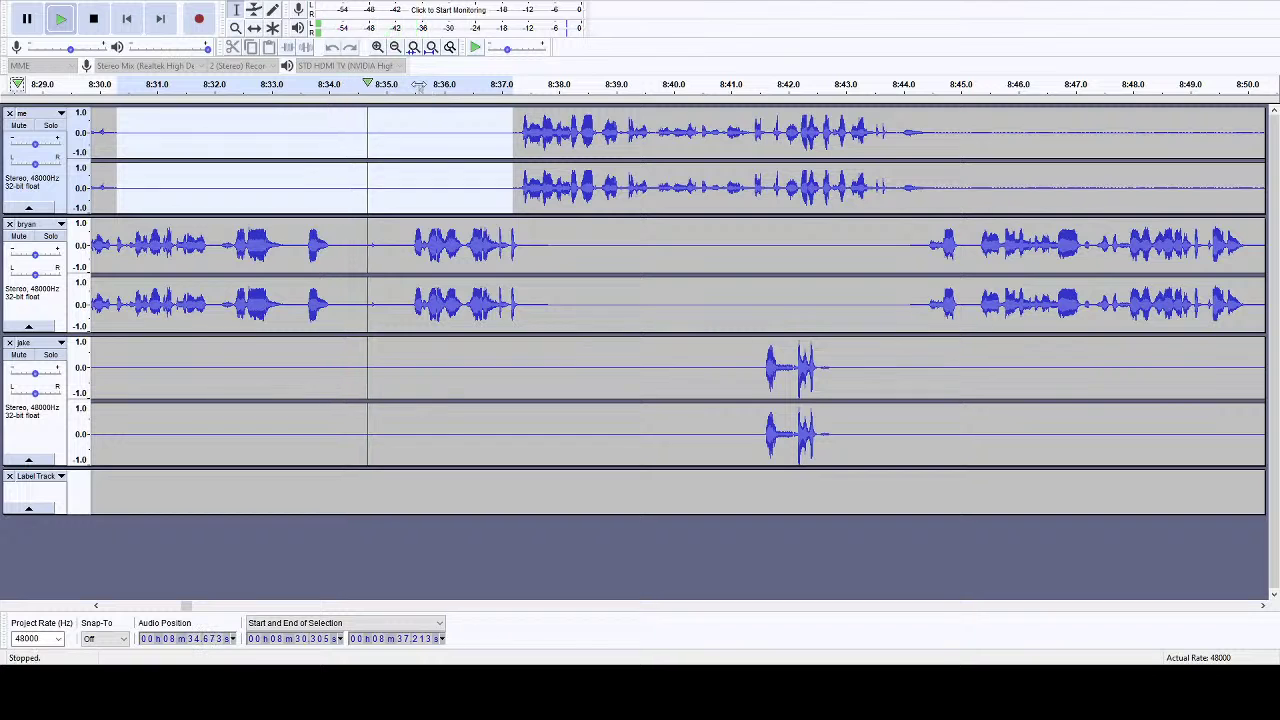
{"action": "left_click", "coordinate": [419, 87]}
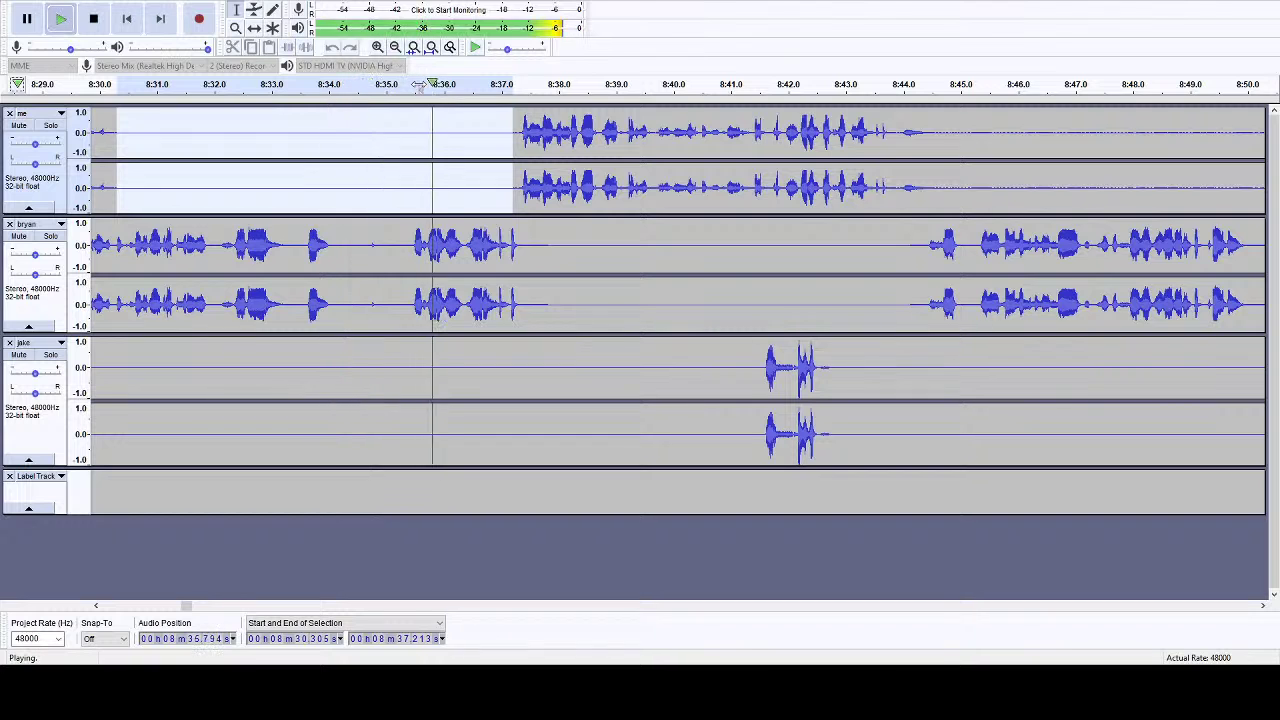
{"action": "left_click", "coordinate": [93, 18]}
{"action": "left_click", "coordinate": [403, 200]}
{"action": "left_click_drag", "start_coordinate": [403, 200], "coordinate": [337, 503]}
{"action": "key", "text": "Delete"}
- Delete the short pause from 8:33.265 to about 8:33.5 from all tracks
{"action": "left_click_drag", "start_coordinate": [286, 206], "coordinate": [297, 411]}
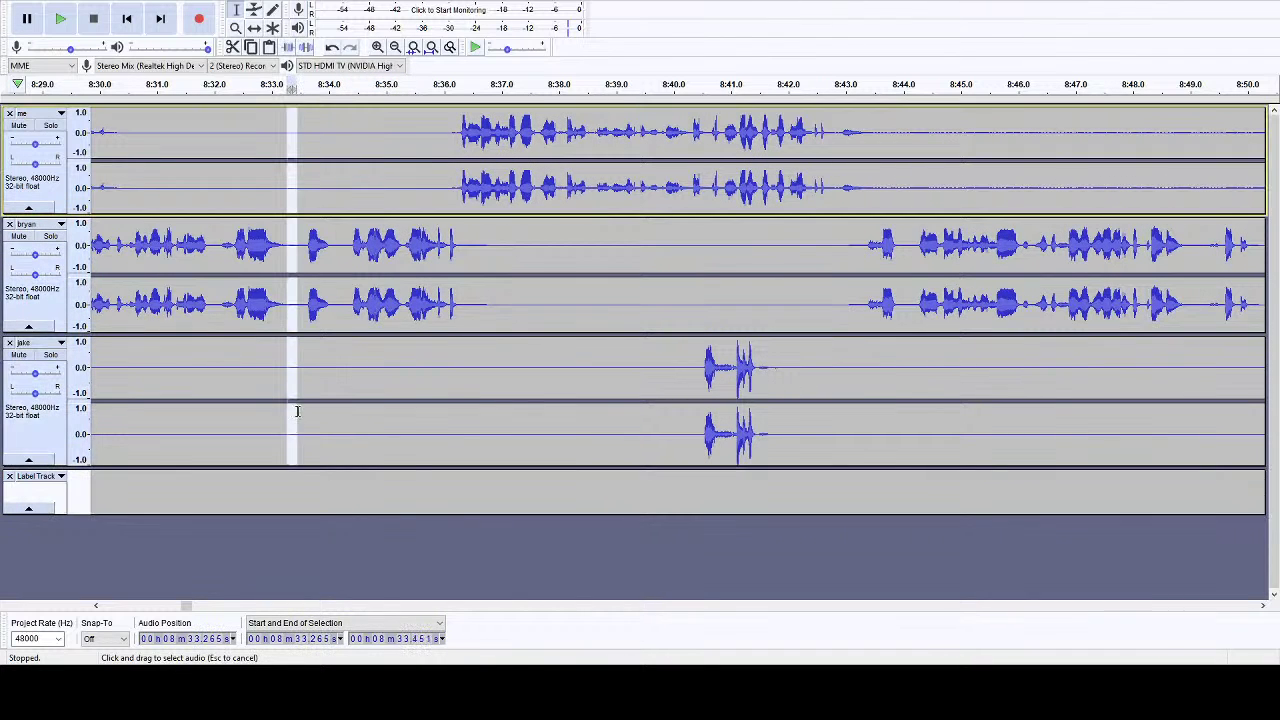
{"action": "left_click_drag", "start_coordinate": [299, 461], "coordinate": [299, 461]}
{"action": "key", "text": "Delete"}
- Play back from about 8:38 and silence 8:43.355–8:49.984 and 8:48.068–8:50.576 in the "me" track
{"action": "left_click", "coordinate": [566, 84]}
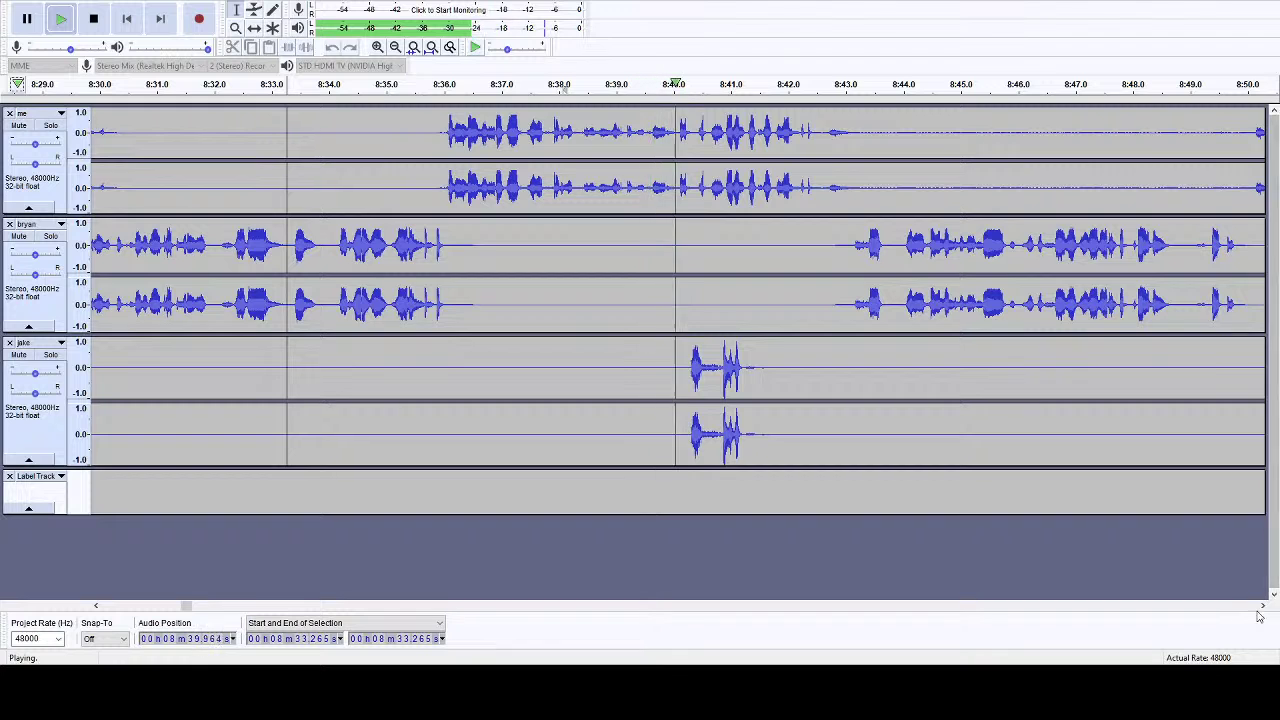
{"action": "left_click_drag", "start_coordinate": [1264, 606], "coordinate": [1264, 606]}
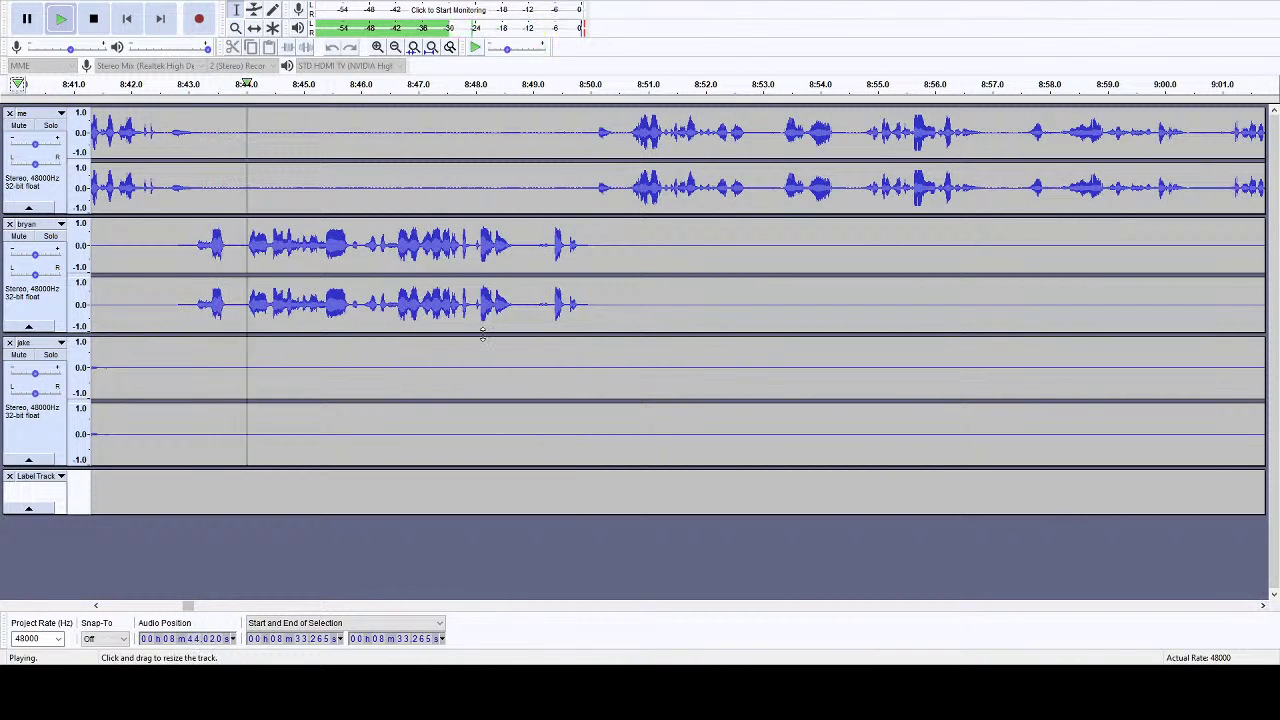
{"action": "left_click_drag", "start_coordinate": [208, 135], "coordinate": [589, 137]}
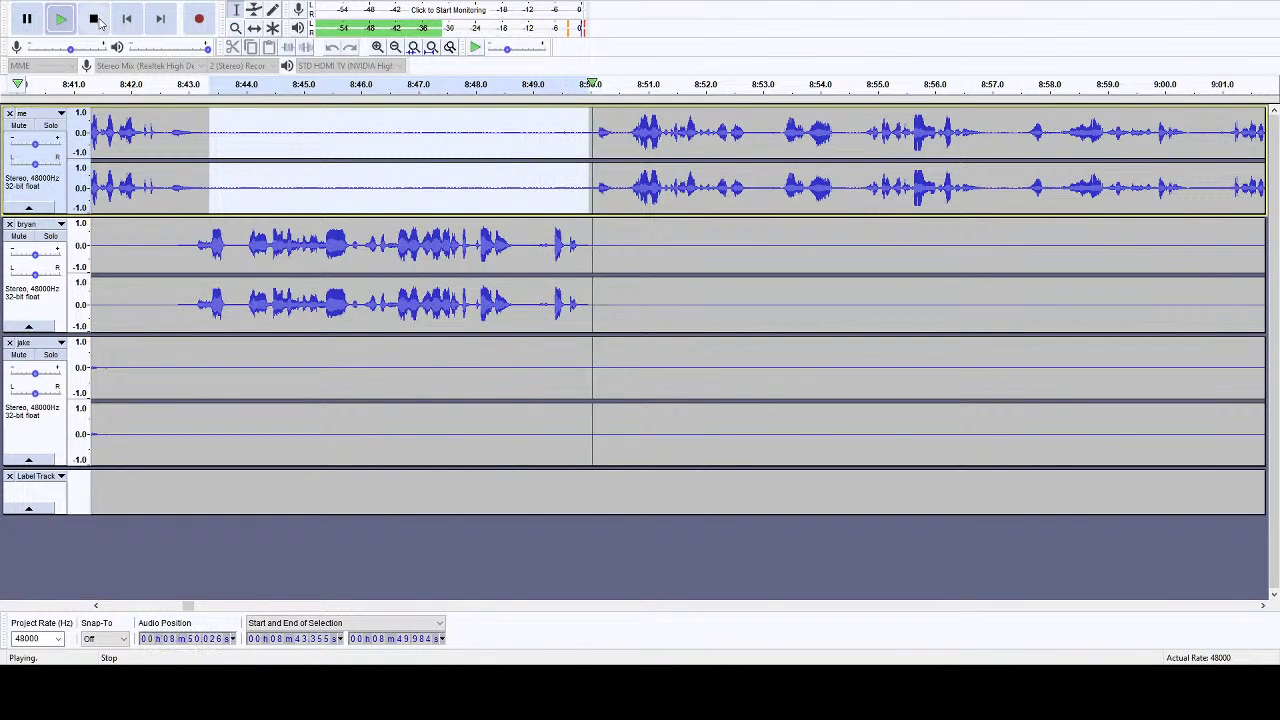
{"action": "left_click", "coordinate": [99, 22]}
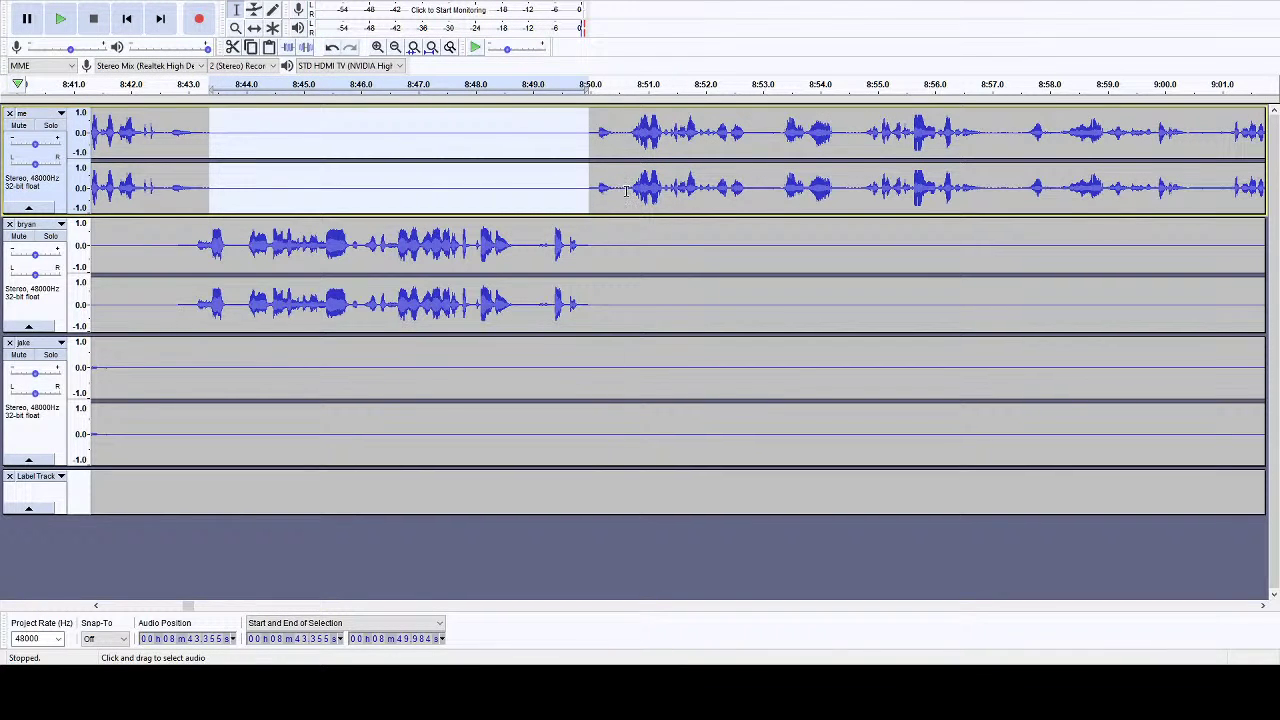
{"action": "left_click_drag", "start_coordinate": [622, 191], "coordinate": [479, 190]}
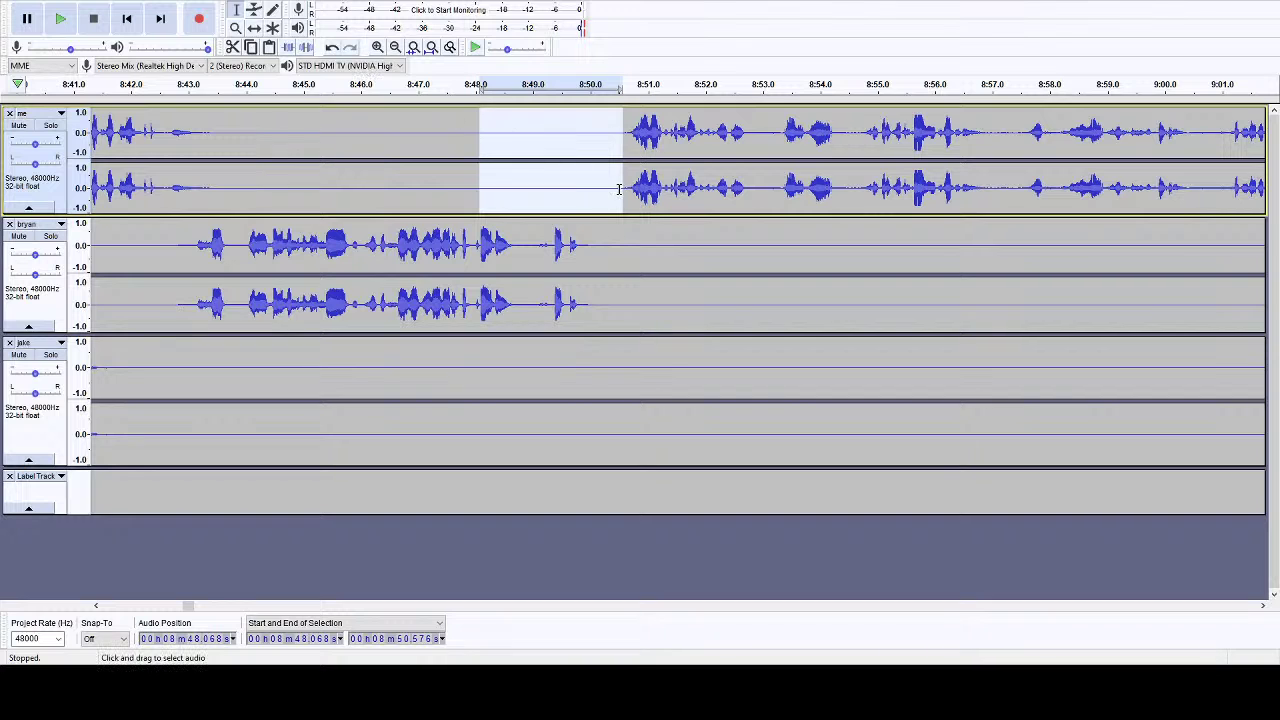
- Add a label at 8:50.007 crediting the second track's speaker by first name with a "SOLID idea"
{"action": "left_click", "coordinate": [591, 244]}
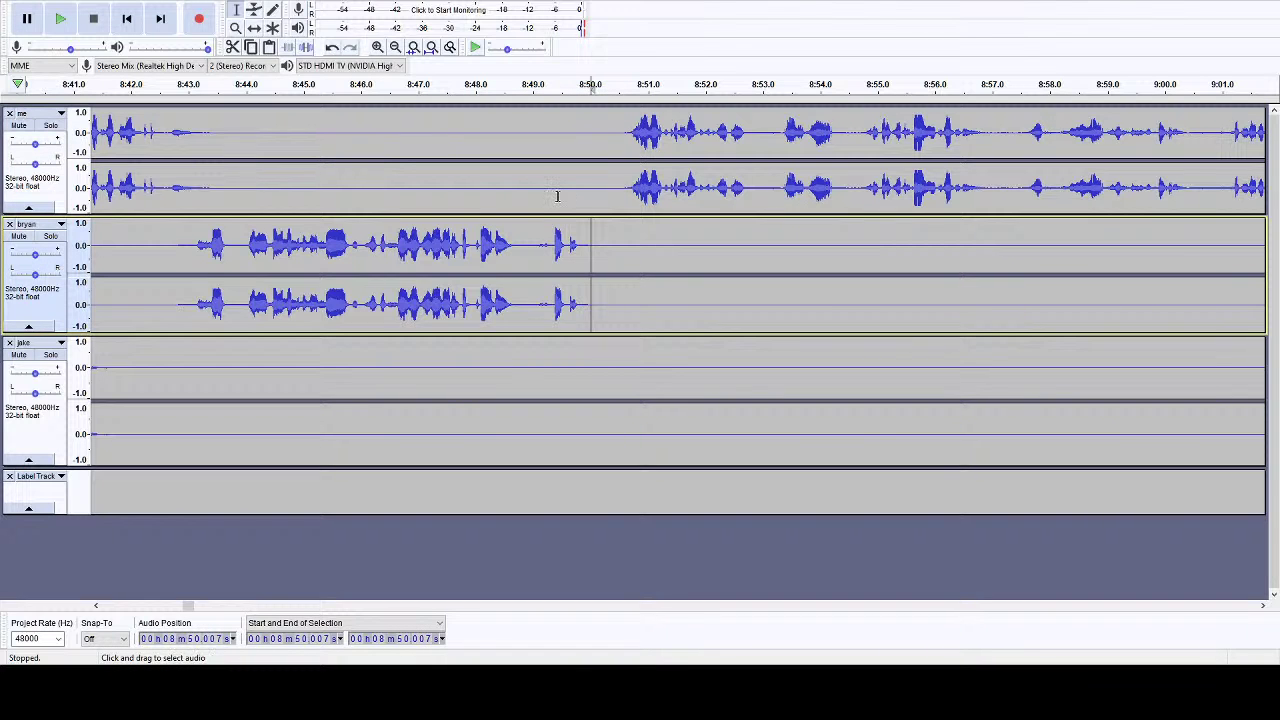
{"action": "key", "text": "ctrl+b"}
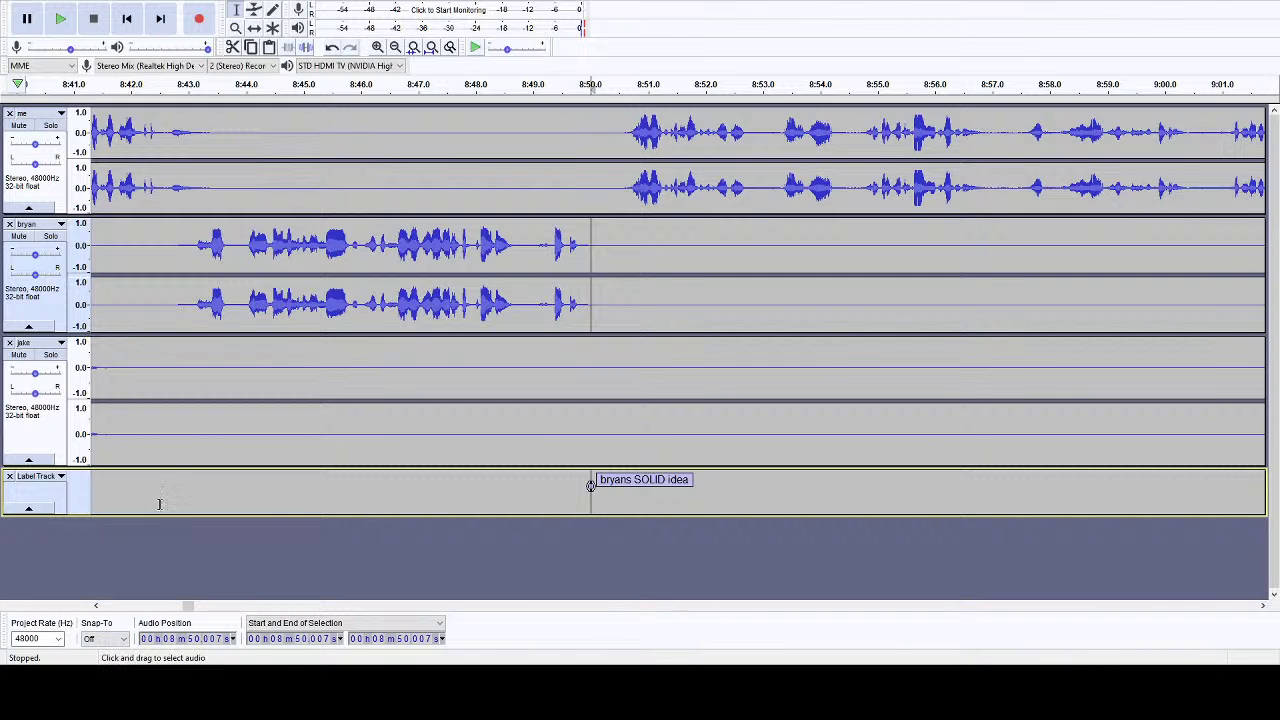
- Jump to the end of the recording and return to the "SOLID idea" label at about 8:50
{"action": "left_click", "coordinate": [168, 19]}
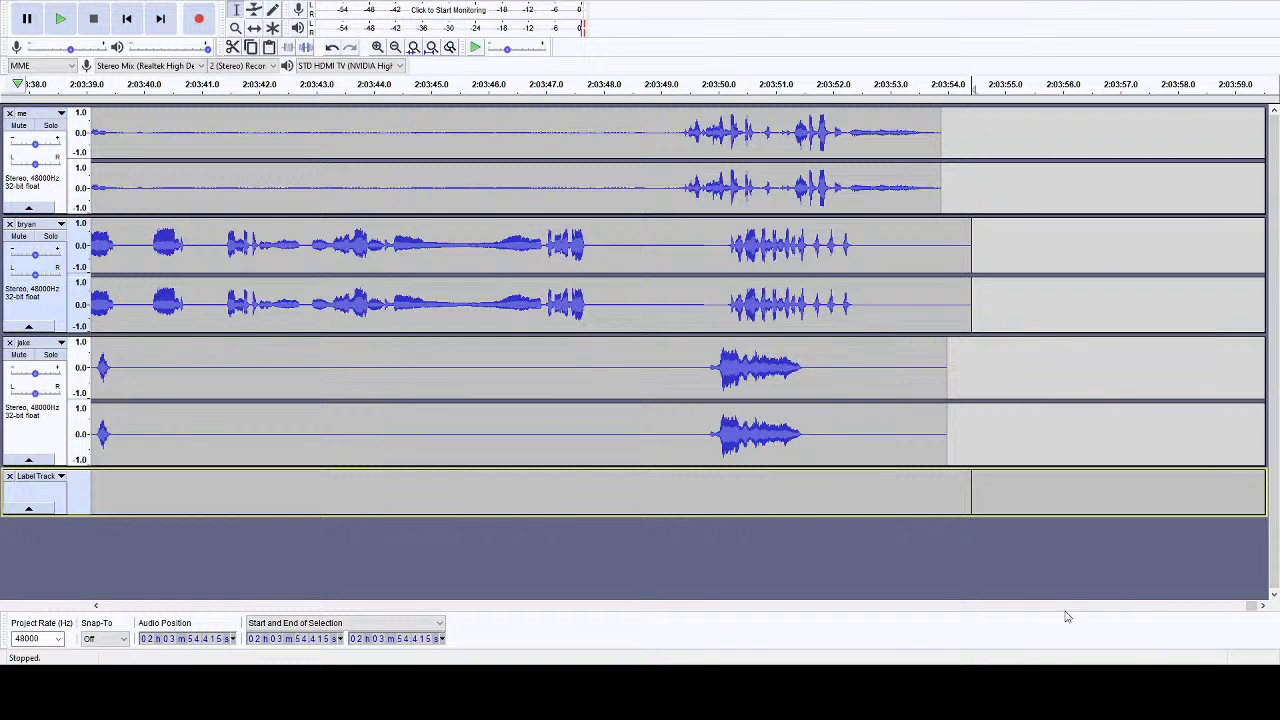
{"action": "left_click_drag", "start_coordinate": [1258, 606], "coordinate": [193, 615]}
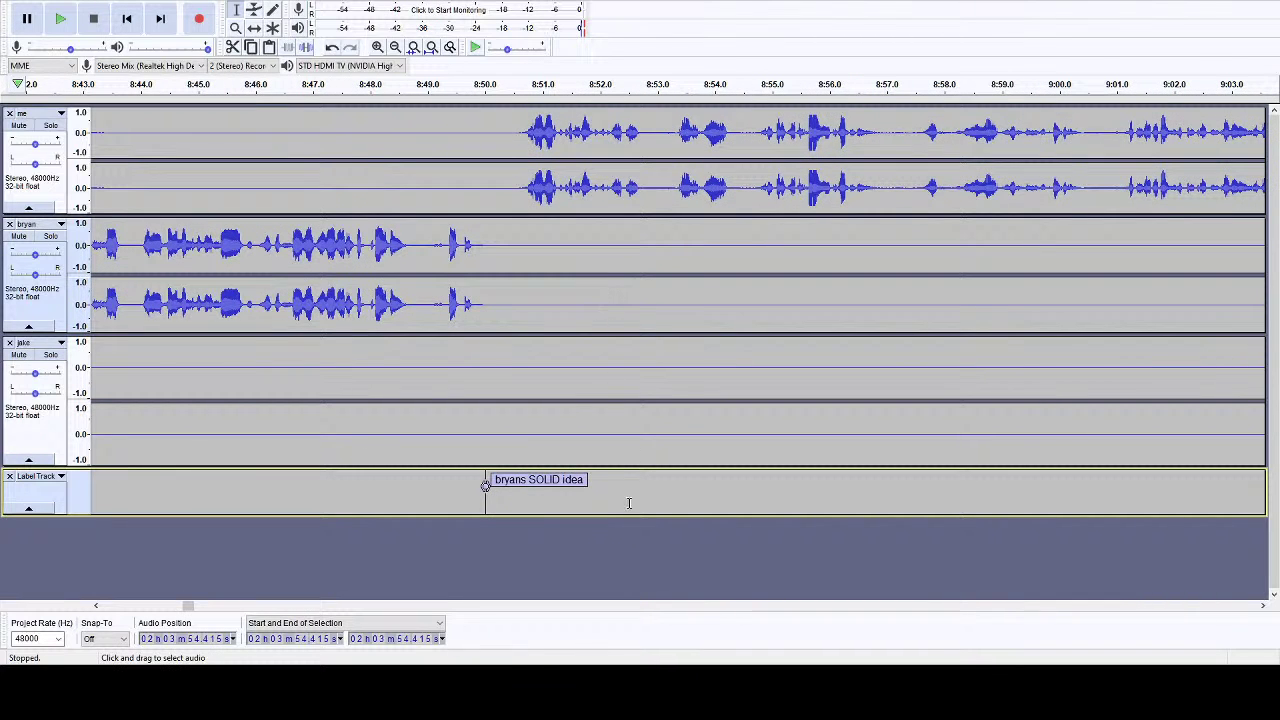
{"action": "left_click", "coordinate": [485, 485]}
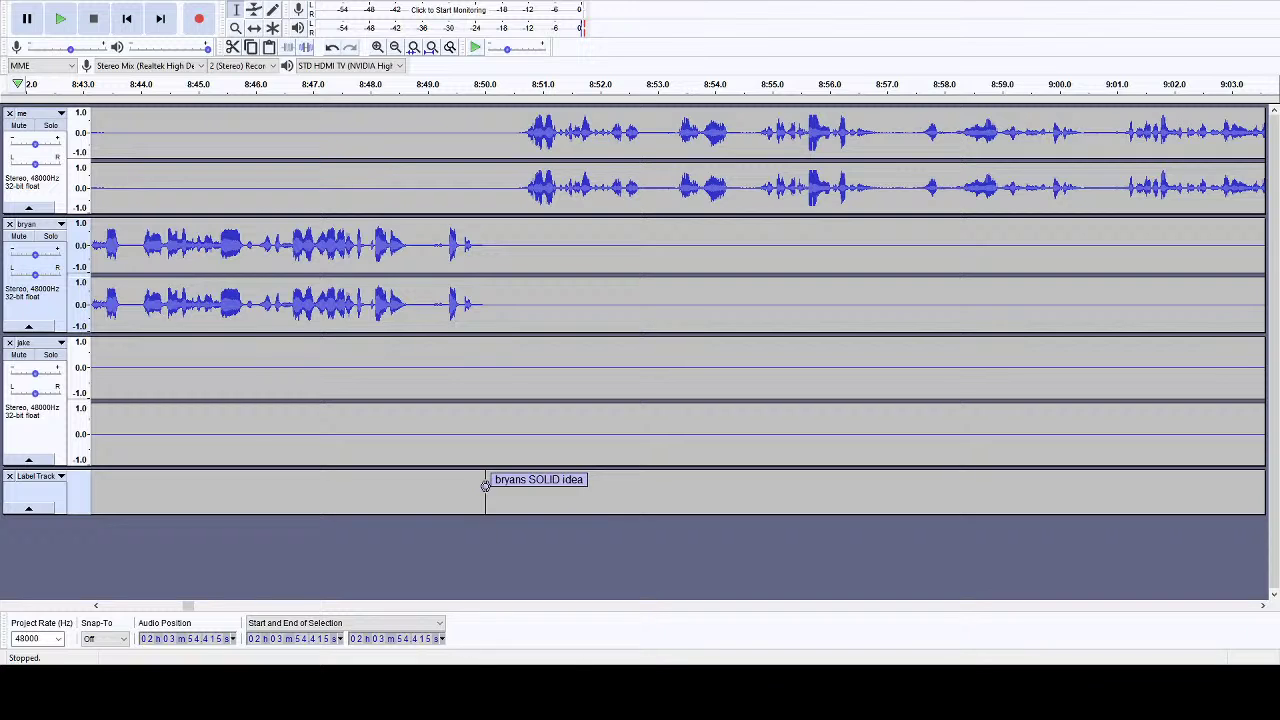
- Play back from about 8:50.7 and delete the section at 8:52.898–8:53.780 and the pause starting at 8:56.009 from all tracks
{"action": "left_click", "coordinate": [528, 84]}
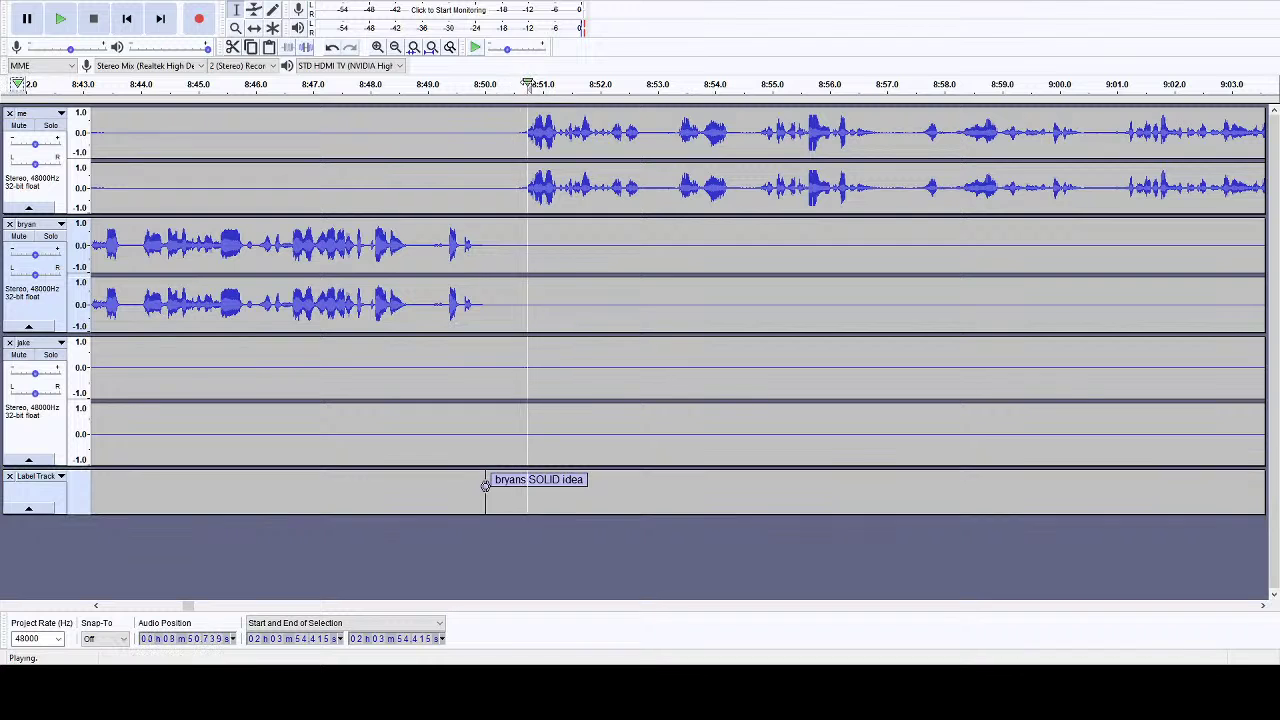
{"action": "left_click", "coordinate": [1263, 607]}
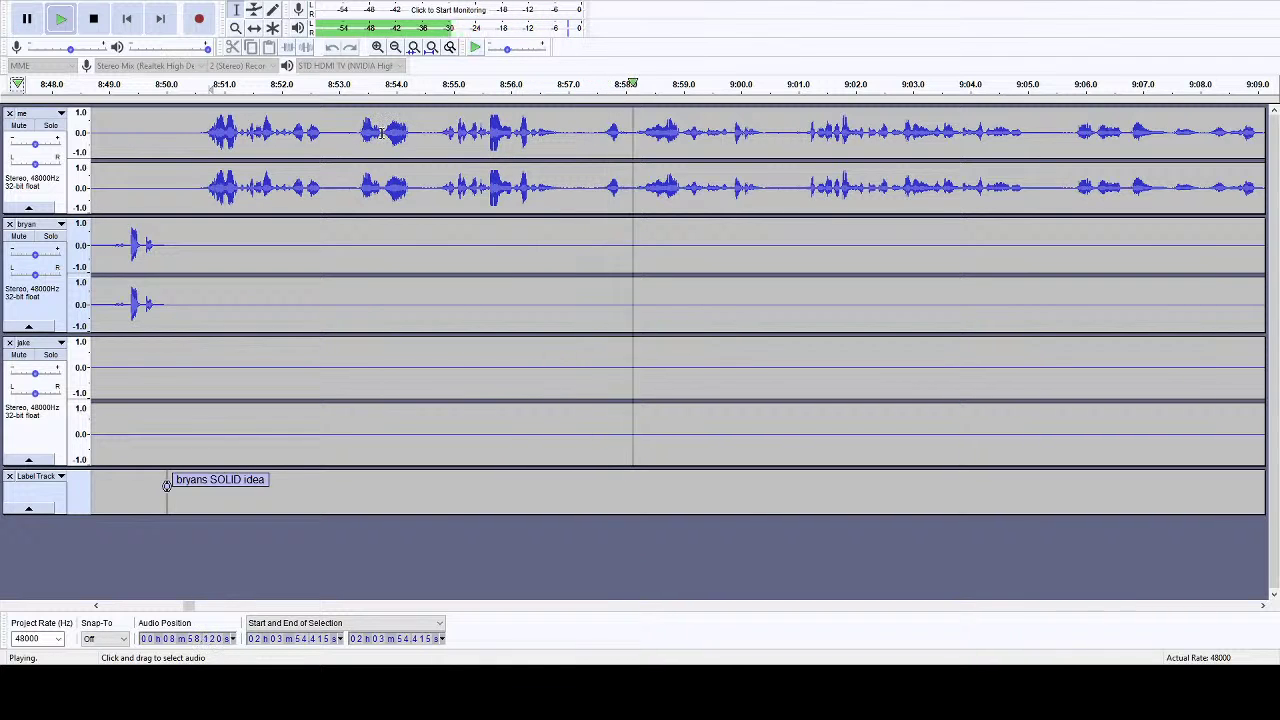
{"action": "left_click_drag", "start_coordinate": [383, 133], "coordinate": [333, 511]}
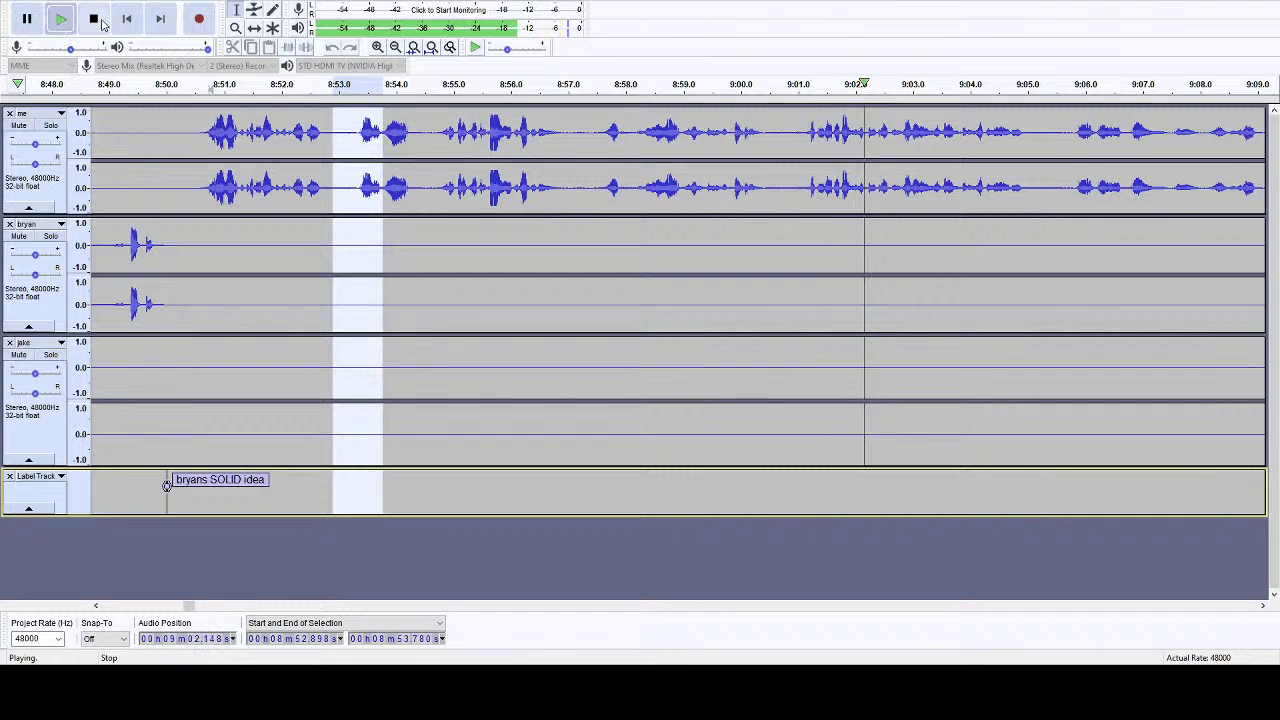
{"action": "left_click", "coordinate": [101, 21]}
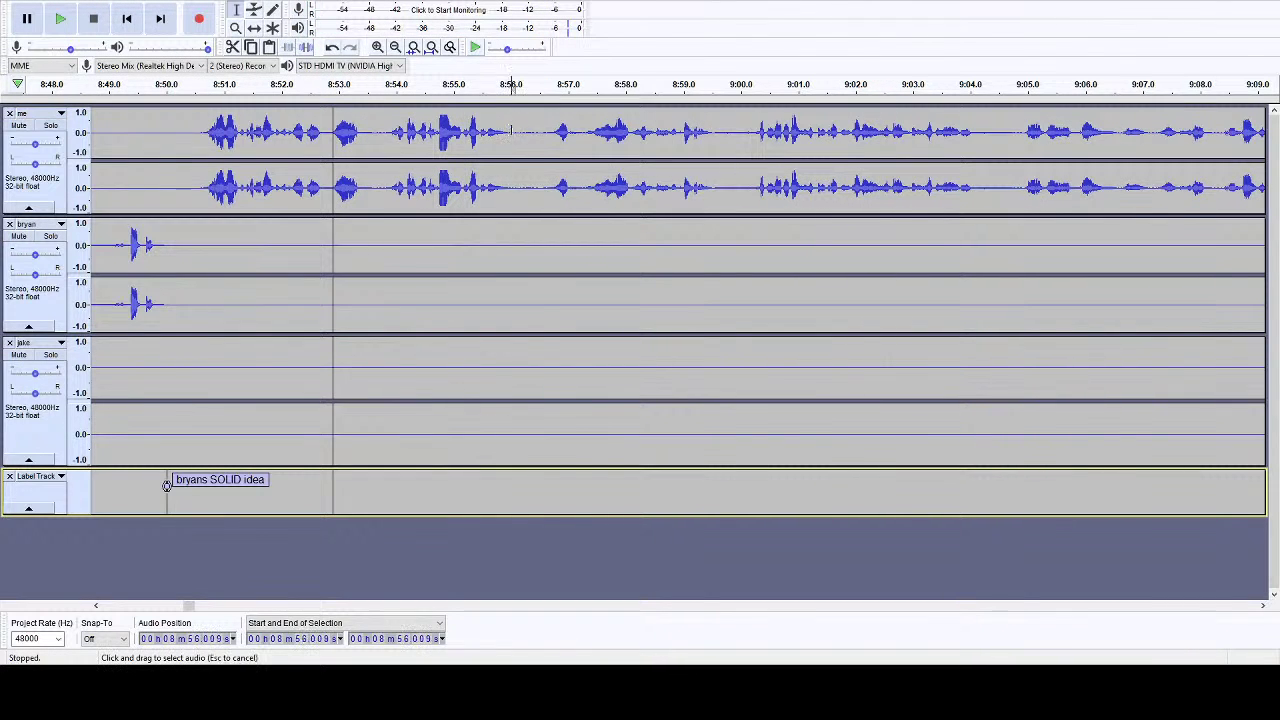
{"action": "left_click_drag", "start_coordinate": [512, 125], "coordinate": [534, 483]}
{"action": "key", "text": "Delete"}
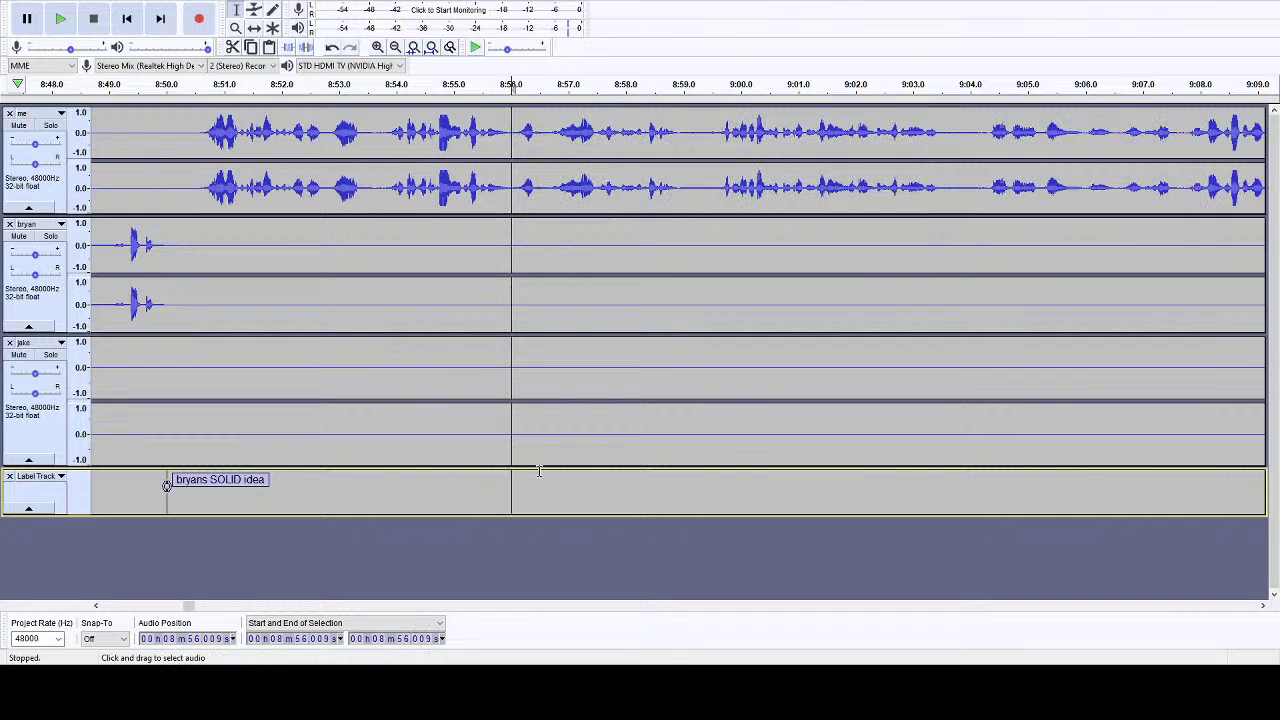